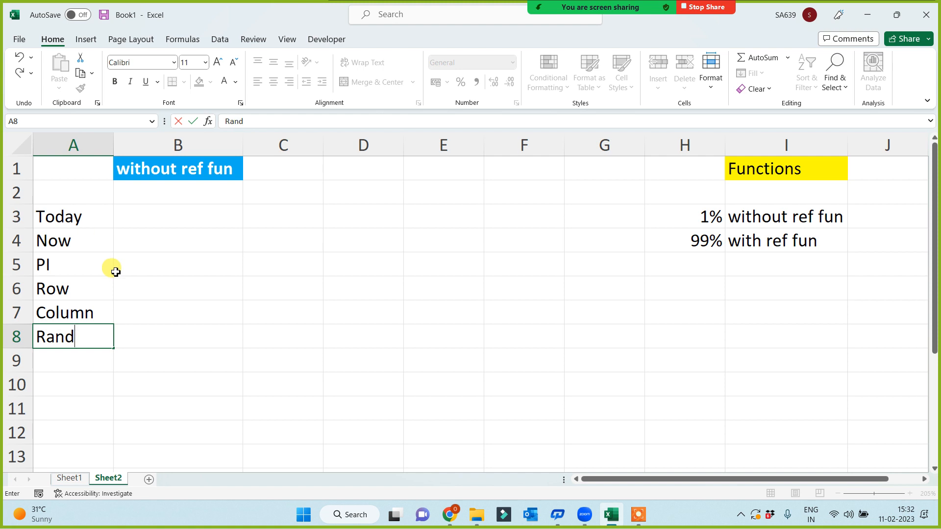
# - Finish the Rand label in A8 and select the function names in A3:A8
pyautogui.click(94, 217)
pyautogui.moveTo(86, 255); pyautogui.dragTo(63, 336)
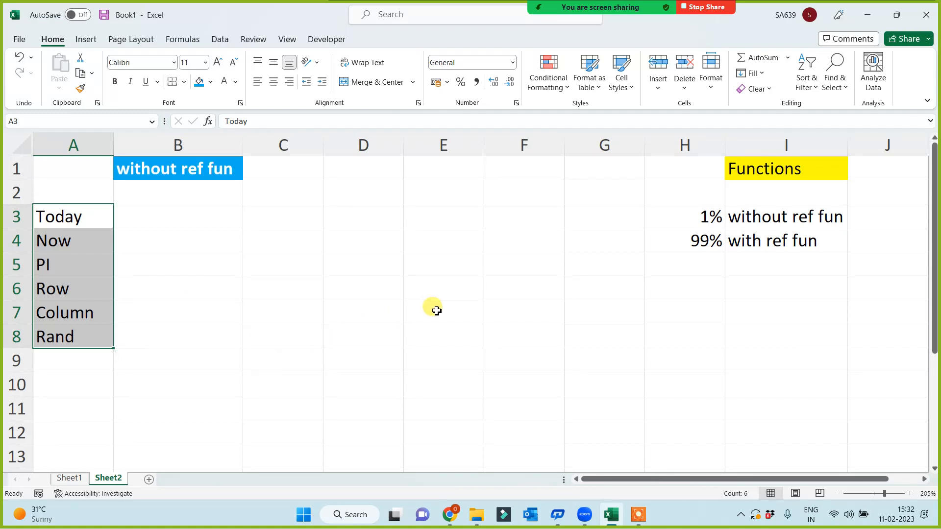
pyautogui.click(432, 310)
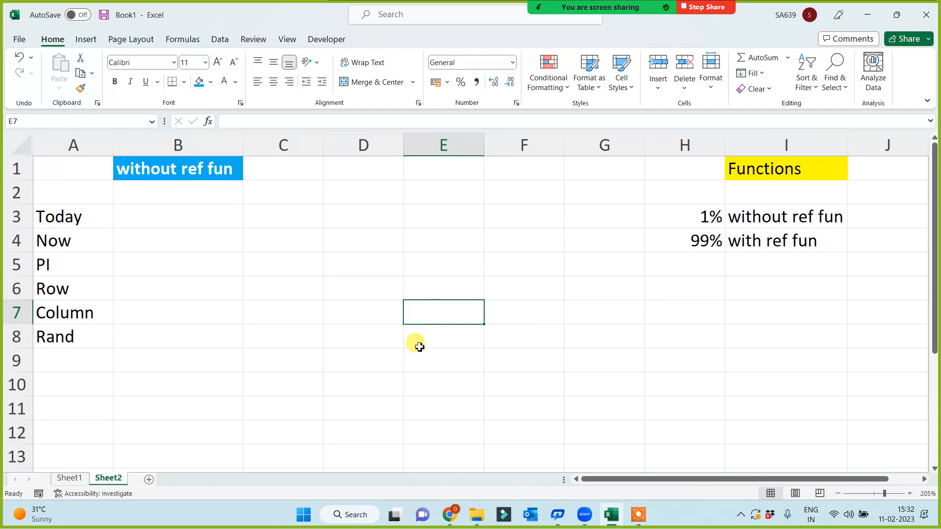
pyautogui.moveTo(68, 211); pyautogui.dragTo(60, 343)
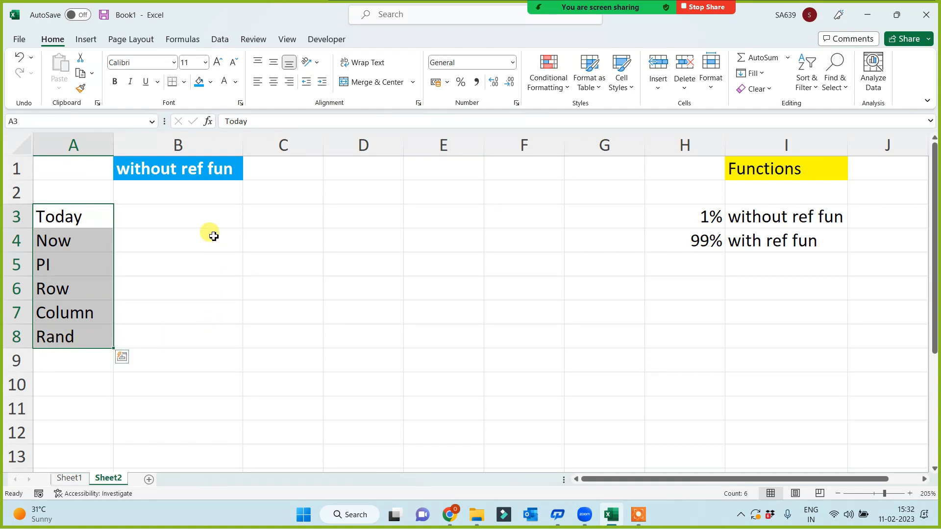
# - Enter the formula =TODAY() in cell B3 beside the Today label
pyautogui.click(182, 211)
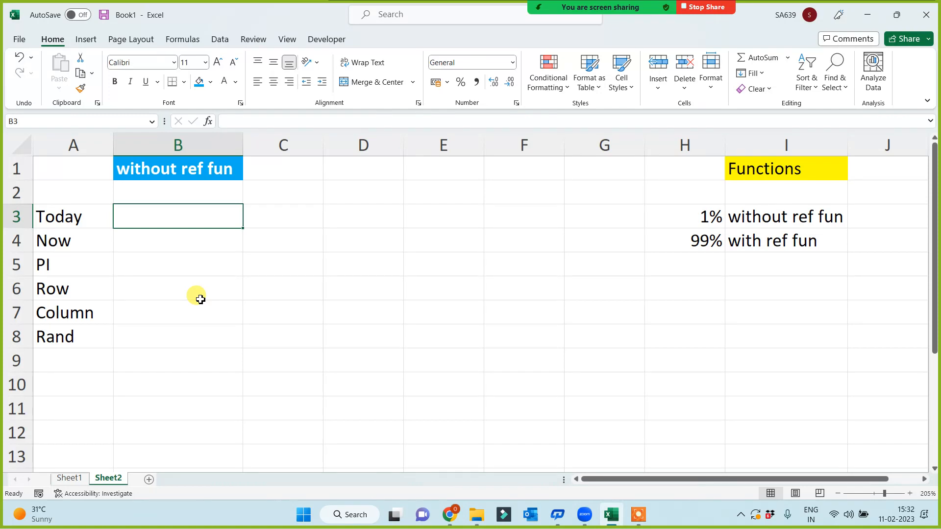
pyautogui.write('=')
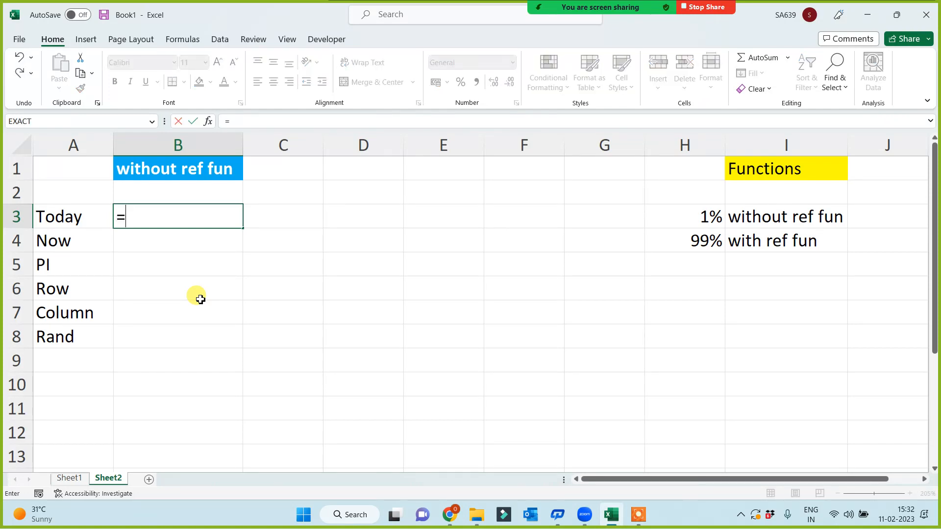
pyautogui.write('today')
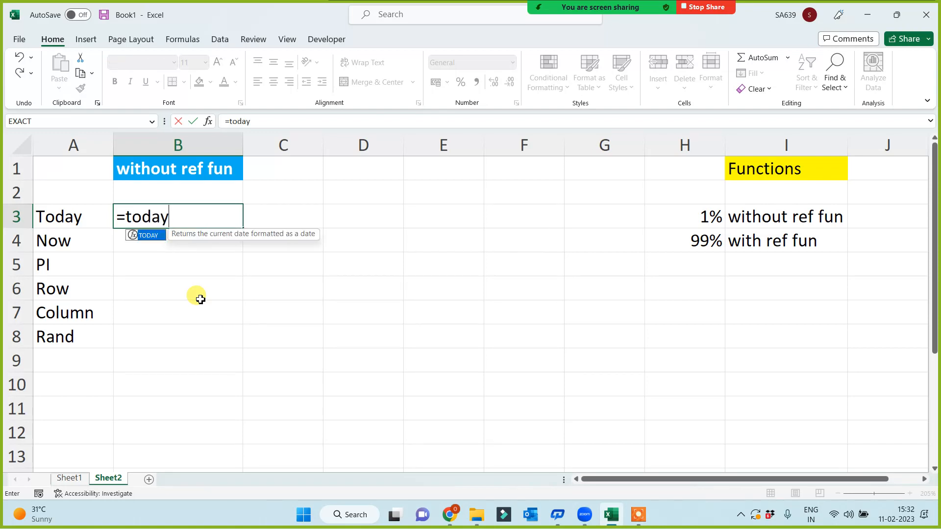
pyautogui.write('()')
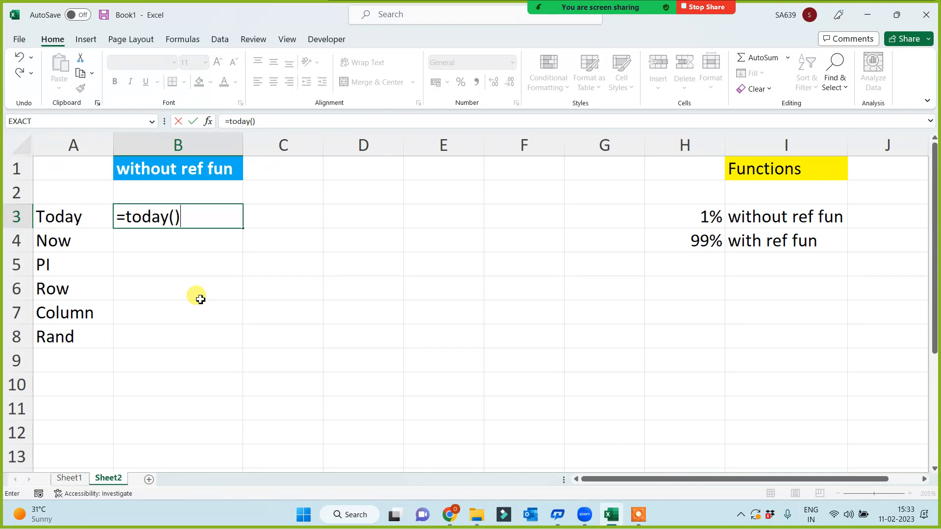
pyautogui.press('Return')
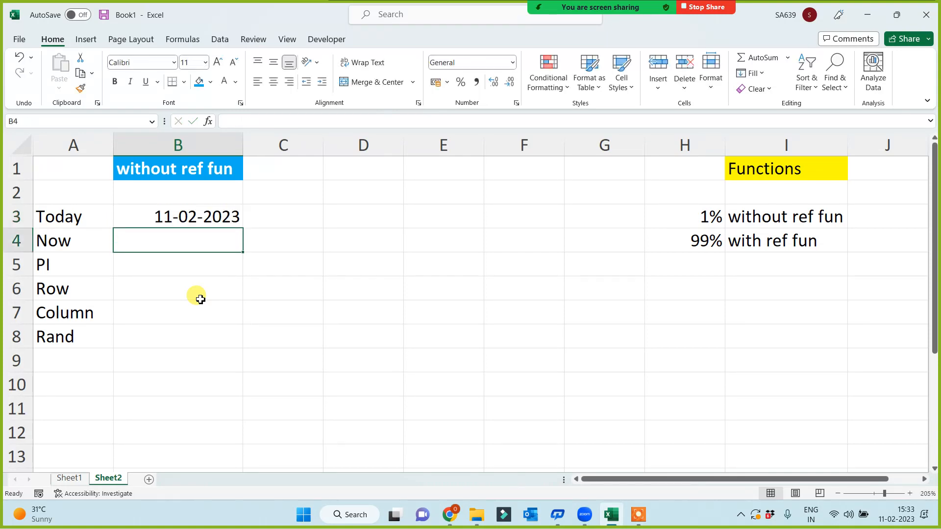
# - Enter =NOW() in cell B4 and widen column B enough to show the full date and time
pyautogui.write('=now()')
pyautogui.press('Return')
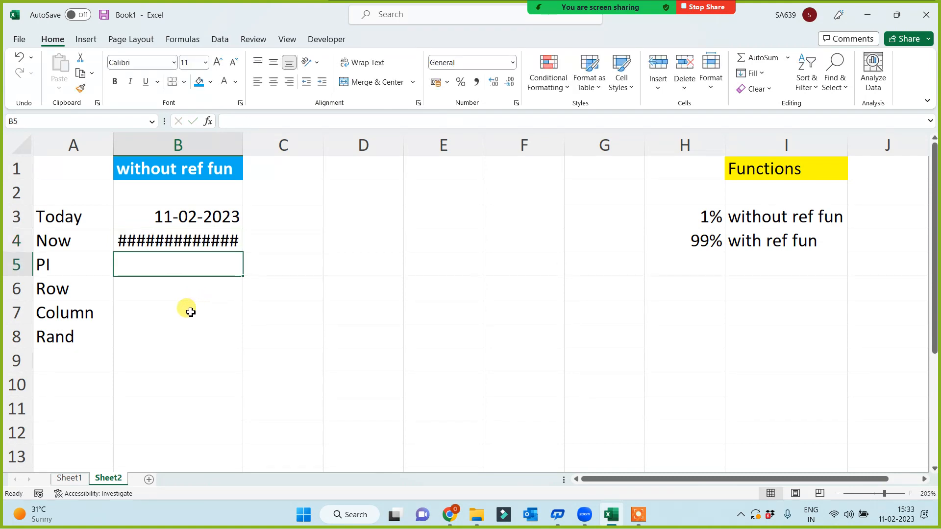
pyautogui.click(156, 241)
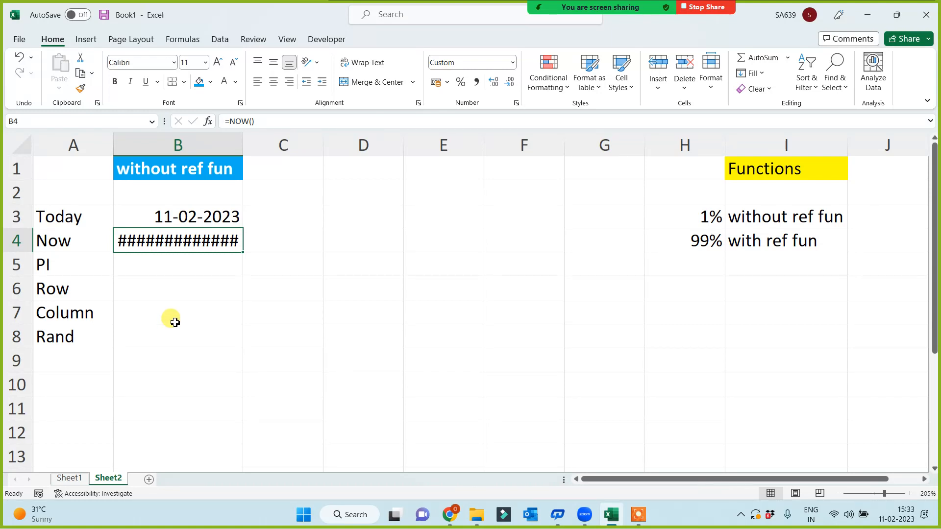
pyautogui.moveTo(242, 142); pyautogui.dragTo(268, 149)
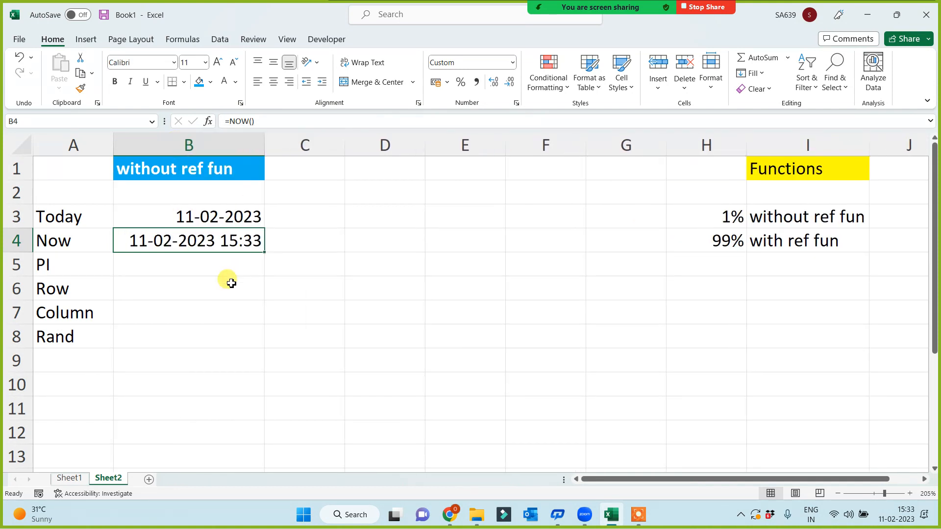
# - Enter the formula =PI() in cell B5 beside the PI label
pyautogui.click(210, 265)
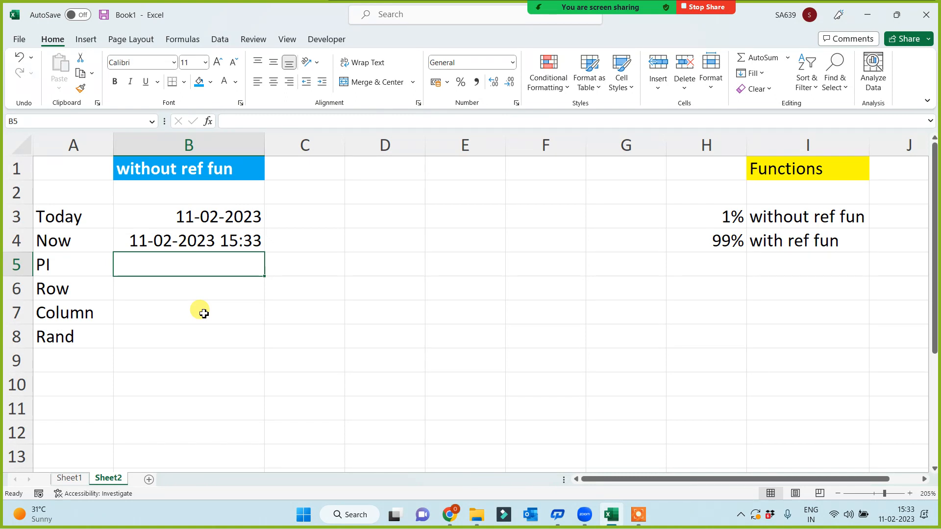
pyautogui.write('=pi()')
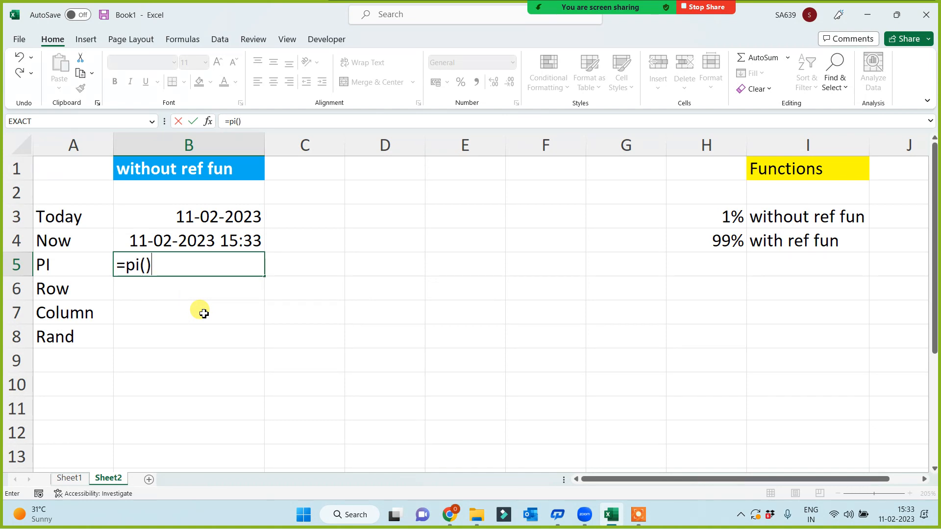
pyautogui.press('Return')
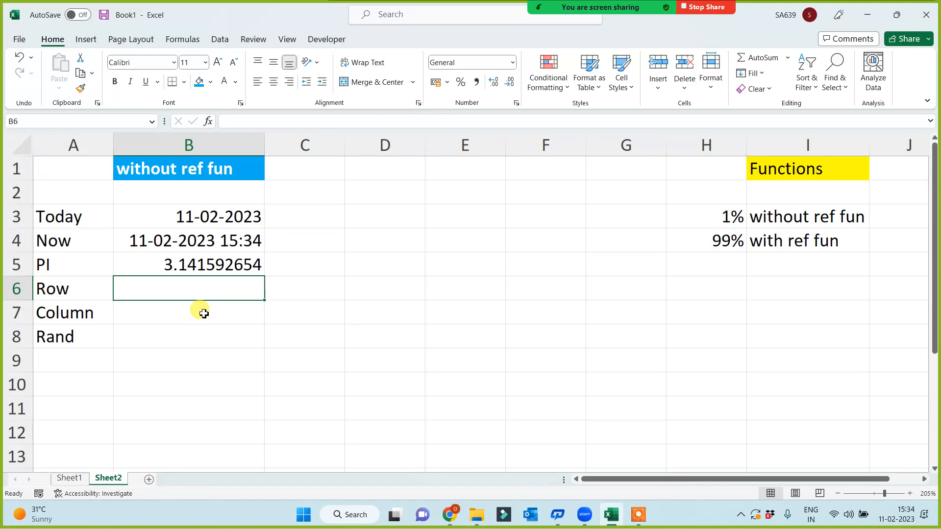
# - Enter =ROW() in cell B6 and fill the cell with yellow
pyautogui.write('=row()')
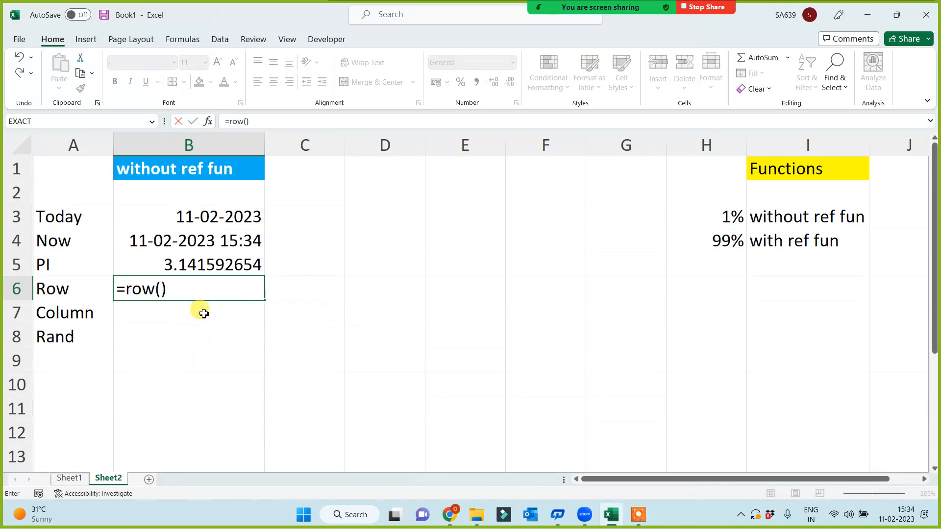
pyautogui.press('Return')
pyautogui.click(190, 296)
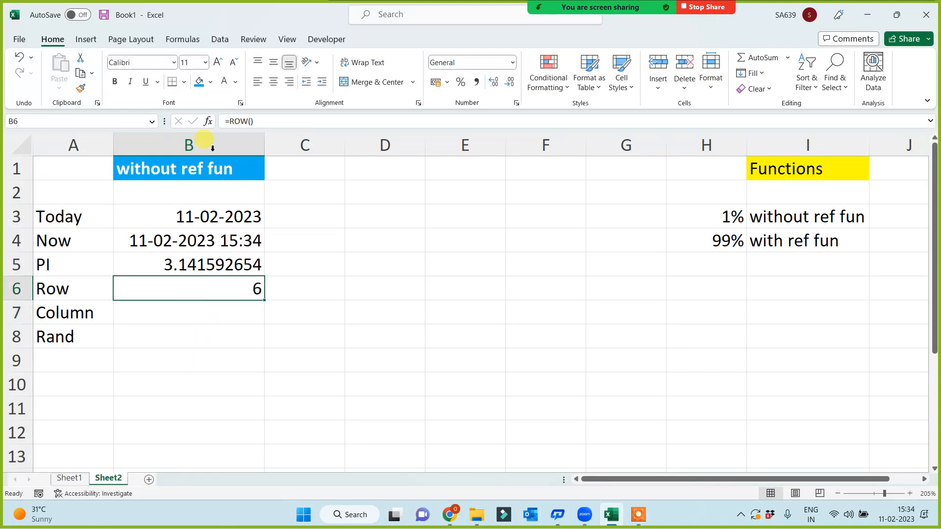
pyautogui.click(211, 82)
pyautogui.click(227, 197)
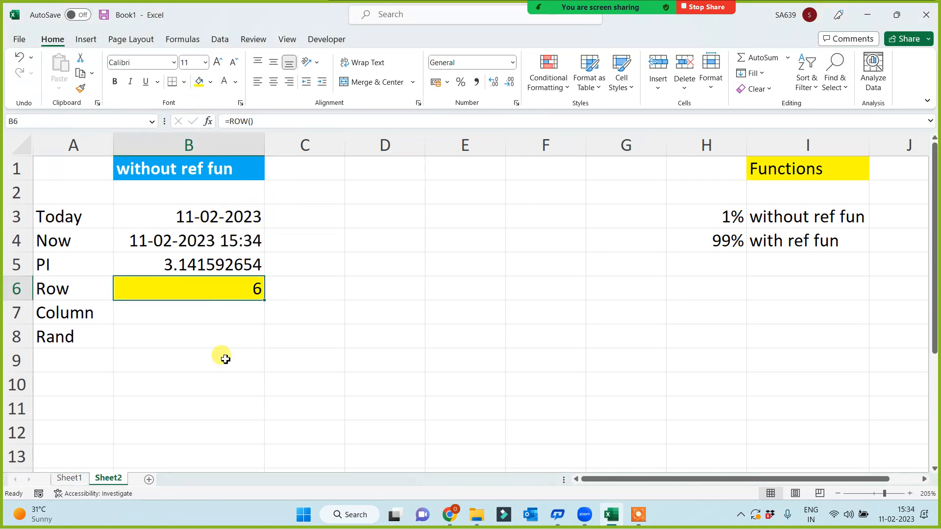
pyautogui.click(213, 288)
pyautogui.click(201, 291)
# - Try the formula =ROW() in the empty cell F8, and clear the cell again
pyautogui.click(521, 340)
pyautogui.write('=')
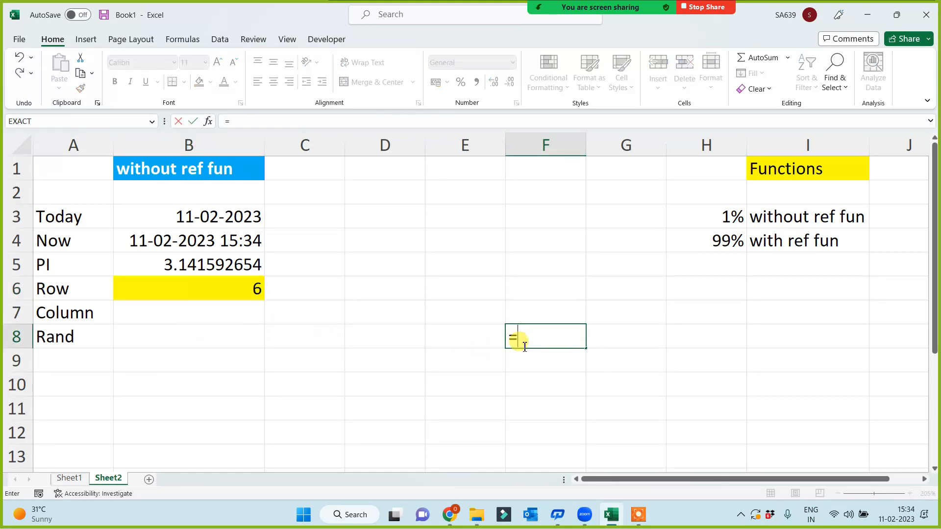
pyautogui.write('row()')
pyautogui.press('Return')
pyautogui.click(556, 342)
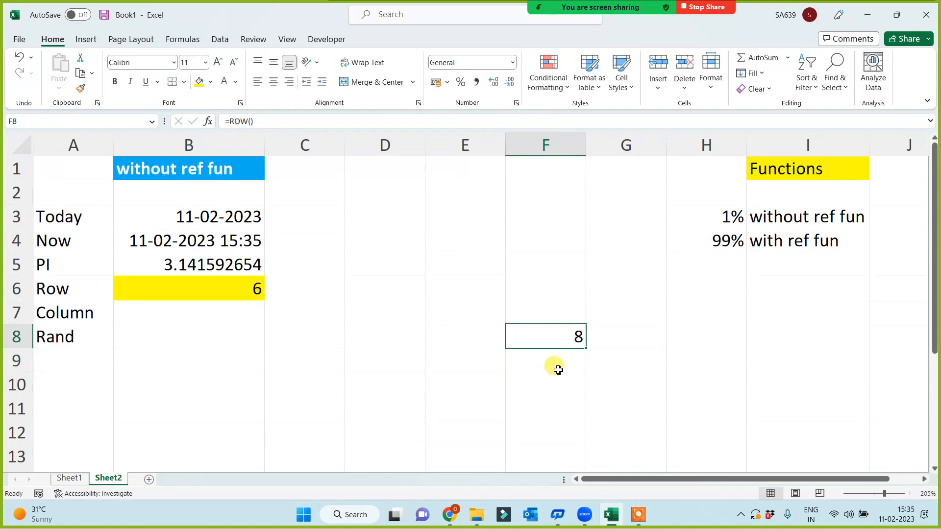
pyautogui.press('Delete')
# - Enter the formula =COLUMN() in cell B7 beside the Column label
pyautogui.click(191, 303)
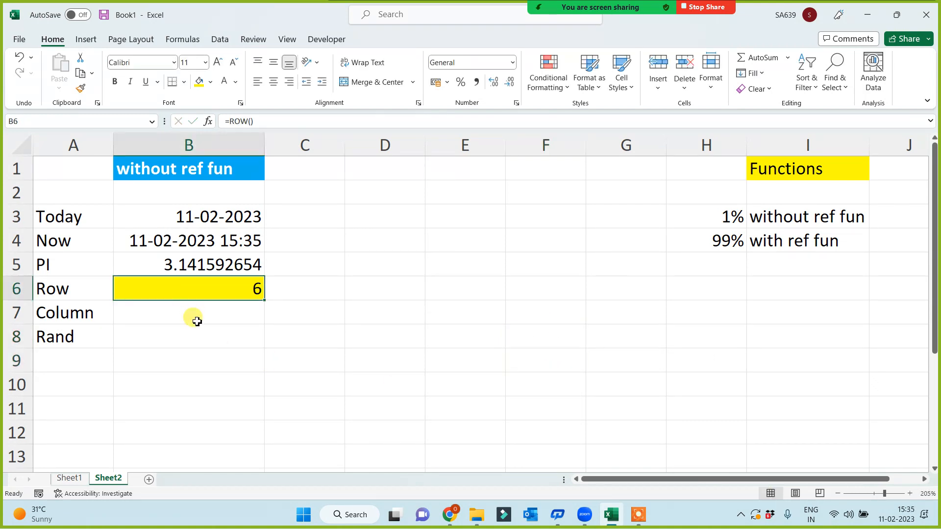
pyautogui.click(197, 322)
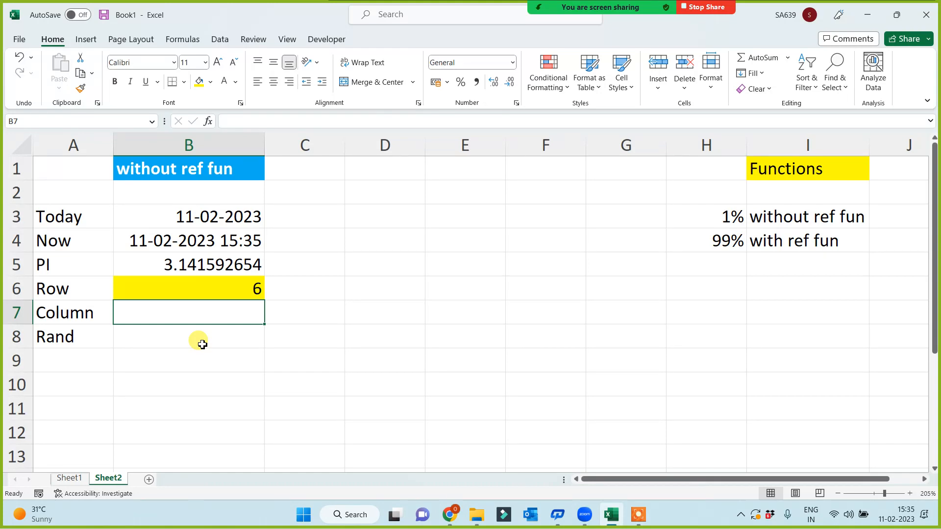
pyautogui.write('=colou')
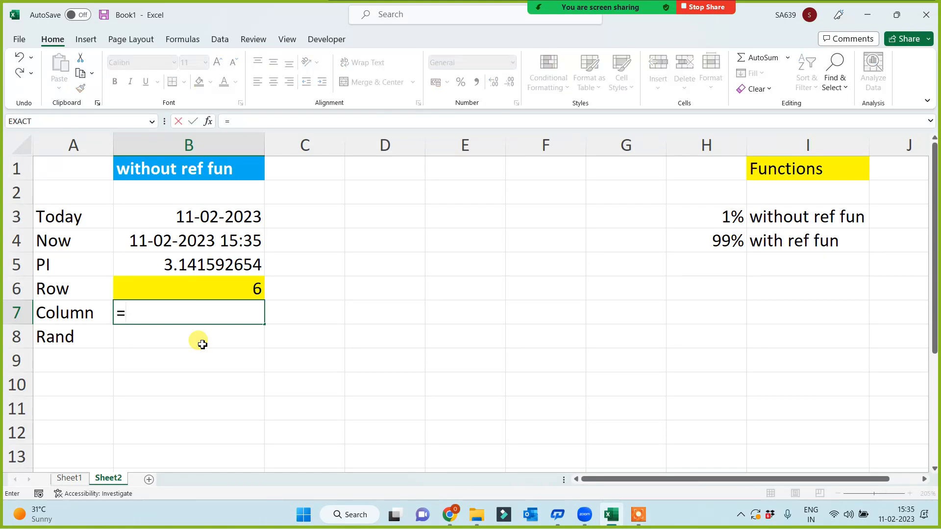
pyautogui.press('BackSpace')
pyautogui.press('BackSpace')
pyautogui.press('BackSpace')
pyautogui.write('l')
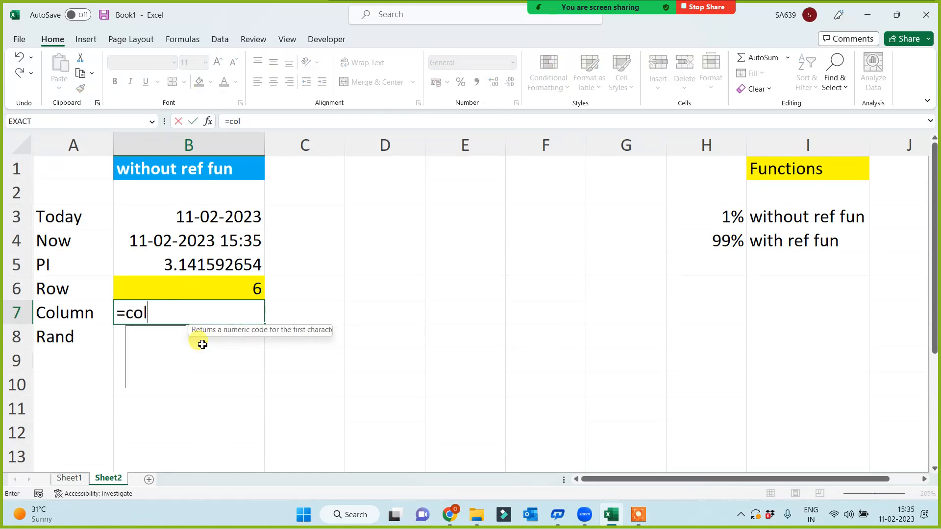
pyautogui.write('umn()')
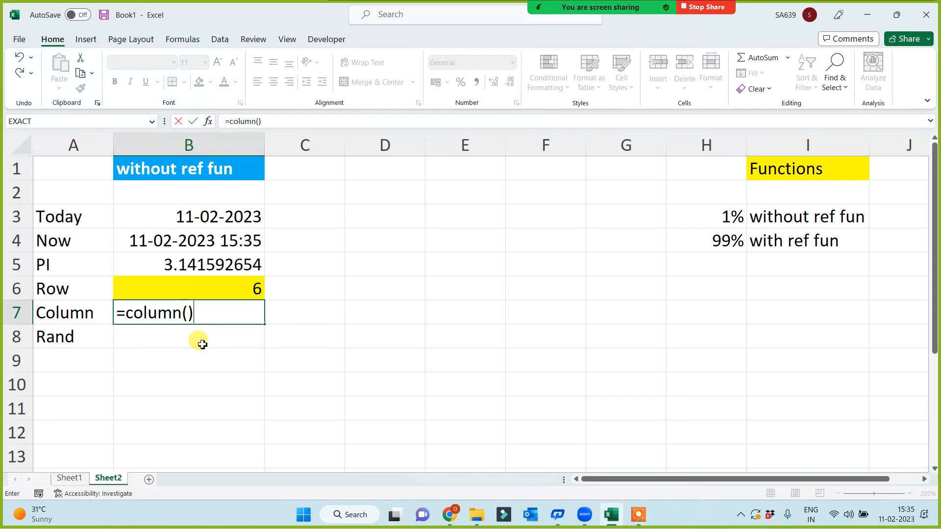
pyautogui.press('Return')
pyautogui.press('Up')
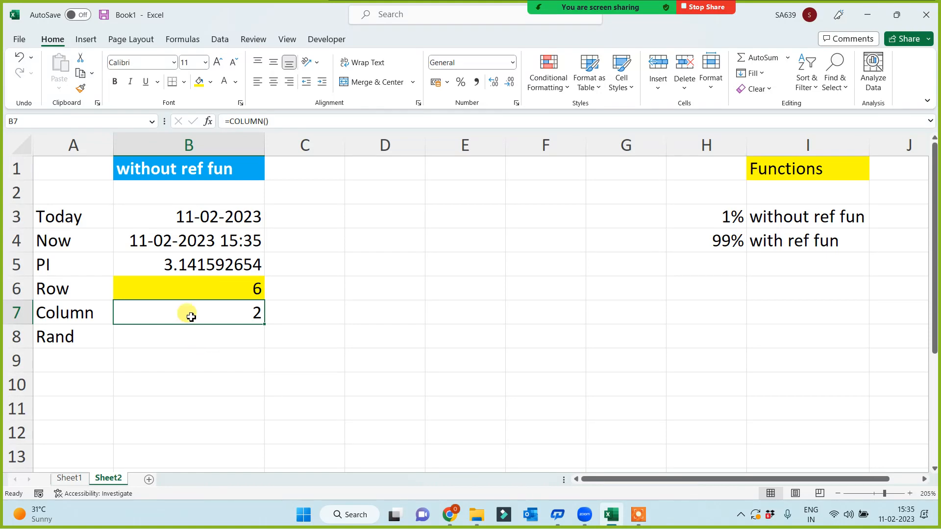
# - Enter the formula =RAND() in cell B8 beside the Rand label
pyautogui.moveTo(199, 292); pyautogui.dragTo(198, 314)
pyautogui.click(204, 350)
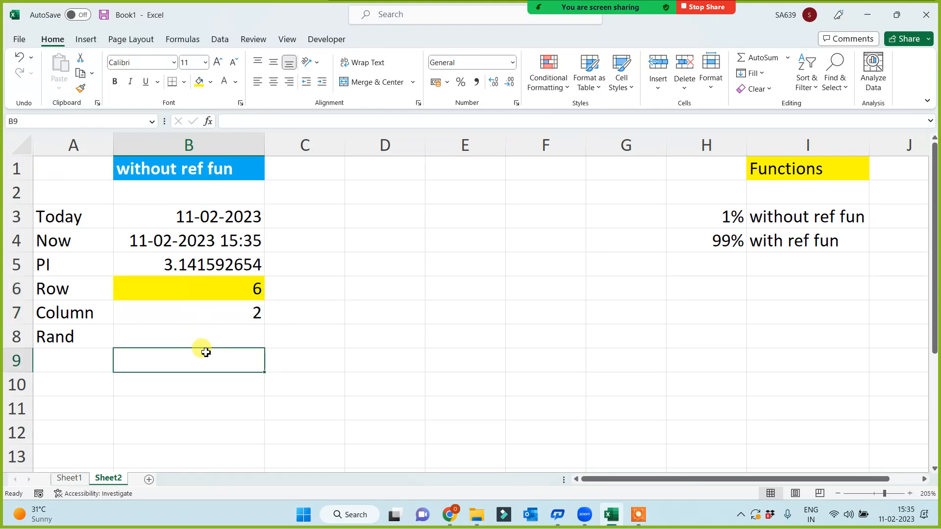
pyautogui.press('Up')
pyautogui.write('=rand()')
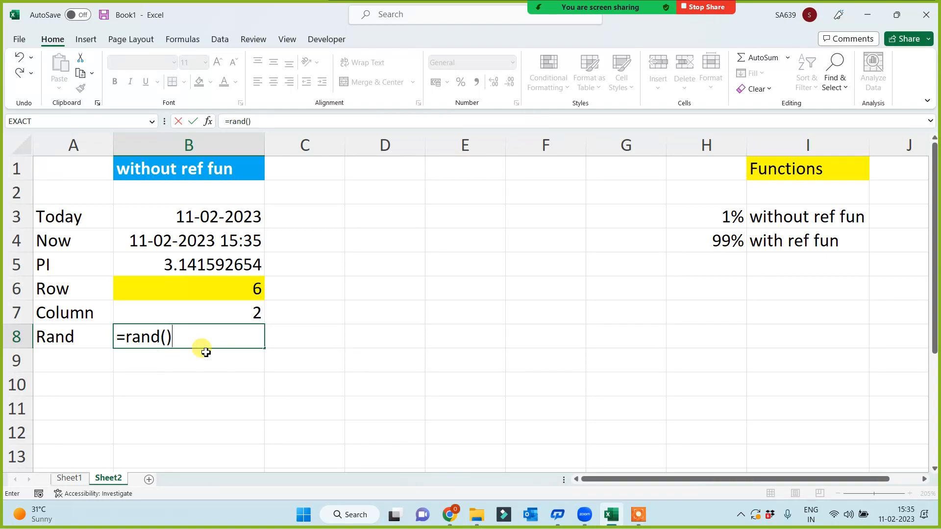
pyautogui.press('Return')
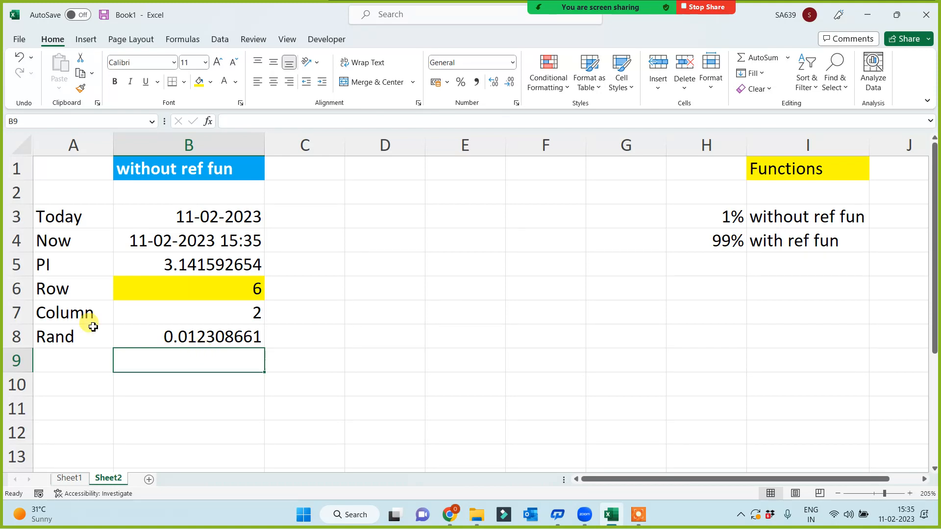
# - Format the function names in A3:A8 with a red fill and bold white text
pyautogui.moveTo(71, 215); pyautogui.dragTo(76, 337)
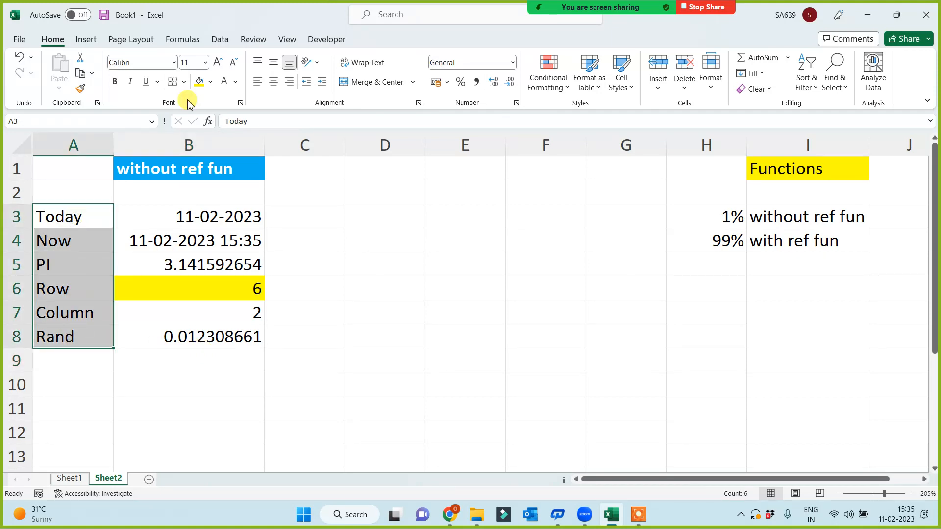
pyautogui.click(209, 83)
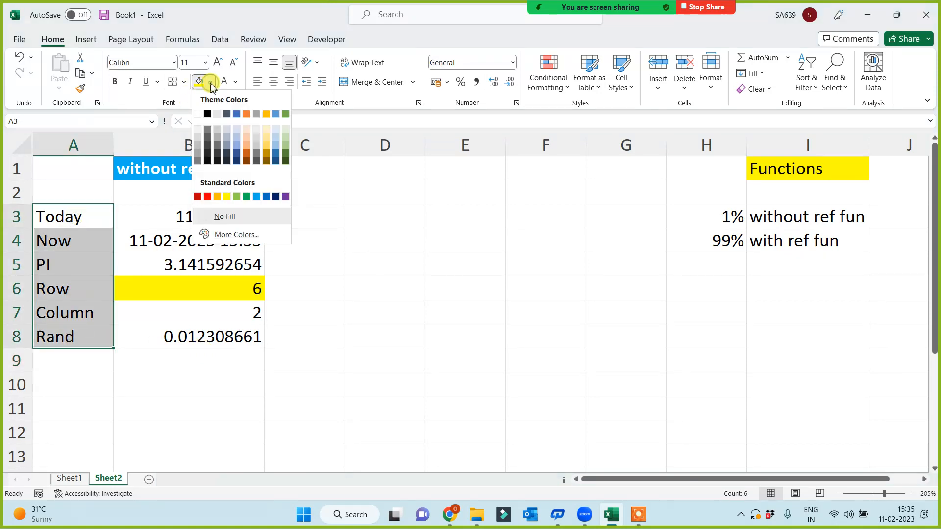
pyautogui.click(208, 197)
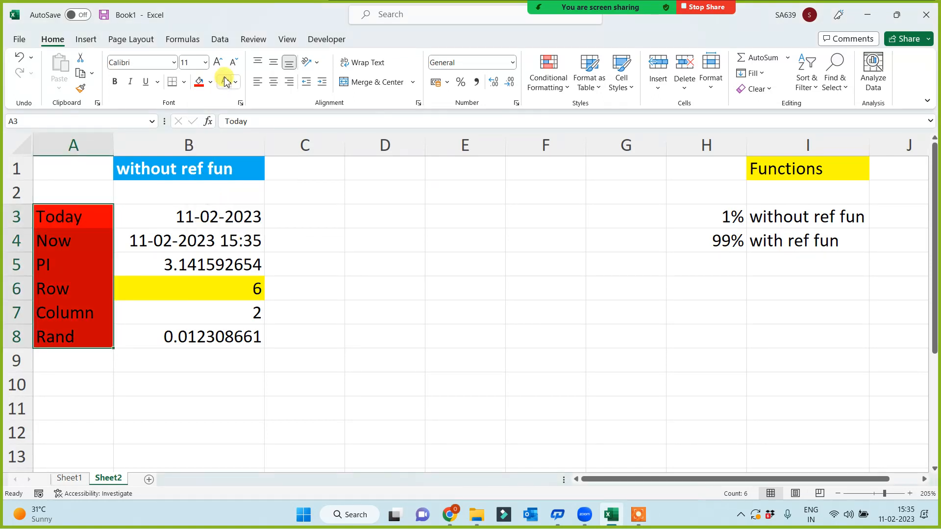
pyautogui.click(114, 82)
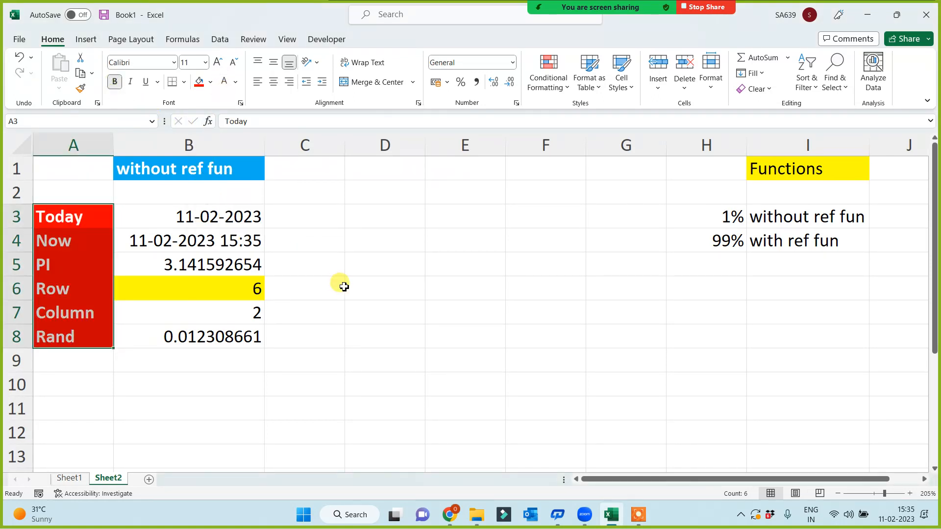
pyautogui.click(341, 287)
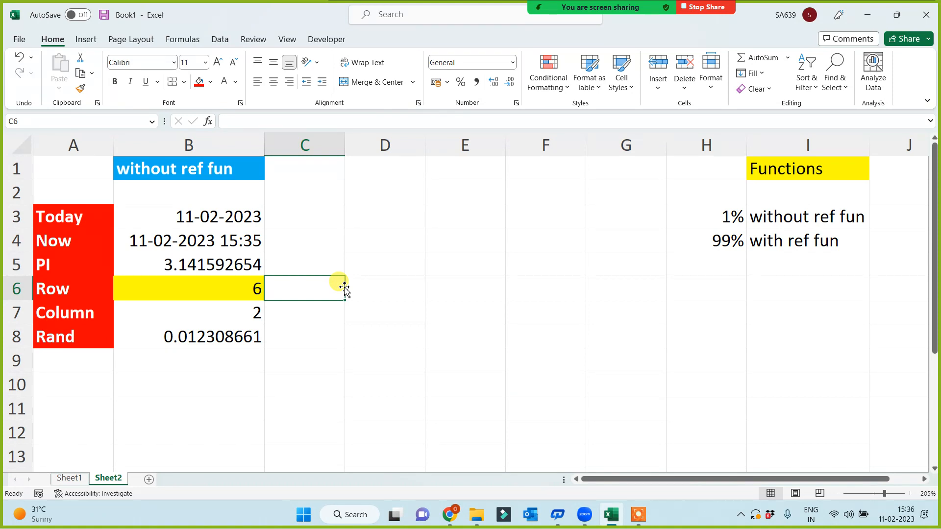
# - Copy the "with ref fun" label from I4 into cell B10
pyautogui.click(794, 240)
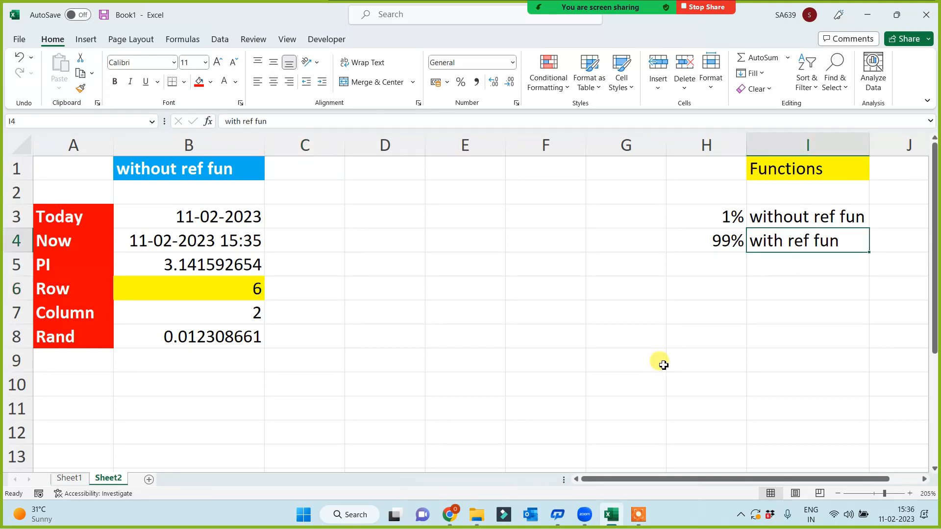
pyautogui.hotkey('ctrl', 'c')
pyautogui.click(202, 386)
pyautogui.hotkey('ctrl', 'v')
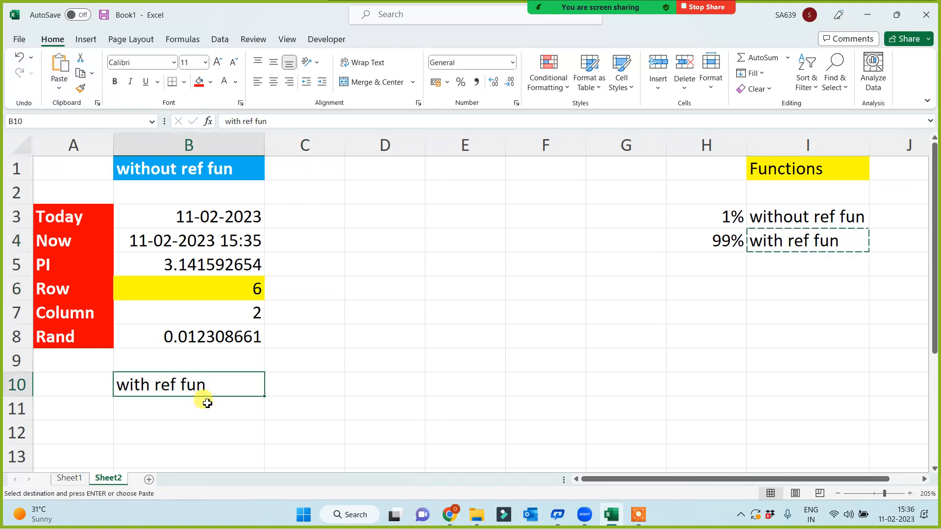
# - Copy the blue fill and bold white text formatting from the B1 heading to the "with ref fun" heading in B10
pyautogui.click(195, 164)
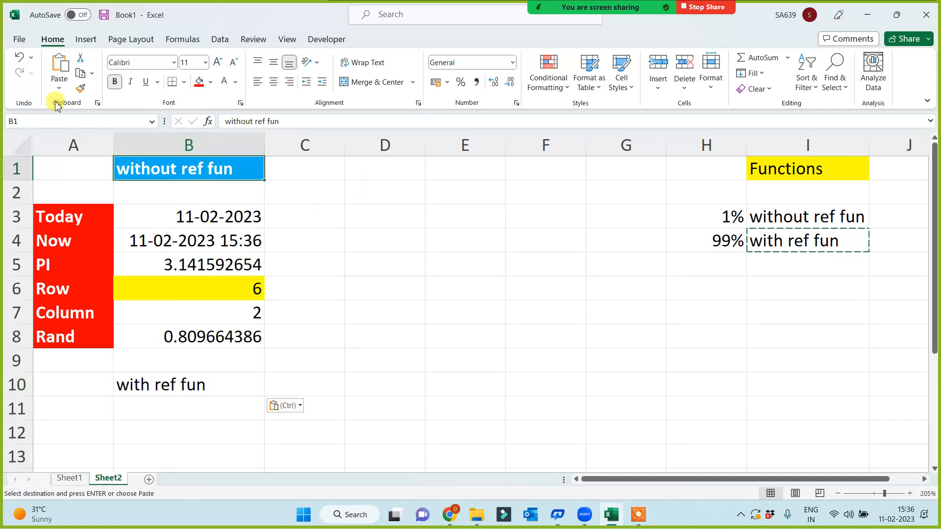
pyautogui.click(79, 91)
pyautogui.click(156, 385)
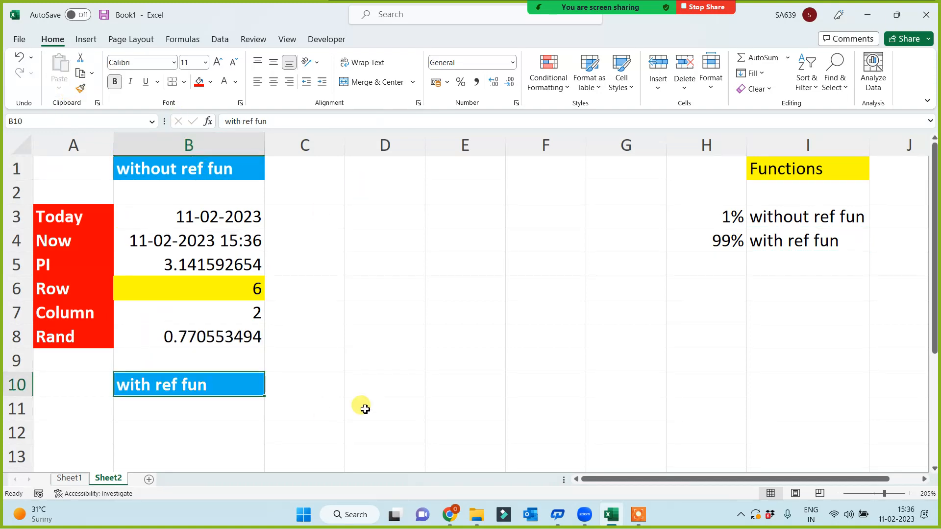
pyautogui.click(833, 215)
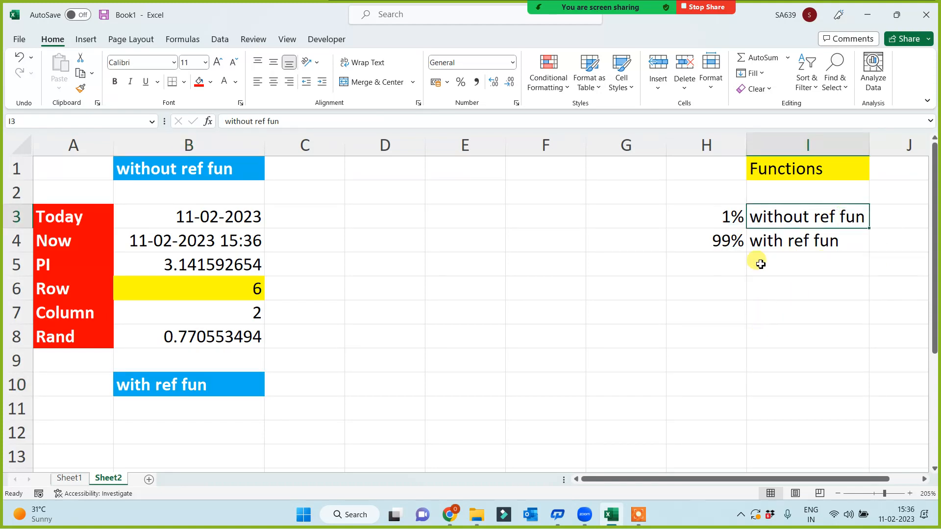
pyautogui.click(779, 240)
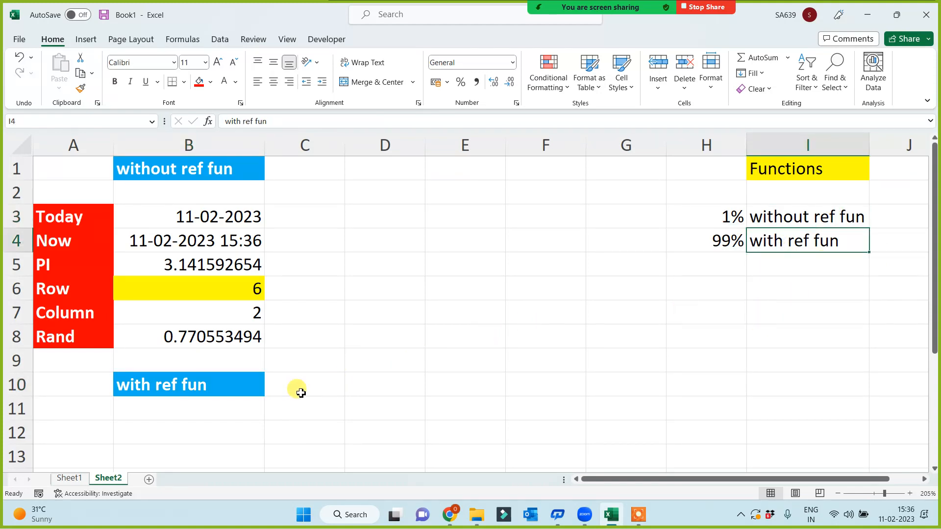
pyautogui.scroll(-1, 270, 384)
pyautogui.click(181, 388)
pyautogui.click(172, 316)
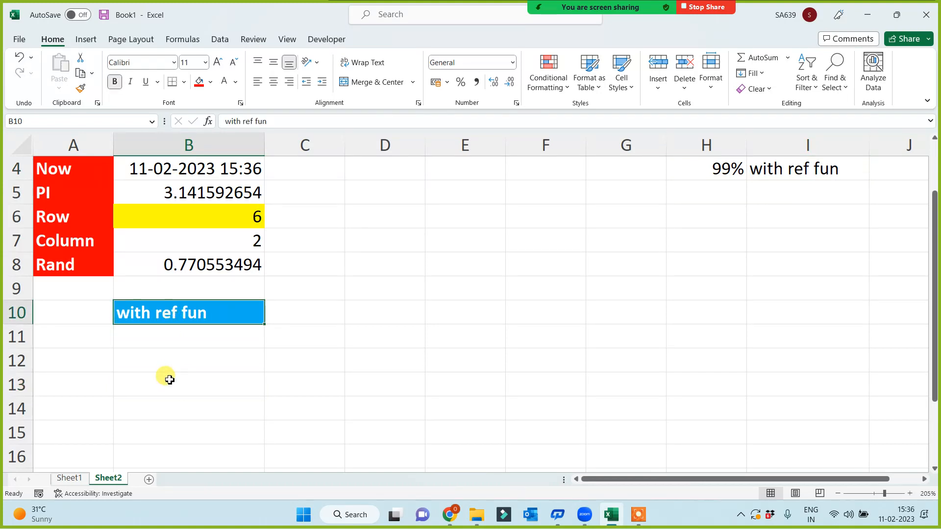
# - Enter the note "ref = data/number/range/date/time/text/blank cell etc..." in cell D10
pyautogui.scroll(-1, 166, 378)
pyautogui.click(390, 246)
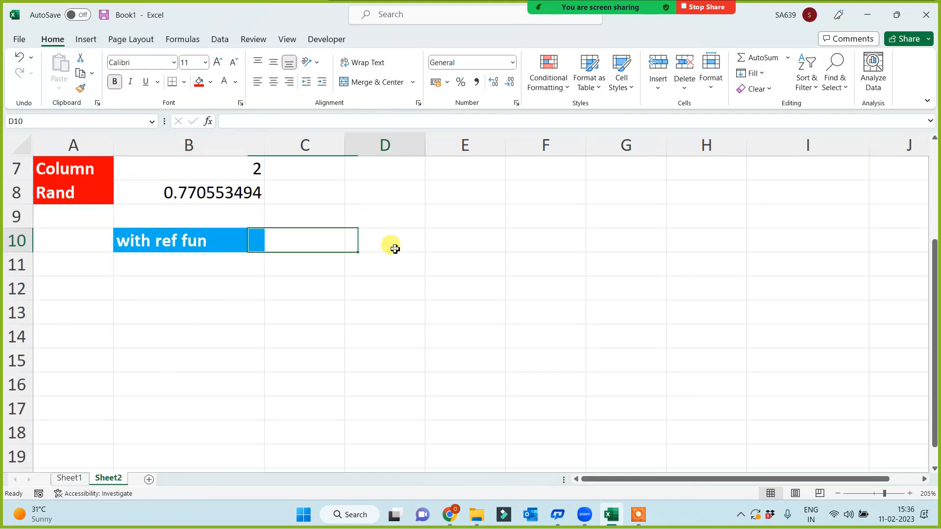
pyautogui.write('ref')
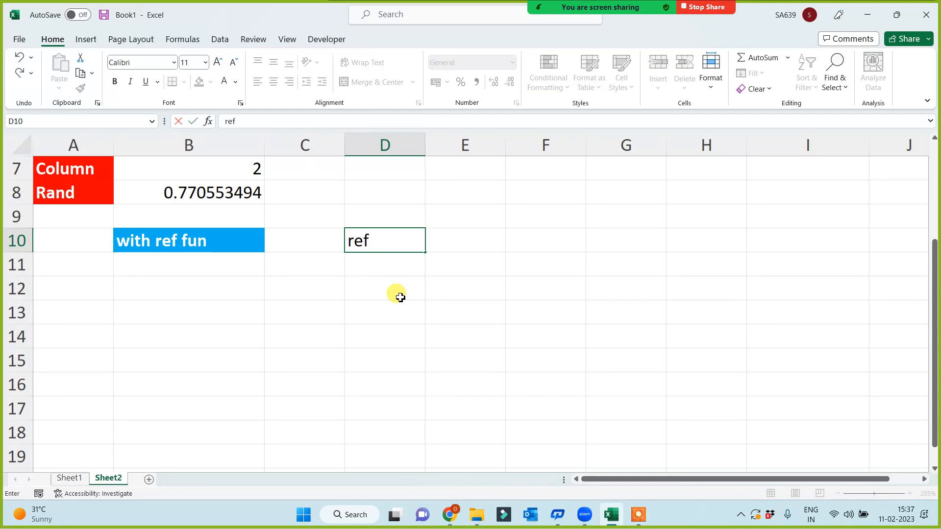
pyautogui.write(' = data/nu')
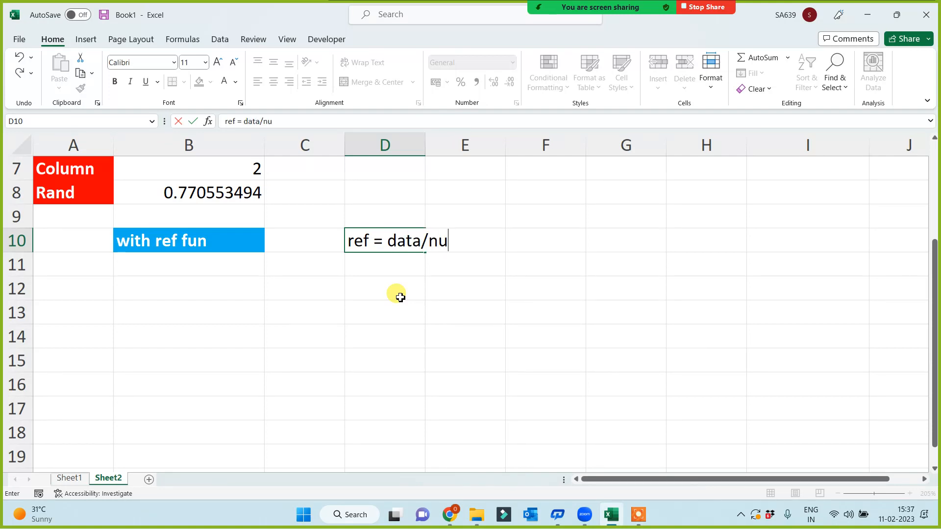
pyautogui.write('mber/')
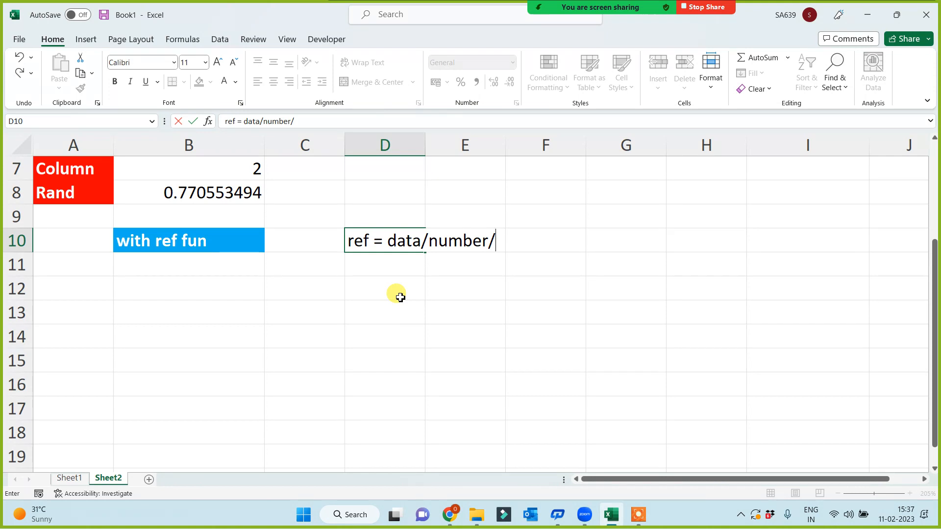
pyautogui.write('range/')
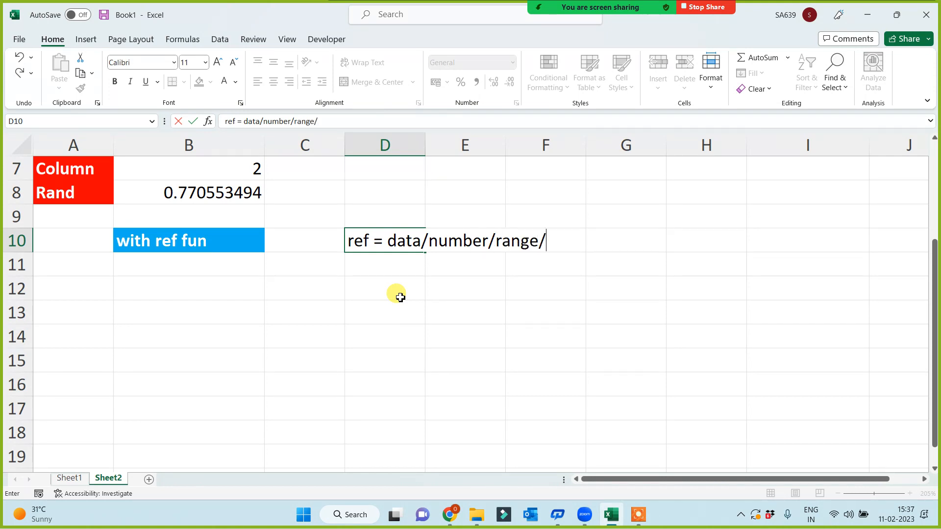
pyautogui.write('date/ti')
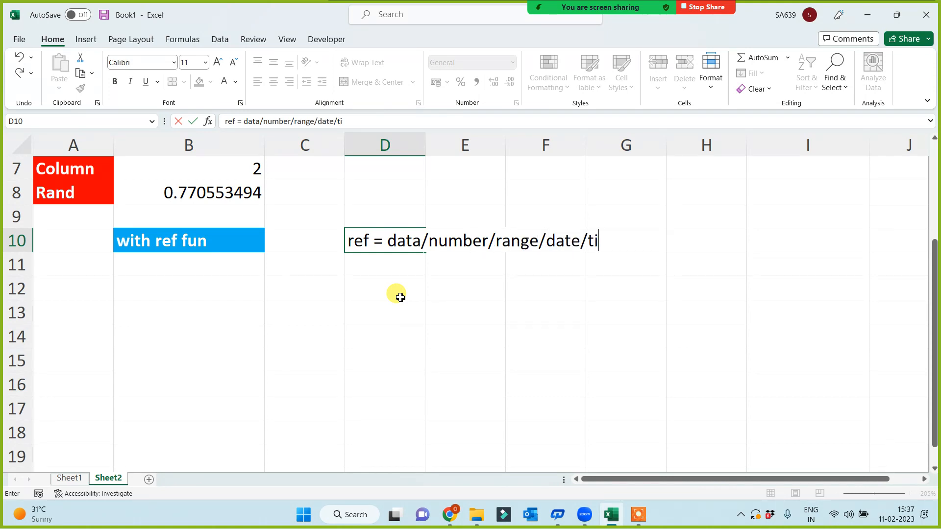
pyautogui.write('me/text')
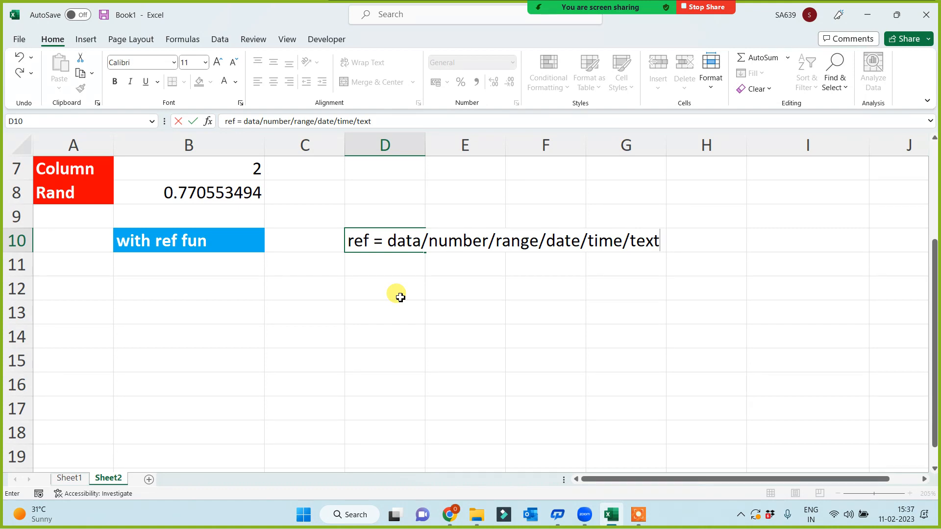
pyautogui.write('/blank cell etc...')
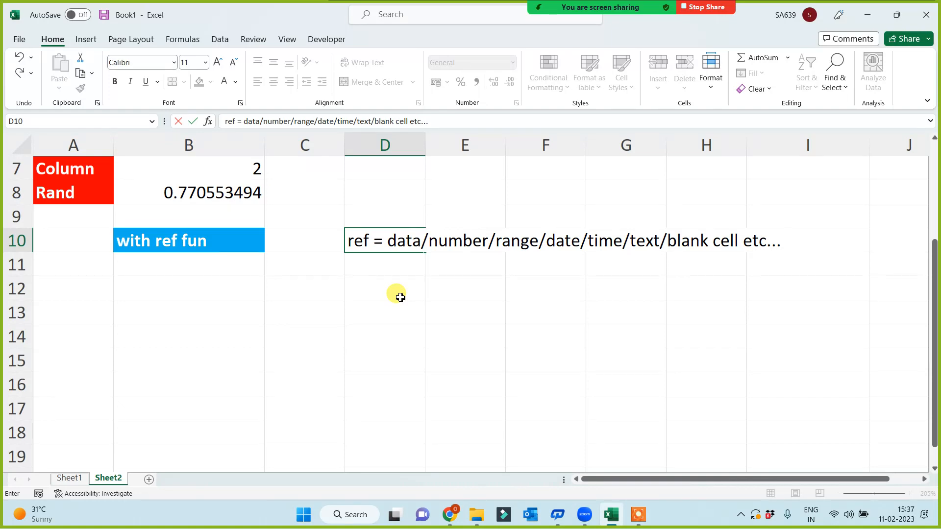
pyautogui.click(401, 298)
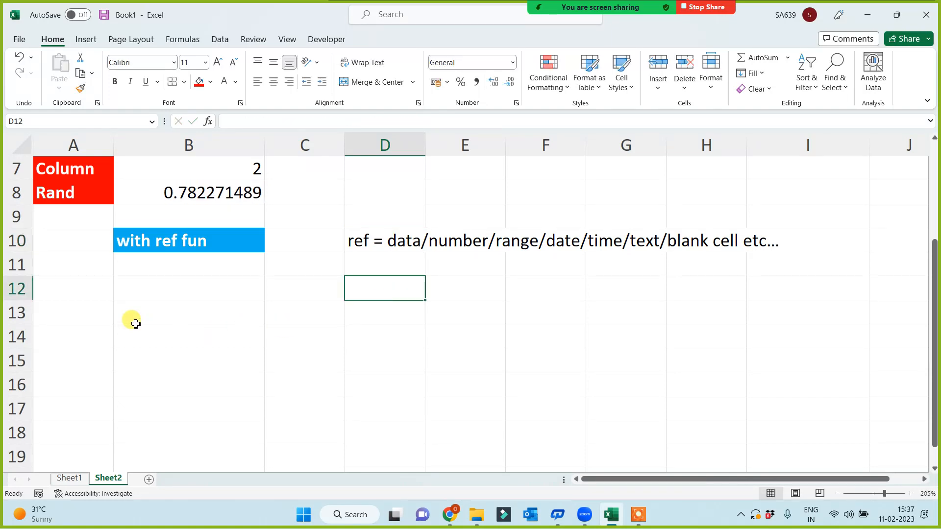
# - List the function names Sum, max, min, average and Product down column A in cells A13:A17
pyautogui.click(81, 316)
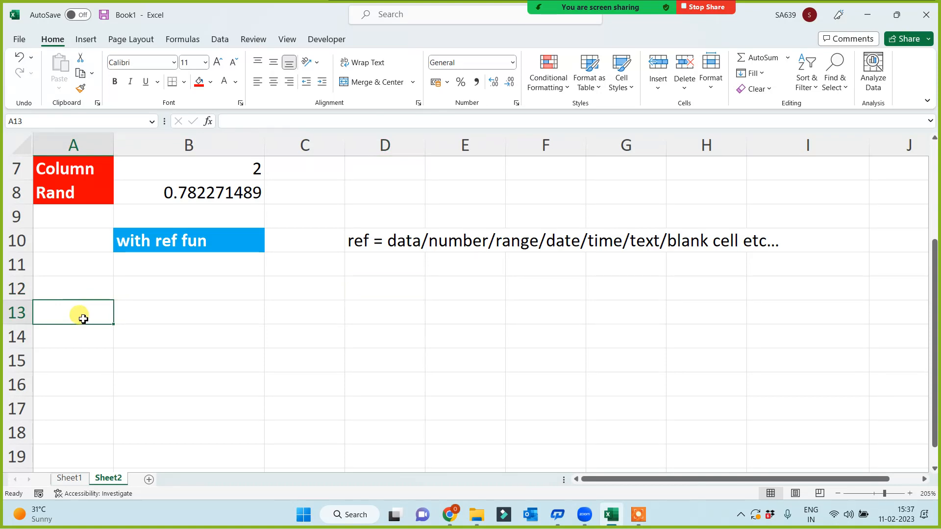
pyautogui.write('Sum')
pyautogui.press('Return')
pyautogui.write('max')
pyautogui.press('Return')
pyautogui.write('mi')
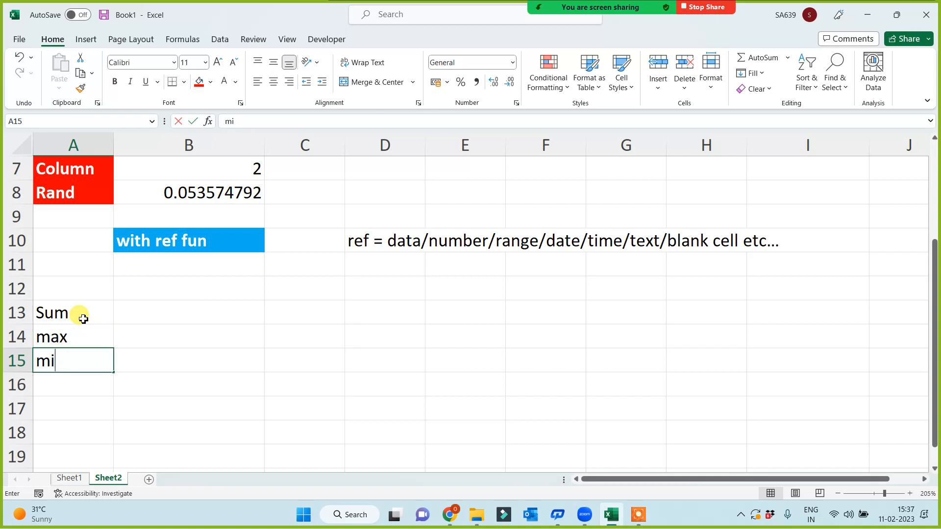
pyautogui.write('n\\')
pyautogui.press('Return')
pyautogui.write('avb')
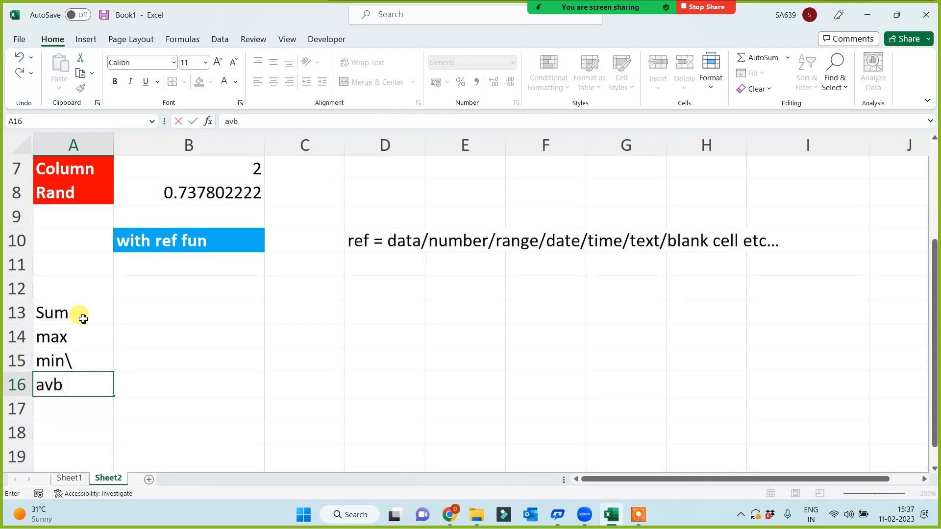
pyautogui.press('BackSpace')
pyautogui.write('erage')
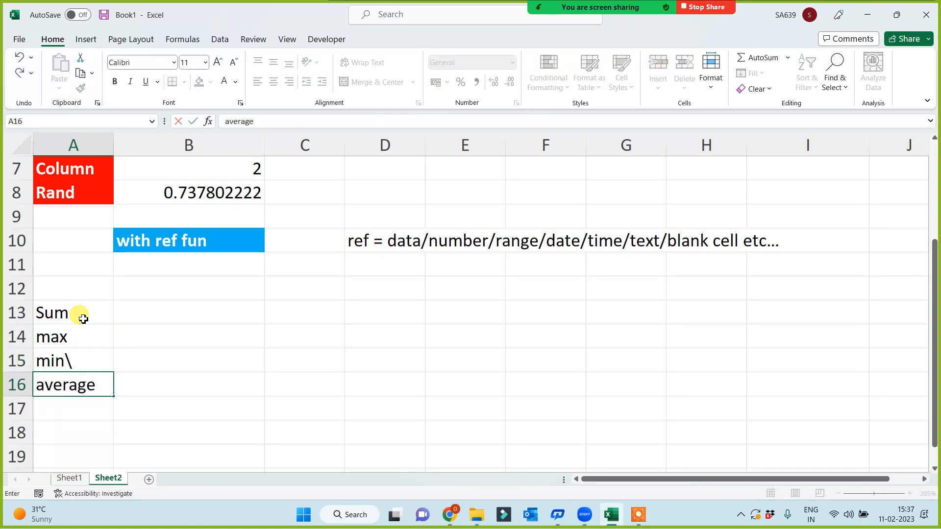
pyautogui.press('Return')
pyautogui.write('Product')
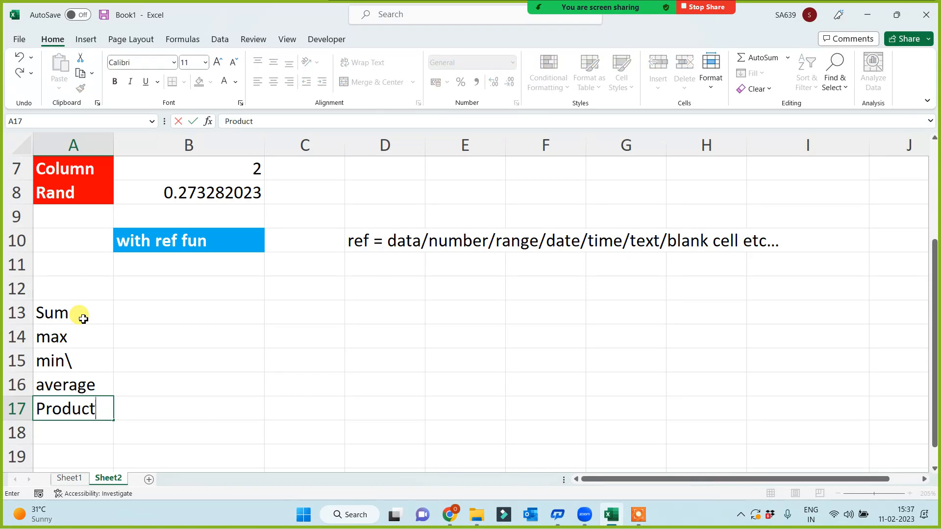
pyautogui.press('Return')
# - Remove the stray backslash from the min label in cell A15
pyautogui.doubleClick(80, 358)
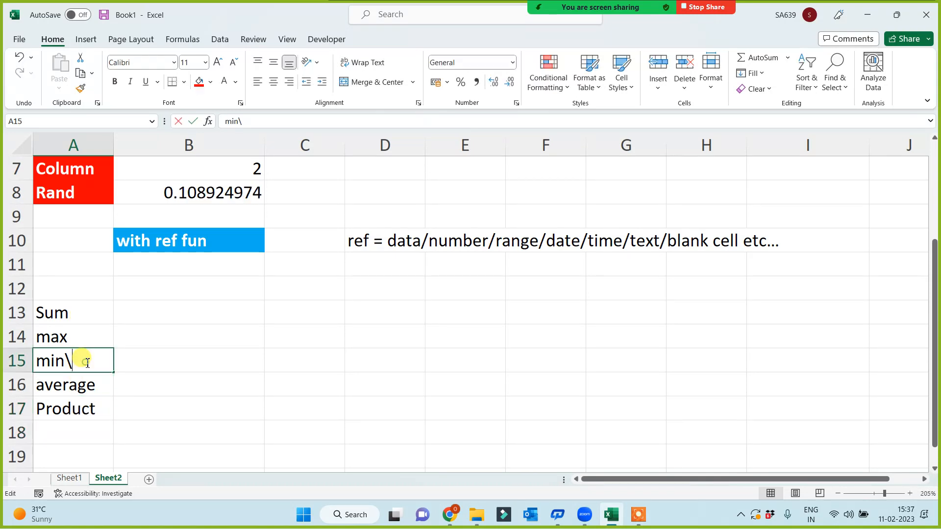
pyautogui.press('BackSpace')
pyautogui.click(246, 386)
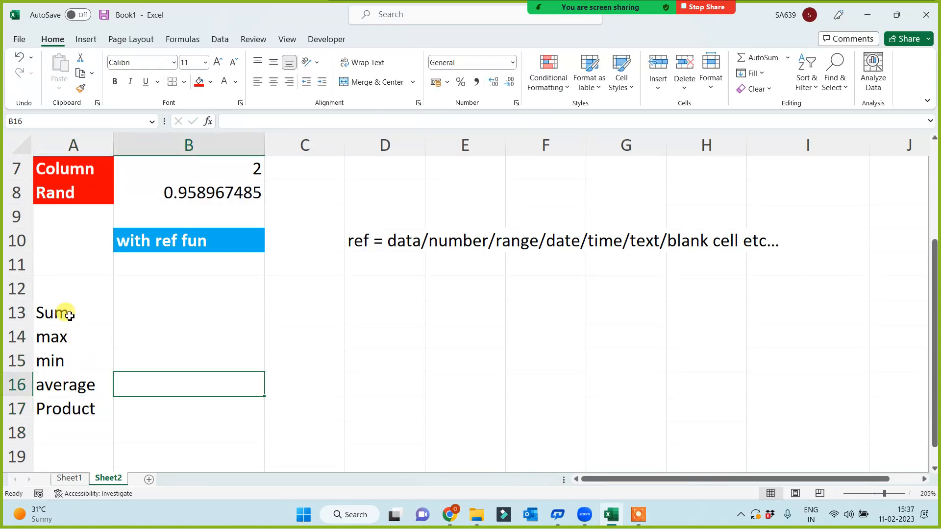
# - Format the function names in A13:A17 with a dark blue fill and white text
pyautogui.moveTo(63, 312); pyautogui.dragTo(69, 409)
pyautogui.click(210, 83)
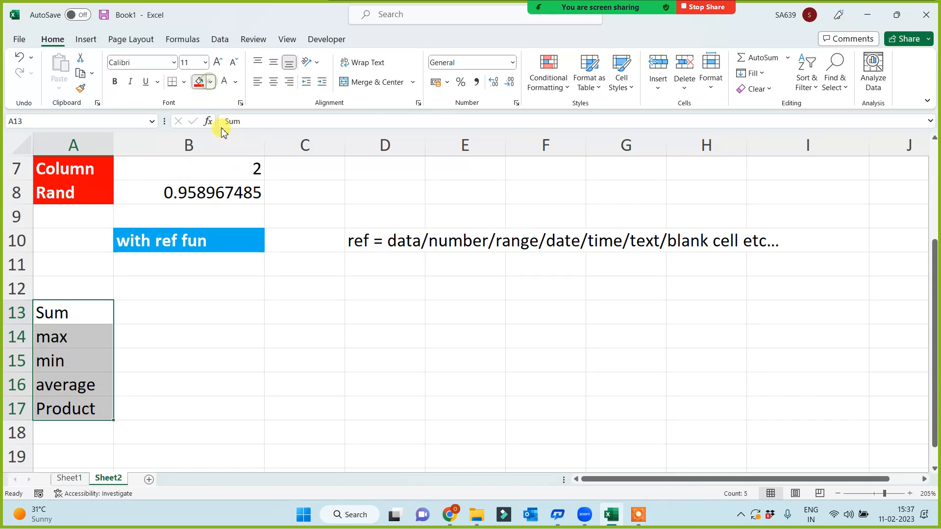
pyautogui.click(275, 199)
pyautogui.click(225, 83)
pyautogui.click(315, 333)
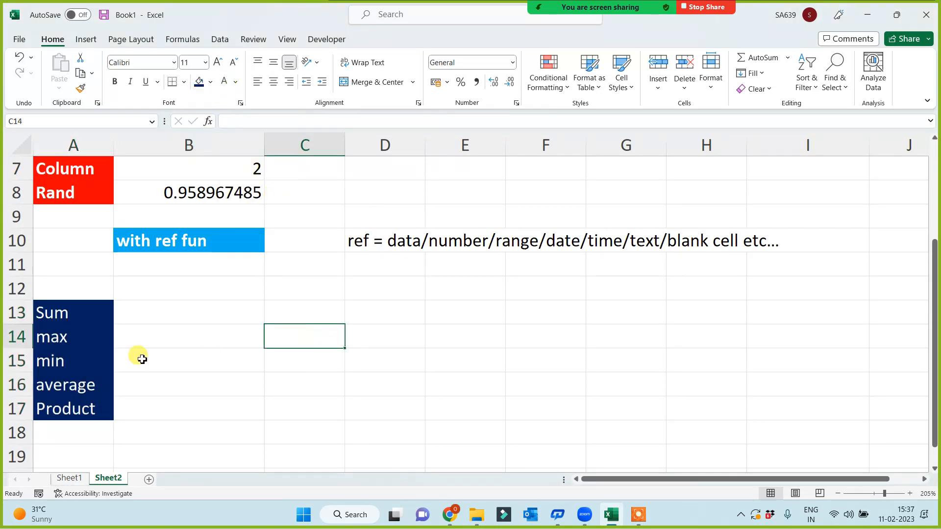
# - Try to enter the formula =sum() without any reference in cell B13 beside the Sum label
pyautogui.click(154, 316)
pyautogui.write('=s')
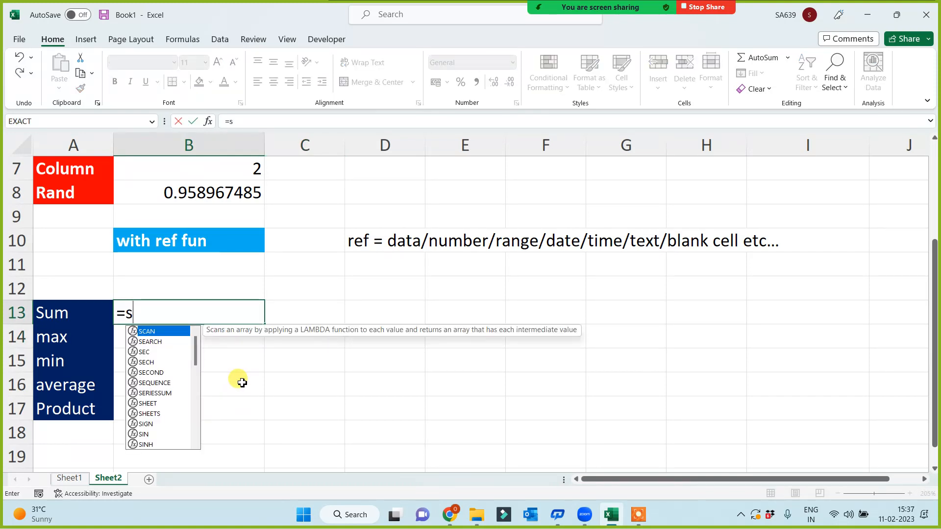
pyautogui.write('um')
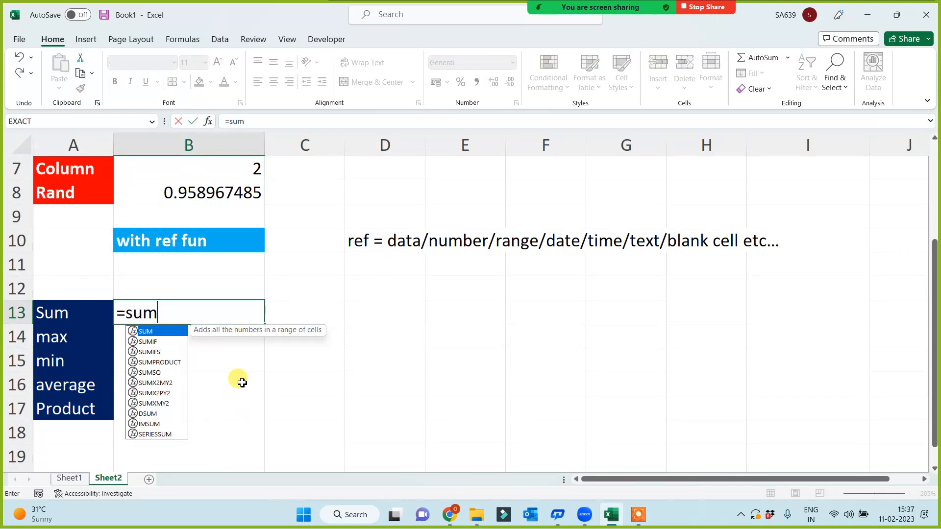
pyautogui.write('()')
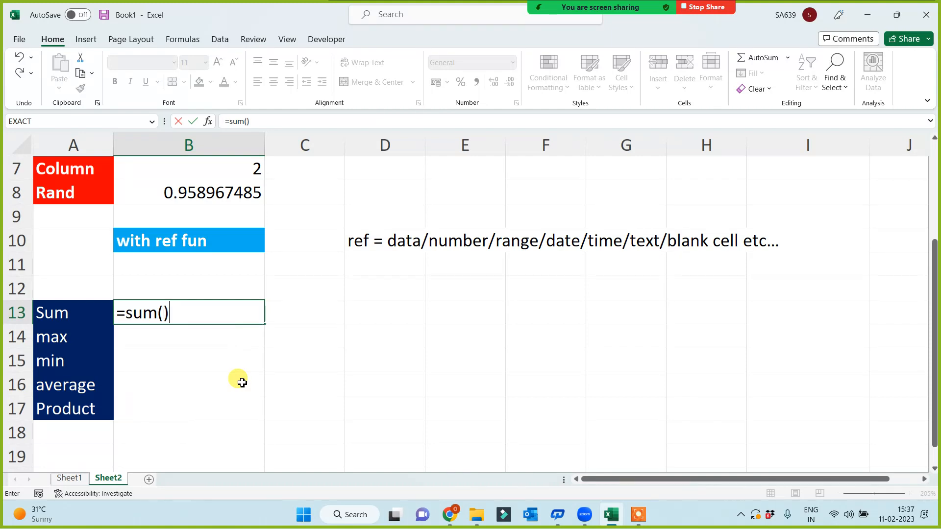
pyautogui.press('Return')
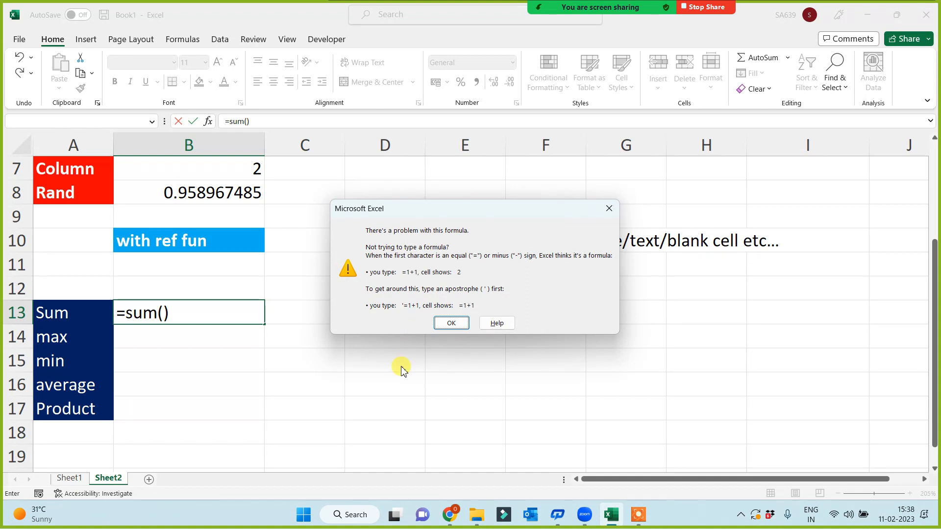
pyautogui.press('Return')
pyautogui.press('Escape')
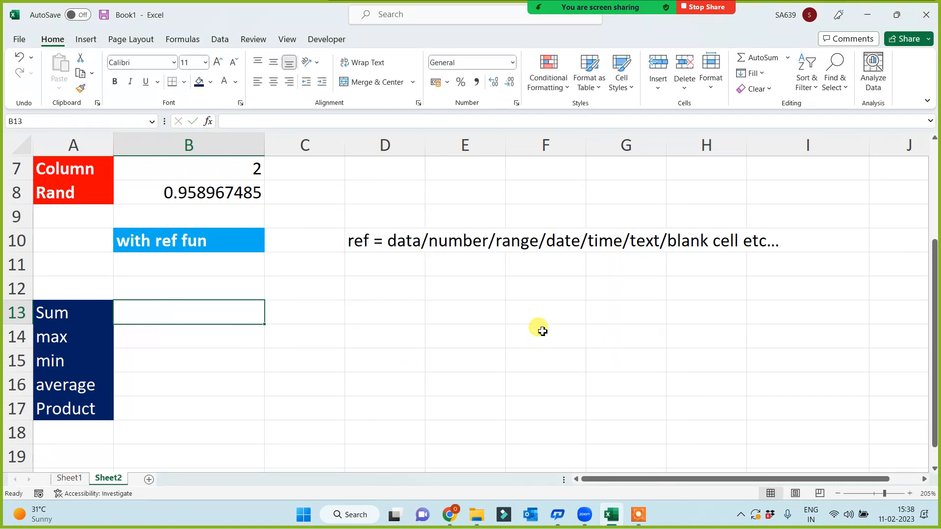
# - Enter the column headers Sub in F13 and Makrs in G13 for a sample data table
pyautogui.click(539, 311)
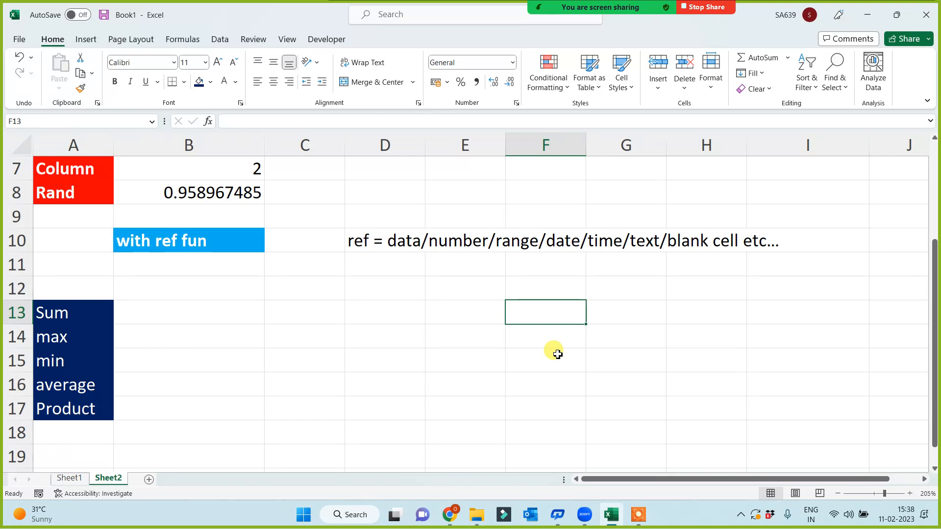
pyautogui.write('Sub')
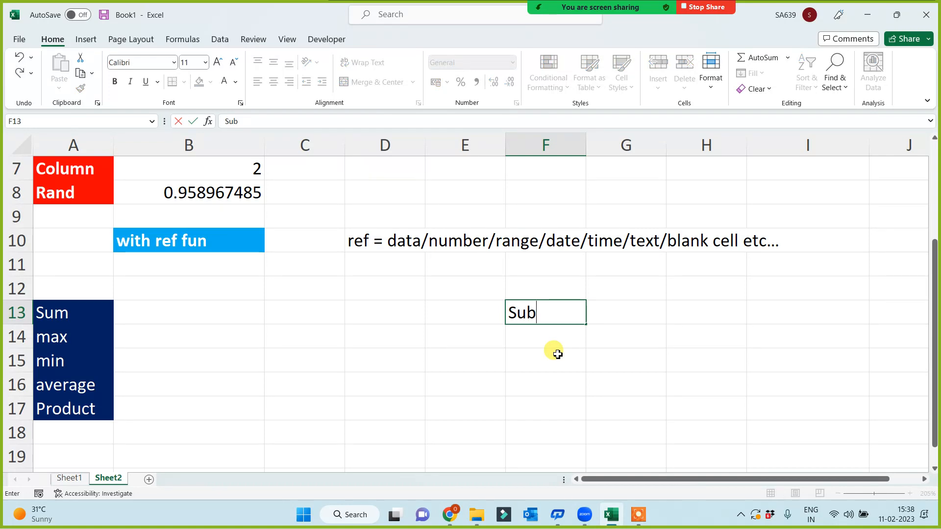
pyautogui.press('Tab')
pyautogui.write('Makrs')
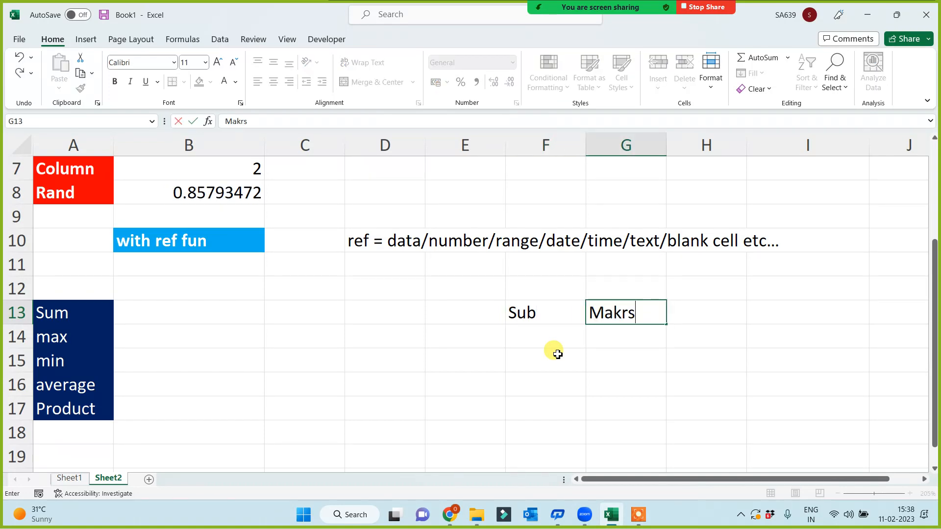
pyautogui.press('Return')
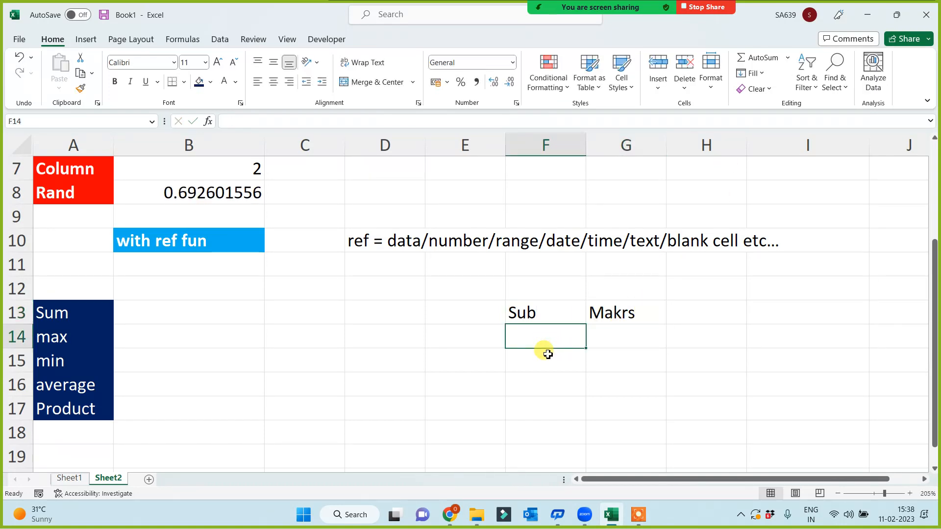
# - List the subjects phy, che, math and Bio under the Sub header in cells F14:F17
pyautogui.write('phy')
pyautogui.press('Return')
pyautogui.write('che')
pyautogui.press('Return')
pyautogui.write('math')
pyautogui.press('Return')
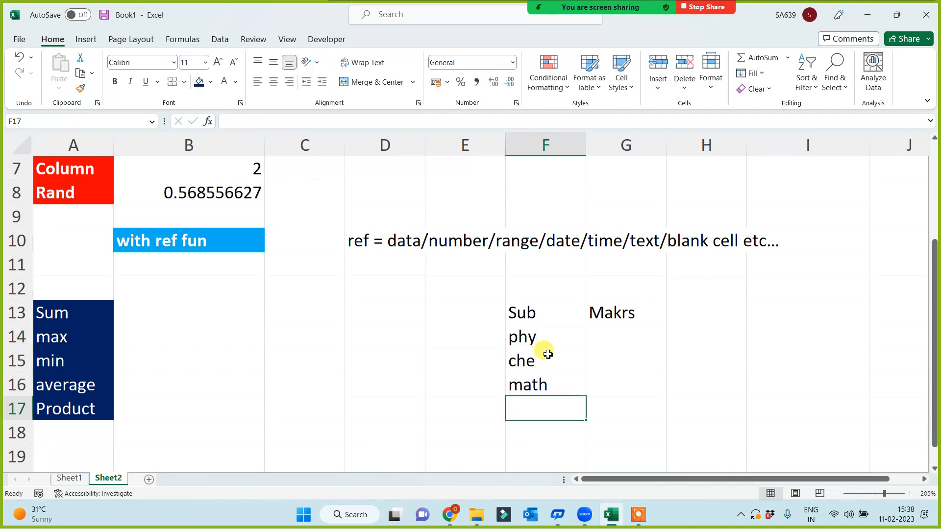
pyautogui.write('Bio')
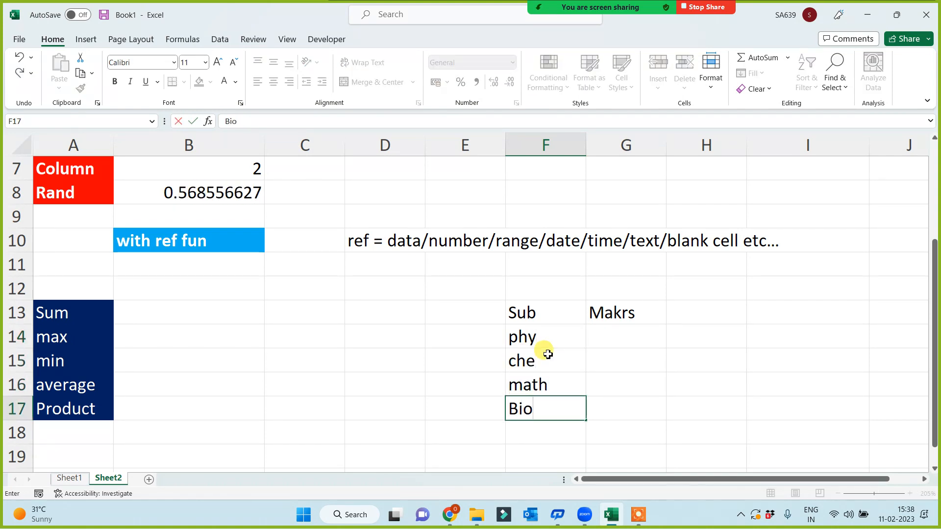
# - Enter the marks 95, 75, 65 and 36 beside the subjects in cells G14:G17
pyautogui.click(627, 334)
pyautogui.write('95')
pyautogui.press('Return')
pyautogui.write('75')
pyautogui.press('Return')
pyautogui.write('65')
pyautogui.press('Return')
pyautogui.write('36')
pyautogui.press('Return')
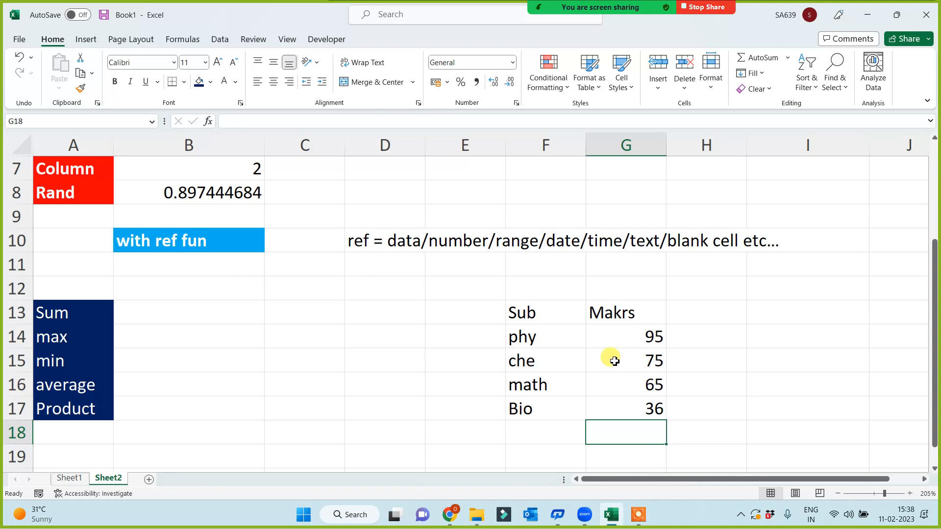
# - Apply all borders to the subject marks table F13:G17 and center its contents
pyautogui.moveTo(539, 313); pyautogui.dragTo(544, 362)
pyautogui.moveTo(600, 400); pyautogui.dragTo(598, 410)
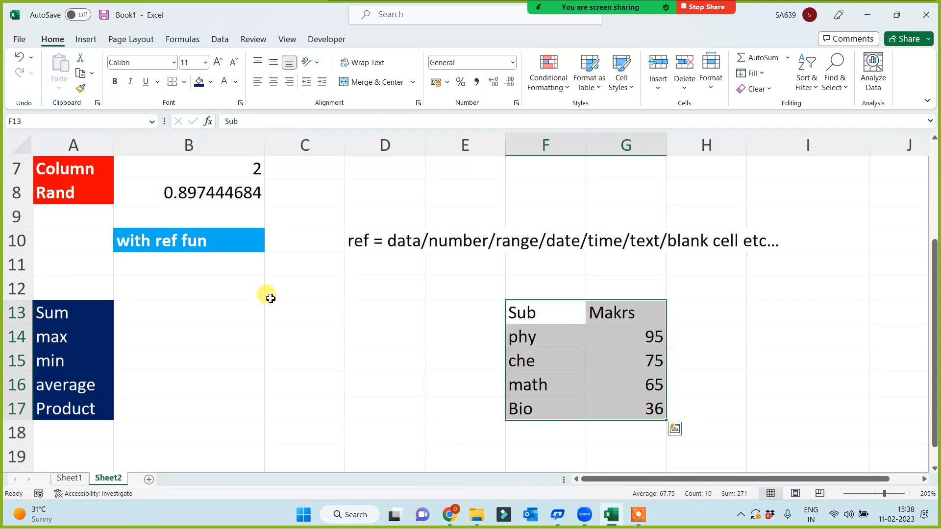
pyautogui.click(183, 84)
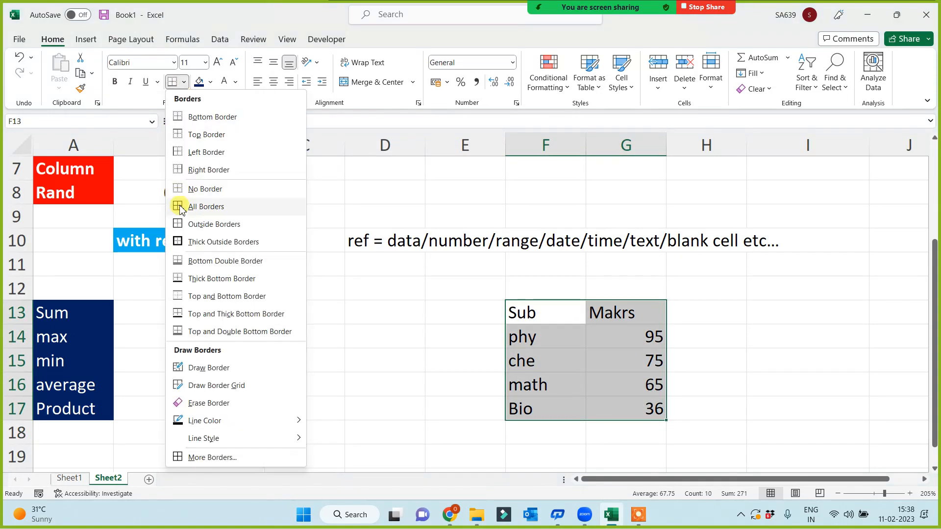
pyautogui.click(186, 206)
pyautogui.click(273, 82)
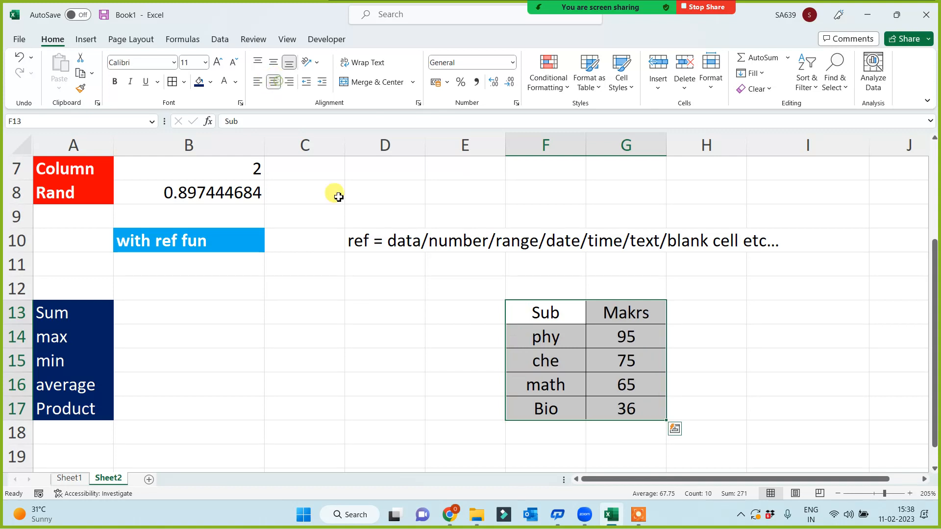
# - Give the header cells F13:G13 a dark blue fill with white text
pyautogui.moveTo(540, 313); pyautogui.dragTo(603, 315)
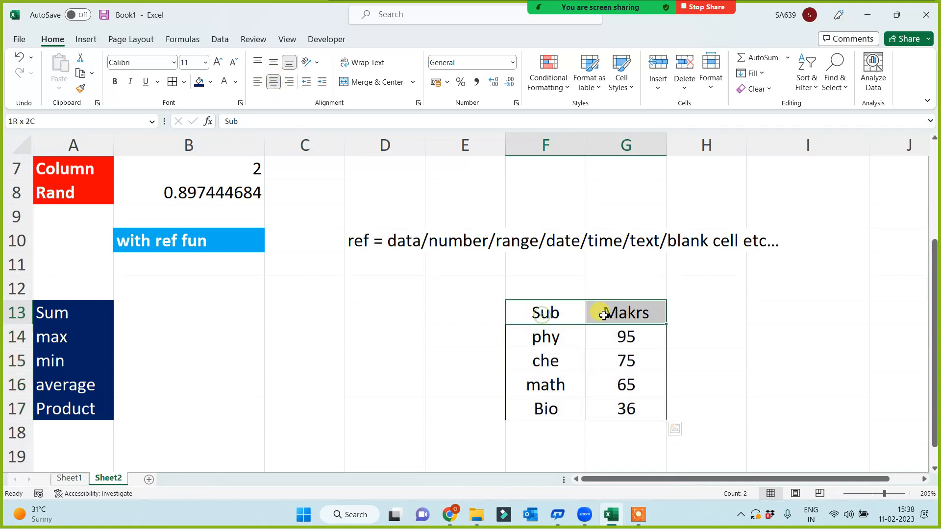
pyautogui.click(199, 82)
pyautogui.click(224, 82)
pyautogui.click(771, 369)
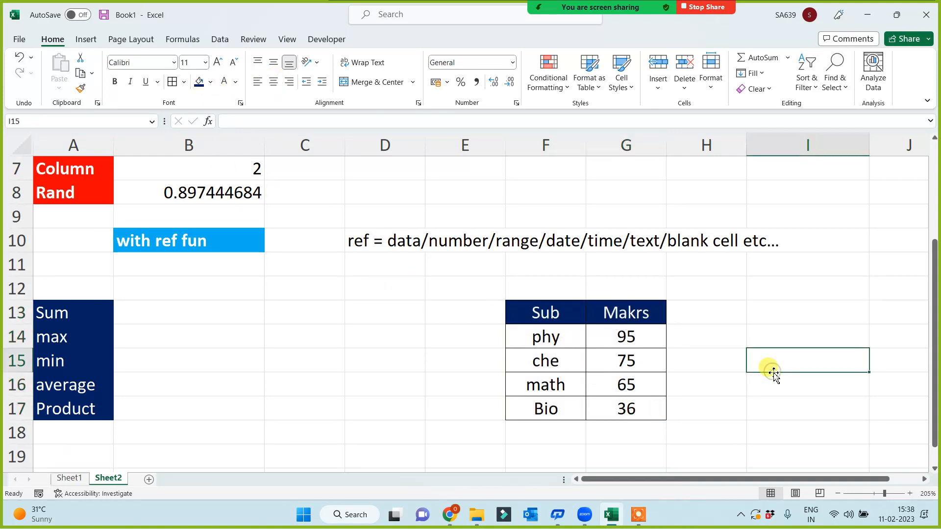
# - Enter the term data in cell I13 beside the marks table
pyautogui.moveTo(544, 313); pyautogui.dragTo(637, 405)
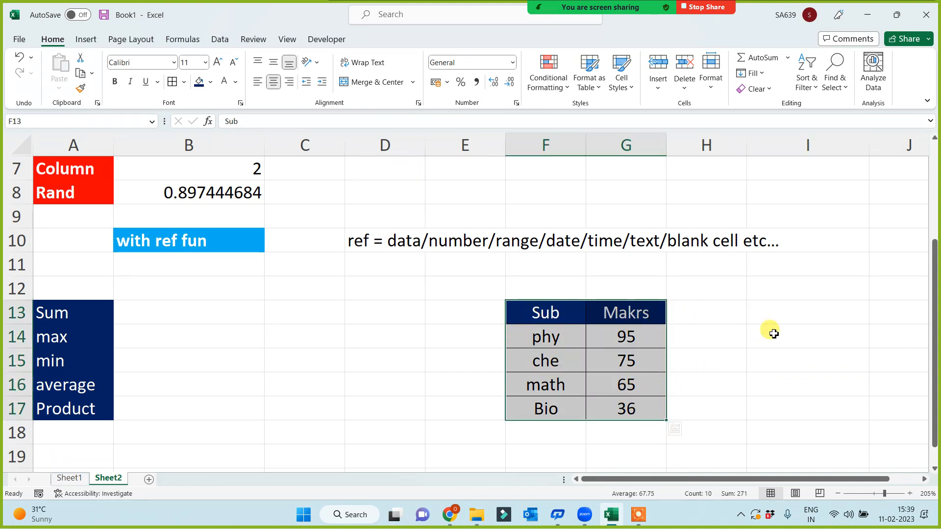
pyautogui.click(764, 318)
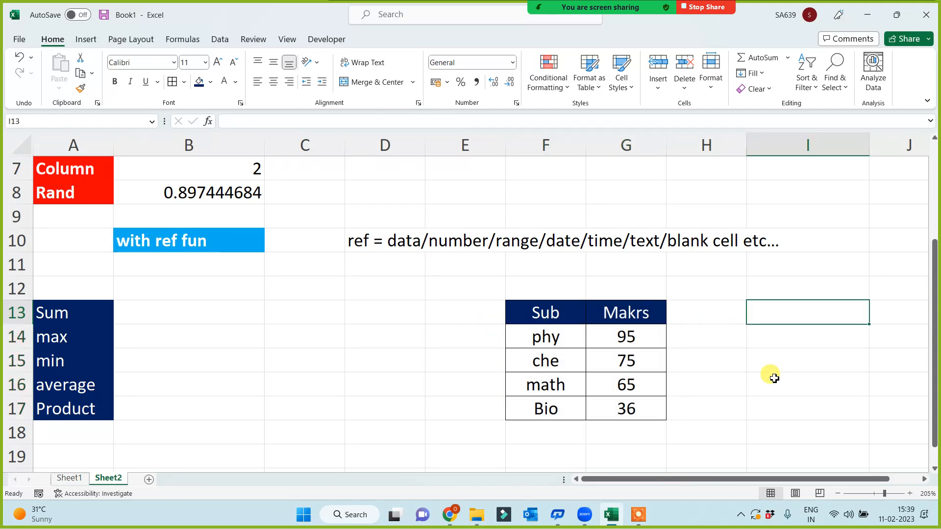
pyautogui.write('data')
pyautogui.press('Return')
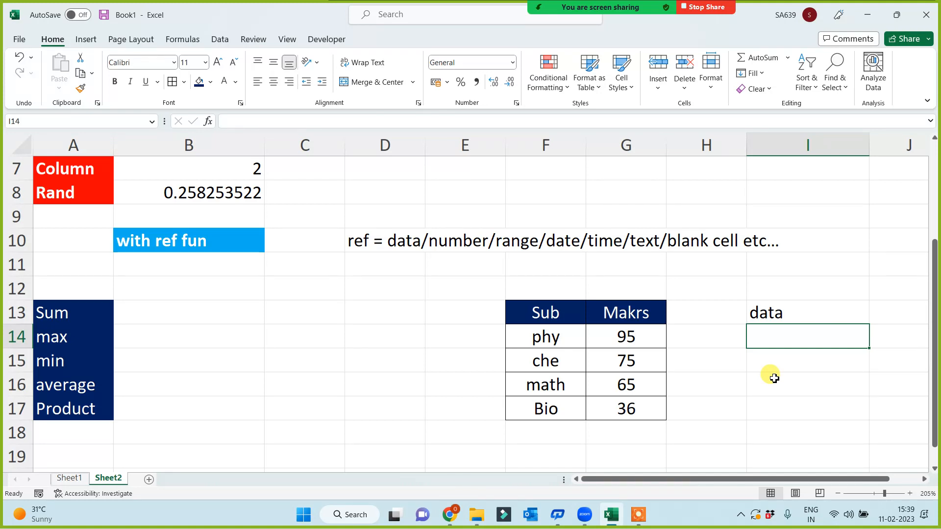
# - List the terms range, array and area below data in cells I14:I16
pyautogui.moveTo(624, 343); pyautogui.dragTo(615, 406)
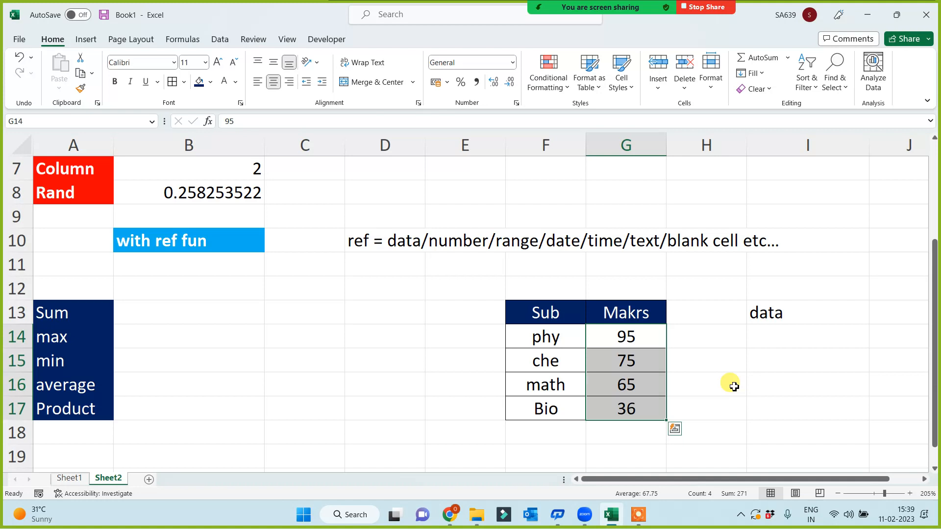
pyautogui.moveTo(569, 315); pyautogui.dragTo(604, 407)
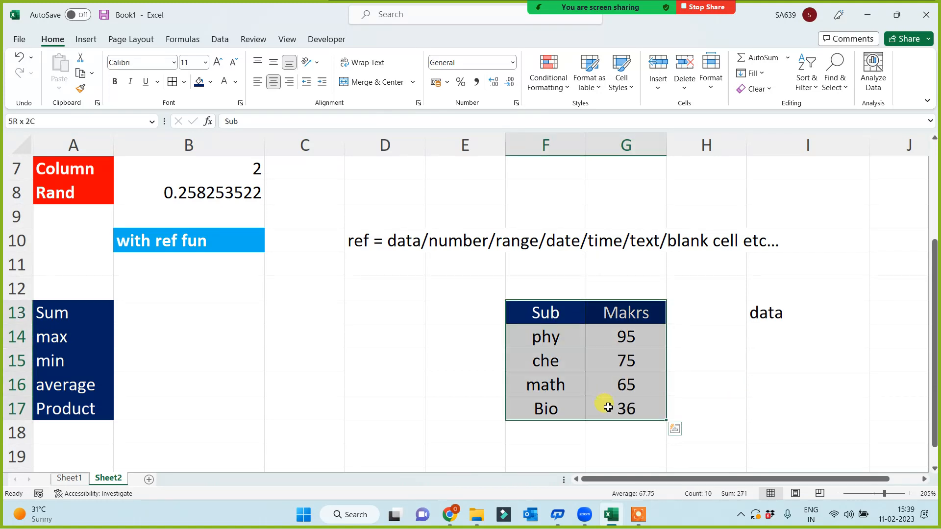
pyautogui.click(760, 338)
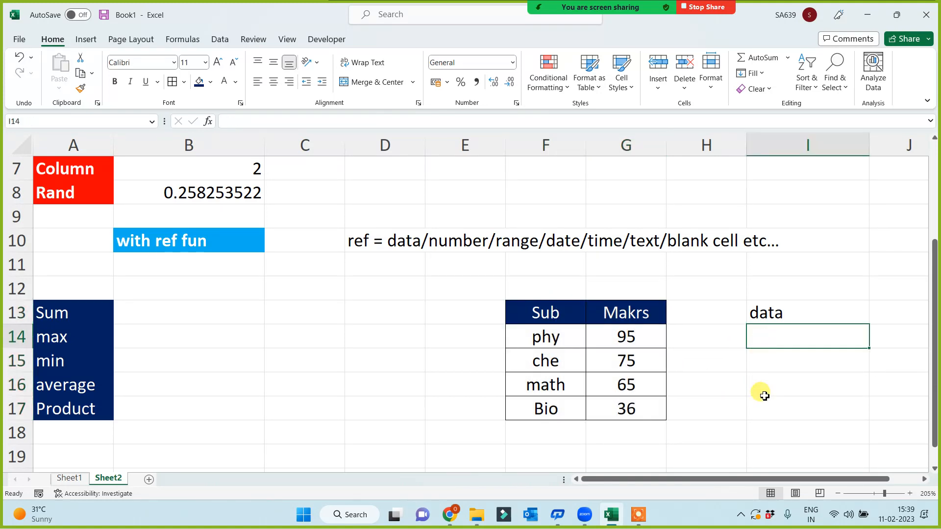
pyautogui.write('range')
pyautogui.press('Return')
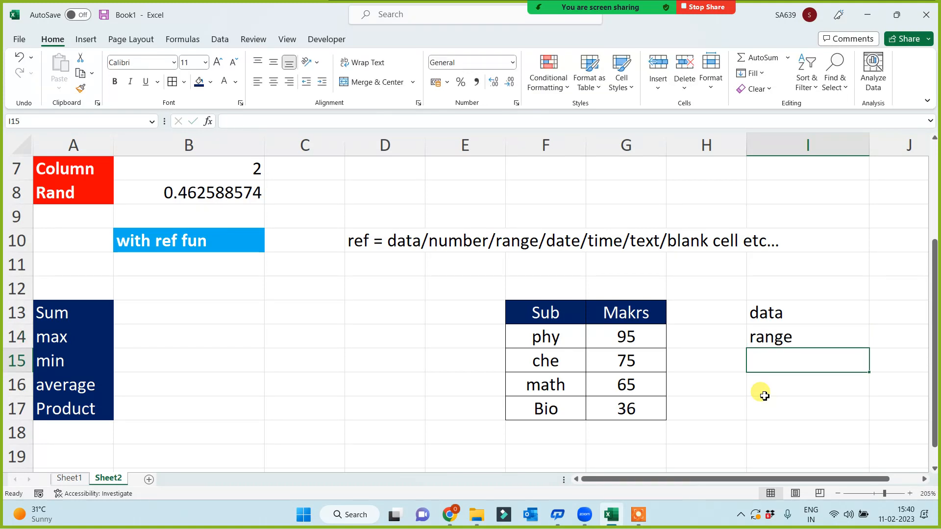
pyautogui.write('array')
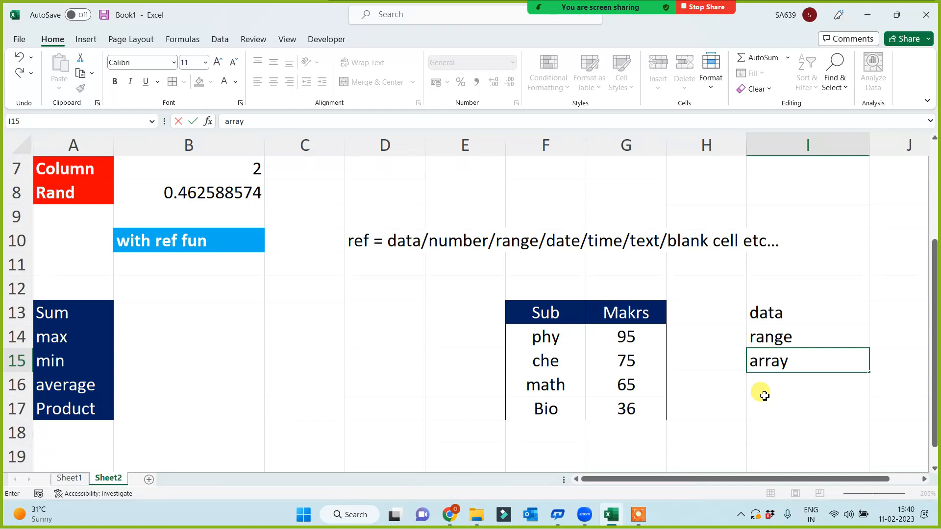
pyautogui.press('Return')
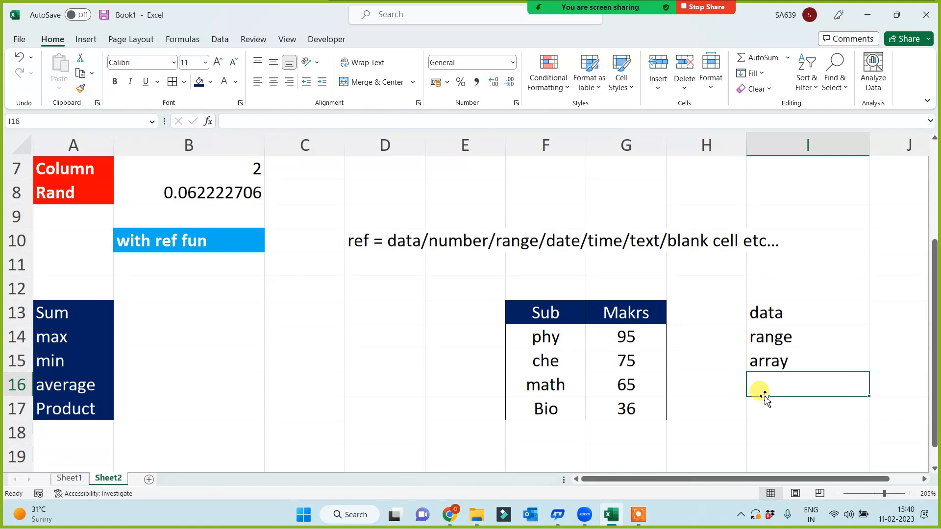
pyautogui.write('area')
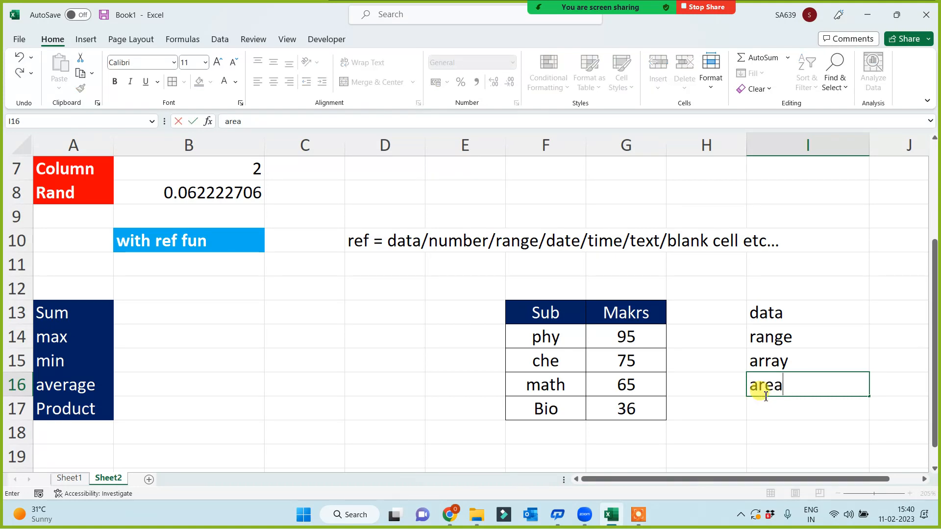
pyautogui.click(726, 441)
# - Fill the whole marks table F13:G17 with the same dark blue as its header
pyautogui.moveTo(542, 311); pyautogui.dragTo(623, 407)
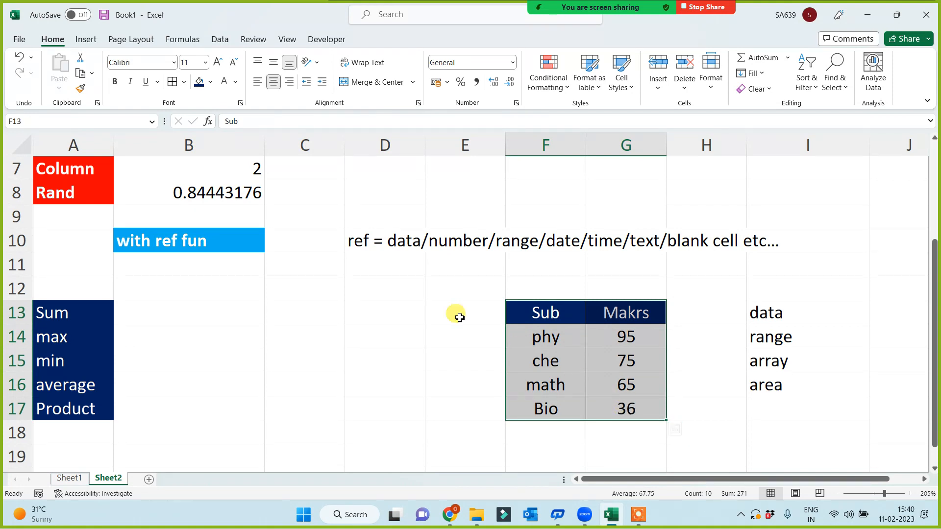
pyautogui.click(198, 82)
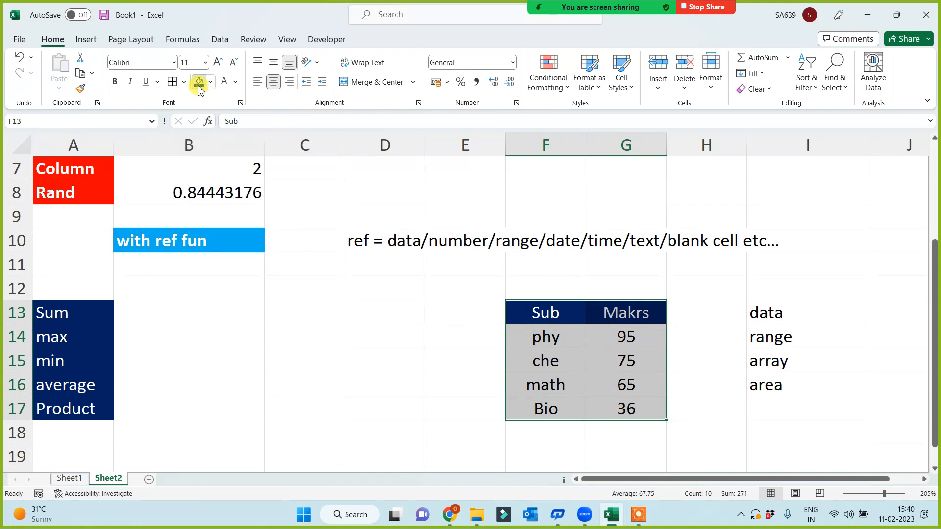
pyautogui.click(351, 386)
# - Change the fill of the whole marks table F13:G17 to a medium blue theme shade
pyautogui.moveTo(542, 312); pyautogui.dragTo(626, 411)
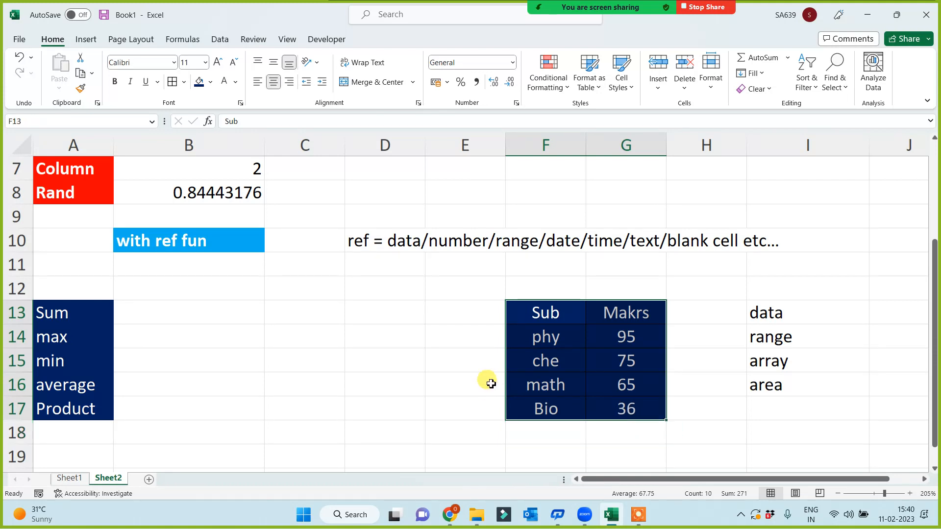
pyautogui.click(211, 81)
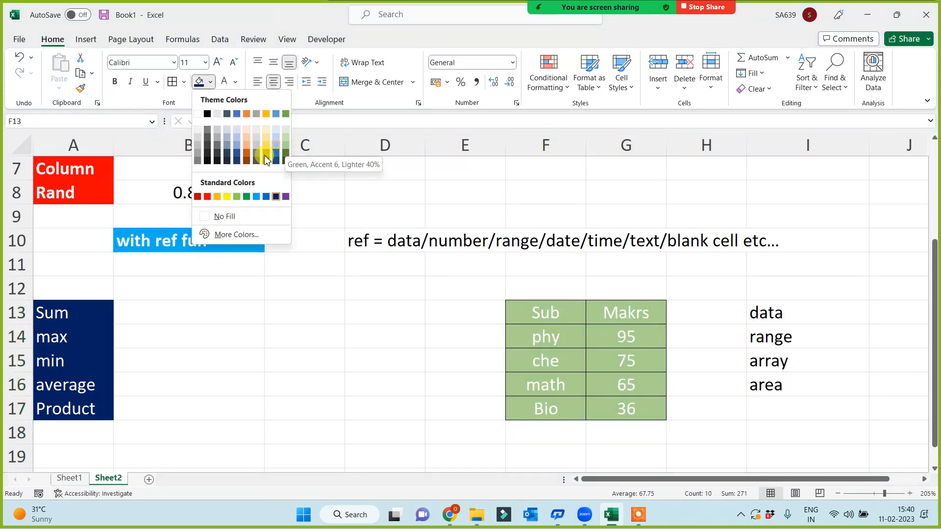
pyautogui.click(237, 158)
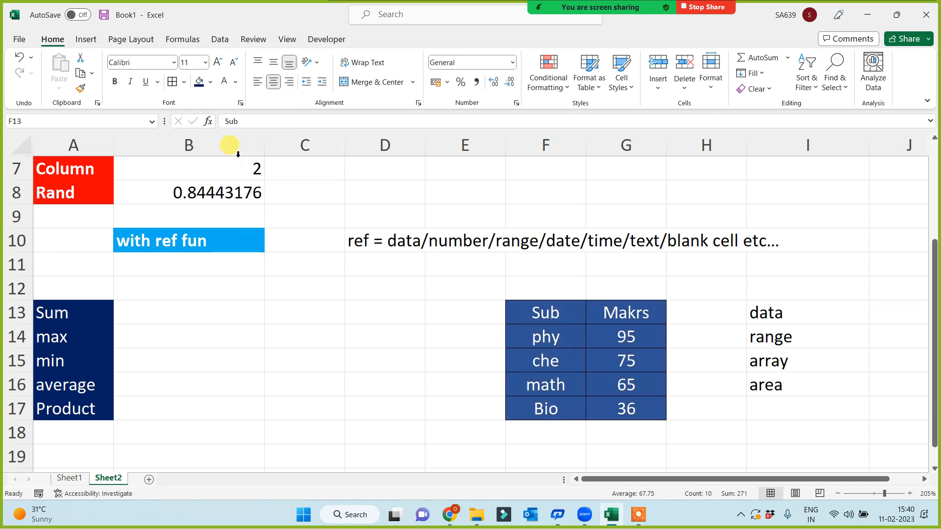
pyautogui.click(348, 355)
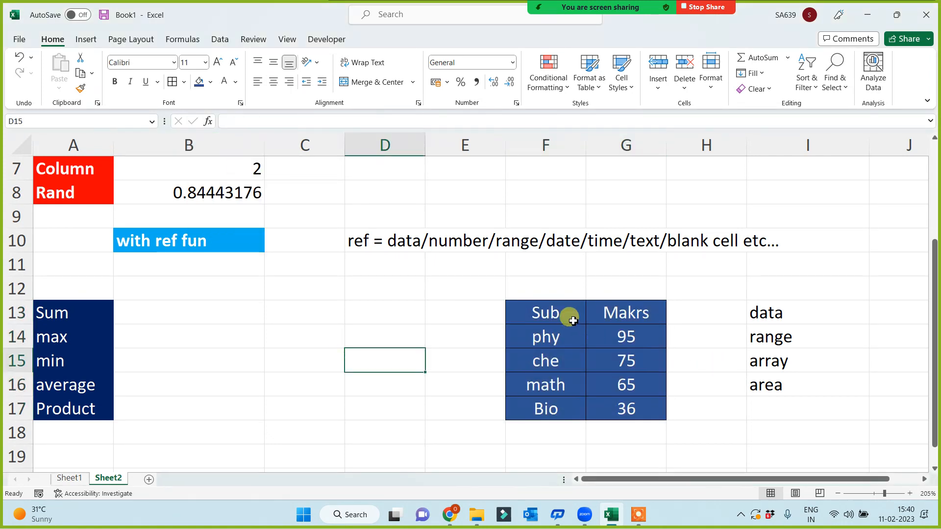
# - Add the term Table in cell I17 at the end of the list of data terms
pyautogui.click(775, 415)
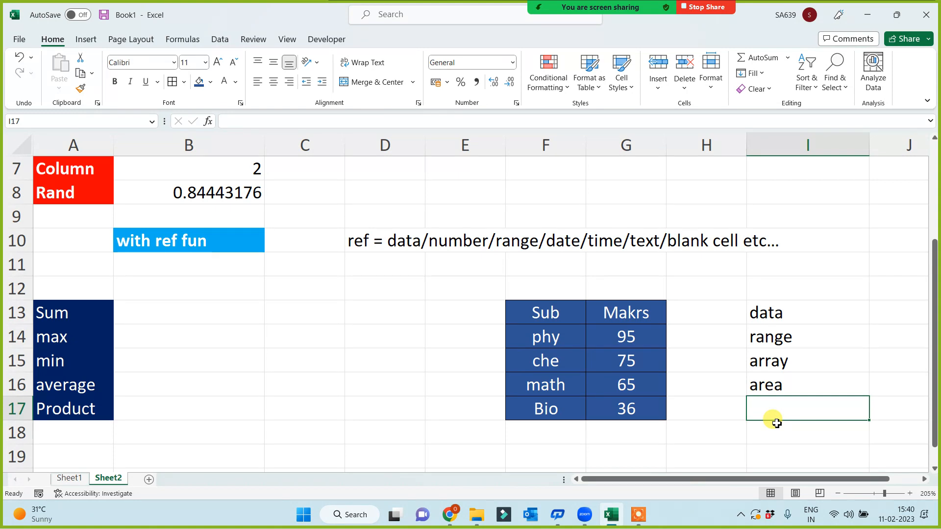
pyautogui.write('TAble')
pyautogui.press('Return')
pyautogui.press('Return')
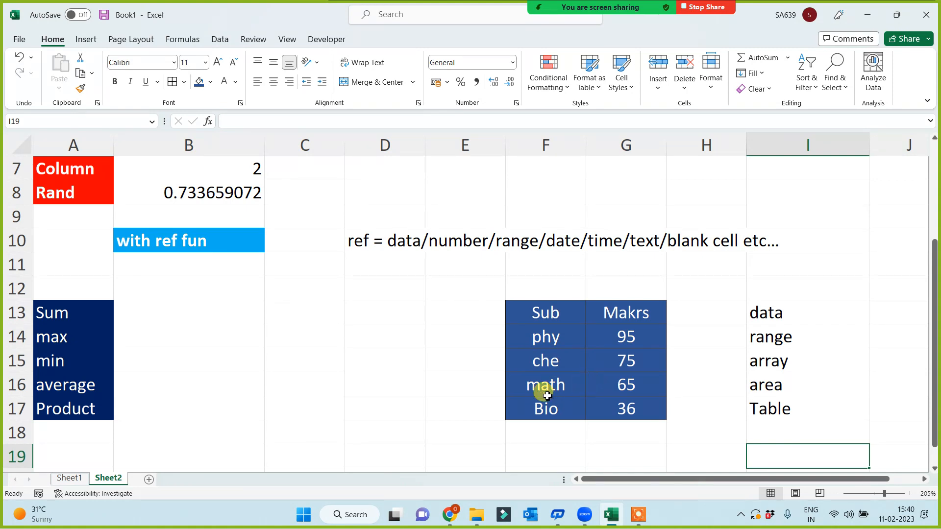
pyautogui.click(781, 313)
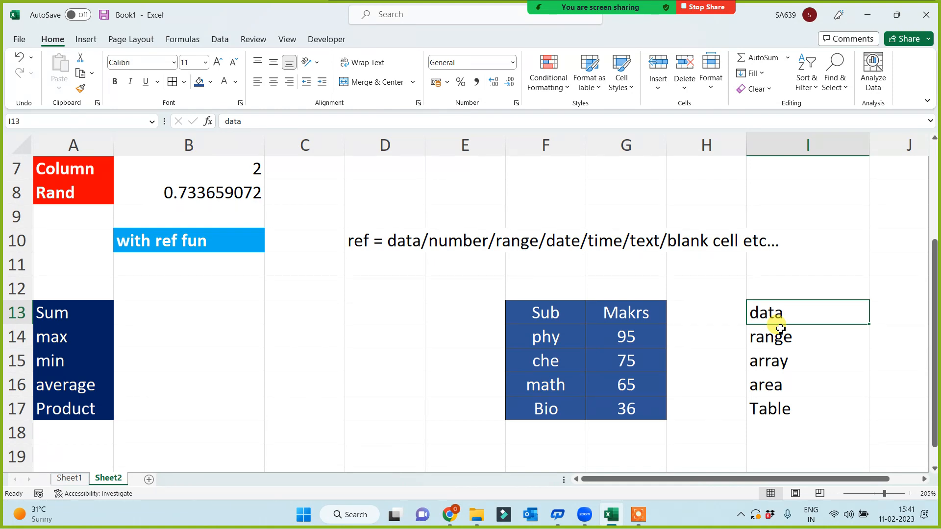
pyautogui.moveTo(551, 312); pyautogui.dragTo(608, 406)
pyautogui.click(301, 372)
pyautogui.click(80, 307)
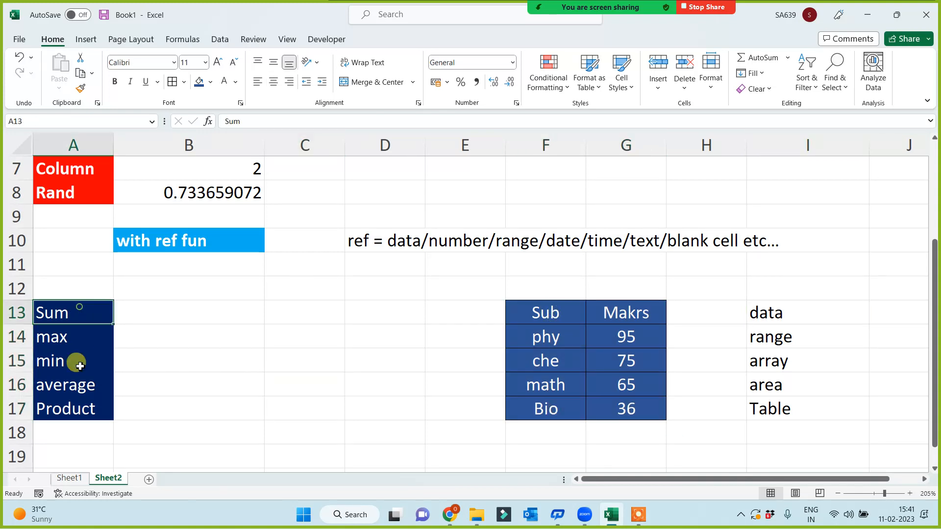
# - Calculate the total of the marks table in B13 with the formula =sum(F13:G17)
pyautogui.click(143, 310)
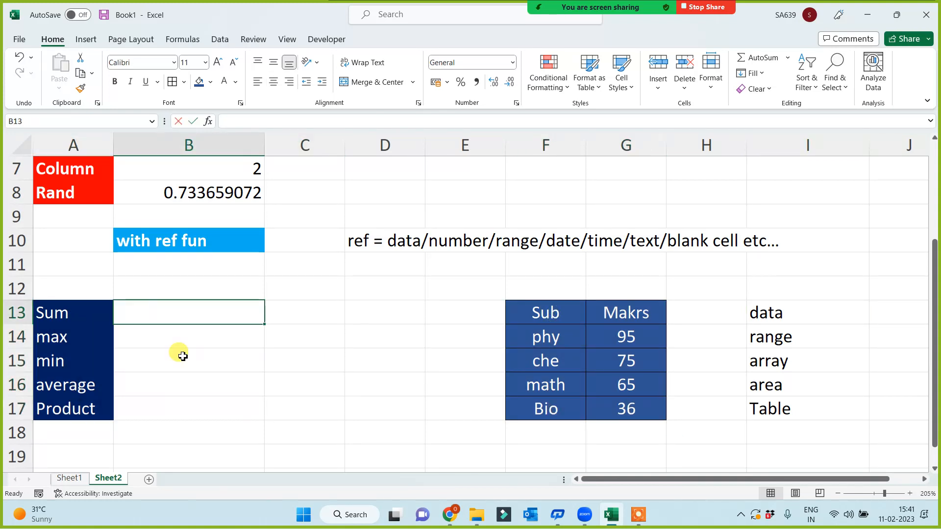
pyautogui.write('=sum(')
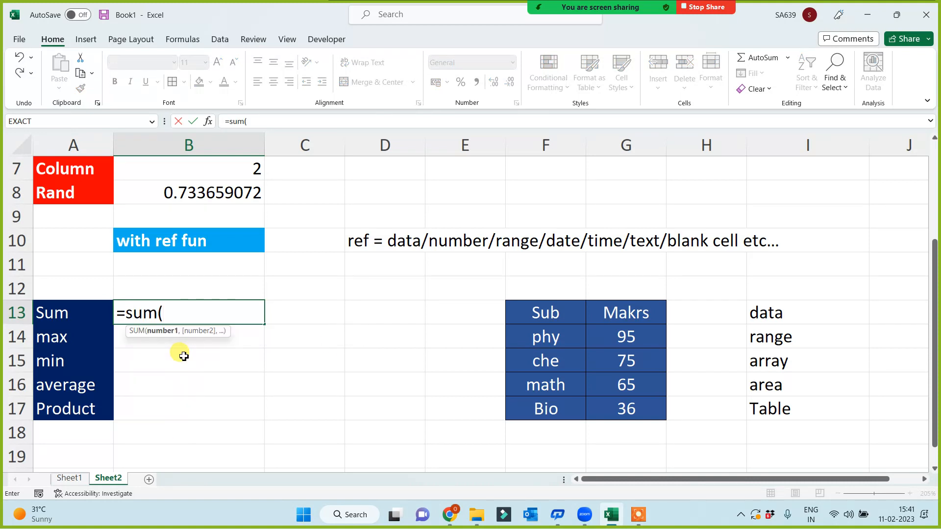
pyautogui.moveTo(523, 311); pyautogui.dragTo(613, 416)
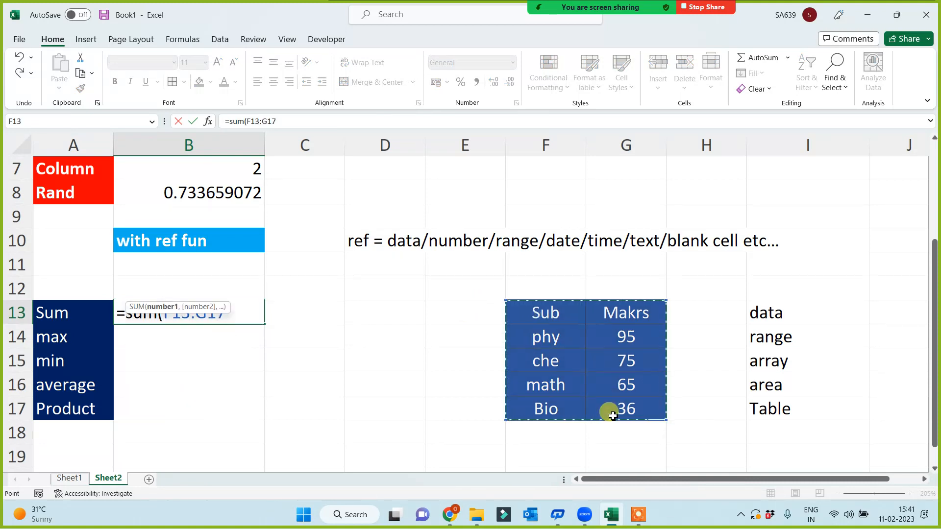
pyautogui.write(')')
pyautogui.press('Return')
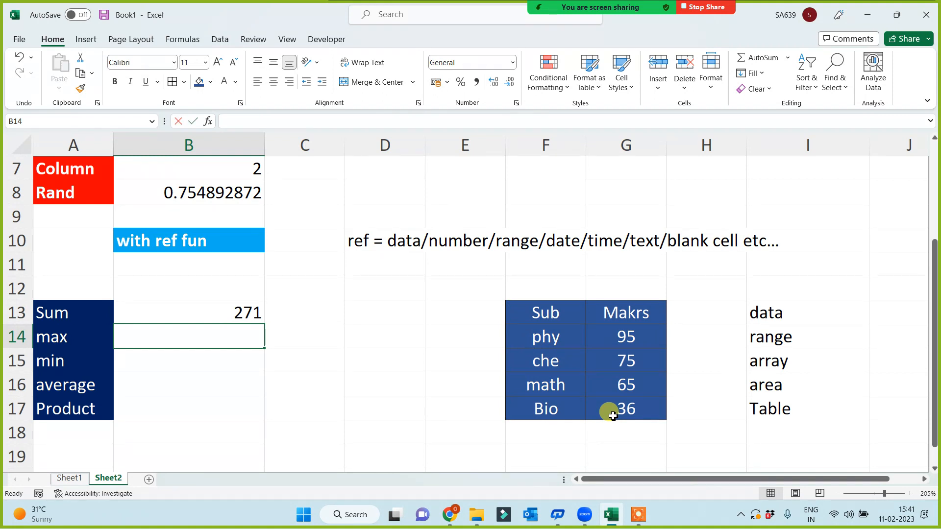
# - Find the highest mark in B14 using the max function over the range F13:G17
pyautogui.write('=max(')
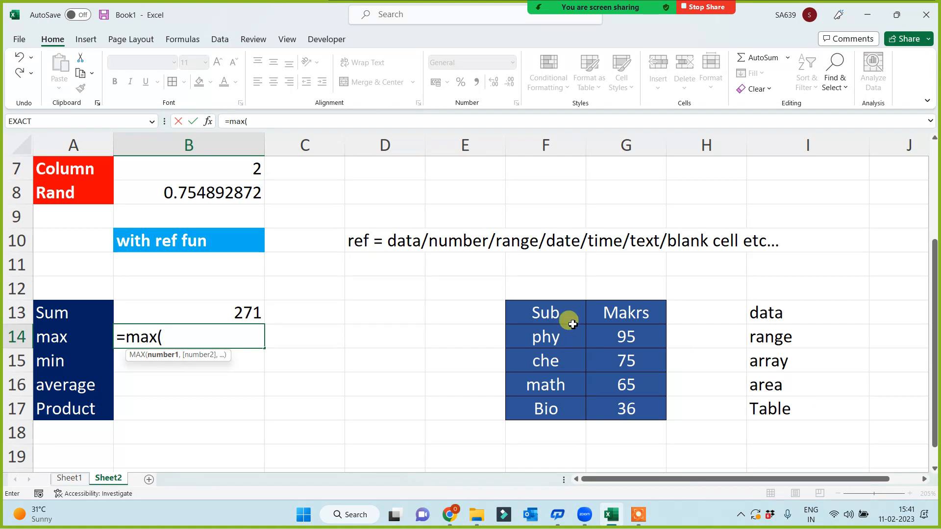
pyautogui.moveTo(551, 306); pyautogui.dragTo(619, 412)
pyautogui.write(')')
pyautogui.press('Return')
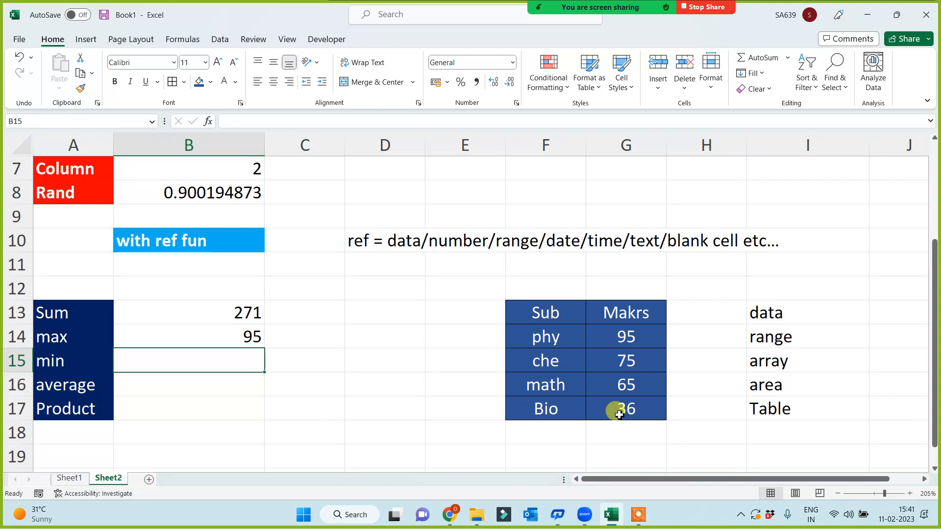
# - Find the lowest mark in B15 with the formula =min(F13:G17)
pyautogui.write('=min(')
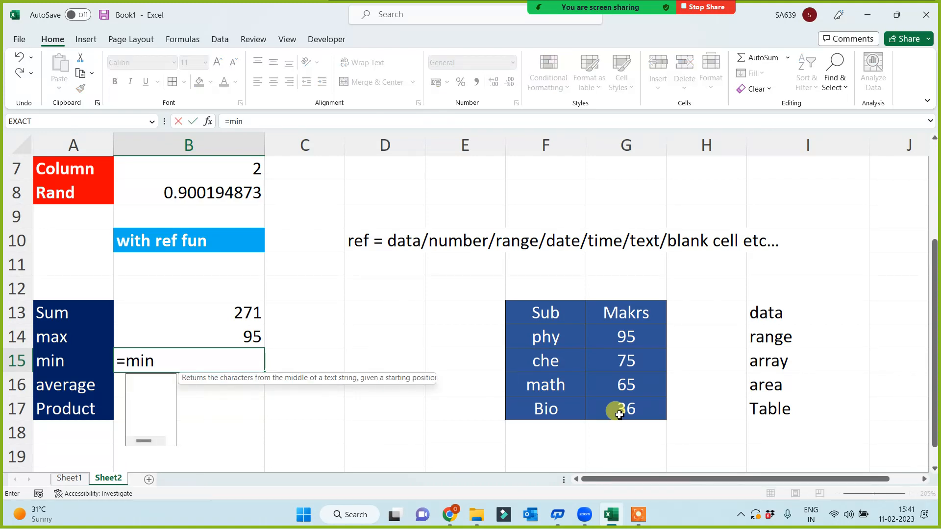
pyautogui.moveTo(559, 309); pyautogui.dragTo(613, 408)
pyautogui.write(')')
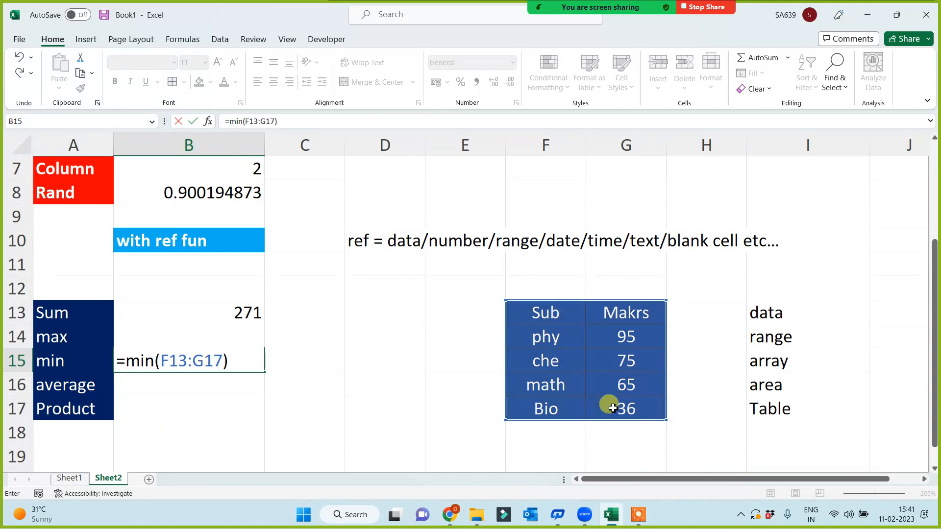
pyautogui.press('Return')
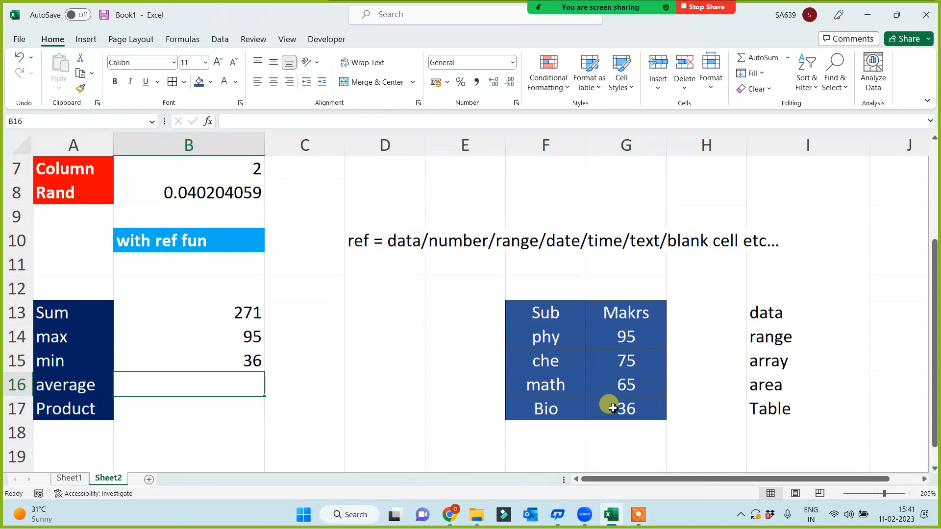
# - Calculate the average mark in B16 with the formula =average(F13:G17)
pyautogui.write('=average')
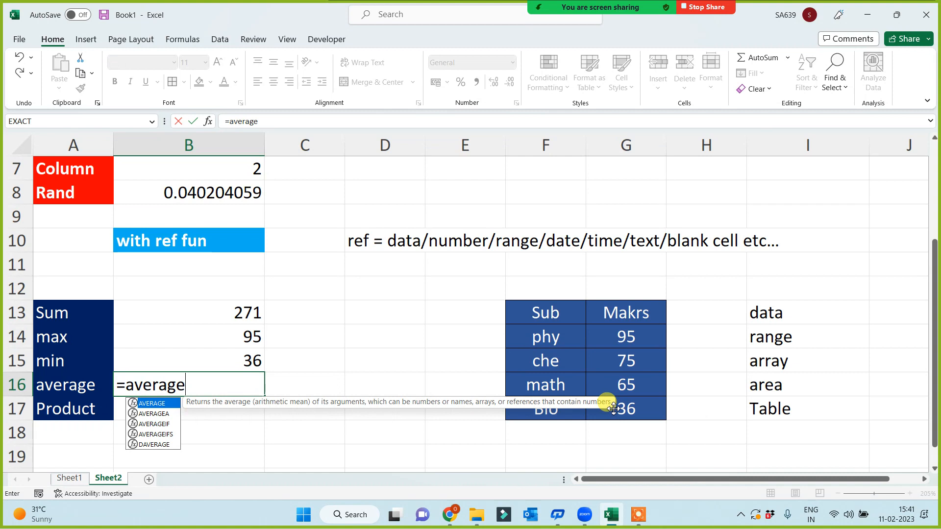
pyautogui.write('(')
pyautogui.moveTo(545, 309); pyautogui.dragTo(609, 404)
pyautogui.write(')')
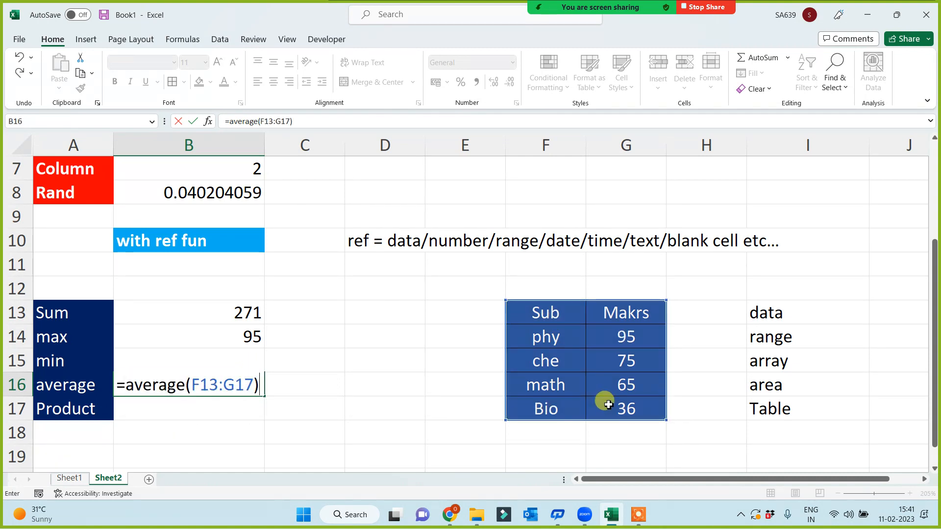
pyautogui.press('Return')
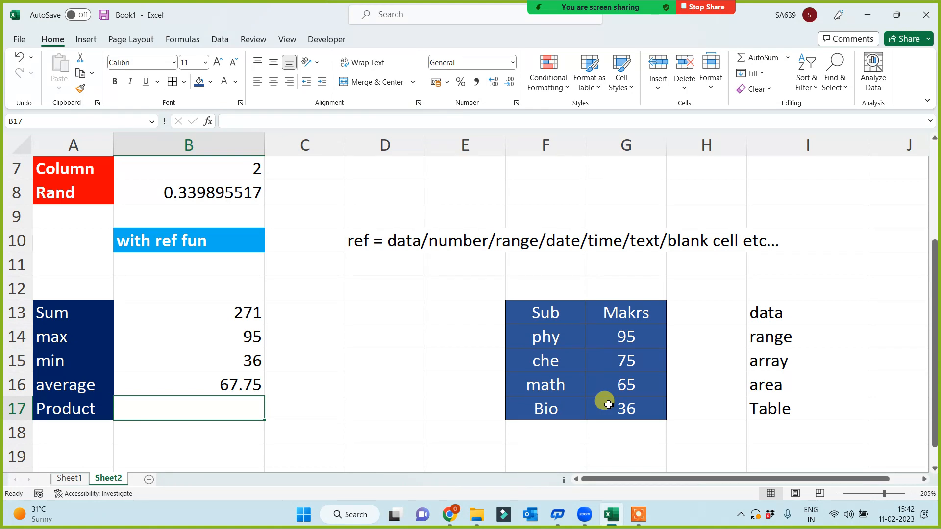
# - Multiply all the marks together in B17 with the formula =product(F13:G17)
pyautogui.write('=product')
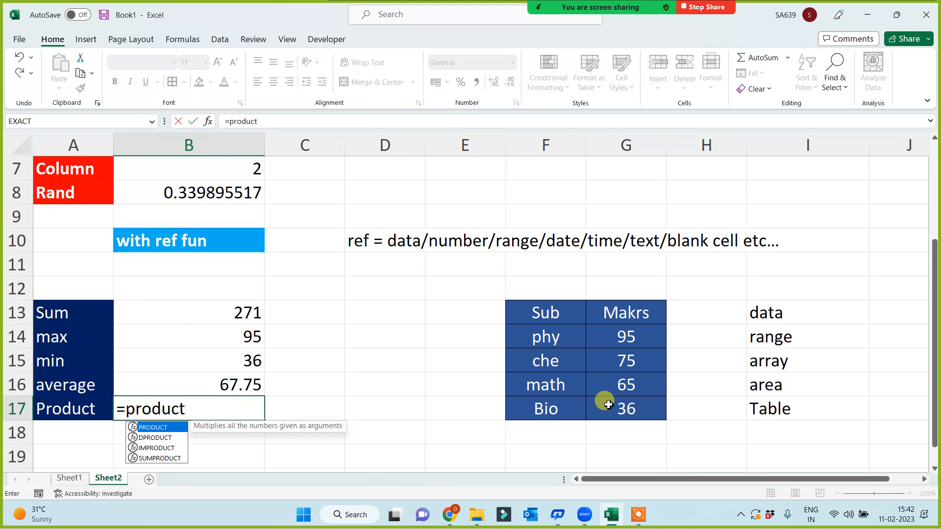
pyautogui.write('(')
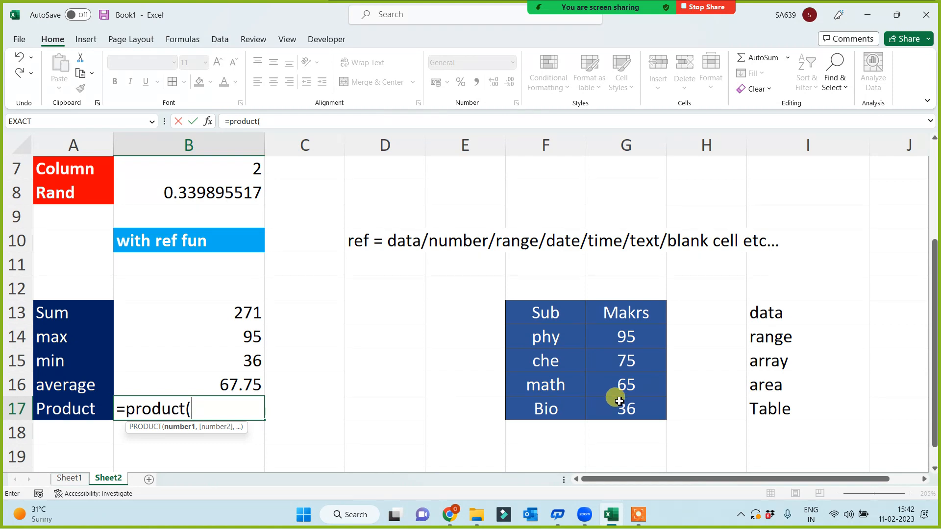
pyautogui.moveTo(546, 307); pyautogui.dragTo(617, 402)
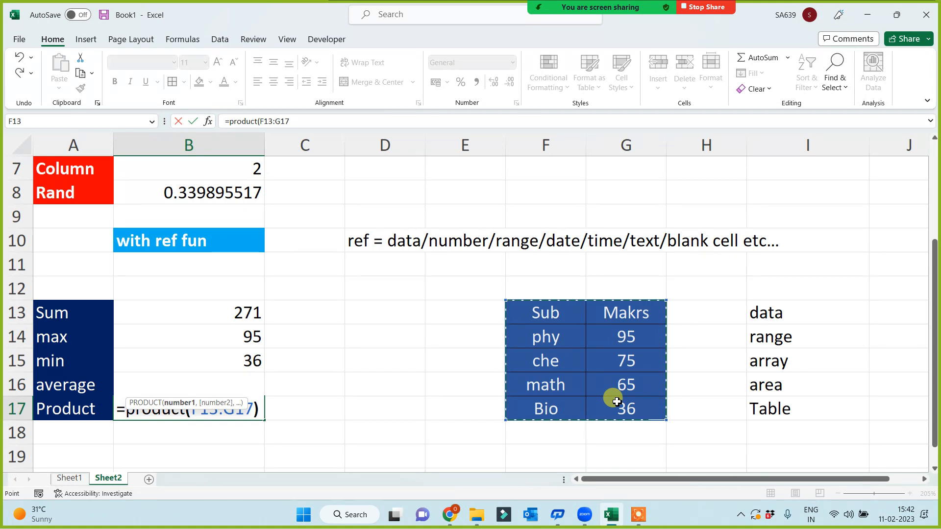
pyautogui.write(')')
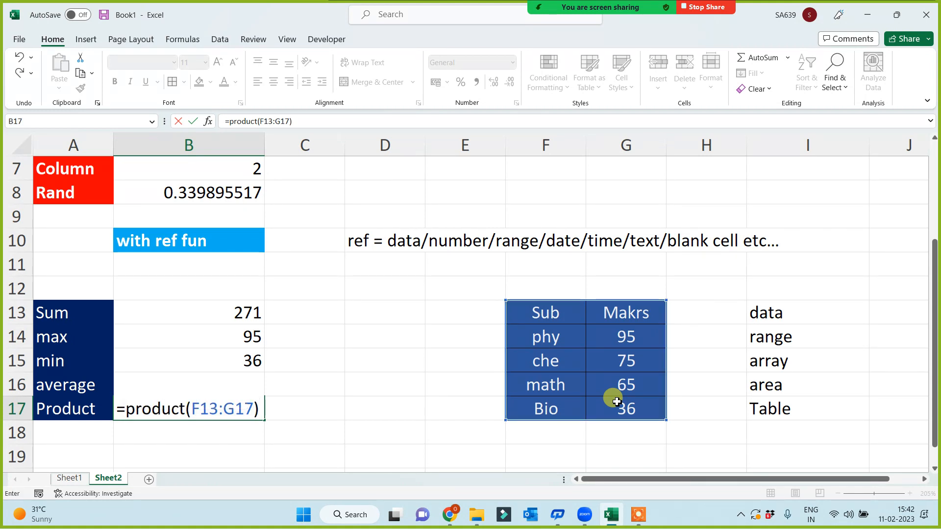
pyautogui.press('Return')
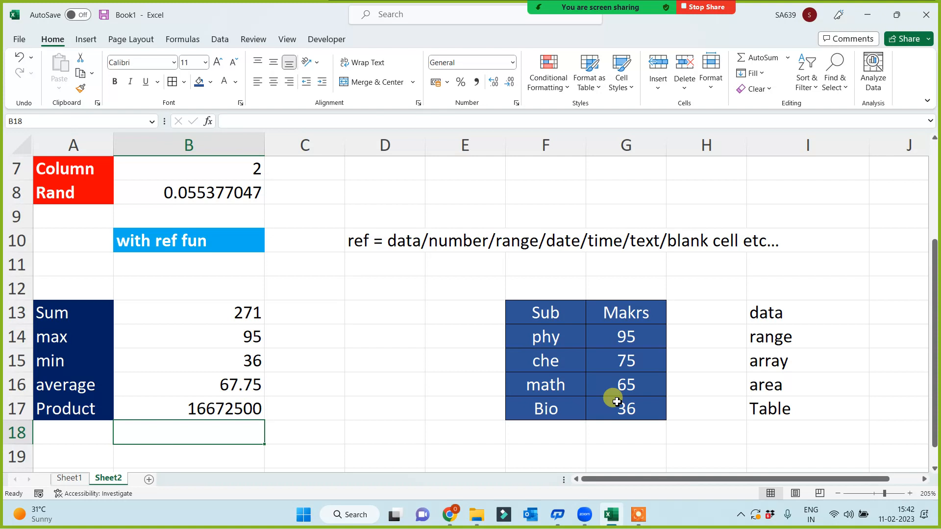
# - Make the function labels from Sum to Product in A13:A17 bold
pyautogui.moveTo(63, 309); pyautogui.dragTo(64, 413)
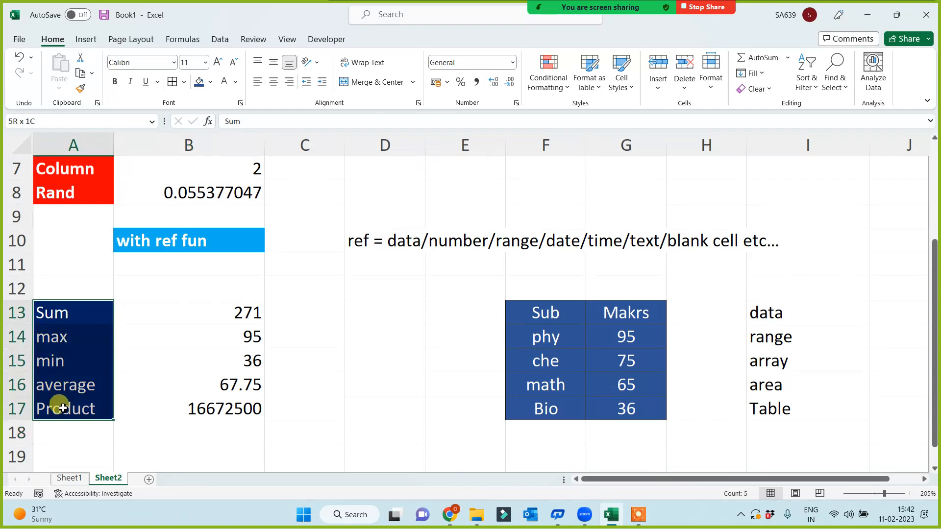
pyautogui.click(115, 82)
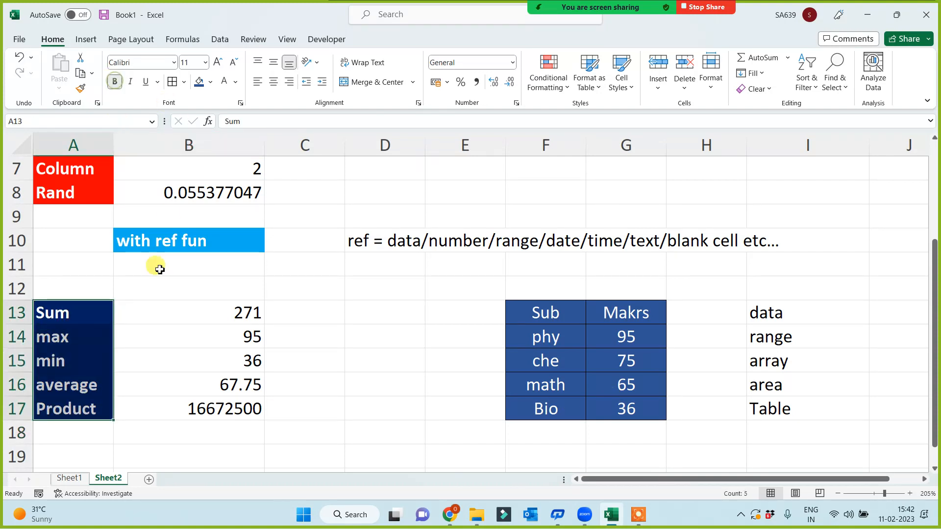
pyautogui.click(135, 314)
pyautogui.click(83, 310)
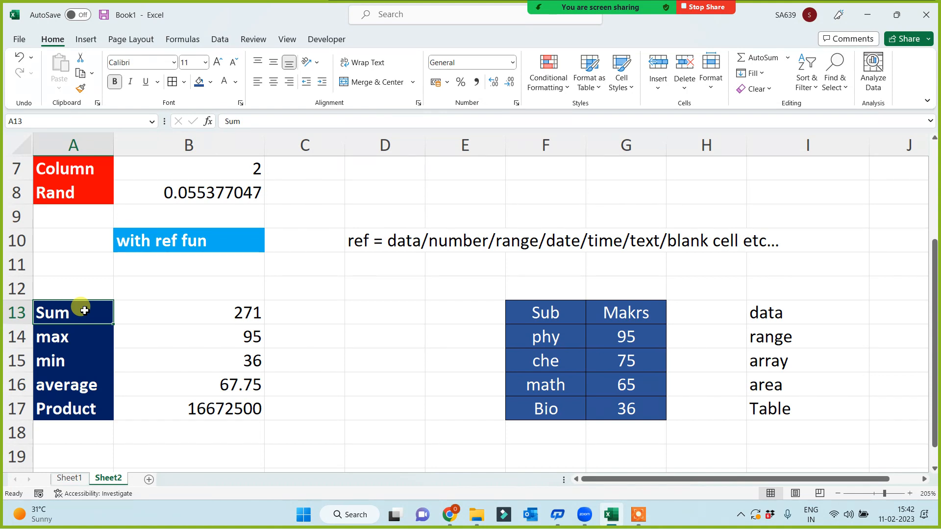
# - Copy the subject marks table F13:G17 and paste the copy starting at F20
pyautogui.moveTo(541, 307); pyautogui.dragTo(606, 409)
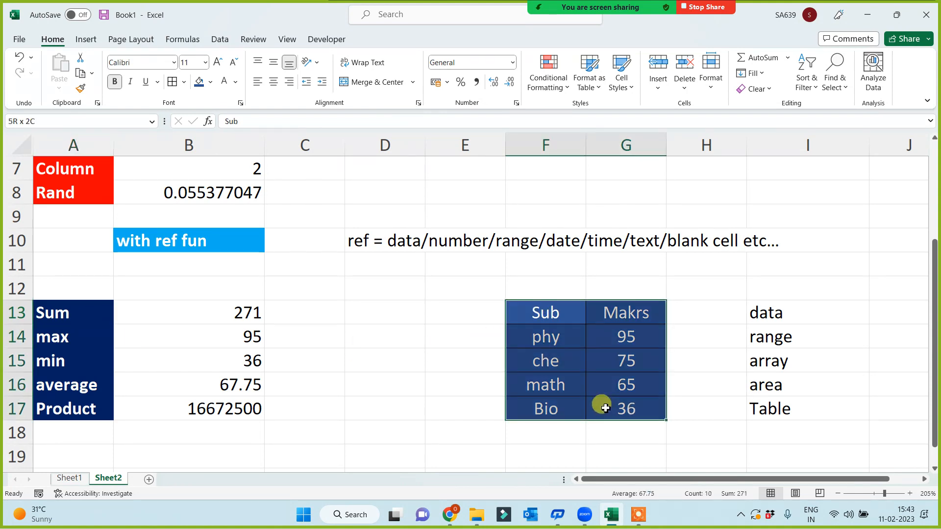
pyautogui.hotkey('ctrl', 'c')
pyautogui.scroll(-2, 559, 392)
pyautogui.click(532, 340)
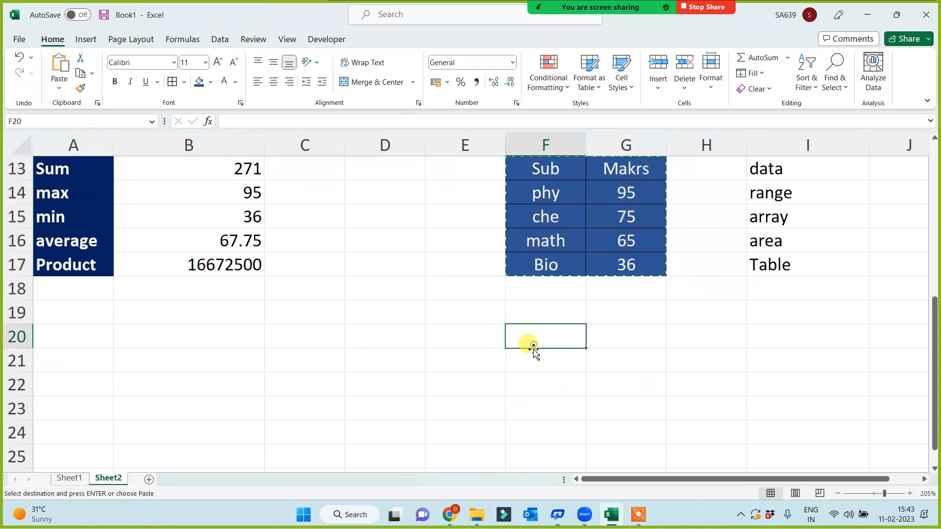
pyautogui.hotkey('ctrl', 'v')
pyautogui.click(76, 335)
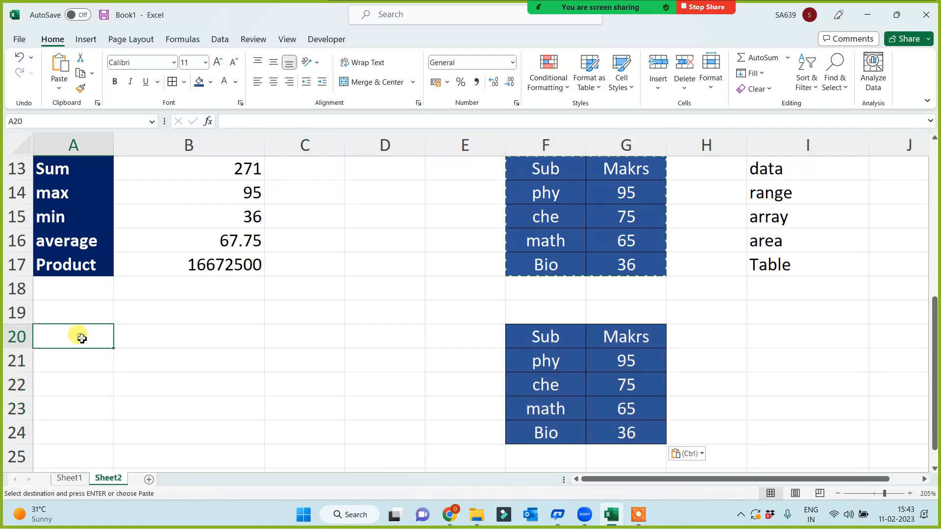
# - Format the copied marks table F20:G24 with a yellow fill and bold black text
pyautogui.moveTo(542, 334); pyautogui.dragTo(621, 427)
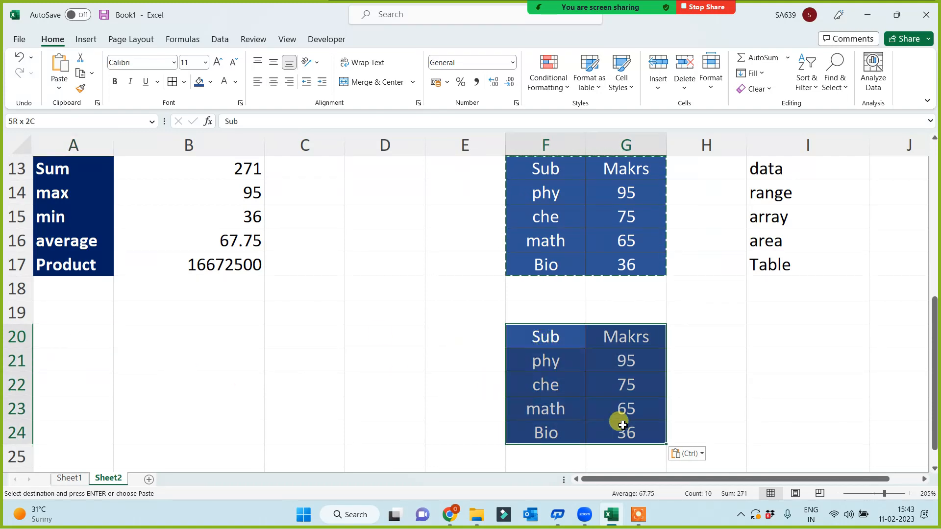
pyautogui.click(211, 82)
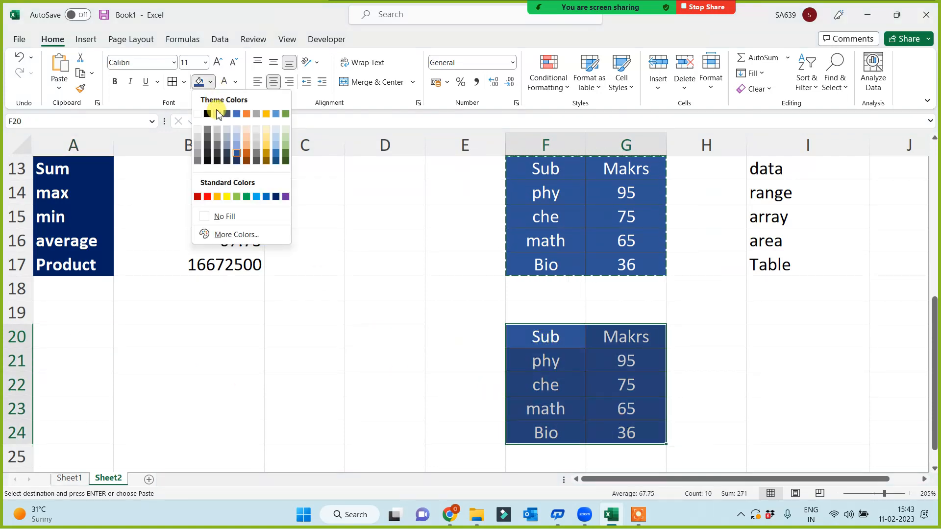
pyautogui.click(227, 196)
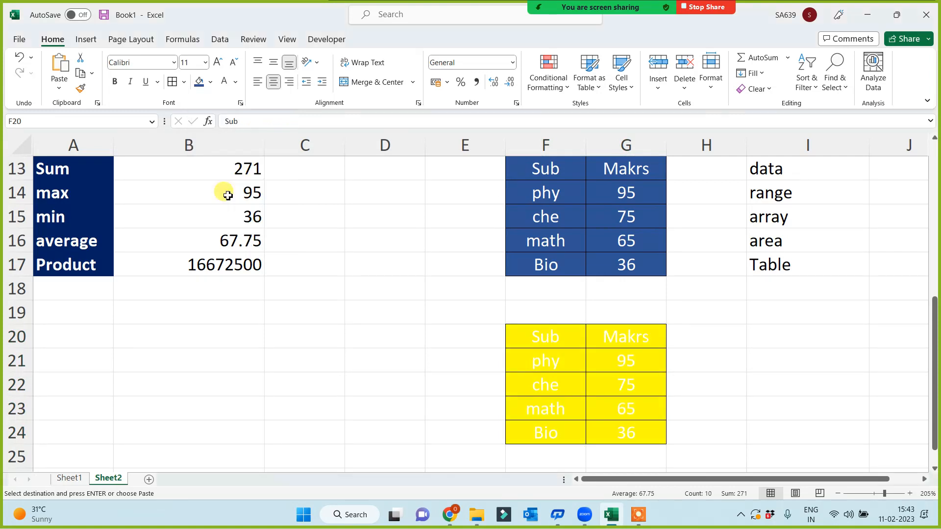
pyautogui.click(236, 81)
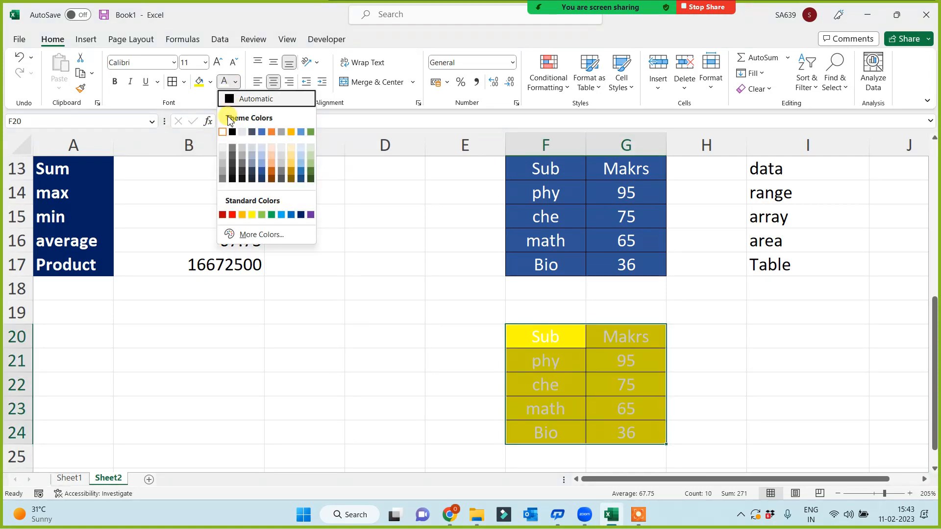
pyautogui.click(232, 178)
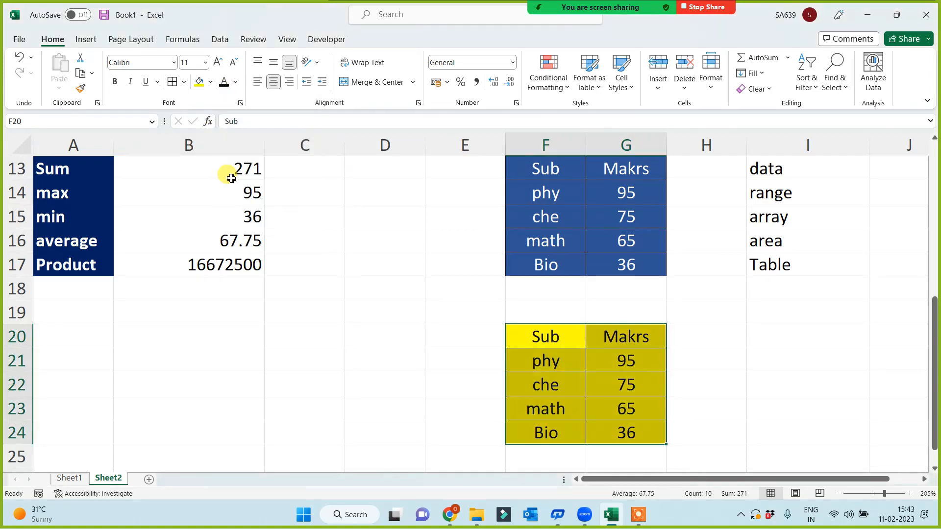
pyautogui.click(114, 81)
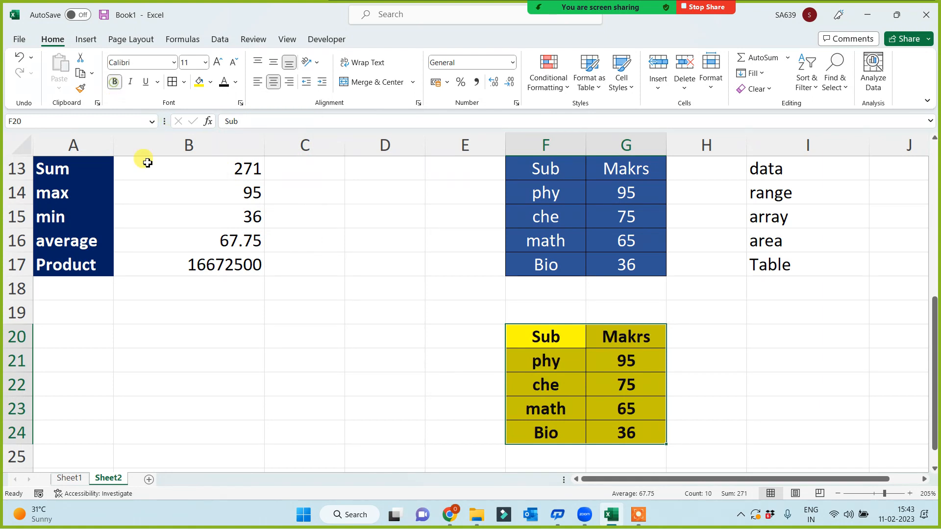
# - Enter the function labels count, counta and countblank in cells A20 to A22
pyautogui.click(82, 340)
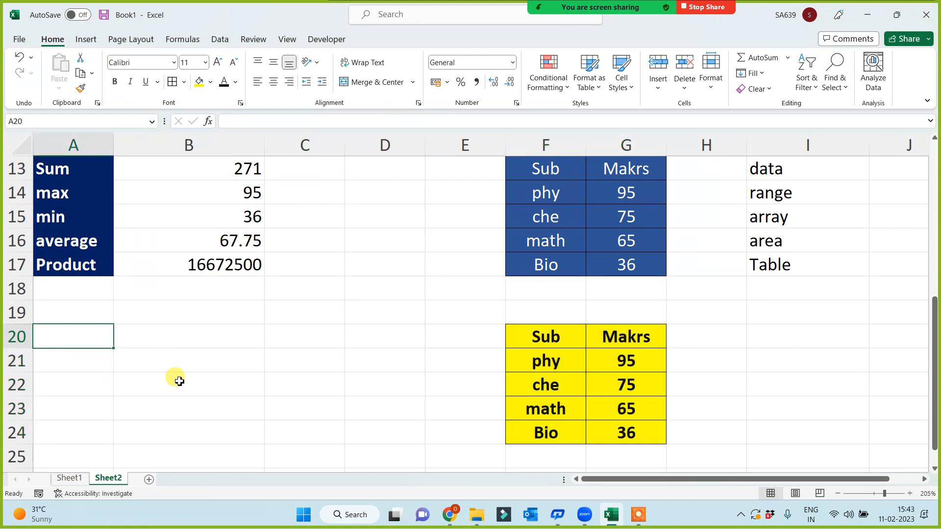
pyautogui.write('count')
pyautogui.press('Return')
pyautogui.write('counta')
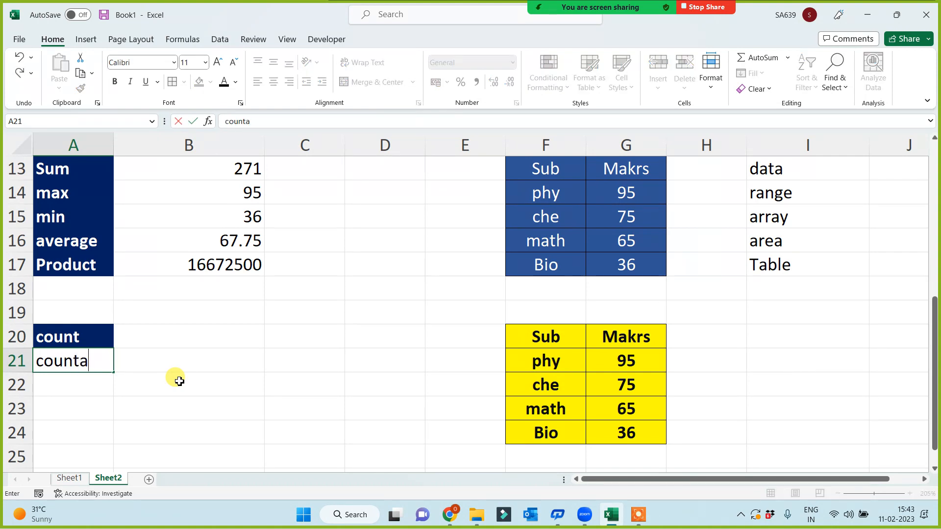
pyautogui.press('Return')
pyautogui.write('coutb')
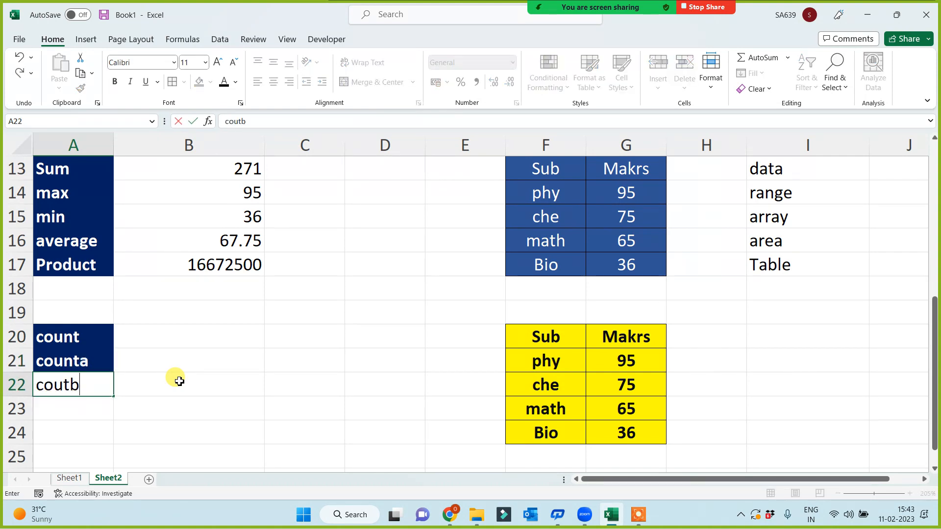
pyautogui.press('BackSpace')
pyautogui.write('ntlb')
pyautogui.press('BackSpace')
pyautogui.press('BackSpace')
pyautogui.write('blank')
pyautogui.press('Return')
# - Add the labels rows and columns in A23 and A24, and fit column A's width to its contents
pyautogui.write('rows')
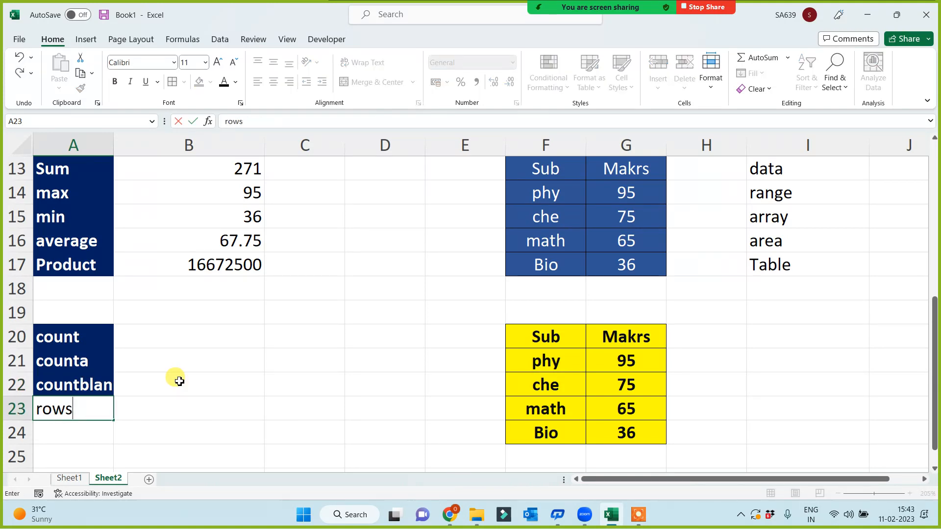
pyautogui.press('Return')
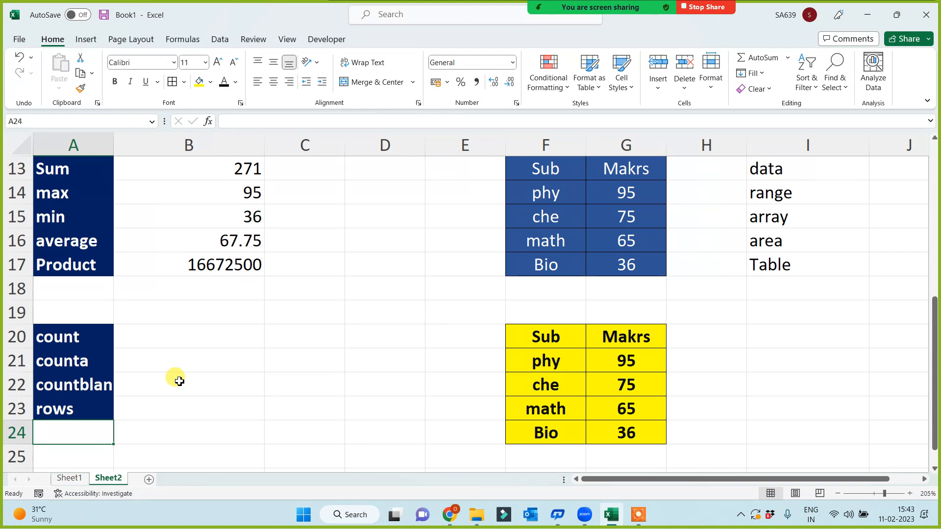
pyautogui.write('columns')
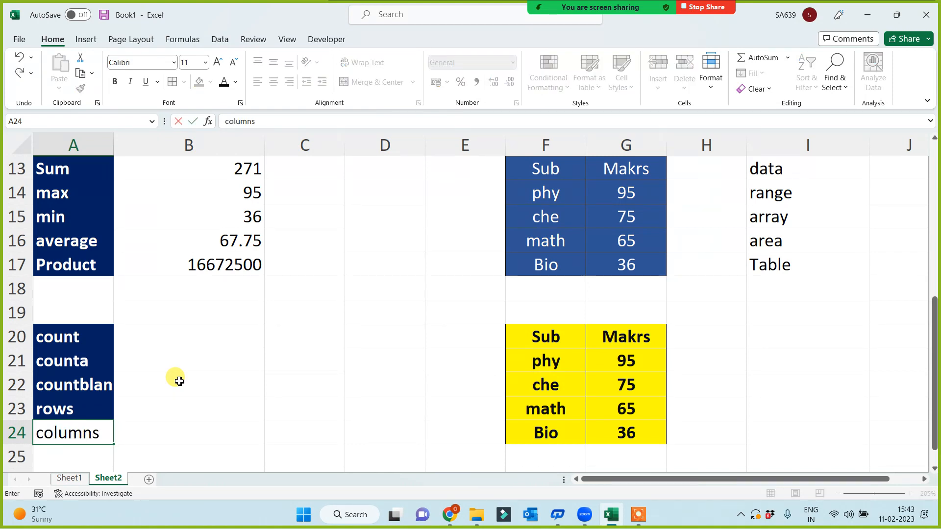
pyautogui.press('Return')
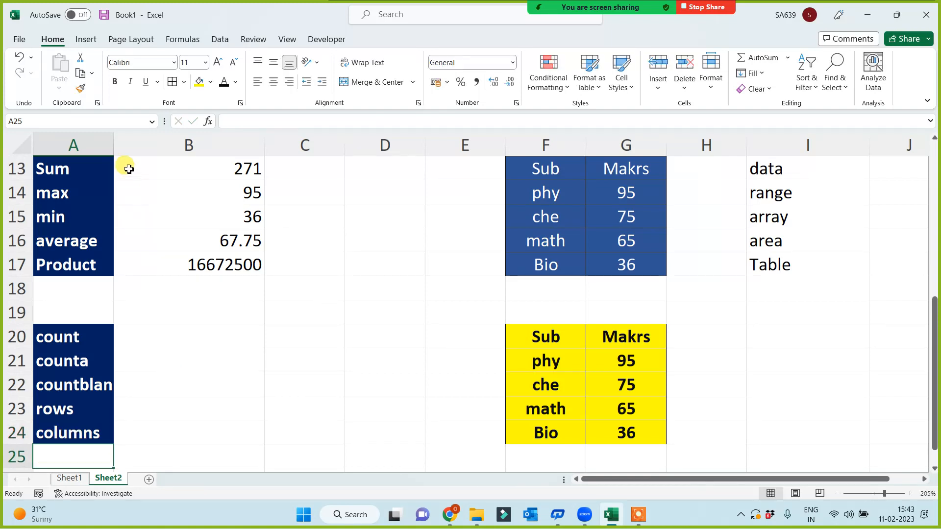
pyautogui.doubleClick(114, 143)
# - Count the numeric cells of the yellow table in B20 with the formula =count(F20:G24)
pyautogui.scroll(-1, 210, 374)
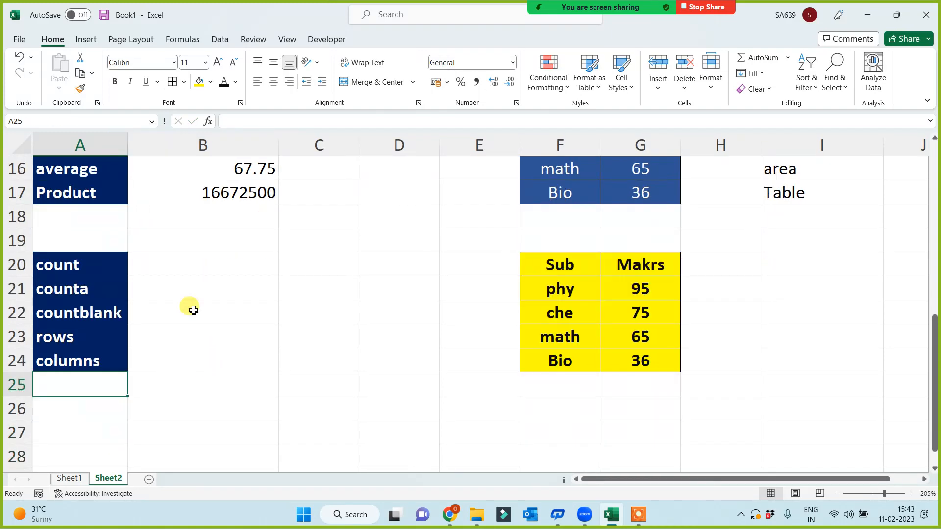
pyautogui.click(187, 256)
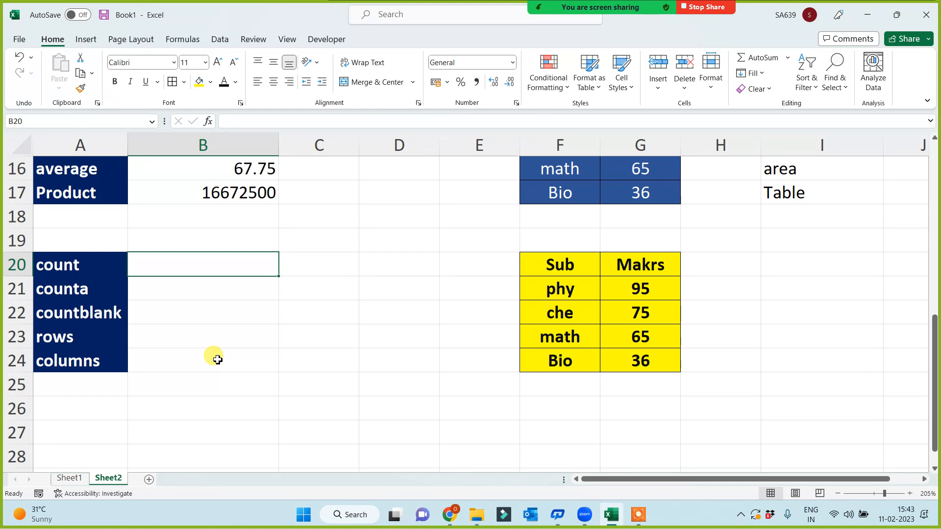
pyautogui.write('=')
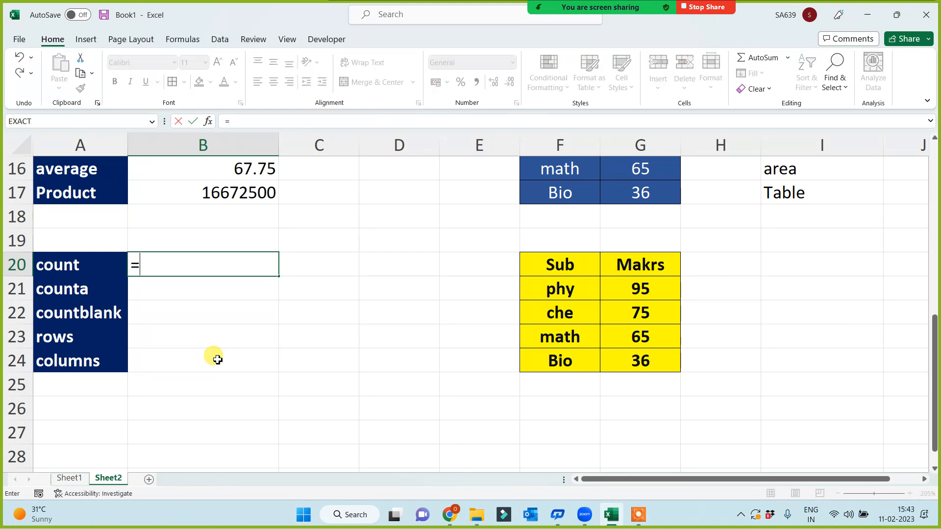
pyautogui.write('count(')
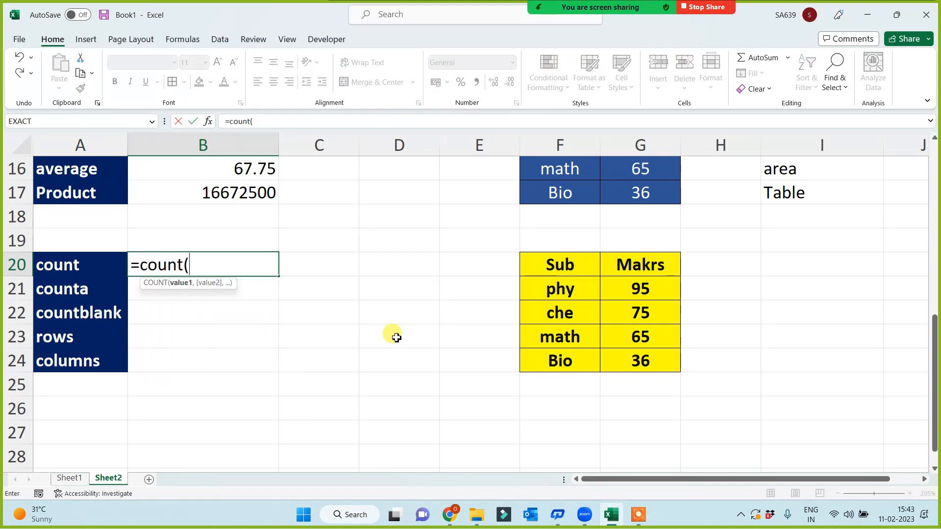
pyautogui.moveTo(546, 265); pyautogui.dragTo(637, 365)
pyautogui.write(')')
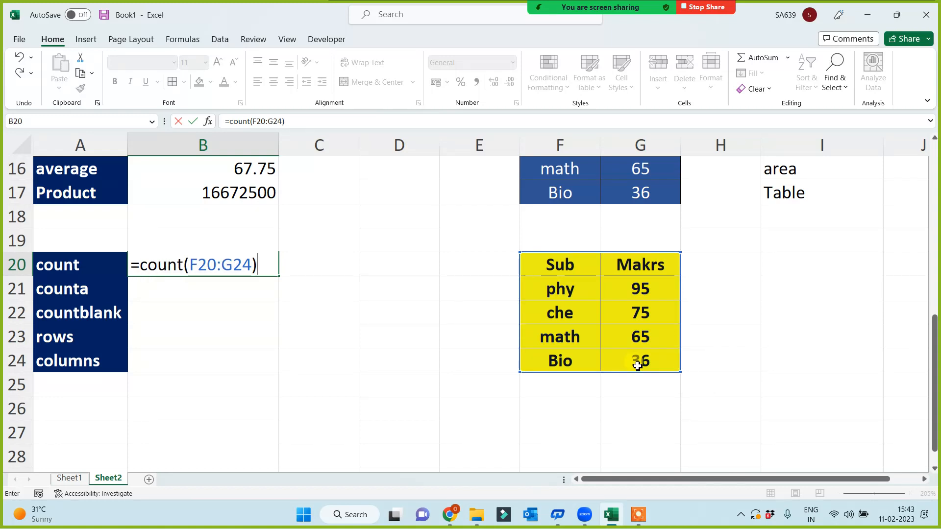
pyautogui.press('Return')
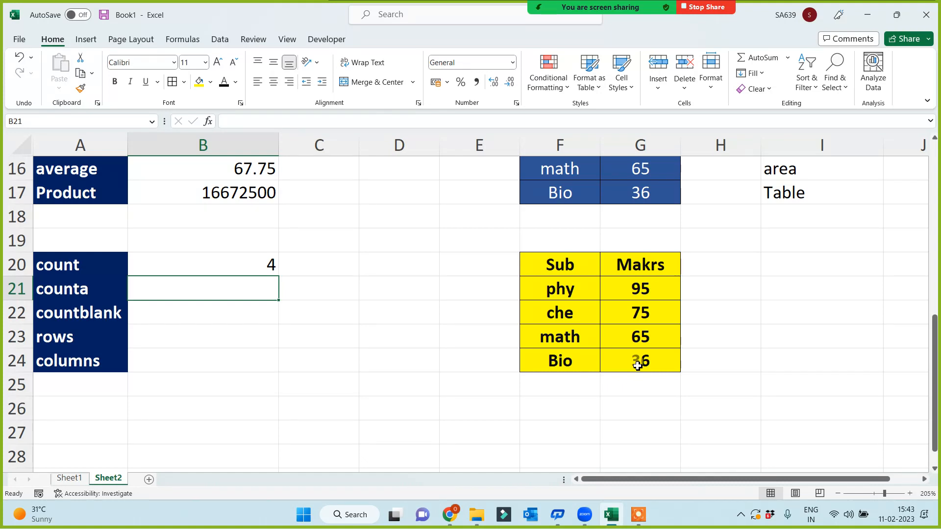
# - Count the non-empty cells of the yellow table in B21 with the formula =counta(F20:G24)
pyautogui.click(661, 294)
pyautogui.click(655, 312)
pyautogui.click(656, 337)
pyautogui.click(242, 284)
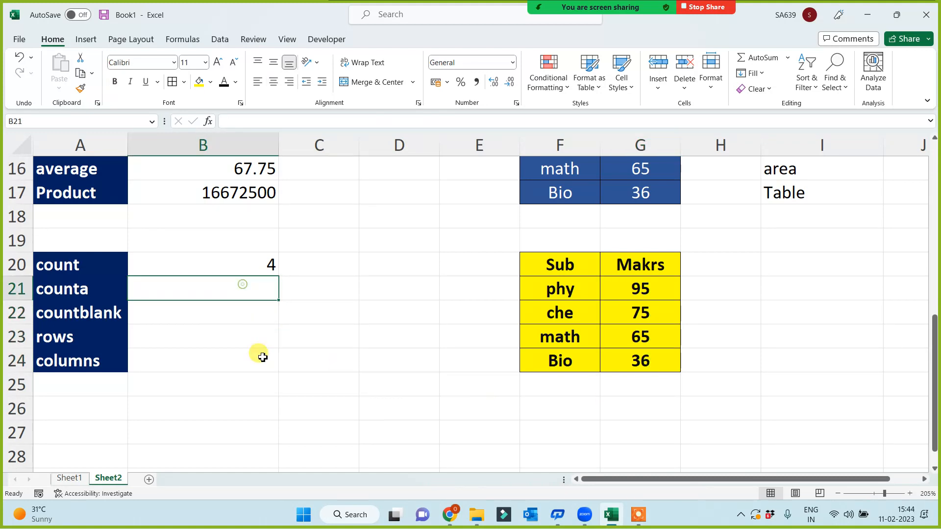
pyautogui.write('=counta')
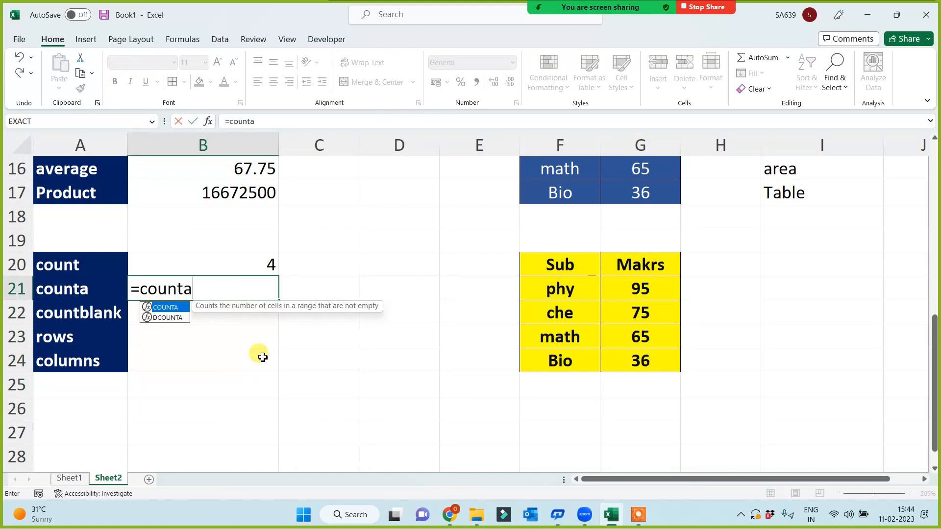
pyautogui.press('BackSpace')
pyautogui.write('b')
pyautogui.press('BackSpace')
pyautogui.write('a(')
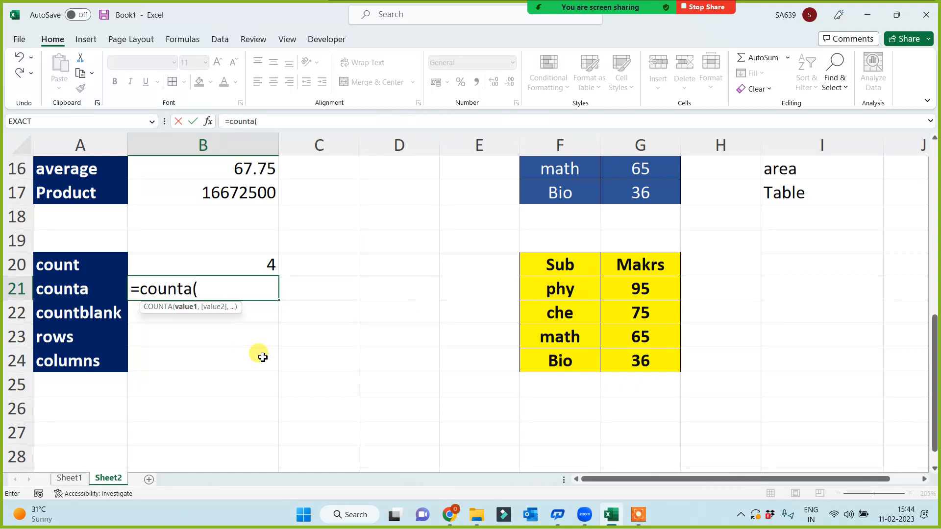
pyautogui.moveTo(571, 266); pyautogui.dragTo(622, 366)
pyautogui.write(')')
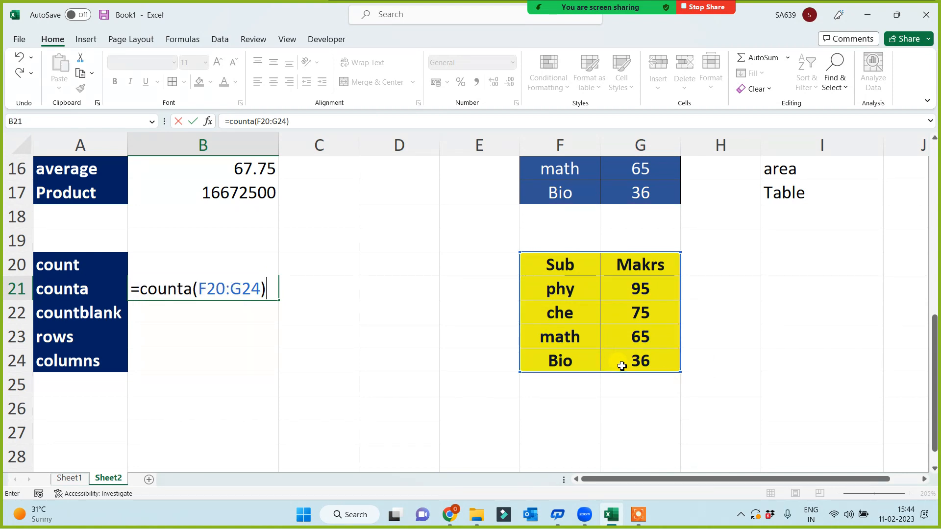
pyautogui.press('Return')
# - Clear the subject names math in F23 and phy in F21 to test the counta formula
pyautogui.click(567, 258)
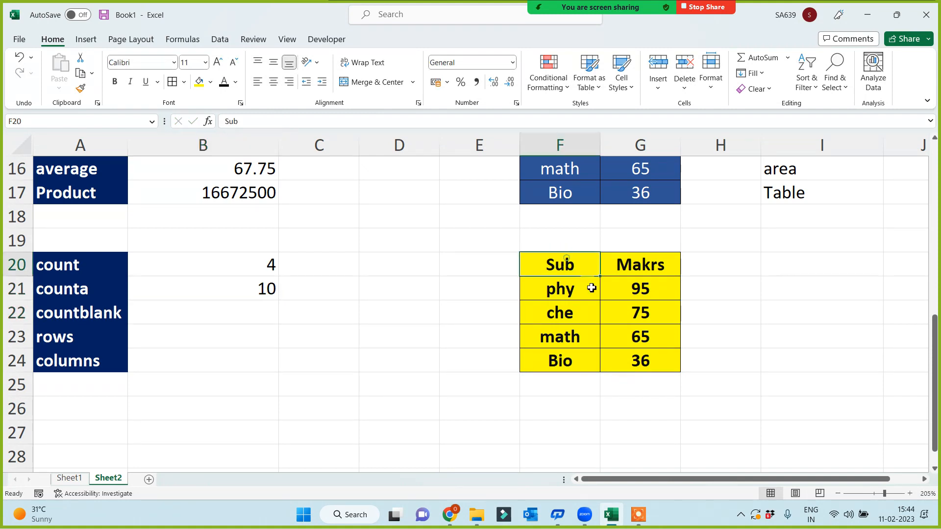
pyautogui.moveTo(592, 288); pyautogui.dragTo(621, 355)
pyautogui.click(571, 385)
pyautogui.click(559, 337)
pyautogui.press('Delete')
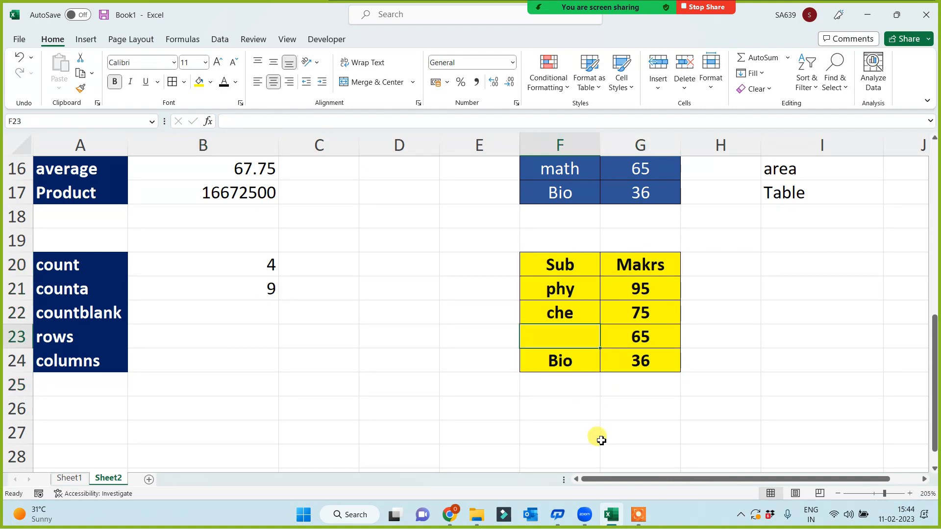
pyautogui.click(234, 288)
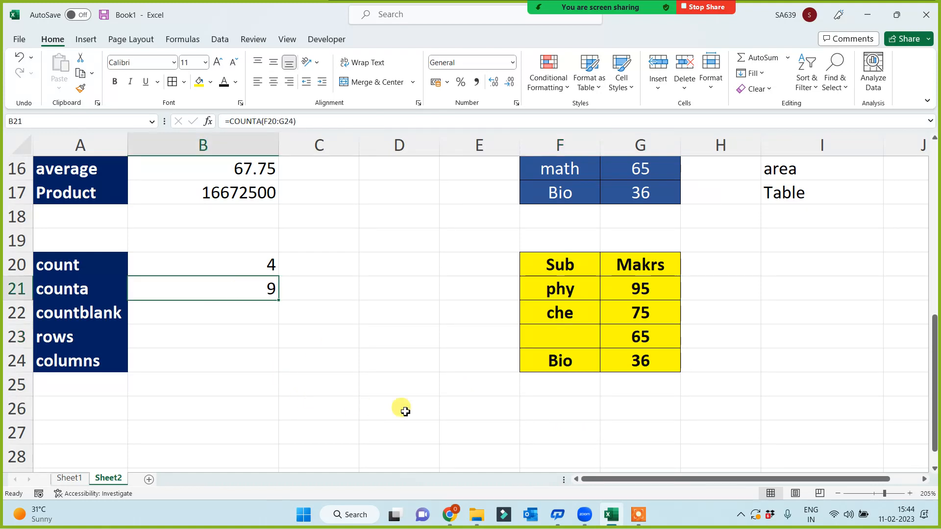
pyautogui.click(568, 271)
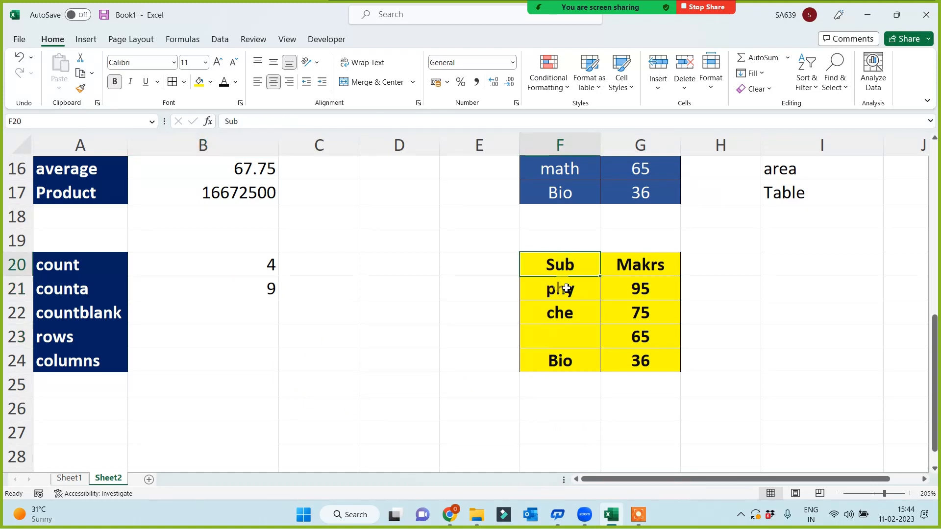
pyautogui.click(563, 290)
pyautogui.press('Delete')
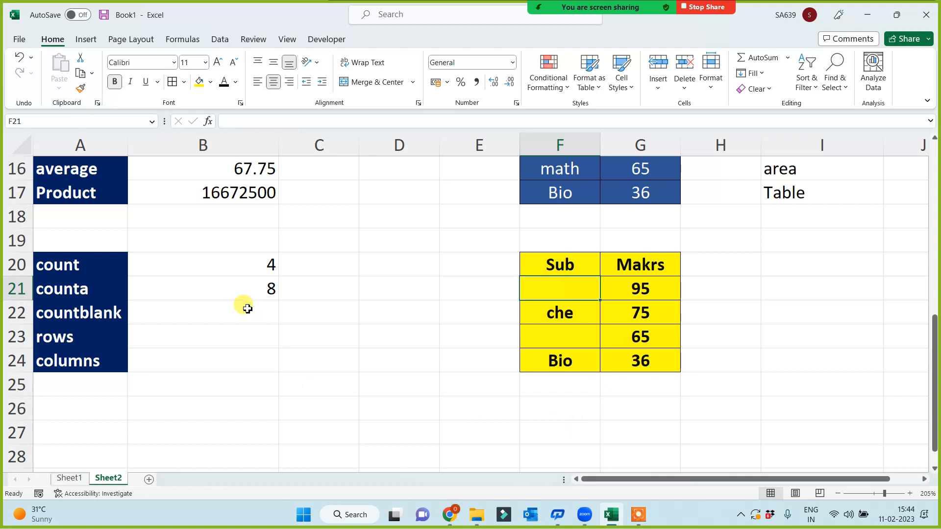
pyautogui.click(248, 292)
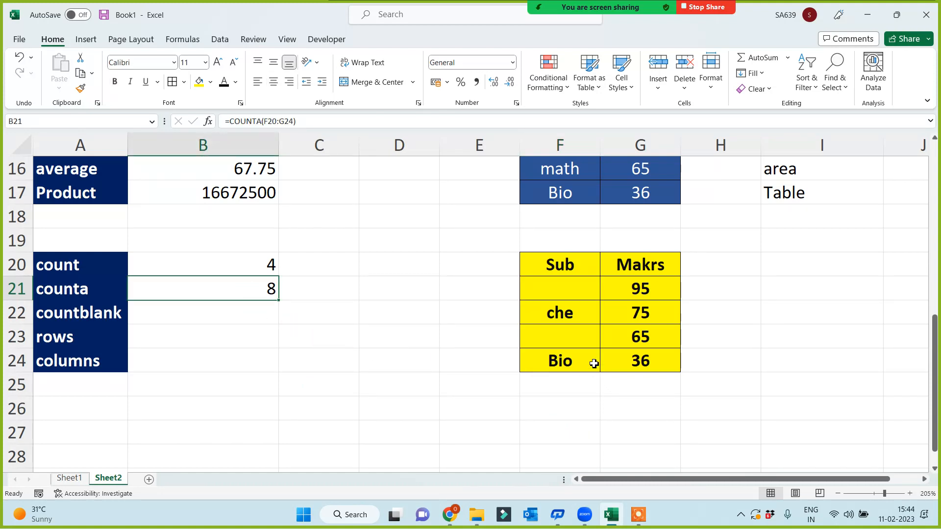
# - Clear the Bio mark in G24 and check the count and counta formulas against the yellow table
pyautogui.click(258, 262)
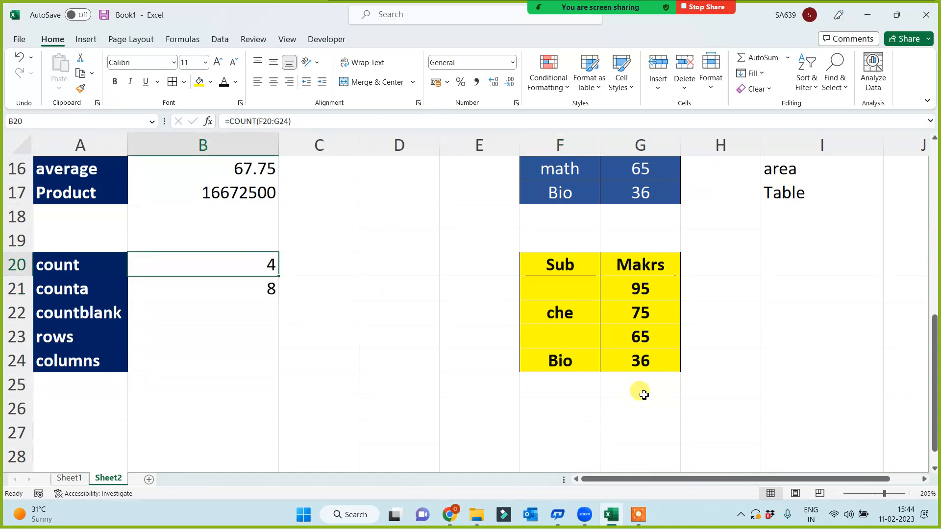
pyautogui.click(646, 358)
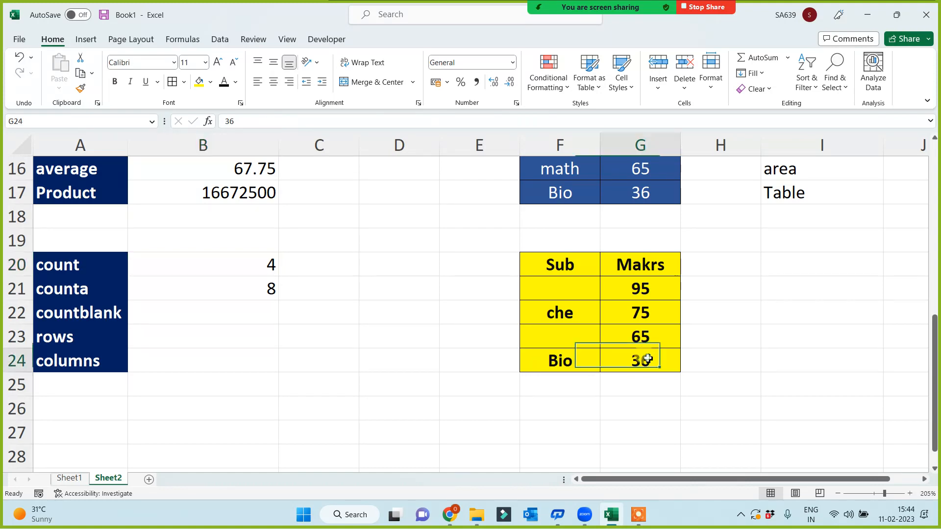
pyautogui.press('Delete')
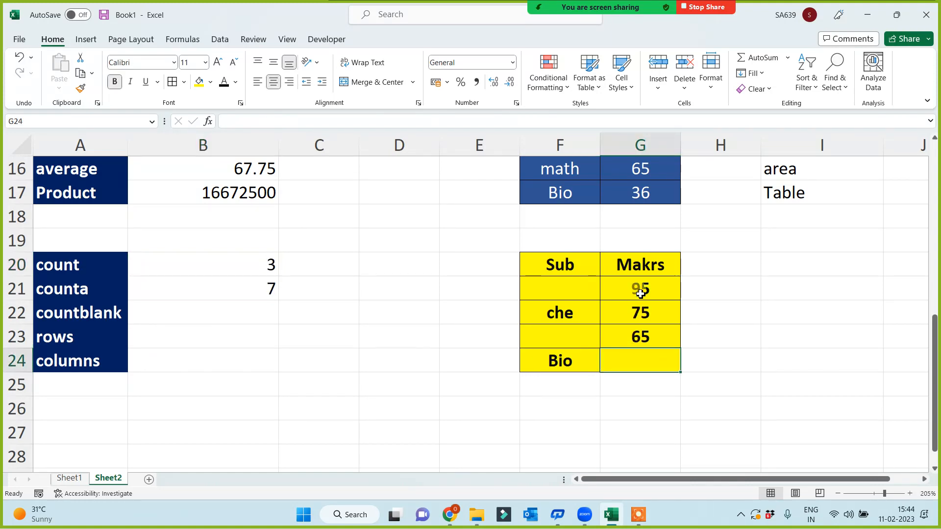
pyautogui.click(248, 266)
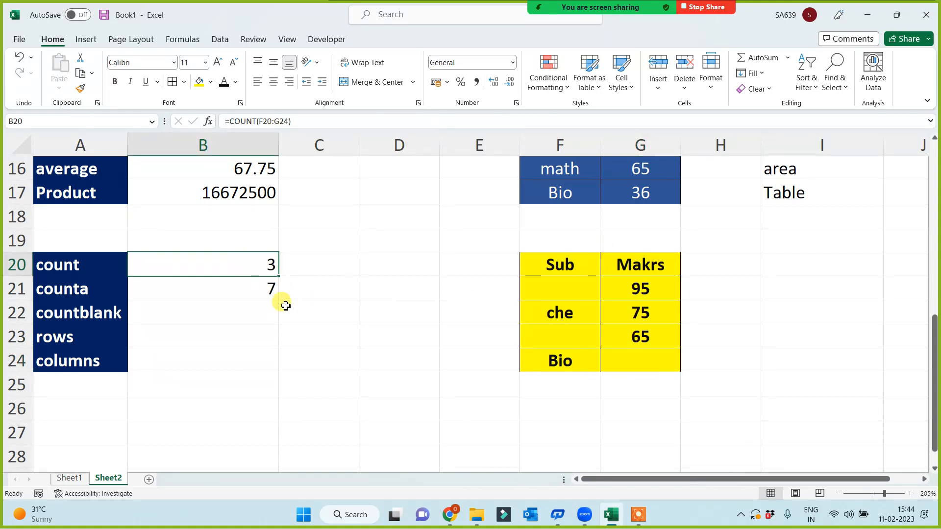
pyautogui.click(218, 286)
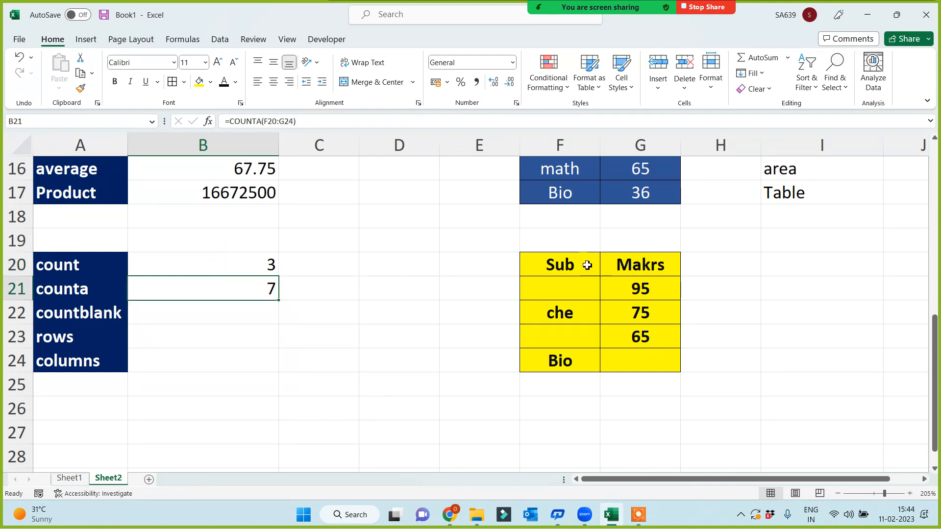
pyautogui.moveTo(586, 265); pyautogui.dragTo(643, 357)
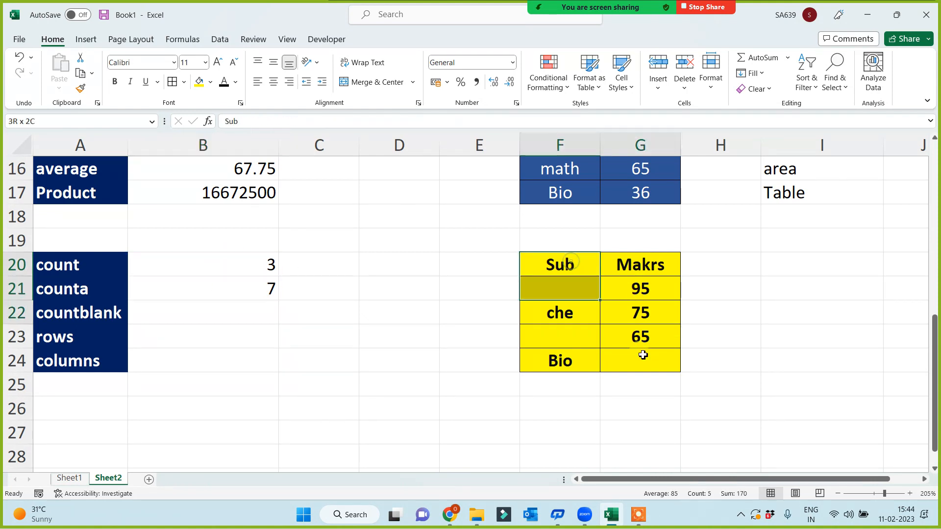
# - Enter the note "only number" in C20 beside the count result
pyautogui.click(308, 257)
pyautogui.write('nolyu')
pyautogui.press('BackSpace')
pyautogui.press('BackSpace')
pyautogui.press('BackSpace')
pyautogui.press('BackSpace')
pyautogui.press('BackSpace')
pyautogui.write('only number')
pyautogui.press('Return')
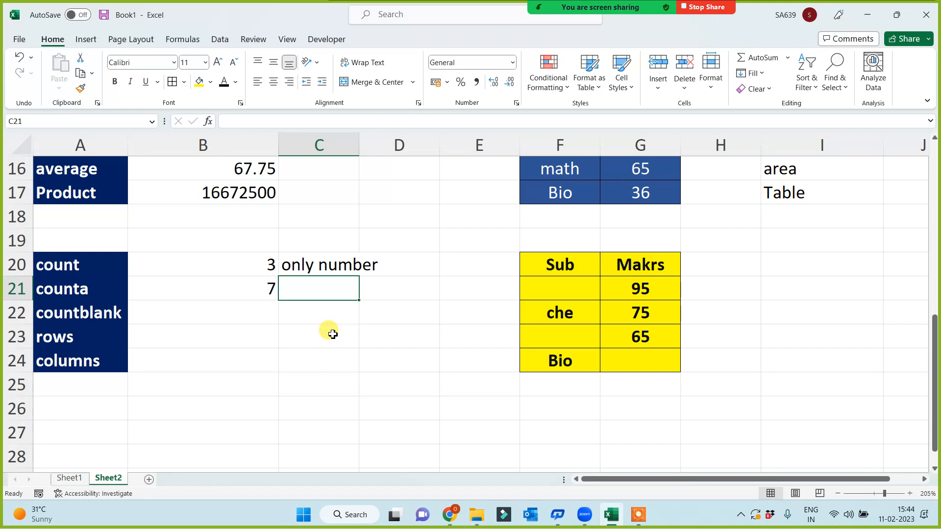
# - Enter the note "all except blank cell" in C21 and widen column C to fit it
pyautogui.write('all excepty')
pyautogui.press('BackSpace')
pyautogui.write('blank cell')
pyautogui.press('Return')
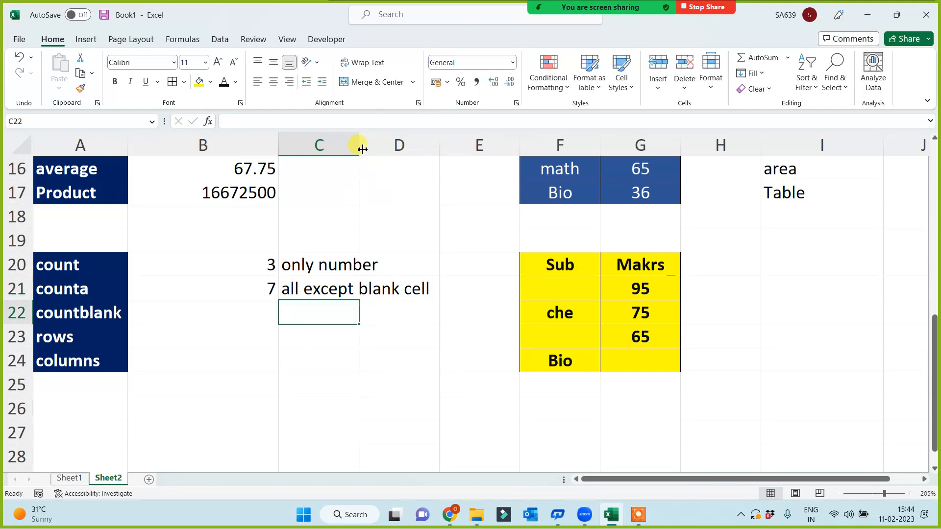
pyautogui.moveTo(362, 149); pyautogui.dragTo(434, 149)
# - Enter a question mark in the empty subject cell F21 to test the counta formula with a symbol
pyautogui.click(654, 292)
pyautogui.write('?')
pyautogui.press('Return')
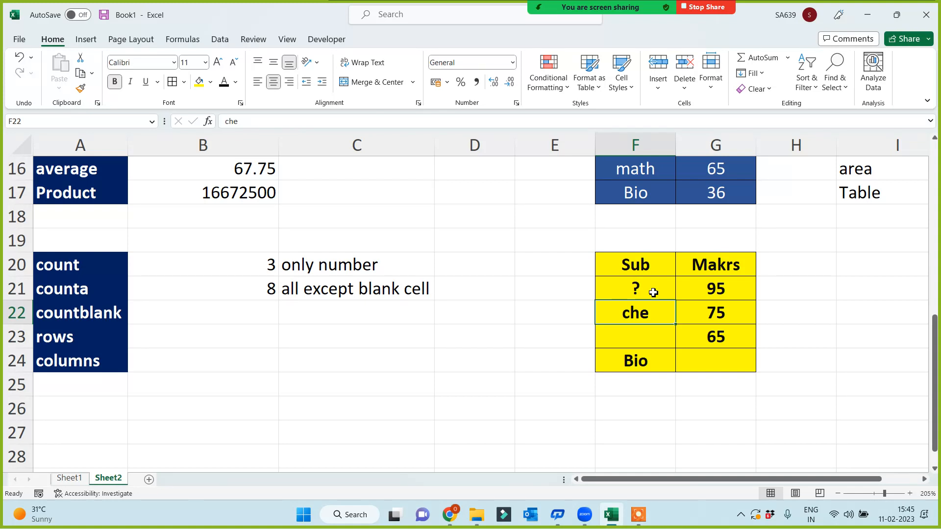
pyautogui.click(639, 336)
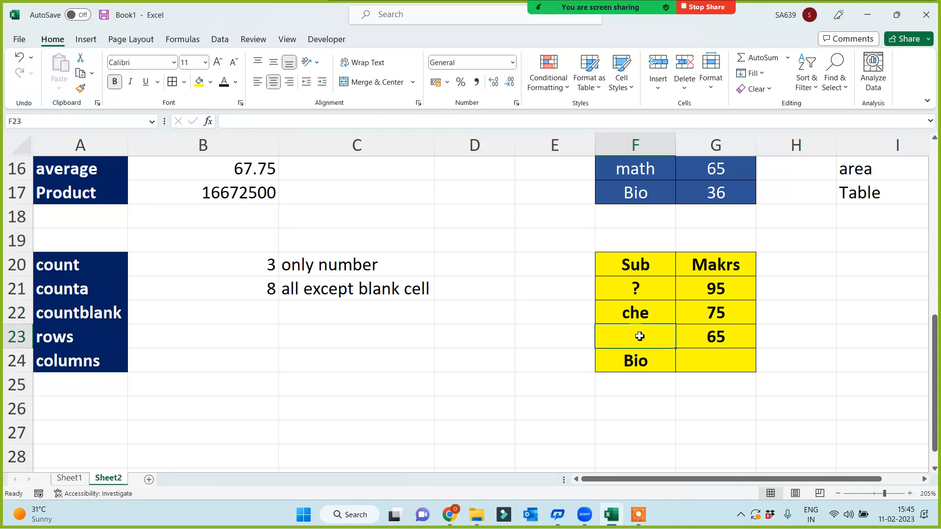
pyautogui.click(422, 292)
# - Count the blank cells of the yellow table in B22 with the formula =COUNTBLANK(F20:G24)
pyautogui.click(248, 322)
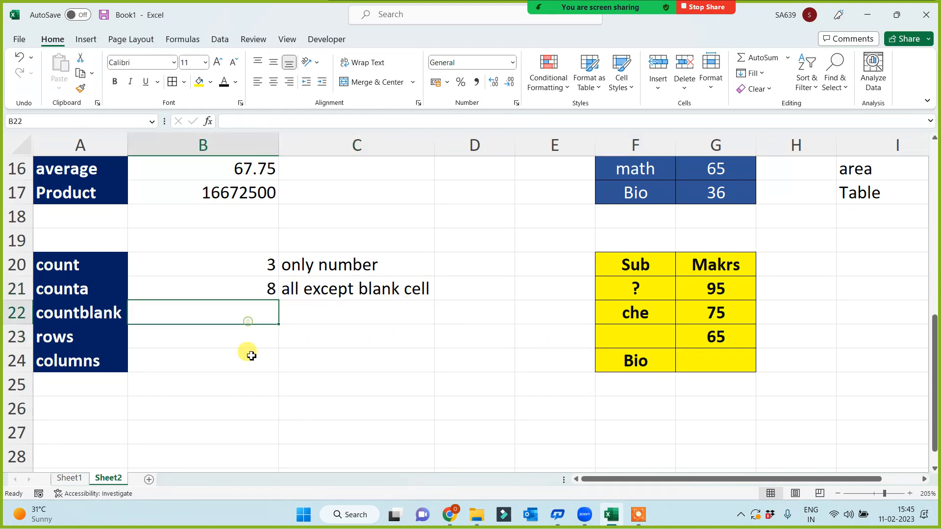
pyautogui.write('=countbl')
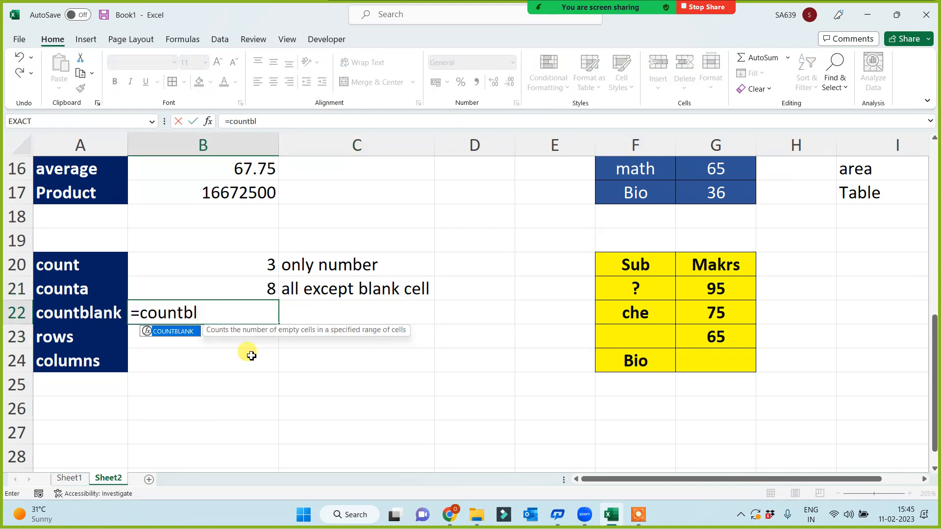
pyautogui.press('Tab')
pyautogui.moveTo(636, 264); pyautogui.dragTo(710, 367)
pyautogui.write(')')
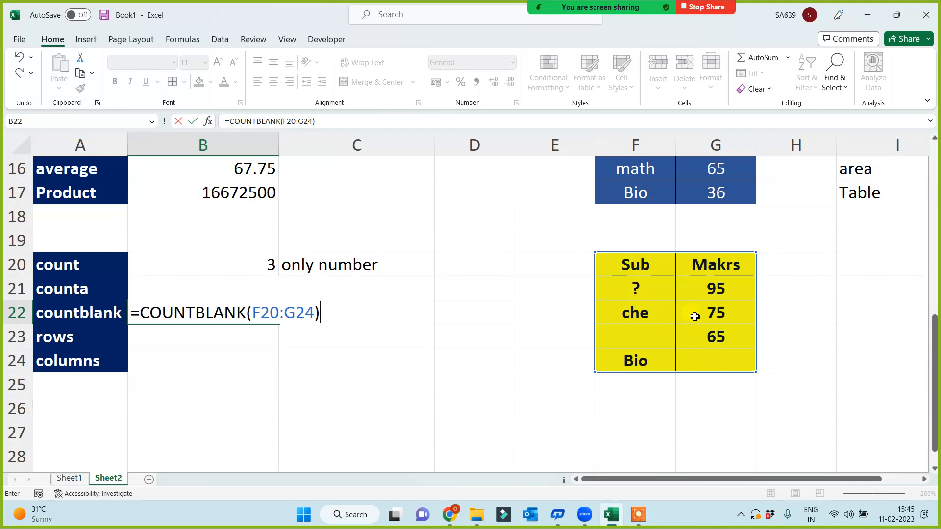
pyautogui.press('Return')
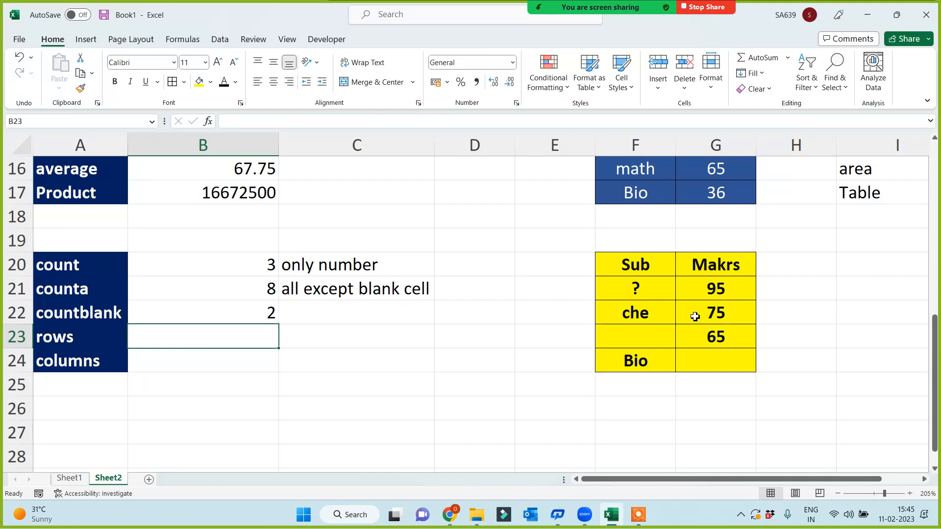
# - Enter the note "only blnak cell" in C22 beside the countblank result
pyautogui.click(341, 310)
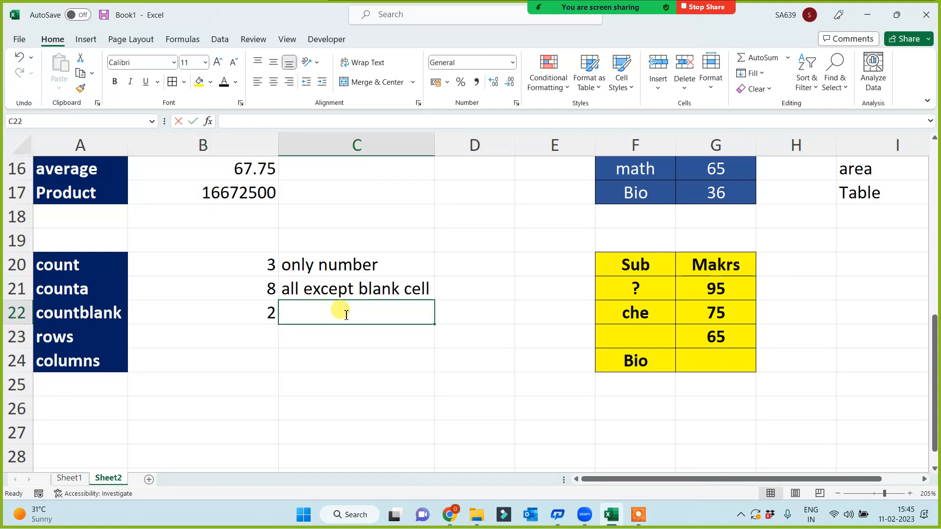
pyautogui.write('only blnak ce4ll')
pyautogui.press('BackSpace')
pyautogui.press('BackSpace')
pyautogui.press('BackSpace')
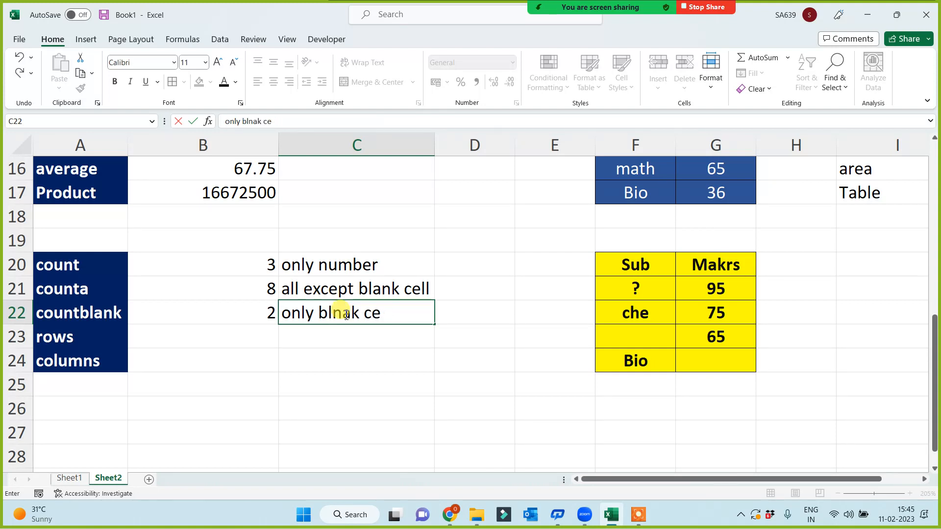
pyautogui.write('ll')
pyautogui.press('Return')
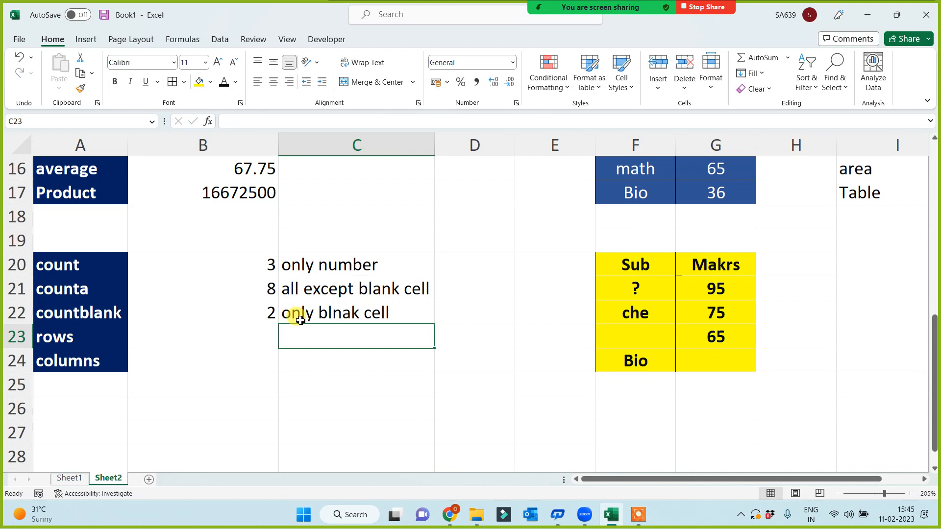
# - Count the rows of the yellow table in B23 with the formula =rows(F20:G24)
pyautogui.click(227, 345)
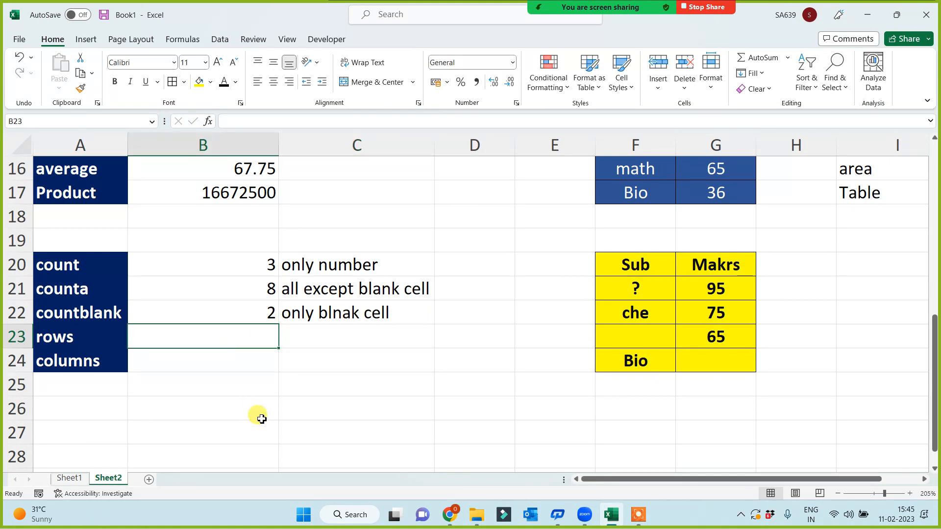
pyautogui.write('=rows(')
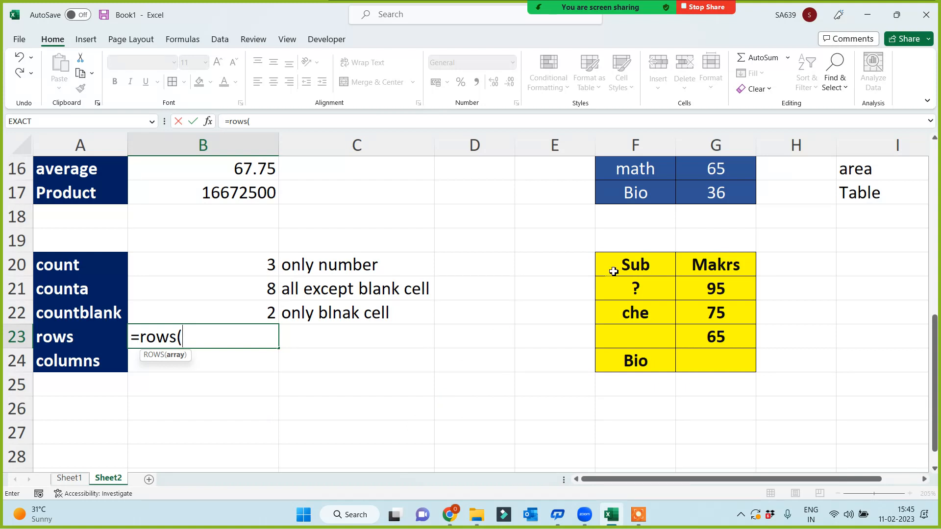
pyautogui.moveTo(613, 269); pyautogui.dragTo(698, 363)
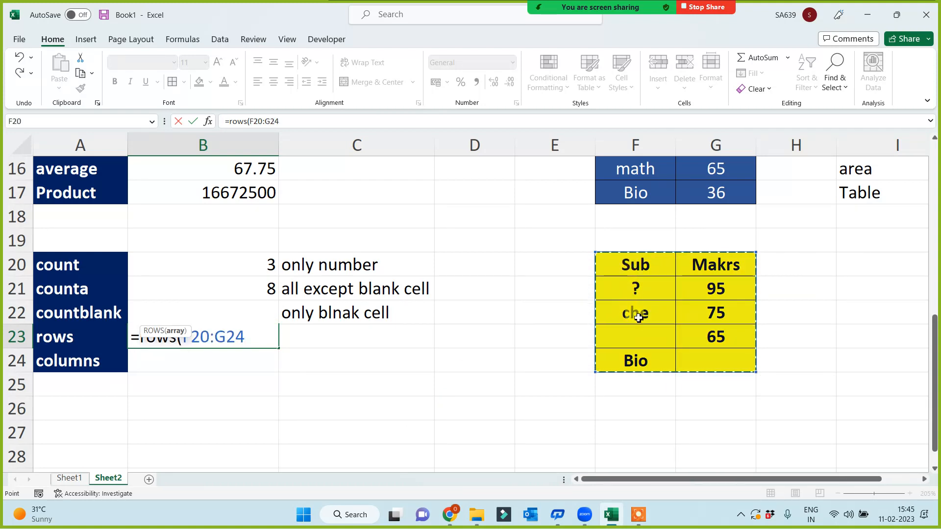
pyautogui.write(')')
pyautogui.press('Return')
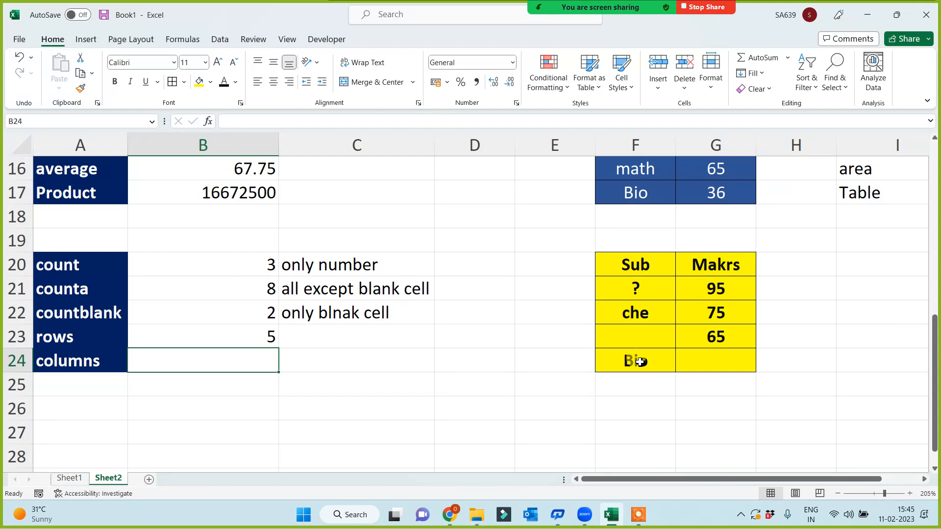
# - Count the columns of the yellow table in B24 with the formula =columns(F20:G24)
pyautogui.write('=columns(')
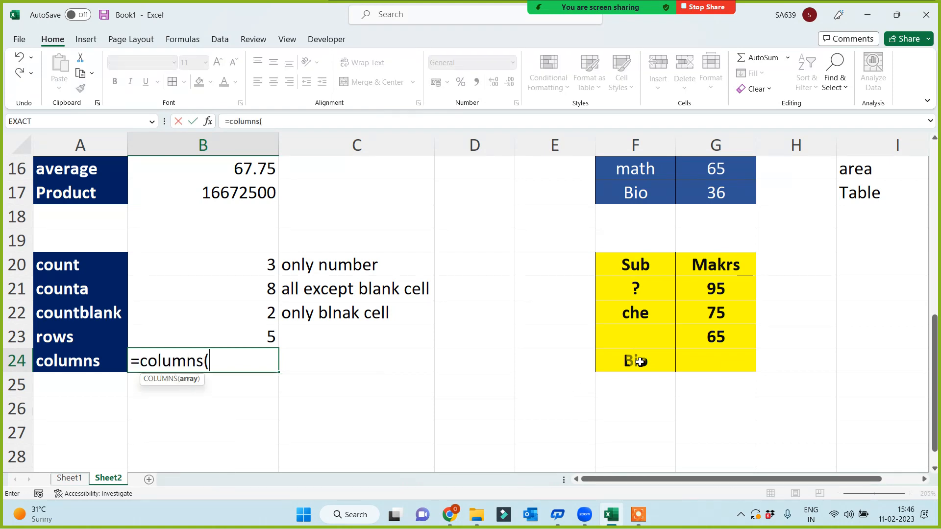
pyautogui.moveTo(663, 275); pyautogui.dragTo(710, 364)
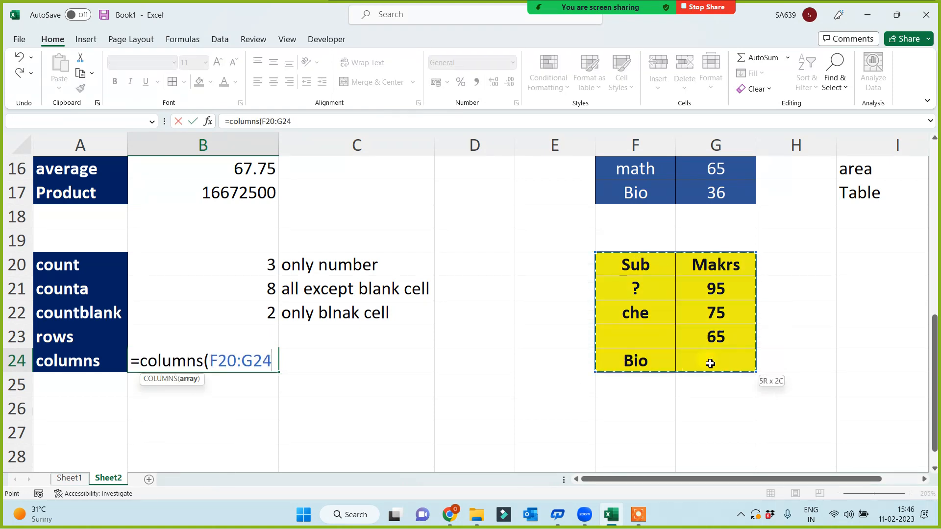
pyautogui.write(')')
pyautogui.press('Return')
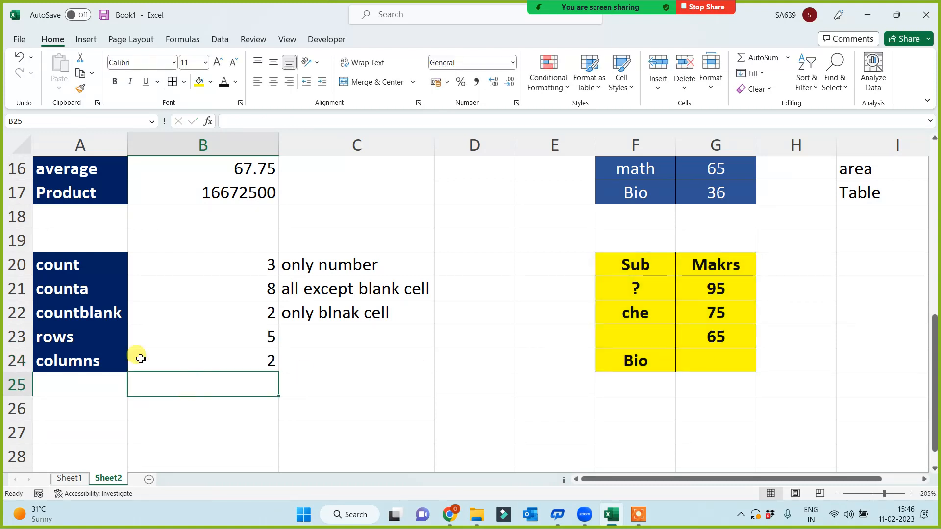
pyautogui.moveTo(49, 264); pyautogui.dragTo(64, 368)
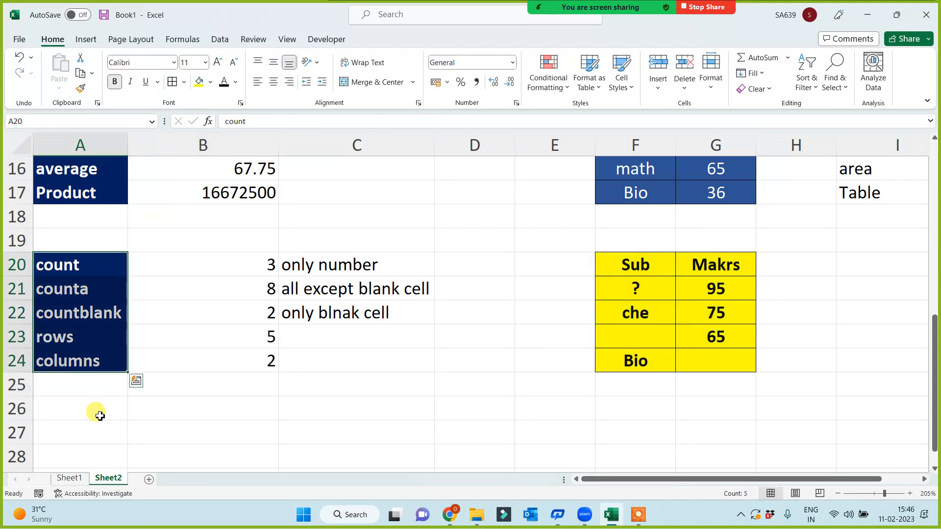
# - Check the count of filled cells in column A
pyautogui.click(98, 415)
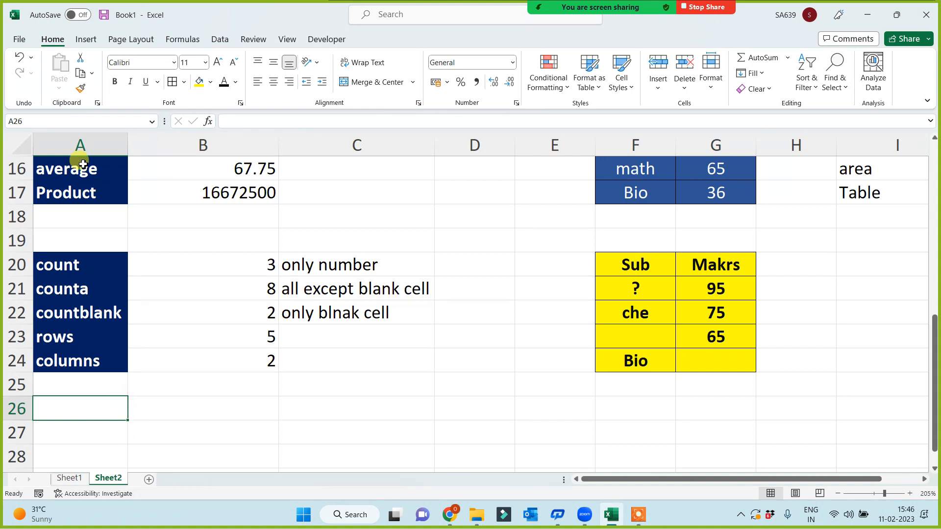
pyautogui.click(81, 145)
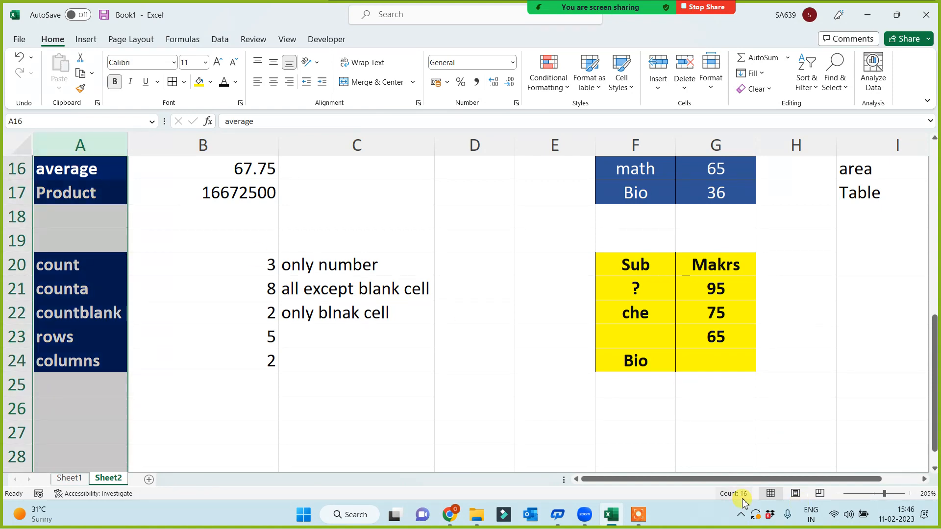
pyautogui.click(193, 431)
# - Enter the function labels upper, lower, proper and len in A27 to A30
pyautogui.scroll(-2, 147, 419)
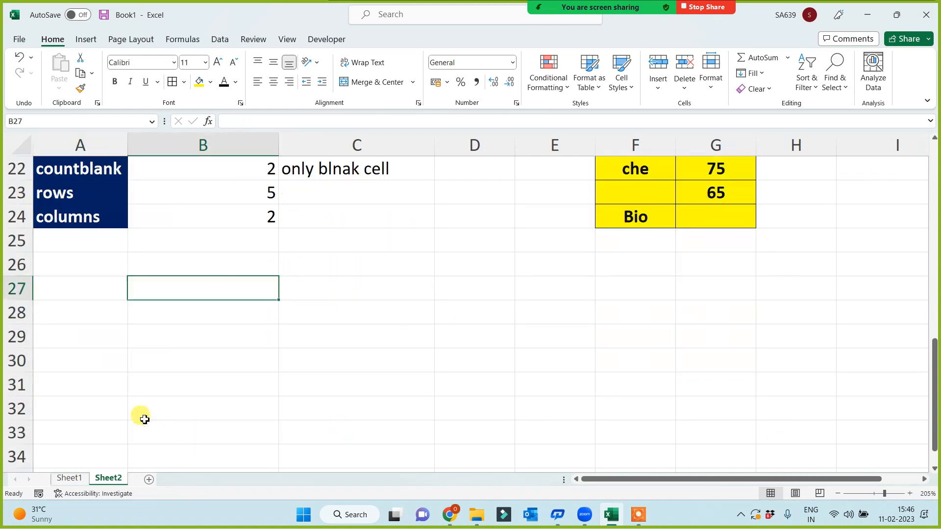
pyautogui.click(82, 299)
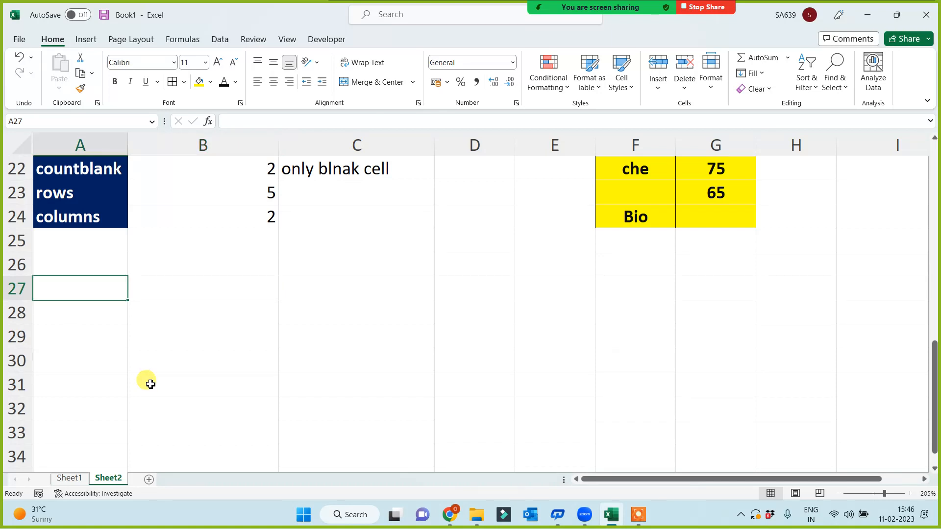
pyautogui.write('upper')
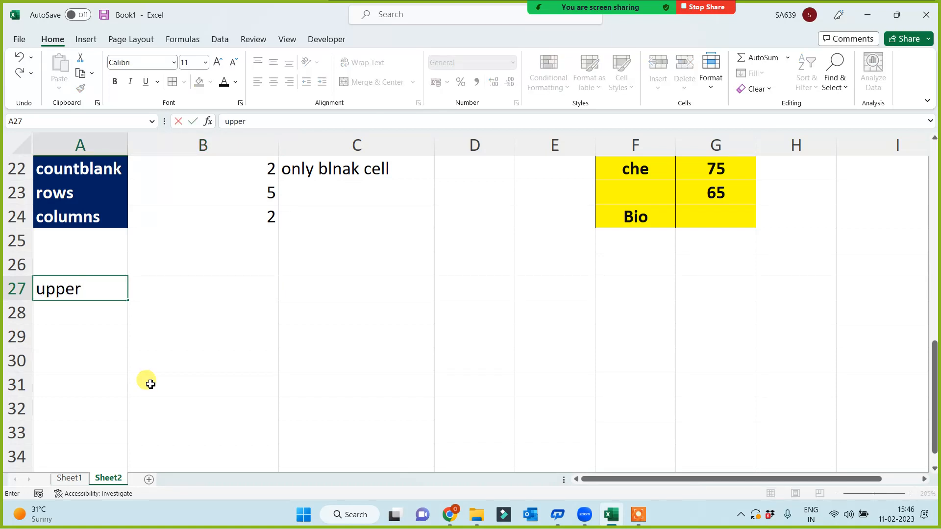
pyautogui.press('Return')
pyautogui.write('lower')
pyautogui.press('Return')
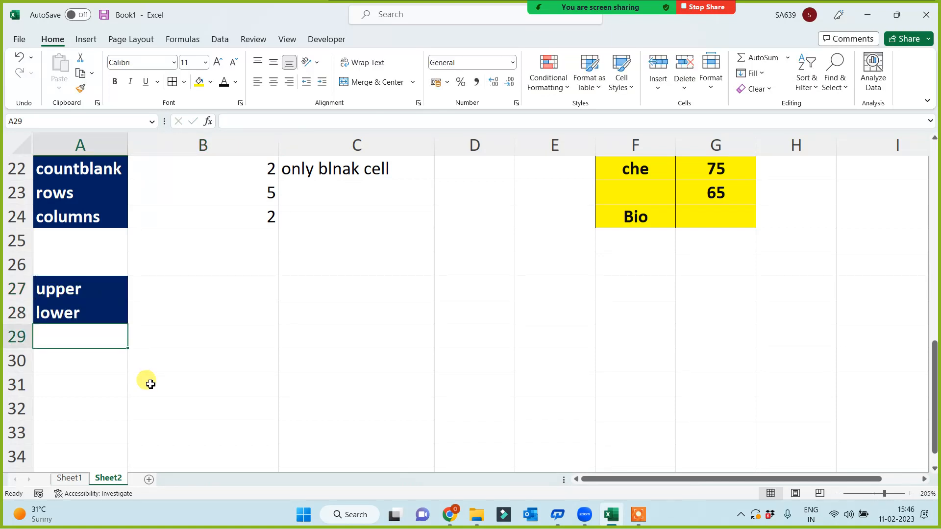
pyautogui.write('proper')
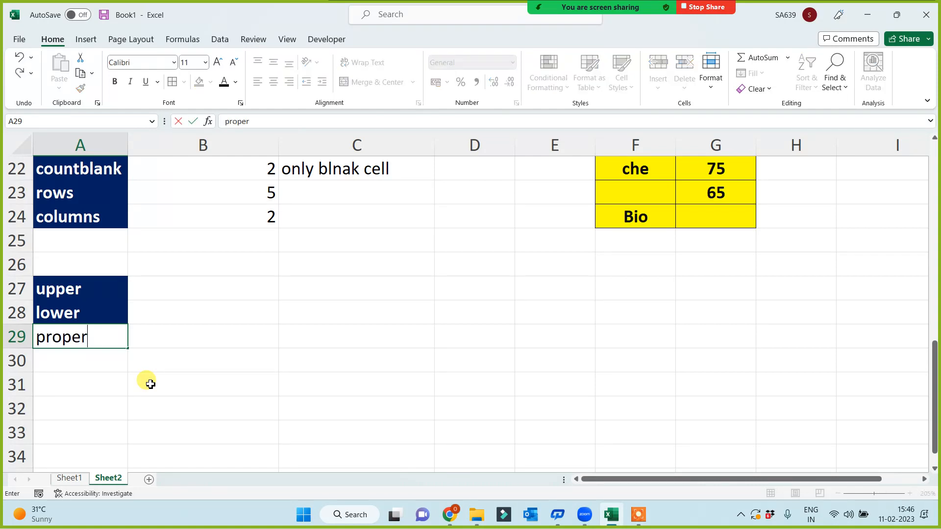
pyautogui.press('Return')
pyautogui.write('len')
pyautogui.press('Return')
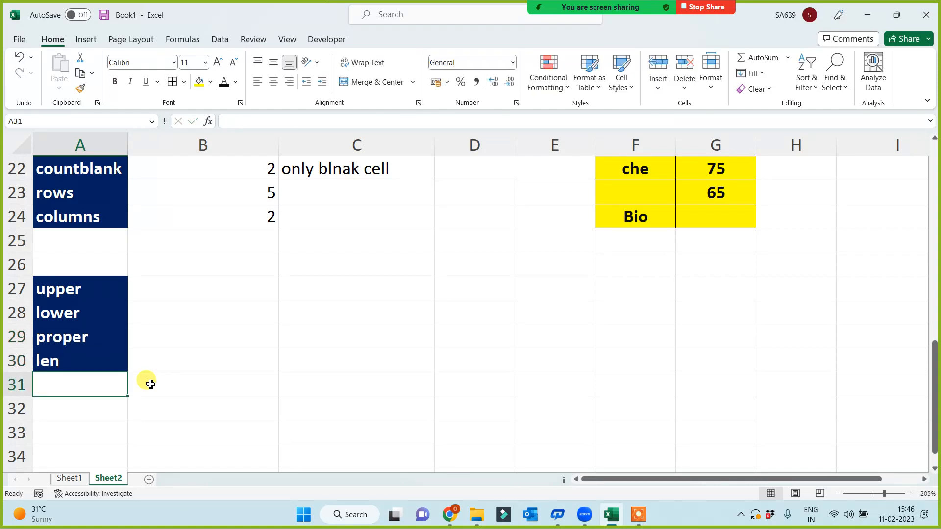
pyautogui.moveTo(69, 289); pyautogui.dragTo(69, 335)
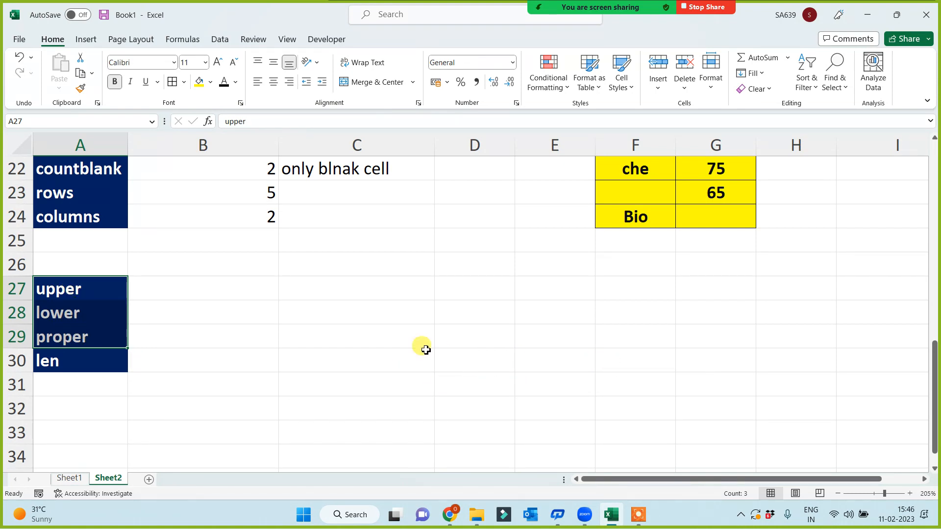
# - Enter the mixed-case sample name "mR arBinD KejRiwaL" in C27
pyautogui.click(312, 292)
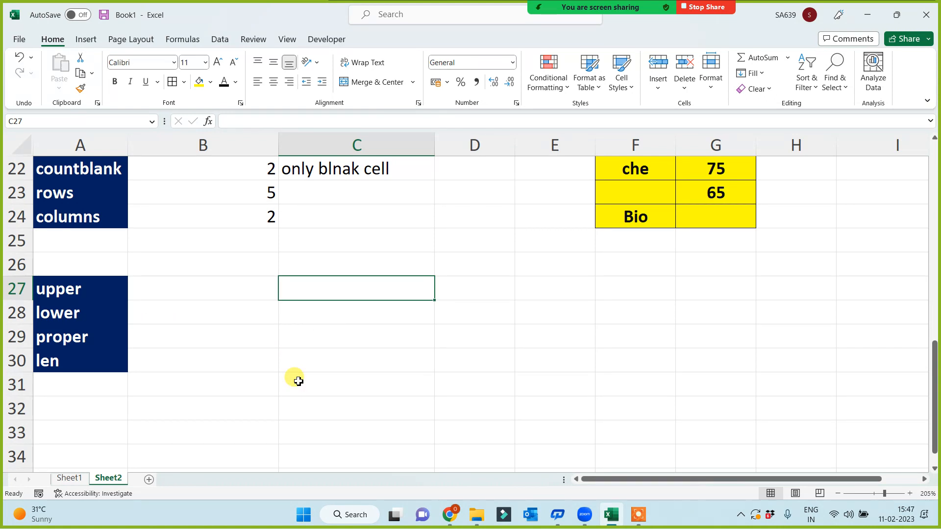
pyautogui.write('mR ')
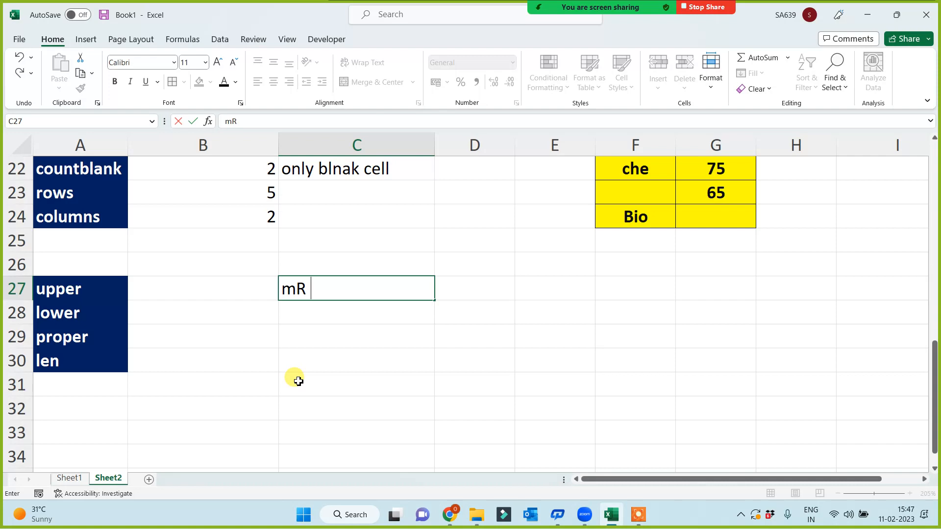
pyautogui.write('arBinD Kej')
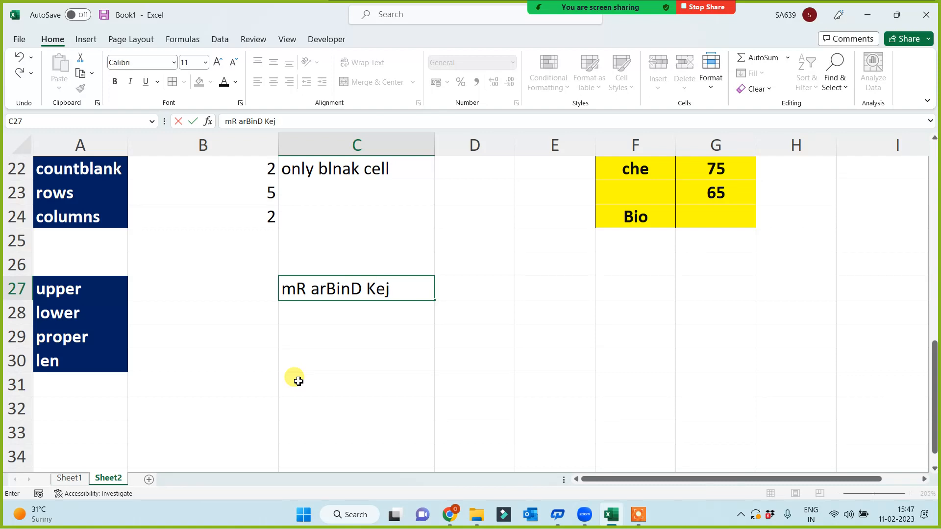
pyautogui.write('RiwaL')
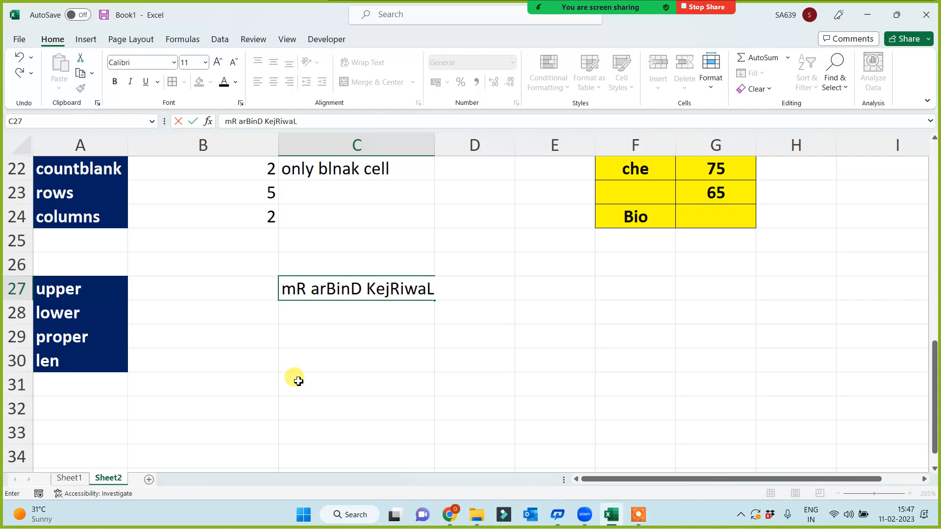
pyautogui.press('Return')
# - Enter the mixed-case sample name "ShREE Narendra MODI" in C28
pyautogui.write('Sh')
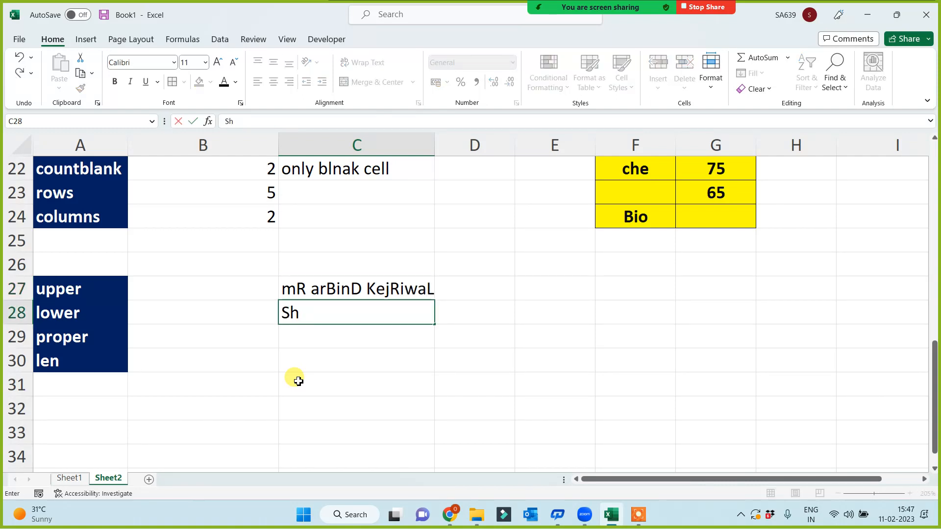
pyautogui.write('REE Na')
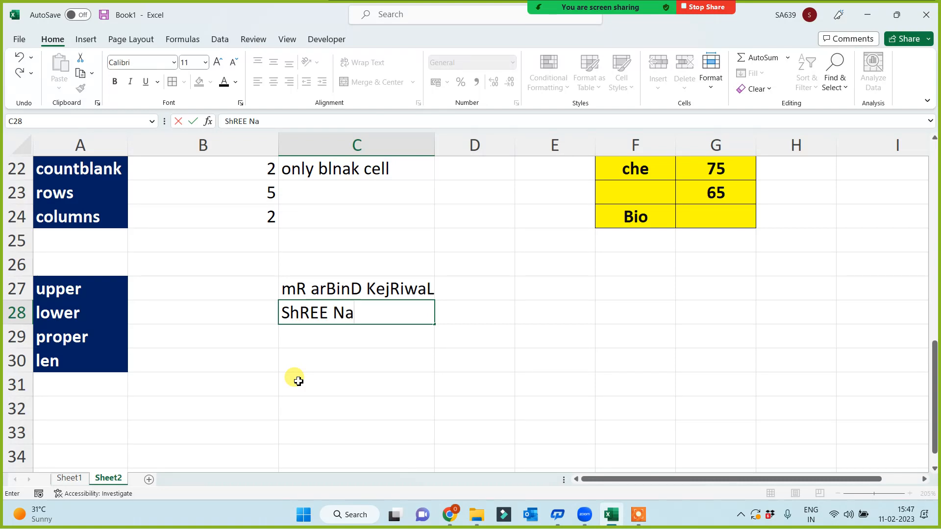
pyautogui.write('rendra MO')
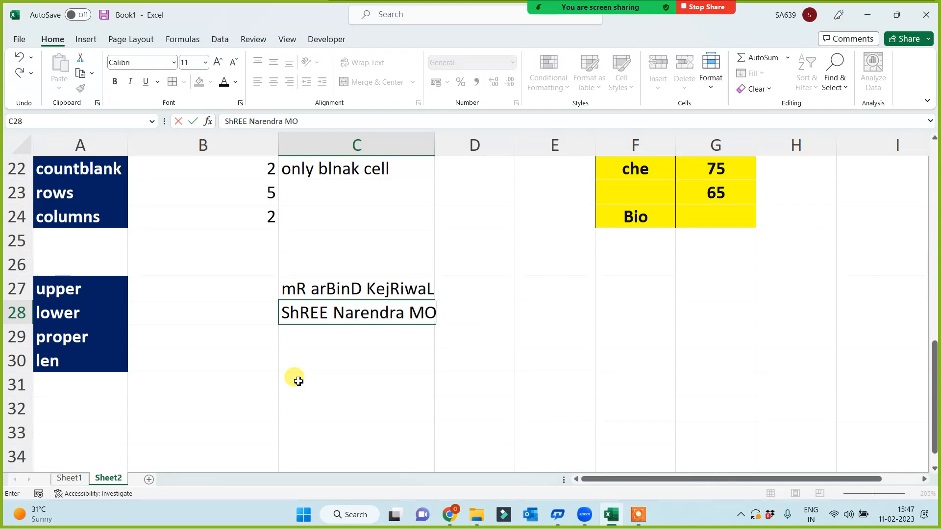
pyautogui.write('DI')
pyautogui.press('Return')
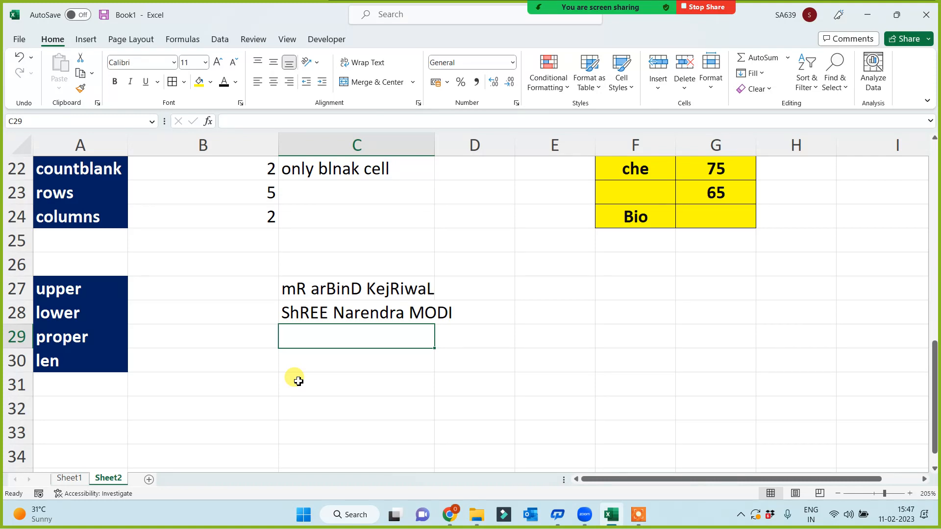
# - Enter the sample name "Dr KaRAN Johar" in C29 and widen column C to fit the names
pyautogui.write('Dr Ka')
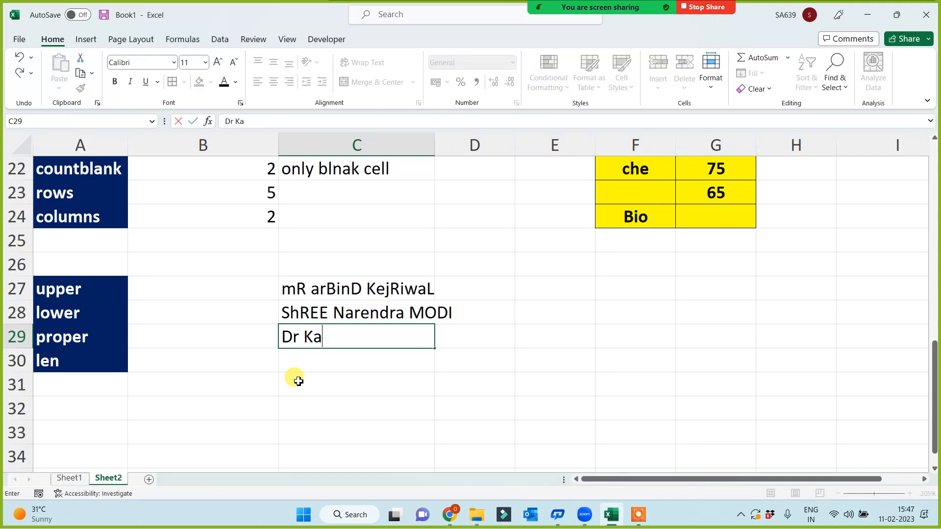
pyautogui.write('RAN Johar')
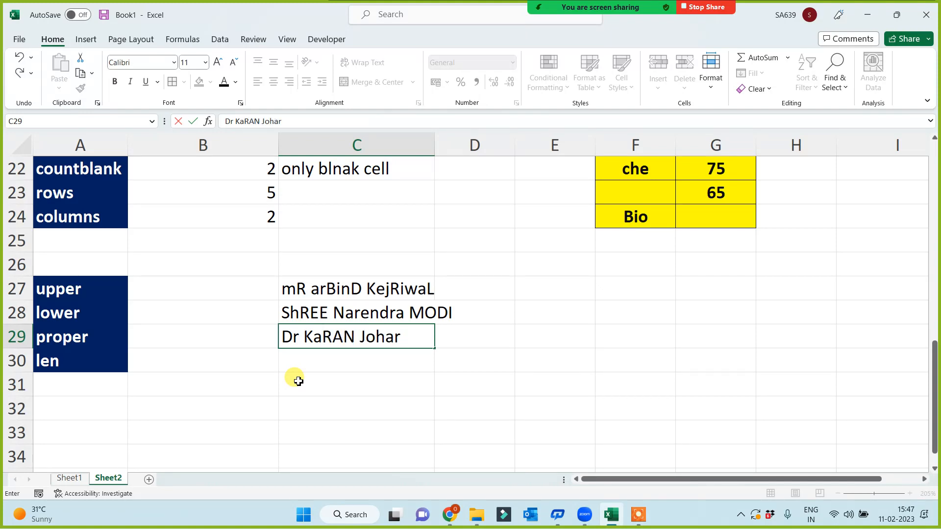
pyautogui.press('Return')
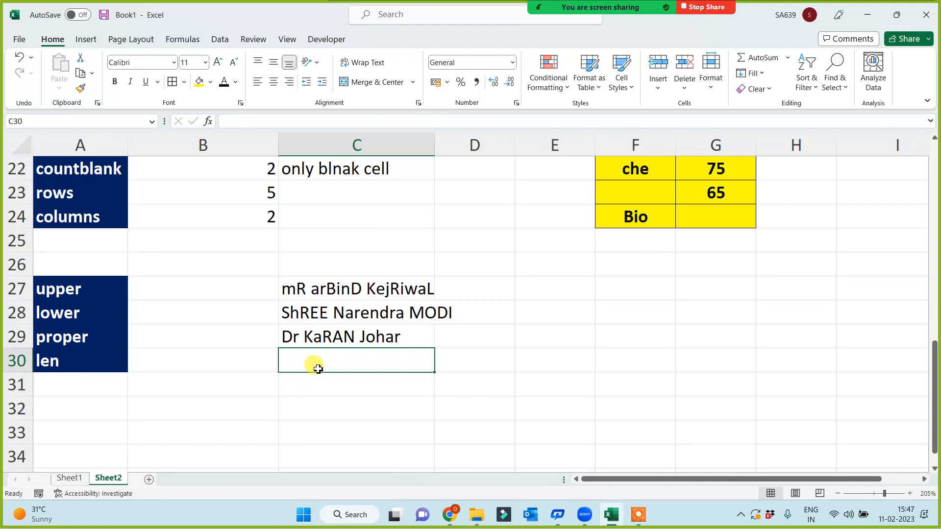
pyautogui.moveTo(434, 148); pyautogui.dragTo(458, 147)
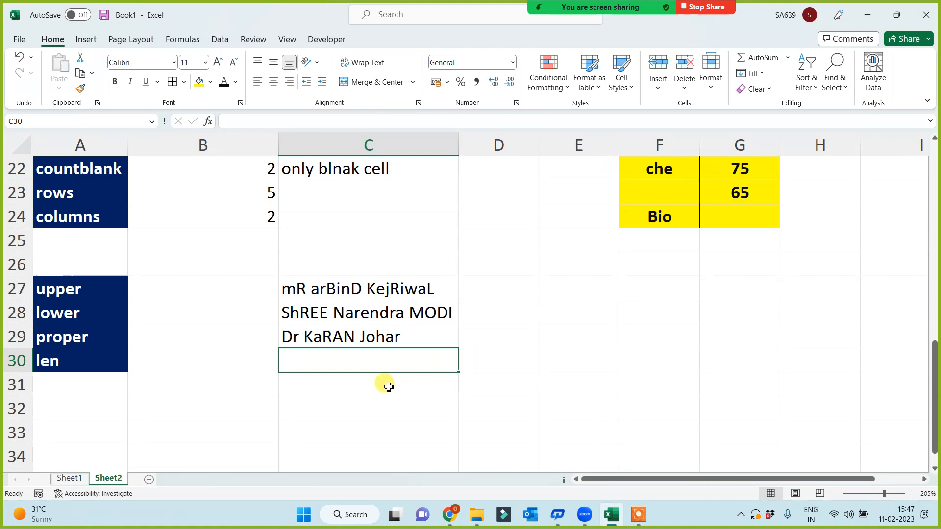
pyautogui.moveTo(361, 289); pyautogui.dragTo(364, 339)
pyautogui.click(344, 391)
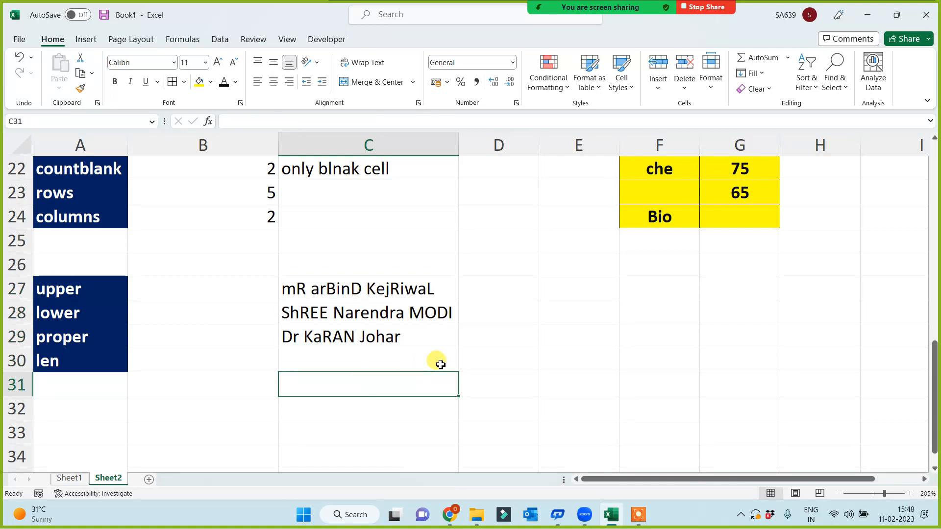
pyautogui.click(352, 289)
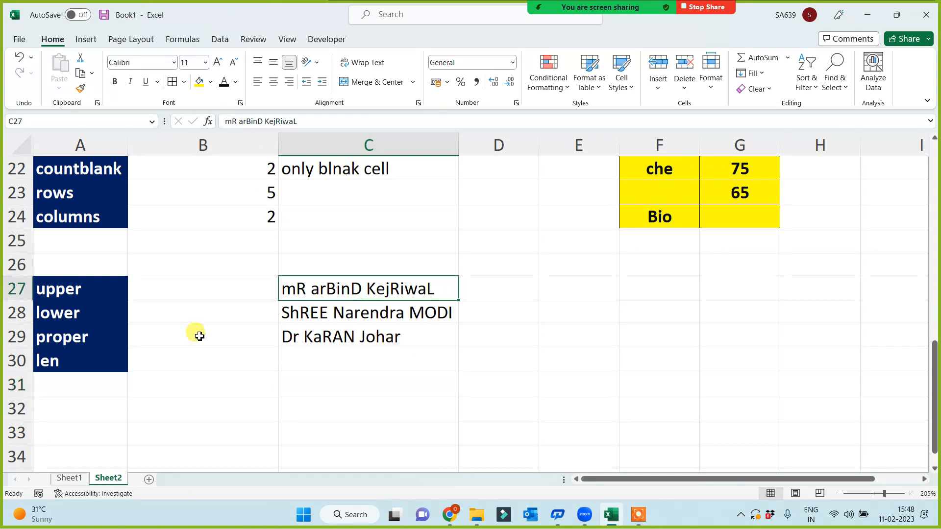
# - Copy the "upper" label from A27 into D26 as a heading and widen column D slightly
pyautogui.click(73, 293)
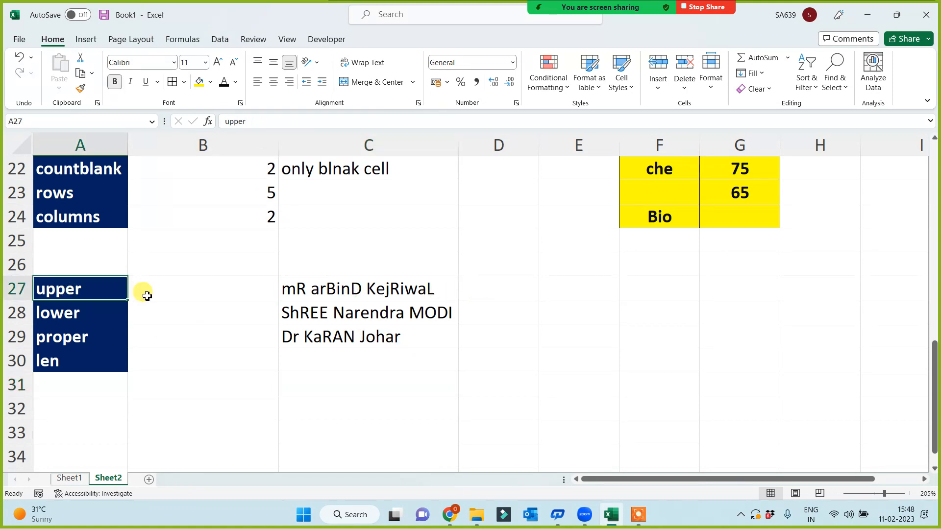
pyautogui.hotkey('ctrl', 'c')
pyautogui.click(481, 269)
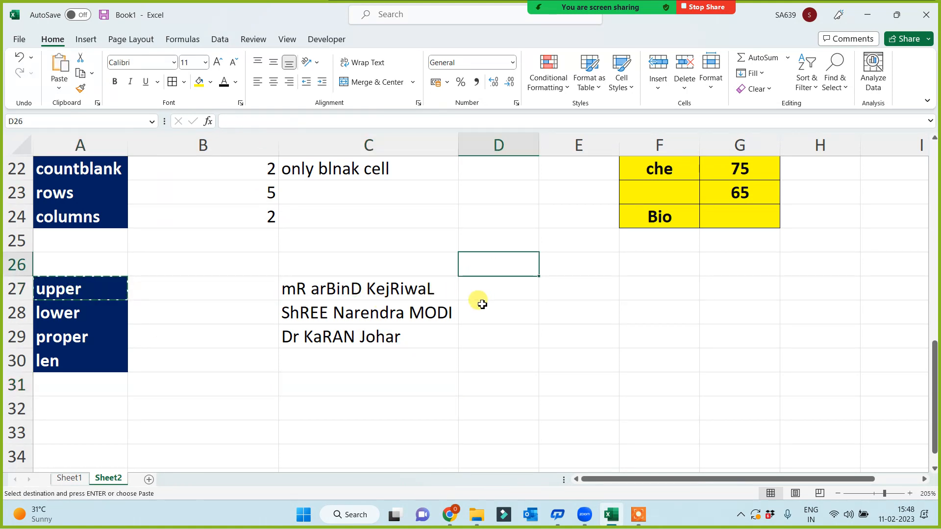
pyautogui.hotkey('ctrl', 'v')
pyautogui.click(493, 293)
pyautogui.moveTo(539, 144); pyautogui.dragTo(555, 145)
pyautogui.moveTo(385, 292); pyautogui.dragTo(369, 337)
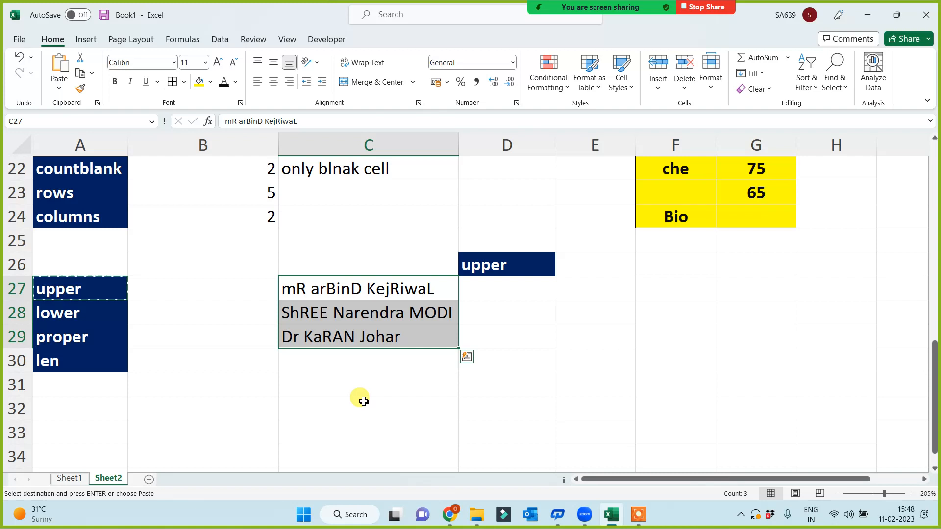
pyautogui.click(362, 288)
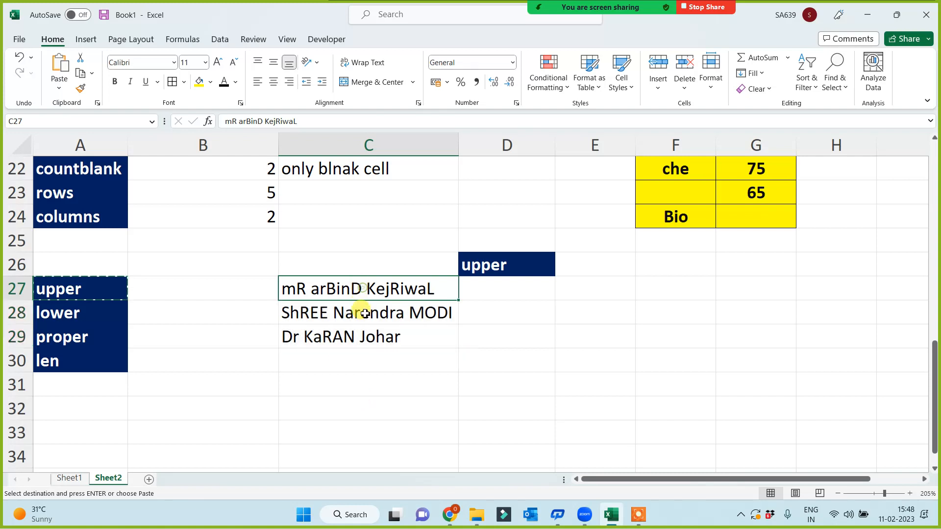
pyautogui.click(365, 313)
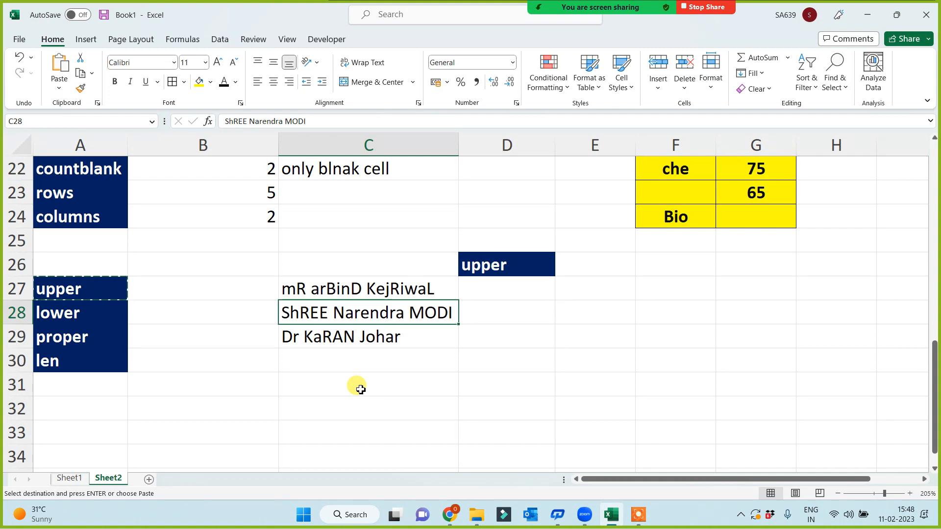
# - Convert the name in C27 to capitals in D27 with the formula =upper(C27)
pyautogui.click(497, 288)
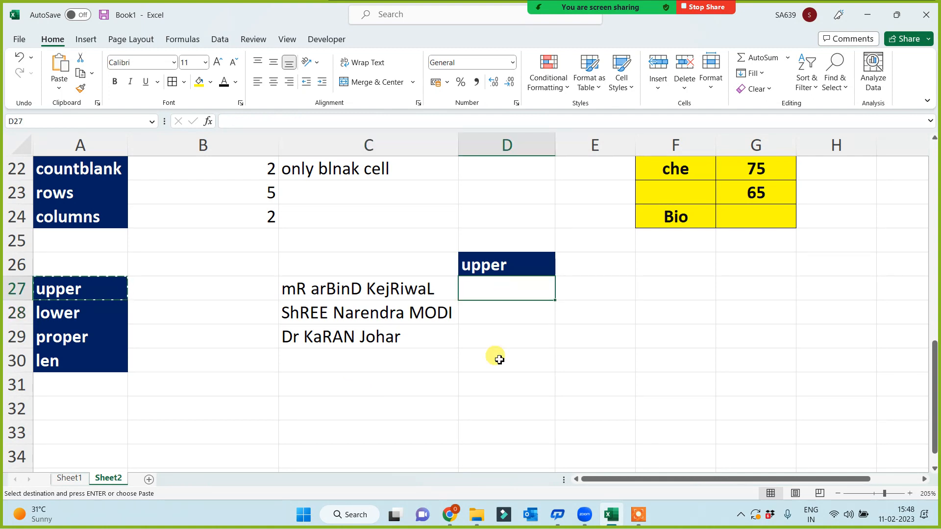
pyautogui.write('=u')
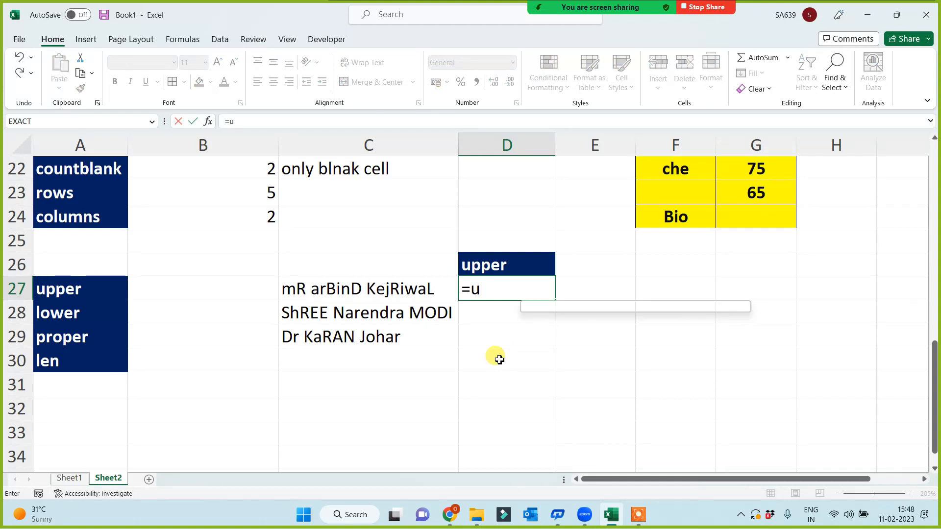
pyautogui.write('pper(')
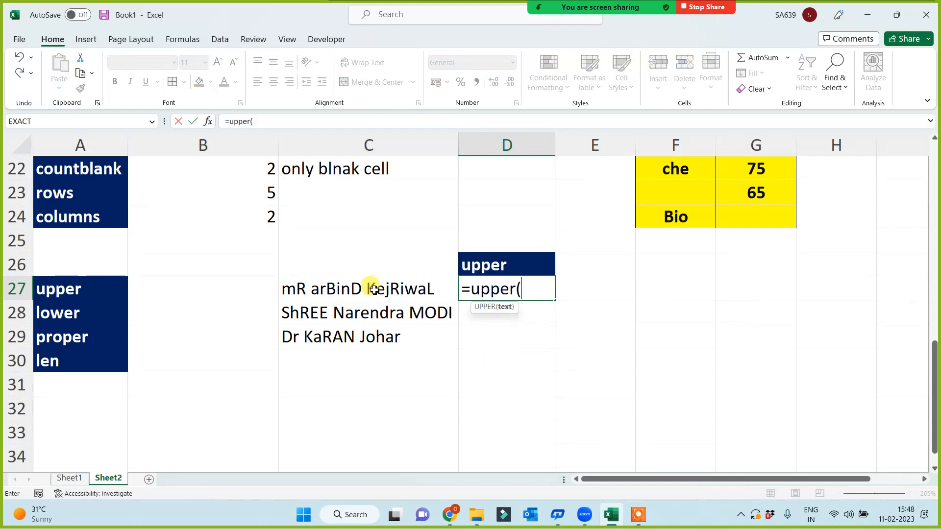
pyautogui.click(375, 291)
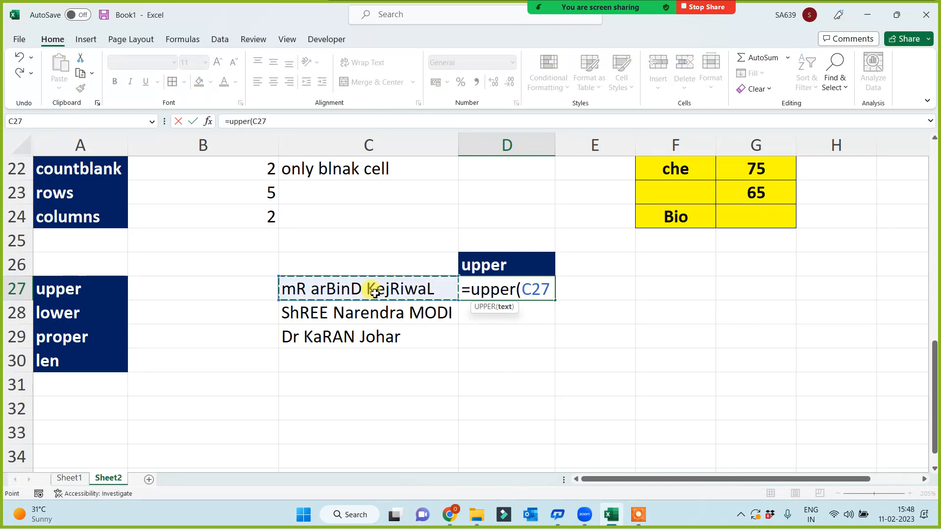
pyautogui.write(')')
pyautogui.press('Return')
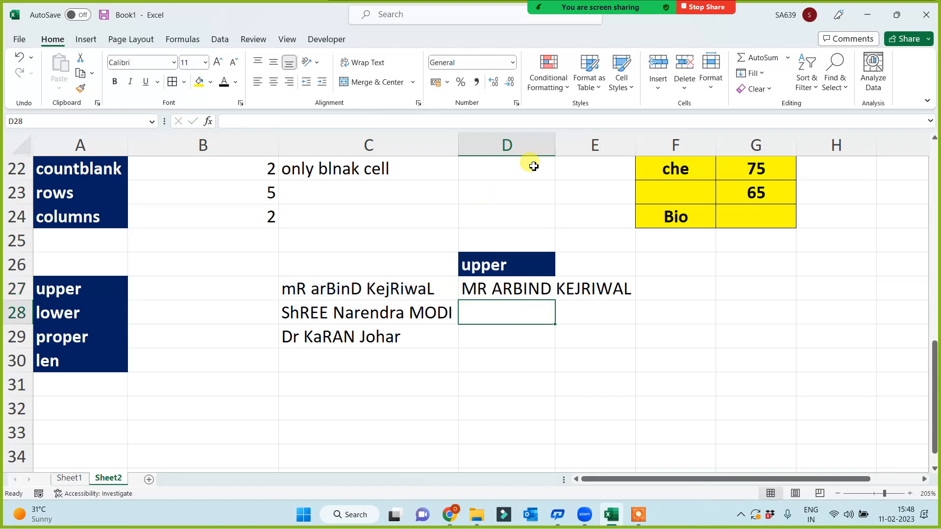
# - Resize column D so that it just fits the uppercase name in D27
pyautogui.doubleClick(555, 145)
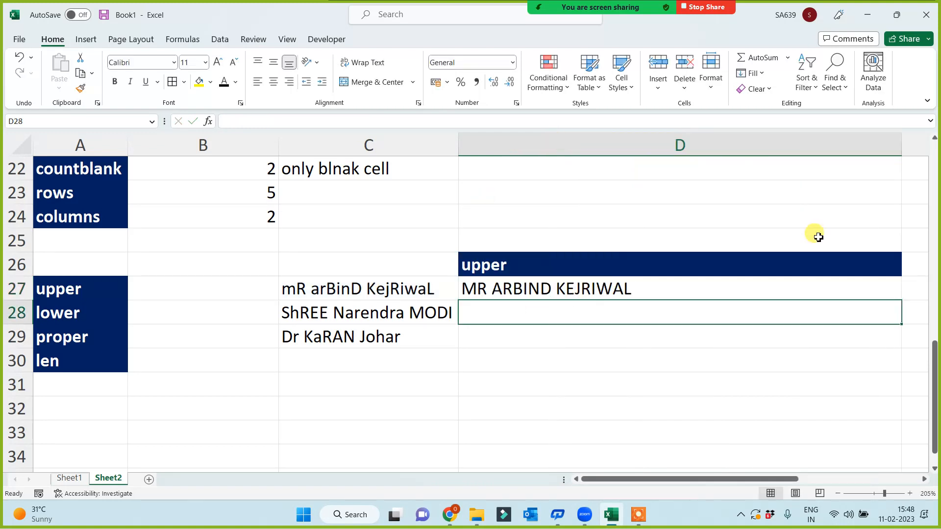
pyautogui.moveTo(900, 141); pyautogui.dragTo(636, 199)
pyautogui.click(588, 289)
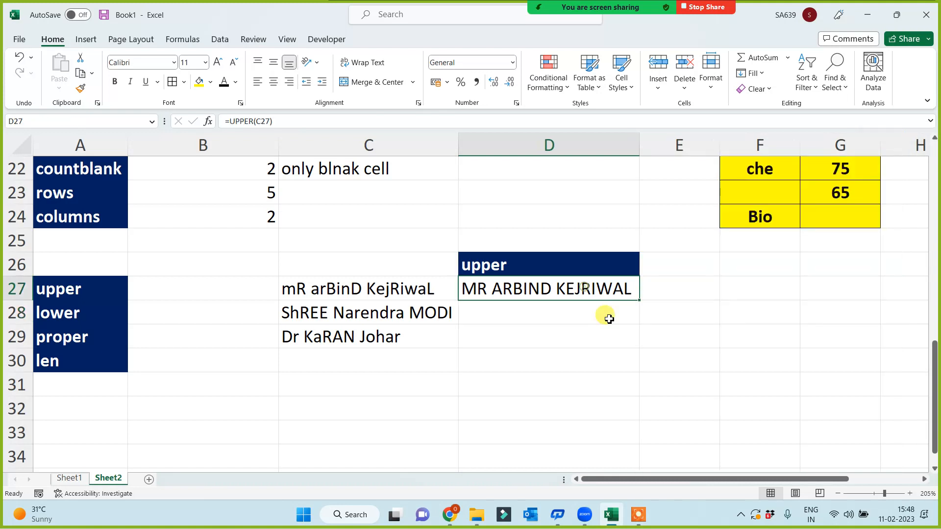
# - Fill the uppercase formula in D27 down to D29 and enter the heading "Lower" in E26
pyautogui.moveTo(639, 300); pyautogui.dragTo(631, 353)
pyautogui.click(668, 266)
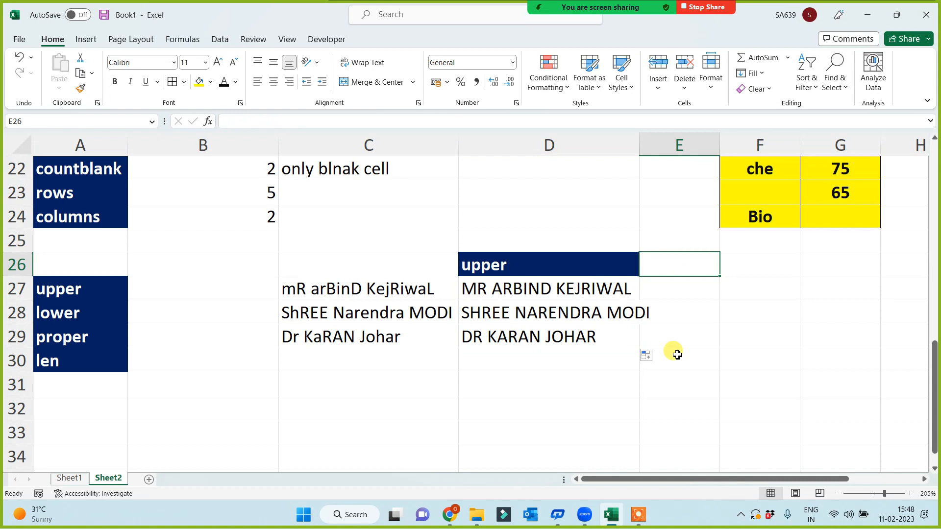
pyautogui.write('Lower')
# - Convert the name in C27 to small letters in E27 with the formula =lower(C27)
pyautogui.click(681, 287)
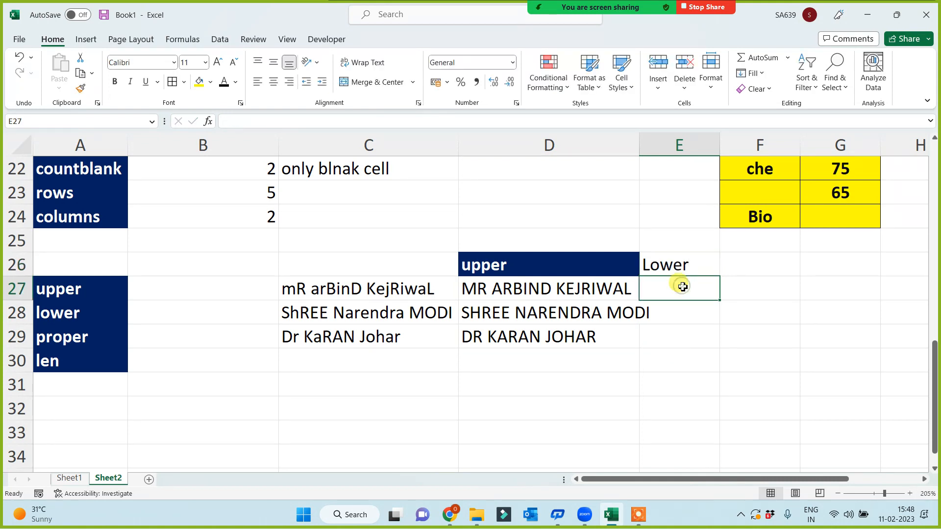
pyautogui.write('=lower(')
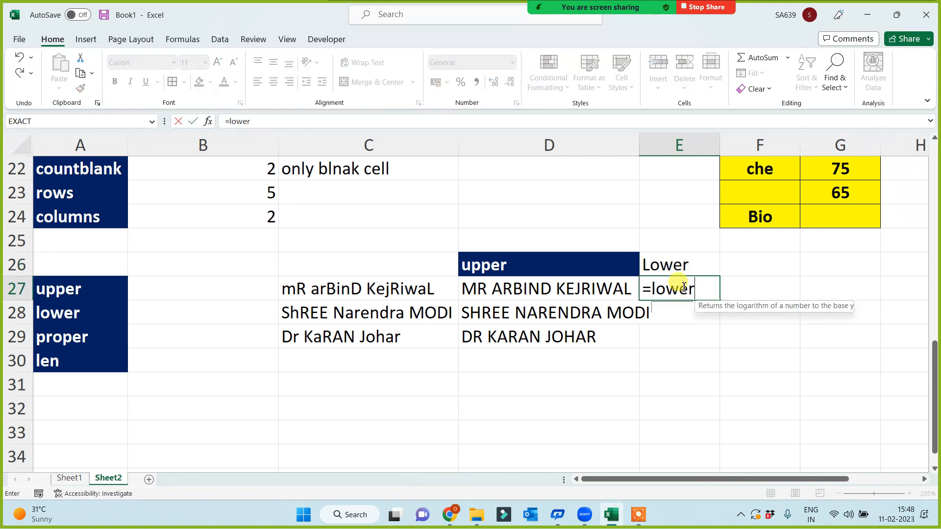
pyautogui.click(354, 288)
pyautogui.press('Return')
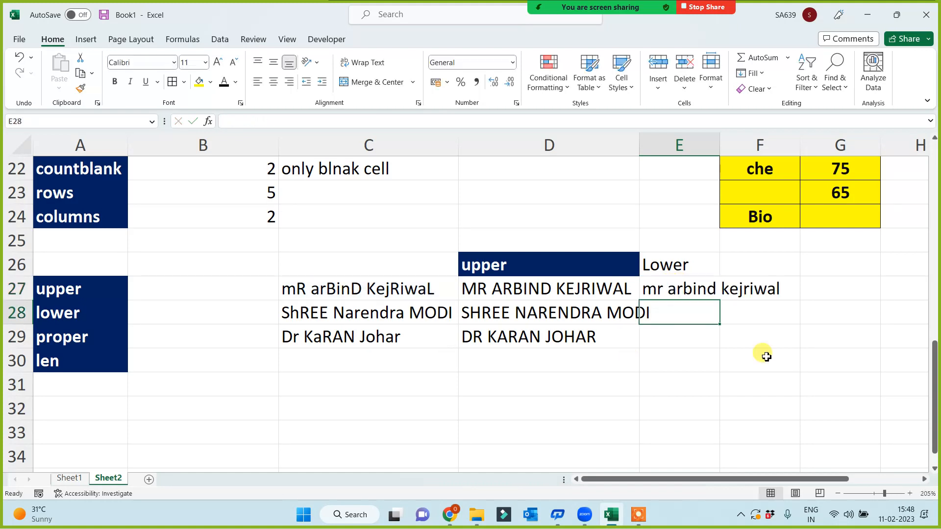
# - Fill the lowercase formula in E27 down to E29 and autofit column E to its contents
pyautogui.click(695, 289)
pyautogui.moveTo(720, 300); pyautogui.dragTo(714, 346)
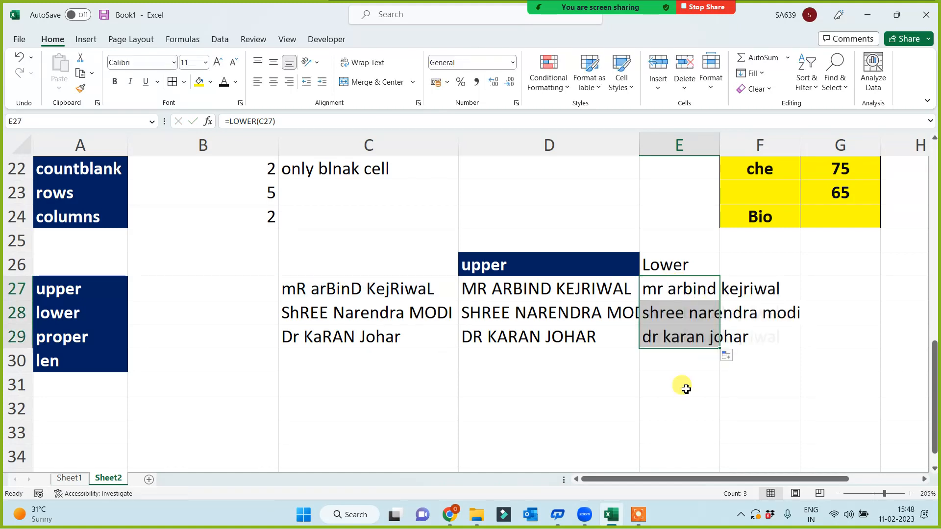
pyautogui.doubleClick(719, 144)
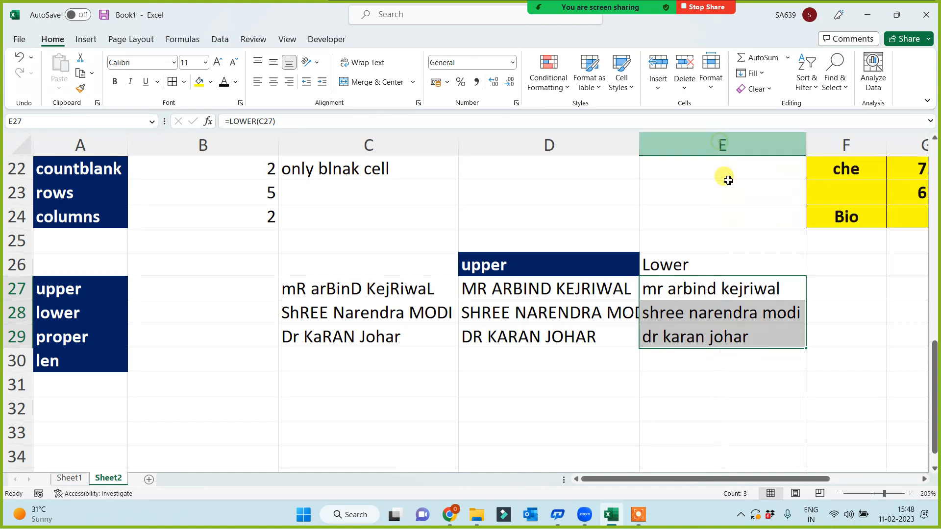
# - Widen column F to about 13.9 and enter the heading "Proper" in F26
pyautogui.scroll(-1, 249, 281)
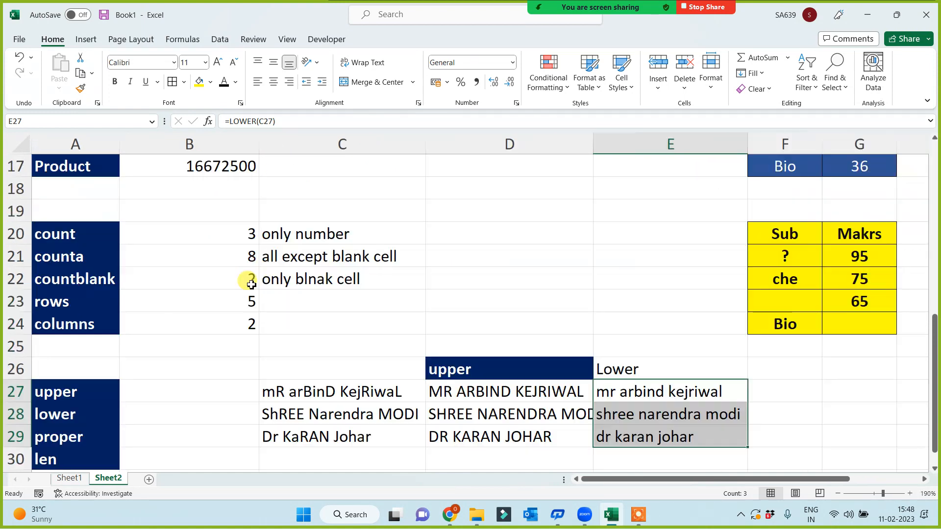
pyautogui.scroll(-2, 456, 353)
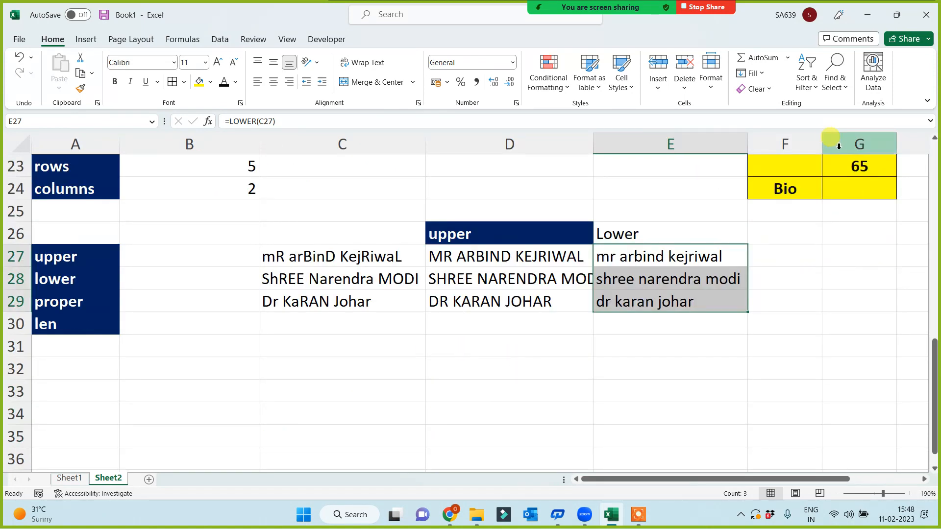
pyautogui.moveTo(823, 143); pyautogui.dragTo(874, 143)
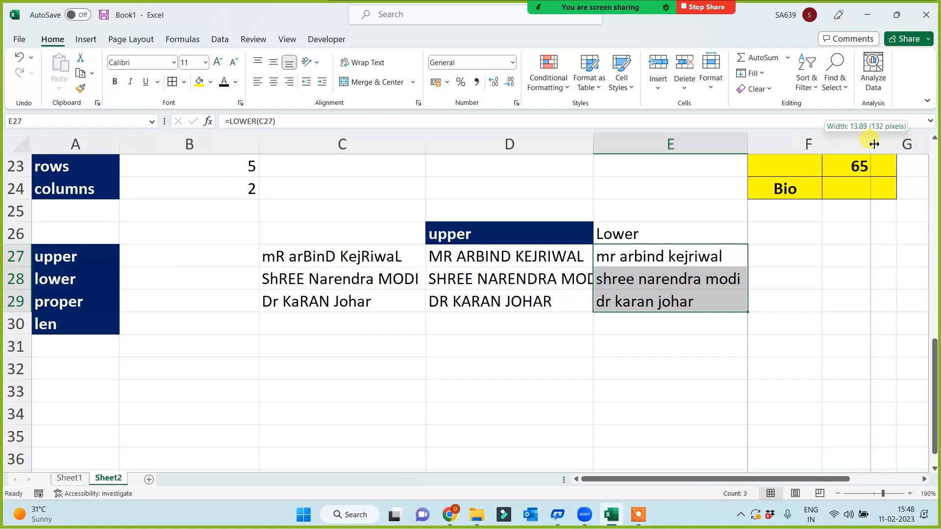
pyautogui.click(790, 234)
pyautogui.write('Proper')
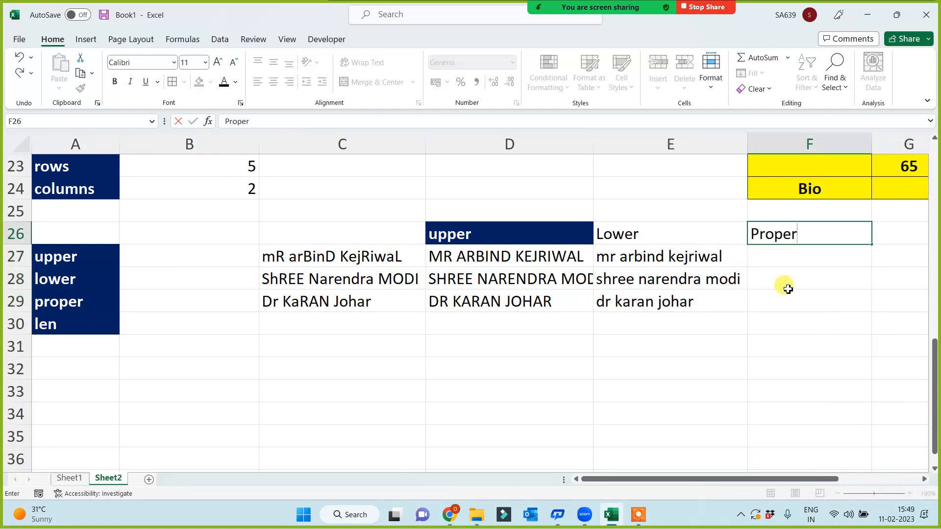
pyautogui.press('Return')
# - Convert the name in C27 to proper case in F27 with the formula =proper(C27)
pyautogui.write('=')
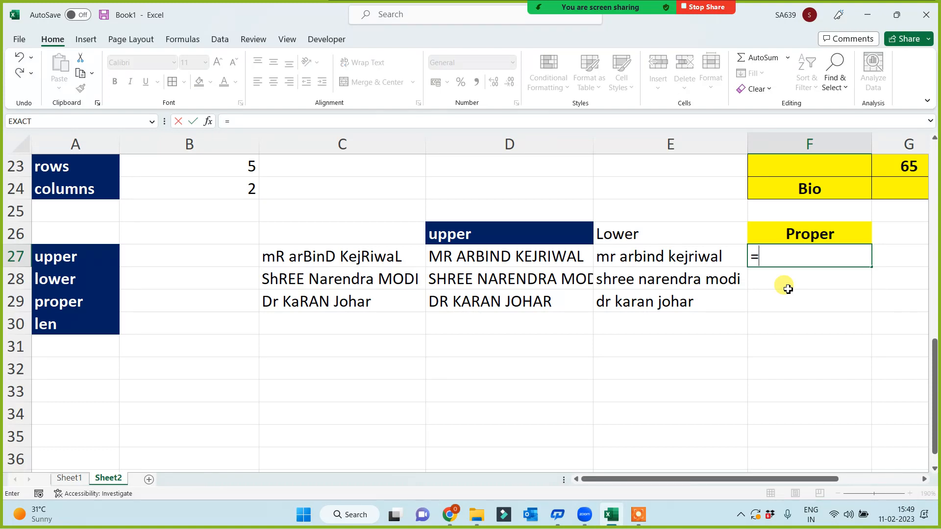
pyautogui.write('proper(')
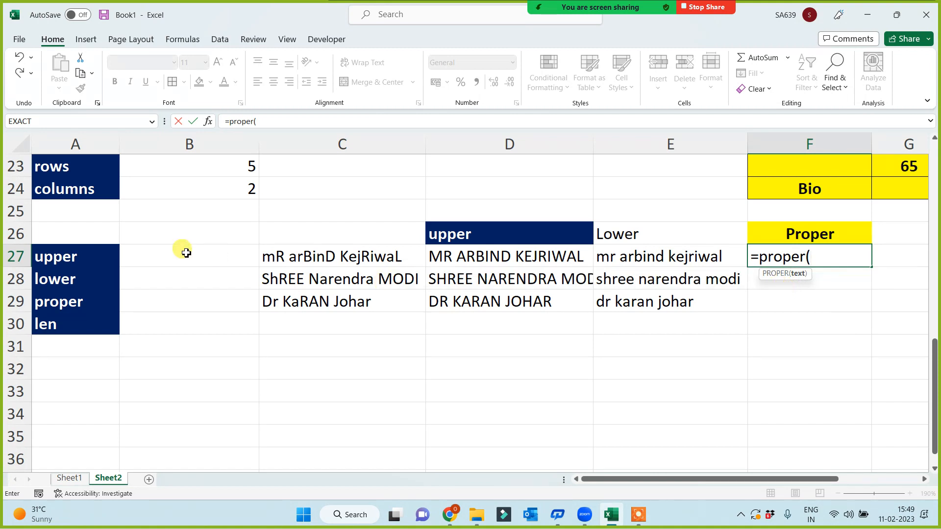
pyautogui.click(100, 259)
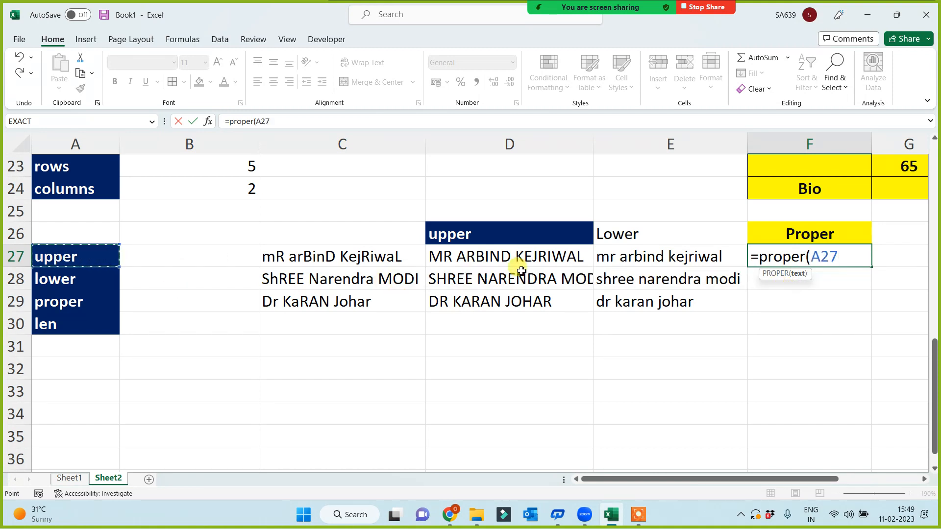
pyautogui.click(379, 264)
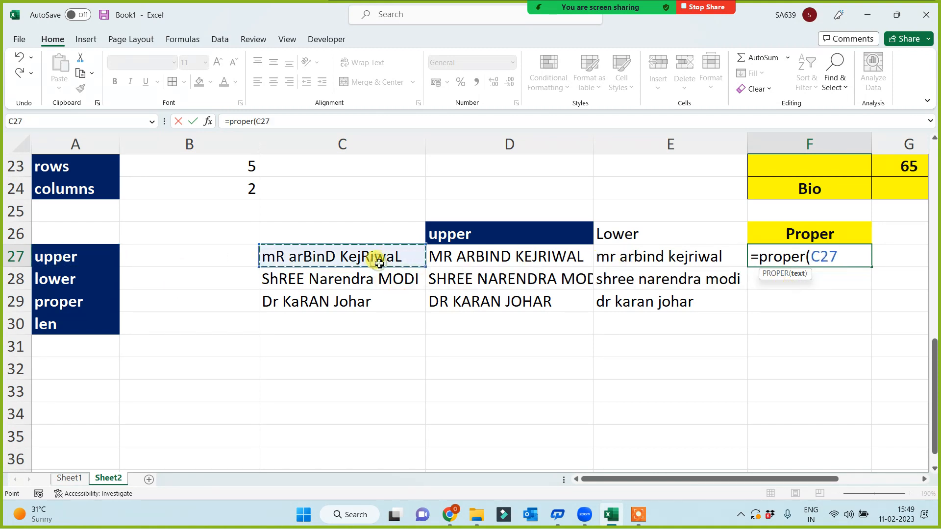
pyautogui.press('Return')
# - Fill the proper-case formula in F27 down to F29 and widen column F to fit the names
pyautogui.click(801, 263)
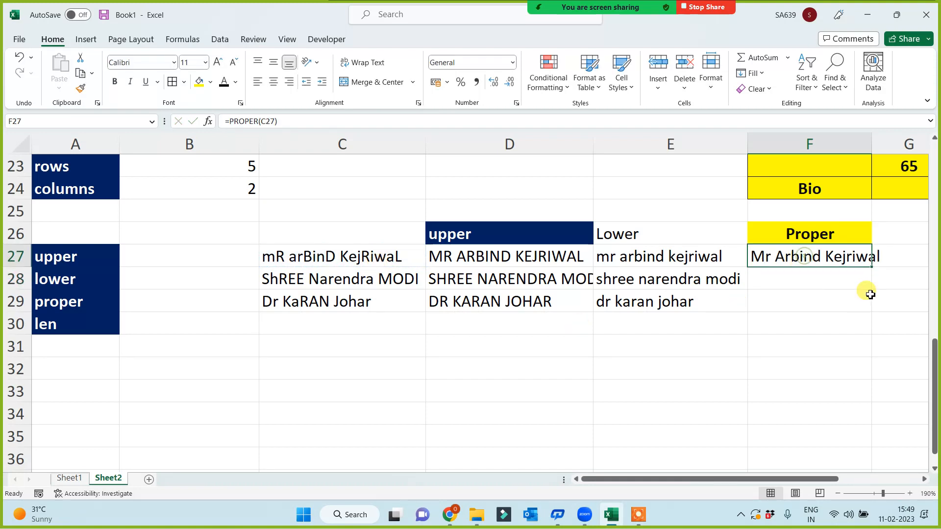
pyautogui.moveTo(871, 267); pyautogui.dragTo(868, 311)
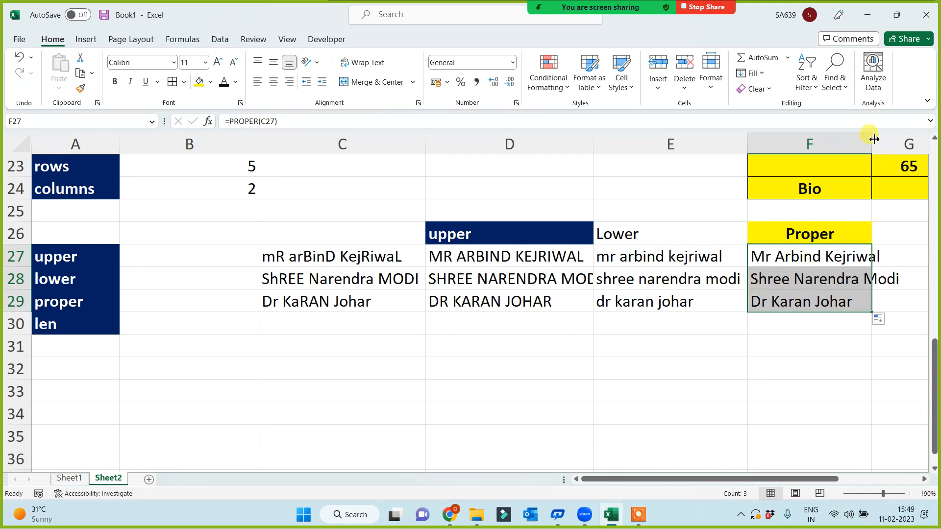
pyautogui.moveTo(871, 139); pyautogui.dragTo(911, 140)
pyautogui.click(666, 361)
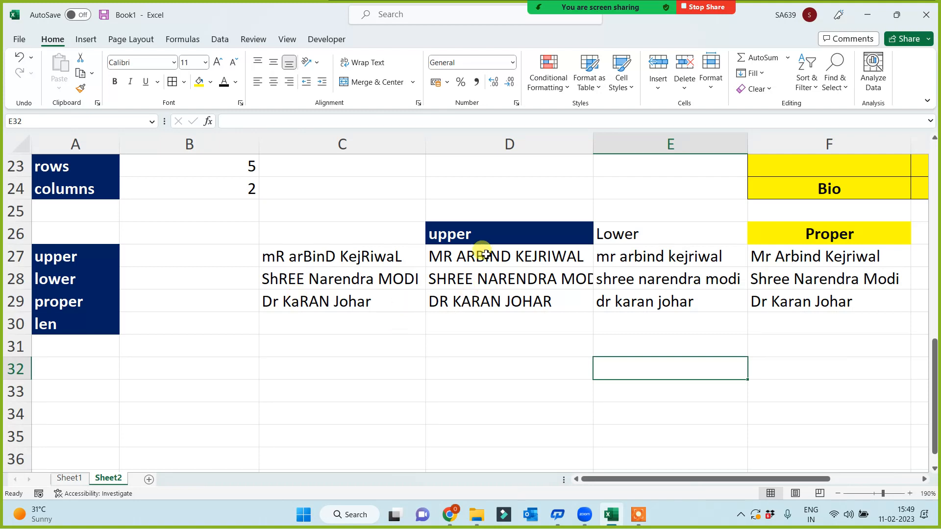
# - Enter the heading "Len" in B26, beside the column of sample names
pyautogui.click(223, 239)
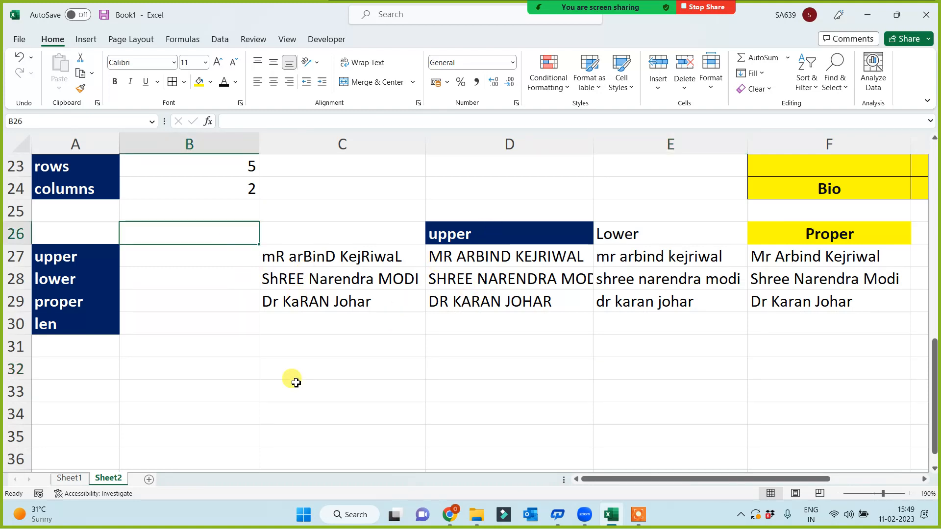
pyautogui.write('Len')
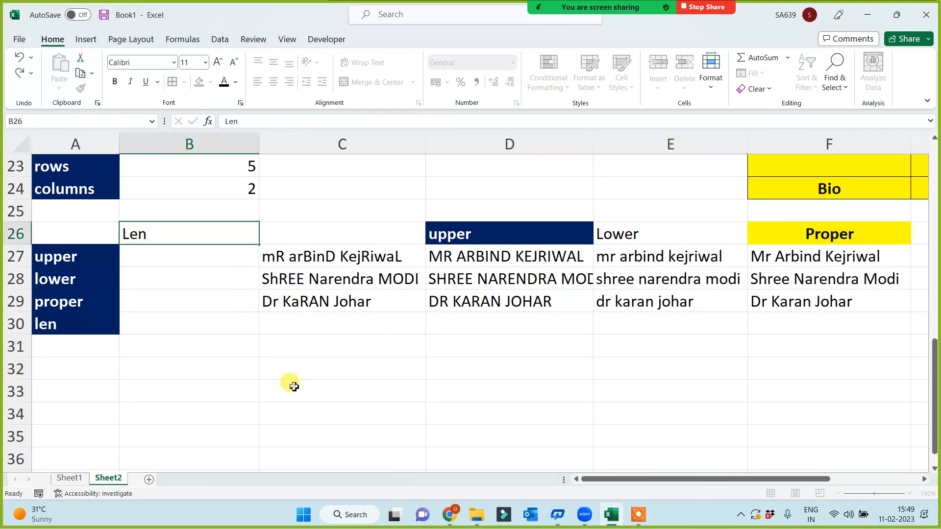
pyautogui.click(295, 383)
pyautogui.click(311, 256)
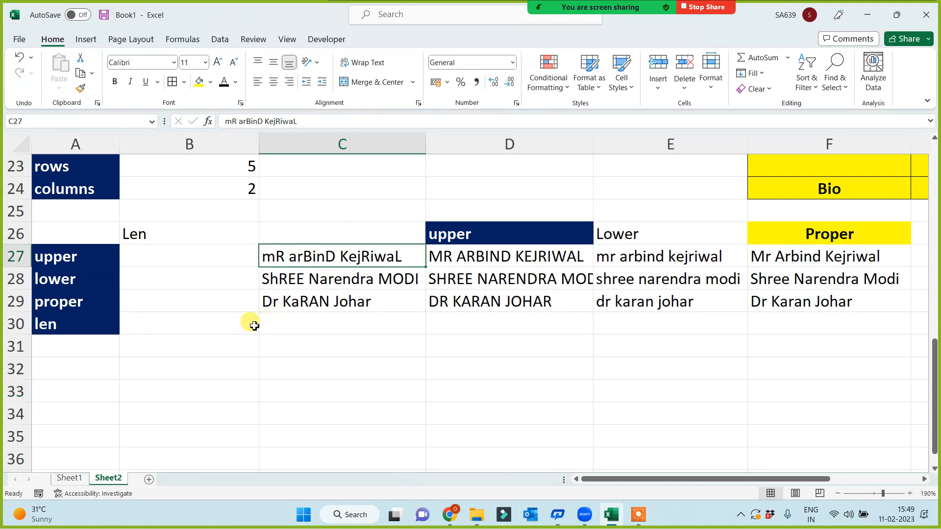
# - Count the characters of the name in C27 in B27 with the formula =len(C27)
pyautogui.click(202, 260)
pyautogui.write('=len')
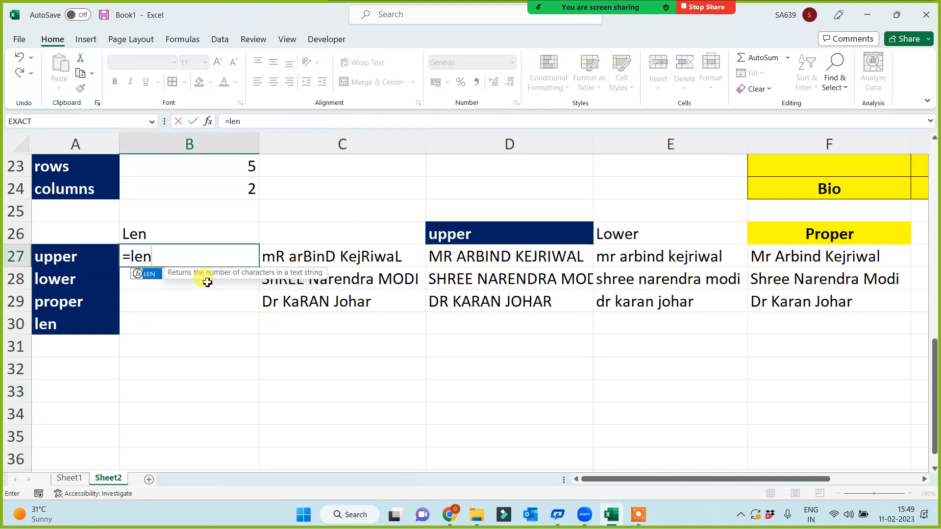
pyautogui.write('(')
pyautogui.click(304, 256)
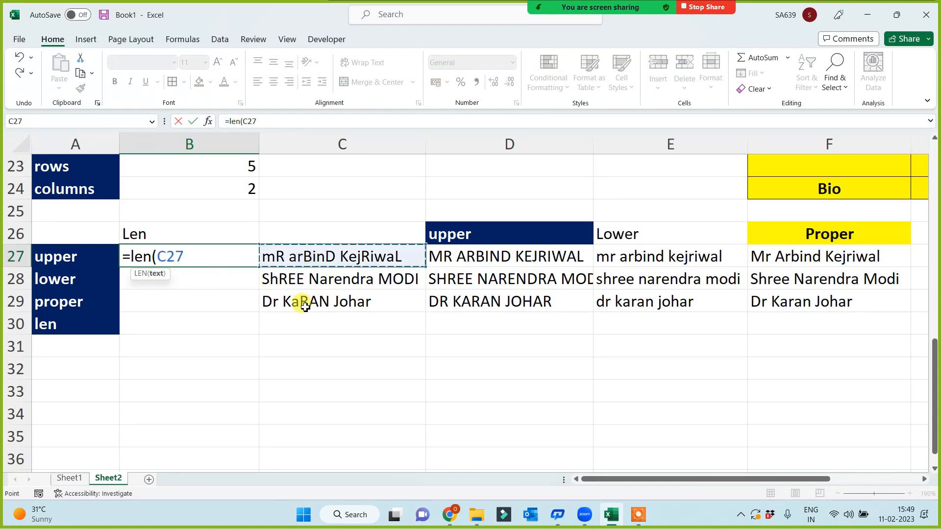
pyautogui.press('Return')
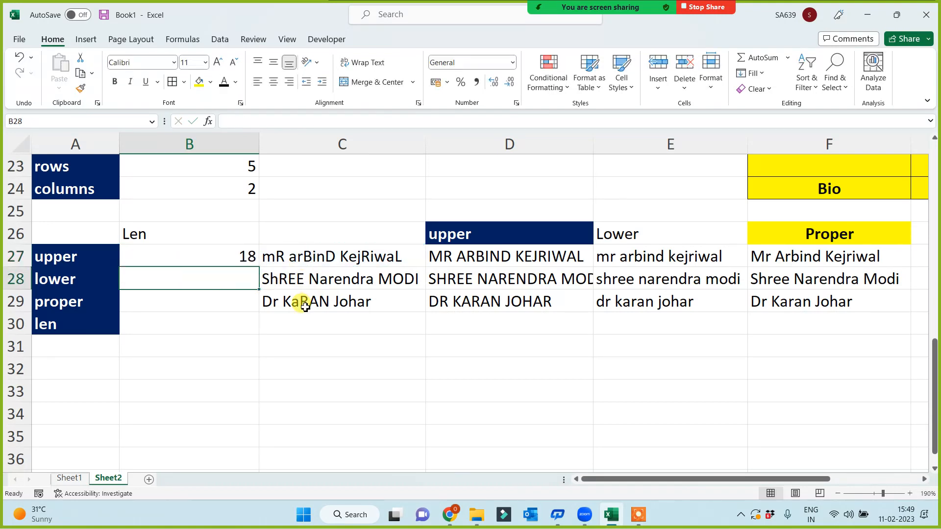
# - Copy the LEN formula from B27 down into B28 and B29 for the other two names
pyautogui.hotkey('ctrl', 'd')
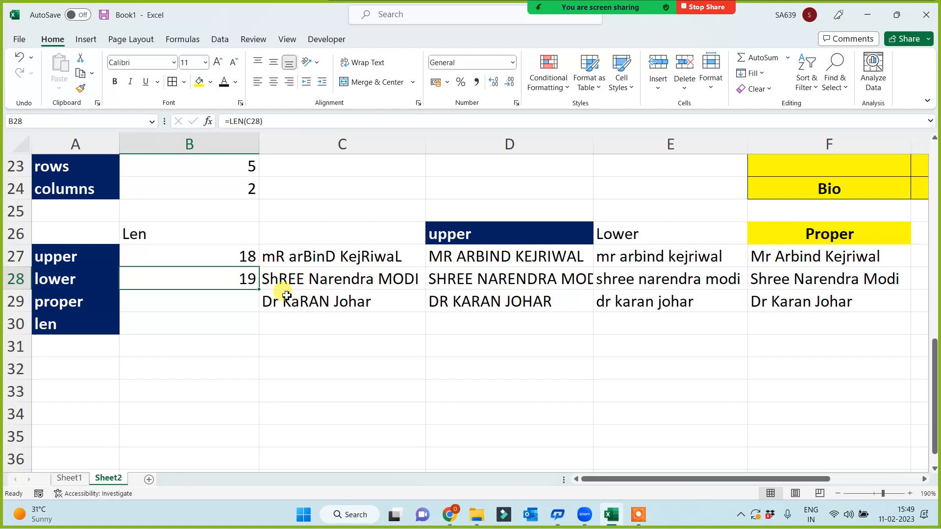
pyautogui.click(245, 303)
pyautogui.hotkey('ctrl', 'd')
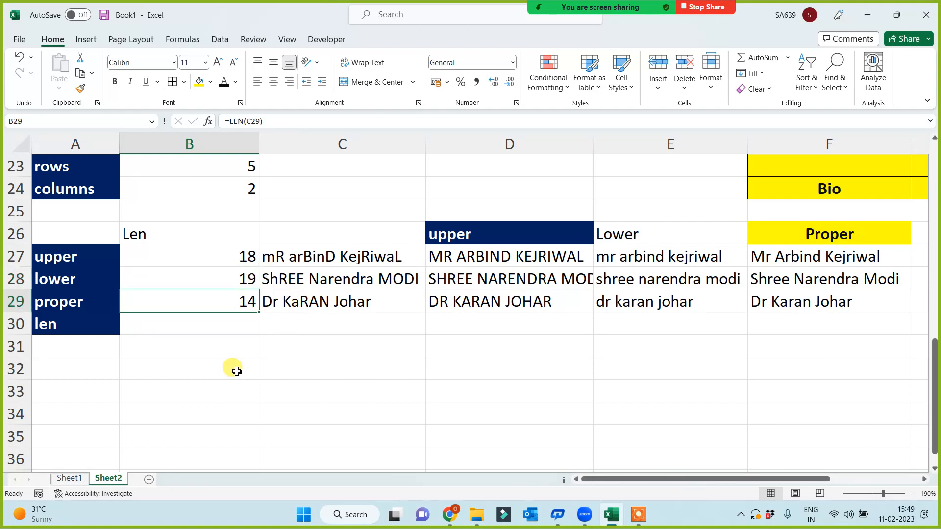
pyautogui.click(496, 325)
# - Enter the sample text "ram" in C30 and copy the LEN formula down into B30
pyautogui.click(332, 326)
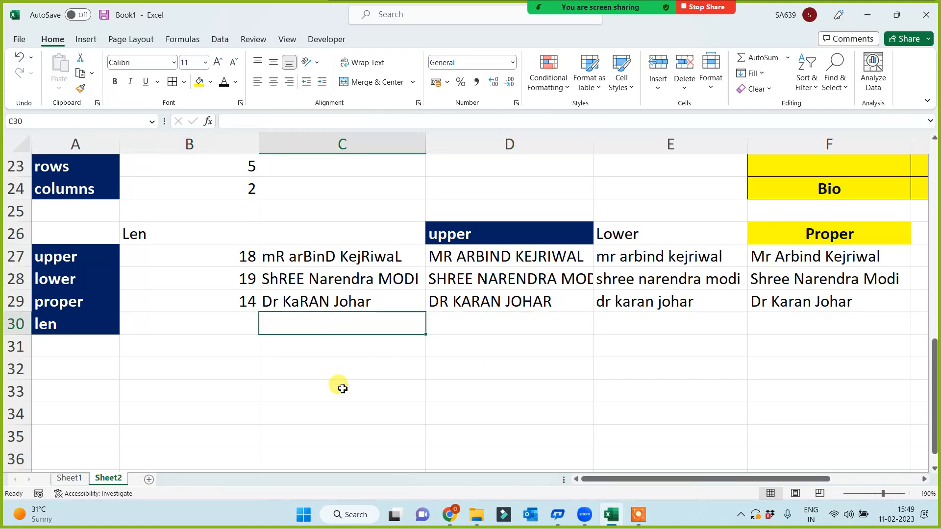
pyautogui.write('ram')
pyautogui.click(342, 389)
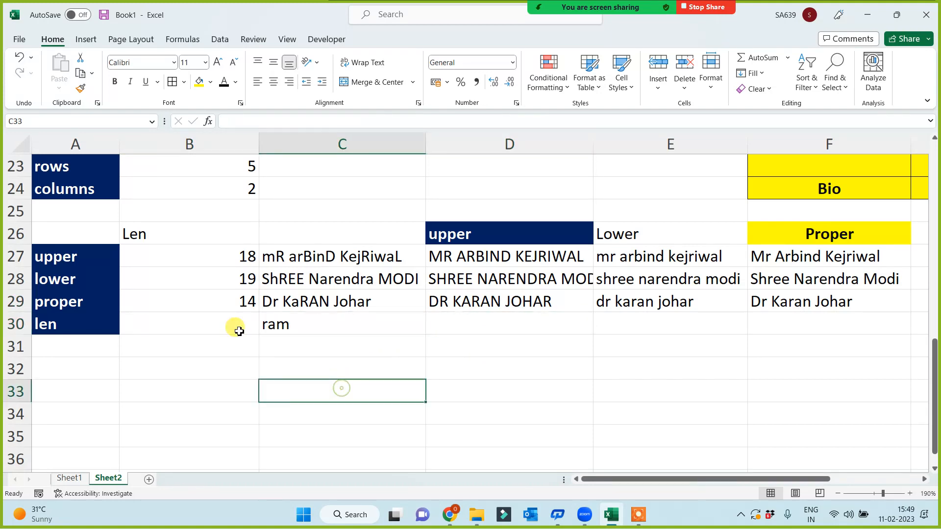
pyautogui.click(239, 331)
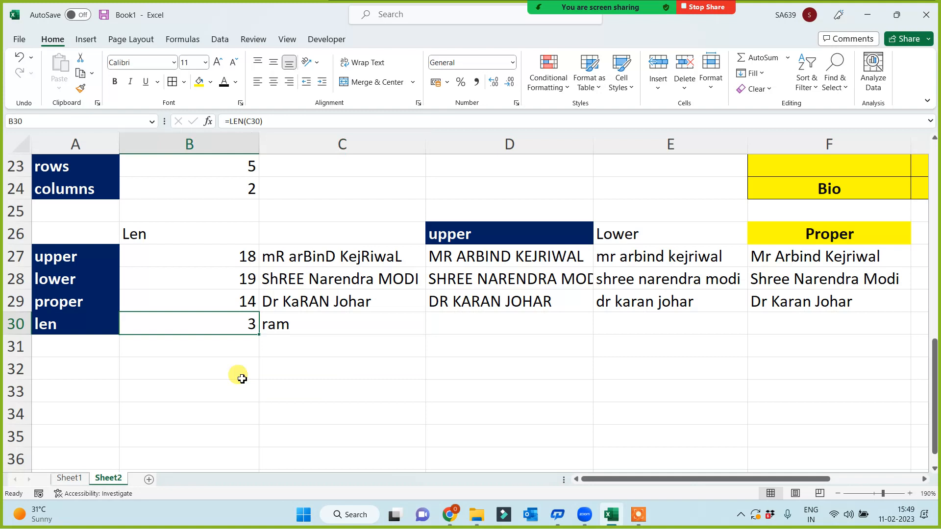
# - Extend the sample text in C30 to "ram ji" to test how LEN treats a space
pyautogui.doubleClick(314, 324)
pyautogui.write('ji')
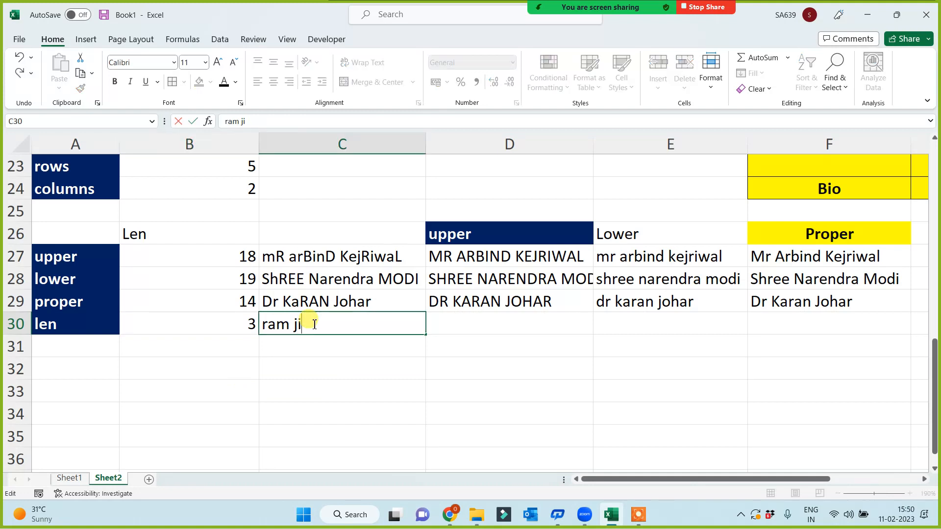
pyautogui.click(279, 374)
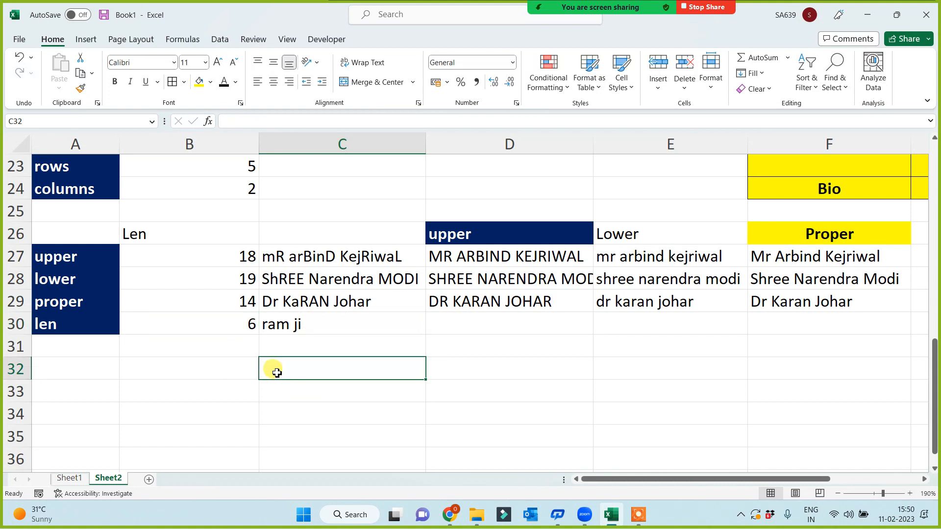
pyautogui.click(255, 275)
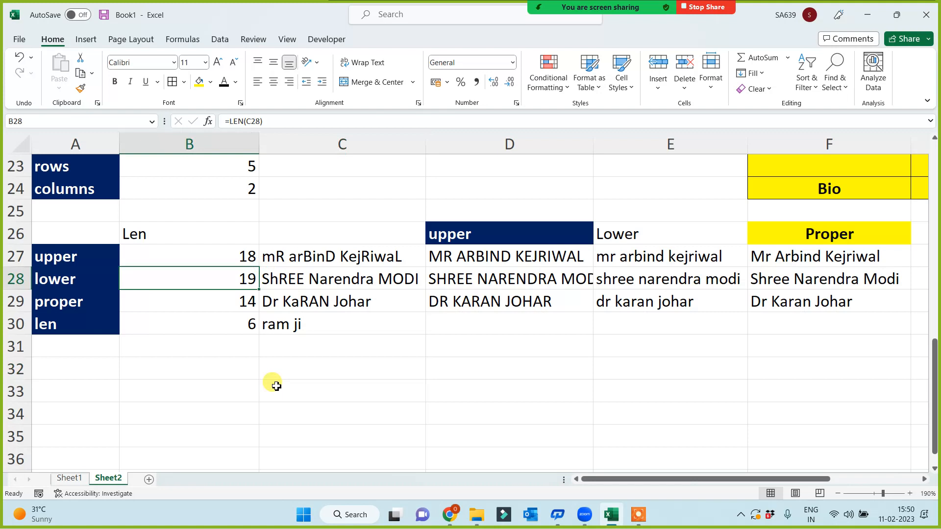
# - Append "@" and then "23" to the sample text in C30 so it reads "ram ji@23"
pyautogui.doubleClick(319, 327)
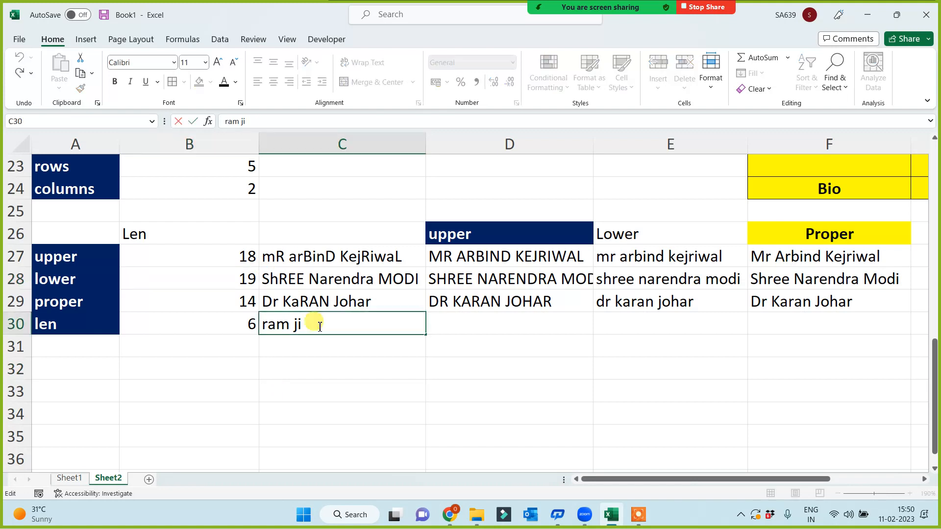
pyautogui.write('@')
pyautogui.press('Return')
pyautogui.doubleClick(331, 325)
pyautogui.write('23')
pyautogui.press('Return')
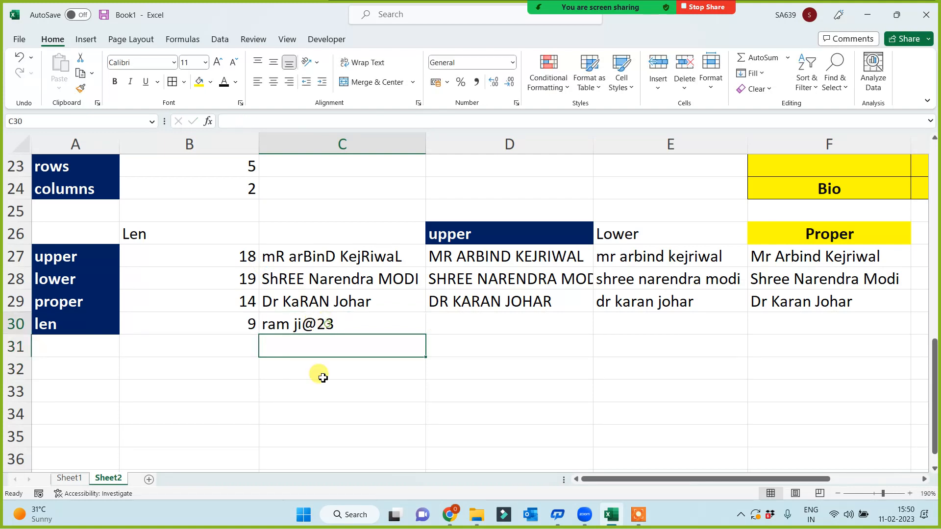
pyautogui.press('Up')
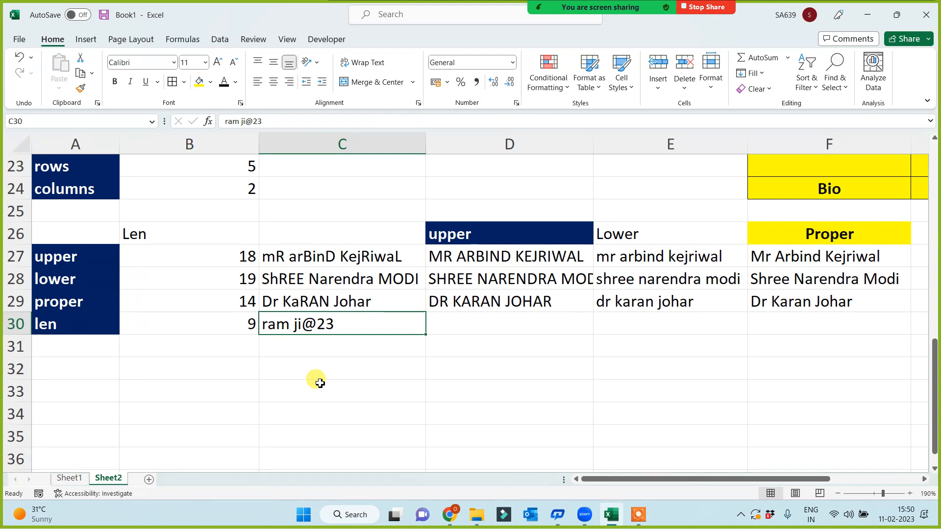
pyautogui.click(254, 387)
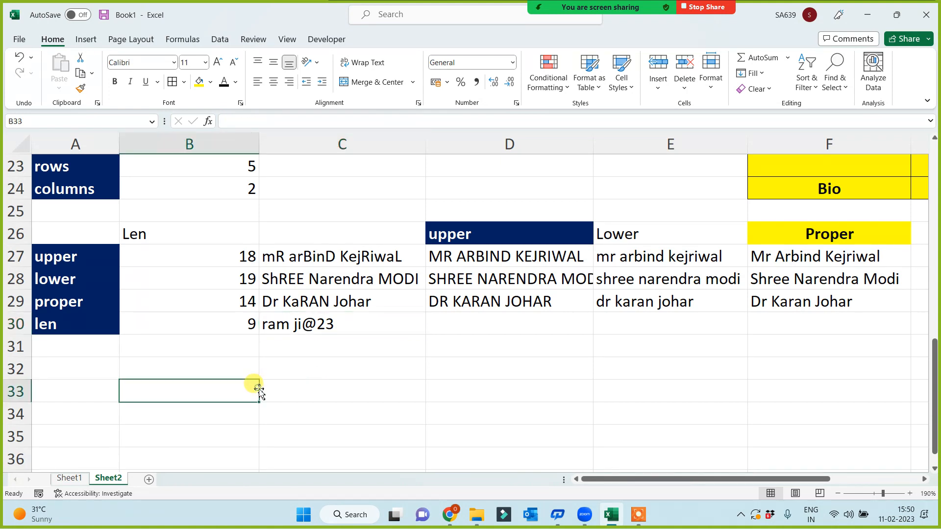
pyautogui.moveTo(94, 271); pyautogui.dragTo(76, 318)
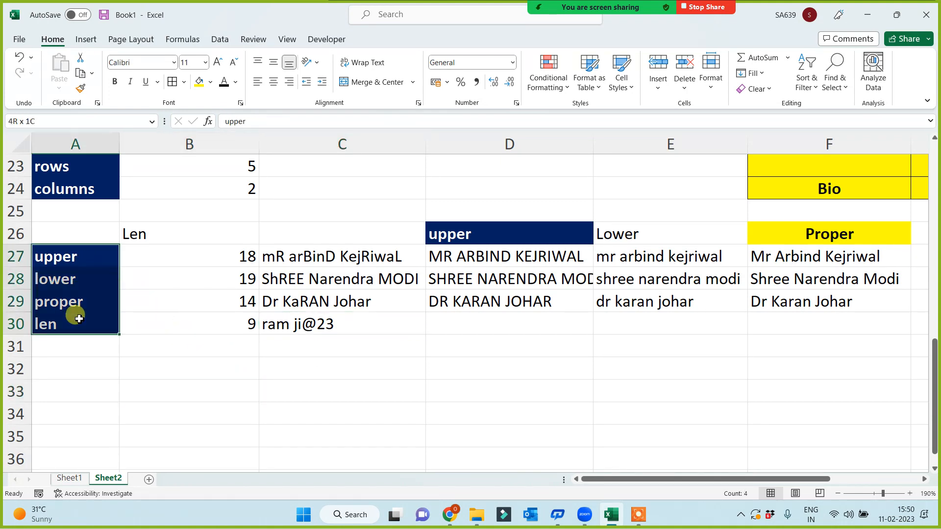
pyautogui.click(83, 365)
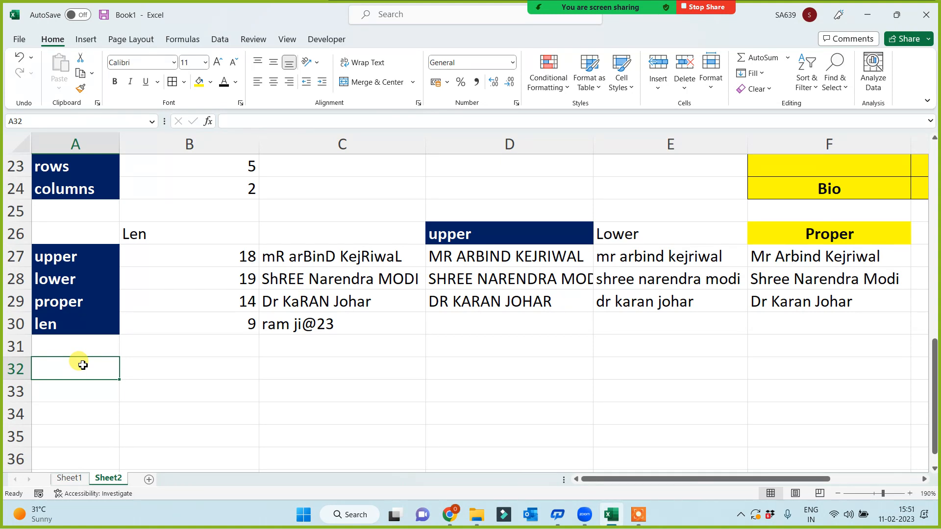
pyautogui.click(81, 143)
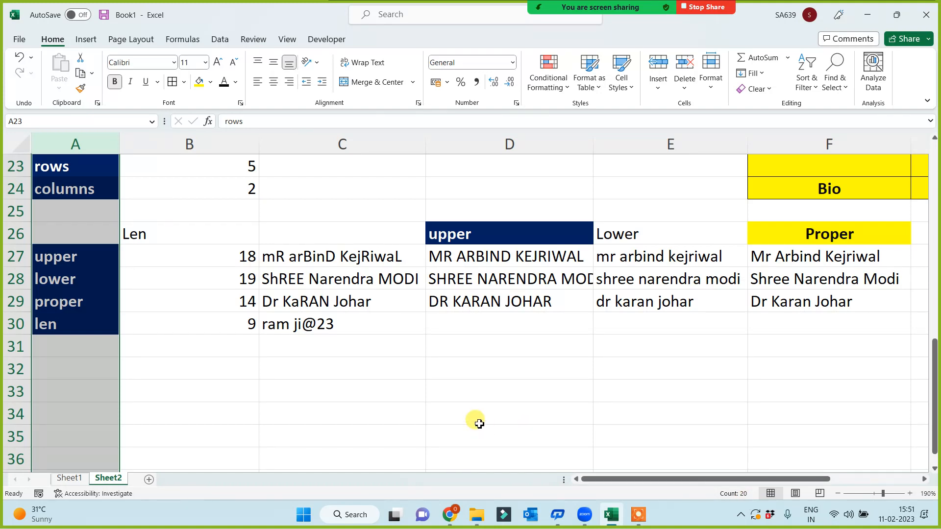
pyautogui.click(245, 391)
# - Enter the label "Randbetween" in A33 and widen column A so the whole label fits
pyautogui.click(109, 384)
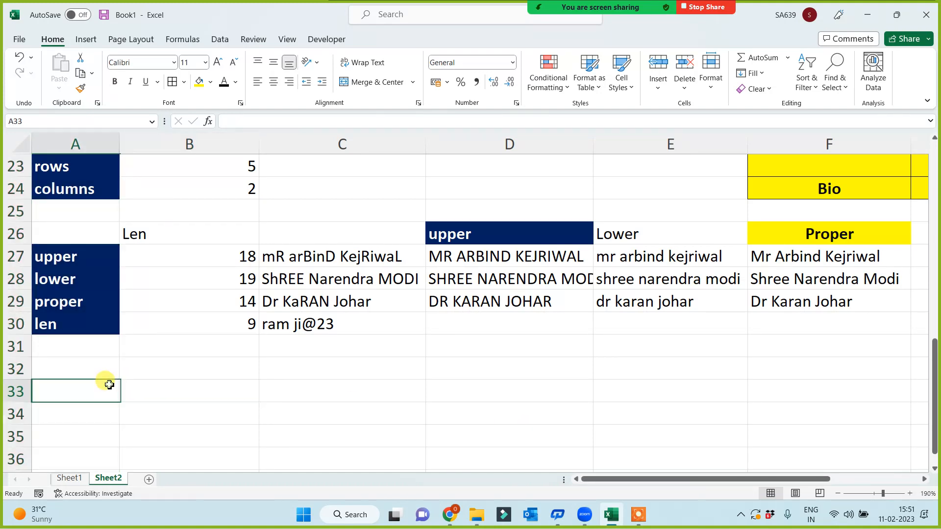
pyautogui.scroll(-2, 185, 378)
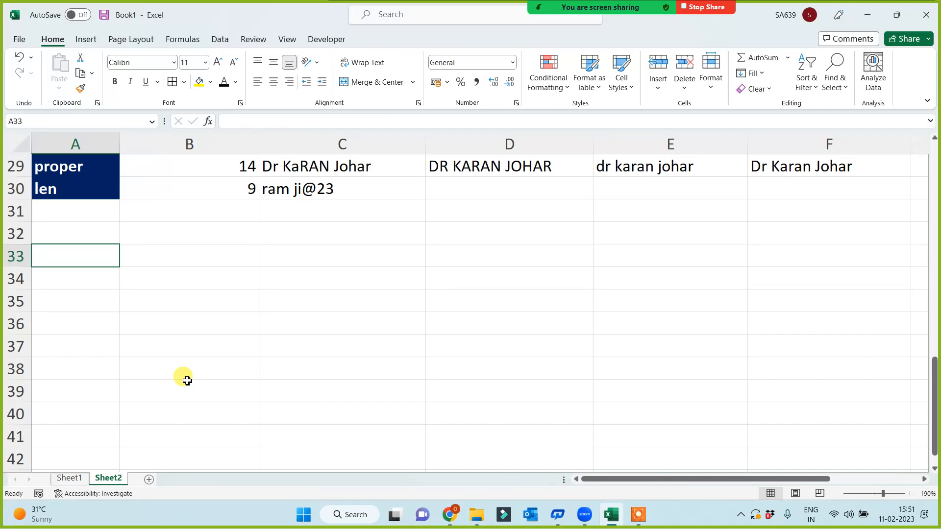
pyautogui.write('RAndbetween')
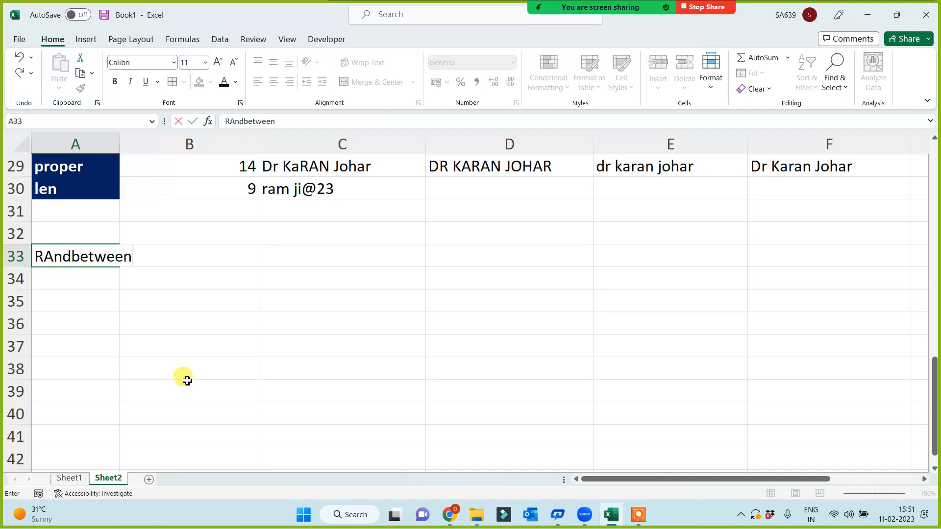
pyautogui.click(188, 380)
pyautogui.moveTo(119, 143); pyautogui.dragTo(149, 143)
pyautogui.click(249, 254)
pyautogui.click(361, 261)
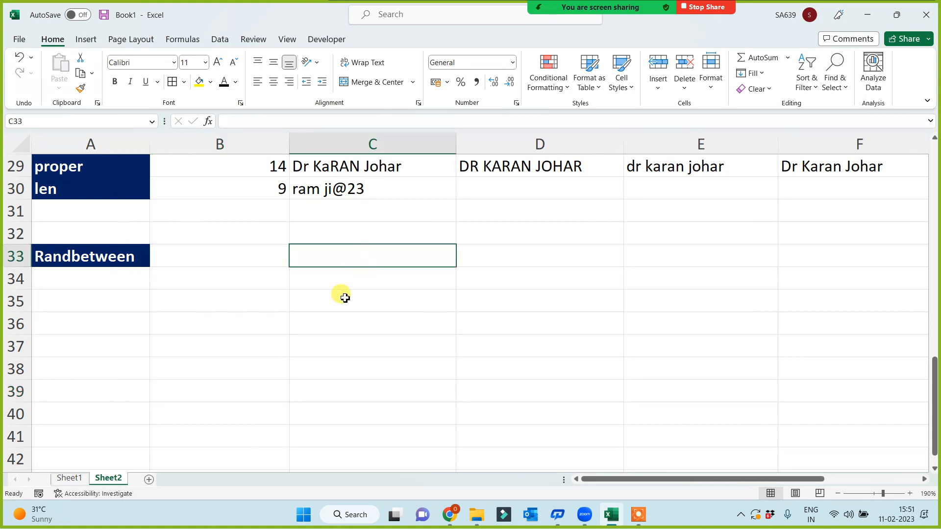
# - Add a new worksheet and apply borders to all cells of B2:J15
pyautogui.click(149, 479)
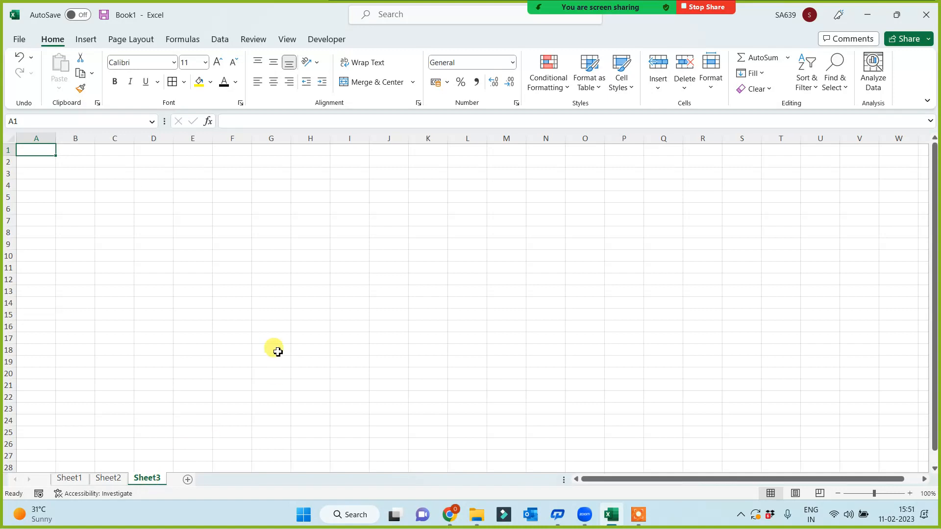
pyautogui.scroll(3, 273, 346)
pyautogui.moveTo(93, 171); pyautogui.dragTo(586, 398)
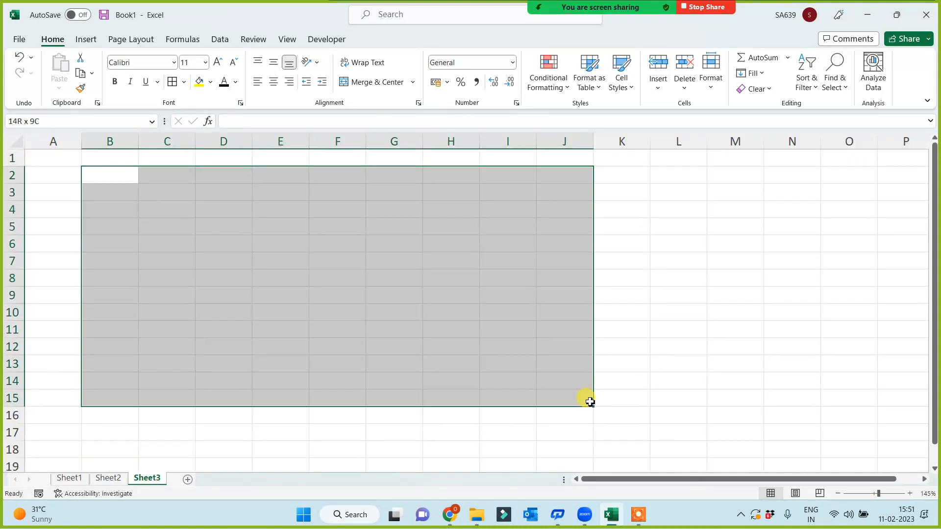
pyautogui.click(174, 82)
# - Enter the sample numbers 965656 in B2 and 353561 in B3 manually
pyautogui.click(109, 174)
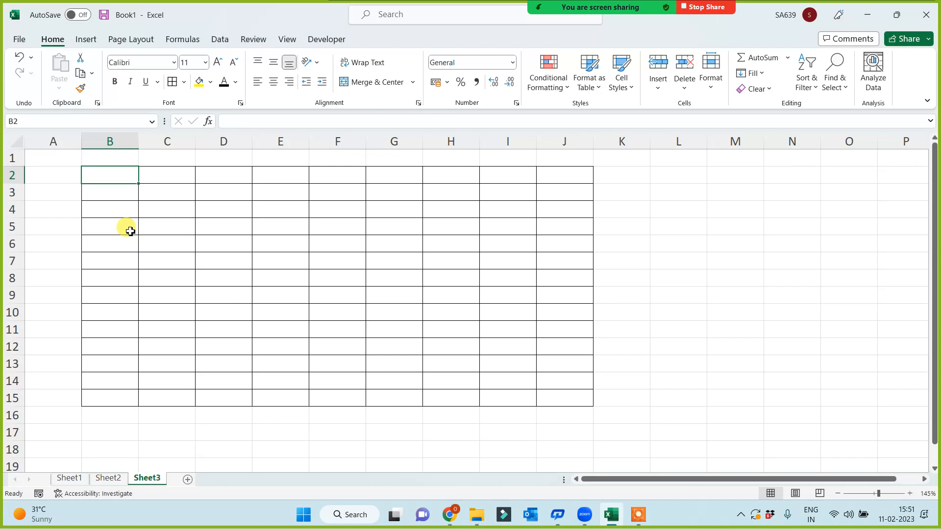
pyautogui.write('965656')
pyautogui.press('Return')
pyautogui.write('353')
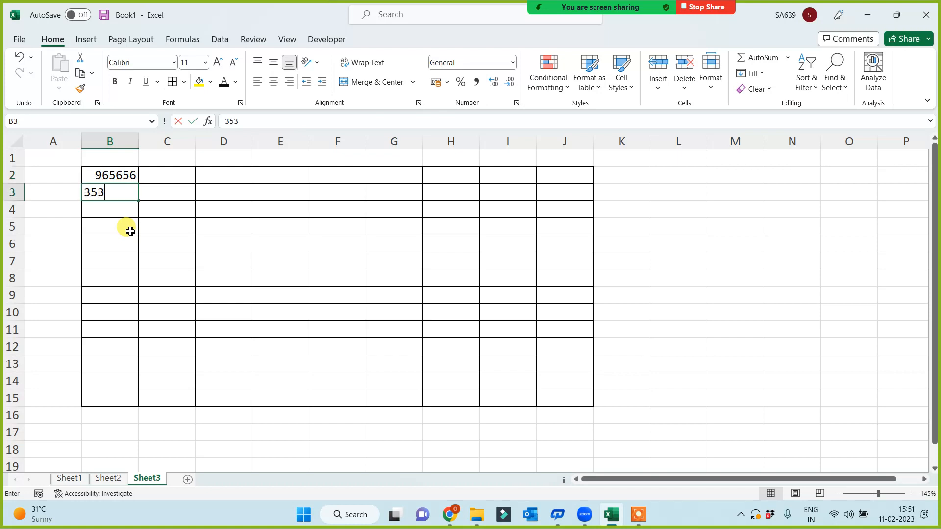
pyautogui.write('56')
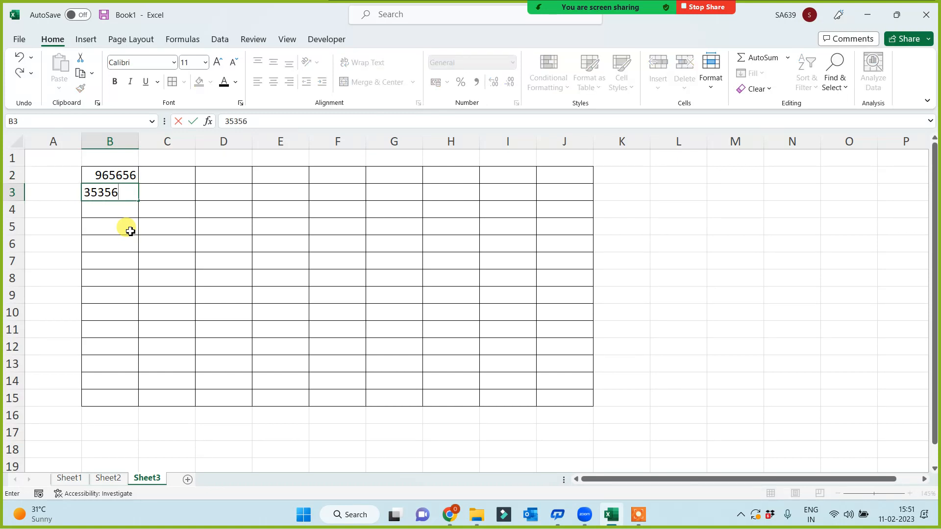
pyautogui.write('1')
pyautogui.press('Return')
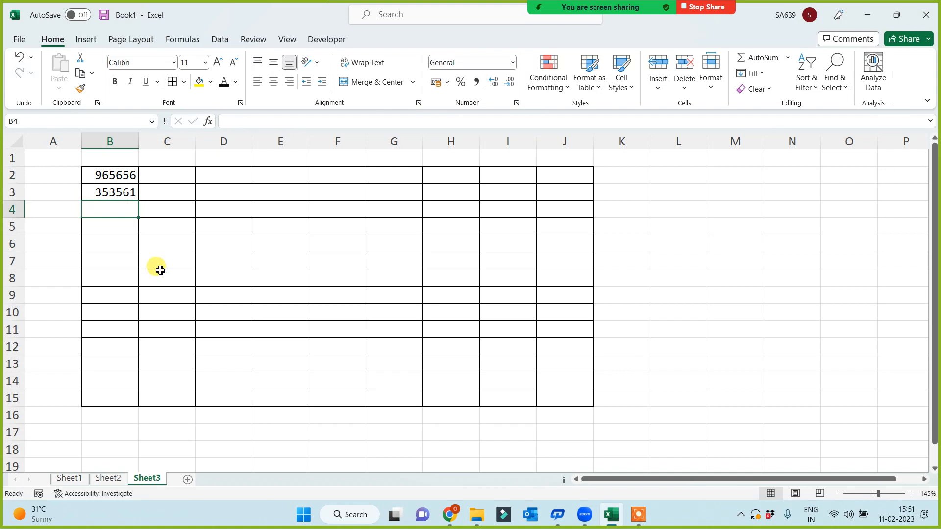
pyautogui.click(639, 515)
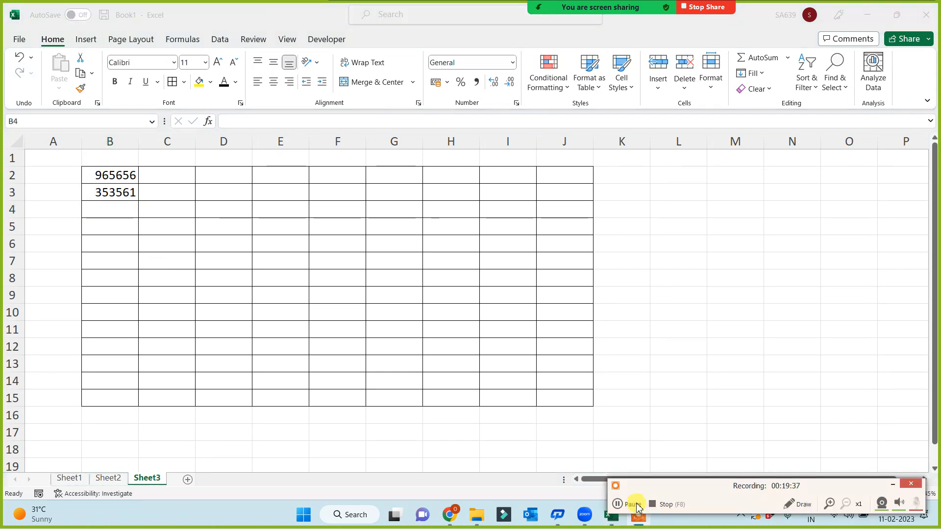
pyautogui.click(893, 485)
pyautogui.click(209, 276)
# - Clear the contents of the bordered range B2:J15
pyautogui.moveTo(115, 176); pyautogui.dragTo(546, 395)
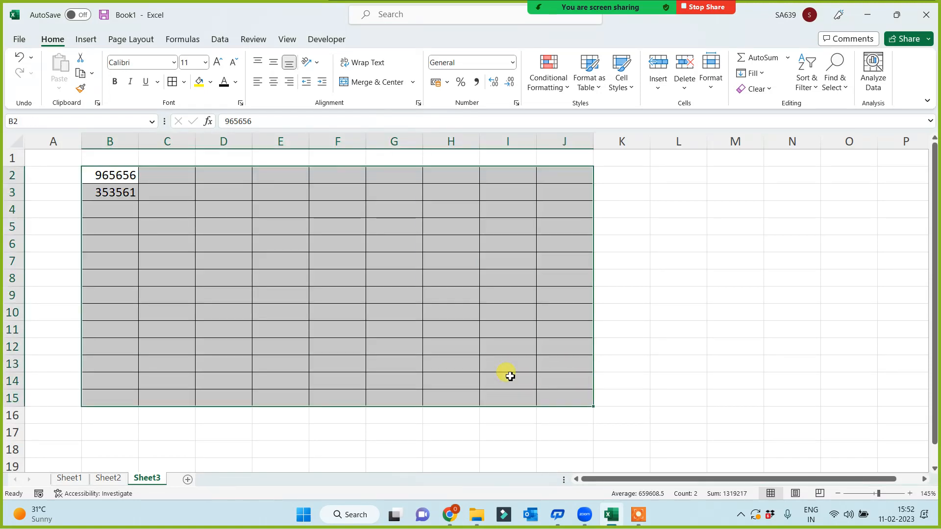
pyautogui.press('Delete')
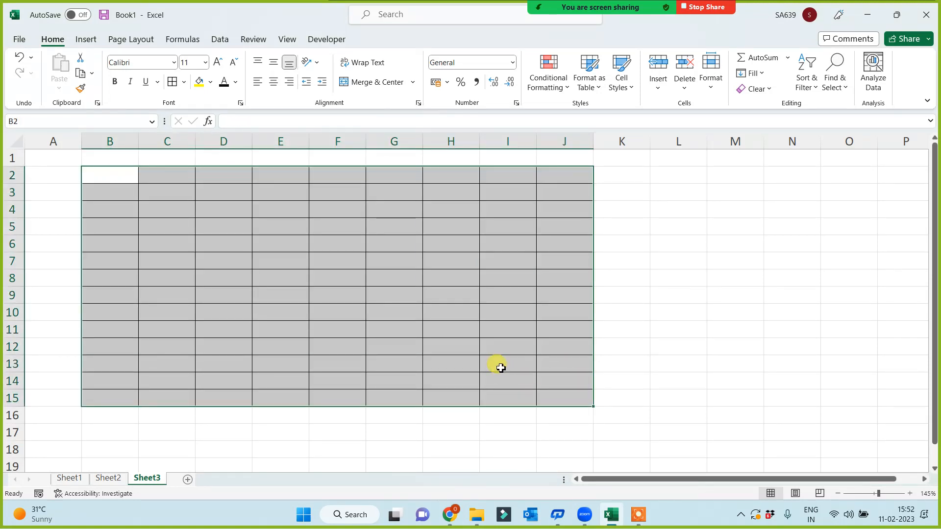
pyautogui.click(388, 323)
# - Enter the formula =RANDBETWEEN(100000,1000000) in B2
pyautogui.click(126, 177)
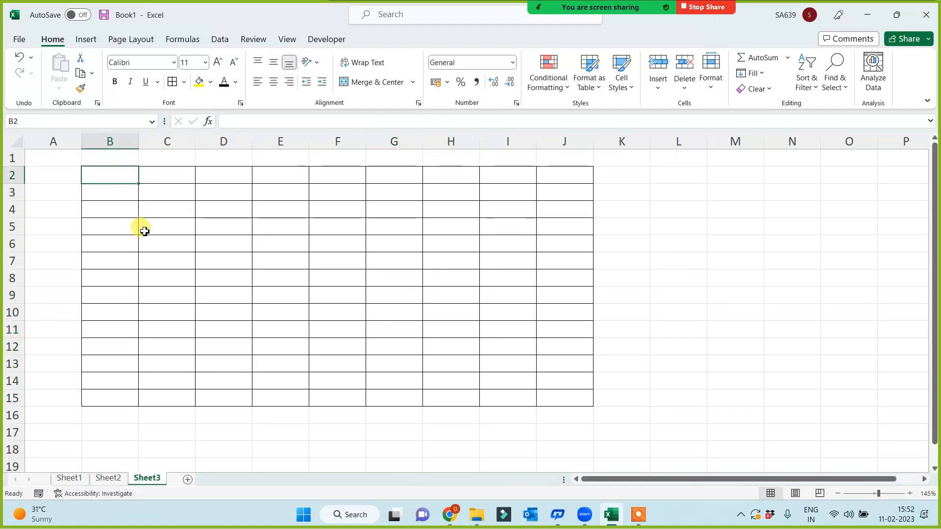
pyautogui.write('=rand')
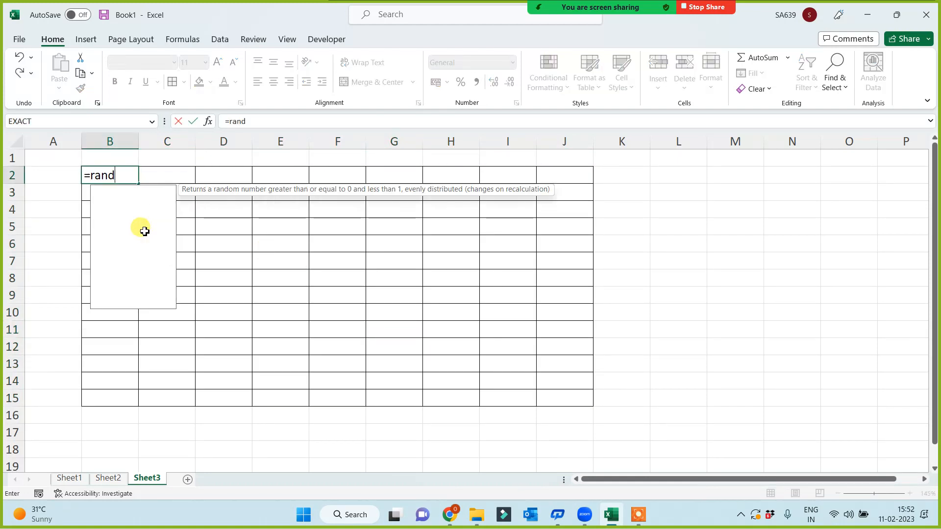
pyautogui.press('Down')
pyautogui.press('Down')
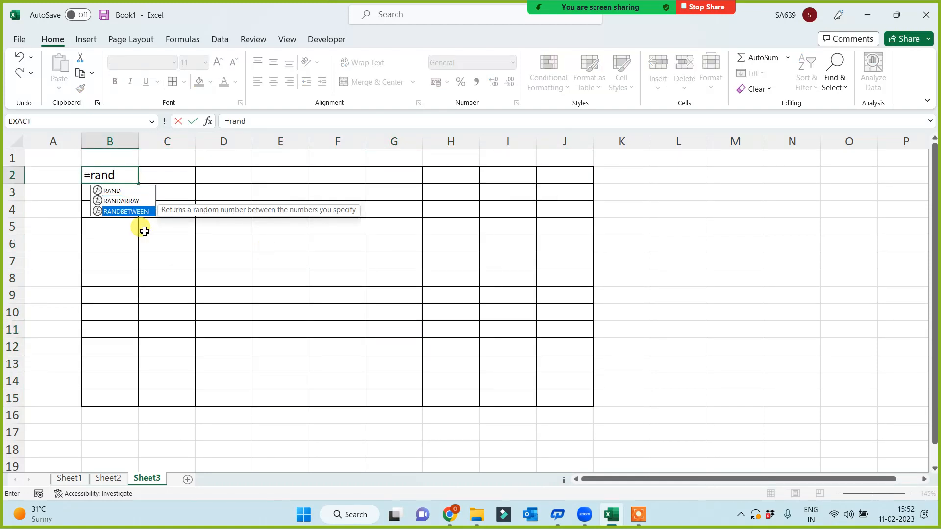
pyautogui.press('Tab')
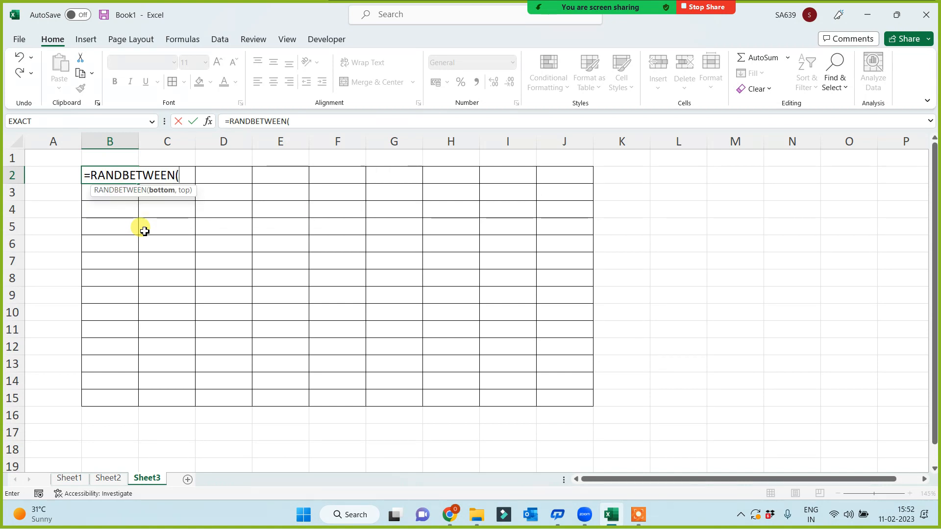
pyautogui.write('1000')
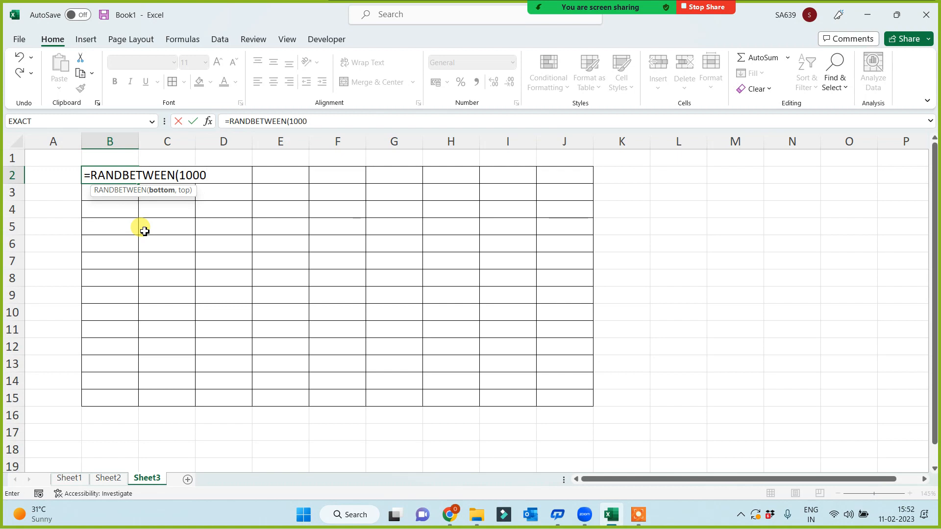
pyautogui.write('00,100000')
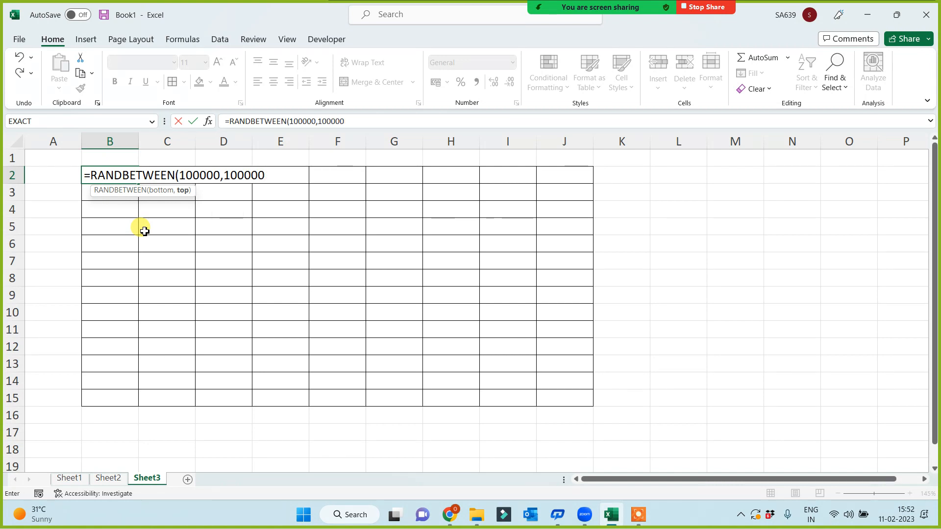
pyautogui.write('0)')
pyautogui.press('Return')
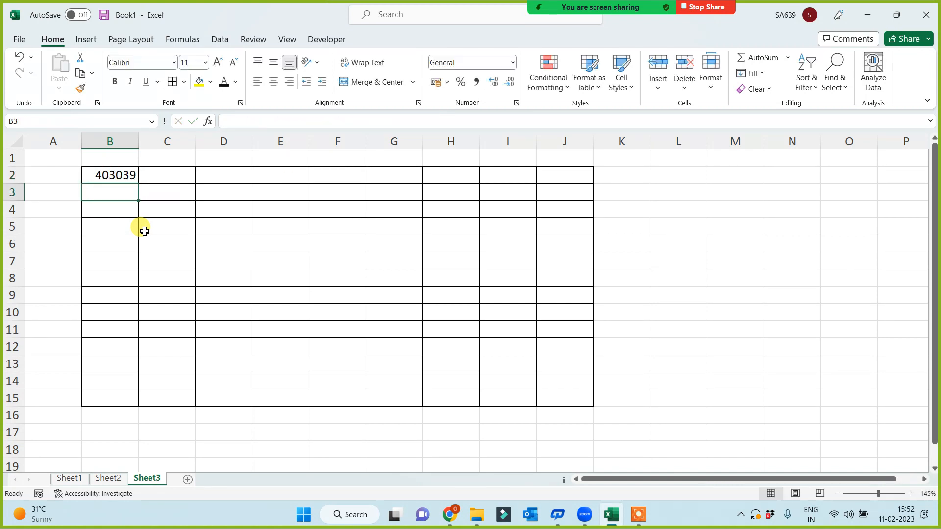
# - Fill the RANDBETWEEN formula from B2 across and down the bordered range to J15
pyautogui.press('Up')
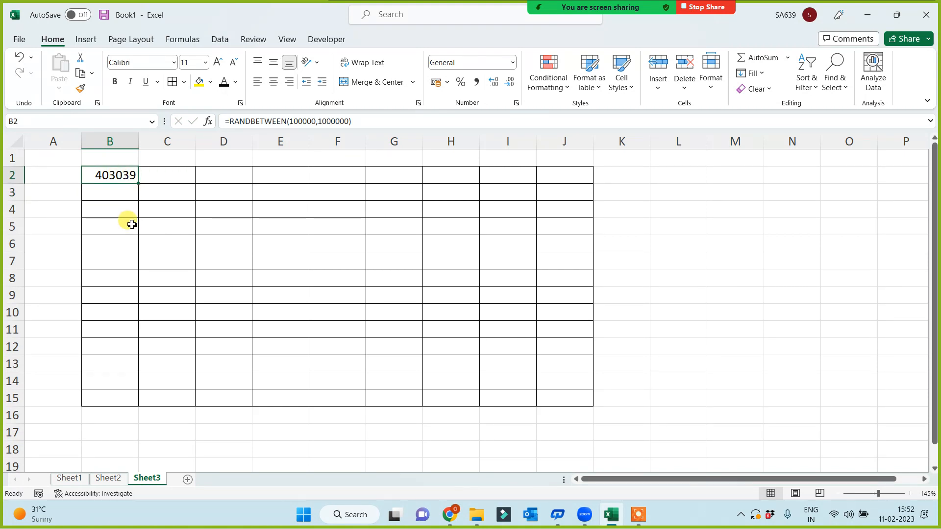
pyautogui.moveTo(140, 184); pyautogui.dragTo(576, 405)
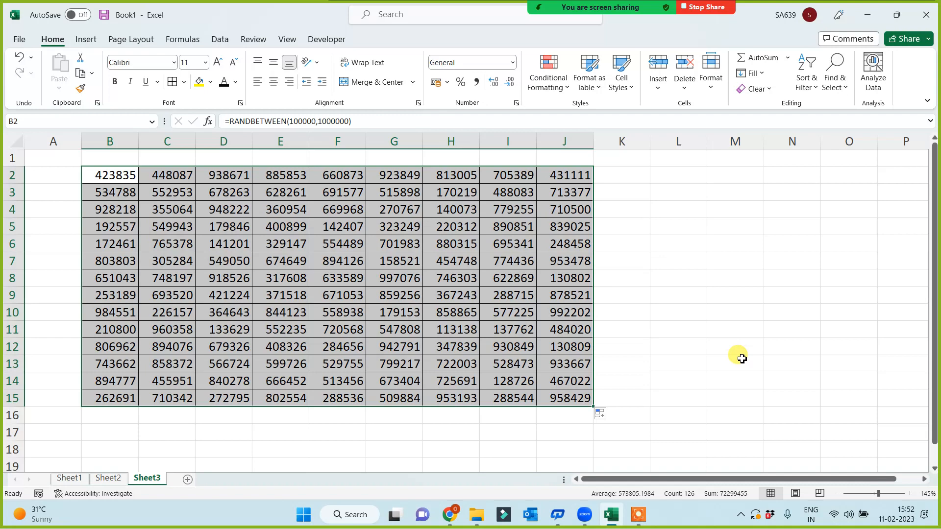
pyautogui.moveTo(93, 176); pyautogui.dragTo(565, 394)
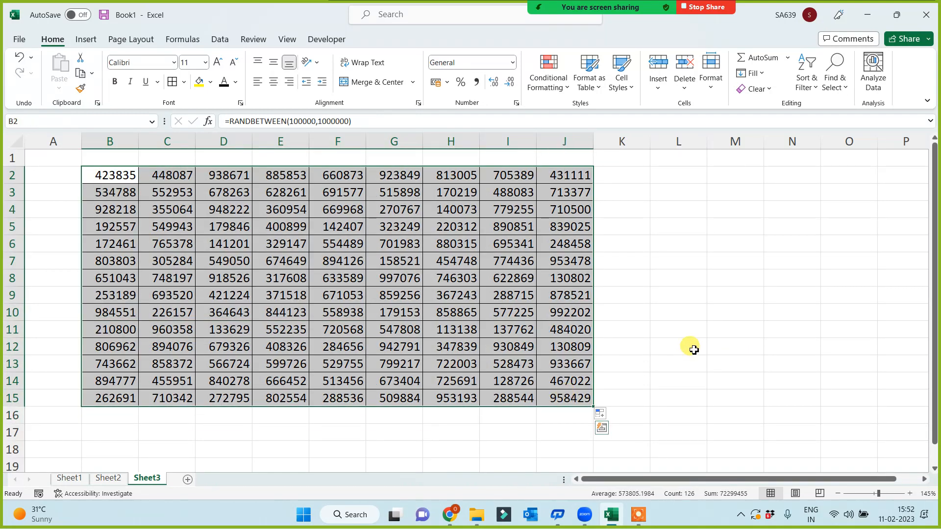
pyautogui.click(96, 174)
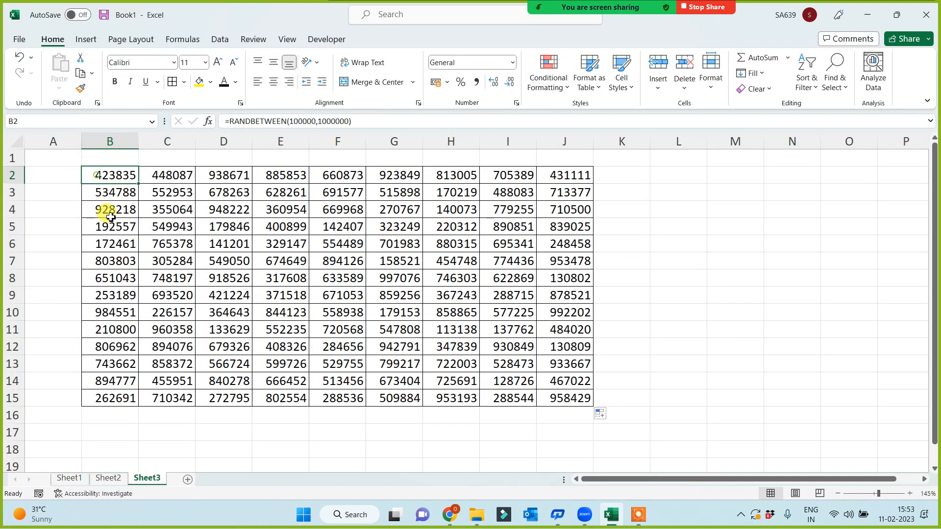
pyautogui.click(101, 190)
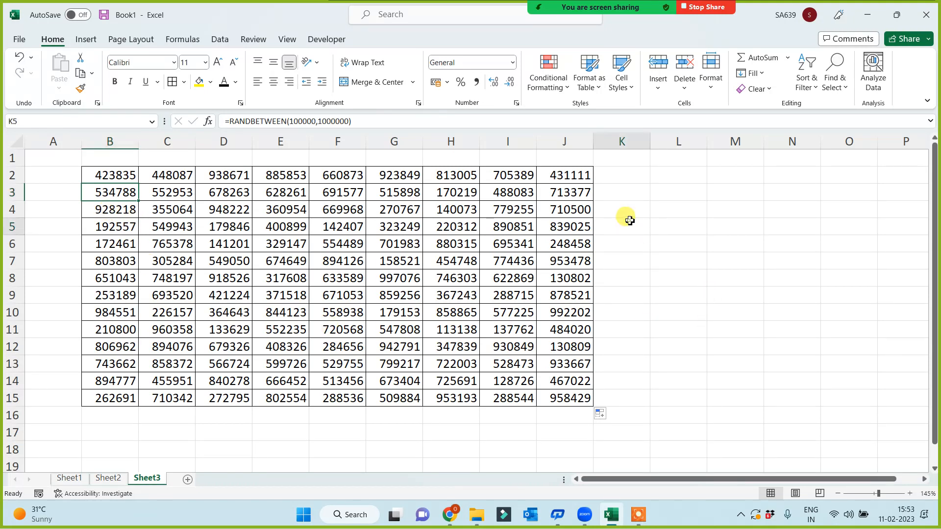
# - Enter the text "sdf" in L3 and L9 to test how the RANDBETWEEN values recalculate, then select B2
pyautogui.click(671, 193)
pyautogui.write('sdf')
pyautogui.click(670, 292)
pyautogui.write('sdf')
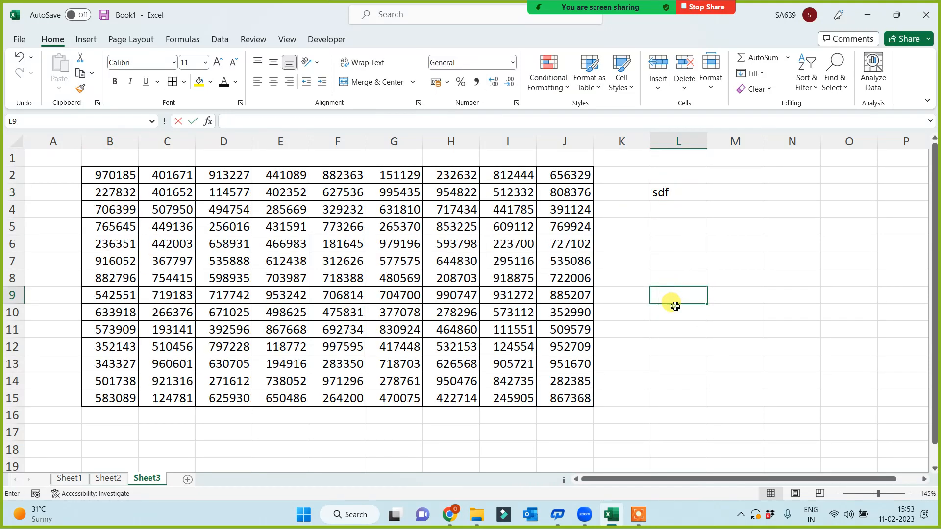
pyautogui.press('Return')
pyautogui.click(90, 175)
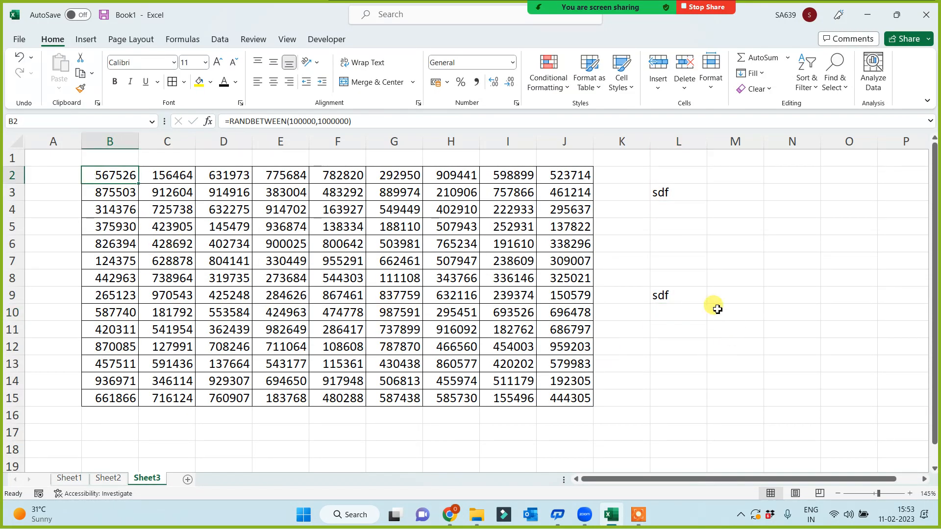
# - Enter "dsf" in L7 to recalculate the random numbers, and clear all test entries from L2:L12
pyautogui.click(673, 262)
pyautogui.write('dsf')
pyautogui.click(687, 346)
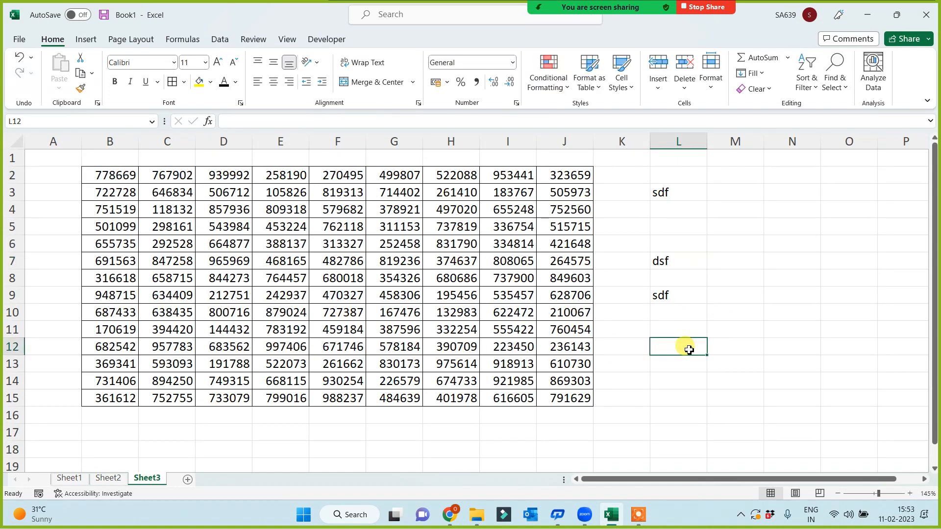
pyautogui.moveTo(676, 172); pyautogui.dragTo(678, 343)
pyautogui.press('Delete')
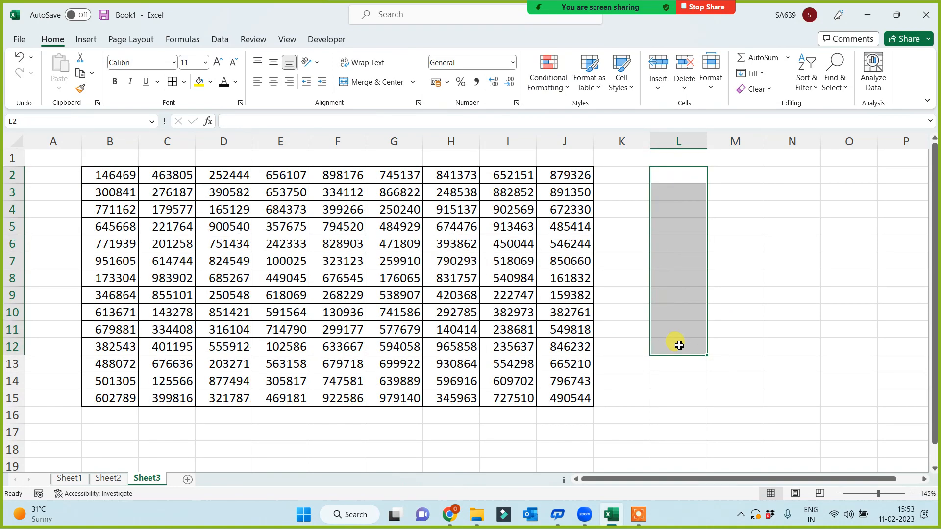
pyautogui.click(677, 250)
# - Enter "sdf" in L5, L10 and L13 to recalculate the random table, and clear these test entries from column L
pyautogui.moveTo(113, 171); pyautogui.dragTo(550, 395)
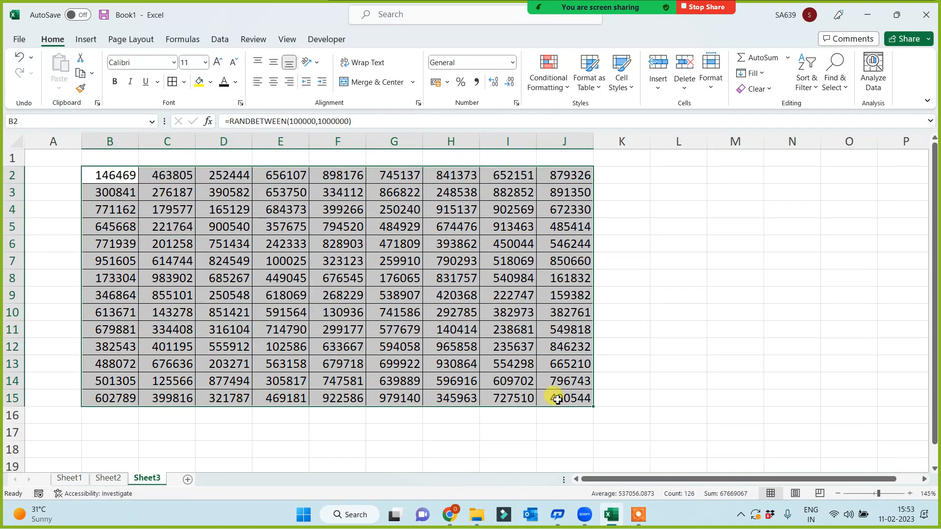
pyautogui.click(735, 310)
pyautogui.click(668, 219)
pyautogui.write('sdf')
pyautogui.click(662, 310)
pyautogui.write('sdf')
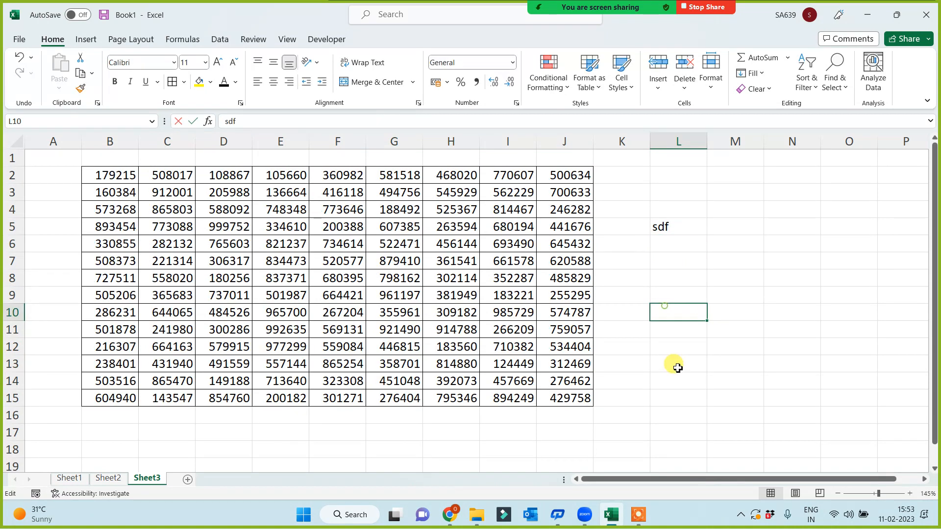
pyautogui.click(675, 364)
pyautogui.write('sdf')
pyautogui.click(673, 280)
pyautogui.moveTo(670, 210); pyautogui.dragTo(675, 377)
pyautogui.press('Delete')
pyautogui.click(672, 366)
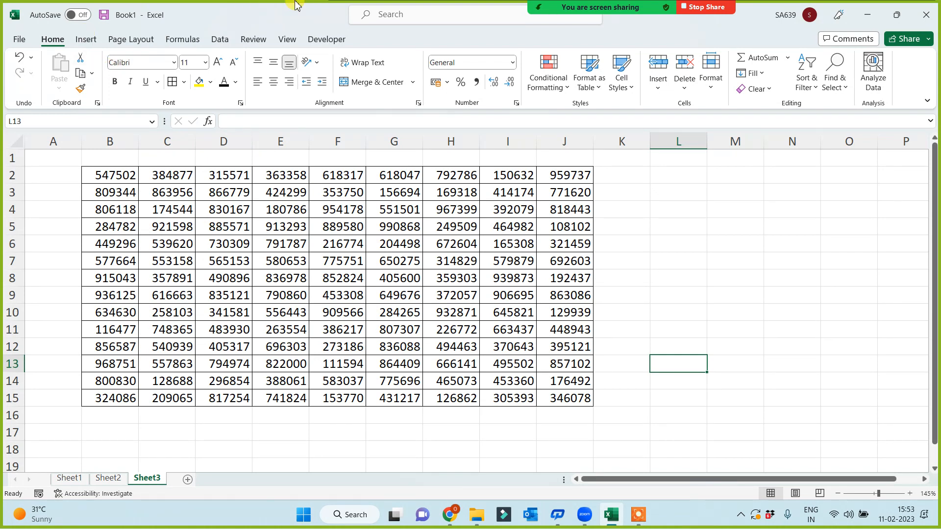
# - Apply thick outside borders to the random number table in B2:J15
pyautogui.click(663, 178)
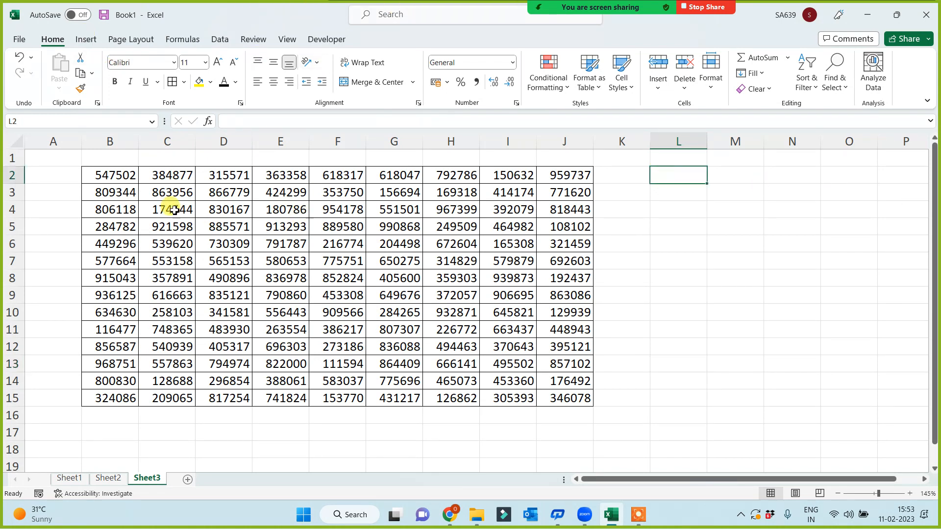
pyautogui.moveTo(109, 172); pyautogui.dragTo(554, 399)
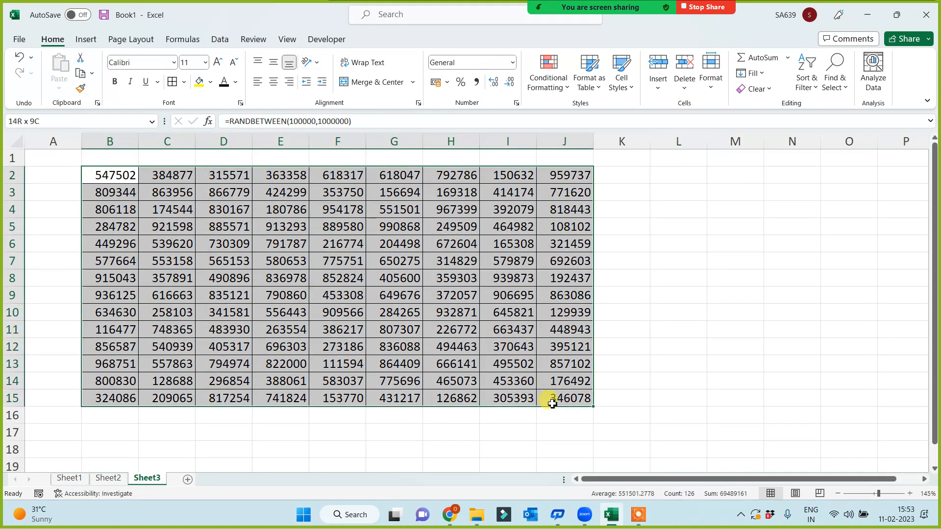
pyautogui.click(184, 82)
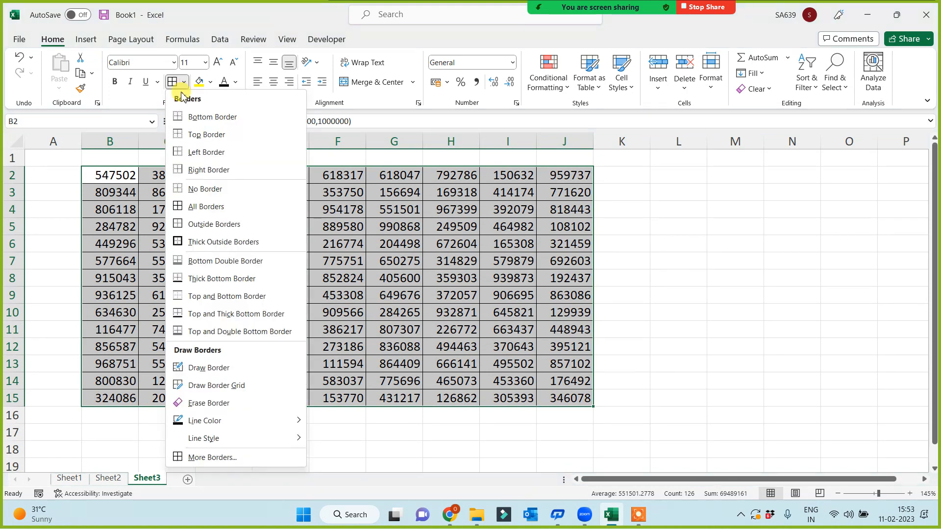
pyautogui.click(178, 240)
# - Enter the label "OTP" in L2 and the amount 10000 in L4
pyautogui.click(677, 176)
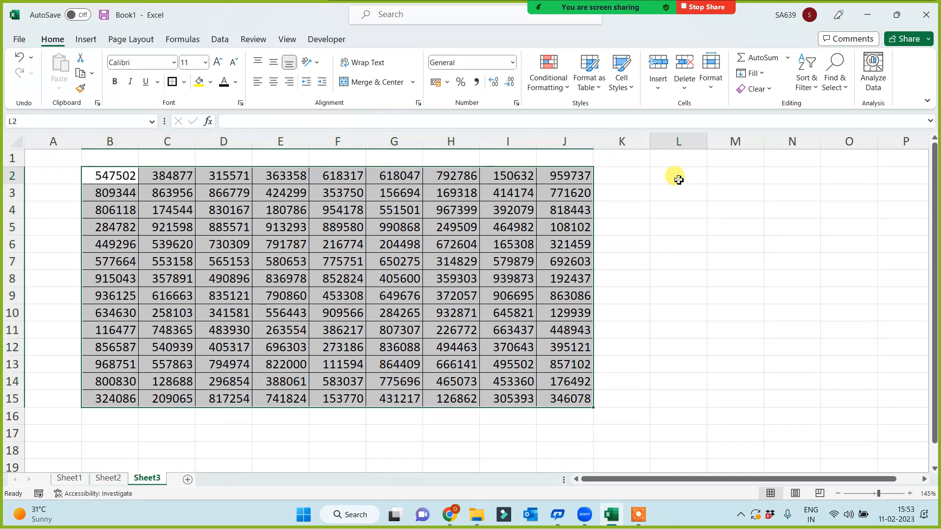
pyautogui.write('T')
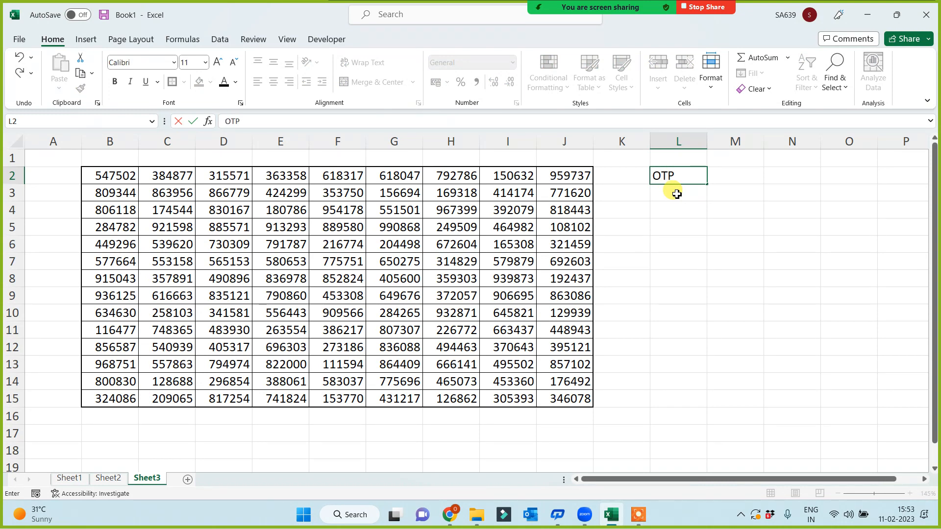
pyautogui.write('P')
pyautogui.click(670, 227)
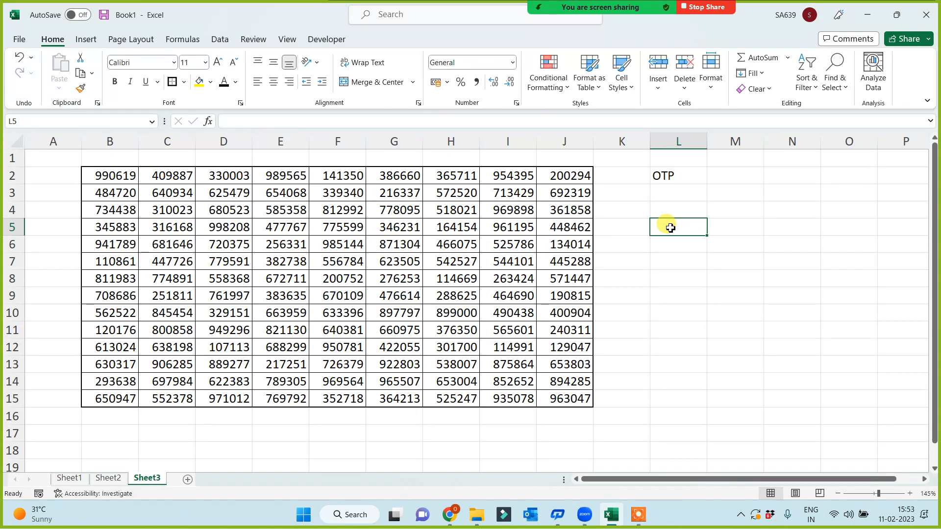
pyautogui.click(671, 194)
pyautogui.click(671, 208)
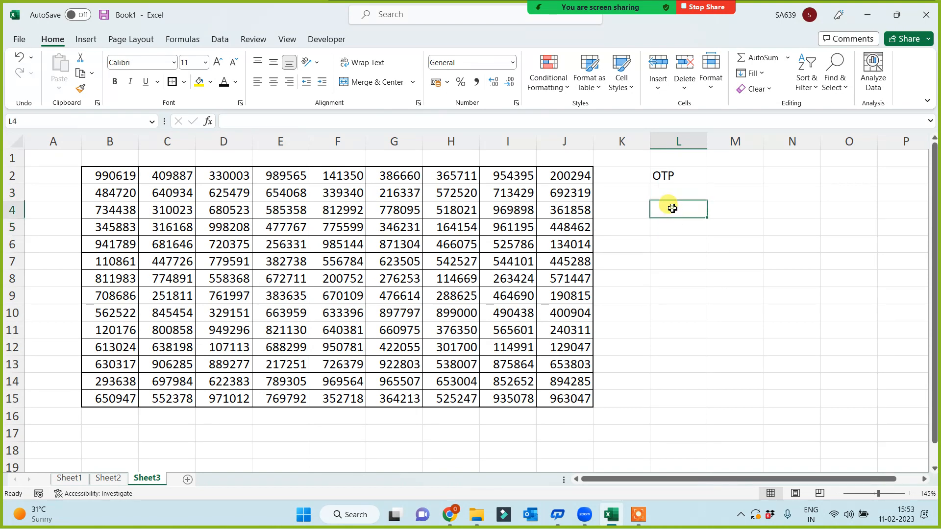
pyautogui.write('10000')
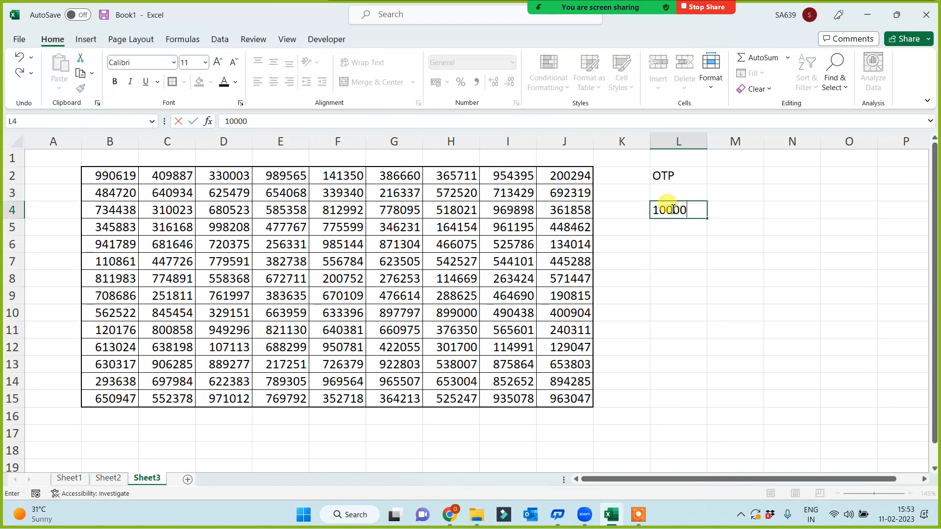
pyautogui.press('Return')
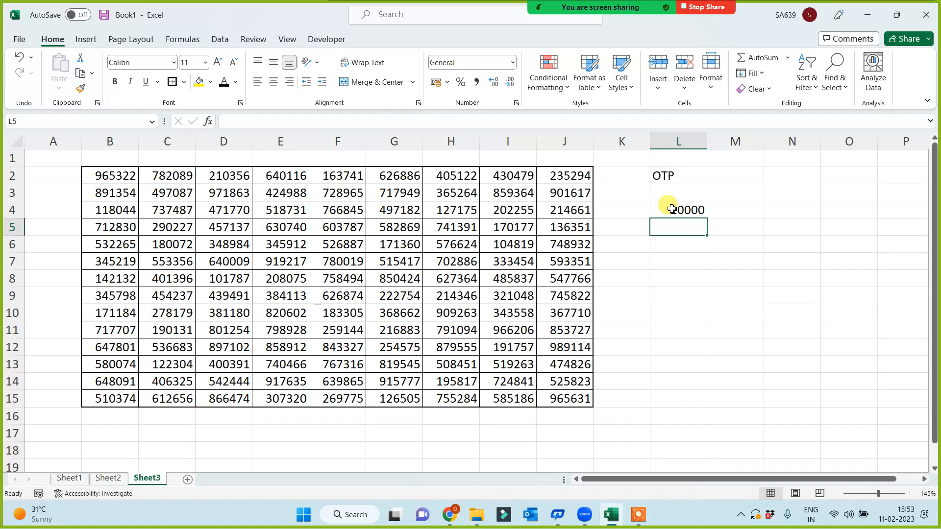
# - Highlight cell B2, the first number of the random table, with a yellow fill
pyautogui.click(112, 176)
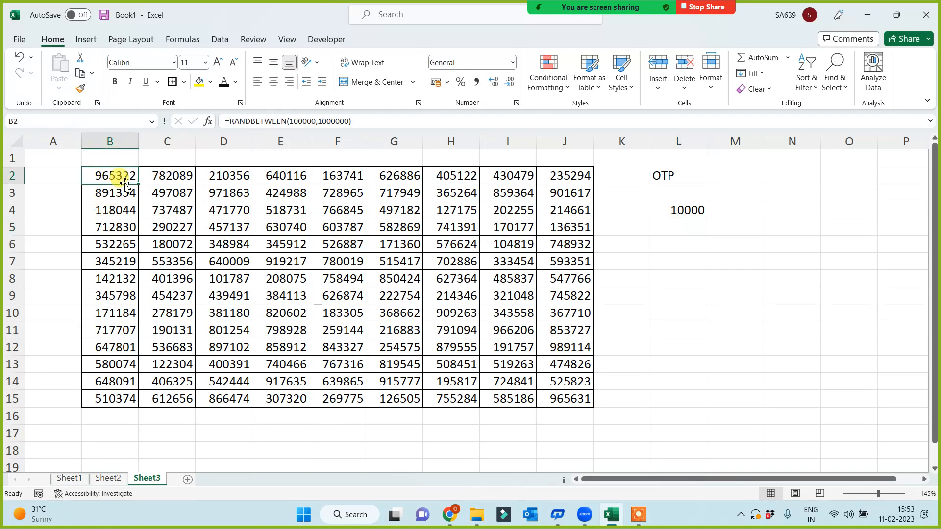
pyautogui.click(669, 209)
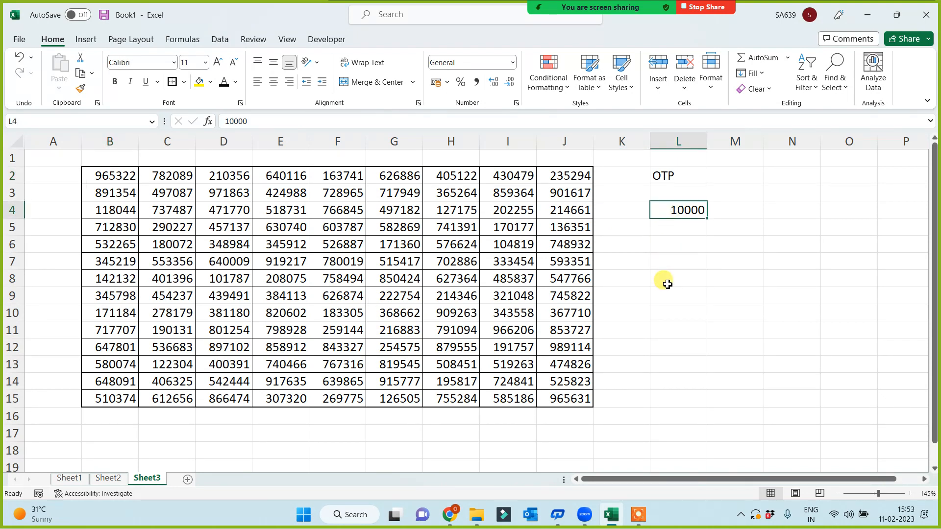
pyautogui.click(681, 228)
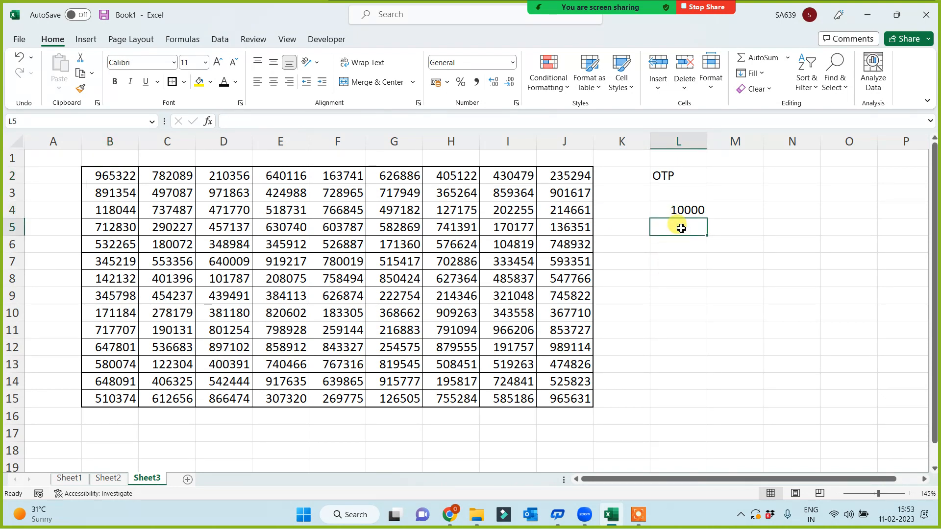
pyautogui.click(109, 176)
pyautogui.click(198, 82)
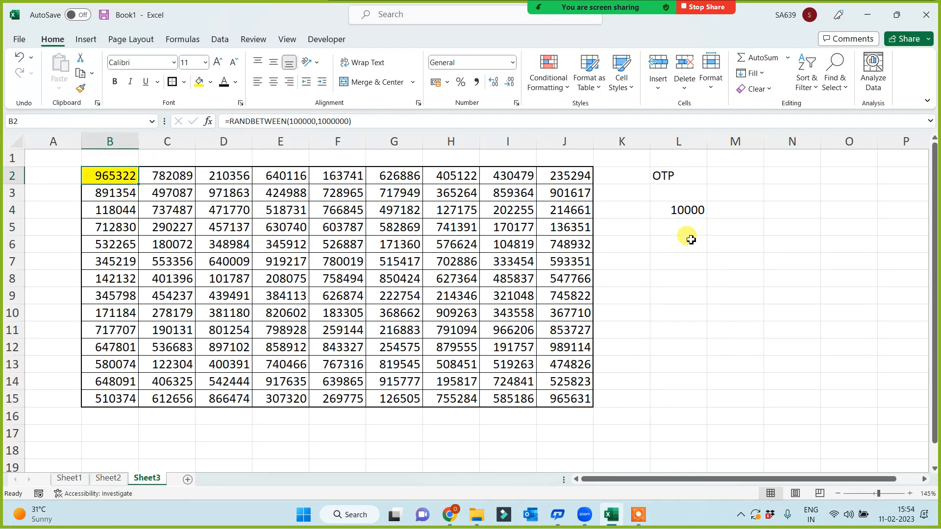
# - Enter 5000 in L5, below the 10000 amount
pyautogui.click(689, 223)
pyautogui.write('5000')
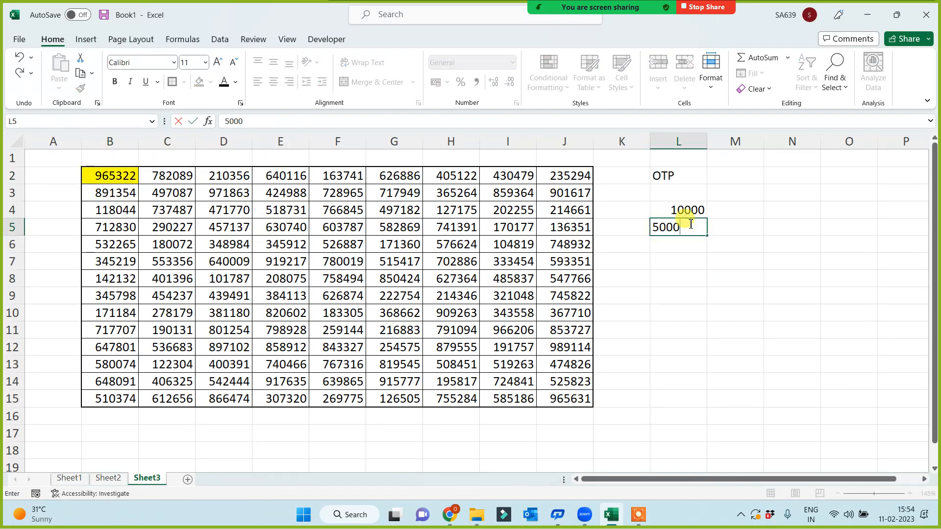
pyautogui.click(677, 264)
pyautogui.click(103, 179)
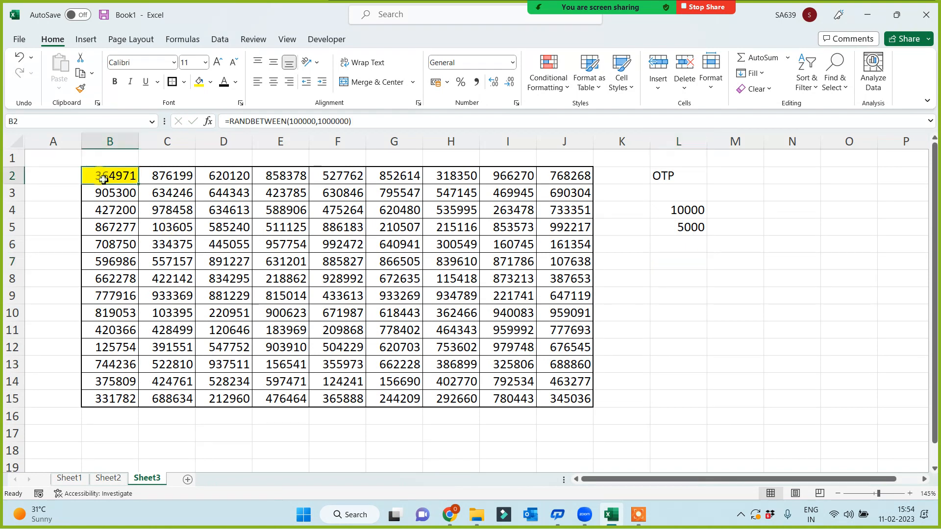
pyautogui.click(667, 180)
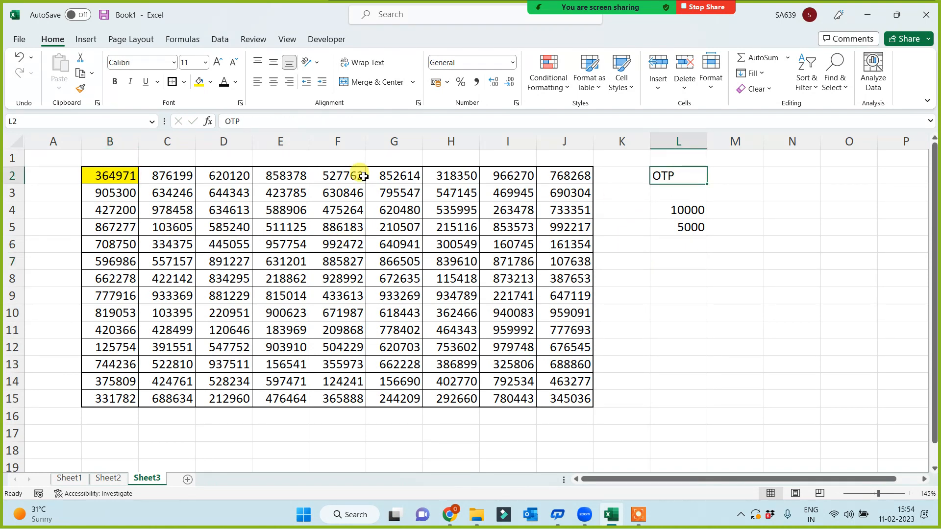
pyautogui.click(662, 311)
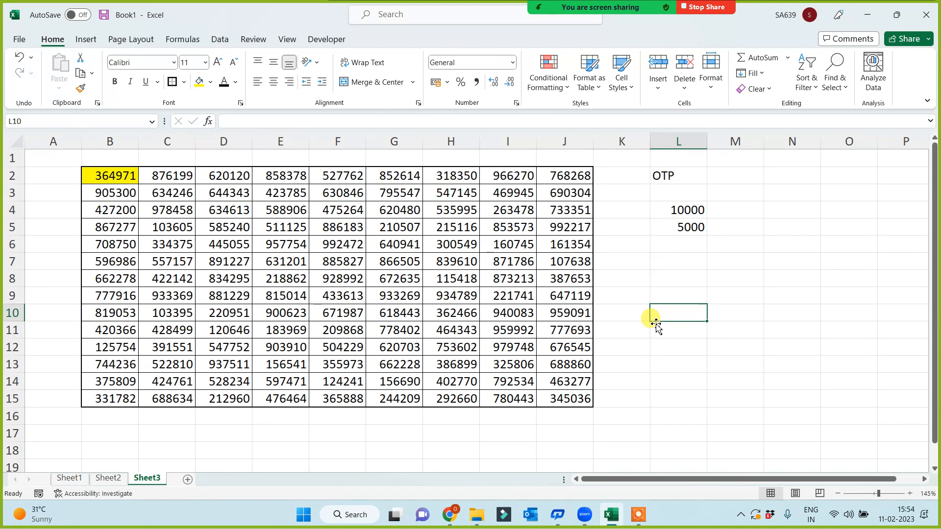
# - Centre the OTP label and the two amounts in column L horizontally
pyautogui.moveTo(685, 177); pyautogui.dragTo(687, 248)
pyautogui.click(273, 82)
pyautogui.click(694, 325)
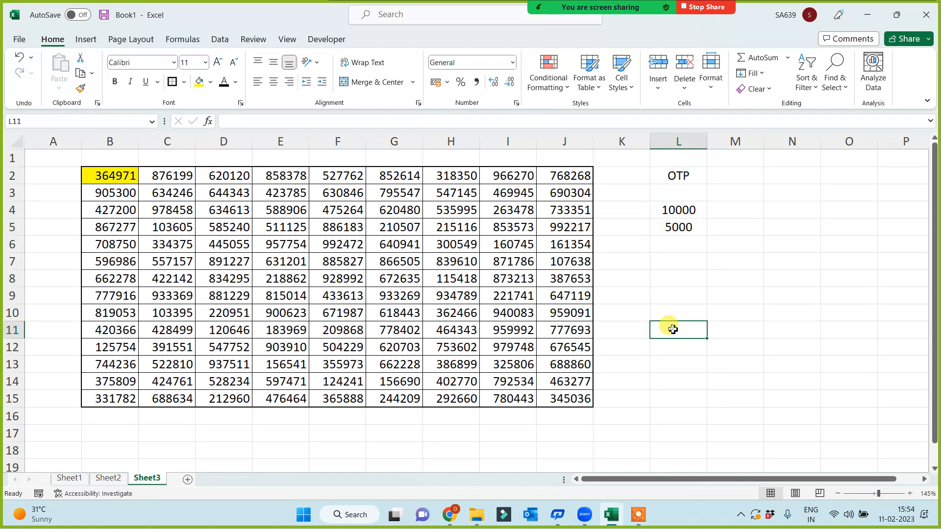
# - Copy the random number table B2:J15 into a new worksheet, starting at A1
pyautogui.moveTo(111, 176); pyautogui.dragTo(573, 404)
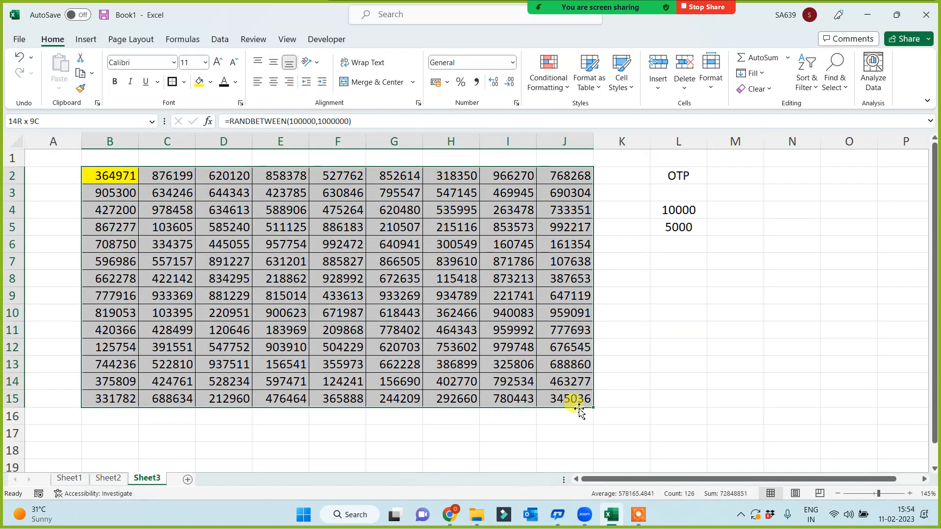
pyautogui.hotkey('ctrl', 'c')
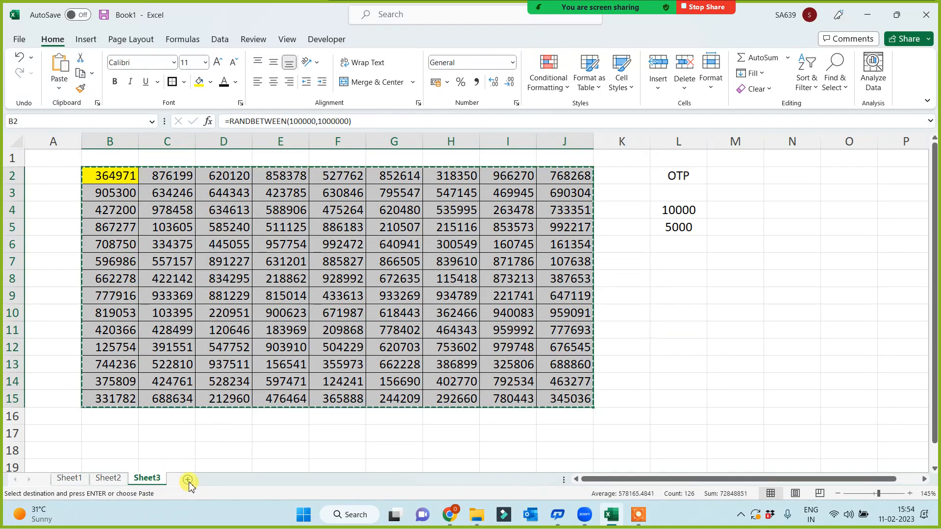
pyautogui.click(187, 479)
pyautogui.hotkey('ctrl', 'v')
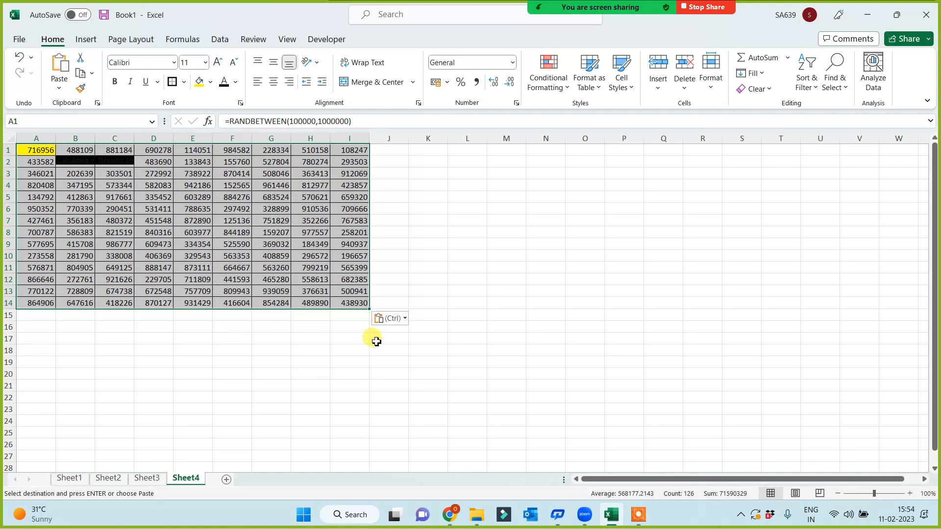
pyautogui.click(534, 318)
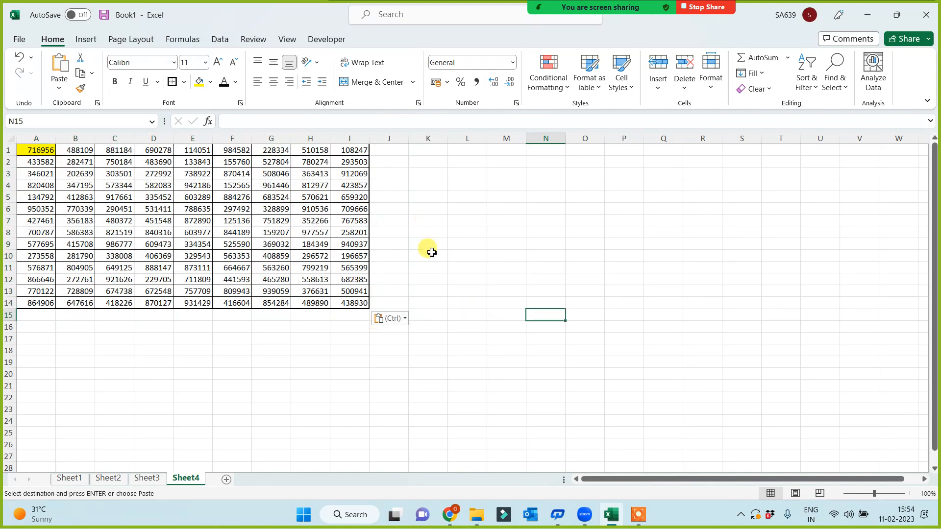
# - Replace the RANDBETWEEN formulas in A1:I14 of Sheet4 with static values by pasting the range over itself as Values
pyautogui.moveTo(36, 148); pyautogui.dragTo(345, 302)
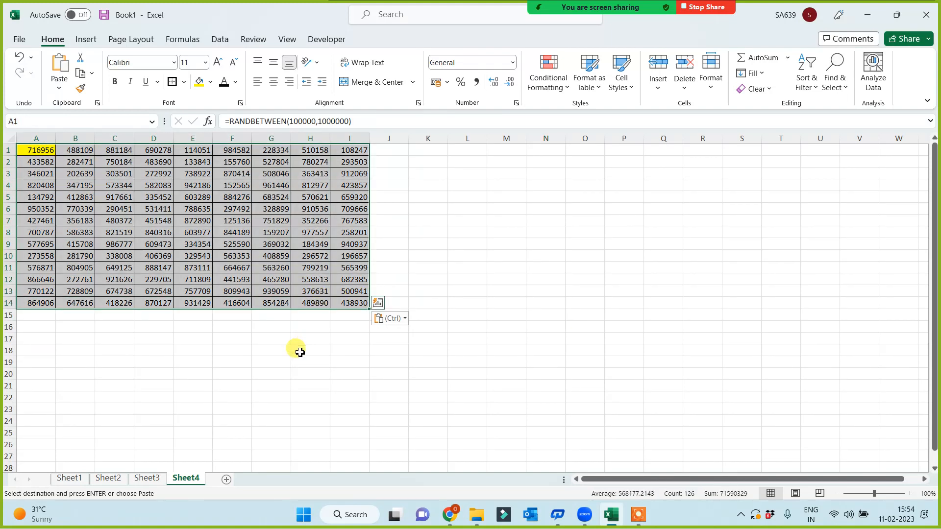
pyautogui.hotkey('ctrl', 'c')
pyautogui.rightClick(38, 153)
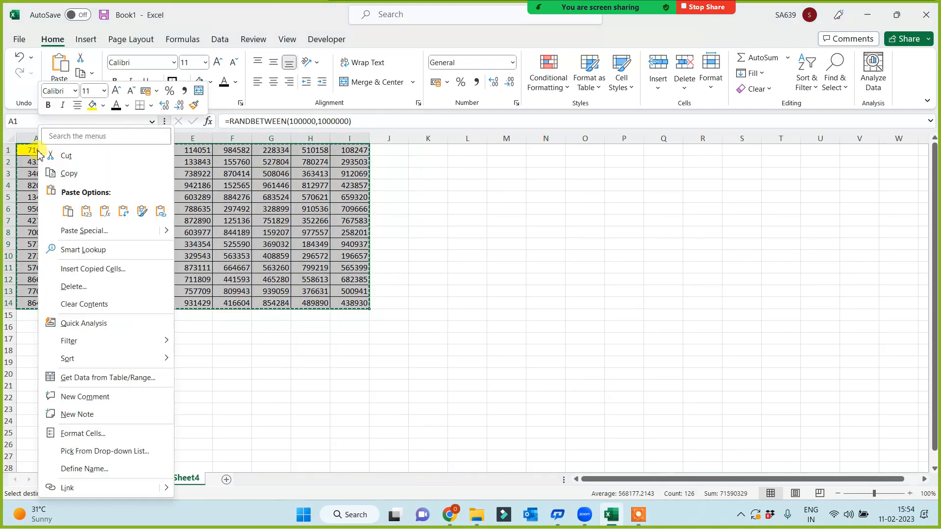
pyautogui.click(82, 235)
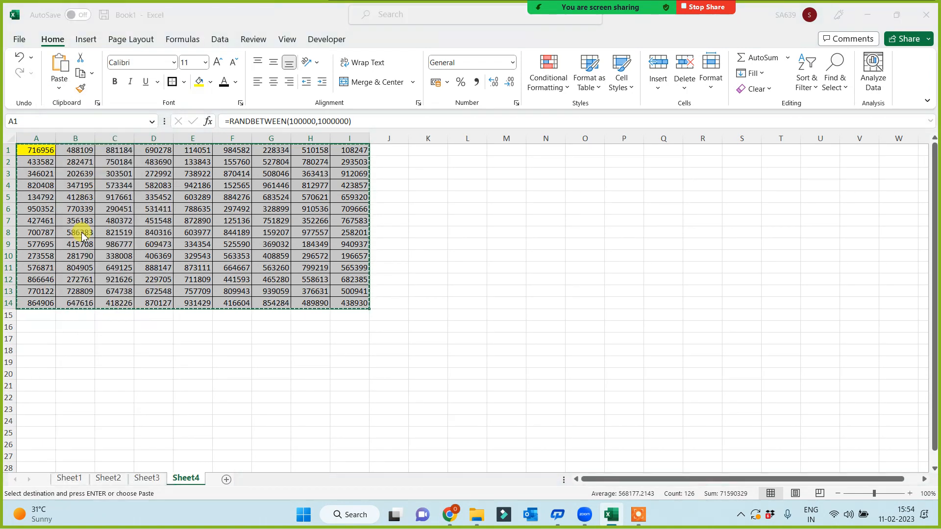
pyautogui.click(18, 209)
pyautogui.click(202, 333)
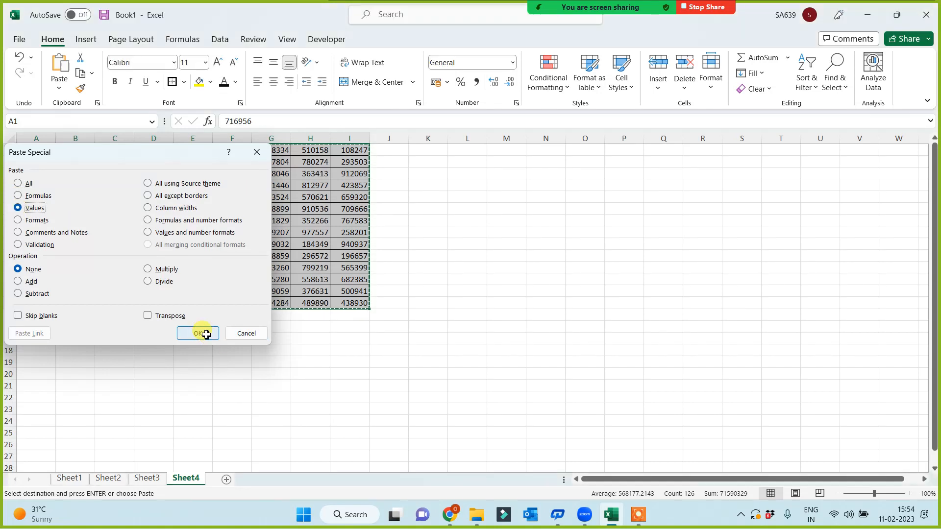
pyautogui.click(531, 252)
# - Enter "dsf" in K2 and "sdf" in K6 to test whether the pasted values stay fixed, and clear both entries
pyautogui.scroll(5, 490, 309)
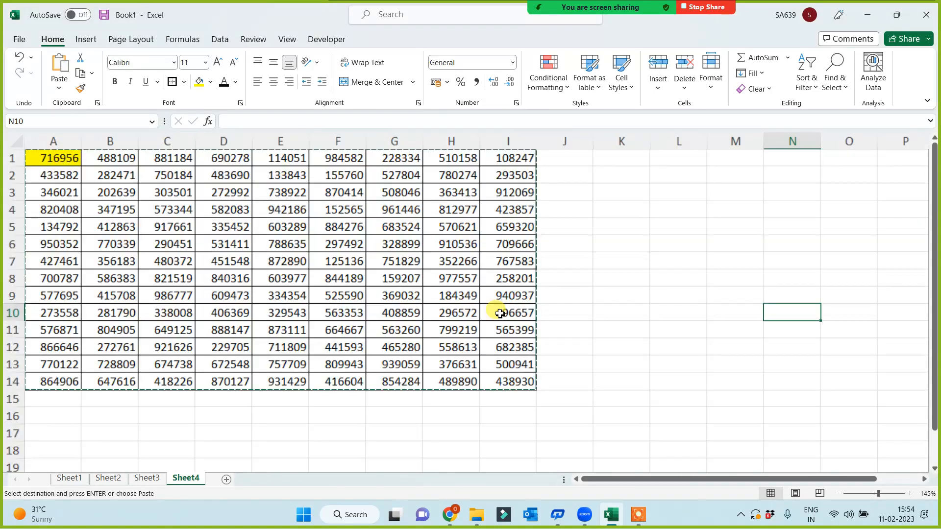
pyautogui.click(637, 251)
pyautogui.click(662, 181)
pyautogui.write('dsf')
pyautogui.click(661, 269)
pyautogui.write('sdf')
pyautogui.click(670, 307)
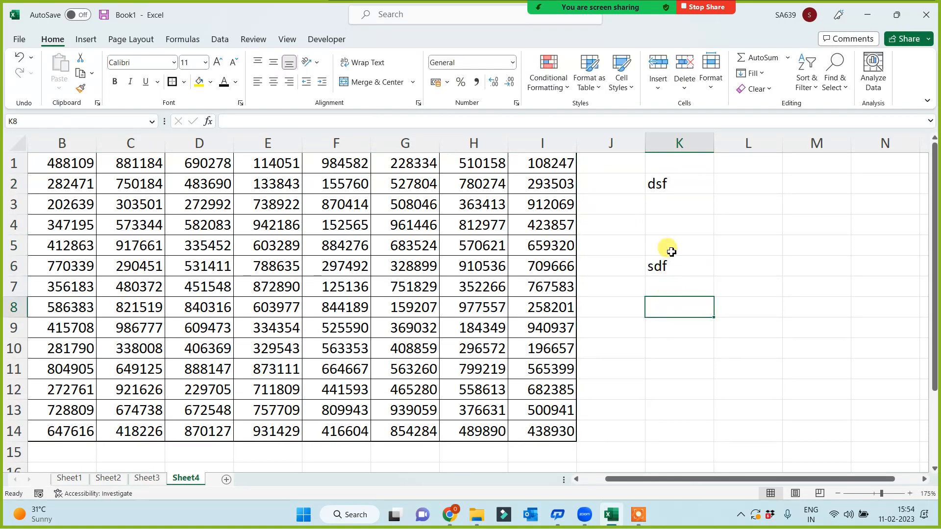
pyautogui.moveTo(665, 182); pyautogui.dragTo(681, 323)
pyautogui.press('Delete')
pyautogui.click(657, 262)
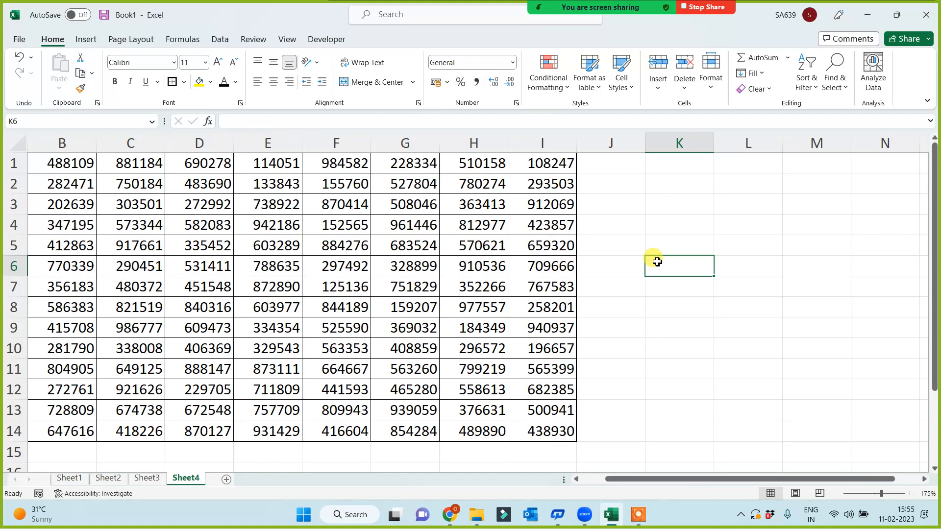
# - Review the RANDBETWEEN table on Sheet3 and the function list in column A of Sheet2
pyautogui.click(147, 478)
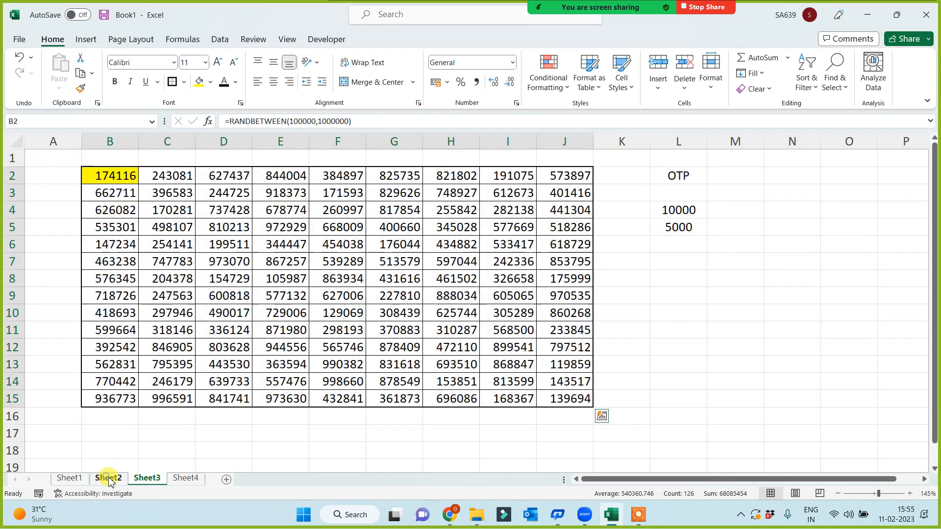
pyautogui.click(108, 479)
pyautogui.click(167, 365)
pyautogui.click(102, 147)
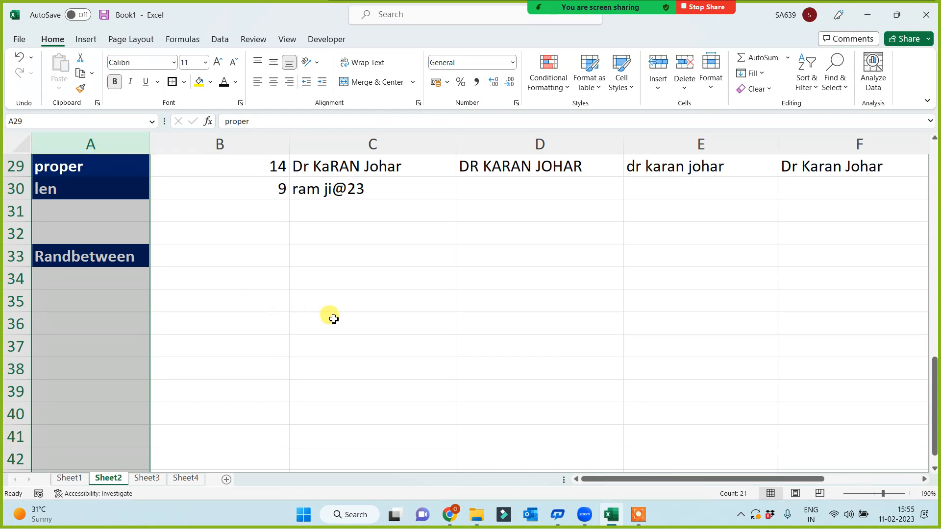
pyautogui.click(636, 518)
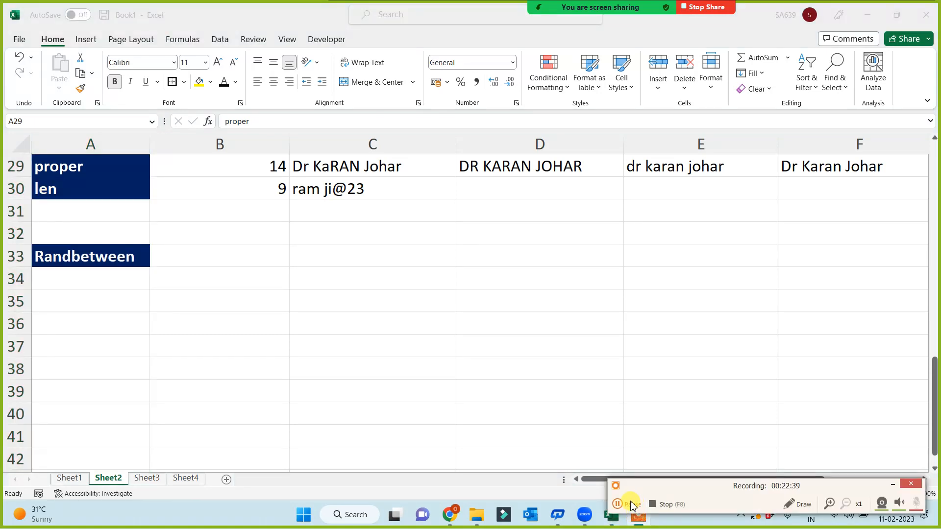
pyautogui.click(632, 510)
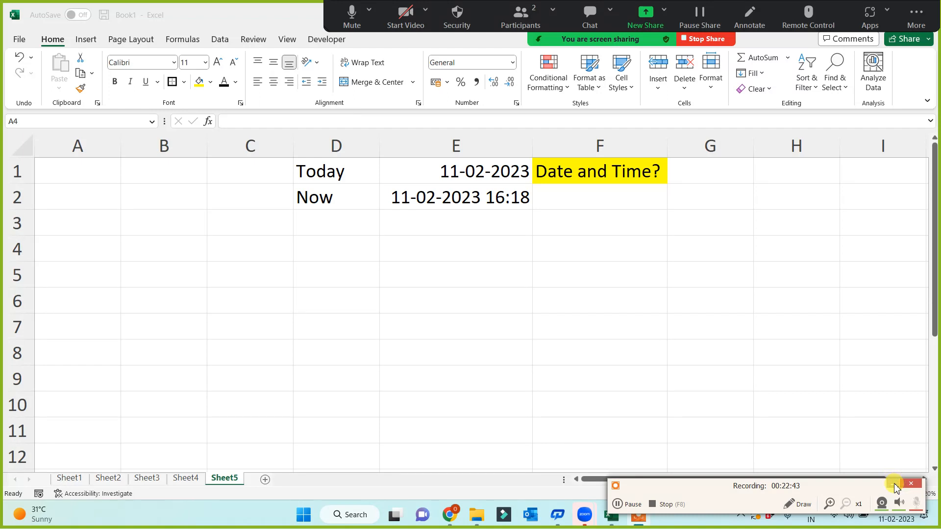
pyautogui.click(894, 485)
# - Examine the Today and Now labels and their date and time cells in D1:E2 of Sheet5
pyautogui.click(561, 337)
pyautogui.click(330, 175)
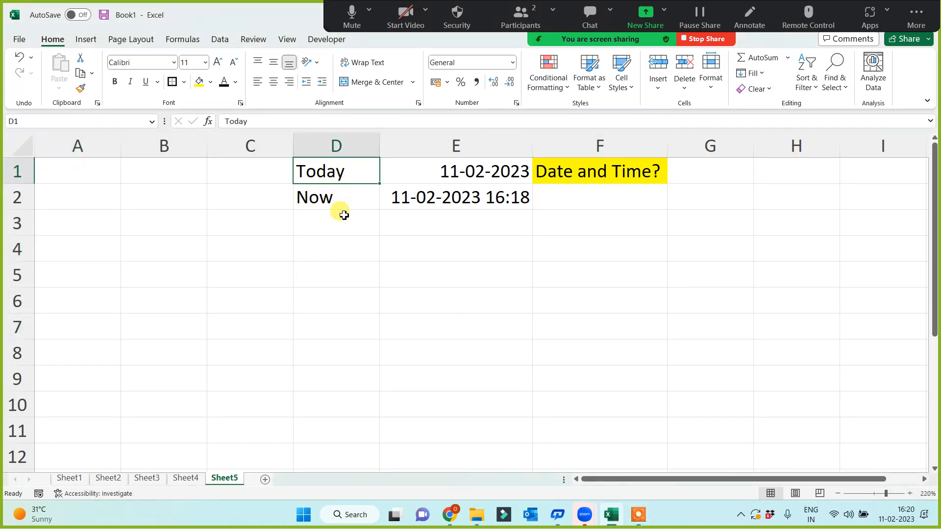
pyautogui.click(443, 169)
pyautogui.click(349, 204)
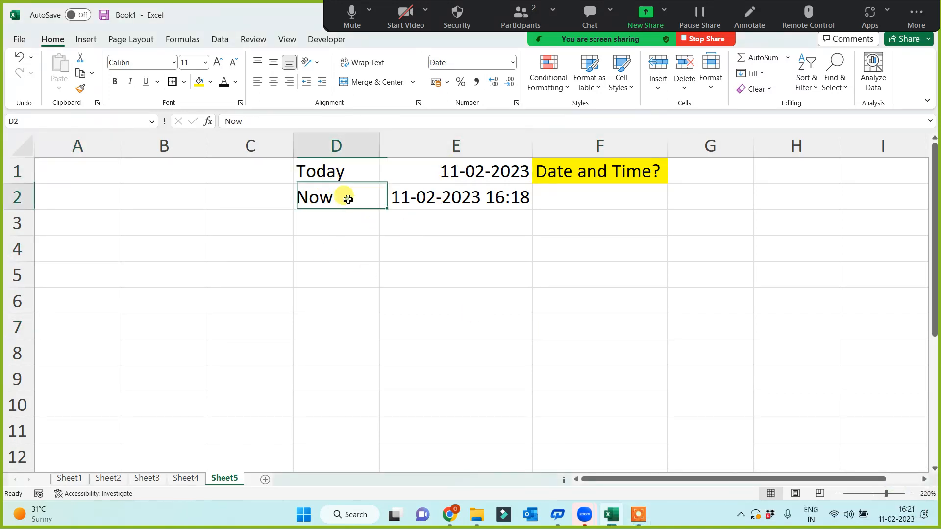
pyautogui.click(466, 199)
# - Enter the labels Day, Month and Year in A4:A6 of Sheet5
pyautogui.click(92, 249)
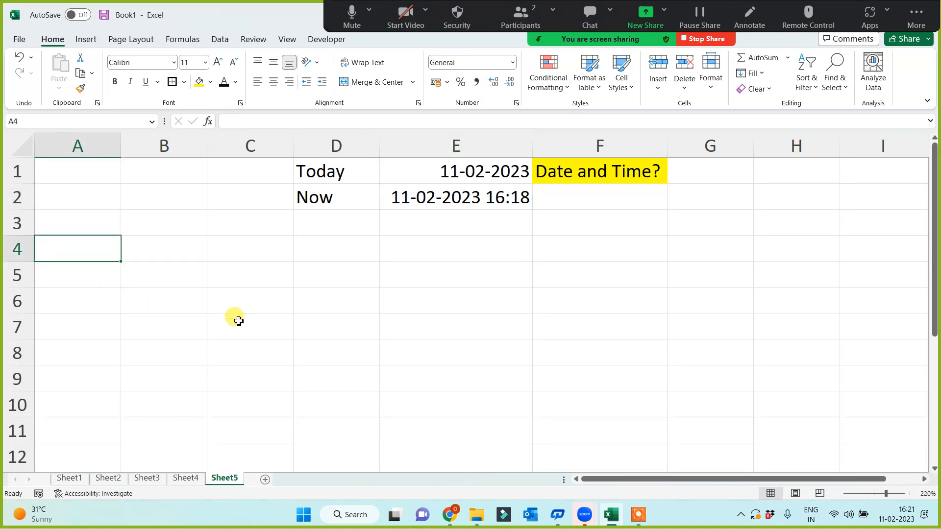
pyautogui.write('Day')
pyautogui.press('Return')
pyautogui.write('Month')
pyautogui.press('Return')
pyautogui.write('Year')
pyautogui.press('Return')
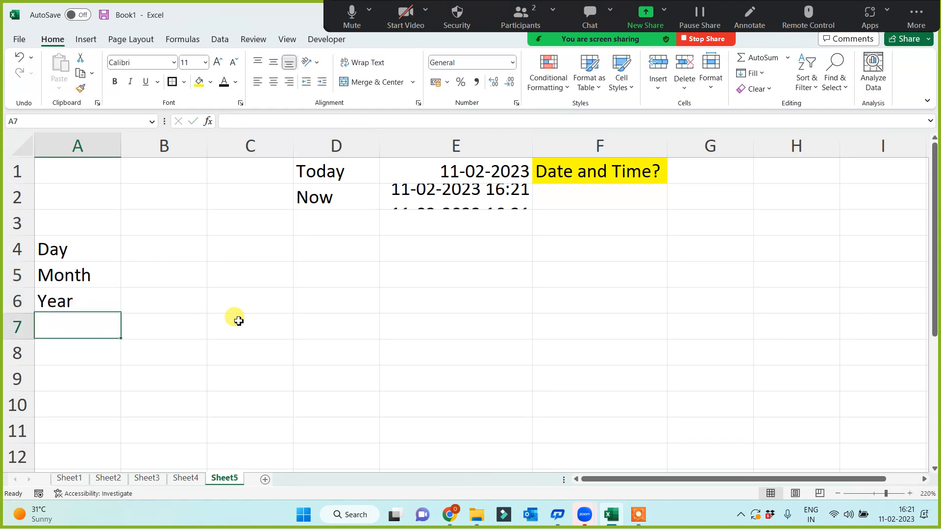
# - Enter the labels Hour, Minute and Second in A7:A9
pyautogui.write('Hour')
pyautogui.press('Return')
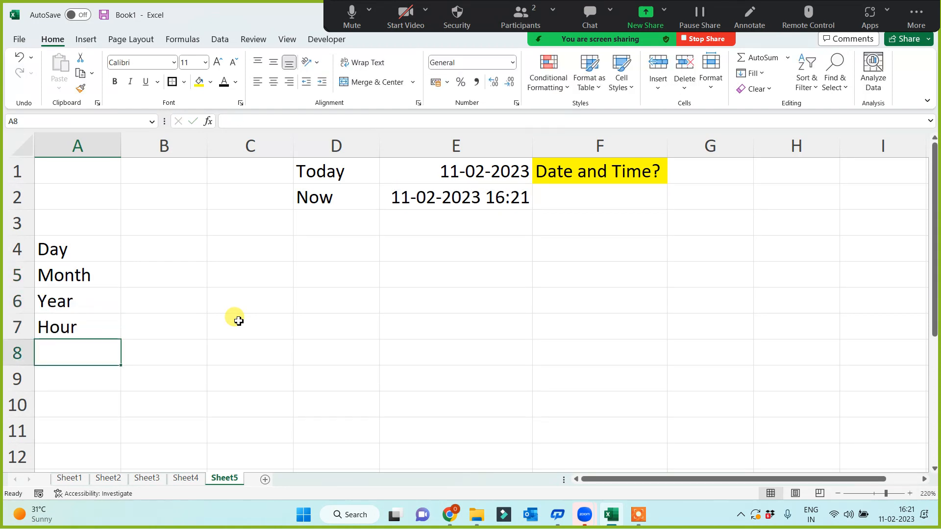
pyautogui.write('Minute')
pyautogui.press('Return')
pyautogui.write('Second')
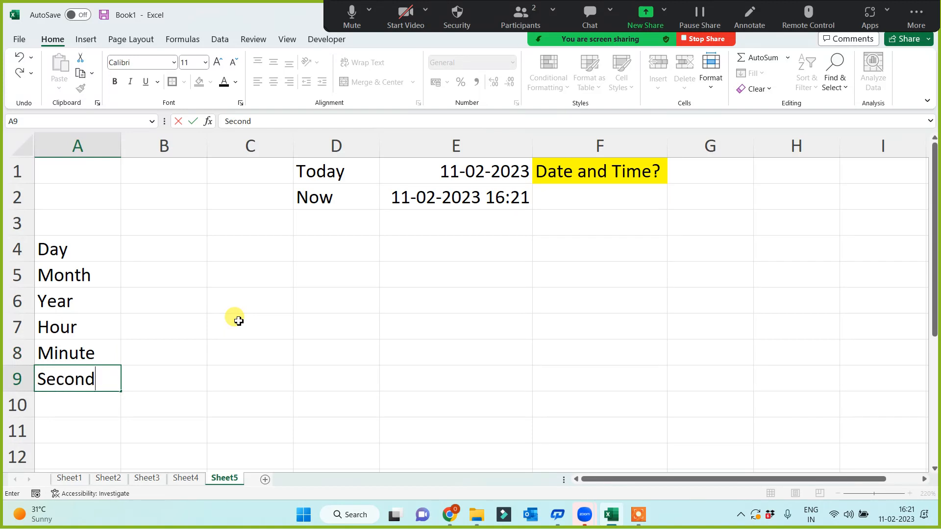
pyautogui.press('Return')
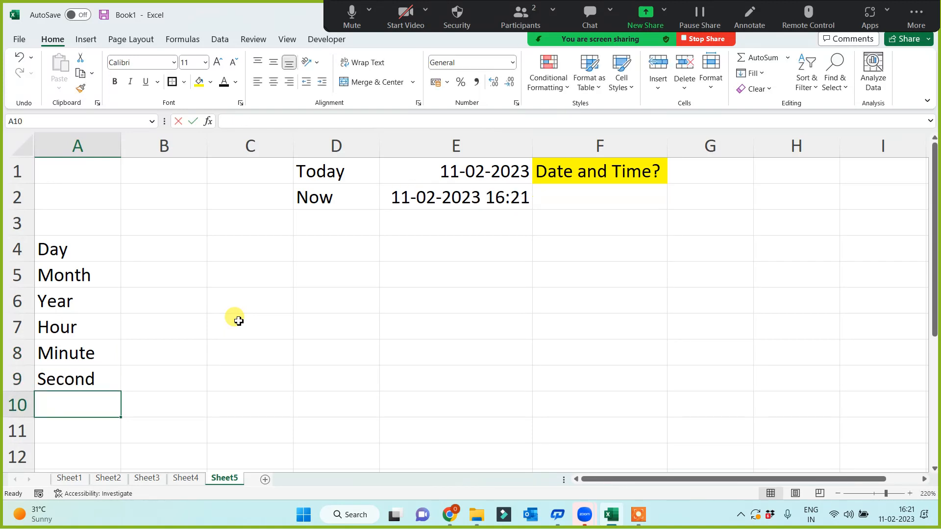
# - Enter the labels Weeknum and Weekday in A10:A11 and widen column A to fit the list
pyautogui.write('Weeknum')
pyautogui.press('Return')
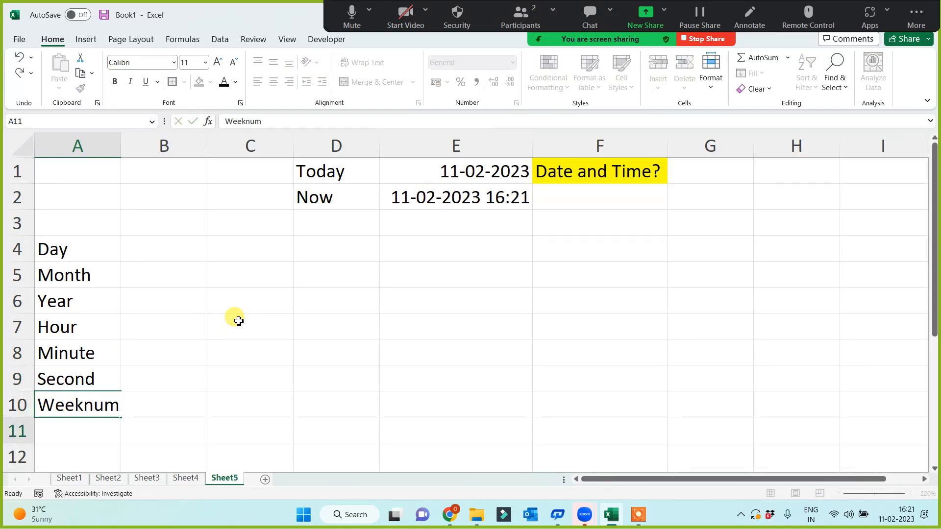
pyautogui.write('Weekday')
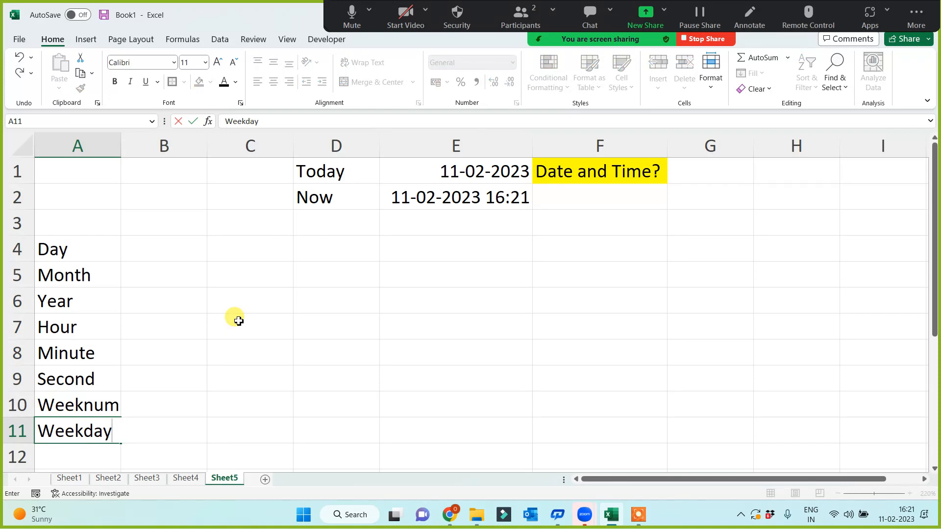
pyautogui.click(238, 321)
pyautogui.moveTo(121, 147); pyautogui.dragTo(149, 152)
pyautogui.moveTo(86, 243); pyautogui.dragTo(138, 402)
# - Check the argument hints of the MONTH function in B5 and the HOUR function in B7 without committing either formula
pyautogui.click(207, 277)
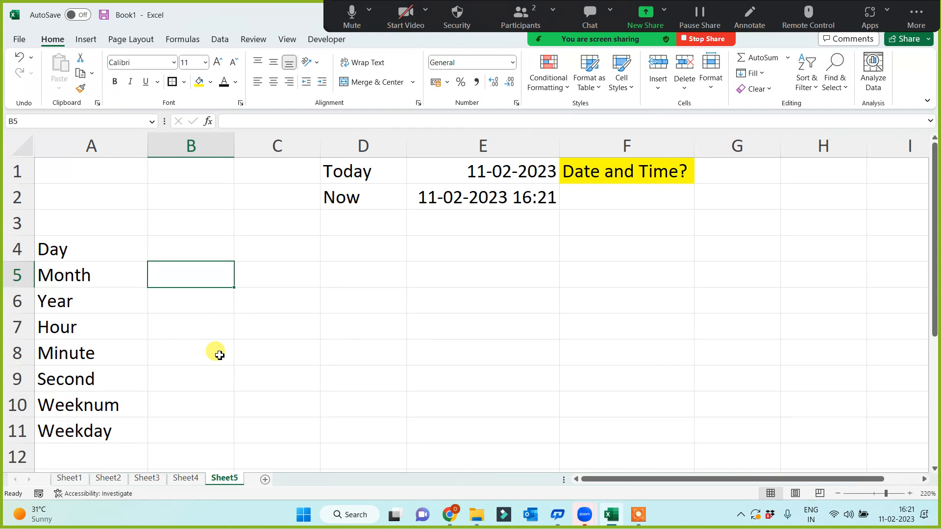
pyautogui.write('=')
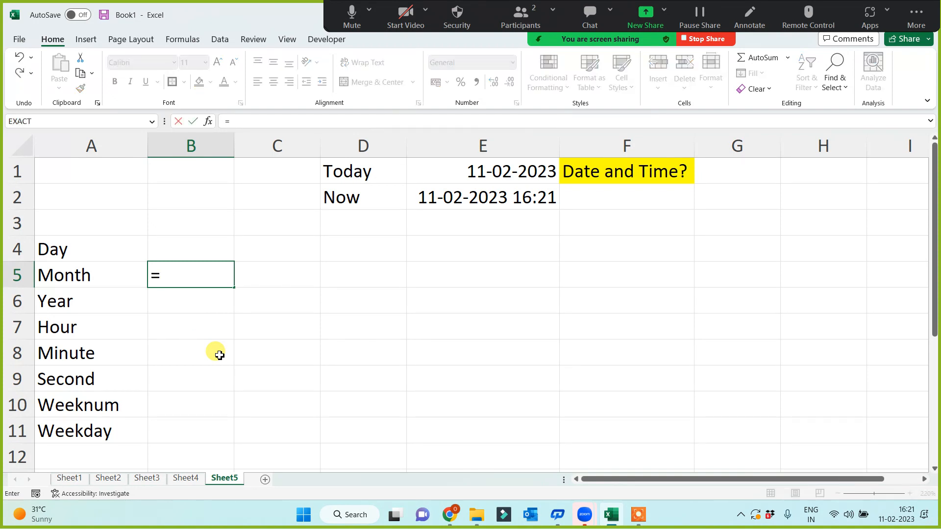
pyautogui.write('month(')
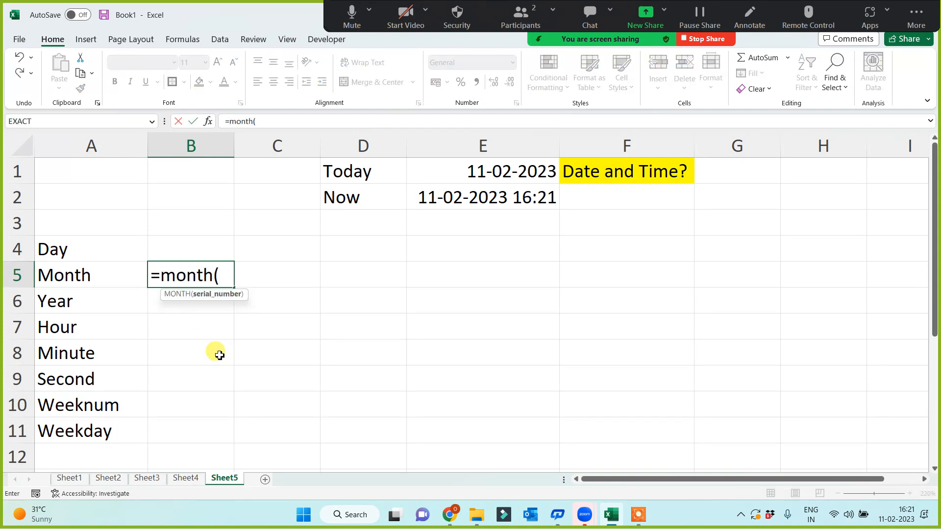
pyautogui.press('Escape')
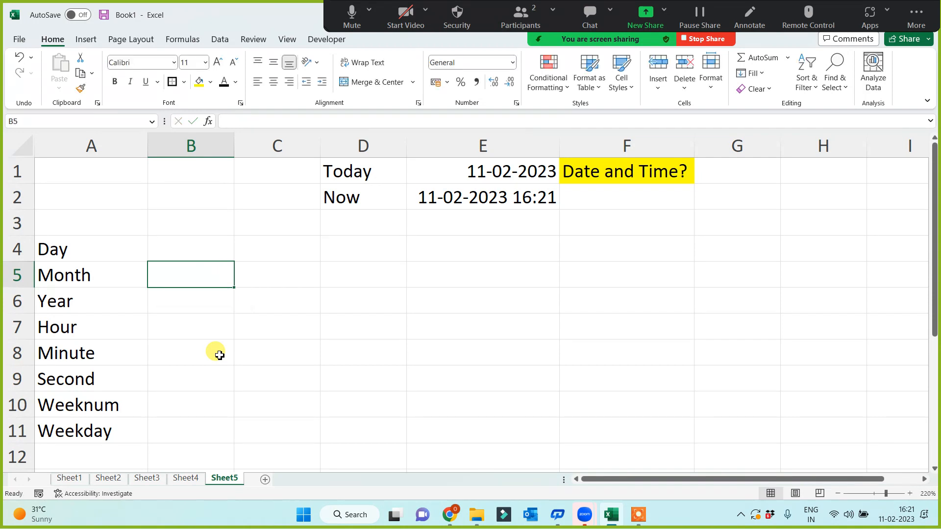
pyautogui.press('Down')
pyautogui.press('Down')
pyautogui.write('=hour(')
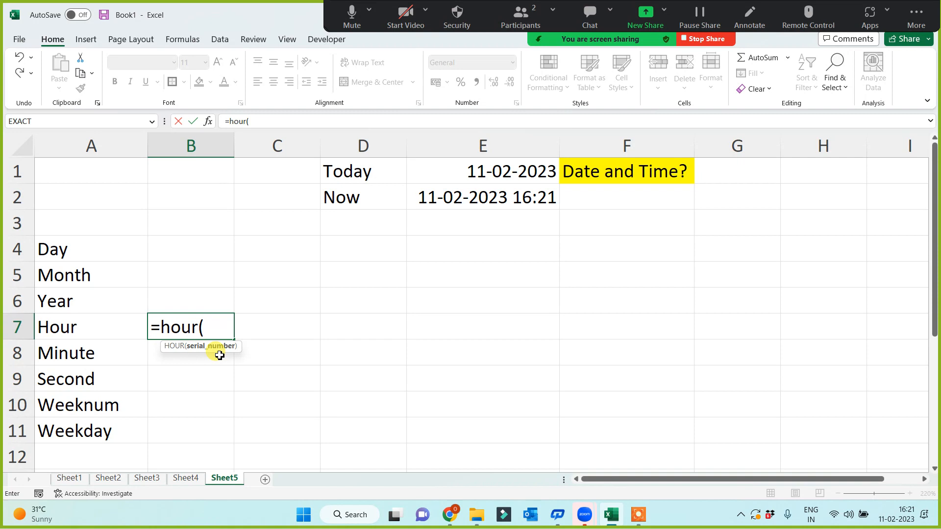
pyautogui.press('Escape')
# - Check the argument hint of the SECOND function in B9 without committing the formula
pyautogui.press('Down')
pyautogui.press('Down')
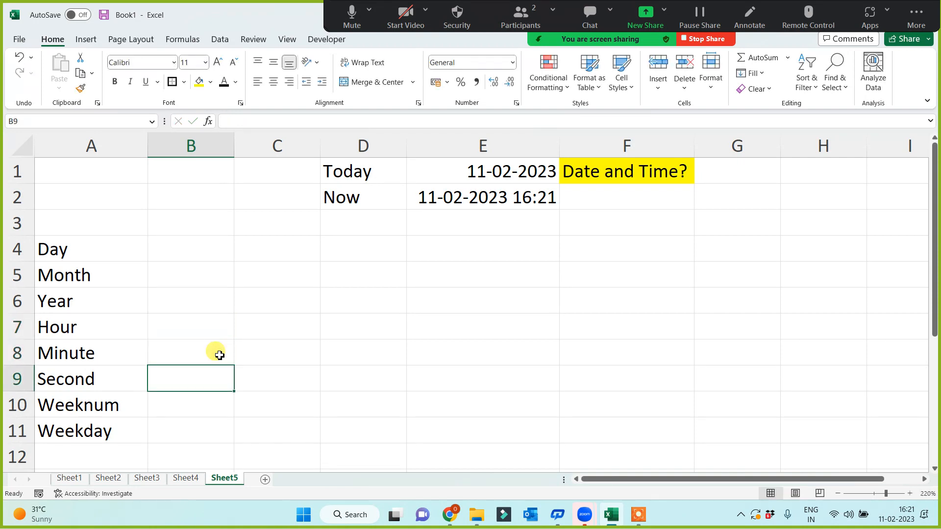
pyautogui.write('=seoc')
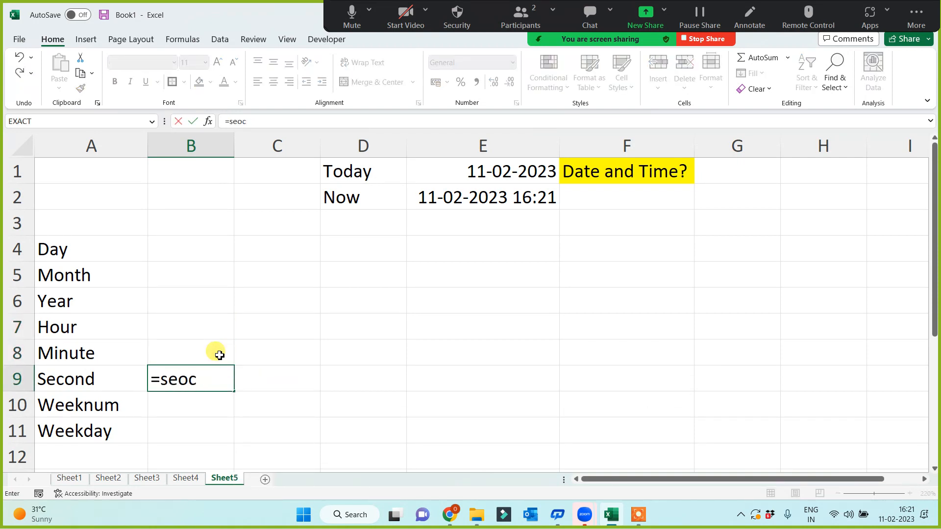
pyautogui.press('BackSpace')
pyautogui.press('BackSpace')
pyautogui.write('con')
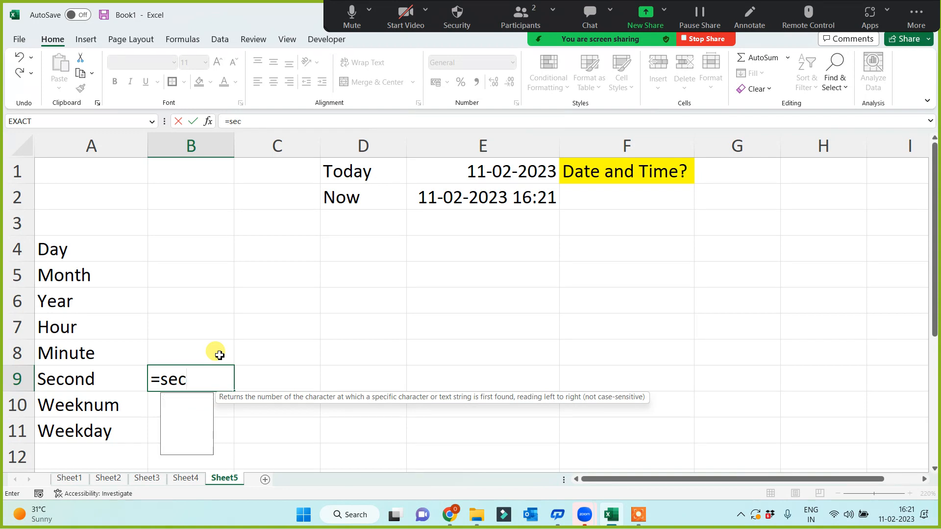
pyautogui.press('Tab')
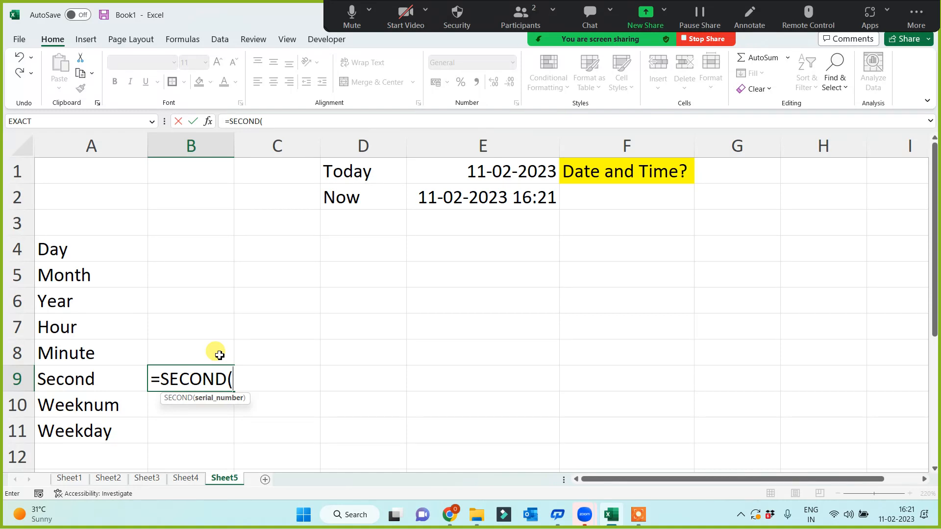
pyautogui.press('Escape')
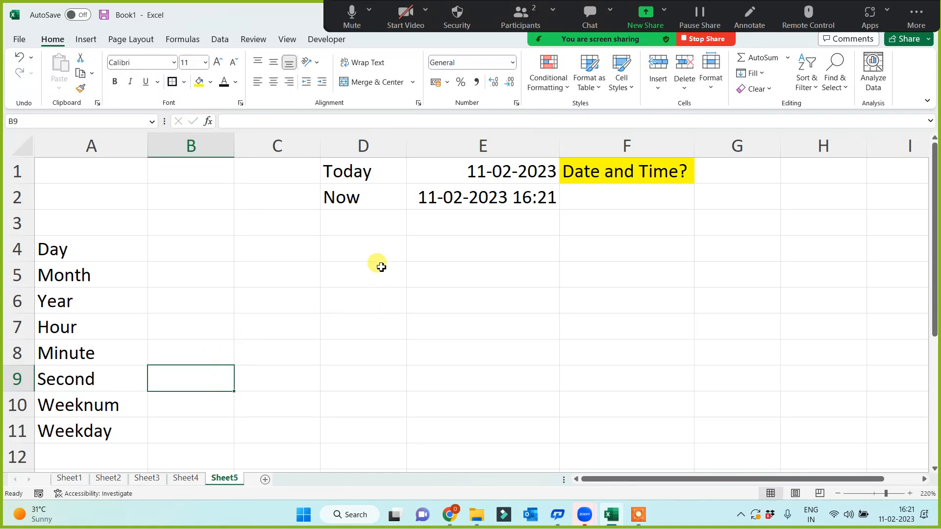
# - Enter the note "serial no. = any date or time" in E4
pyautogui.click(379, 250)
pyautogui.click(451, 253)
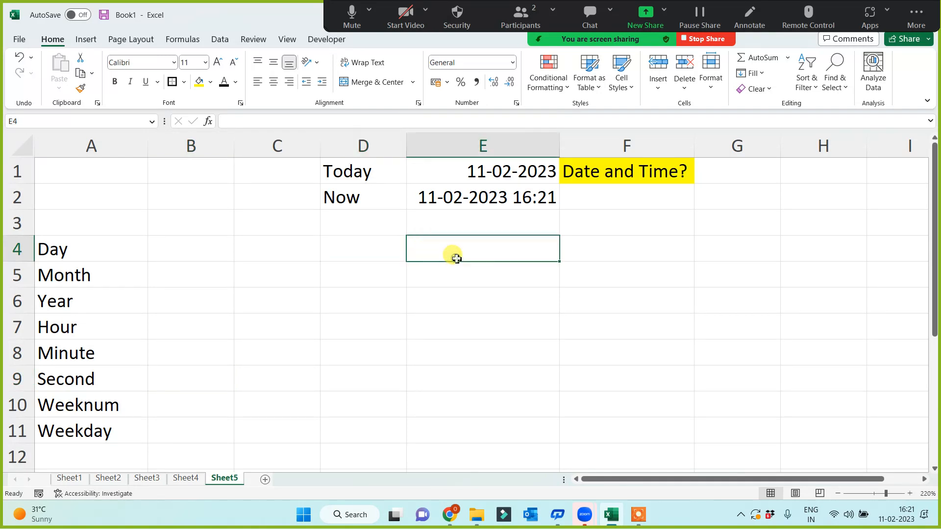
pyautogui.write('serial no. =')
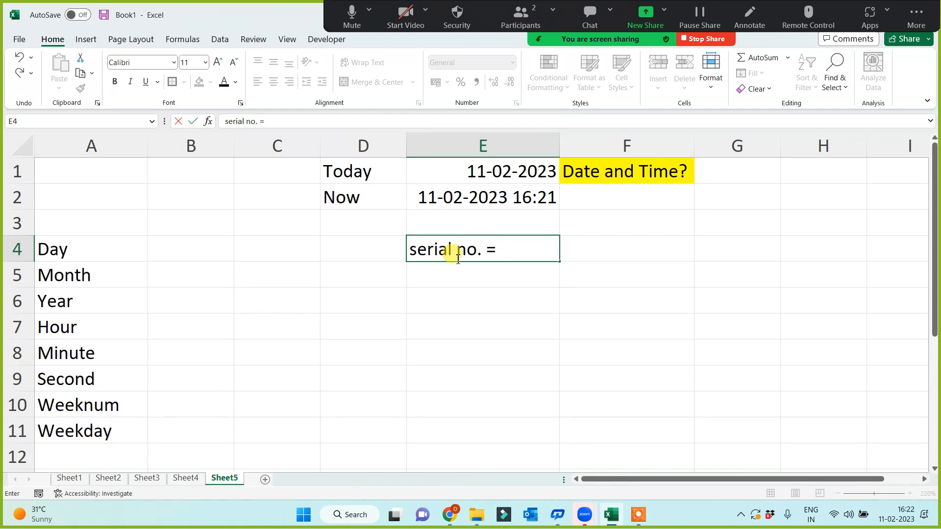
pyautogui.write('any date or time')
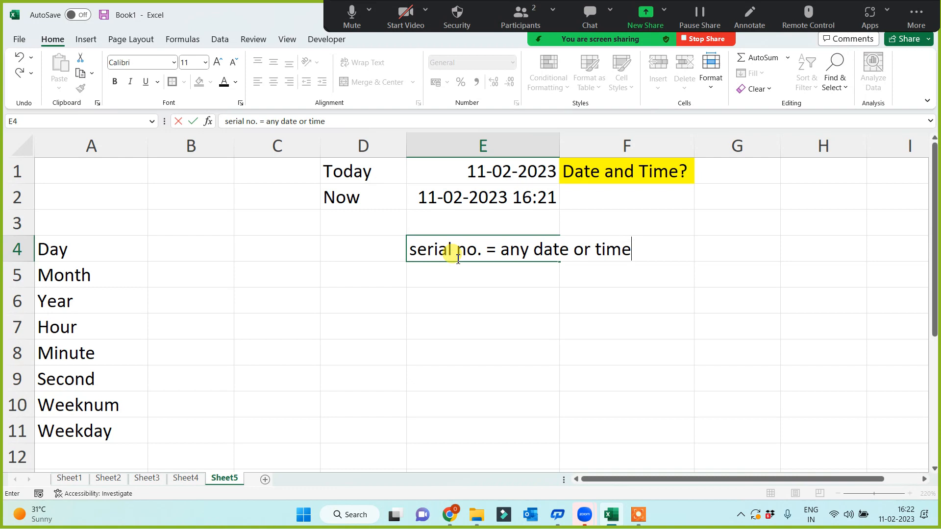
pyautogui.press('Return')
# - Try the formula =DAY(1) in B4 beside the Day label
pyautogui.click(166, 256)
pyautogui.write('=day(')
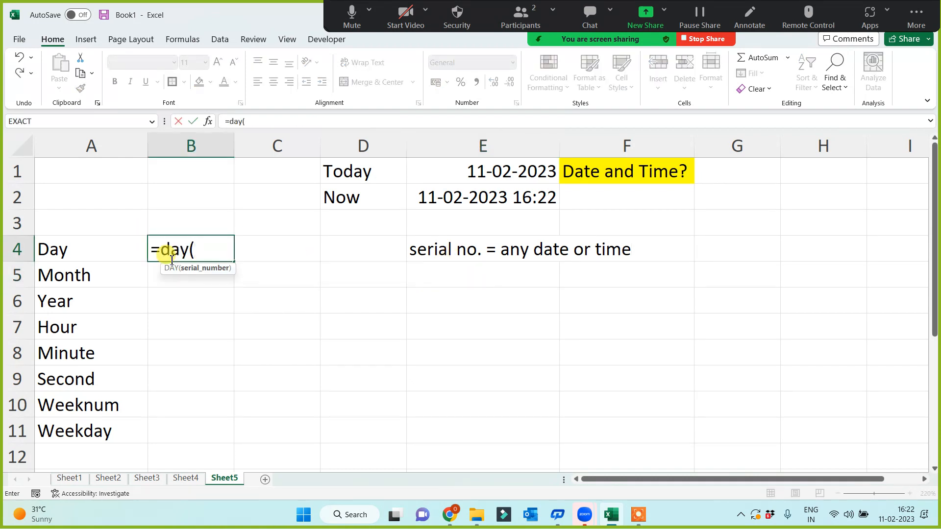
pyautogui.write('1)')
pyautogui.press('Return')
# - Try 10 and 100 as the serial number of the DAY formula in B4, and clear the cell
pyautogui.click(182, 249)
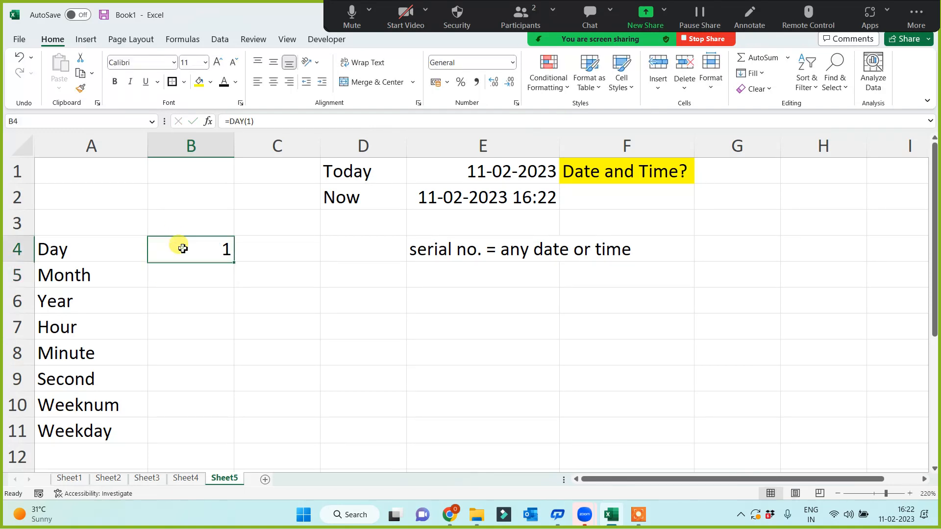
pyautogui.click(251, 121)
pyautogui.write('0')
pyautogui.press('Return')
pyautogui.click(195, 248)
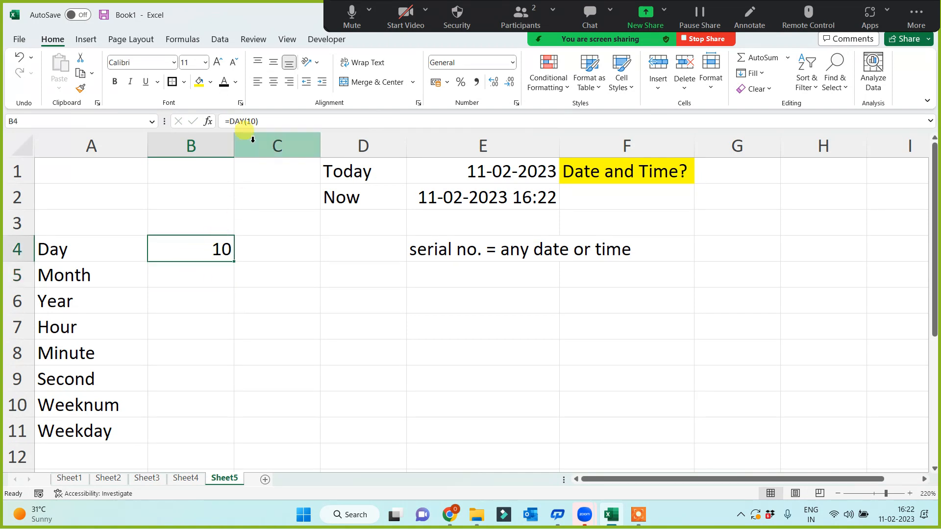
pyautogui.click(250, 121)
pyautogui.write('0')
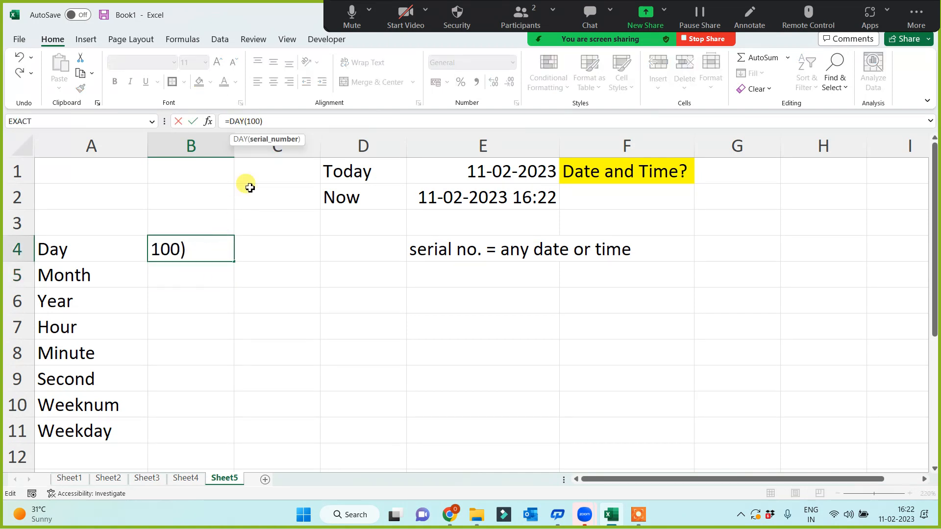
pyautogui.press('Return')
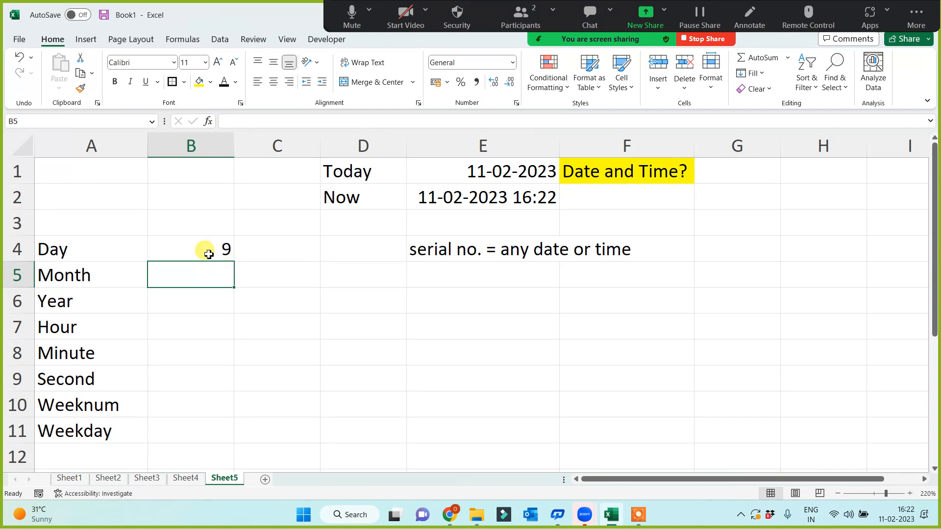
pyautogui.click(203, 249)
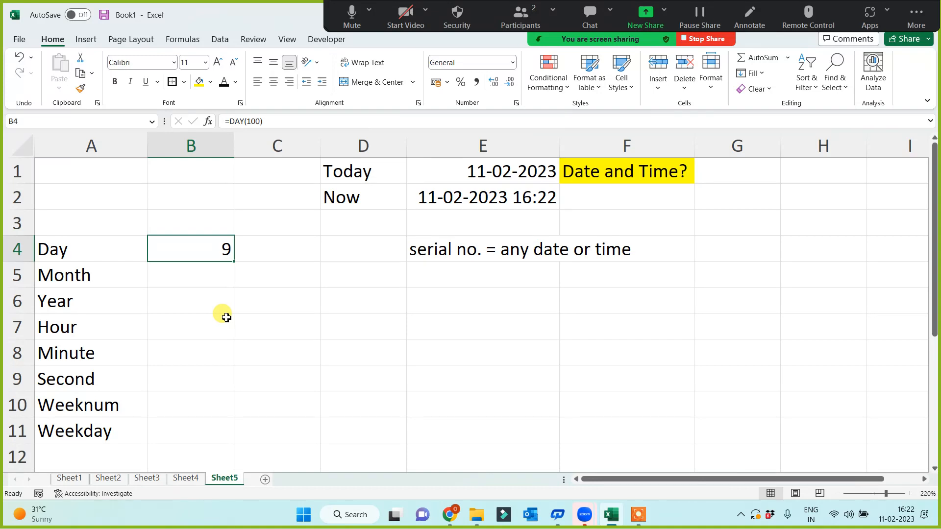
pyautogui.press('Delete')
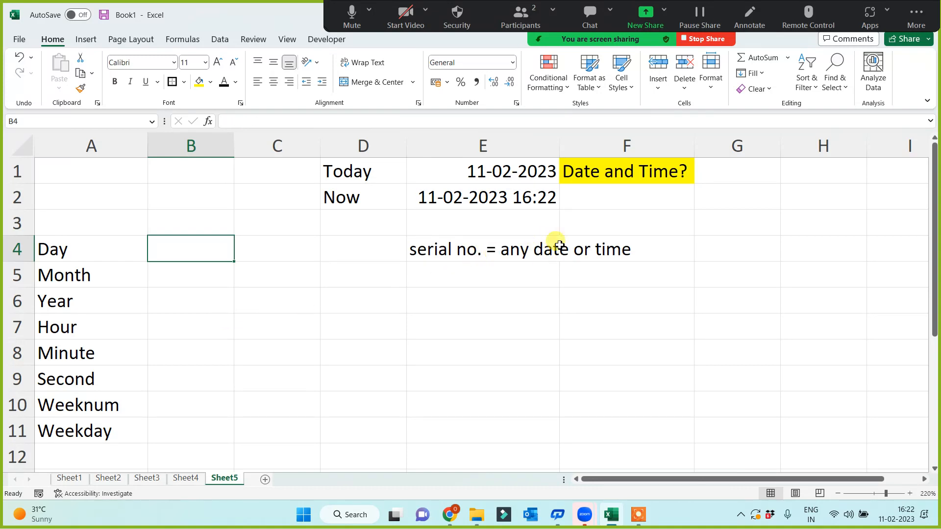
# - Enter =DAY(E2) in B4 to extract the day from the Now value
pyautogui.write('=')
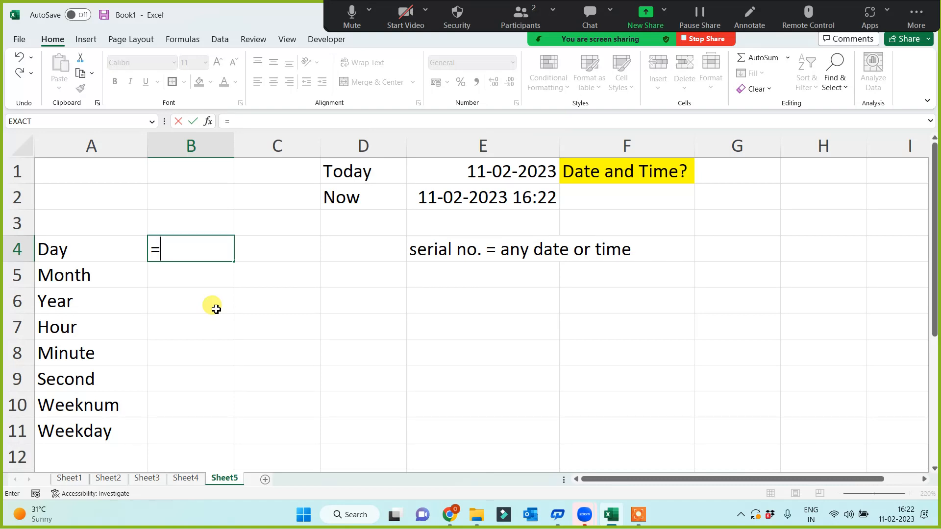
pyautogui.write('day(')
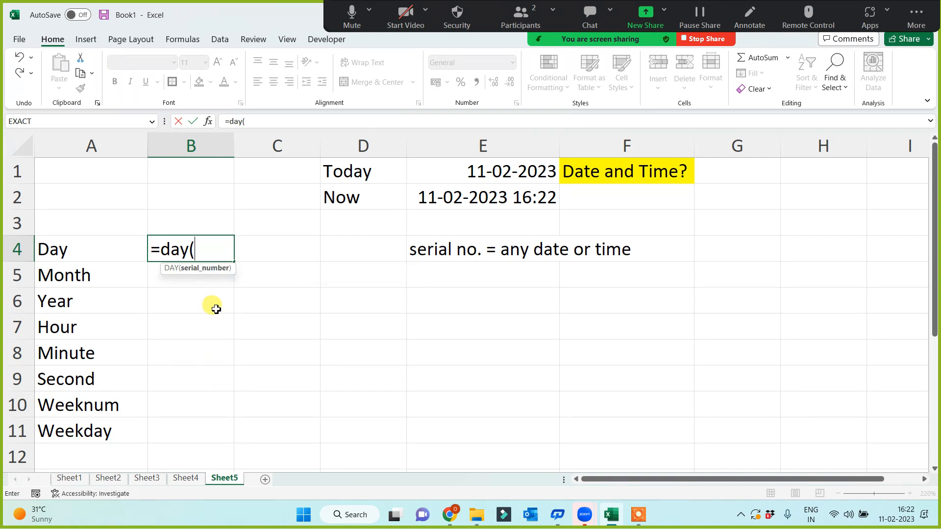
pyautogui.click(465, 202)
pyautogui.write(')')
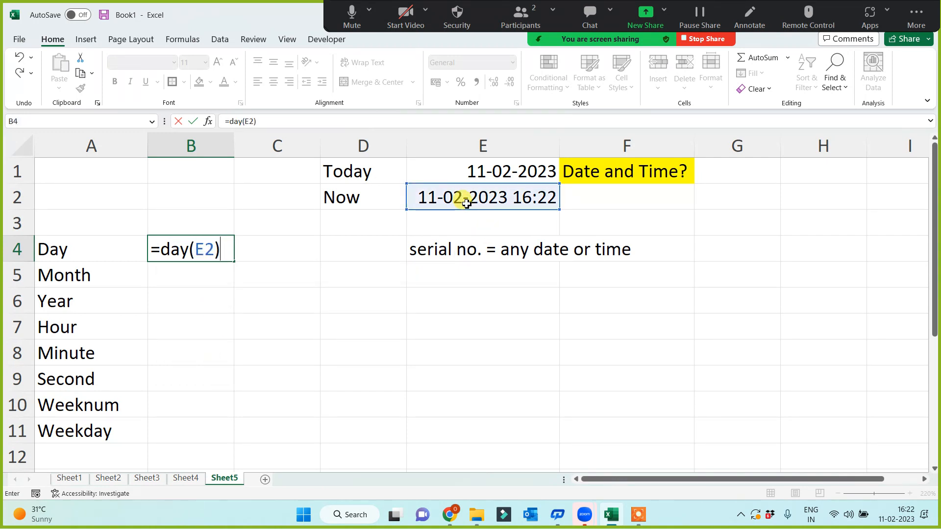
pyautogui.press('Return')
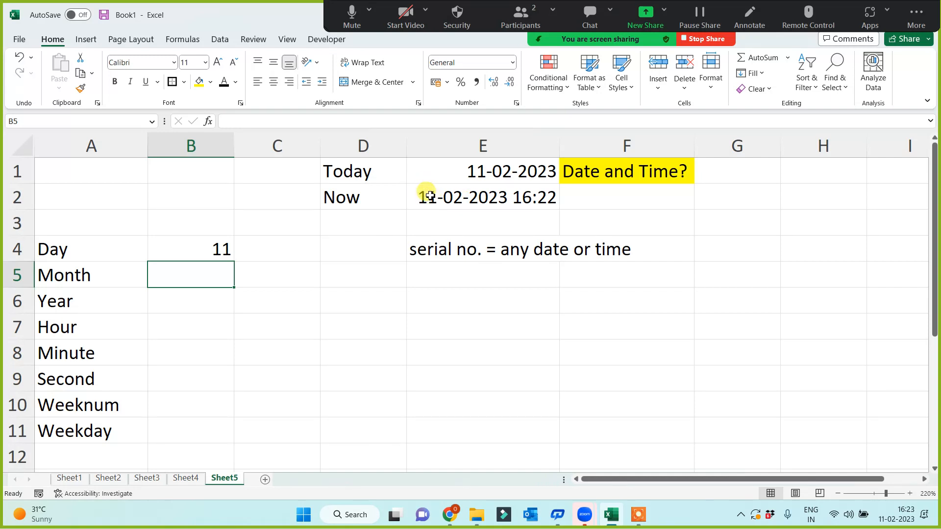
# - Extract the month and year of the Now value with =MONTH(E2) in B5 and =YEAR(E2) in B6
pyautogui.write('=')
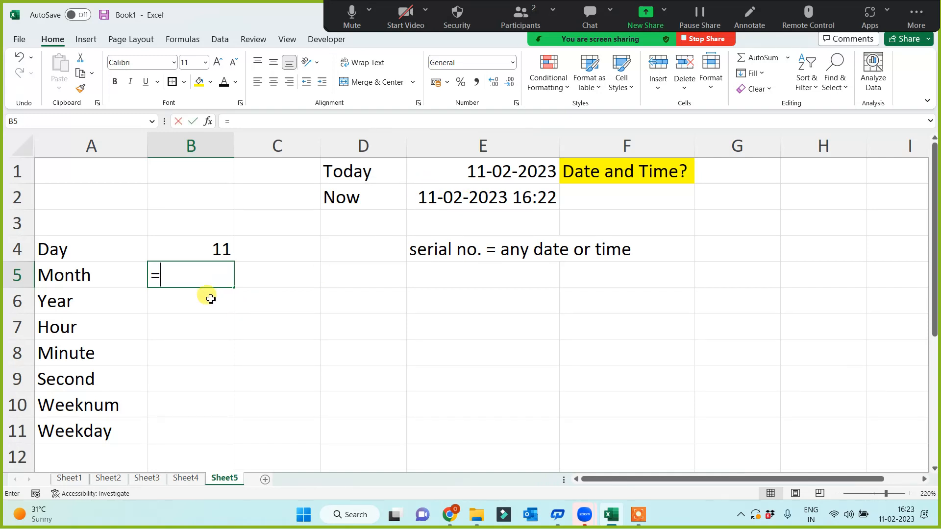
pyautogui.write('month(')
pyautogui.click(451, 191)
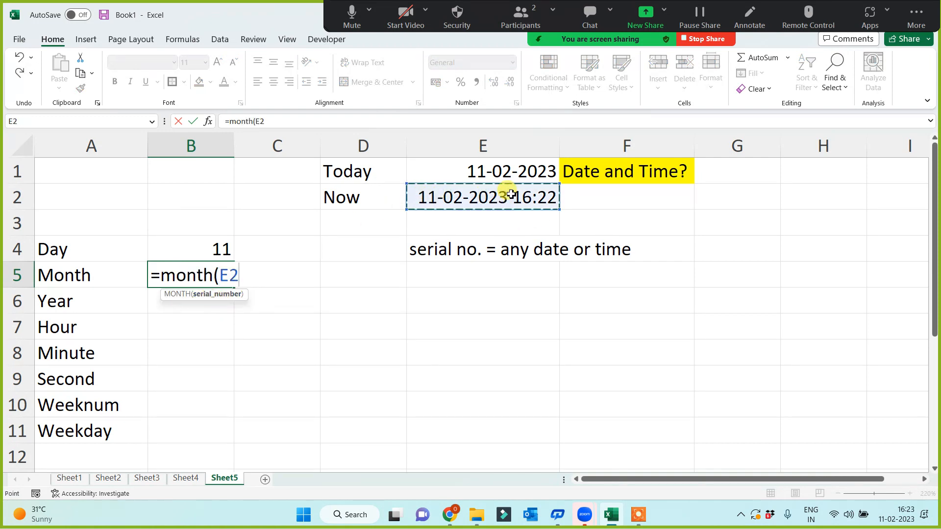
pyautogui.press('Return')
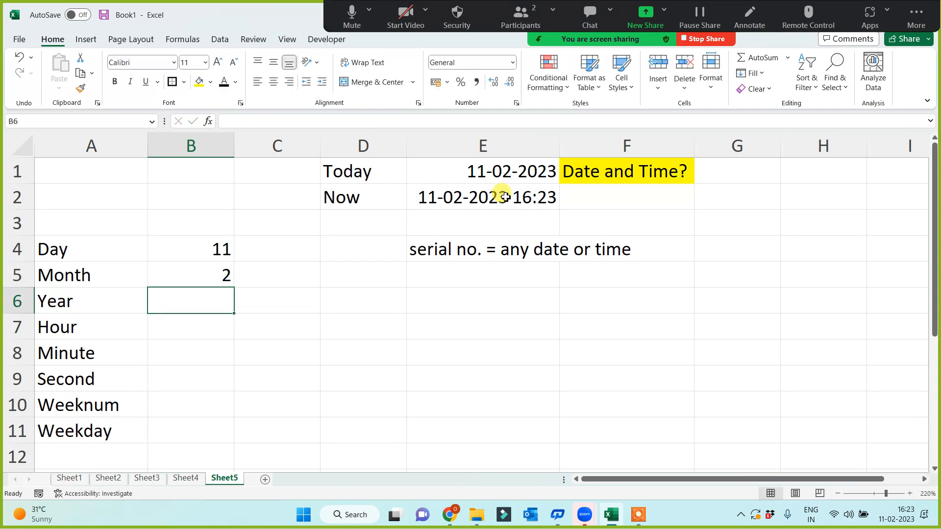
pyautogui.write('=')
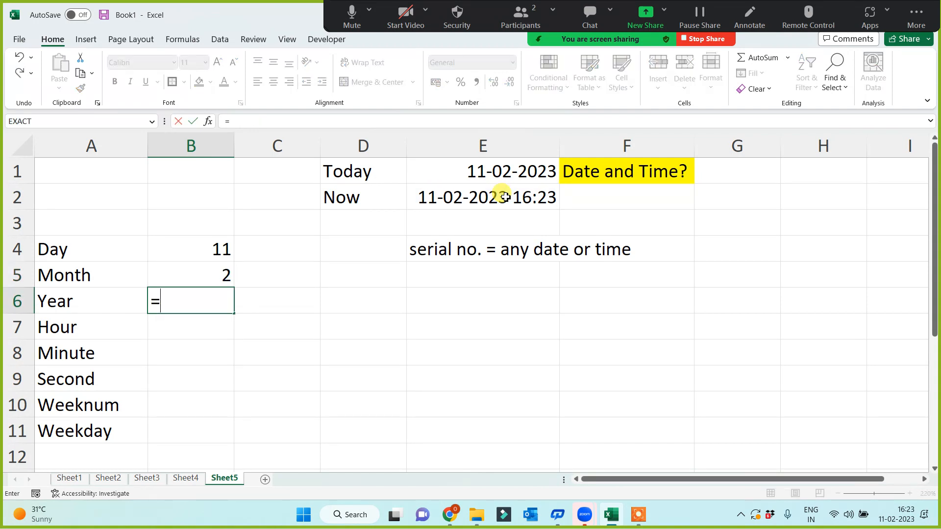
pyautogui.write('year(')
pyautogui.click(505, 197)
pyautogui.press('Return')
# - Enter =HOUR(E2) in B7 beside the Hour label
pyautogui.write('=')
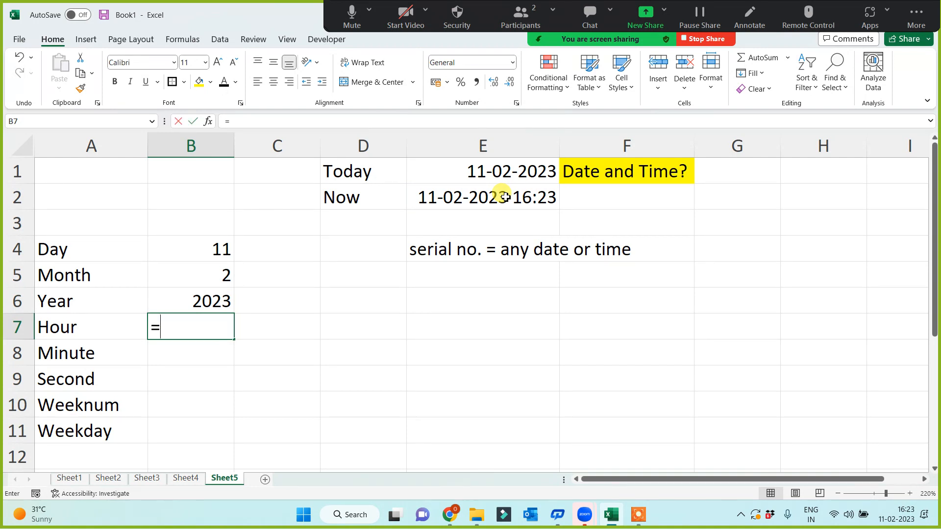
pyautogui.write('hour(')
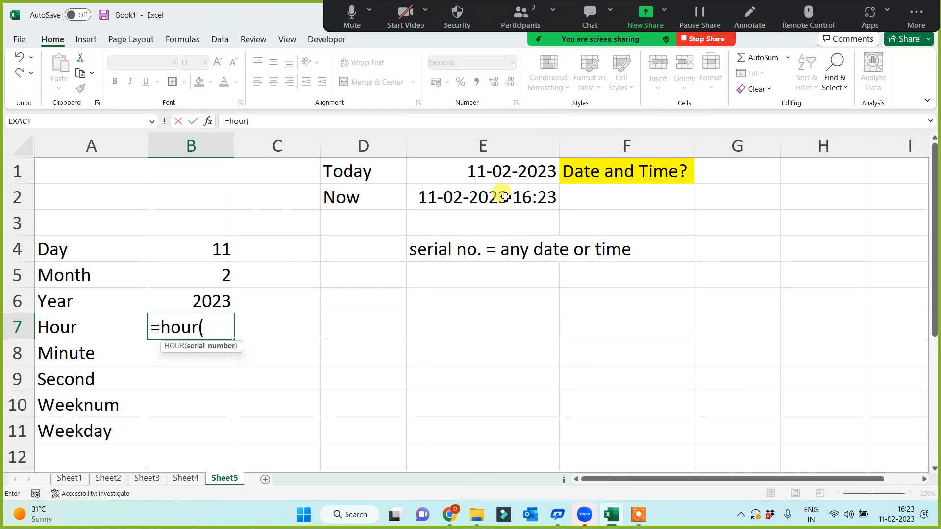
pyautogui.click(505, 197)
pyautogui.press('Return')
# - Enter =MINUTE(E2) in B8 to extract the minutes from the Now value
pyautogui.write('=min')
pyautogui.write('te')
pyautogui.press('BackSpace')
pyautogui.press('BackSpace')
pyautogui.press('BackSpace')
pyautogui.write('nute')
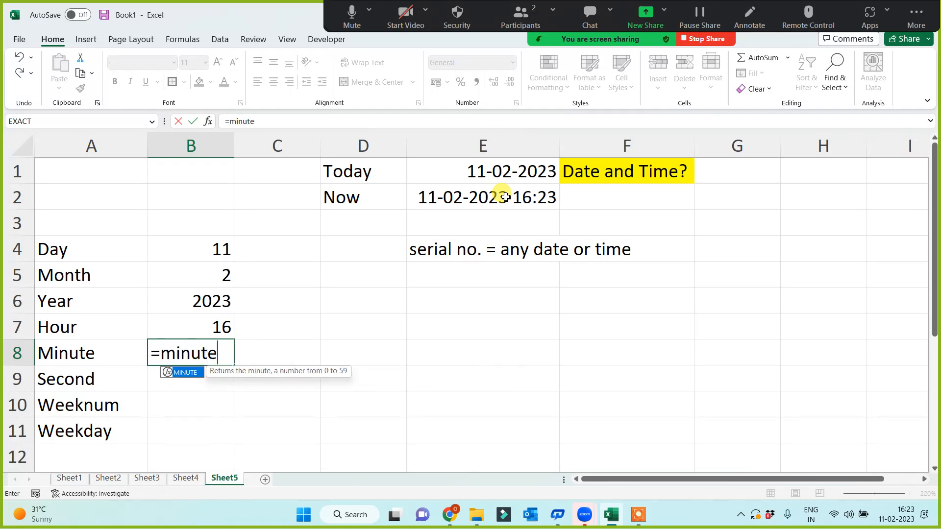
pyautogui.press('Tab')
pyautogui.click(527, 191)
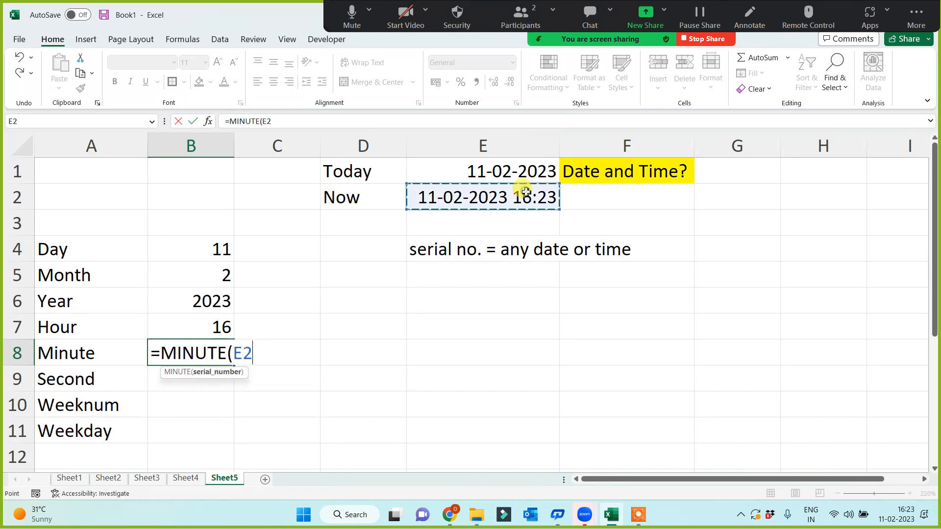
pyautogui.press('Return')
# - Enter =SECOND(E2) in B9 to extract the seconds from the Now value
pyautogui.write('=')
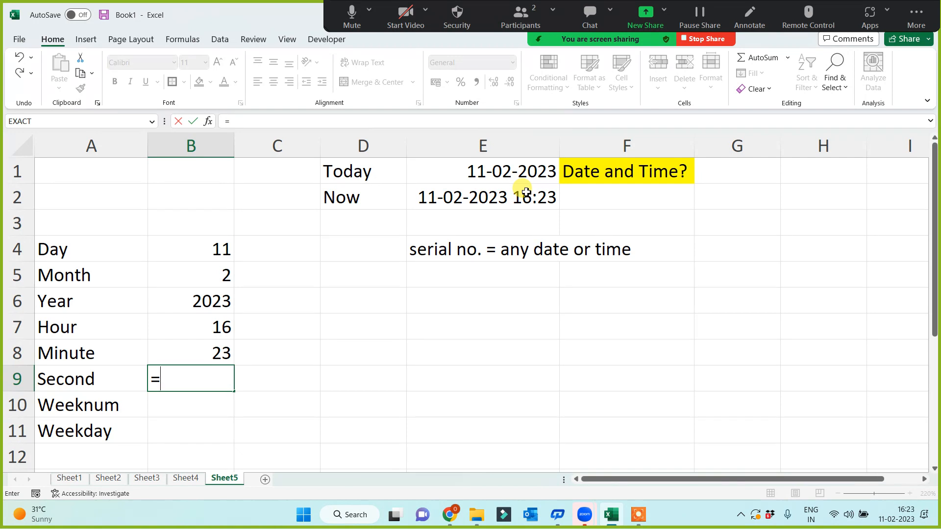
pyautogui.write('secon')
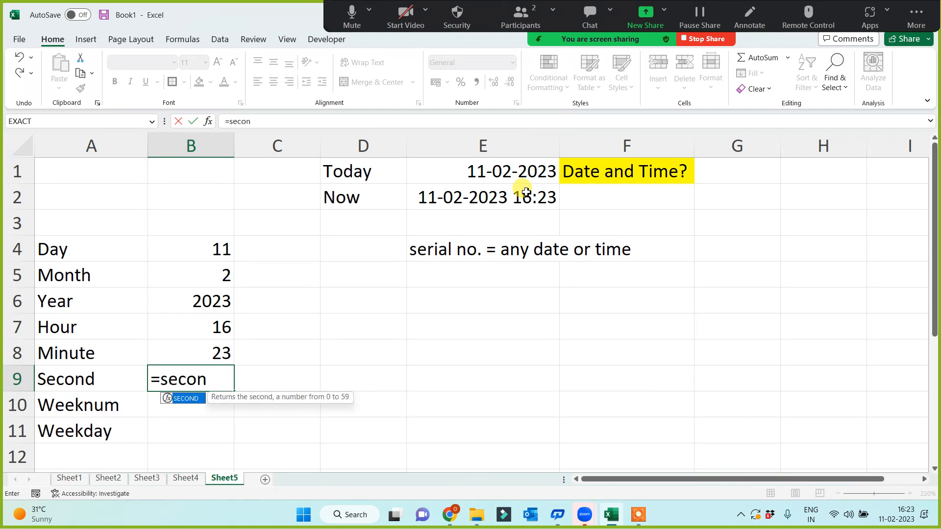
pyautogui.press('Tab')
pyautogui.click(512, 198)
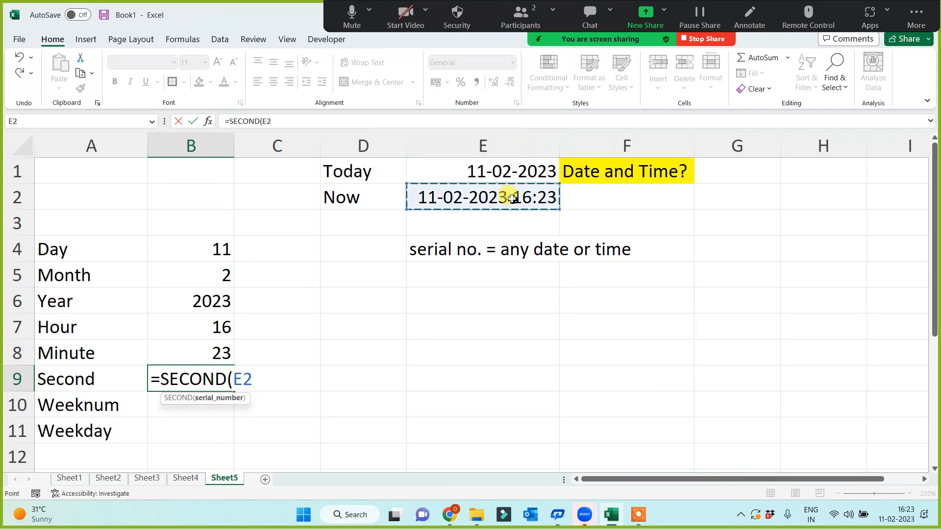
pyautogui.press('Return')
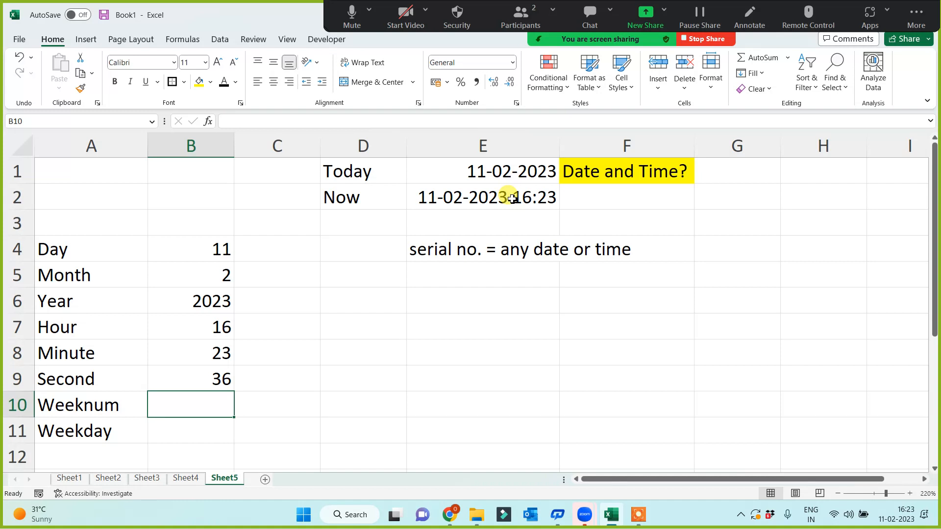
# - Enter the sample texts "sfd" and "sdf" in E8 to make the SECOND formula recalculate, and clear E7:E10
pyautogui.click(223, 378)
pyautogui.click(422, 353)
pyautogui.write('sfd')
pyautogui.click(465, 413)
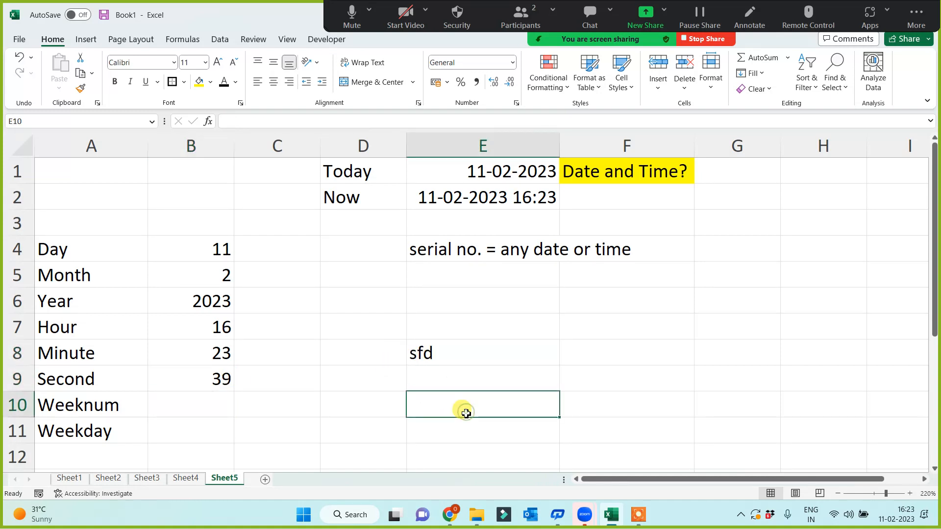
pyautogui.click(465, 361)
pyautogui.write('sdf')
pyautogui.click(451, 420)
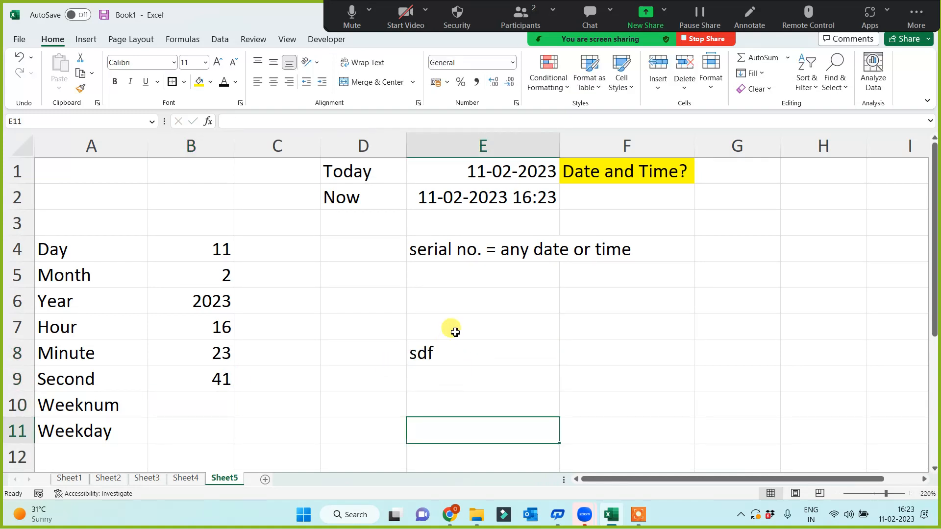
pyautogui.moveTo(455, 333); pyautogui.dragTo(449, 397)
pyautogui.press('Delete')
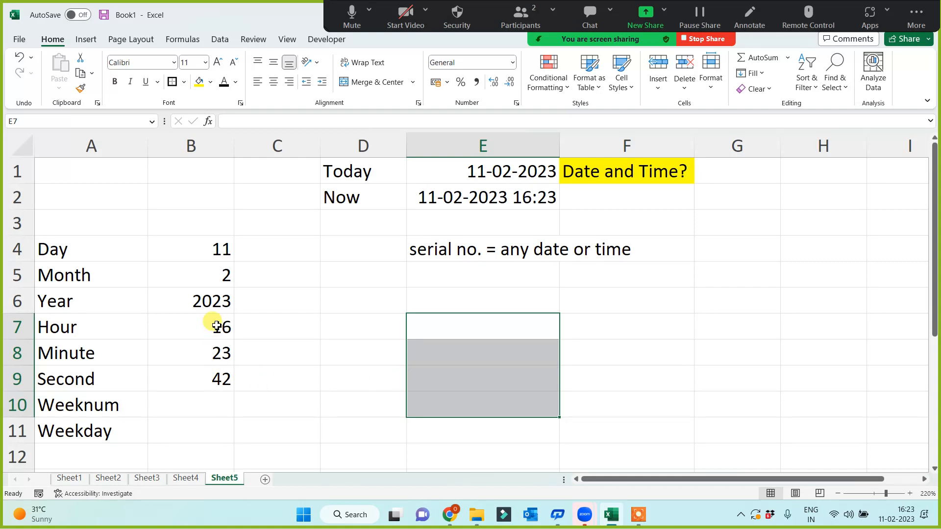
# - Review the Day to Second formulas in B4:B9 and the NOW formula in E2 that they refer to
pyautogui.moveTo(216, 326); pyautogui.dragTo(204, 395)
pyautogui.click(392, 349)
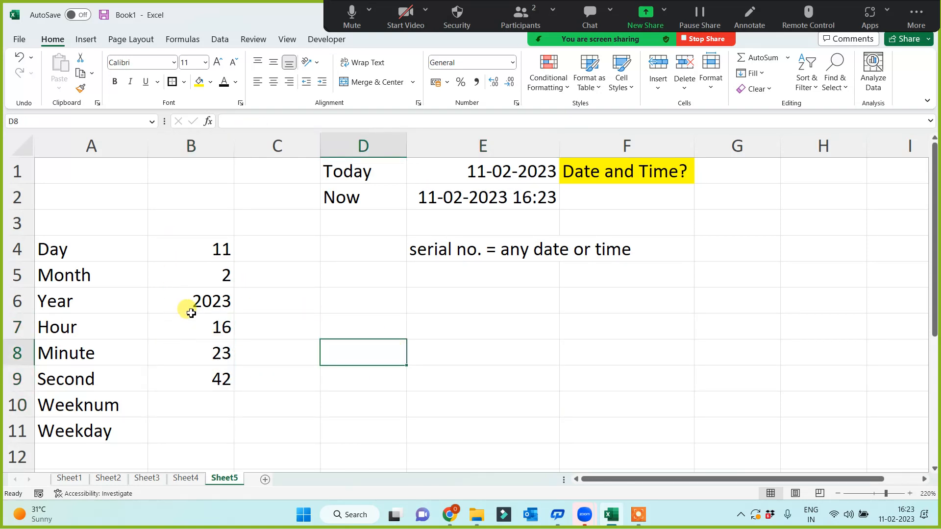
pyautogui.click(201, 254)
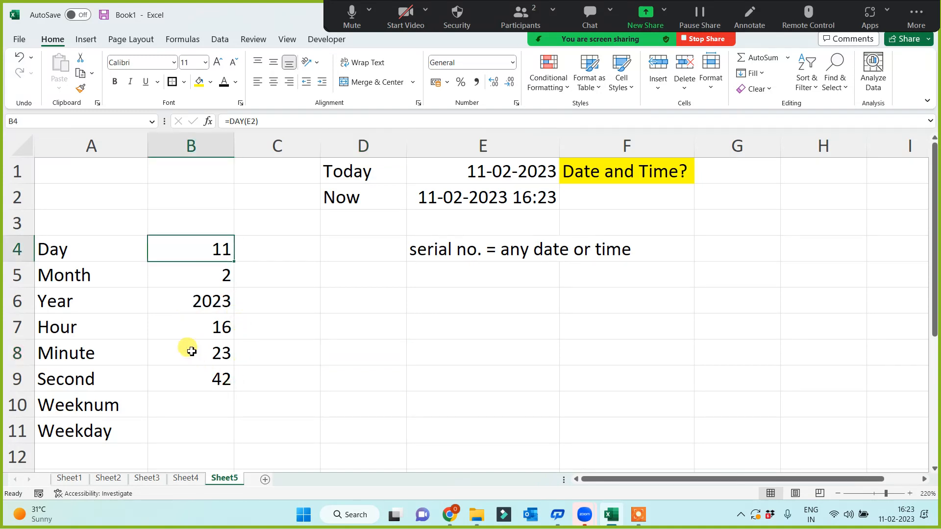
pyautogui.click(195, 327)
pyautogui.click(189, 367)
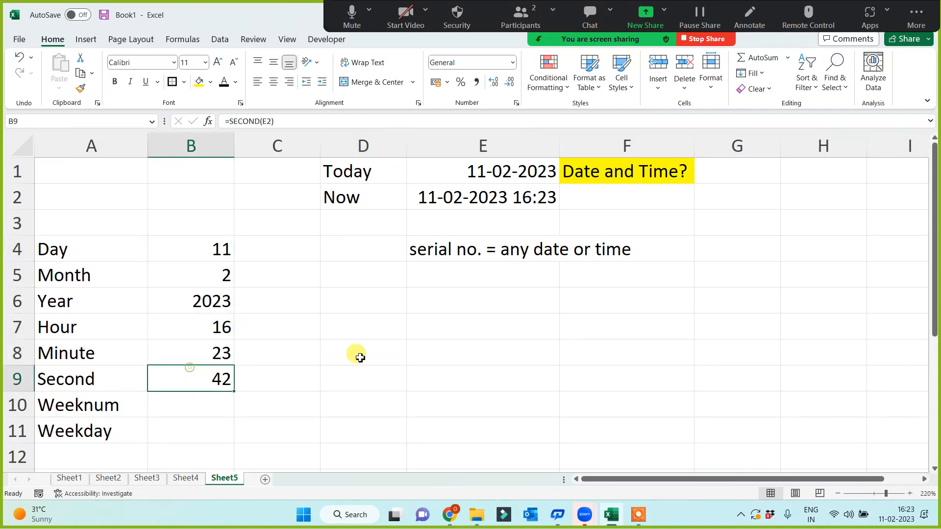
pyautogui.click(360, 356)
pyautogui.moveTo(197, 250); pyautogui.dragTo(186, 387)
pyautogui.click(384, 359)
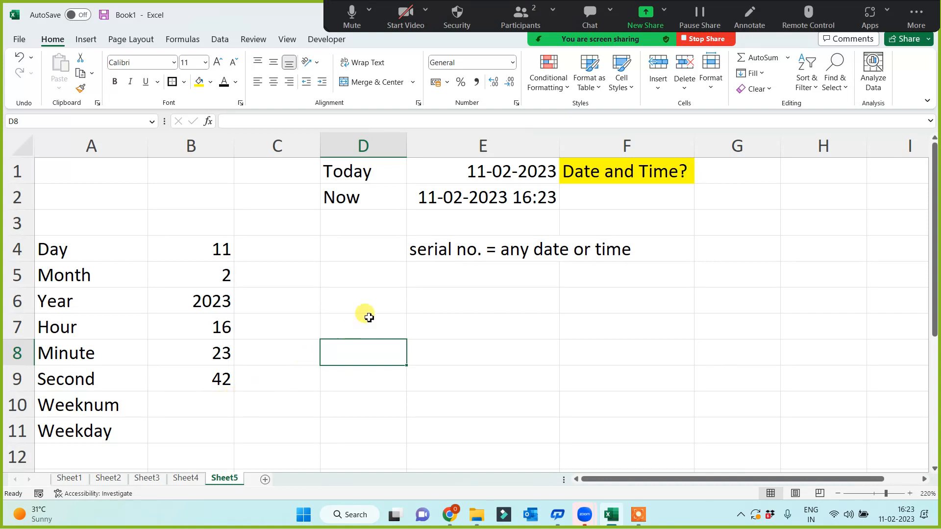
pyautogui.click(472, 197)
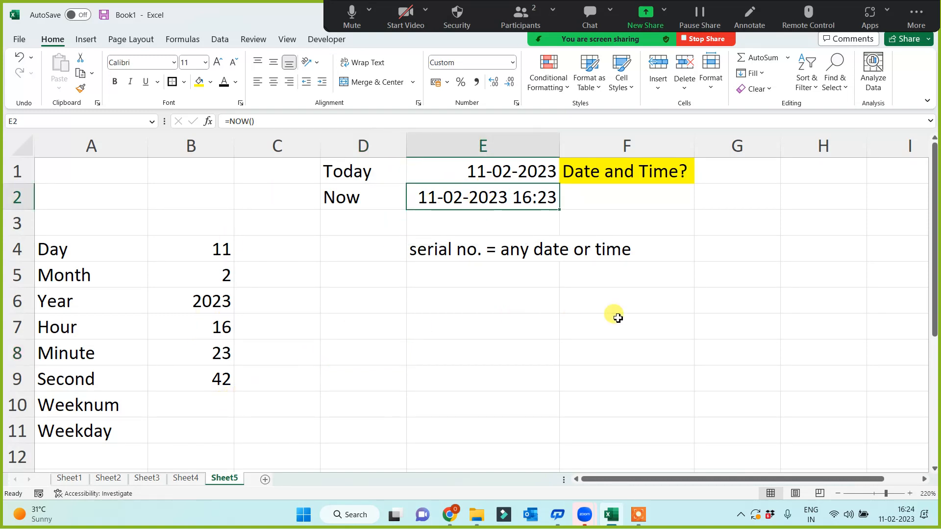
# - Enter the sample numbers 44, 23 and 11 in F7:F9
pyautogui.click(629, 337)
pyautogui.write('44')
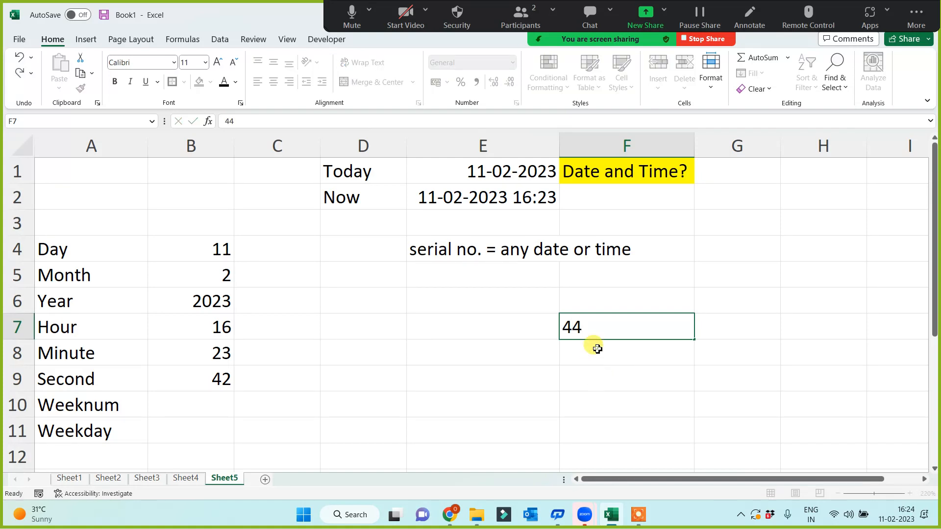
pyautogui.press('Return')
pyautogui.write('23')
pyautogui.press('Return')
pyautogui.write('11')
pyautogui.hotkey('ctrl', 'Return')
# - Add up the sample numbers in H7 with the formula =SUM(F7:F9)
pyautogui.click(813, 336)
pyautogui.write('=')
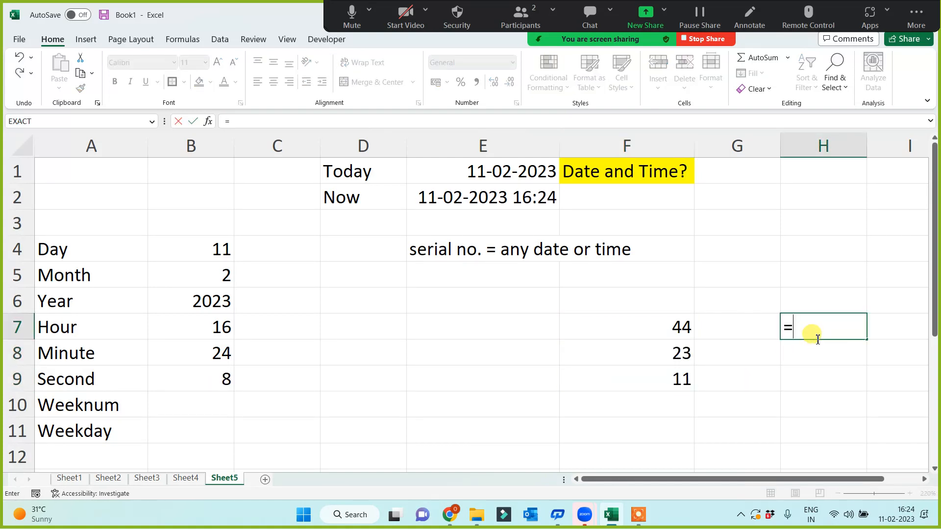
pyautogui.write('sum(')
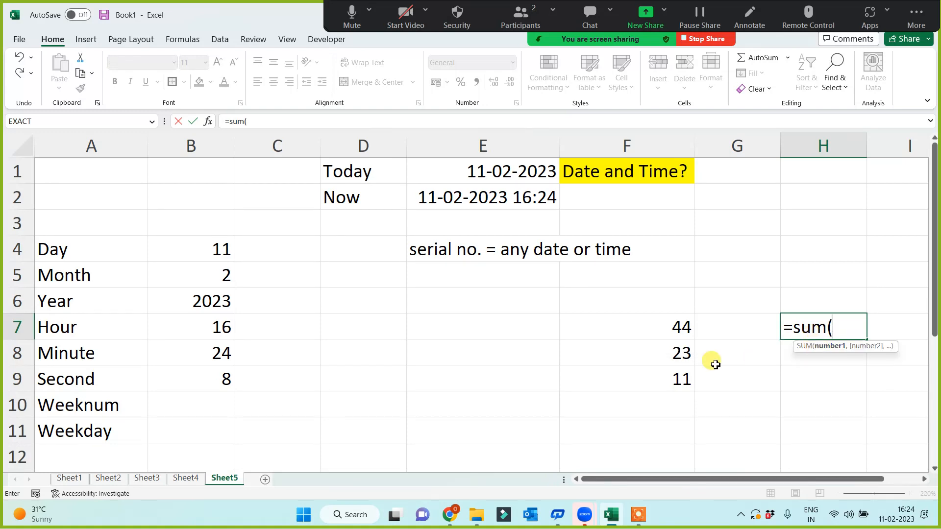
pyautogui.click(653, 327)
pyautogui.moveTo(653, 328); pyautogui.dragTo(652, 380)
pyautogui.write(')')
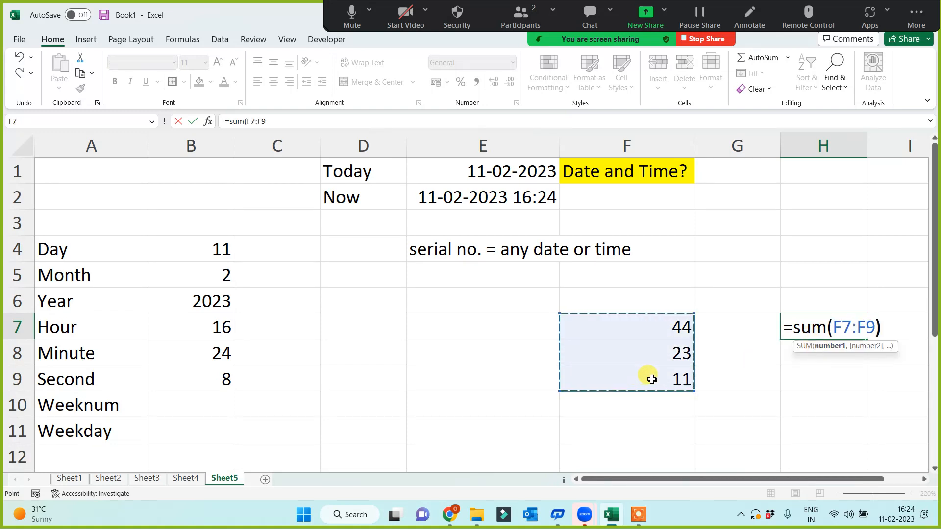
pyautogui.press('Return')
# - Change F8 to 20 to test how the SUM formula reacts, and clear the example in F6:H9
pyautogui.click(661, 352)
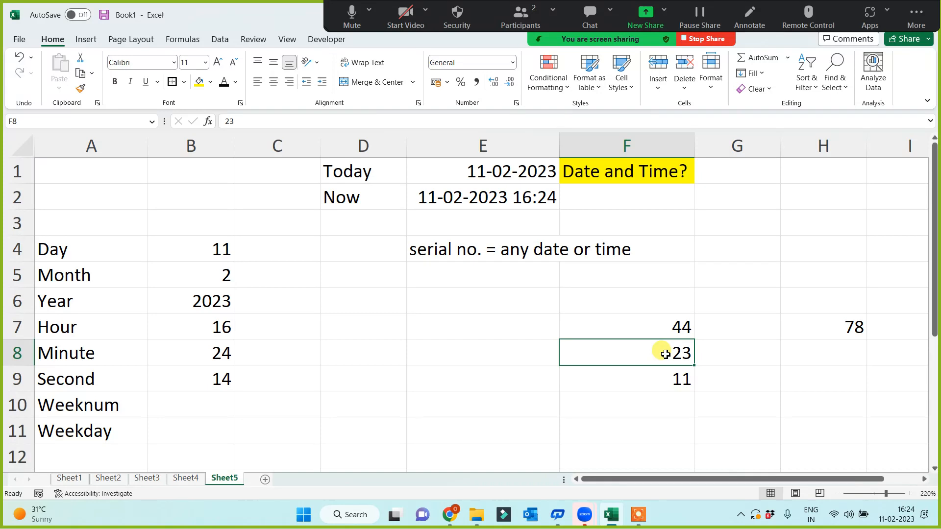
pyautogui.write('20')
pyautogui.press('Return')
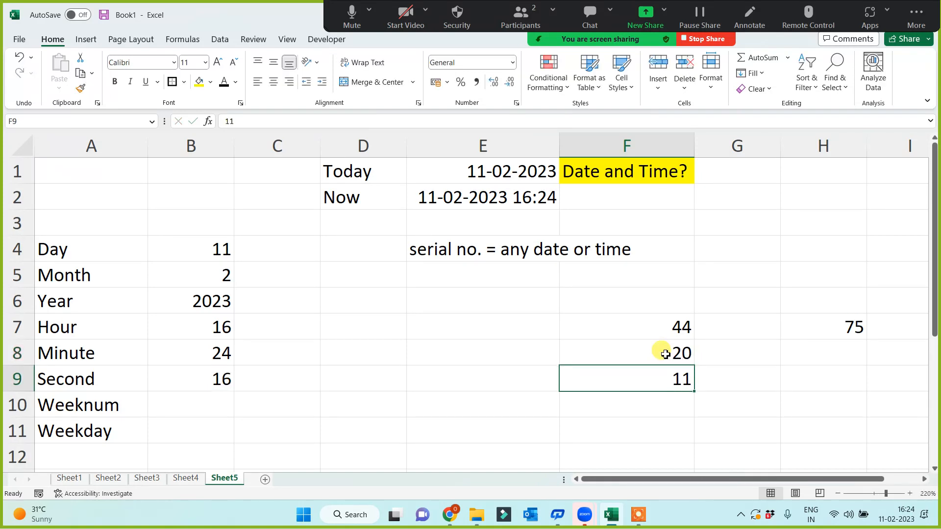
pyautogui.moveTo(663, 294); pyautogui.dragTo(804, 388)
pyautogui.press('Delete')
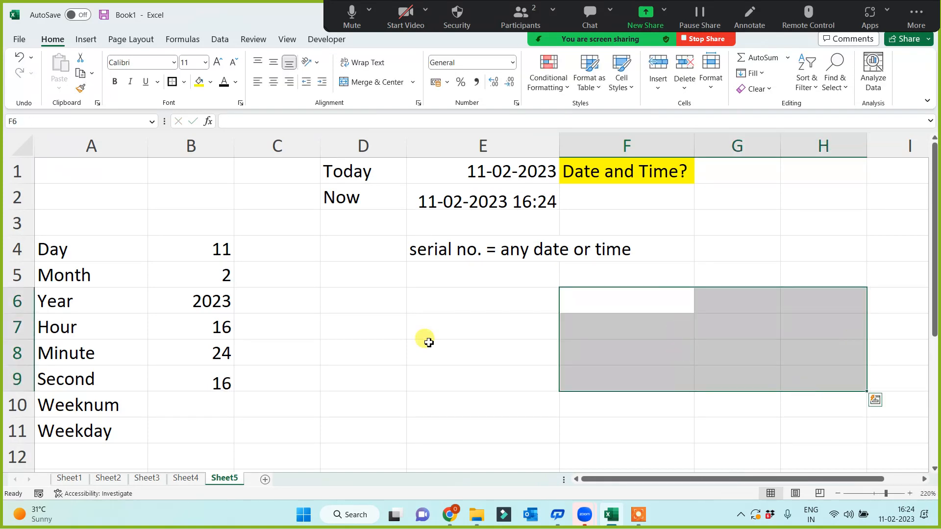
# - Return the week number of the NOW value in B10 with the formula =WEEKNUM(E2)
pyautogui.click(450, 196)
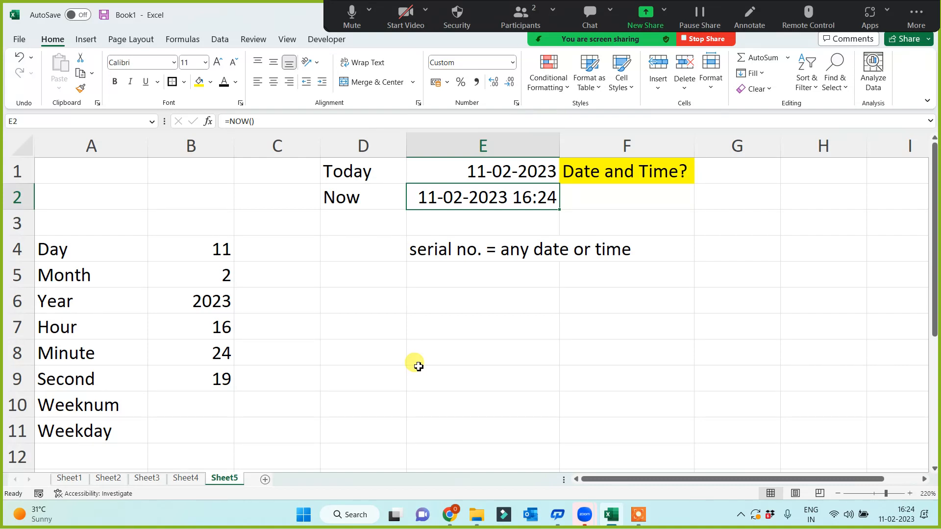
pyautogui.click(211, 408)
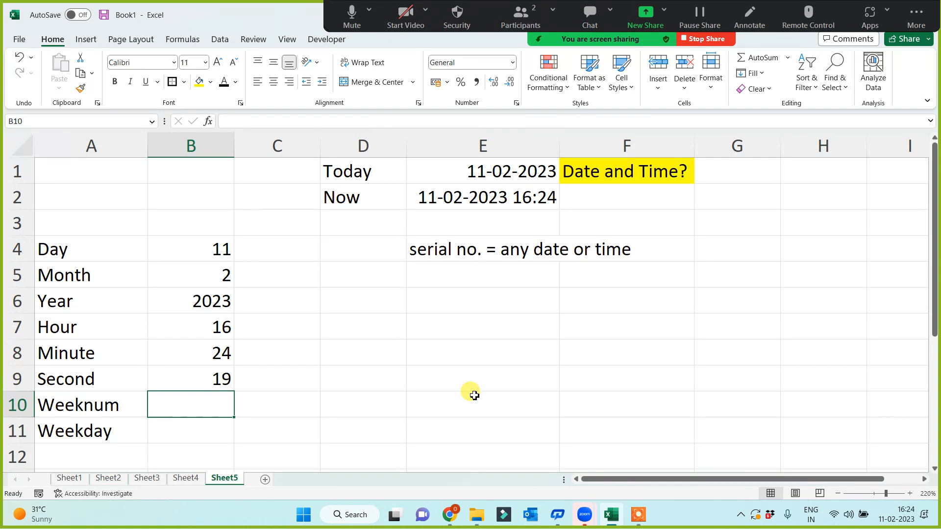
pyautogui.write('=week')
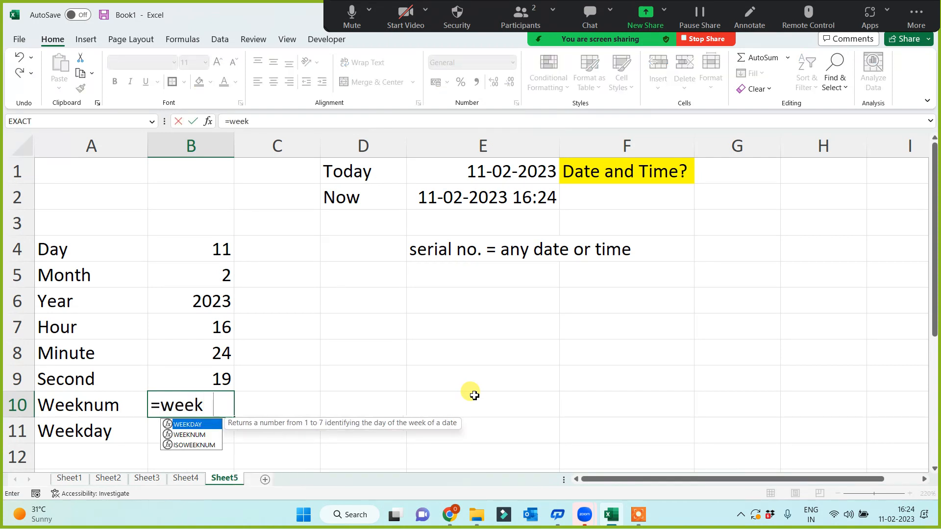
pyautogui.write('num(')
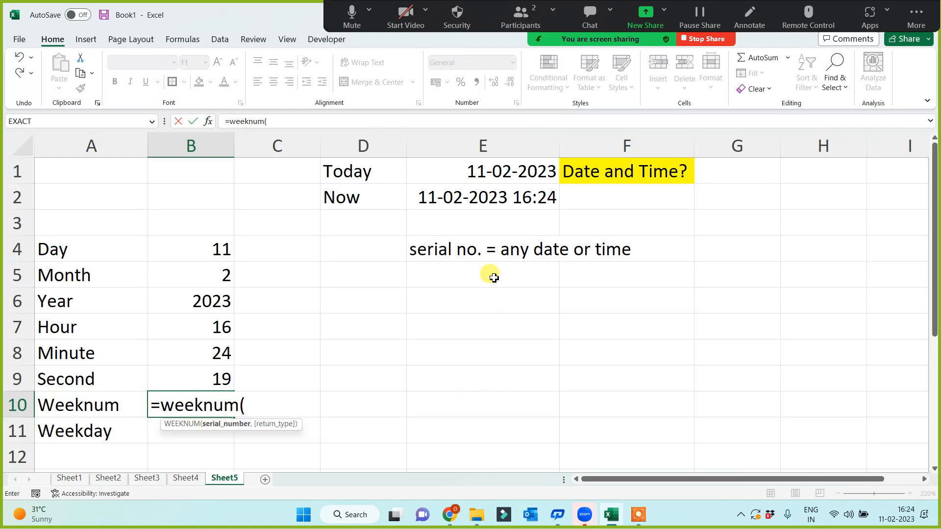
pyautogui.click(465, 198)
pyautogui.press('Return')
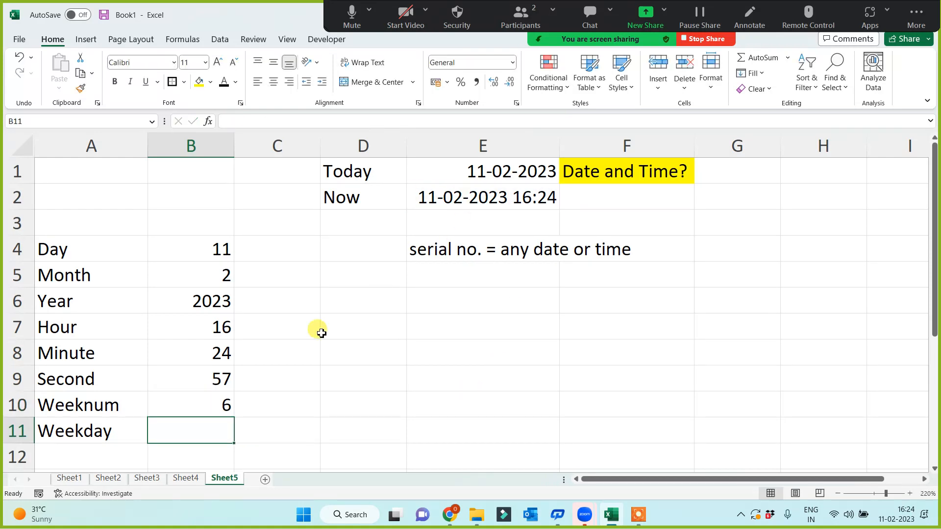
pyautogui.click(209, 402)
# - Enter the sample date 7 July 1998 in E8
pyautogui.click(495, 358)
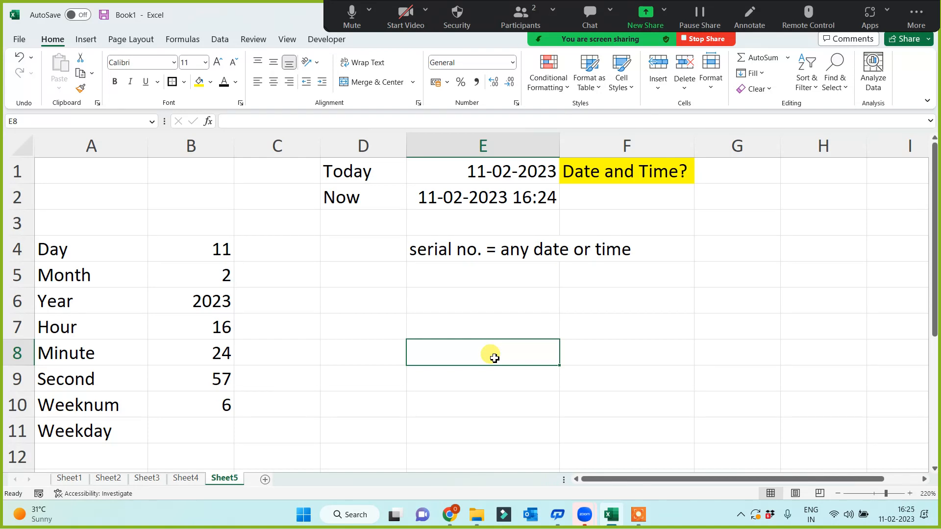
pyautogui.write('7 Ju;ly')
pyautogui.press('BackSpace')
pyautogui.press('BackSpace')
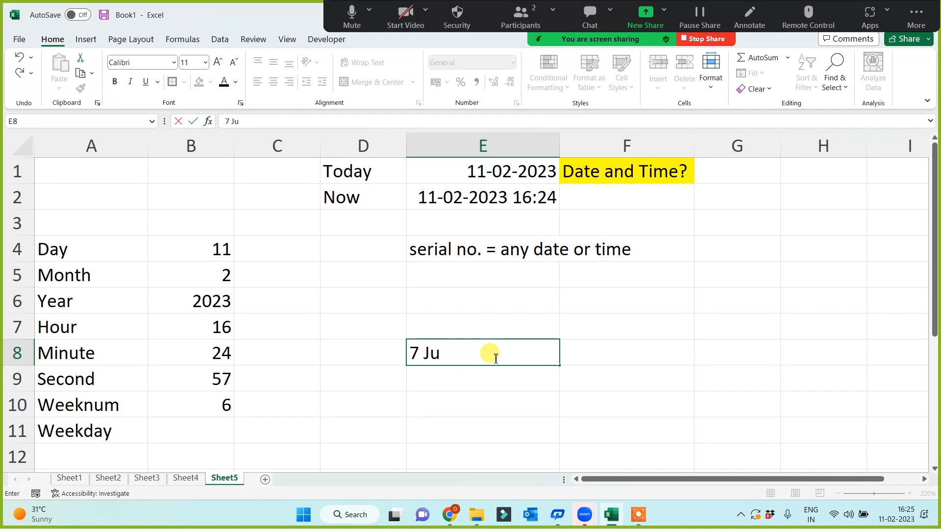
pyautogui.write('ly 1998')
pyautogui.press('Return')
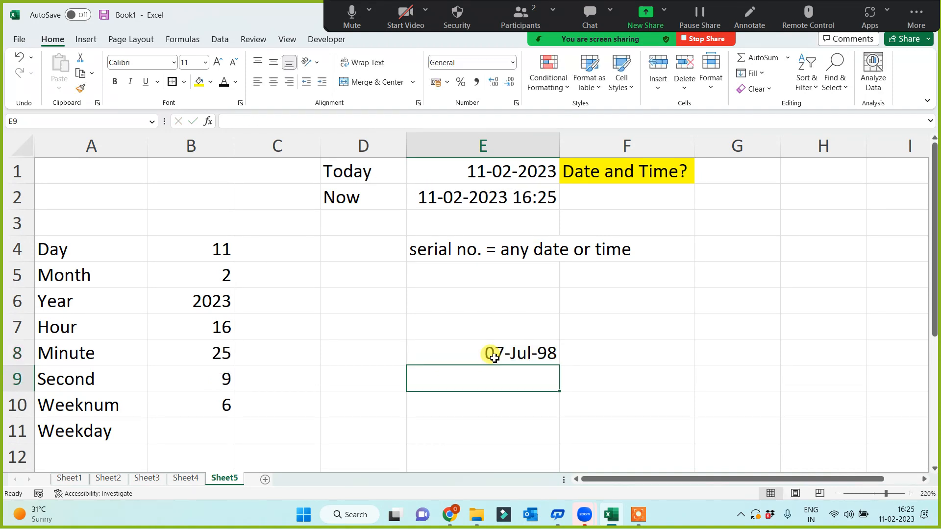
pyautogui.click(490, 357)
# - Return the week number of the sample date in E10 with the formula =WEEKNUM(E8)
pyautogui.click(474, 396)
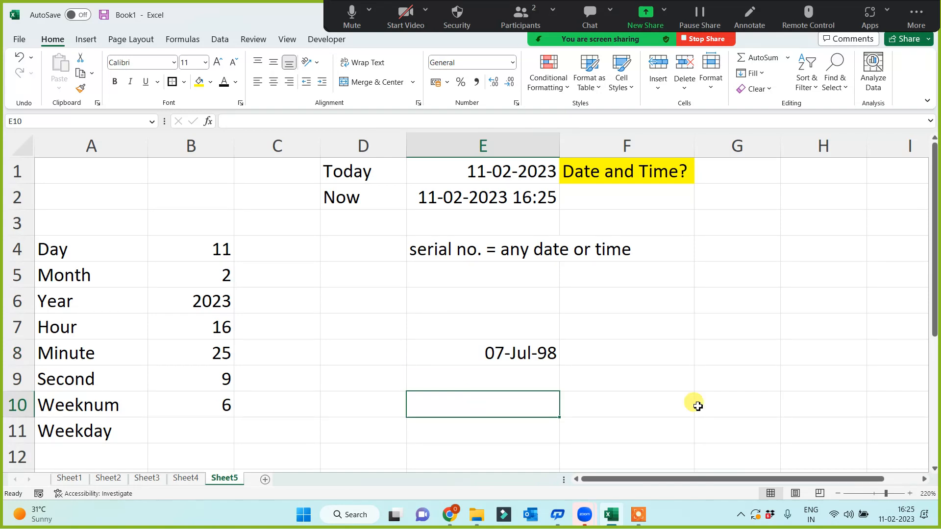
pyautogui.write('=we')
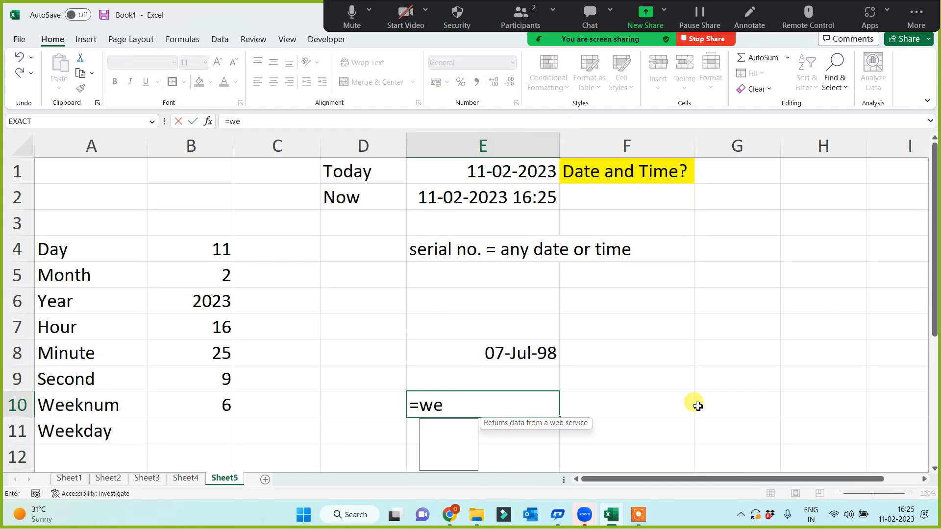
pyautogui.write('eknum(')
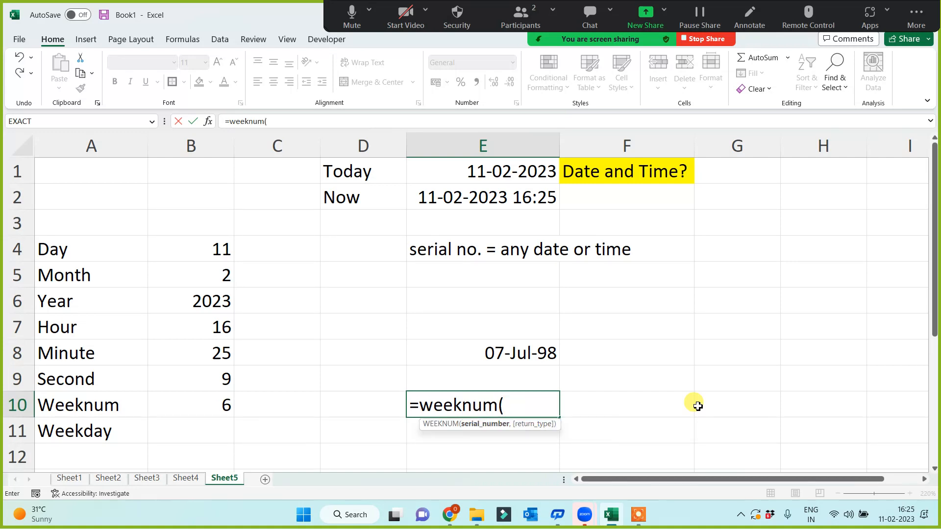
pyautogui.click(511, 343)
pyautogui.press('Return')
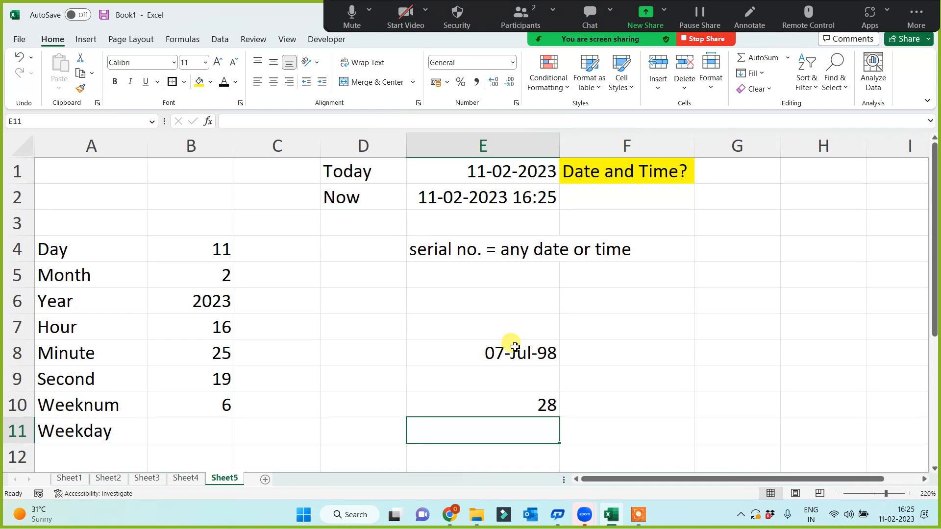
# - Return the weekday number of the NOW value in B11 with the formula =WEEKDAY(E2)
pyautogui.click(162, 435)
pyautogui.write('=weekday')
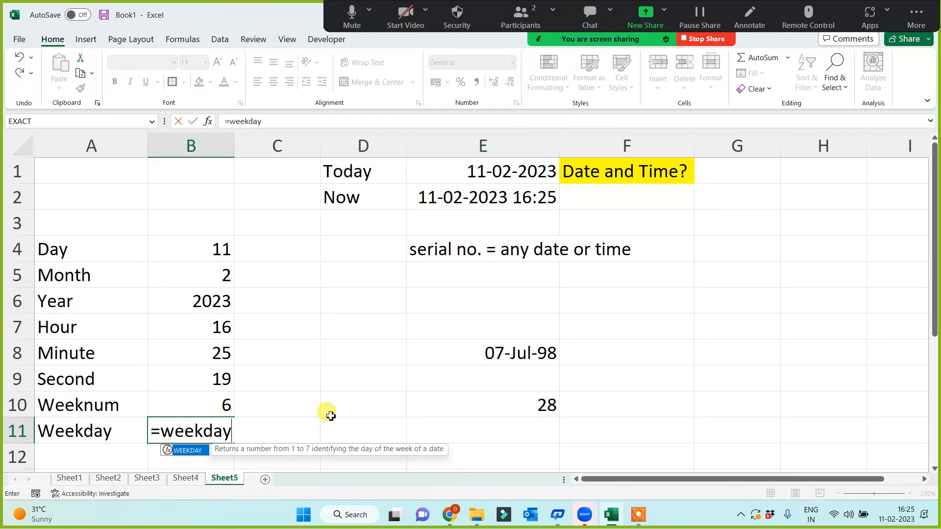
pyautogui.write('(')
pyautogui.click(495, 194)
pyautogui.write(')')
pyautogui.press('Return')
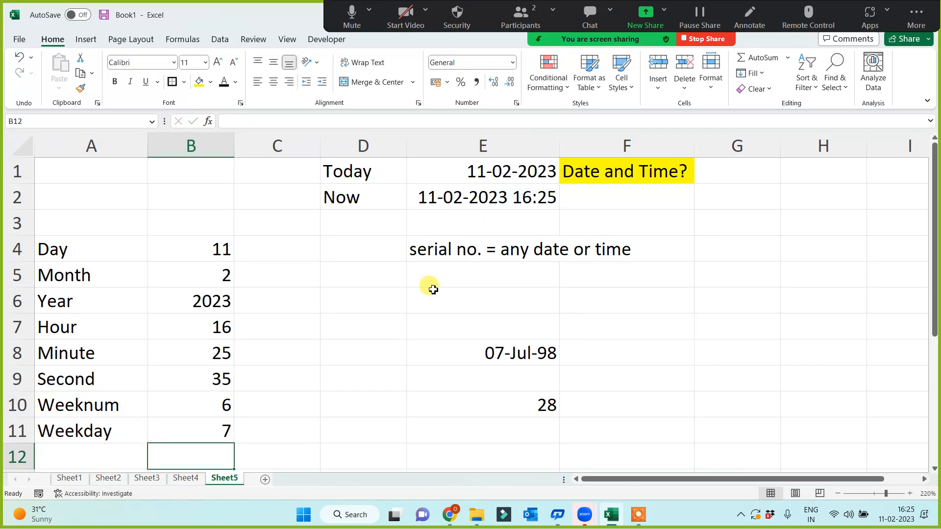
pyautogui.click(202, 430)
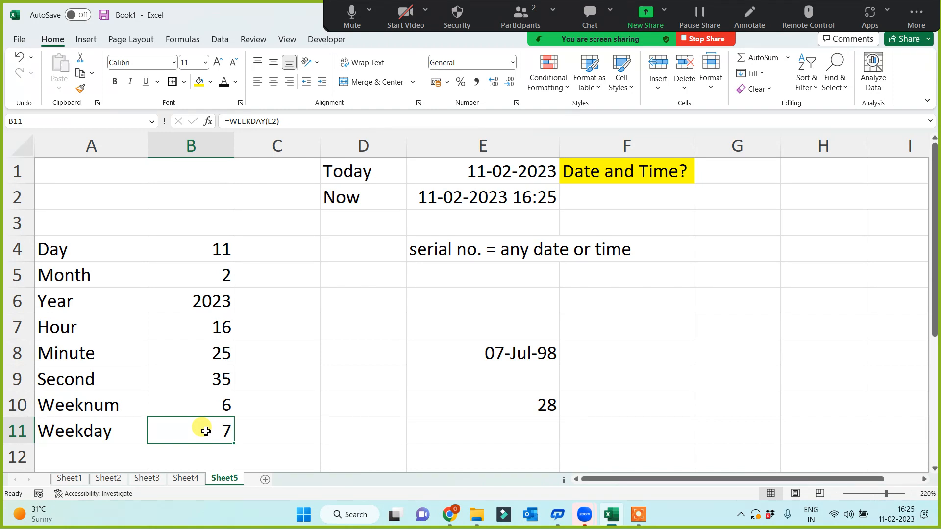
# - Try a weekday formula in E11 that refers to the week number, =WEEKDAY(E10)
pyautogui.click(467, 430)
pyautogui.write('=')
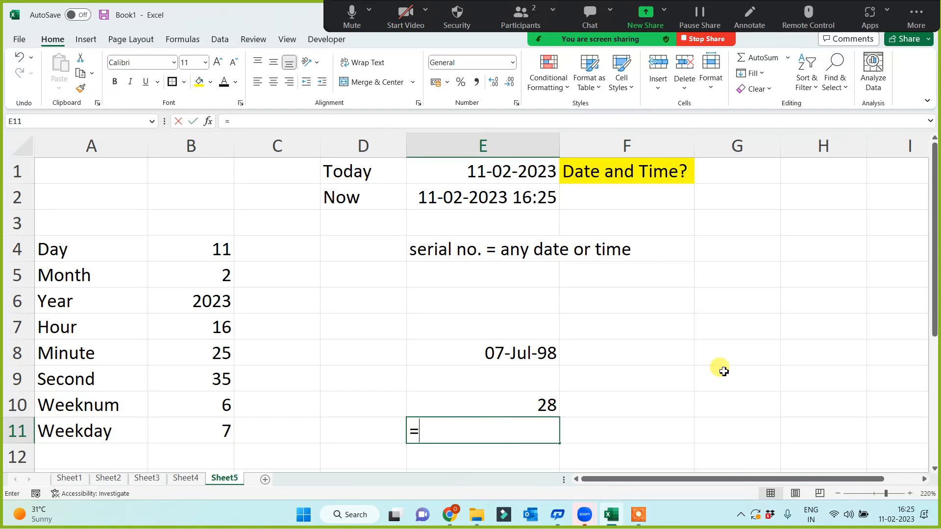
pyautogui.write('weekday(')
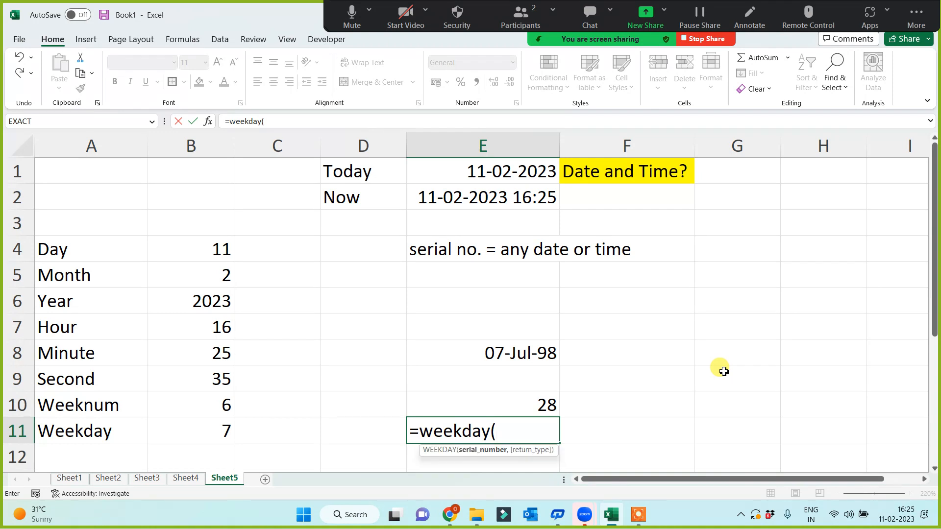
pyautogui.click(537, 403)
pyautogui.press('Return')
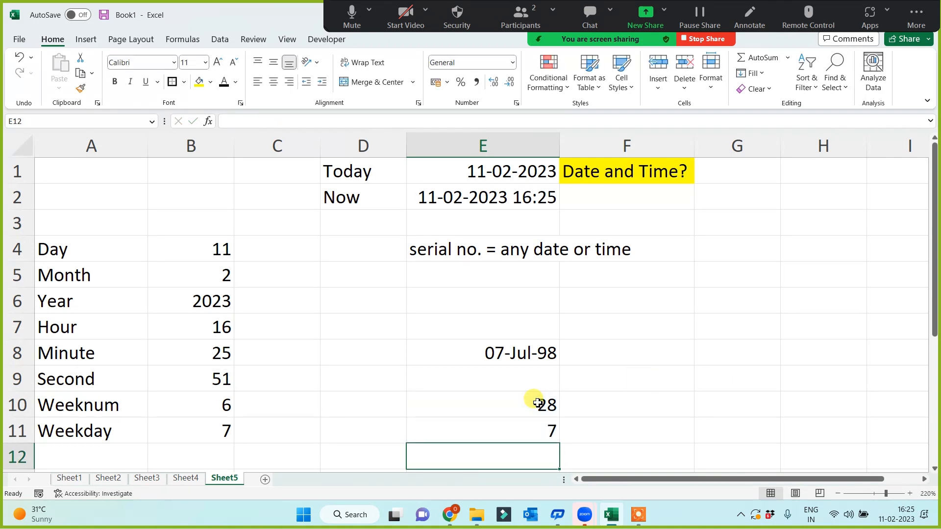
# - Check the cell reference of the E11 formula against the date in E8, and clear E11
pyautogui.click(527, 430)
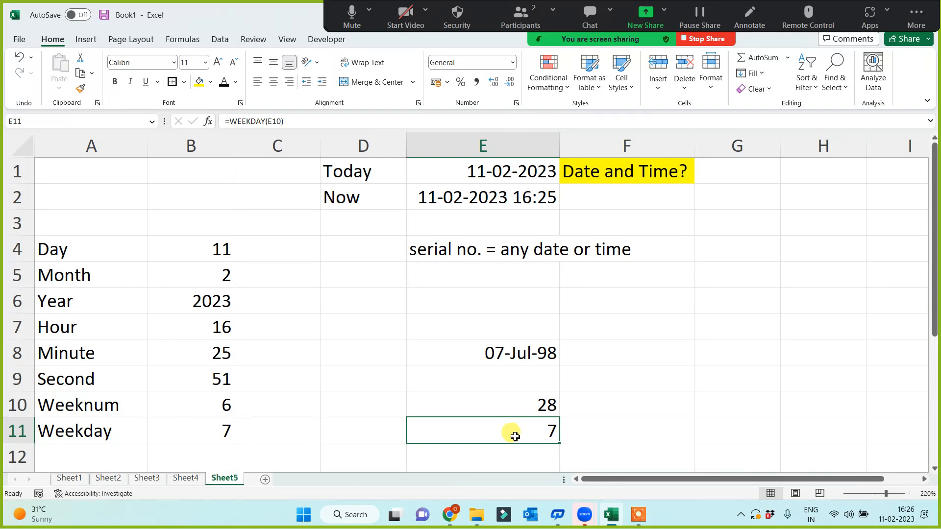
pyautogui.click(508, 337)
pyautogui.click(509, 356)
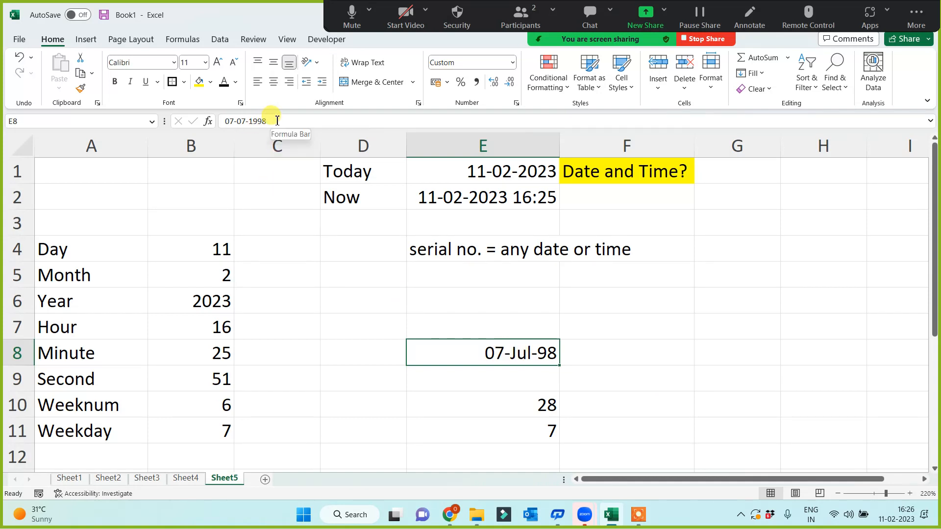
pyautogui.click(524, 431)
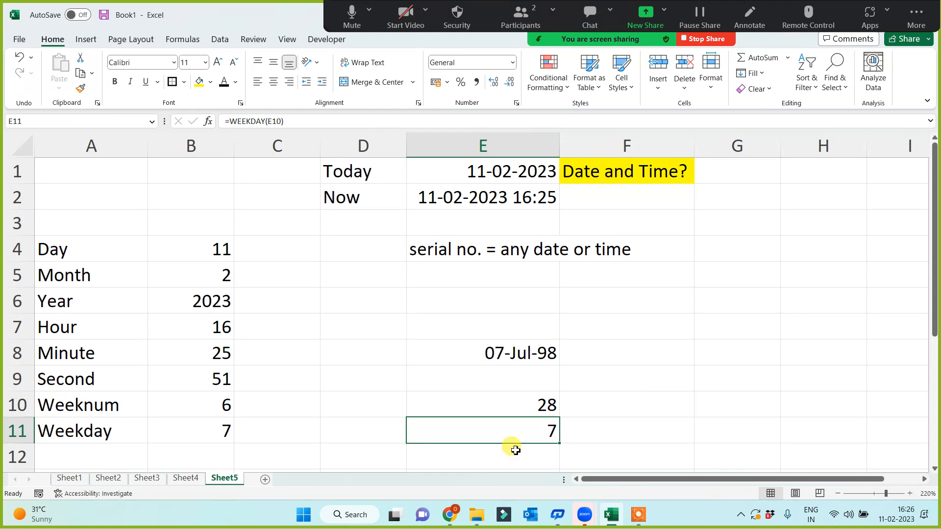
pyautogui.press('F2')
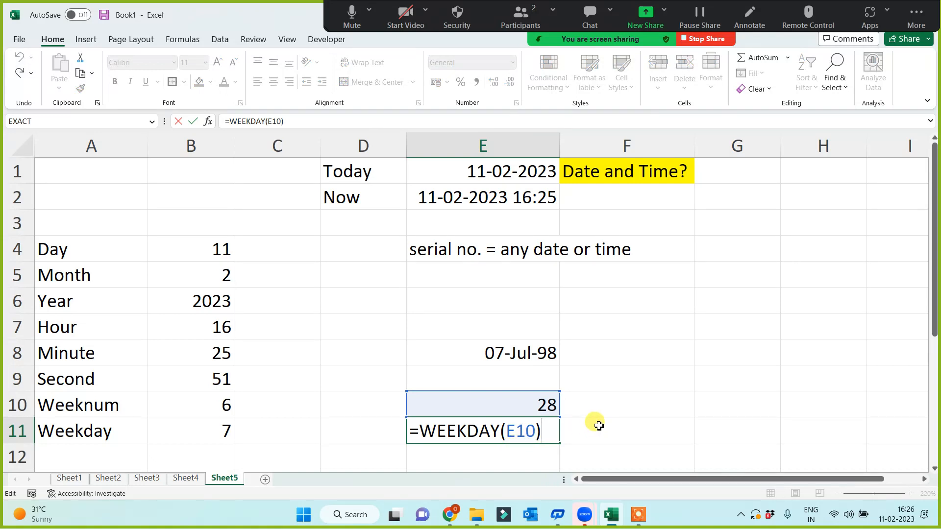
pyautogui.hotkey('ctrl', 'Return')
pyautogui.press('Delete')
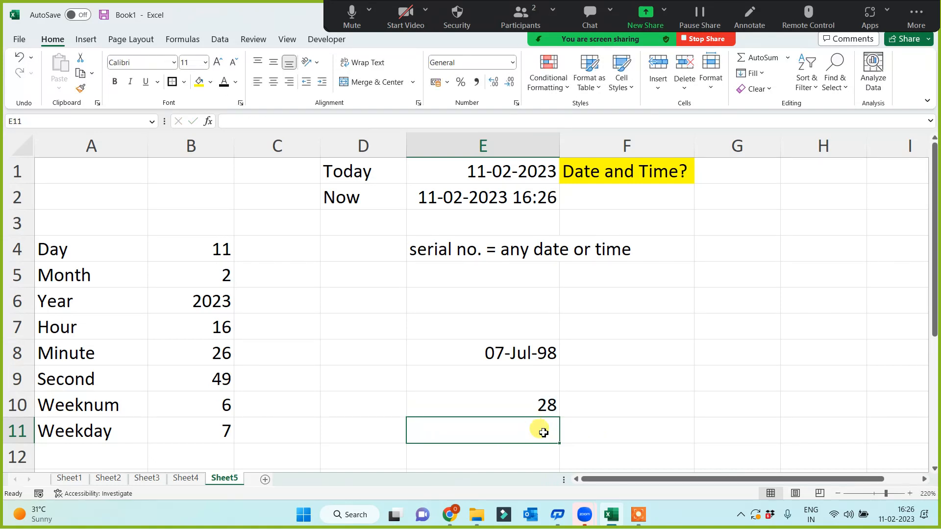
# - Return the weekday number of the sample date in E11 with the formula =WEEKDAY(E8)
pyautogui.write('=')
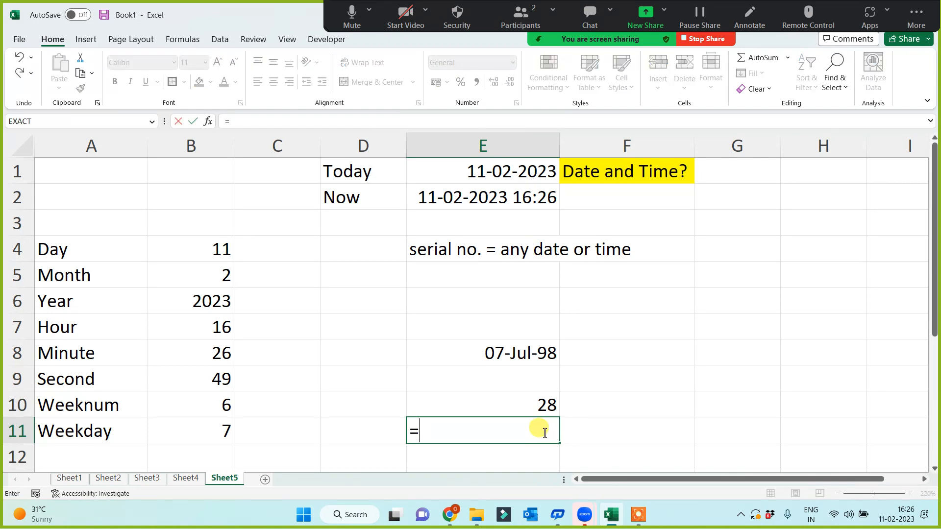
pyautogui.write('we')
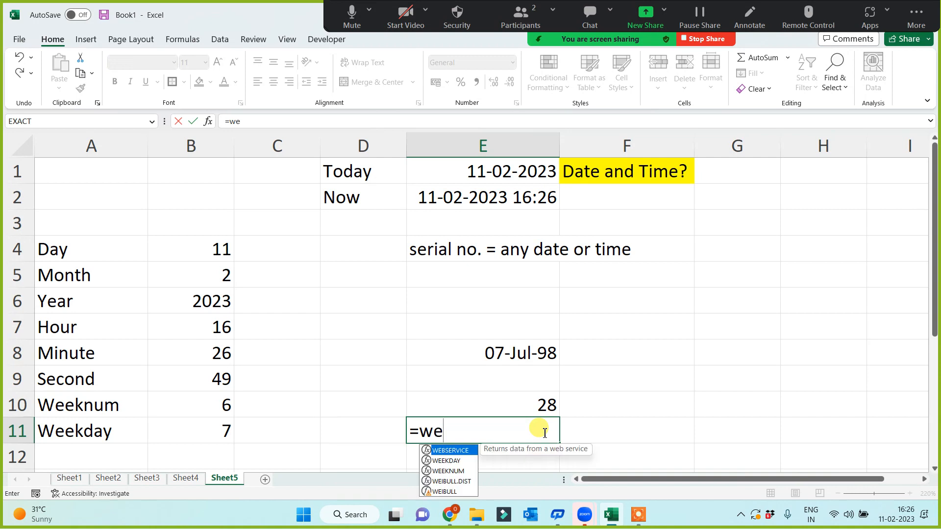
pyautogui.write('ekday(')
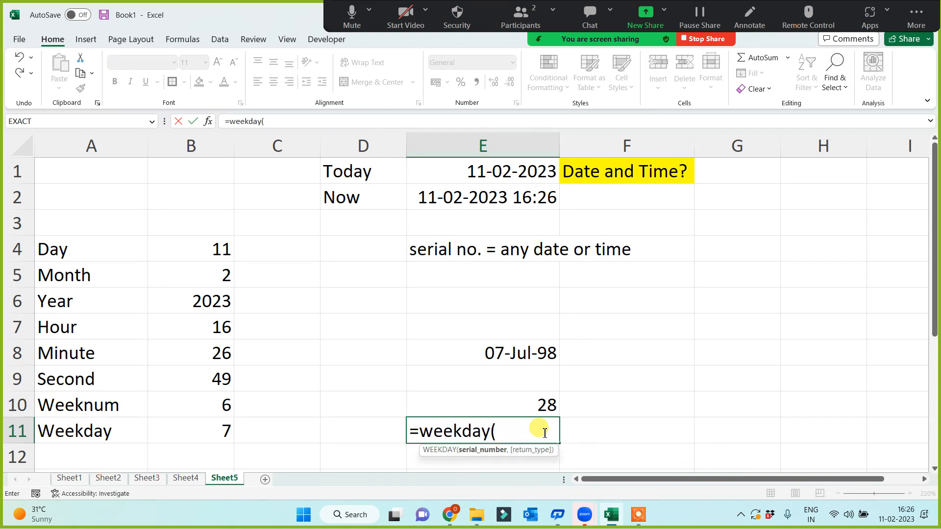
pyautogui.click(498, 350)
pyautogui.press('Return')
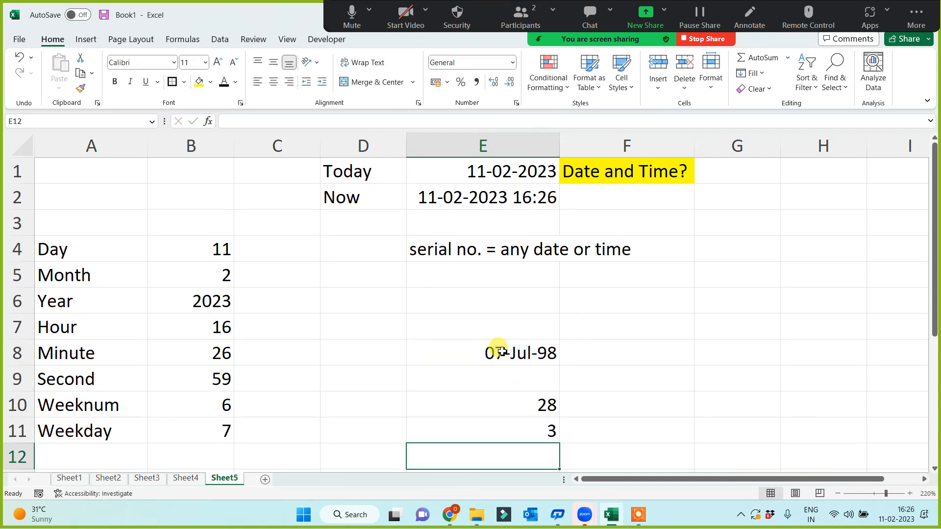
# - Compare the WEEKNUM formula in E10 with the WEEKDAY formula in E11
pyautogui.click(509, 431)
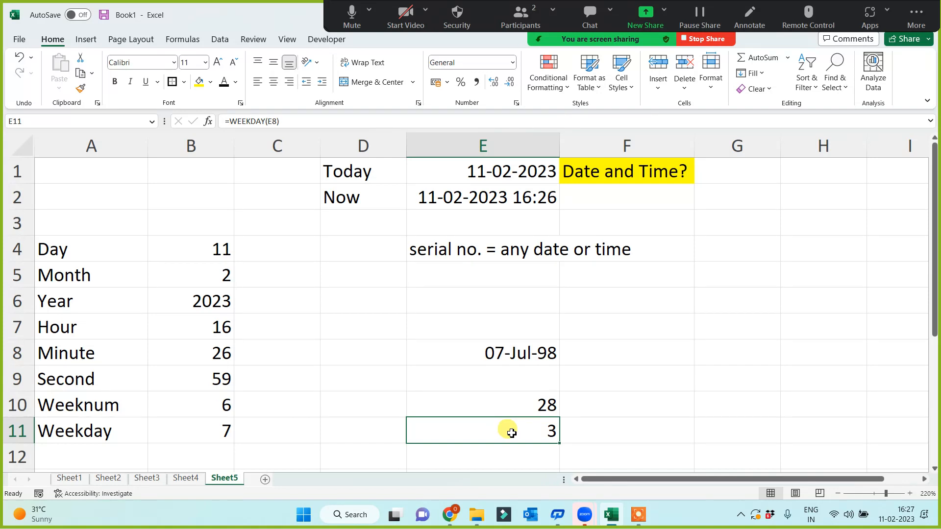
pyautogui.click(514, 403)
pyautogui.click(516, 434)
pyautogui.click(515, 407)
pyautogui.click(516, 434)
pyautogui.click(508, 394)
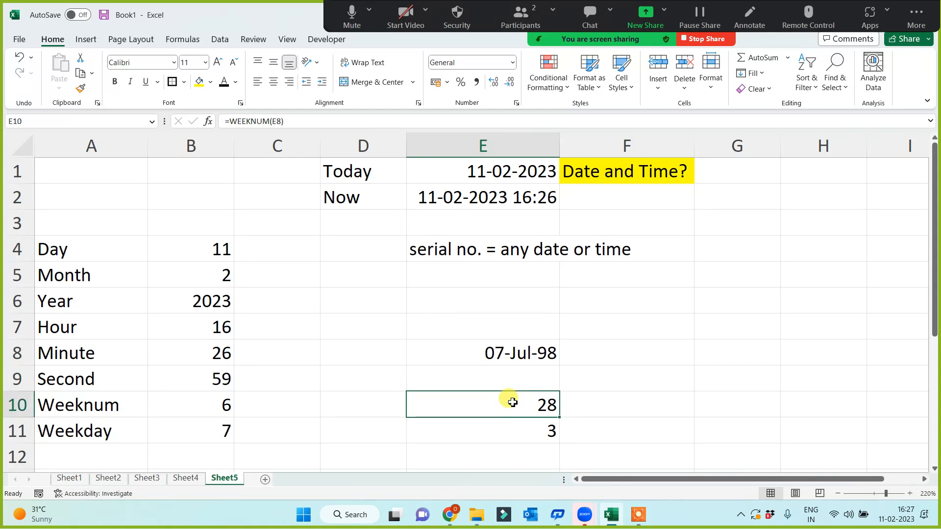
pyautogui.click(516, 435)
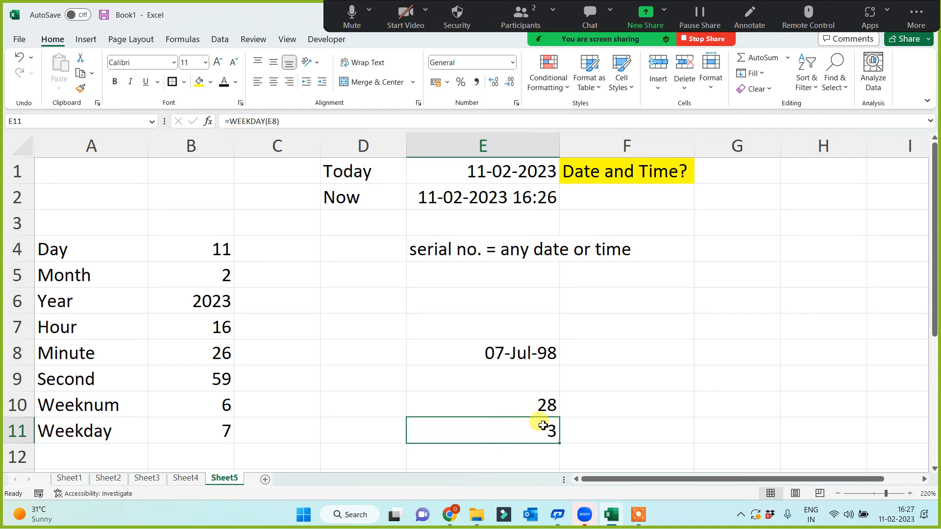
# - Change the sample date in E8 to 15 aug 1947 to test the WEEKNUM and WEEKDAY formulas
pyautogui.click(483, 359)
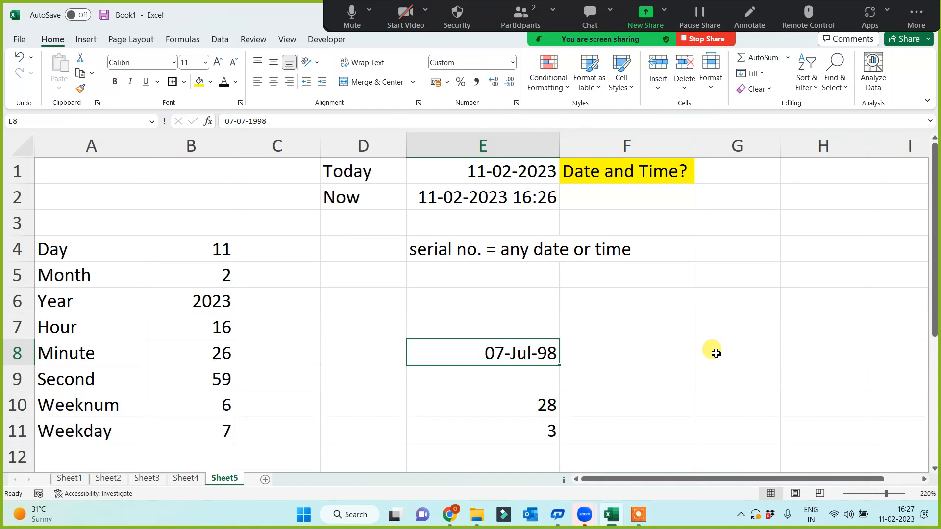
pyautogui.write('15 ')
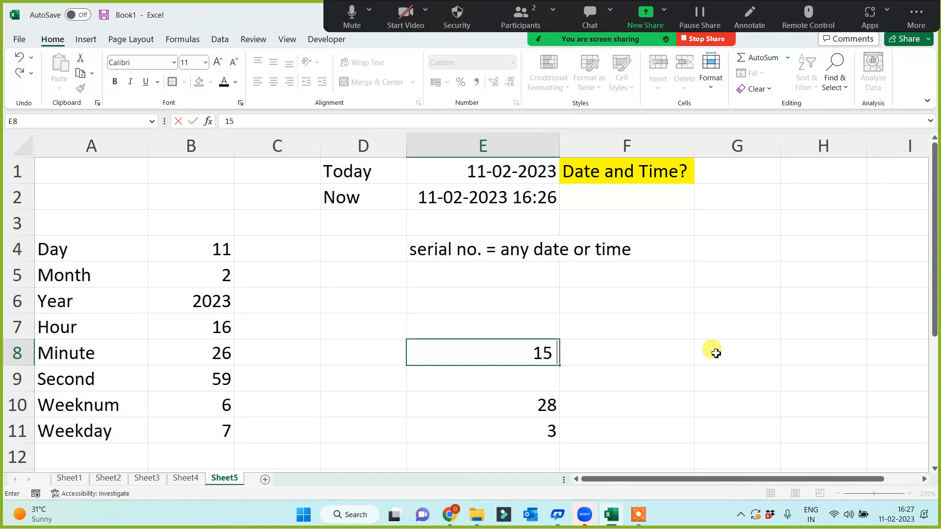
pyautogui.write('aug 1947')
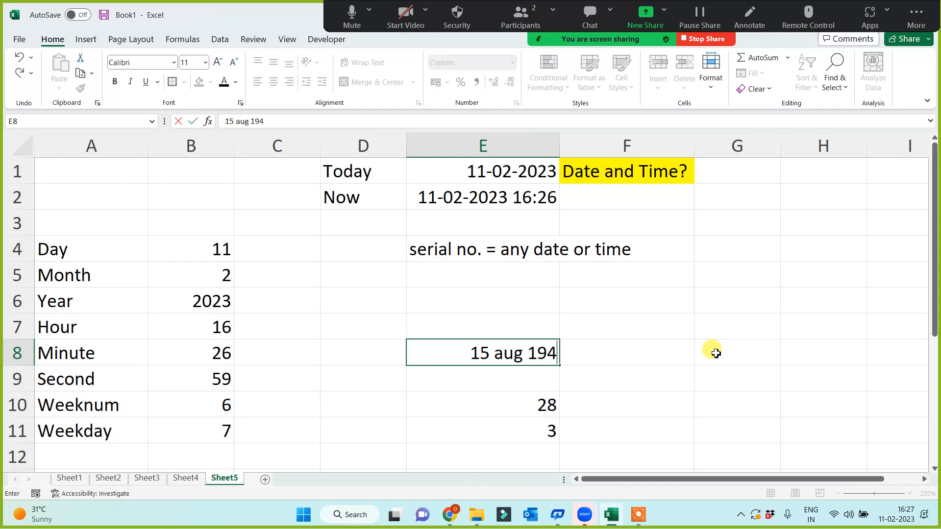
pyautogui.press('Return')
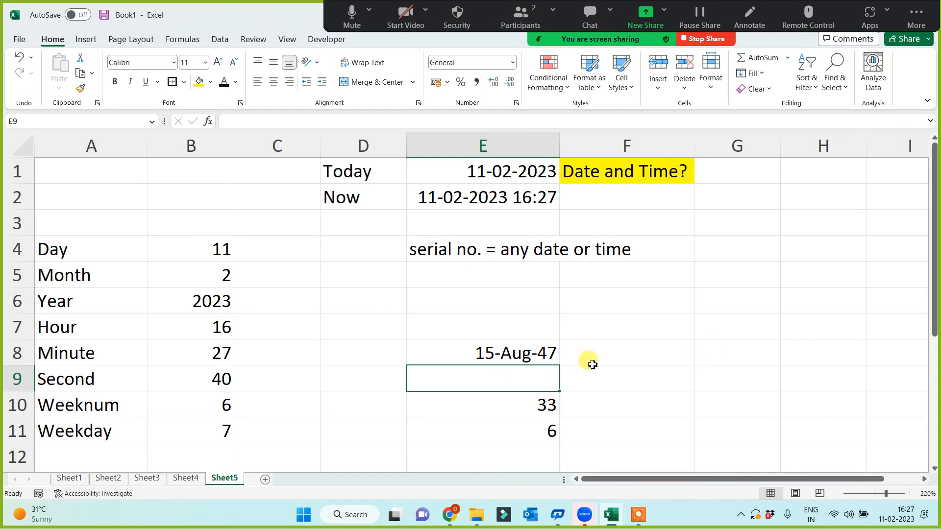
pyautogui.click(502, 344)
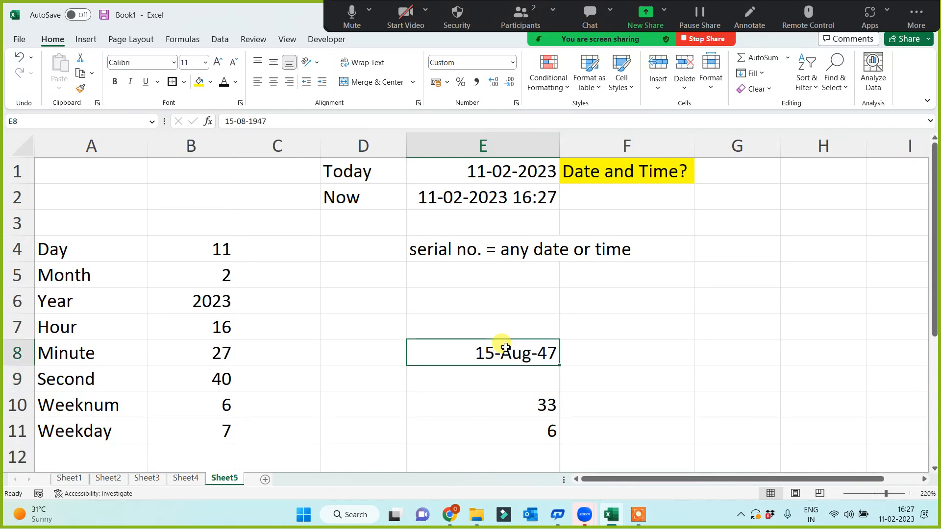
# - Change the sample date in E8 to 17 Nov 2002 and check the cell reference of the WEEKNUM formula in E10
pyautogui.write('17 Nov 2002')
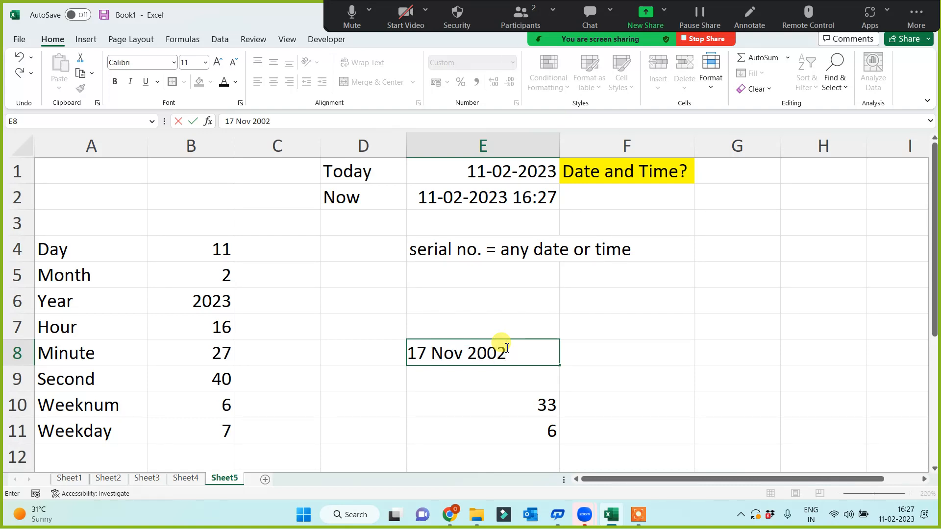
pyautogui.press('Return')
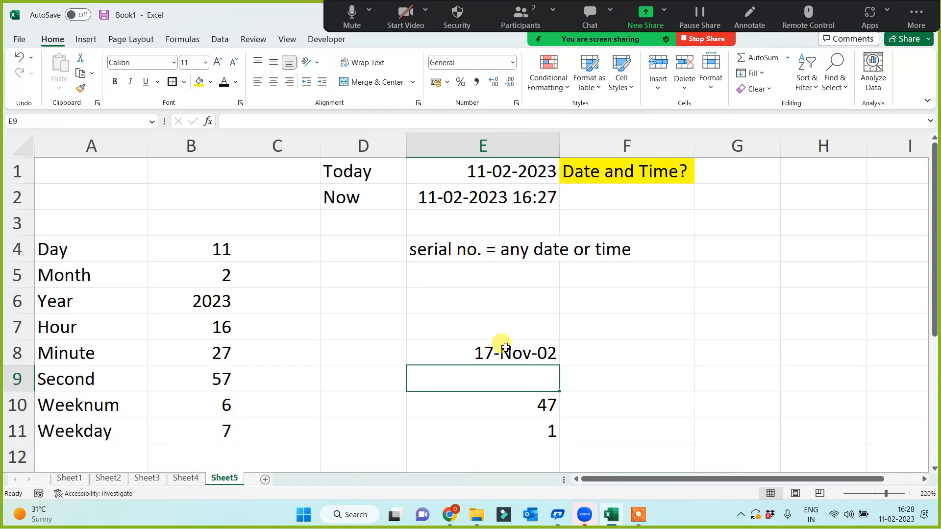
pyautogui.press('Down')
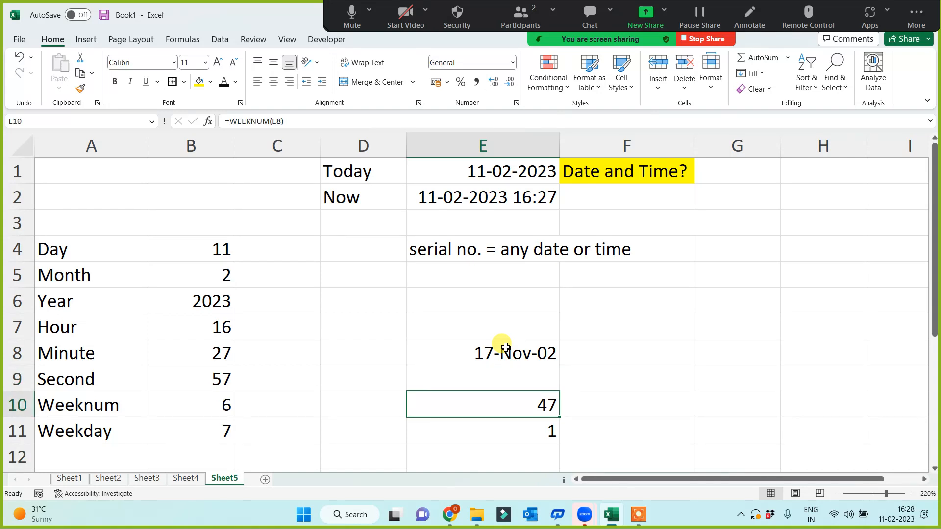
pyautogui.press('F2')
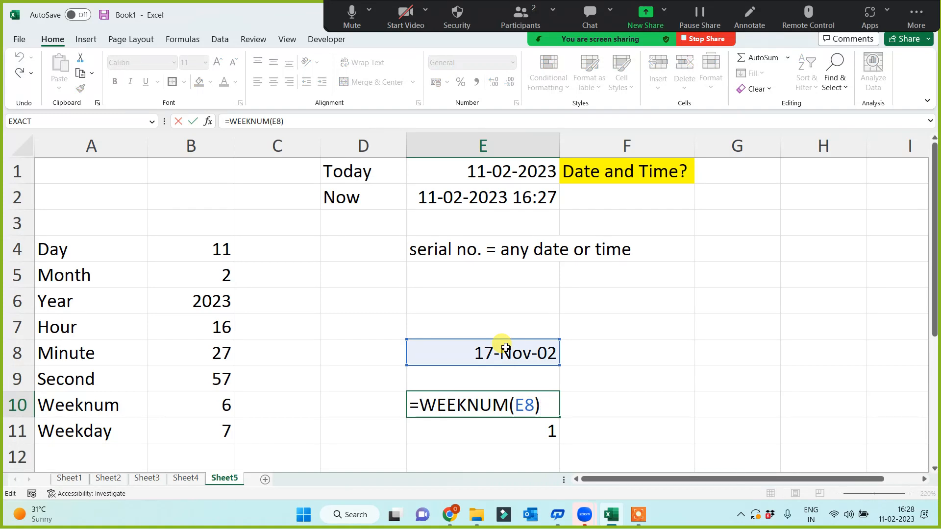
pyautogui.press('Escape')
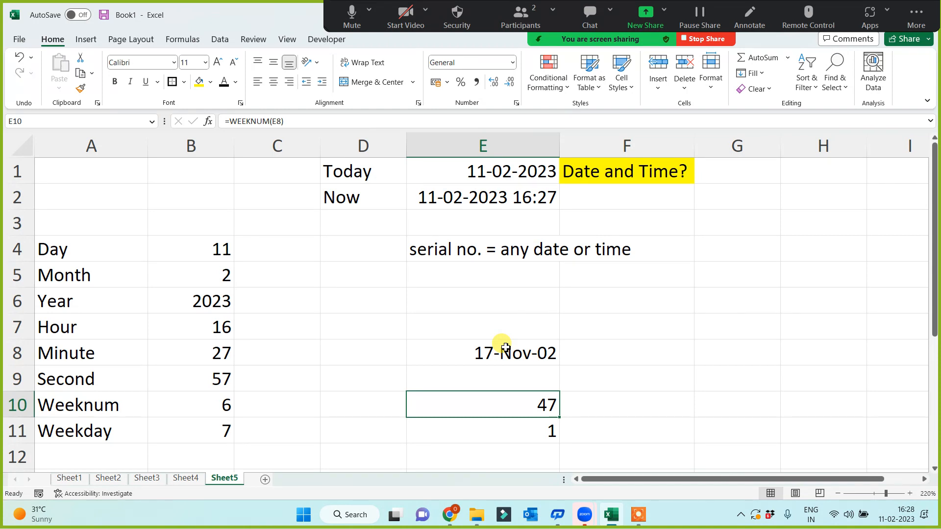
pyautogui.moveTo(55, 250); pyautogui.dragTo(61, 425)
pyautogui.click(473, 192)
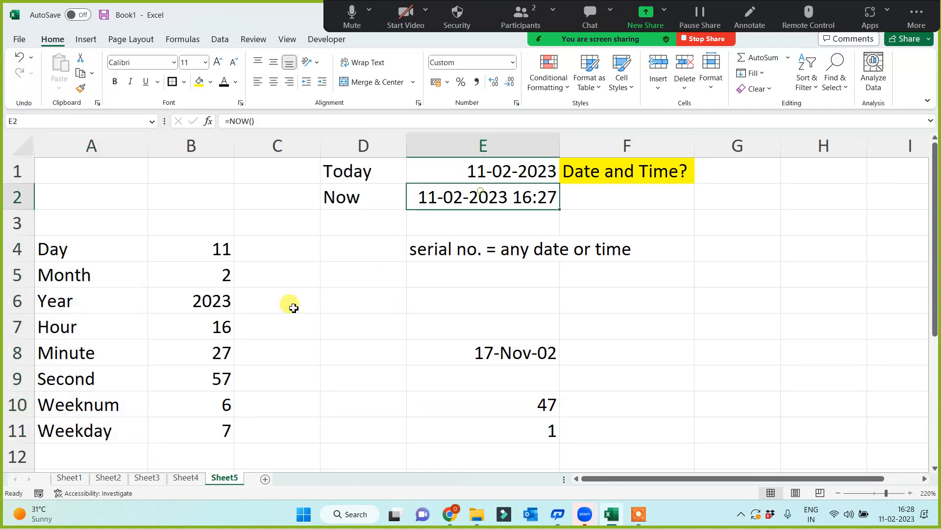
pyautogui.click(606, 176)
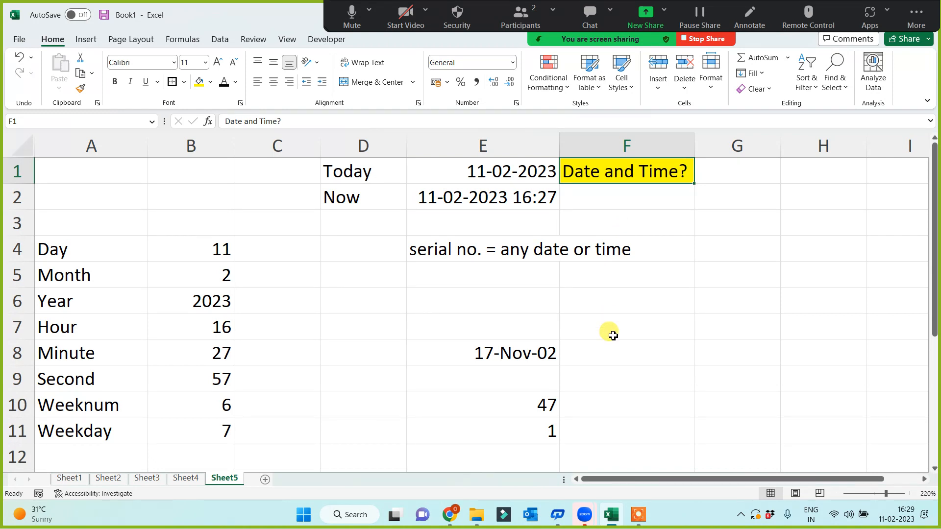
# - Add the labels Date in A13 and Time in A14 below the list of functions
pyautogui.scroll(-2, 225, 349)
pyautogui.scroll(1, 142, 387)
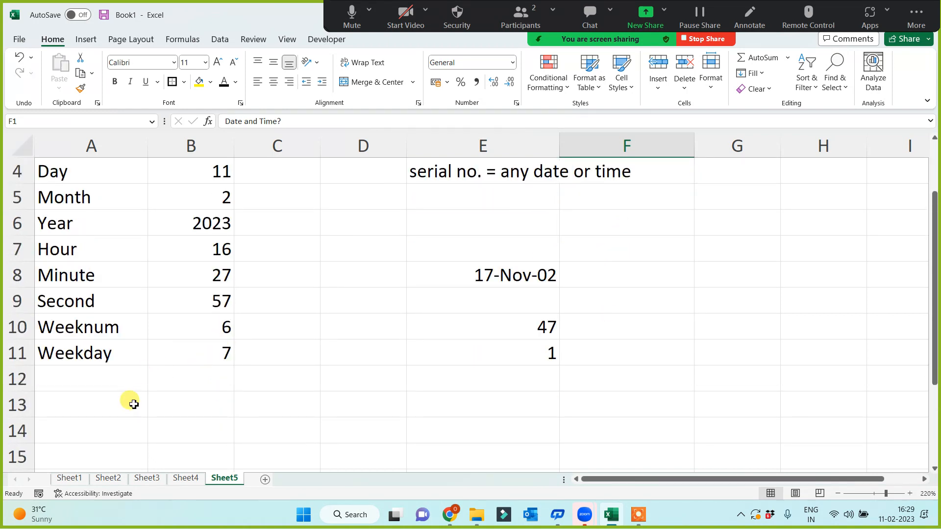
pyautogui.click(71, 406)
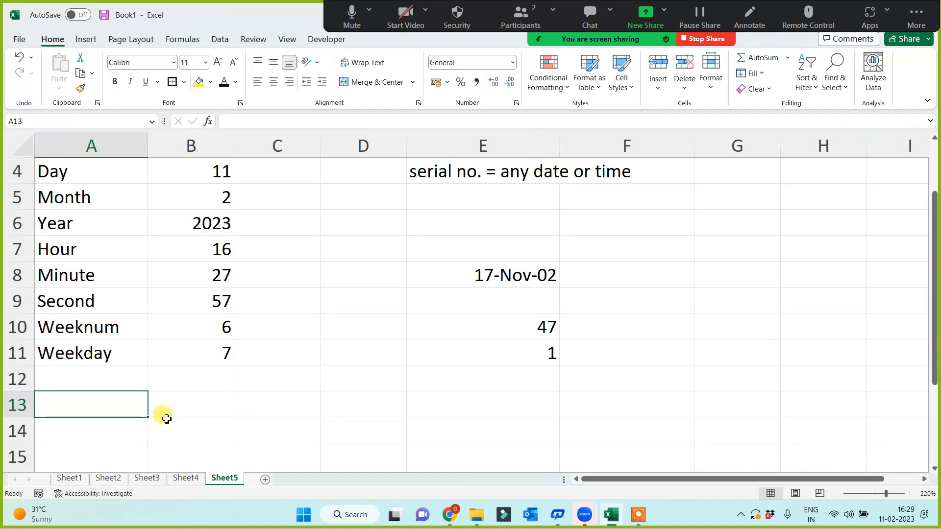
pyautogui.write('DAte')
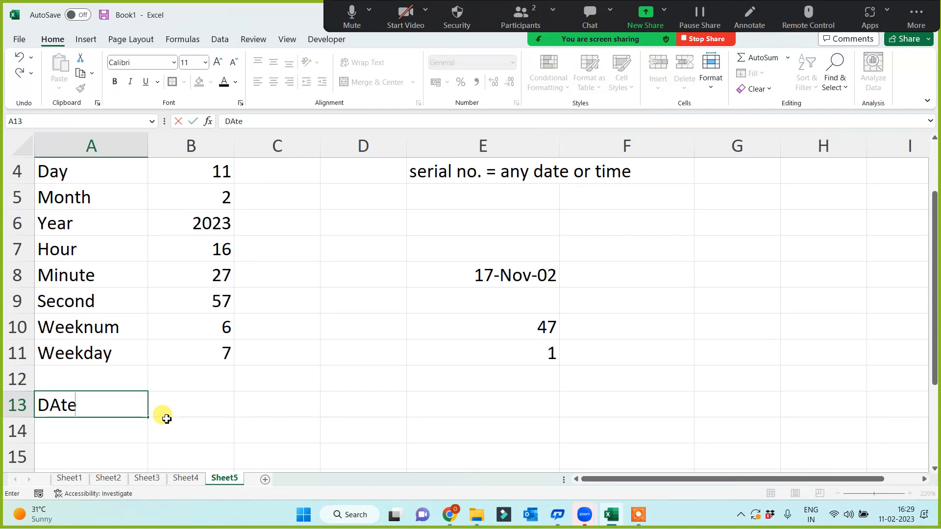
pyautogui.press('Return')
pyautogui.write('Time')
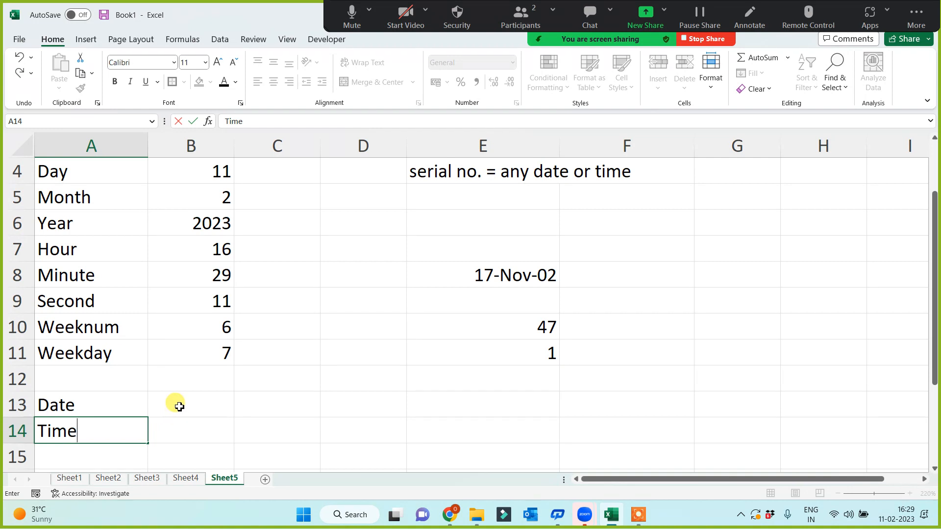
# - Build a date in B13 from the year, month and day values with the formula =DATE(B6,B5,B4)
pyautogui.click(179, 406)
pyautogui.write('=')
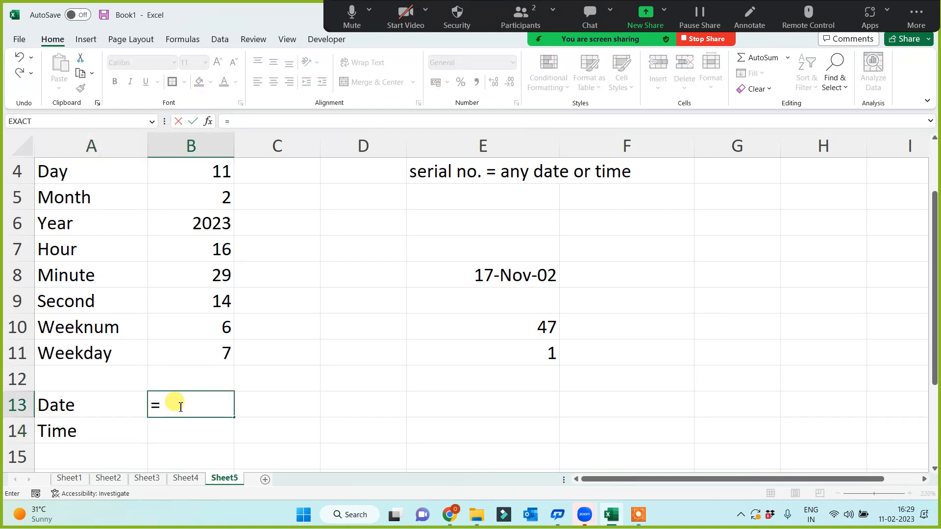
pyautogui.write('date(')
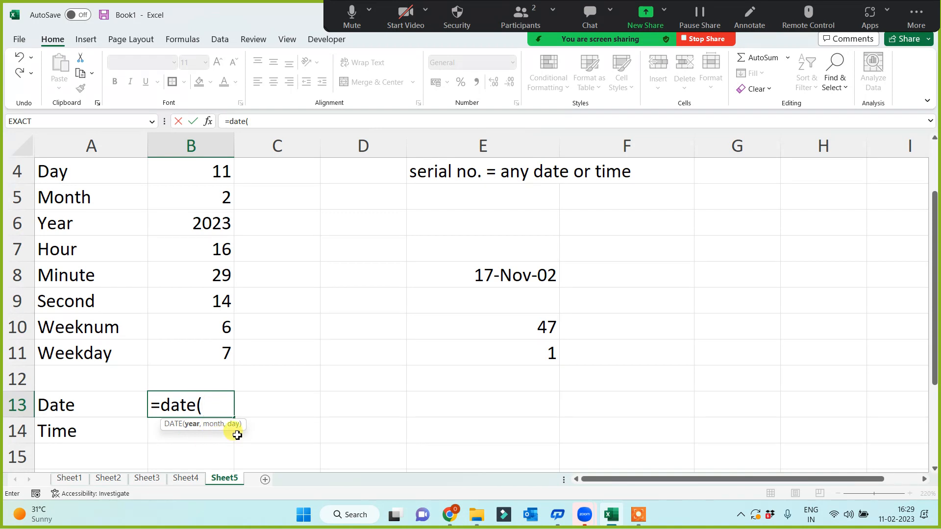
pyautogui.click(194, 220)
pyautogui.write(',')
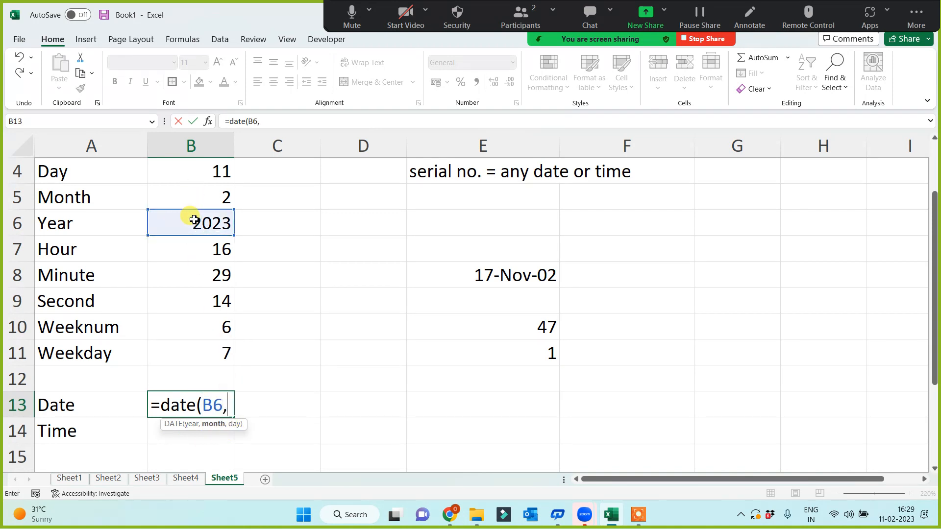
pyautogui.click(194, 190)
pyautogui.write(',')
pyautogui.click(196, 175)
pyautogui.write(')')
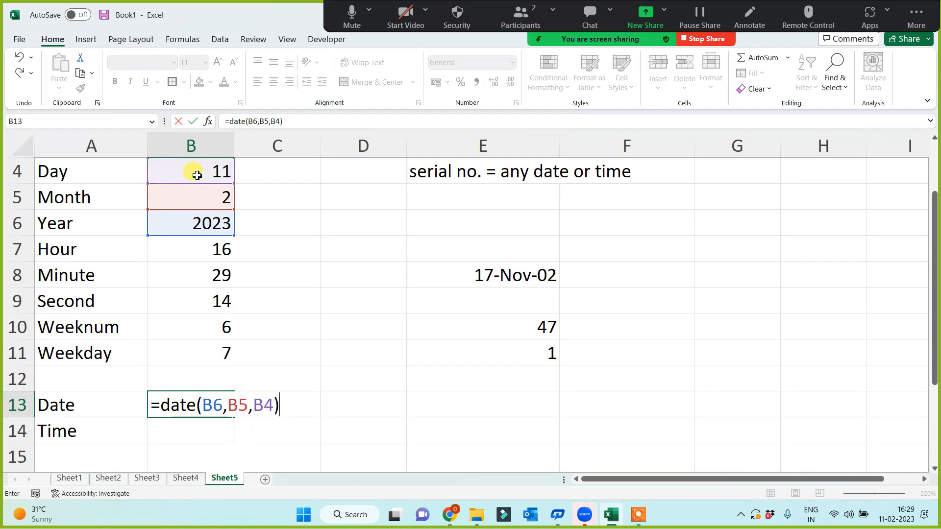
pyautogui.press('Return')
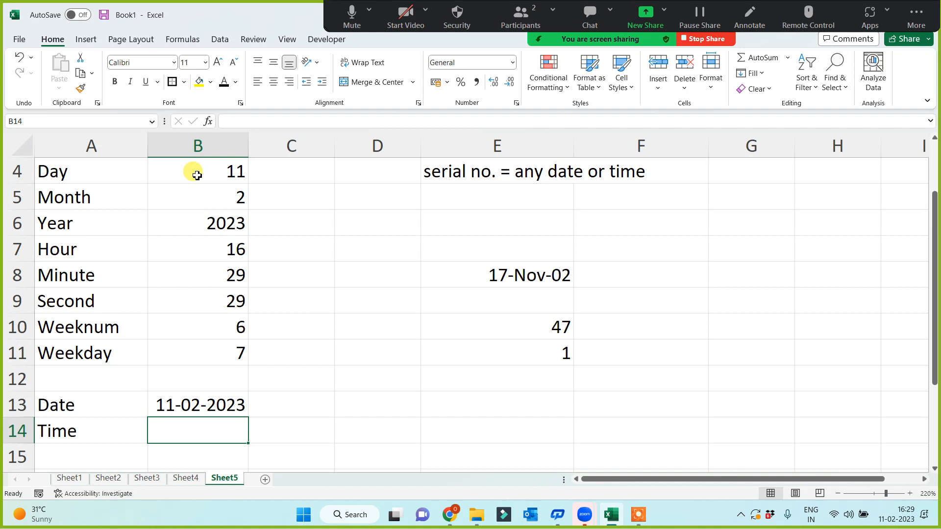
# - Build a time in B14 from the hour, minute and second values with the formula =TIME(B7,B8,B9)
pyautogui.write('=time(')
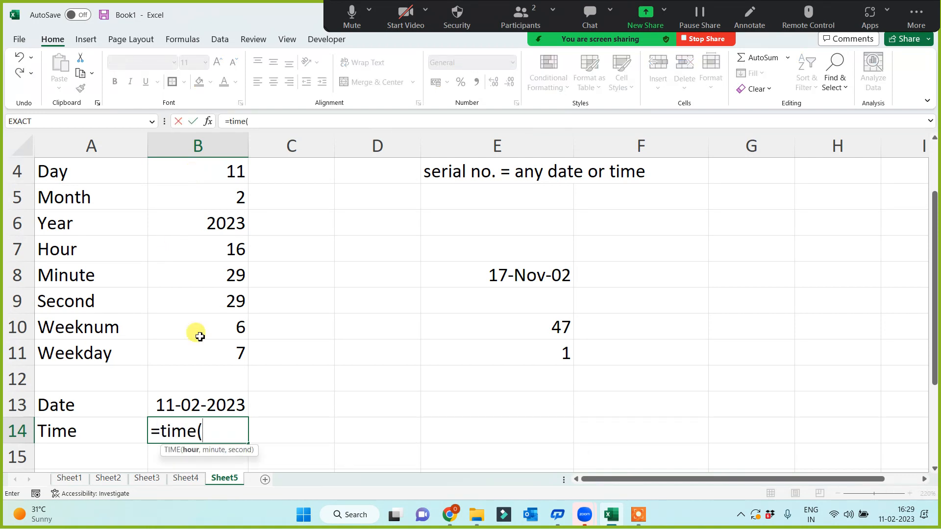
pyautogui.click(197, 247)
pyautogui.write(',')
pyautogui.click(207, 272)
pyautogui.write(',')
pyautogui.click(210, 300)
pyautogui.write(')')
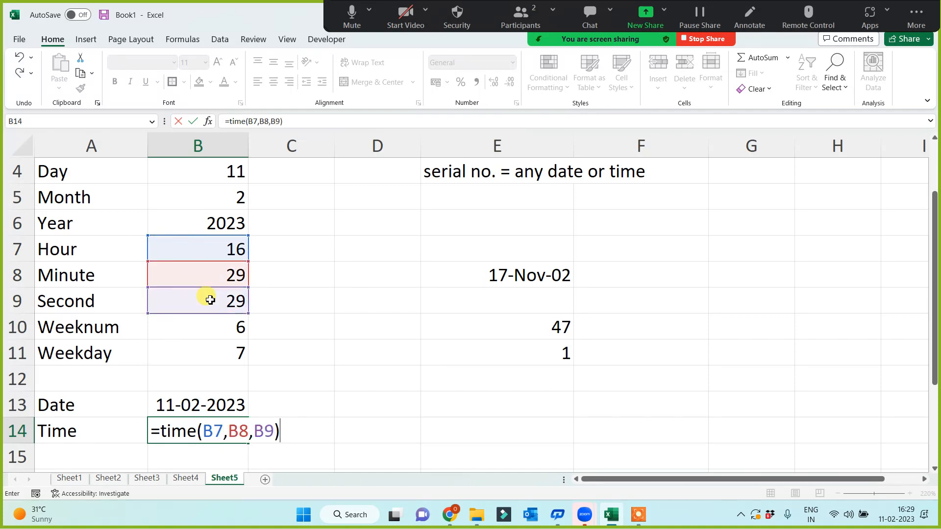
pyautogui.press('Return')
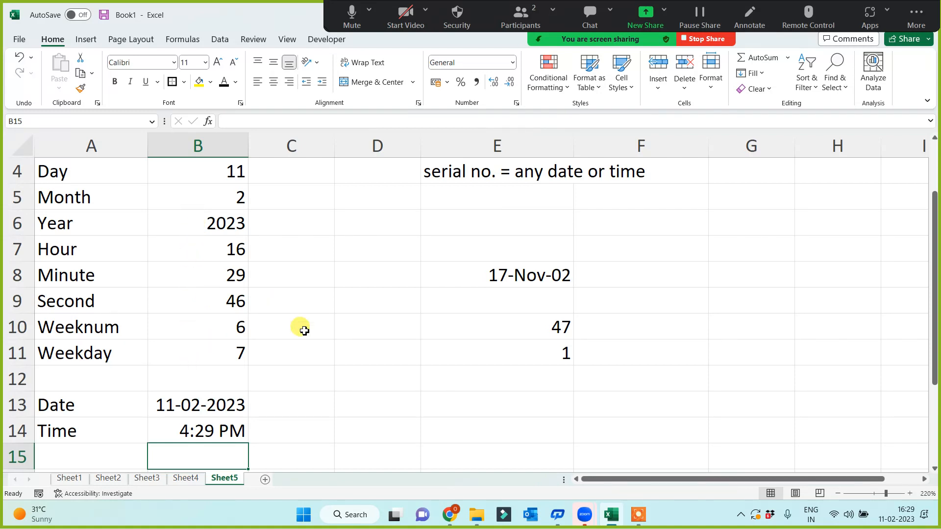
# - Create a time from typed numbers in D14 with the formula =TIME(10,15,30)
pyautogui.click(378, 400)
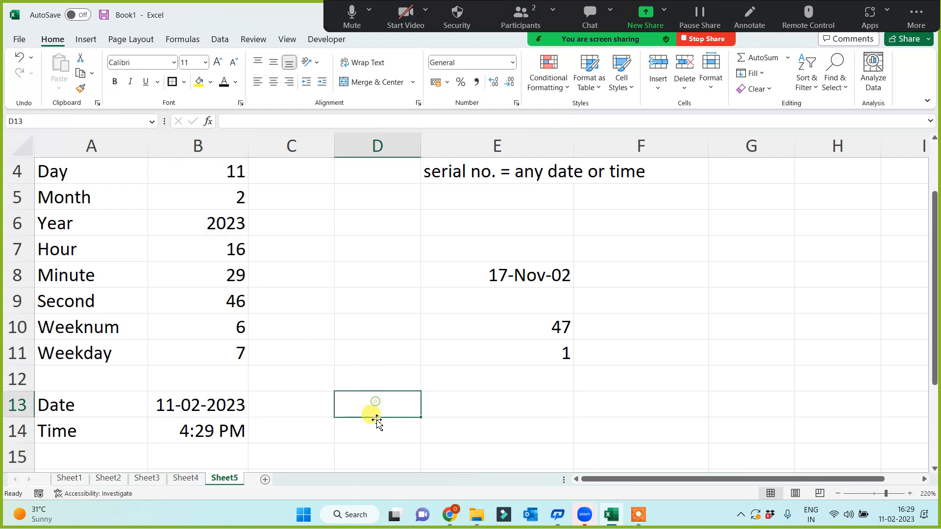
pyautogui.click(362, 435)
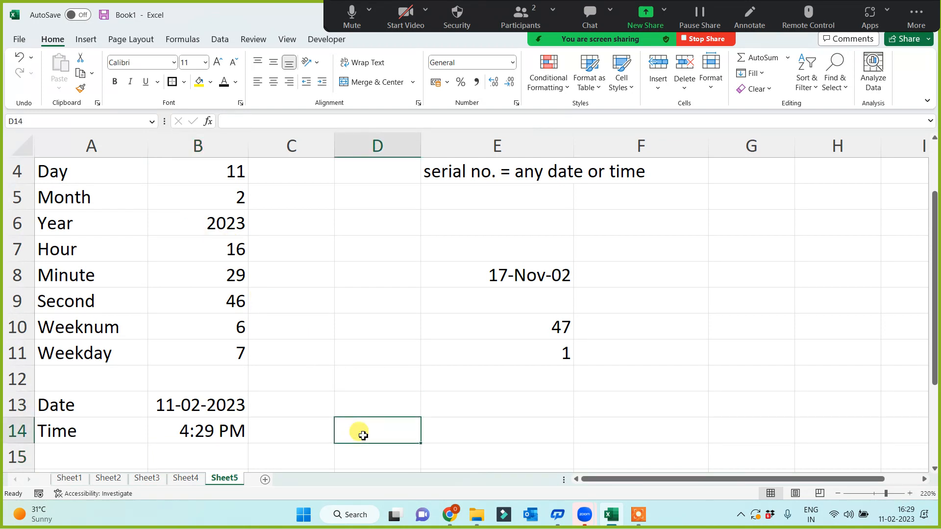
pyautogui.write('=time')
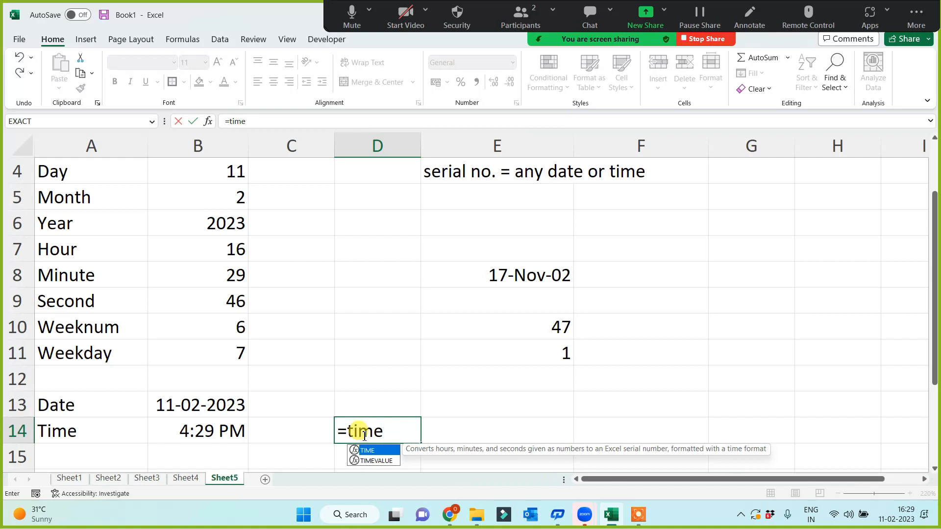
pyautogui.write('(10')
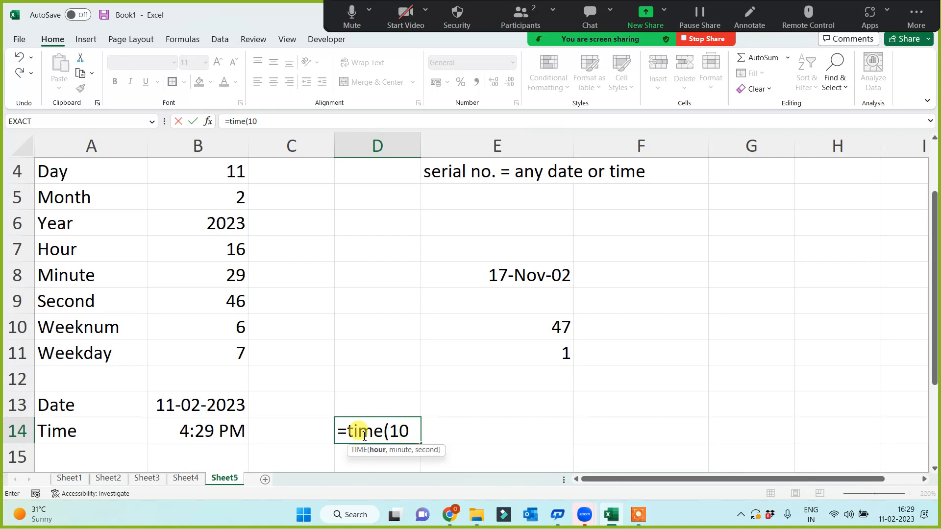
pyautogui.write(',15,')
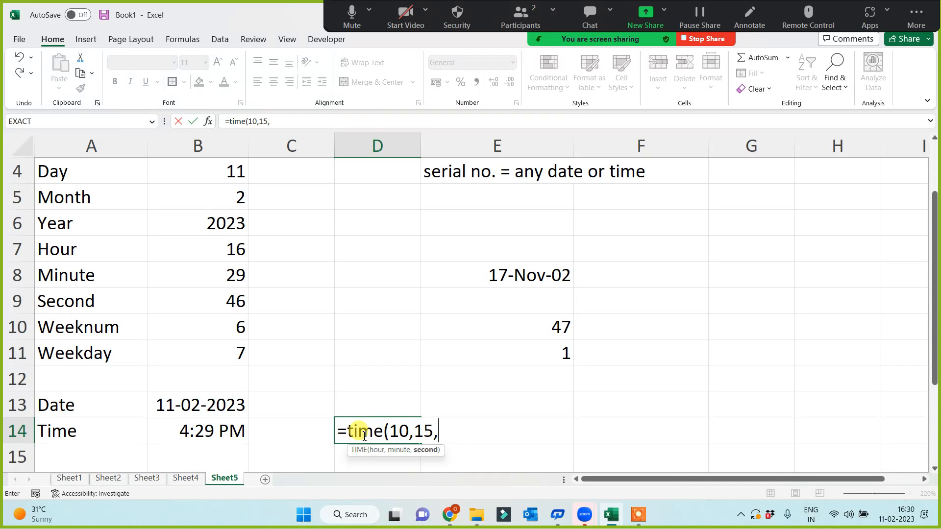
pyautogui.write('30)')
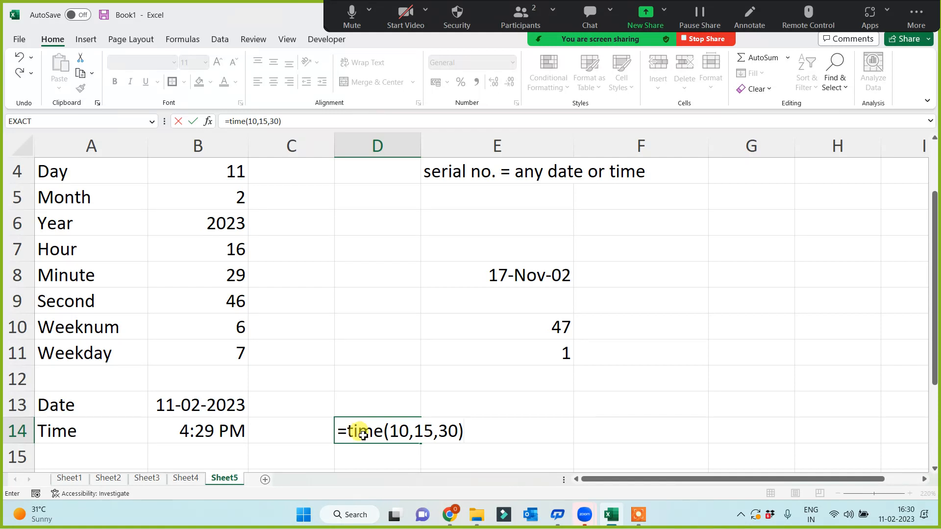
pyautogui.press('Return')
# - Create a date from typed numbers in D13 with the formula =DATE(2000,5,15)
pyautogui.click(370, 401)
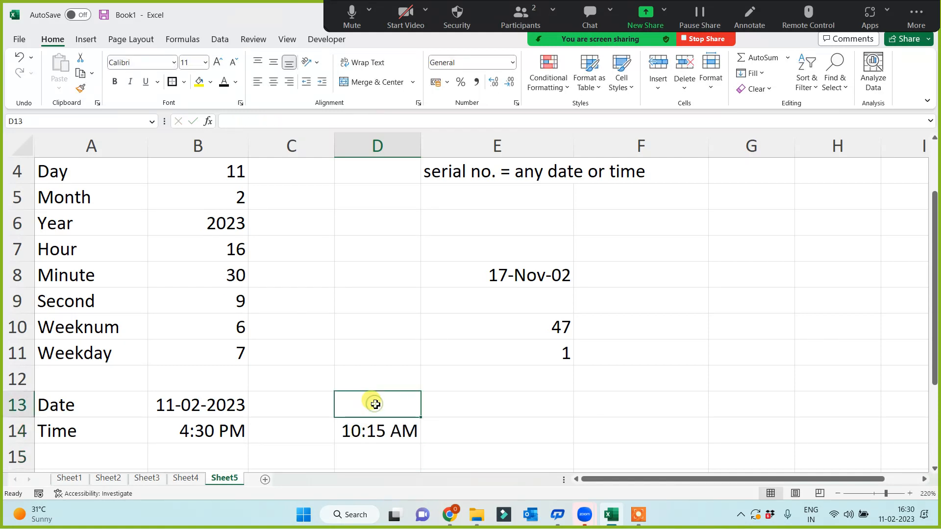
pyautogui.write('=date(')
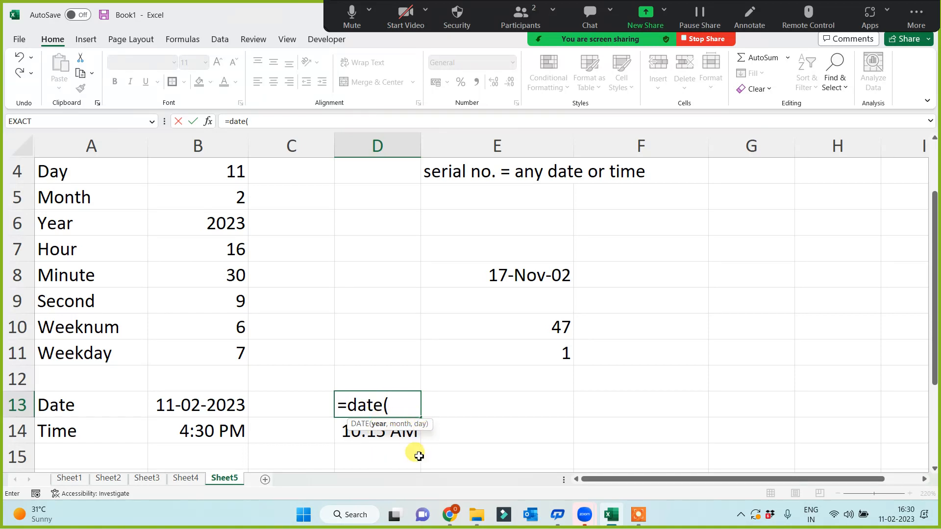
pyautogui.write('2')
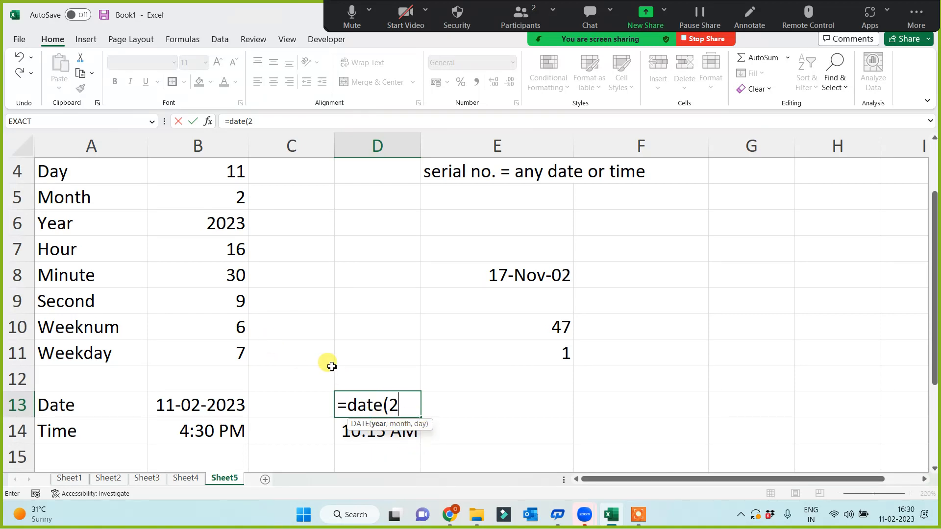
pyautogui.write('000,')
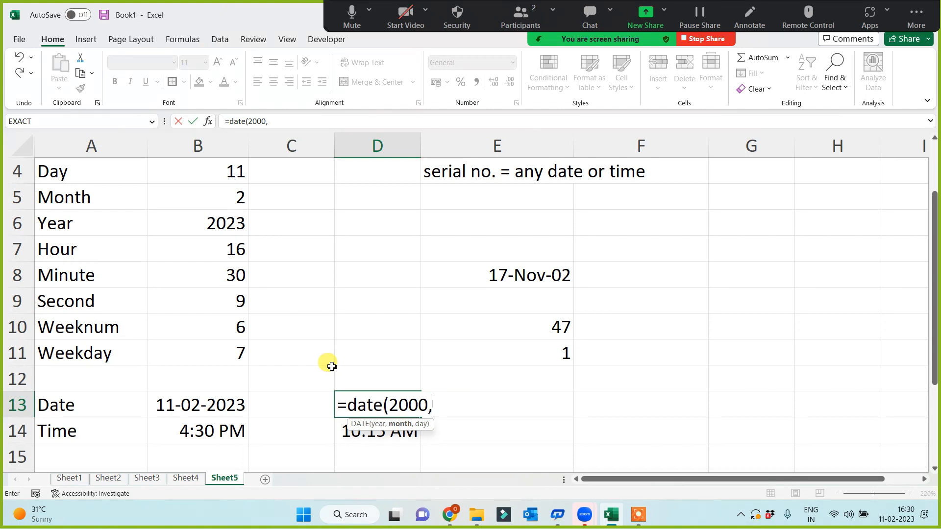
pyautogui.write('5,15)')
pyautogui.press('Return')
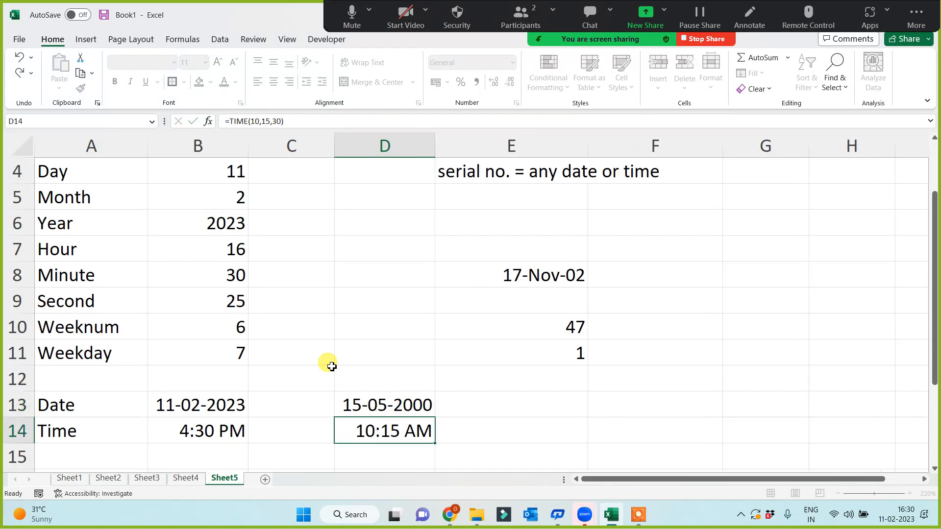
pyautogui.click(350, 400)
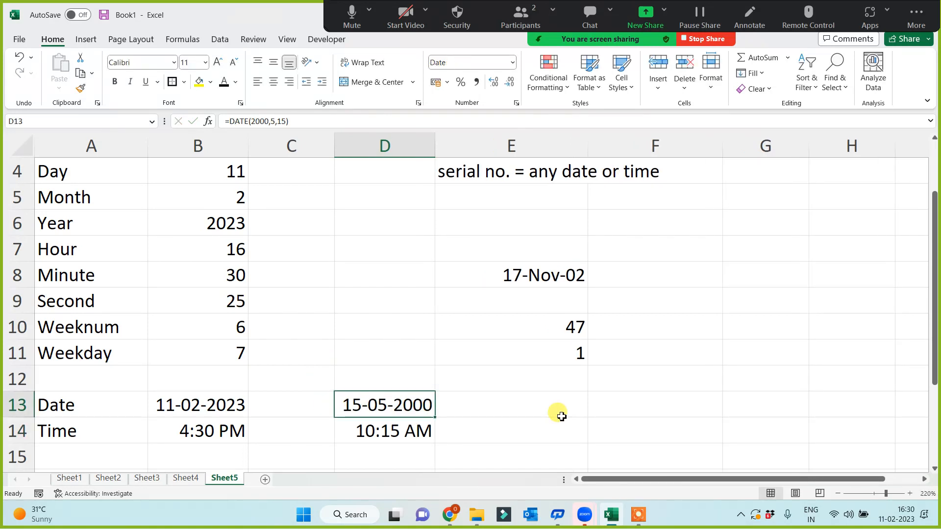
# - Fill the function labels from Day to Weekday in A4:A11 with yellow
pyautogui.click(96, 150)
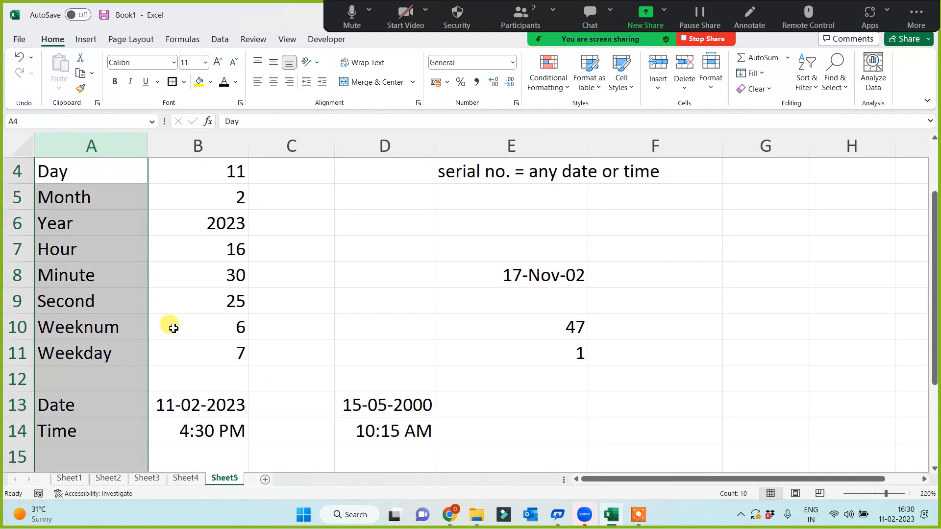
pyautogui.moveTo(63, 171); pyautogui.dragTo(73, 431)
pyautogui.click(669, 373)
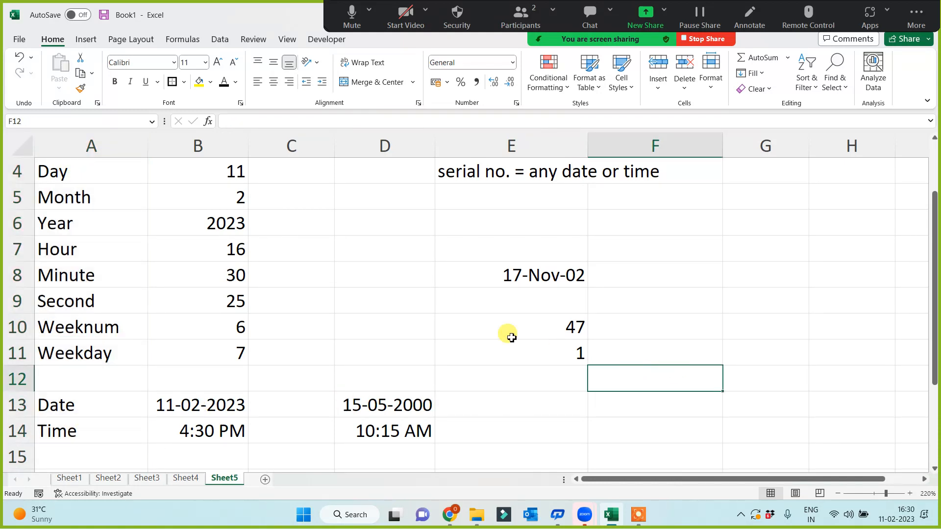
pyautogui.click(281, 346)
pyautogui.moveTo(87, 166); pyautogui.dragTo(84, 352)
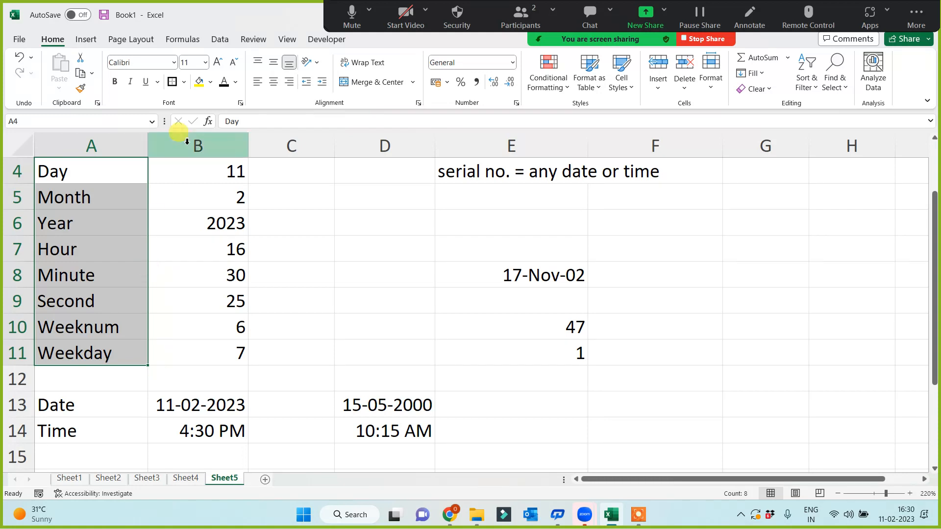
pyautogui.click(198, 82)
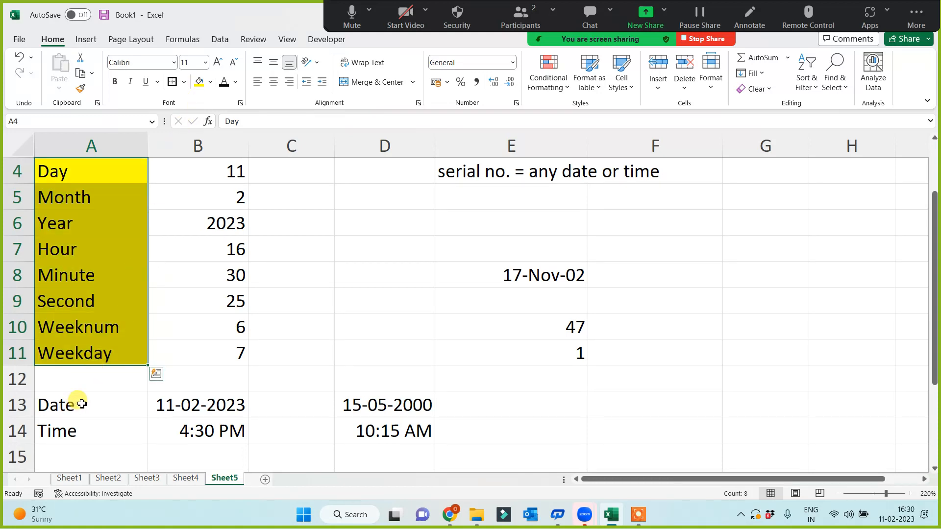
# - Fill the Date and Time labels in A13:A14 with yellow
pyautogui.moveTo(73, 402); pyautogui.dragTo(77, 432)
pyautogui.click(199, 82)
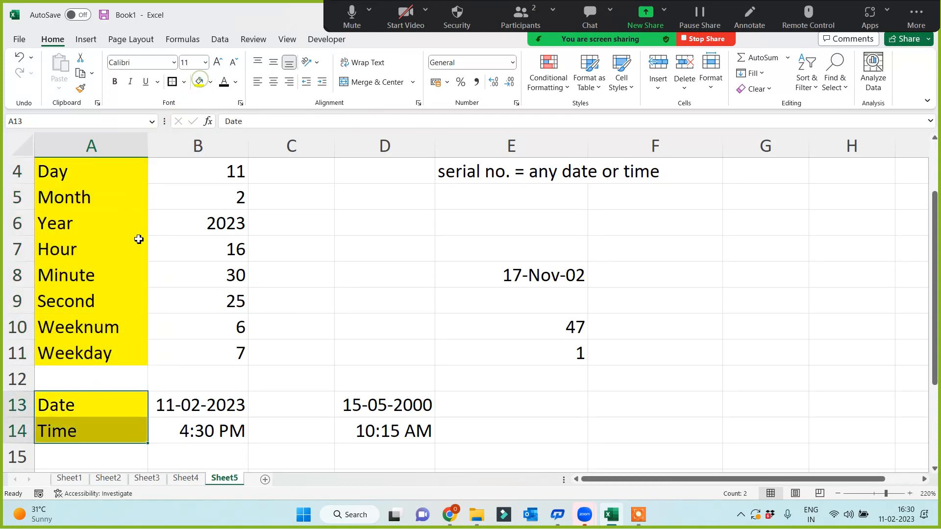
pyautogui.click(295, 323)
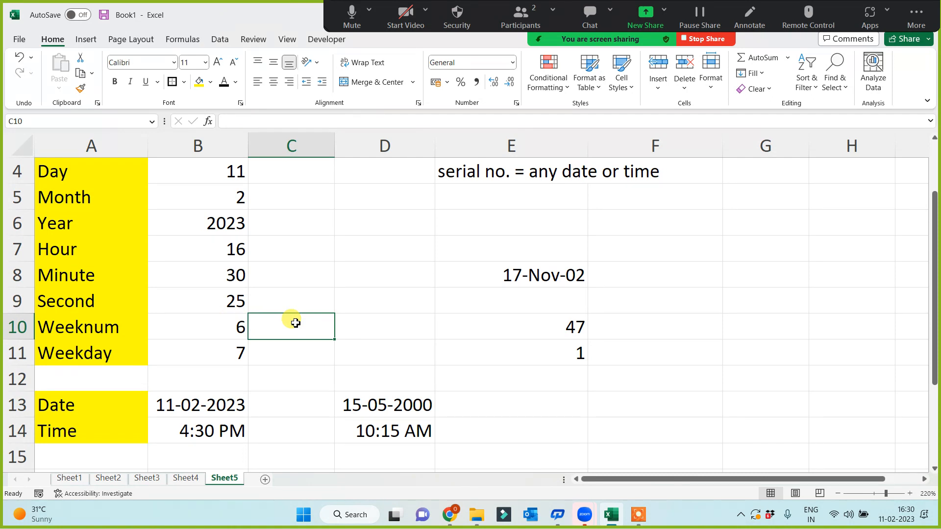
# - Add a new worksheet and enter the heading Name in A1 with a person's first name in A2
pyautogui.click(266, 481)
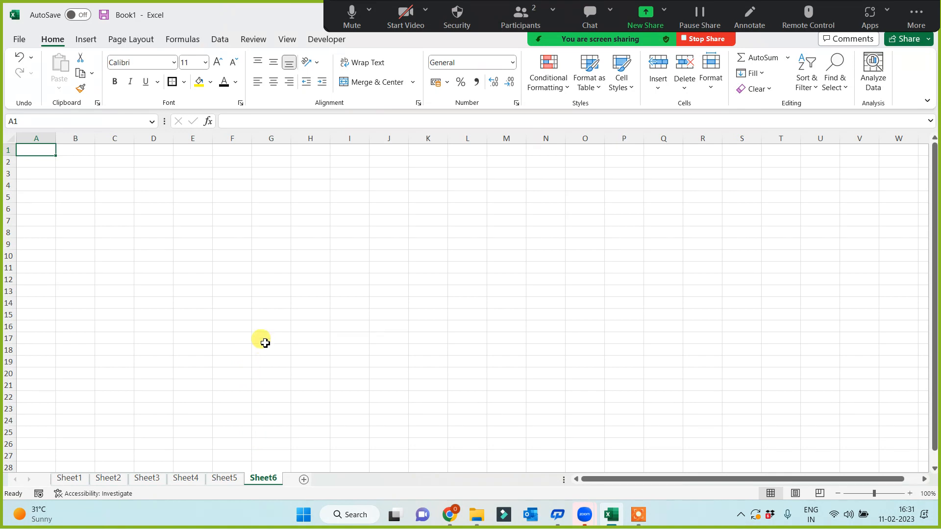
pyautogui.keyDown('ctrl'); pyautogui.scroll(4, 296, 326); pyautogui.keyUp('ctrl')
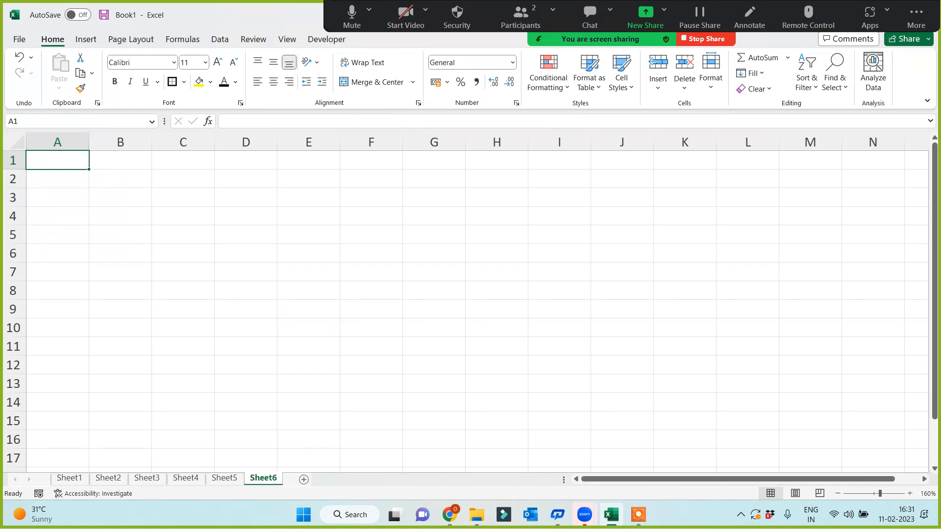
pyautogui.write('Name')
pyautogui.press('Return')
pyautogui.write('Brakeshj')
pyautogui.press('BackSpace')
pyautogui.press('BackSpace')
pyautogui.press('BackSpace')
pyautogui.press('BackSpace')
pyautogui.write('jesh')
pyautogui.click(74, 257)
# - Extend the name series from A2 down column A to row 195 and fill the Name heading with yellow
pyautogui.press('Up')
pyautogui.press('Up')
pyautogui.press('Up')
pyautogui.press('Up')
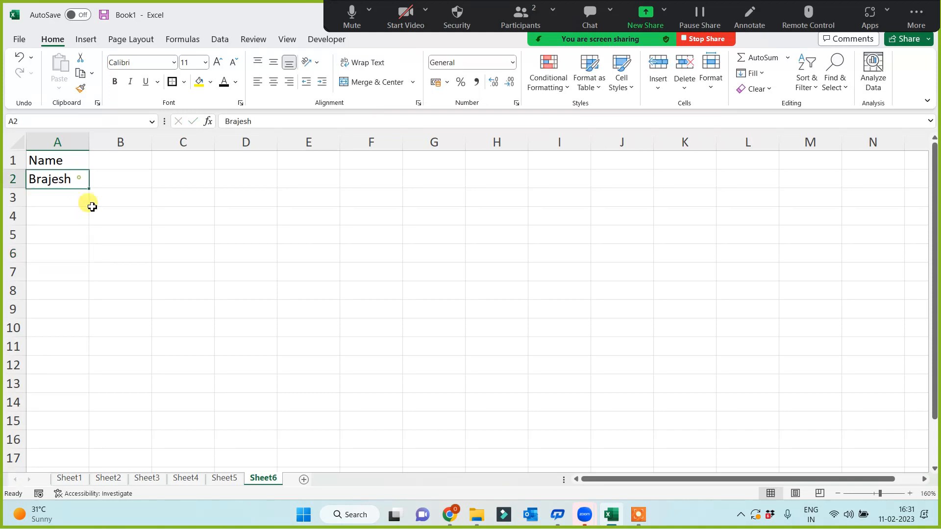
pyautogui.moveTo(90, 188); pyautogui.dragTo(48, 411)
pyautogui.click(47, 384)
pyautogui.hotkey('ctrl', 'Home')
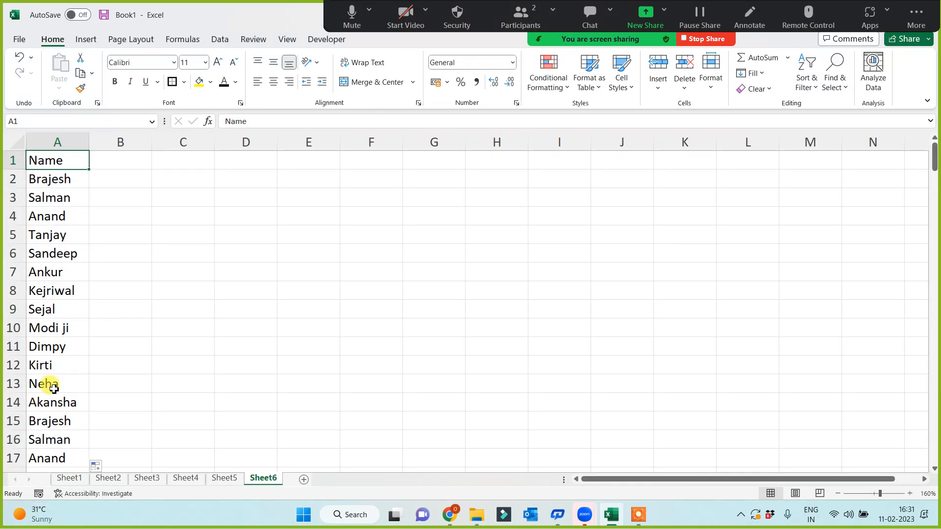
pyautogui.click(198, 81)
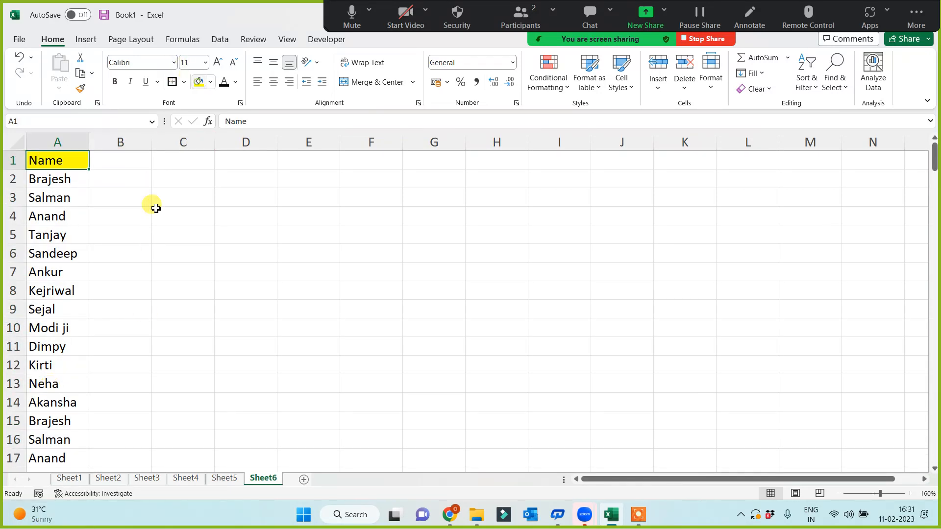
pyautogui.click(136, 235)
# - Enter the heading Date of Policy in B1 and fit column B's width to it
pyautogui.click(130, 176)
pyautogui.click(126, 160)
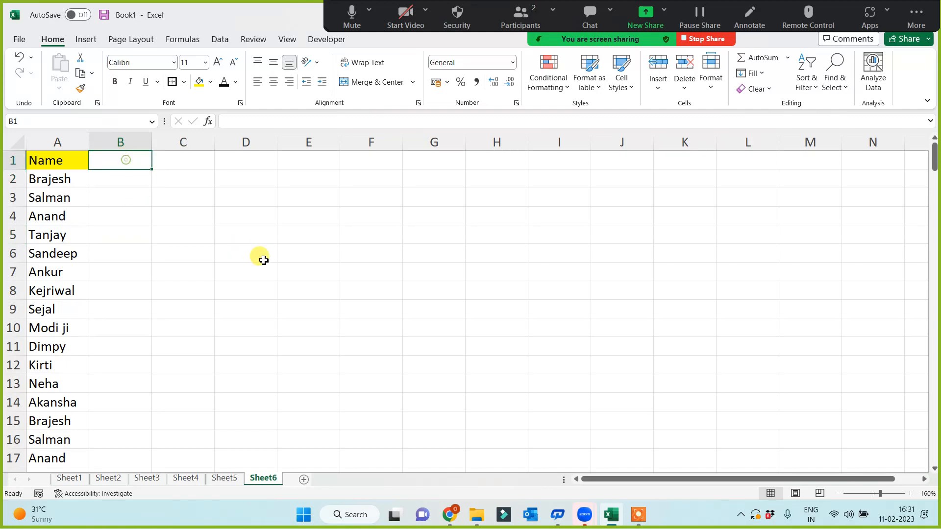
pyautogui.write('ate')
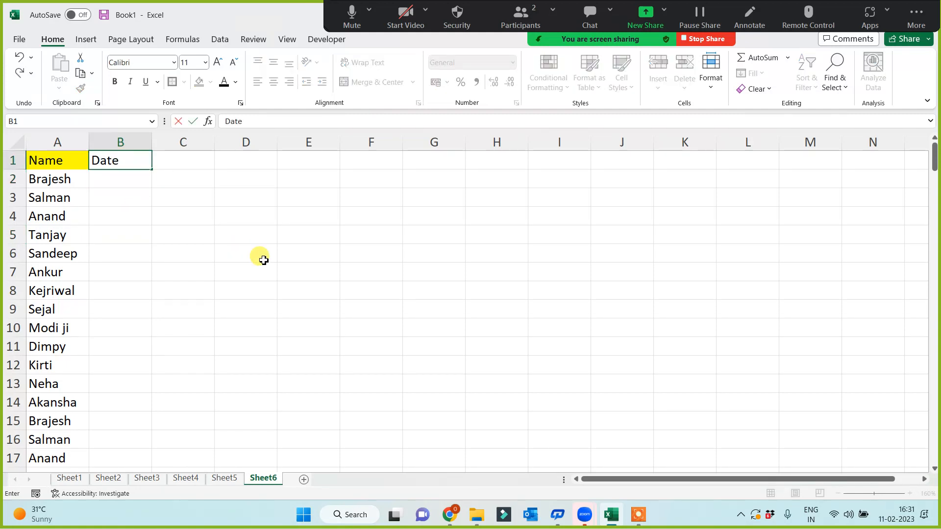
pyautogui.write(' of Piolicy')
pyautogui.click(162, 253)
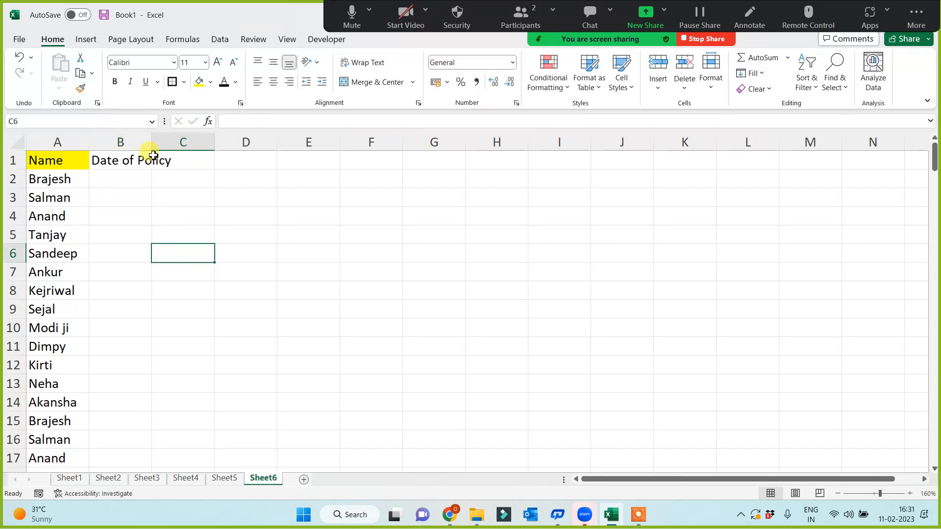
pyautogui.doubleClick(152, 141)
# - Generate a random policy date in B2 with the formula =RANDBETWEEN("1 jan 2015","30 Nov 2022")
pyautogui.click(132, 184)
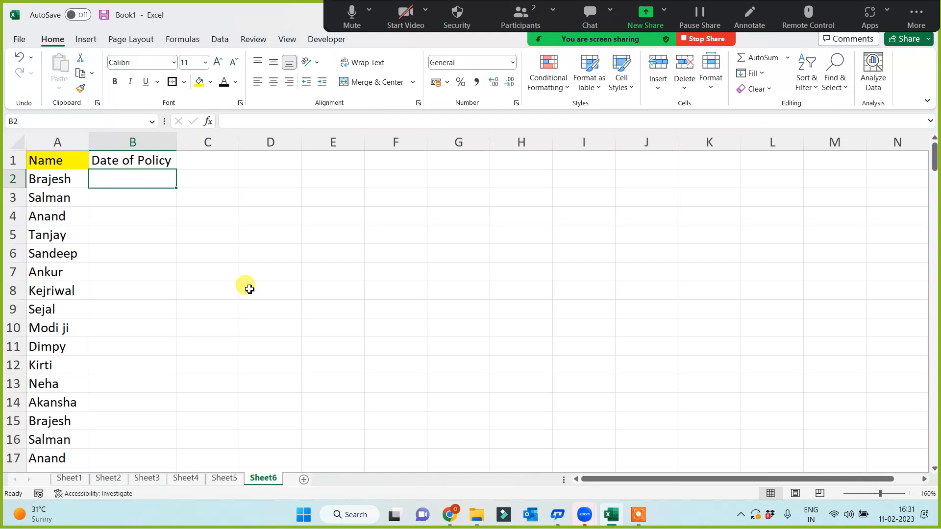
pyautogui.write('=')
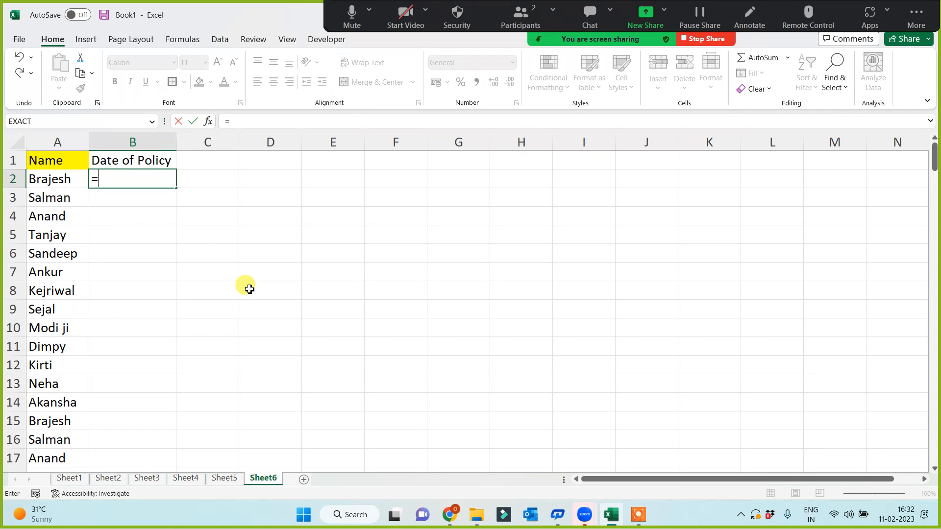
pyautogui.write('rand')
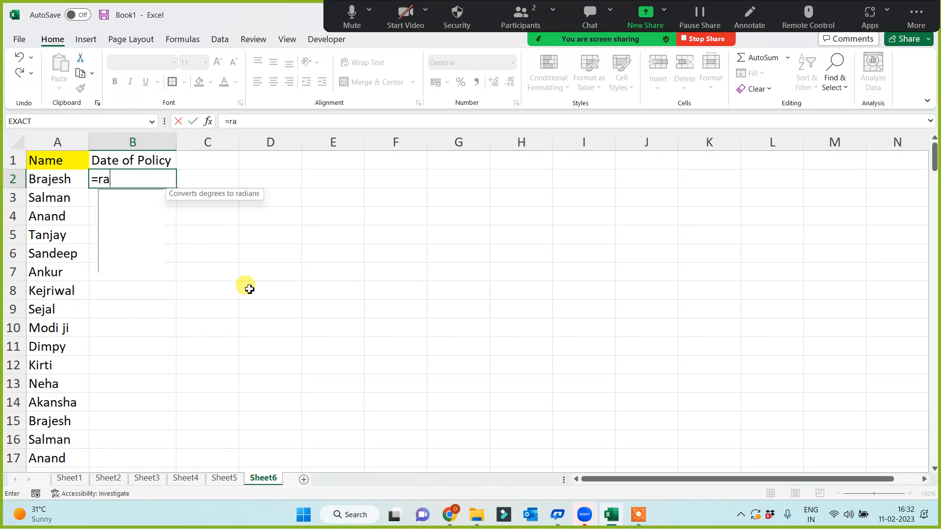
pyautogui.press('Down')
pyautogui.press('Down')
pyautogui.press('Tab')
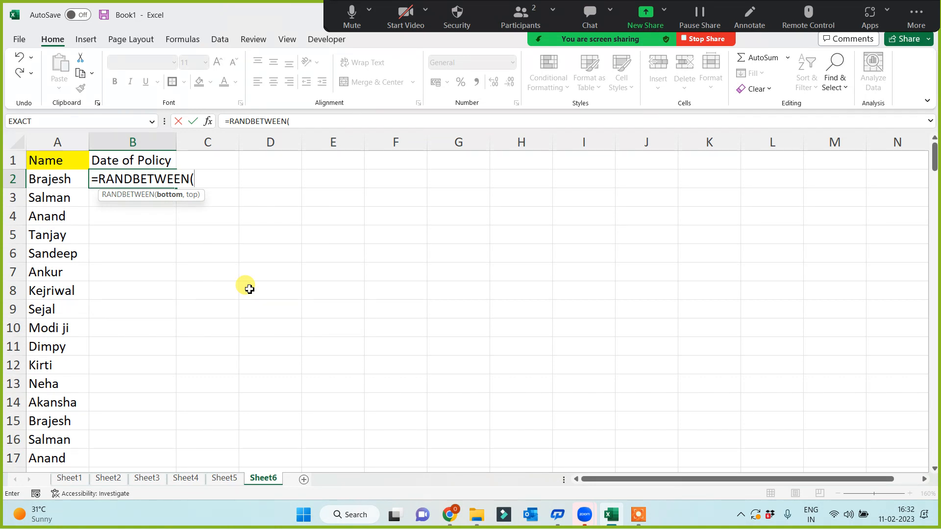
pyautogui.write('"1 jan 2015"')
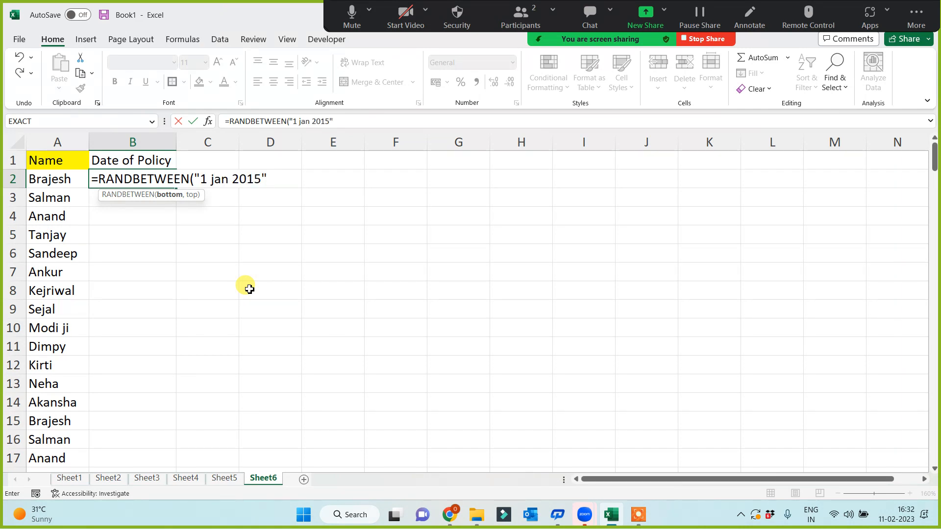
pyautogui.write(',"30 Nov 2022")')
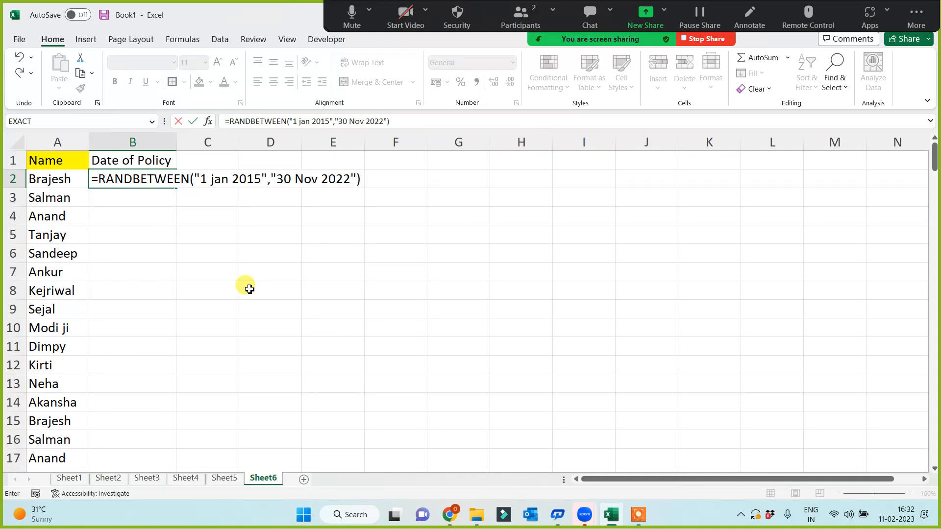
pyautogui.press('Return')
# - Copy the B2 formula down beside all names and format the results as Long Date, widening column B to fit
pyautogui.click(153, 180)
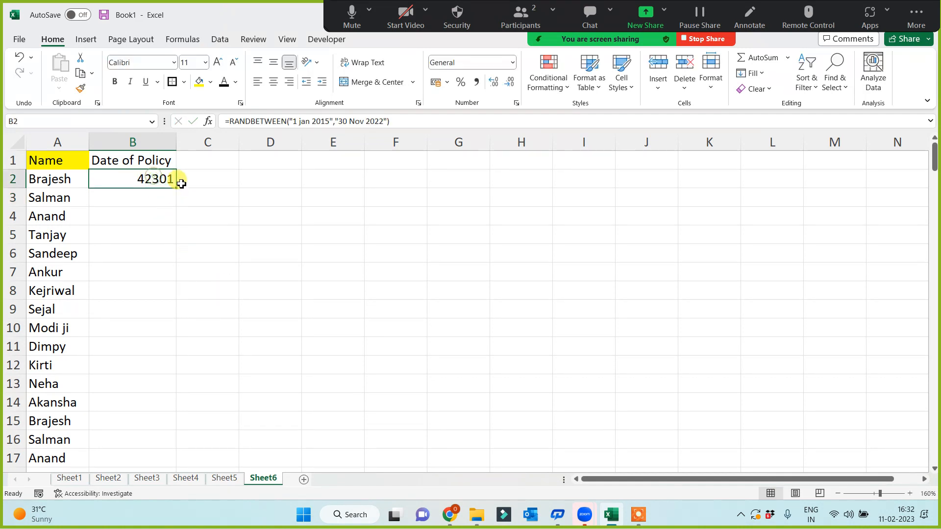
pyautogui.doubleClick(175, 188)
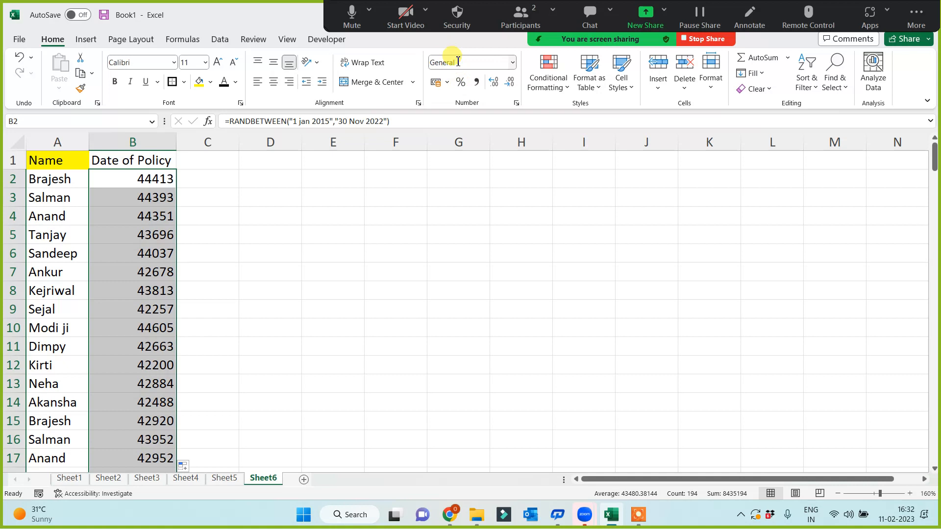
pyautogui.click(513, 62)
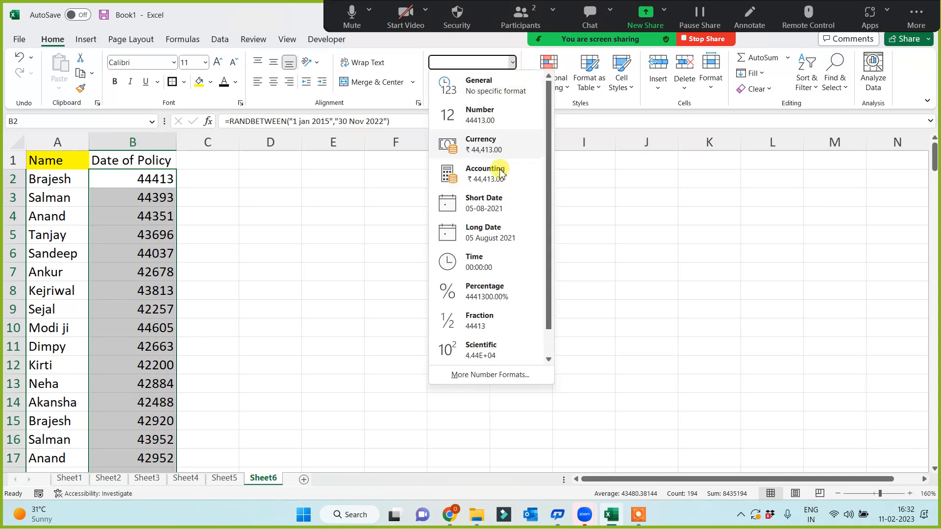
pyautogui.click(492, 240)
pyautogui.moveTo(211, 142); pyautogui.dragTo(228, 137)
pyautogui.click(383, 275)
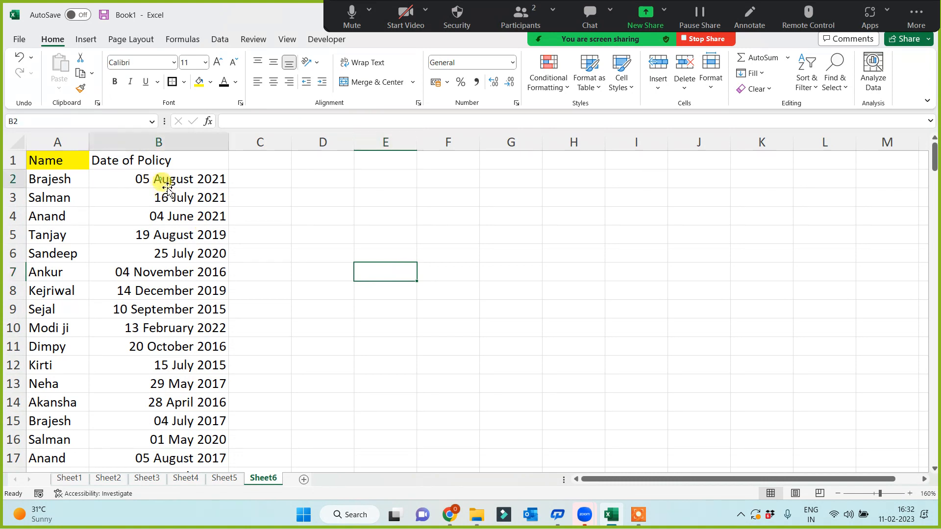
pyautogui.click(447, 313)
# - Enter dsf in E4 and clear it again to make the random policy dates recalculate
pyautogui.click(135, 182)
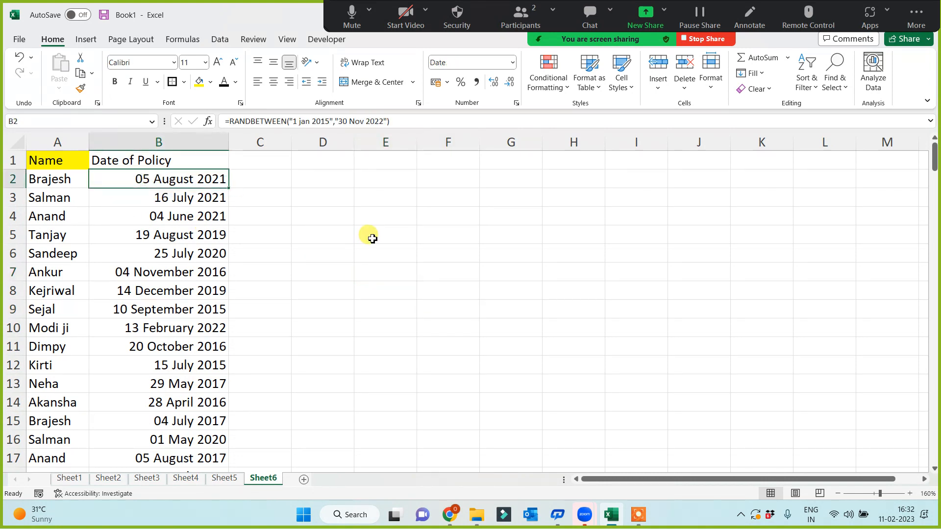
pyautogui.click(368, 217)
pyautogui.write('dsf')
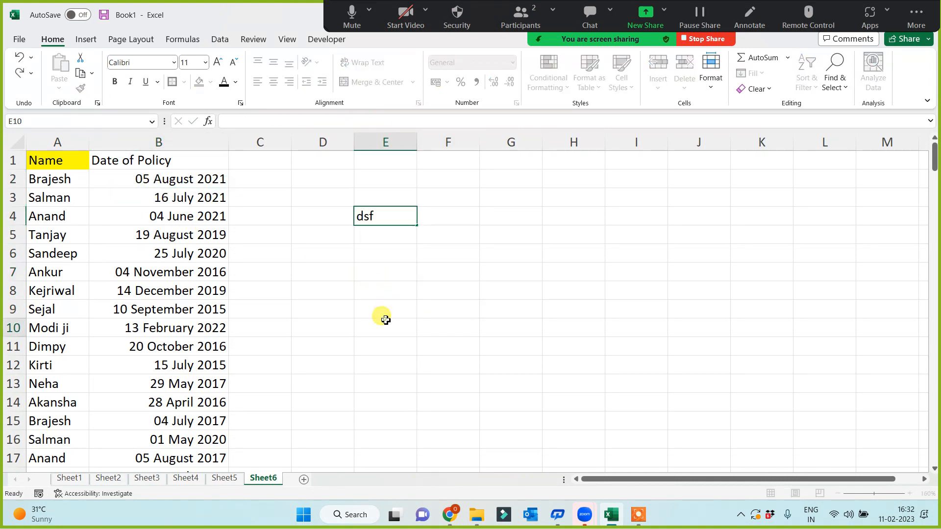
pyautogui.click(386, 324)
pyautogui.click(372, 216)
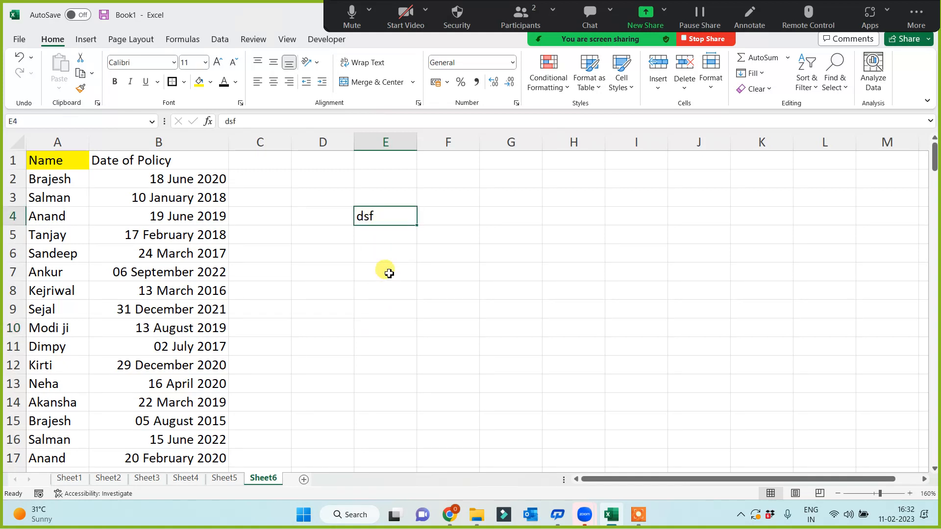
pyautogui.press('Delete')
pyautogui.click(386, 289)
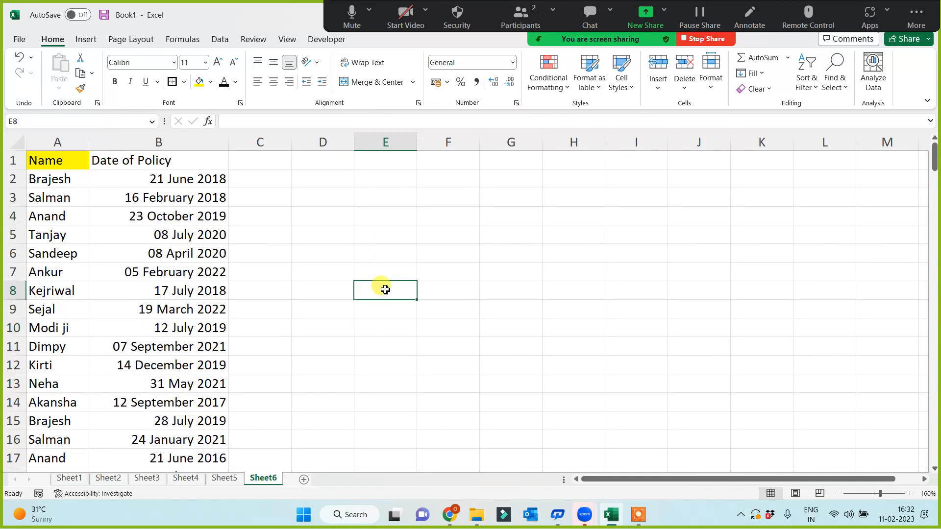
# - Replace the random date formulas in column B with fixed values by pasting the column over itself as values only
pyautogui.click(175, 142)
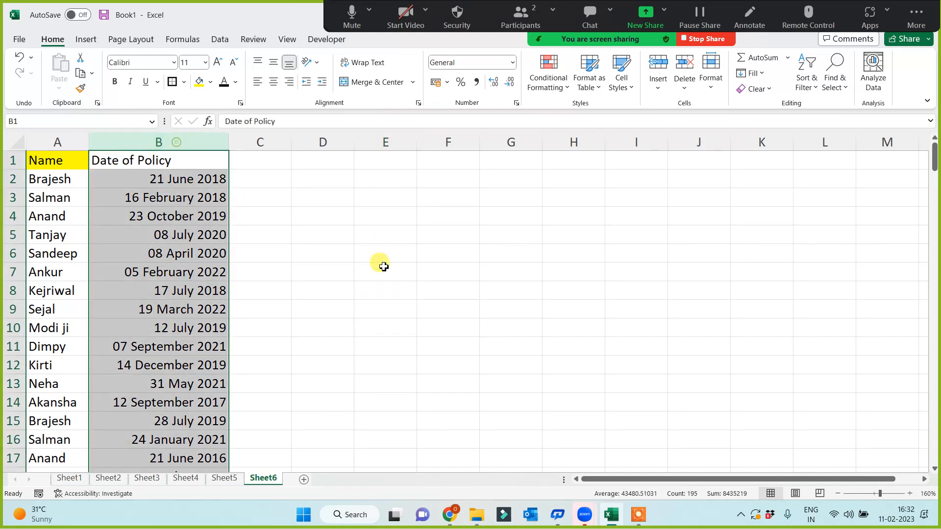
pyautogui.hotkey('ctrl', 'c')
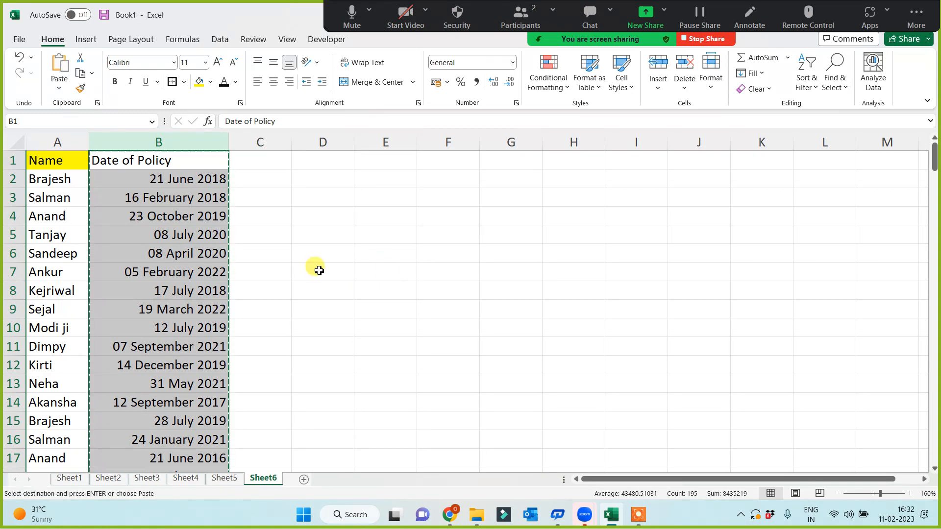
pyautogui.rightClick(146, 164)
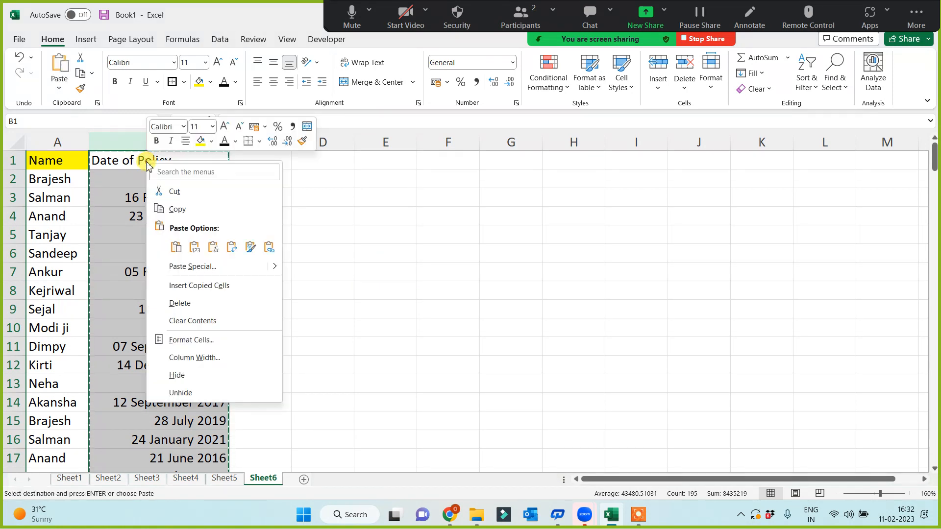
pyautogui.click(180, 266)
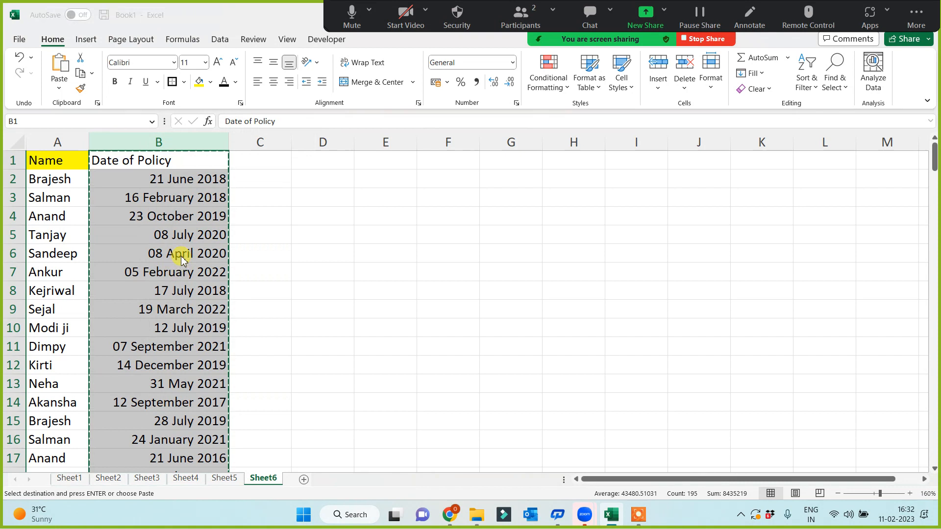
pyautogui.click(76, 240)
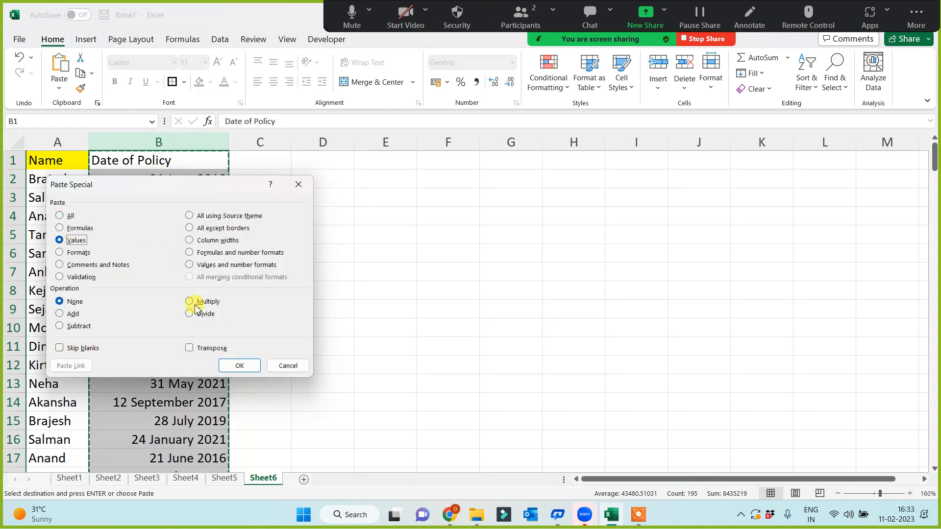
pyautogui.click(243, 365)
pyautogui.click(304, 273)
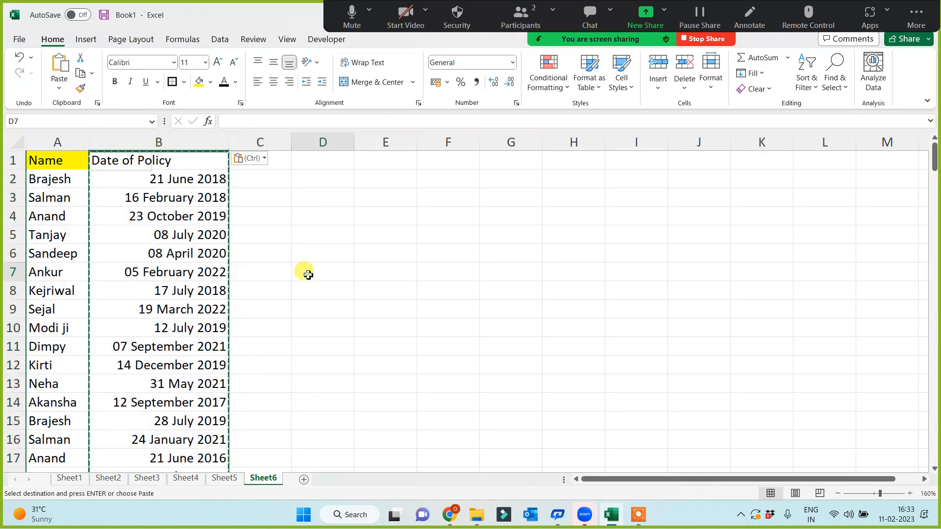
pyautogui.press('Escape')
# - Enter the headings Year in C1 and Month in D1 beside Date of Policy
pyautogui.click(59, 160)
pyautogui.click(57, 142)
pyautogui.click(155, 162)
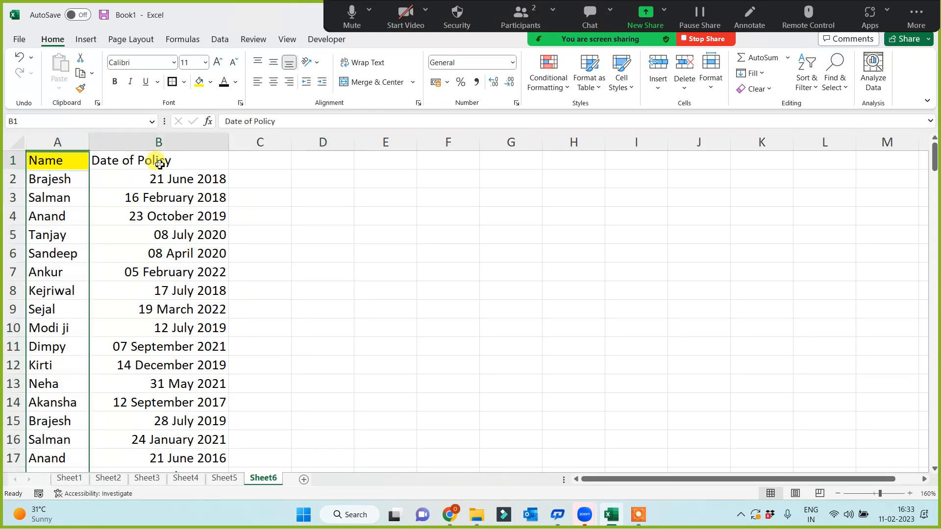
pyautogui.click(266, 157)
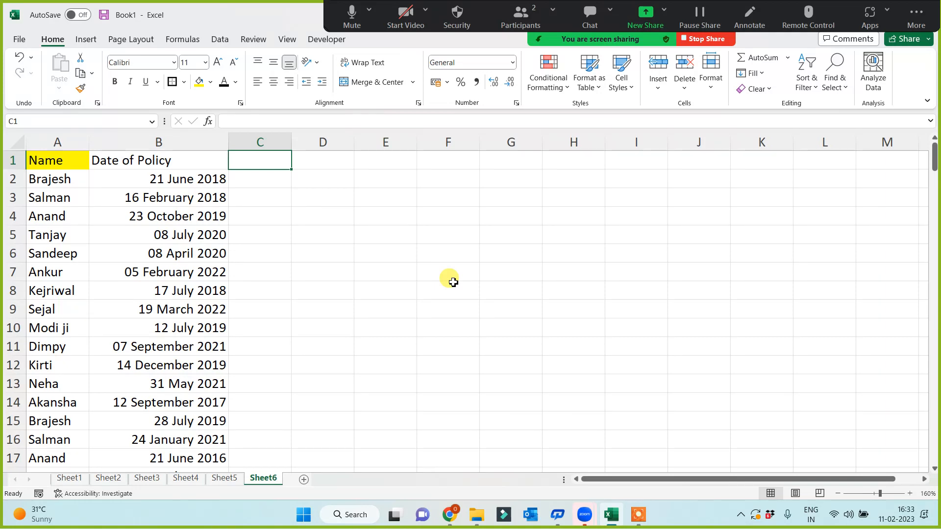
pyautogui.write('Year')
pyautogui.click(382, 272)
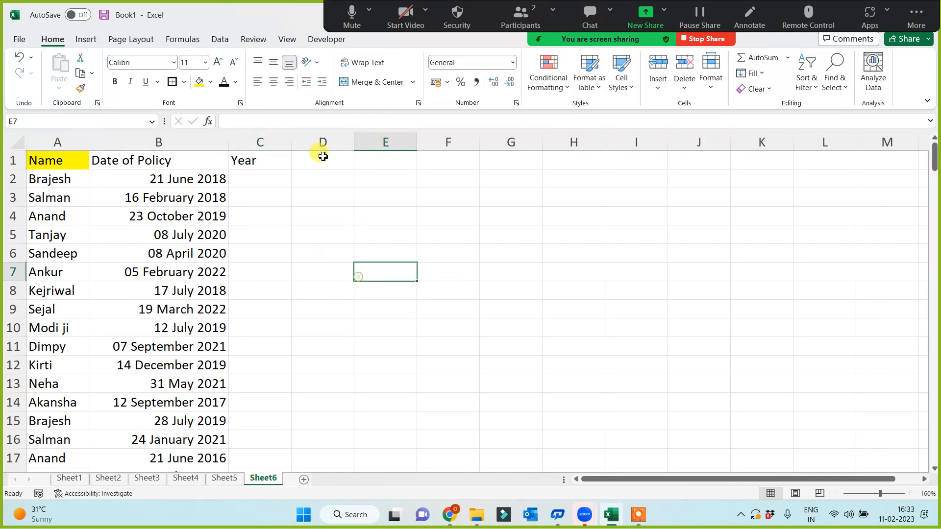
pyautogui.click(324, 155)
pyautogui.write('Month')
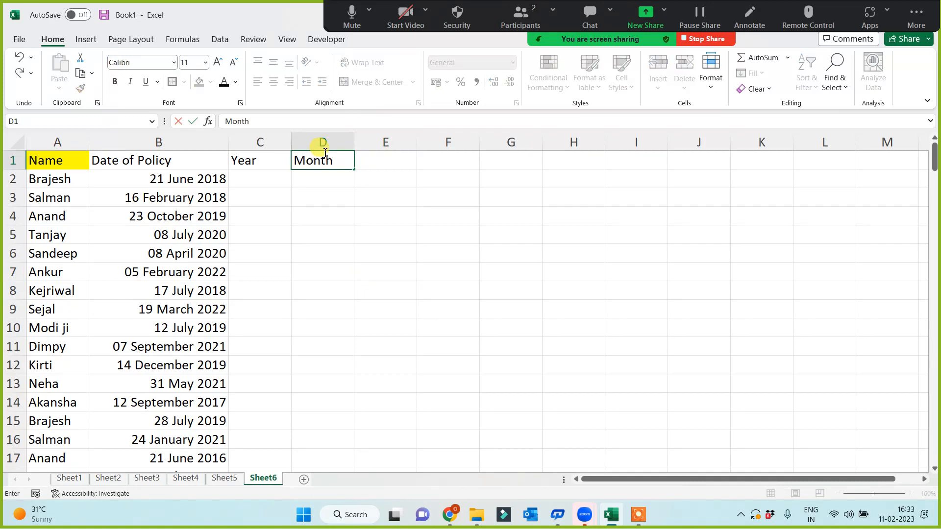
pyautogui.click(394, 167)
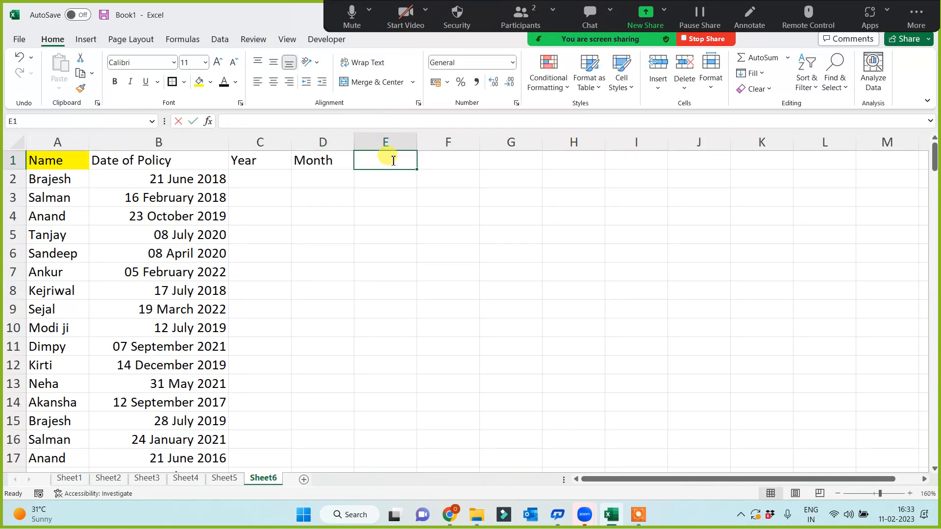
# - Enter the heading Day in E1 and the formula =RANDBETWEEN(1,10) in C2
pyautogui.write('DAy')
pyautogui.click(358, 234)
pyautogui.click(268, 179)
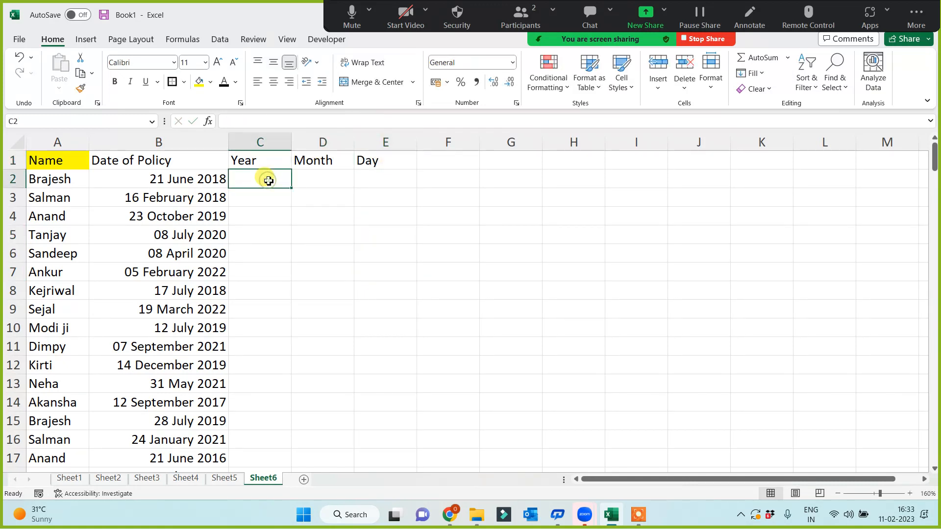
pyautogui.write('=rand')
pyautogui.press('Down')
pyautogui.press('Down')
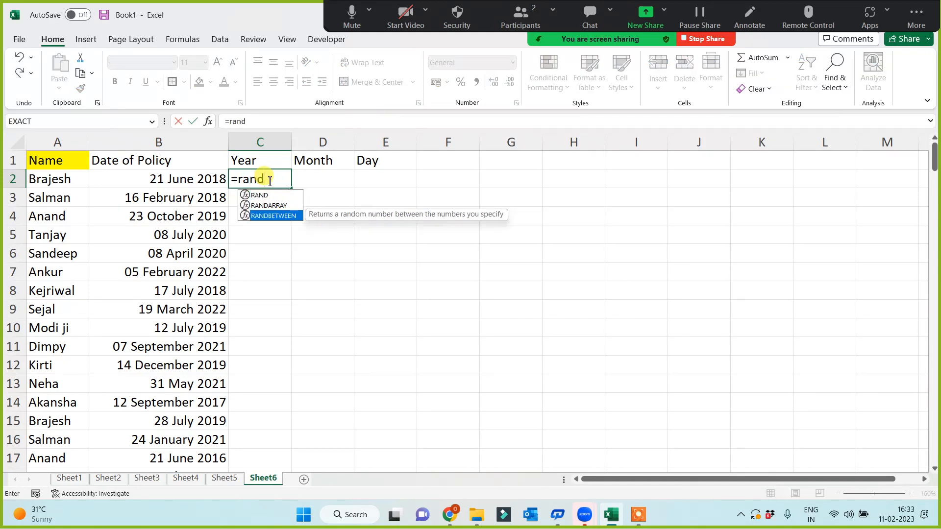
pyautogui.press('Tab')
pyautogui.write('1,10')
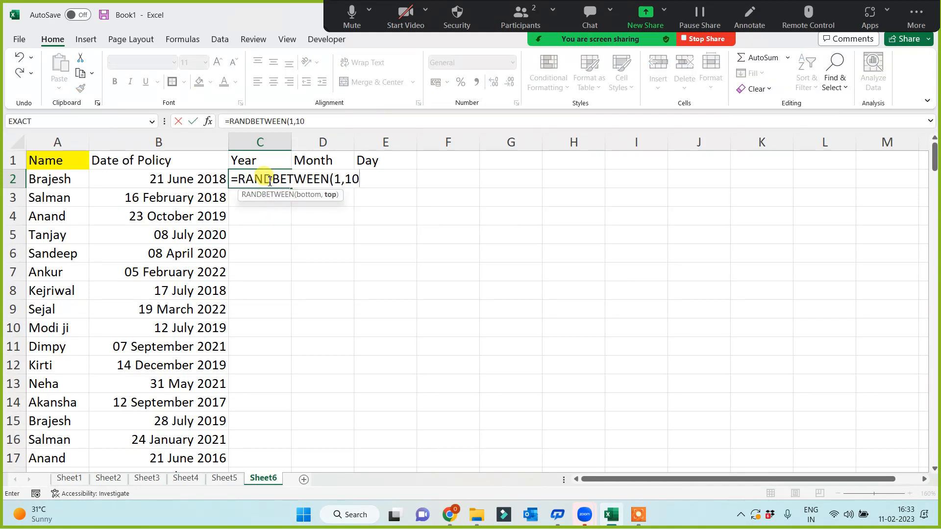
pyautogui.press('Return')
# - Copy the C2 random number formula across to E2 and down beside all names
pyautogui.click(269, 179)
pyautogui.moveTo(291, 187); pyautogui.dragTo(416, 191)
pyautogui.doubleClick(416, 188)
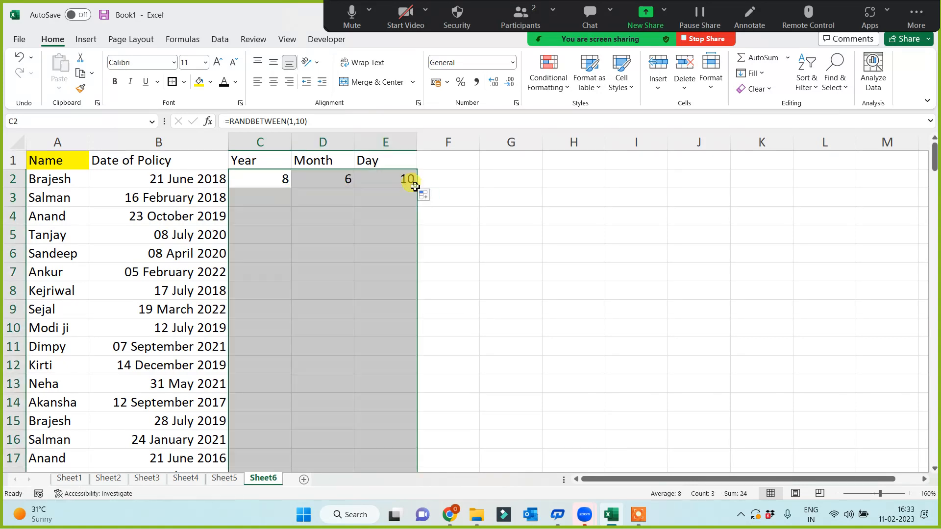
# - Replace the random formulas in the Year, Month and Day columns with fixed numbers by pasting them over themselves as values only
pyautogui.hotkey('ctrl', 'c')
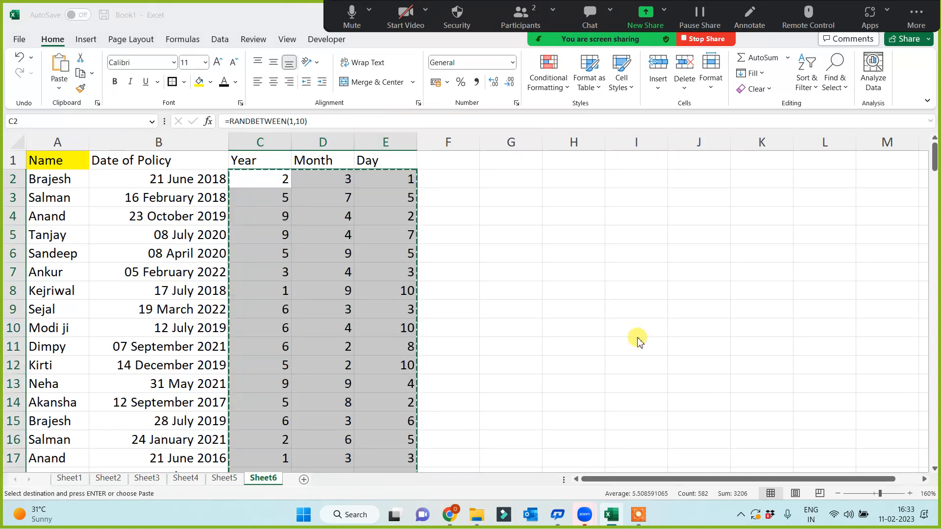
pyautogui.hotkey('ctrl', 'alt', 'v')
pyautogui.click(425, 292)
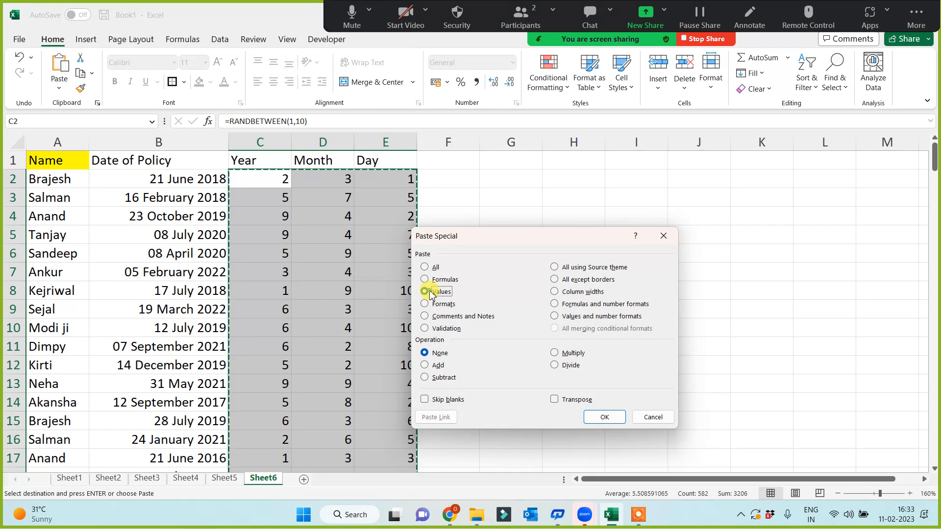
pyautogui.click(593, 417)
pyautogui.click(284, 273)
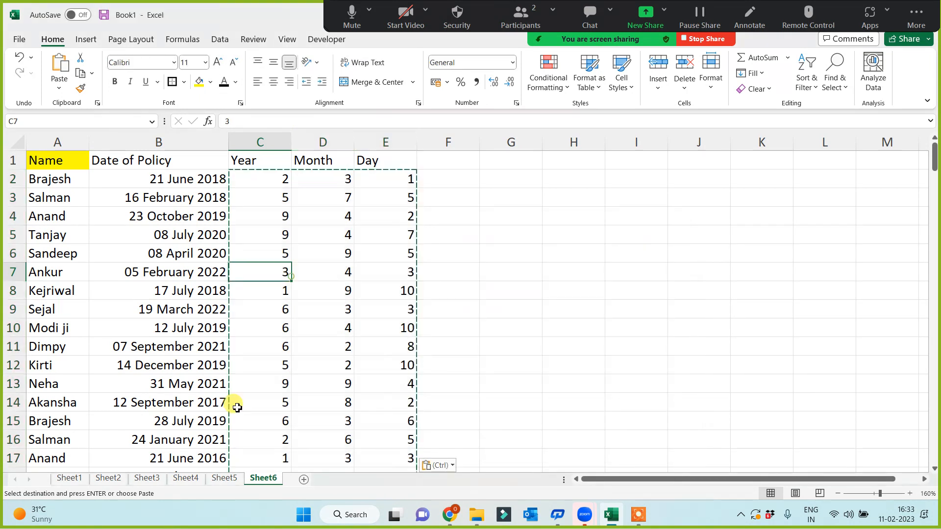
# - Look at the date function examples on Sheet5 and return to Sheet6
pyautogui.click(225, 479)
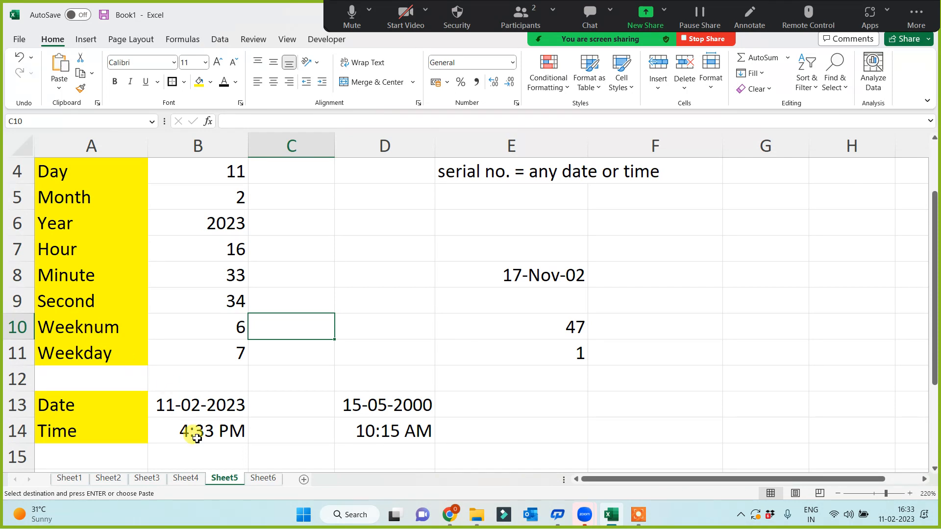
pyautogui.click(263, 478)
pyautogui.click(559, 237)
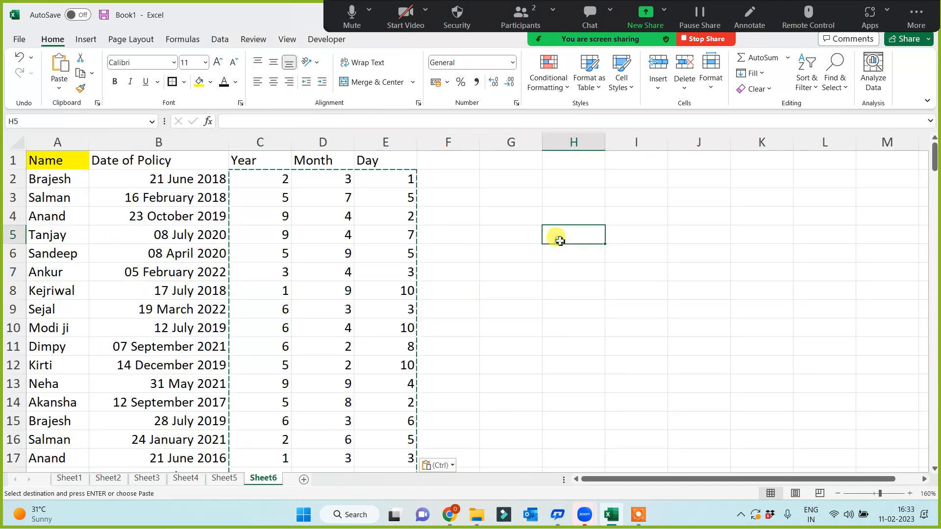
# - Clear the copy selection and centre the contents of columns A to E
pyautogui.press('Escape')
pyautogui.moveTo(75, 141); pyautogui.dragTo(405, 147)
pyautogui.click(273, 82)
pyautogui.click(559, 300)
# - Widen column F and enter the heading Maturity Date in F1
pyautogui.moveTo(479, 146); pyautogui.dragTo(598, 142)
pyautogui.click(508, 161)
pyautogui.write('Mat')
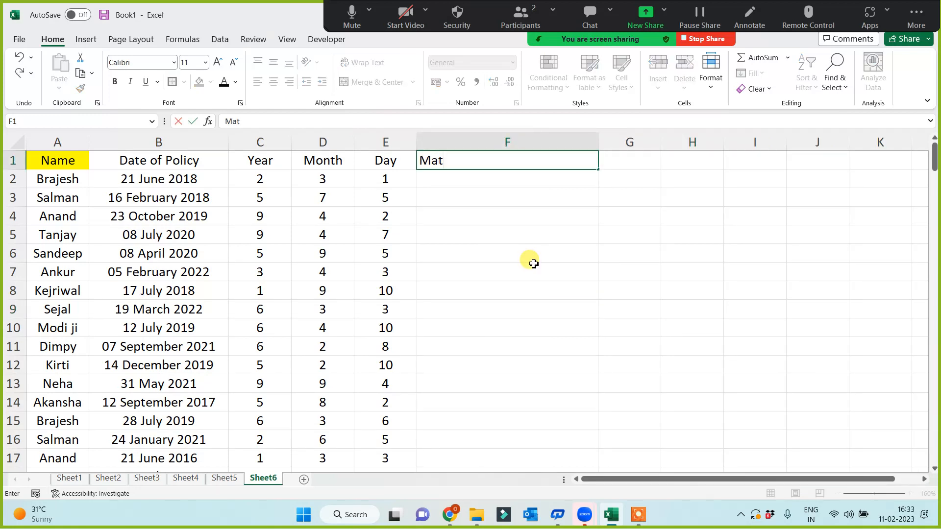
pyautogui.write('urity Date')
pyautogui.click(515, 260)
pyautogui.click(486, 161)
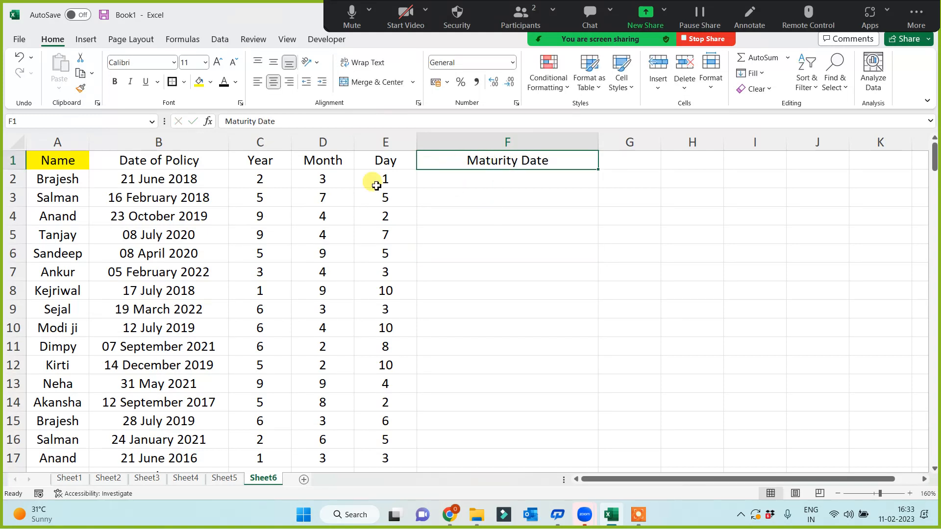
# - Fill the header row from Name to Maturity Date with yellow
pyautogui.moveTo(74, 161); pyautogui.dragTo(456, 153)
pyautogui.click(199, 81)
pyautogui.click(533, 247)
pyautogui.moveTo(532, 248); pyautogui.dragTo(532, 234)
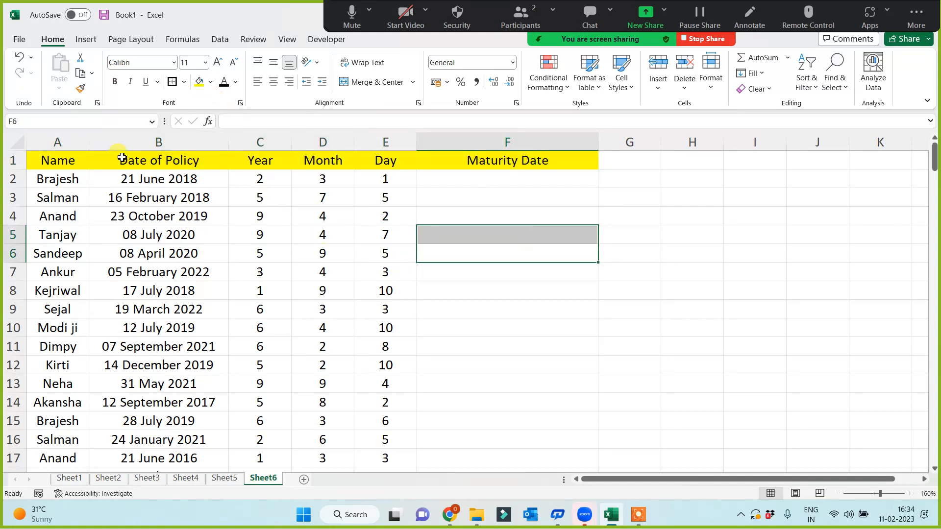
# - Replace the first policy date in B2 with the formula =TODAY()
pyautogui.click(133, 178)
pyautogui.write('=today(')
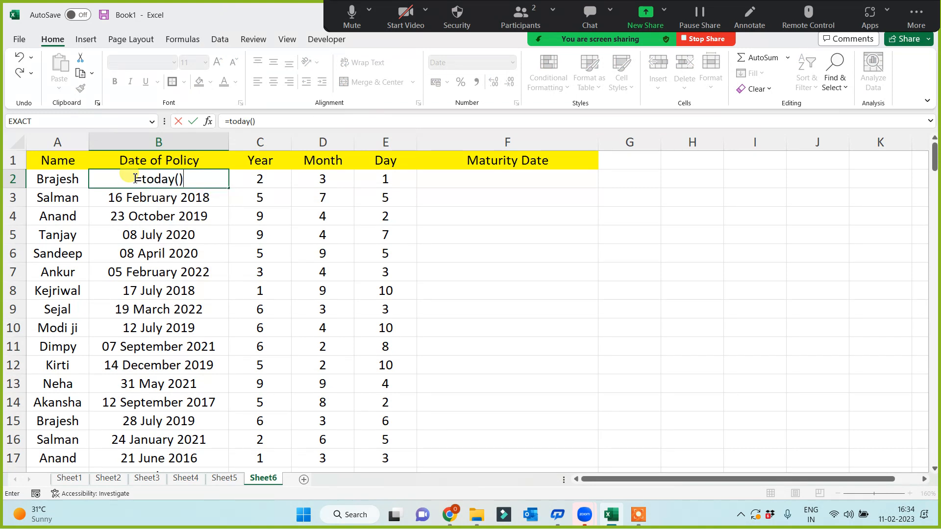
pyautogui.press('Return')
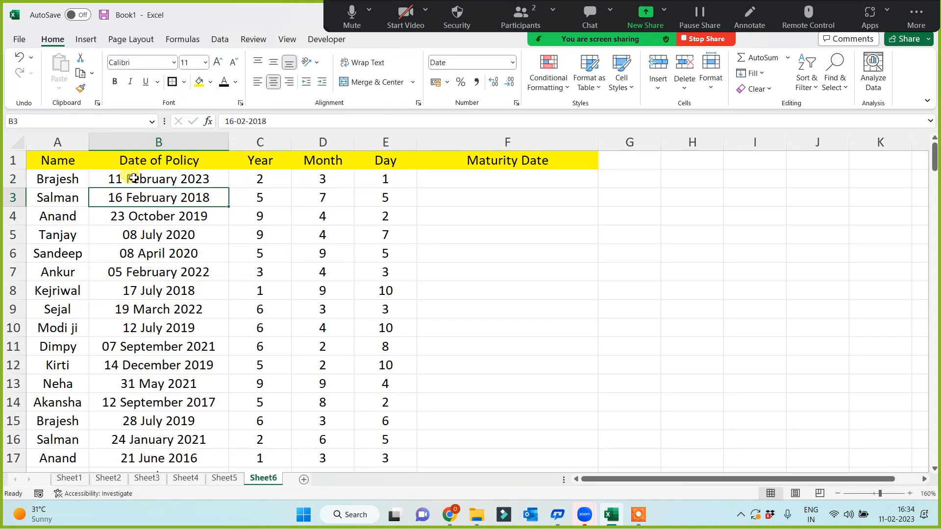
pyautogui.click(145, 179)
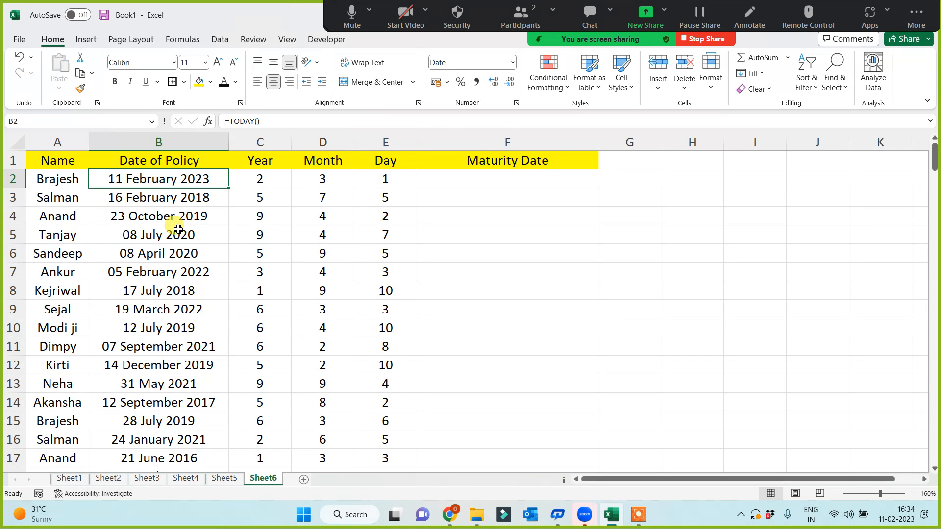
# - Set both the Year in C2 and the Month in D2 to 1
pyautogui.click(257, 176)
pyautogui.write('1')
pyautogui.press('Tab')
pyautogui.write('1')
pyautogui.click(510, 240)
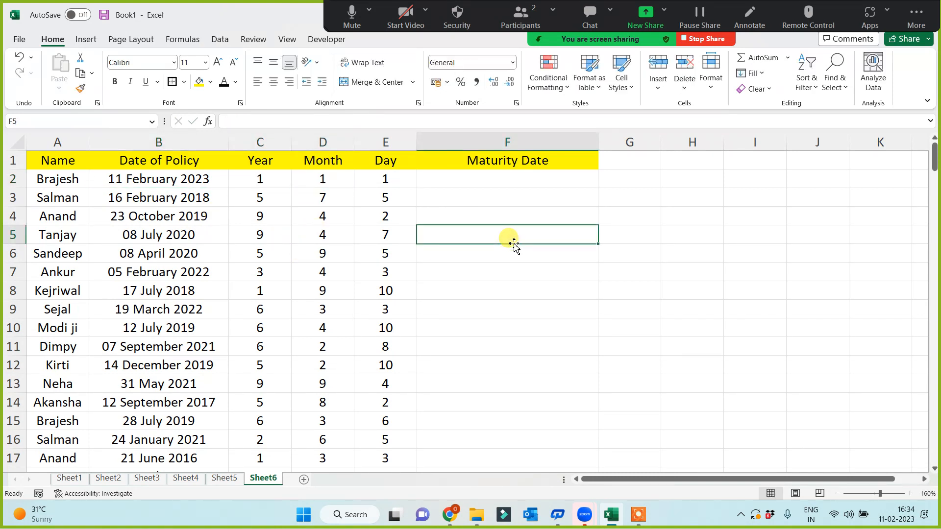
# - Try to calculate the maturity date in F2 with the formula =DATE(C2,D2,E2)
pyautogui.click(143, 185)
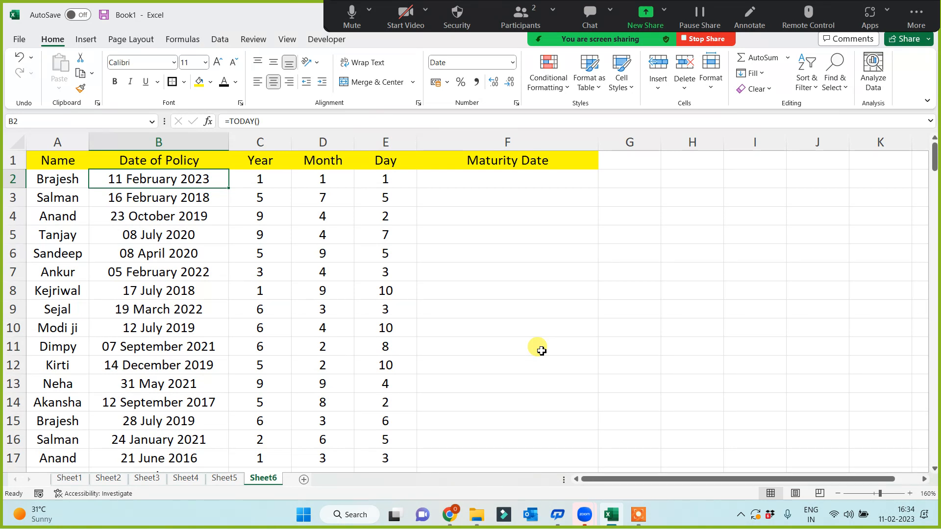
pyautogui.click(498, 164)
pyautogui.click(500, 183)
pyautogui.write('=')
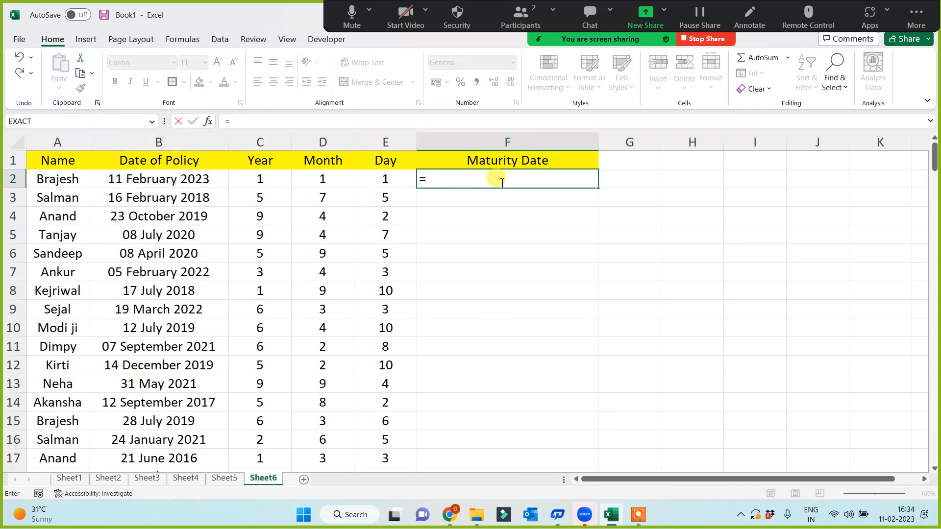
pyautogui.write('date(')
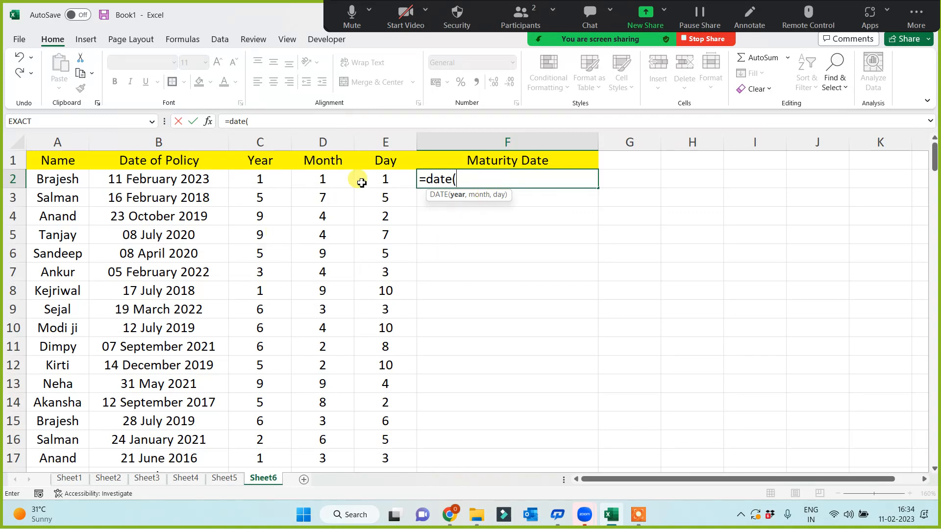
pyautogui.click(260, 180)
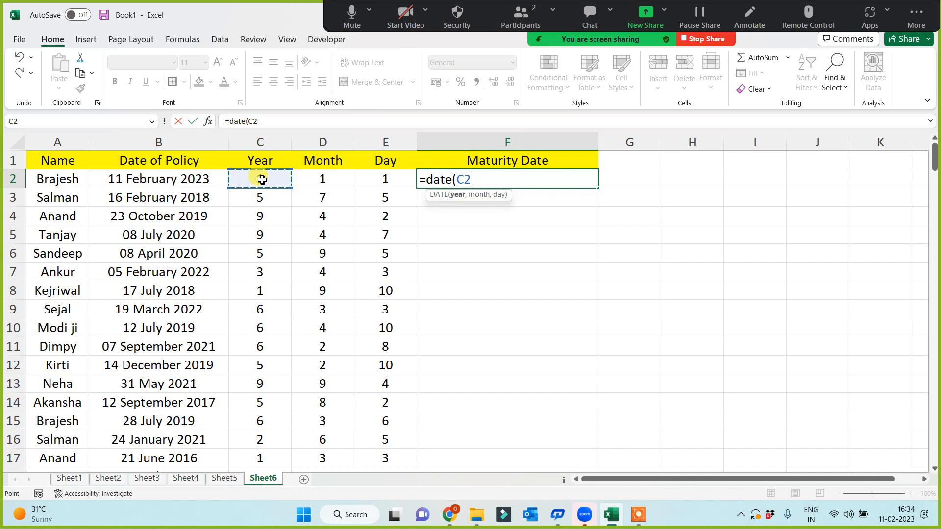
pyautogui.write(',')
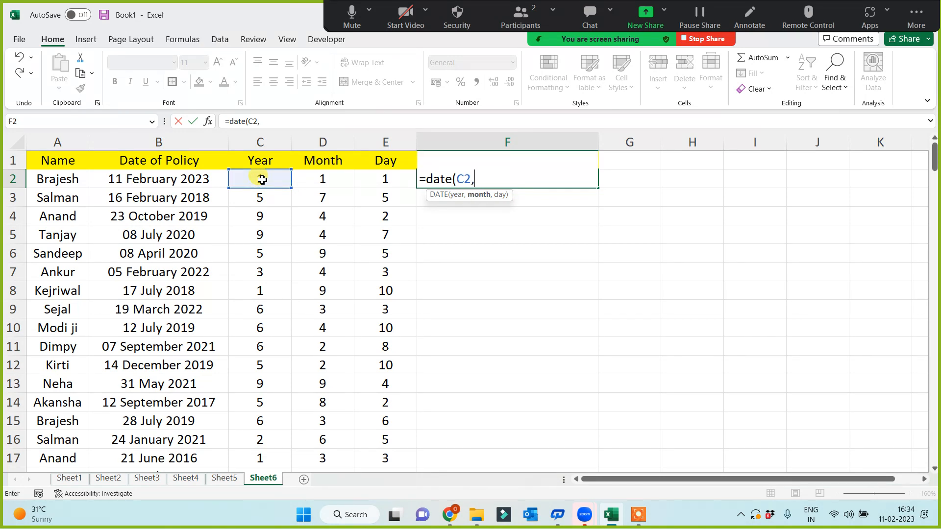
pyautogui.click(317, 180)
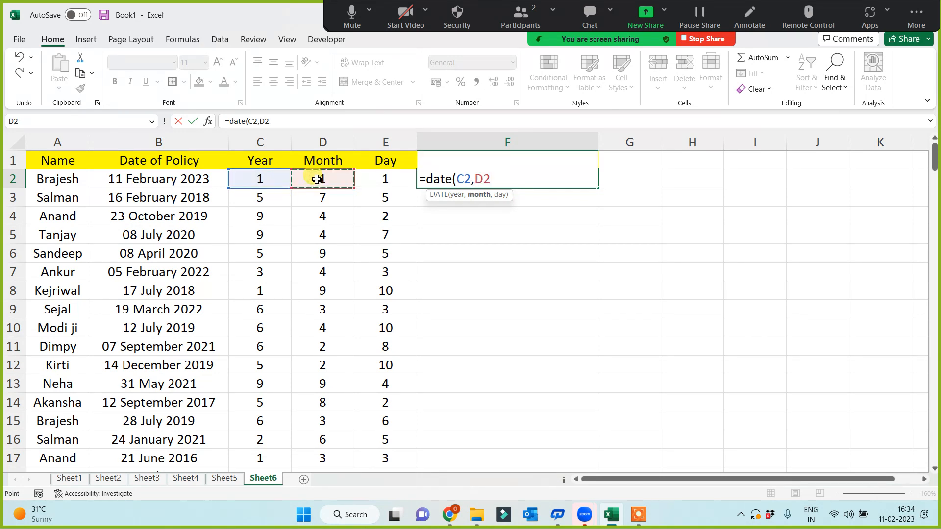
pyautogui.write(',')
pyautogui.click(375, 181)
pyautogui.write(')')
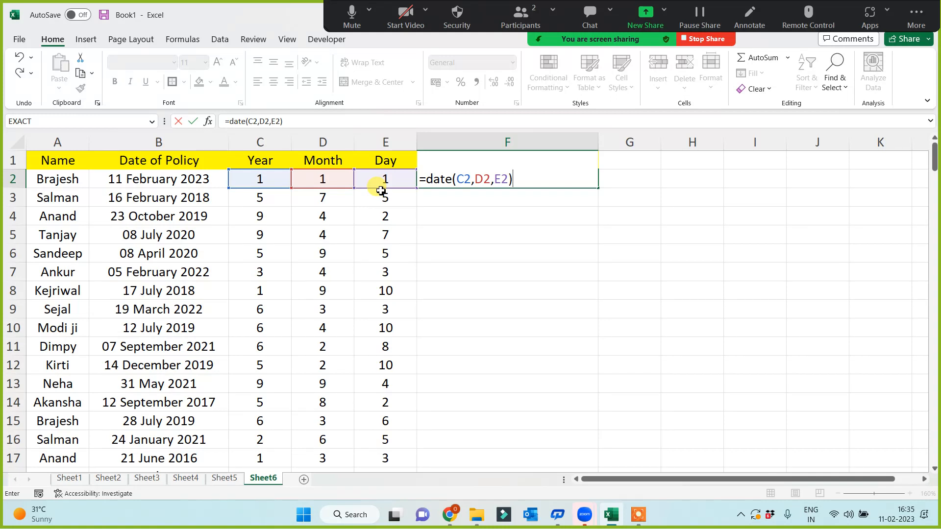
pyautogui.press('Return')
pyautogui.click(528, 178)
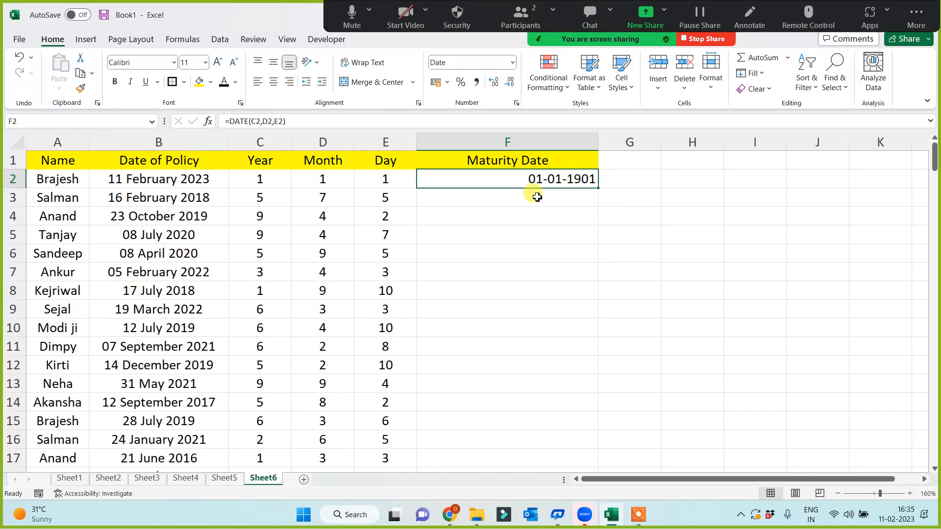
# - Compare F2 with the policy date in B2 and delete the DATE formula from F2
pyautogui.click(200, 185)
pyautogui.click(541, 181)
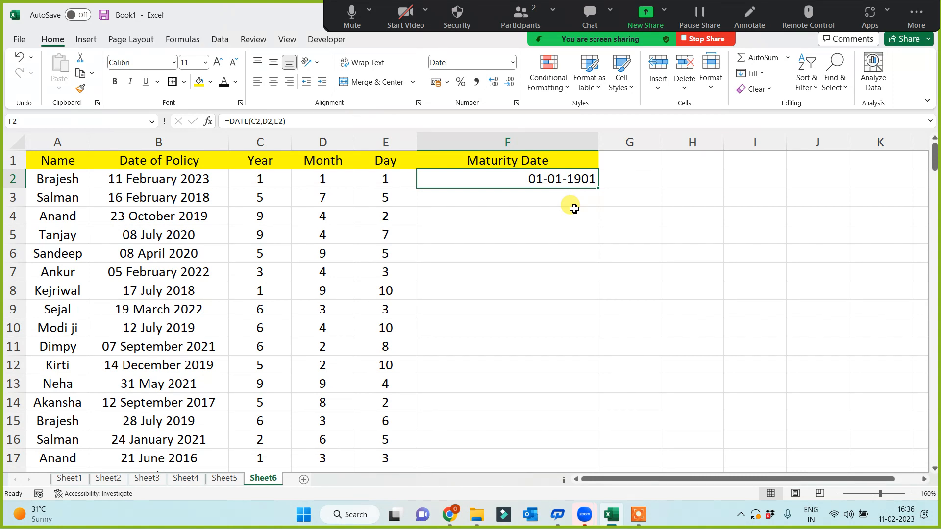
pyautogui.press('Delete')
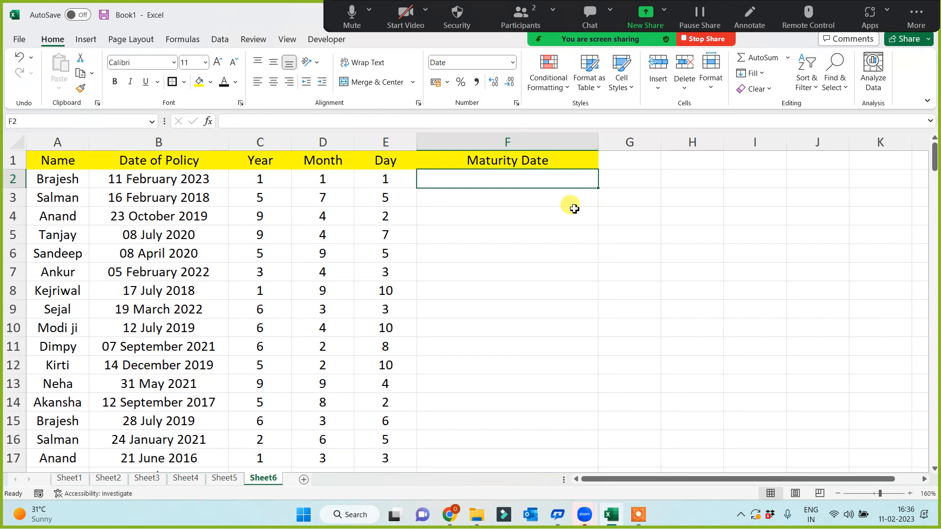
# - Examine how the policy date in B2 relates to the Year, Month and Day values and the Maturity Date cell in row 2
pyautogui.moveTo(260, 179); pyautogui.dragTo(387, 179)
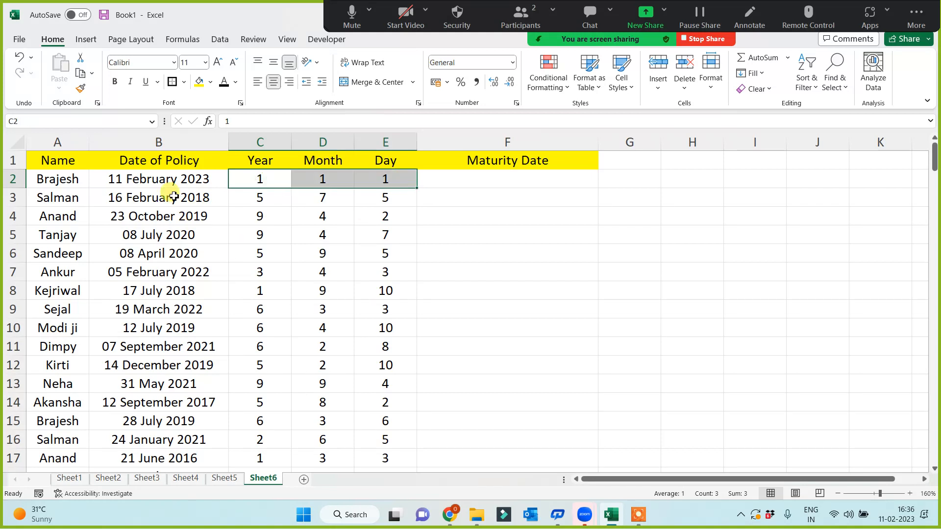
pyautogui.click(139, 180)
pyautogui.press('Right')
pyautogui.press('Right')
pyautogui.press('Right')
pyautogui.press('Right')
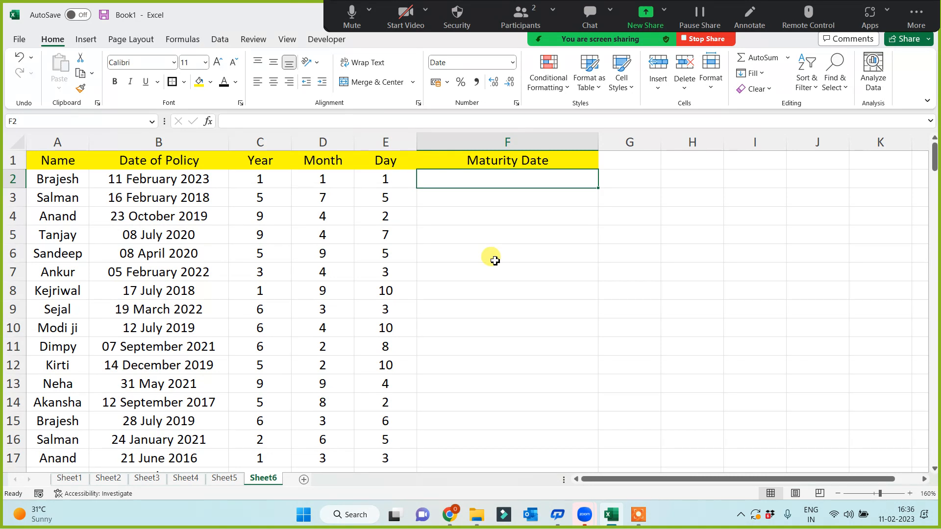
pyautogui.click(174, 178)
pyautogui.click(251, 178)
pyautogui.click(204, 182)
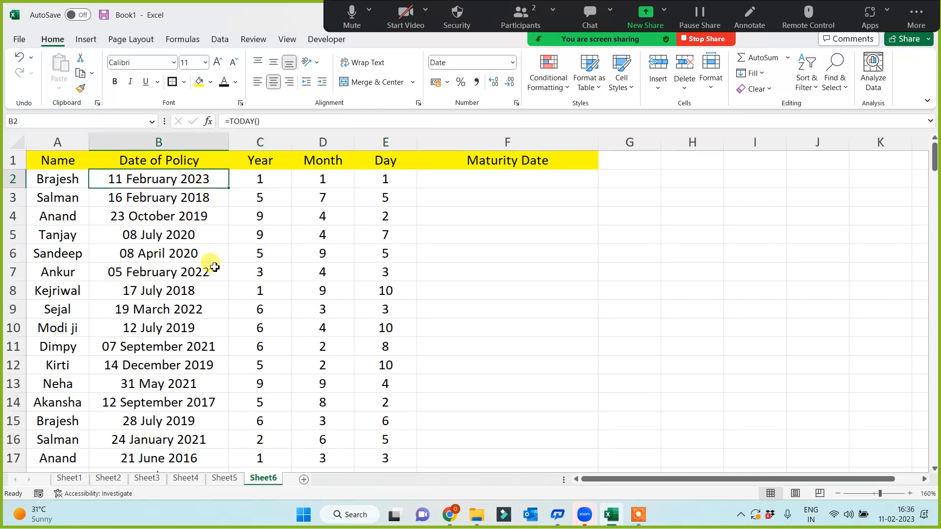
pyautogui.click(508, 177)
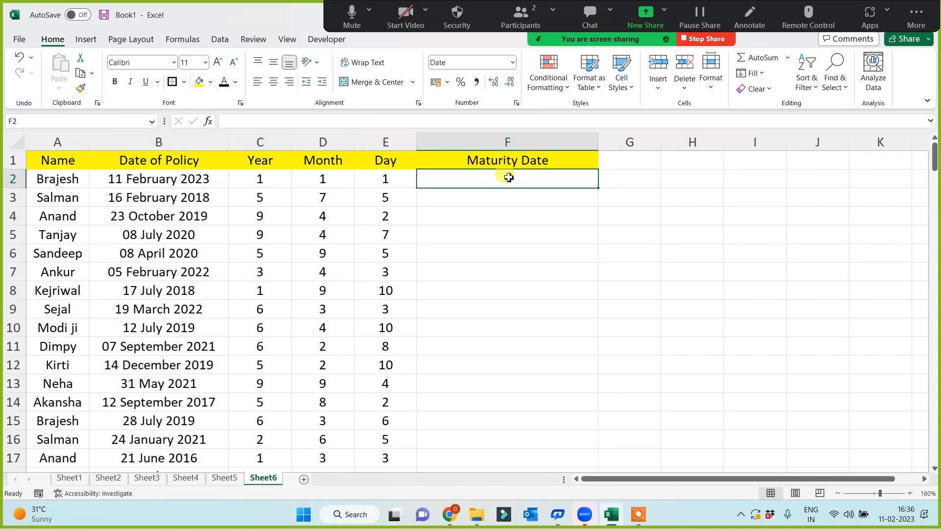
pyautogui.click(184, 181)
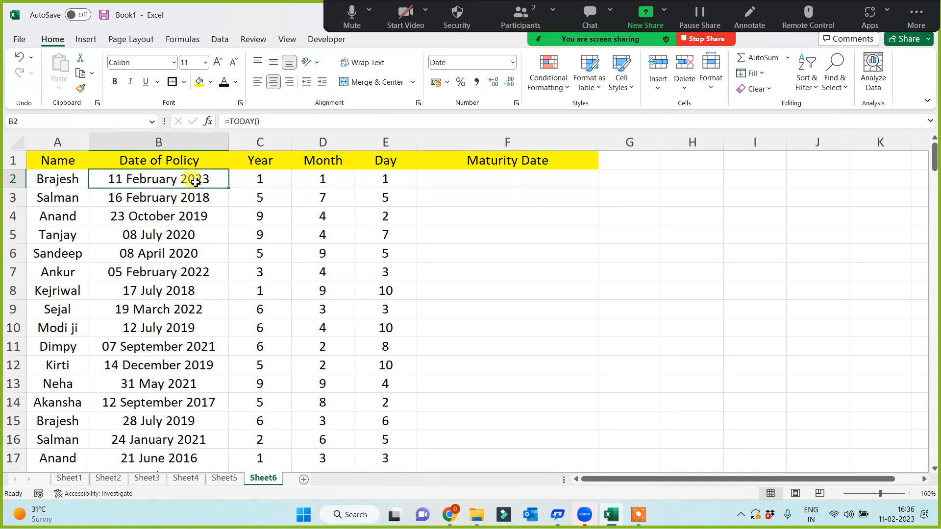
pyautogui.click(251, 178)
pyautogui.click(215, 176)
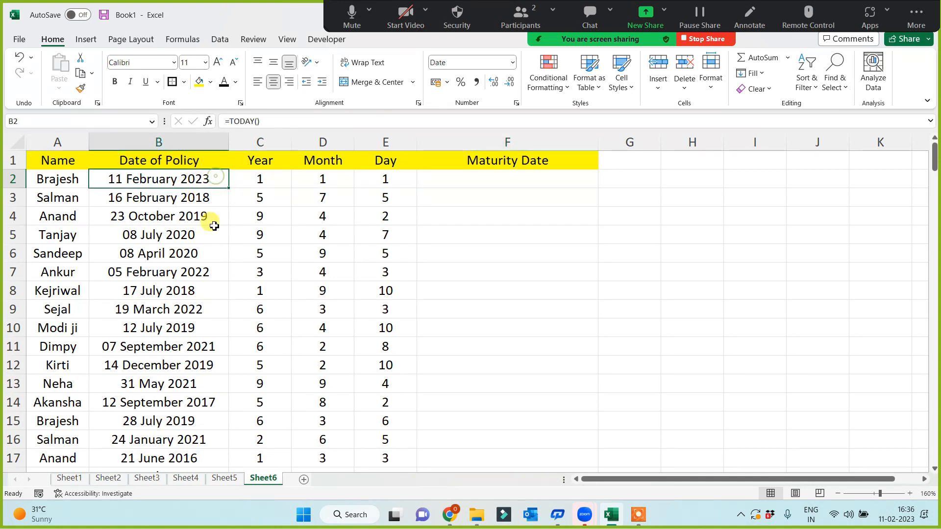
pyautogui.click(334, 176)
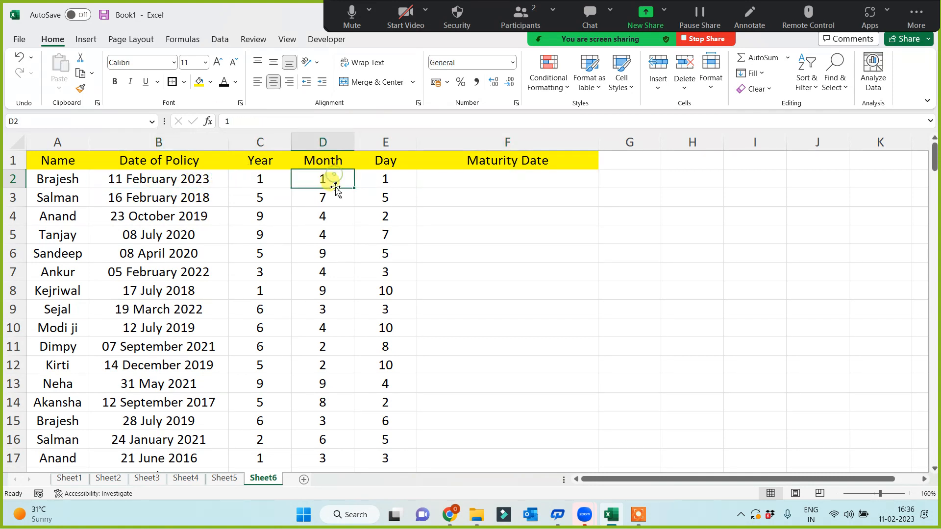
pyautogui.click(121, 179)
pyautogui.click(375, 173)
# - Enter the expected maturity date 12 mar 2024 manually in F2
pyautogui.click(487, 179)
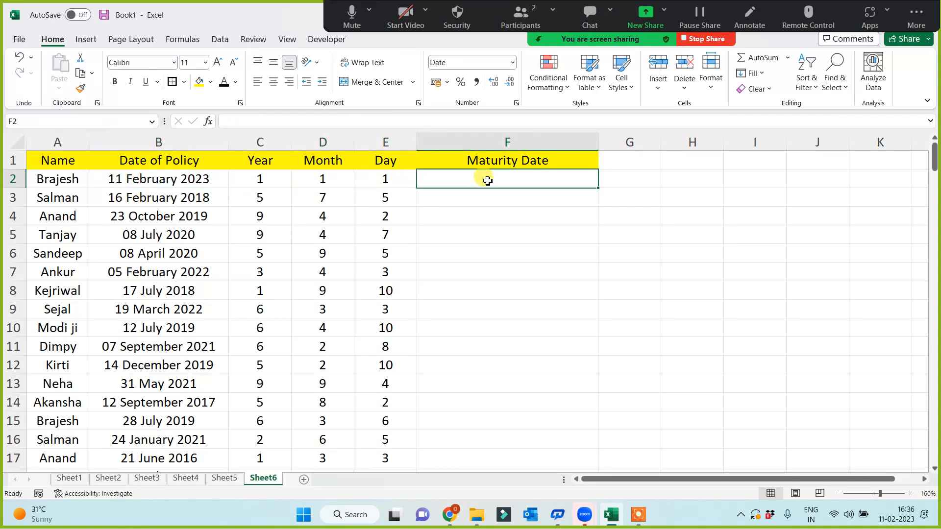
pyautogui.write('12 m')
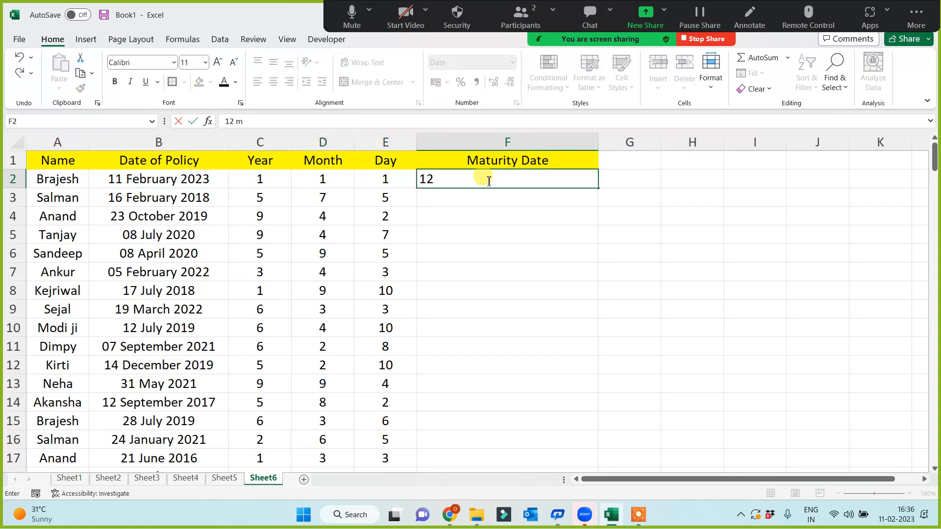
pyautogui.write('ar 2024')
pyautogui.press('Return')
pyautogui.click(488, 182)
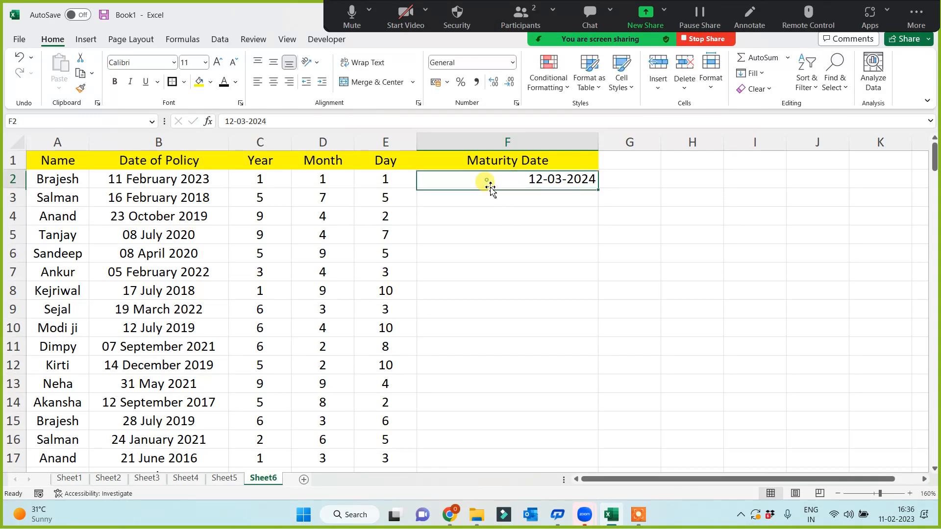
# - Compare the policy date in B2 and the periods in C2:E2 with F2, and delete the manually entered date from F2
pyautogui.click(177, 184)
pyautogui.moveTo(260, 178); pyautogui.dragTo(384, 179)
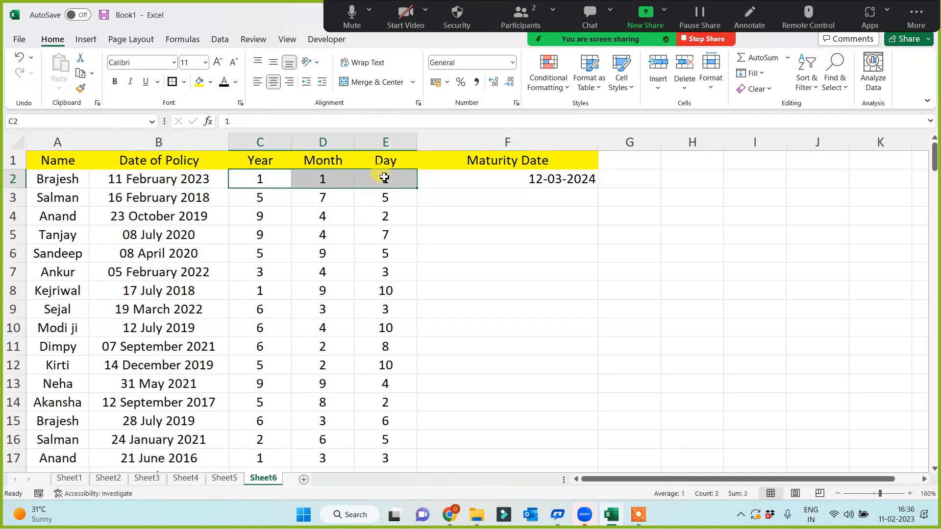
pyautogui.click(201, 182)
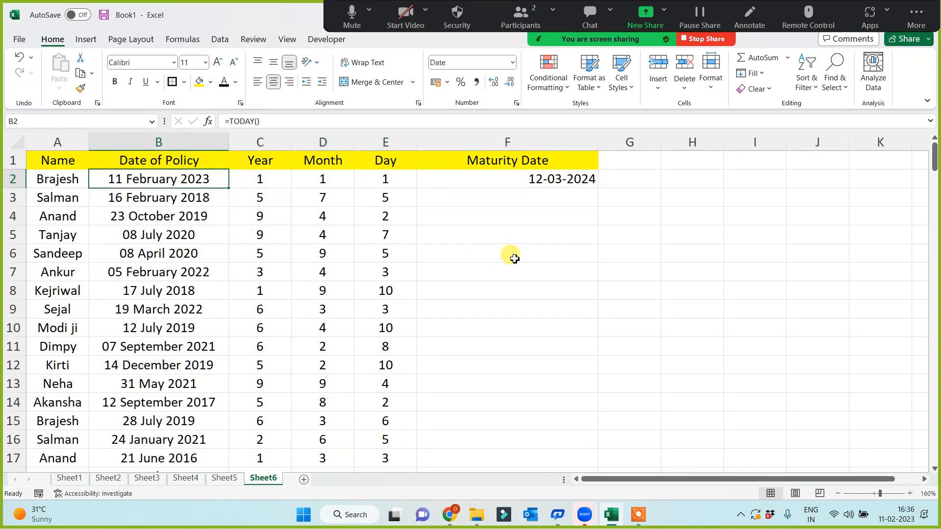
pyautogui.click(533, 180)
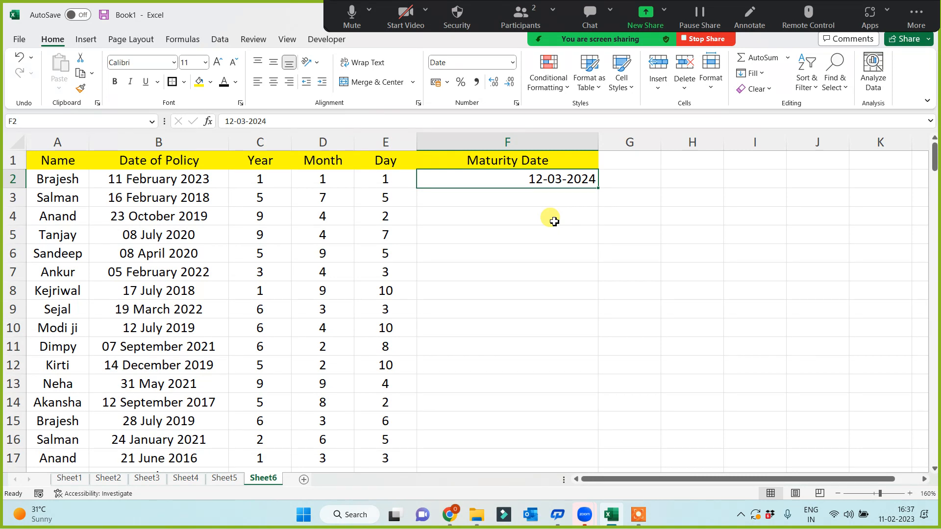
pyautogui.press('Delete')
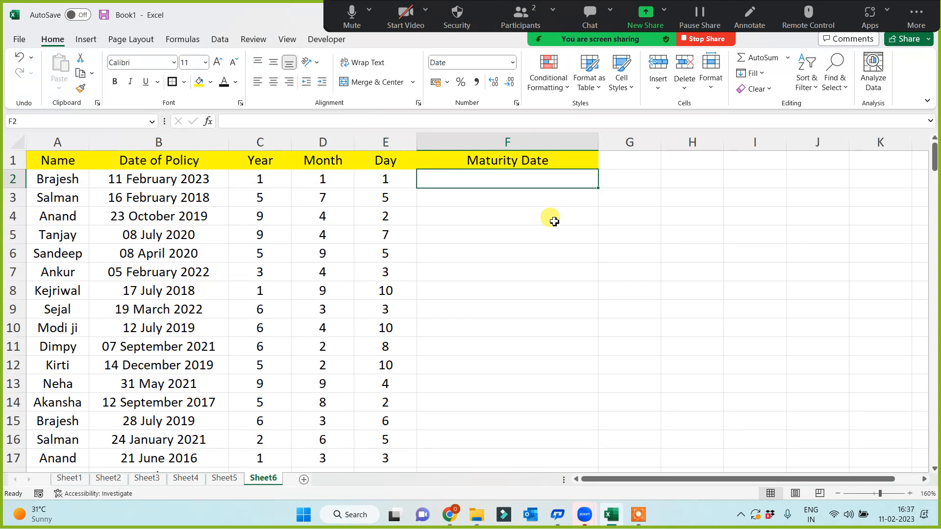
# - Try to calculate the maturity date in F2 with the formula =DATE(B2+C2,B2+D2,B2+E2)
pyautogui.write('=date(')
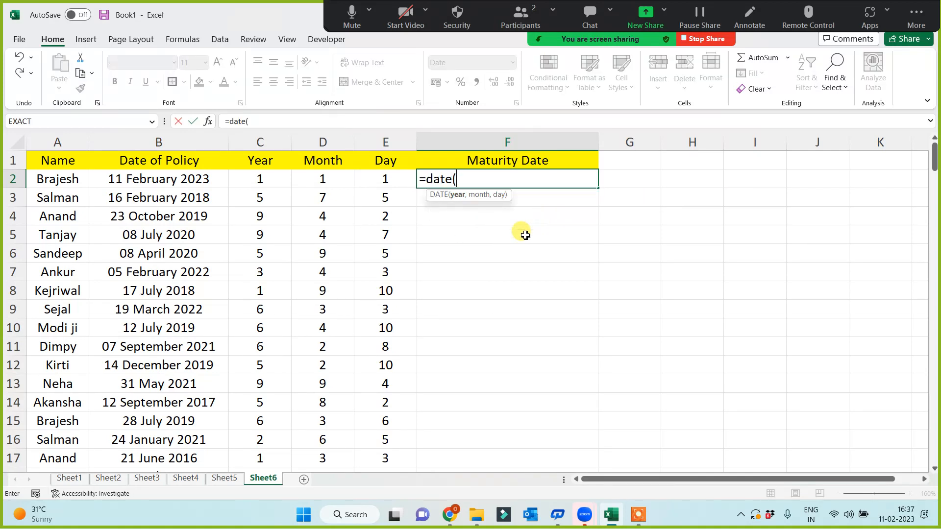
pyautogui.click(185, 177)
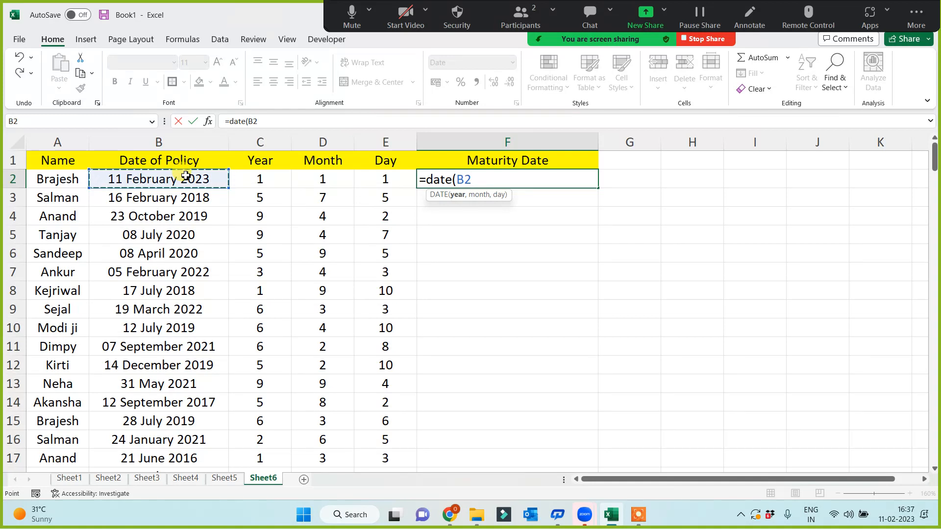
pyautogui.write('+')
pyautogui.click(255, 177)
pyautogui.write(',')
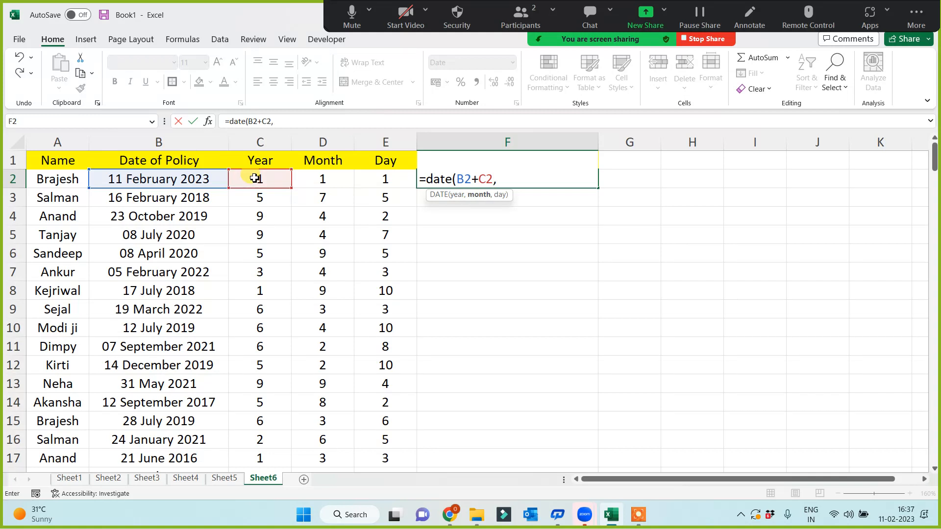
pyautogui.click(182, 179)
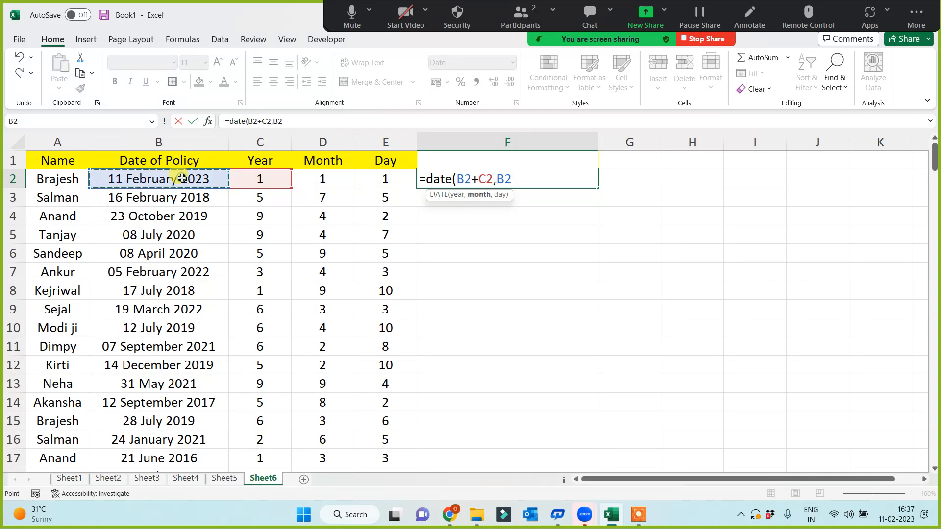
pyautogui.write('+')
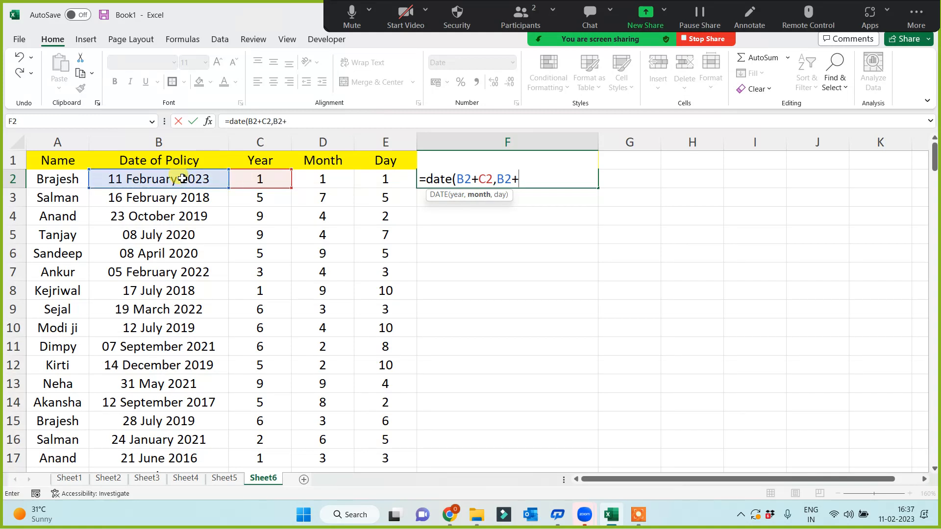
pyautogui.click(318, 176)
pyautogui.write(',')
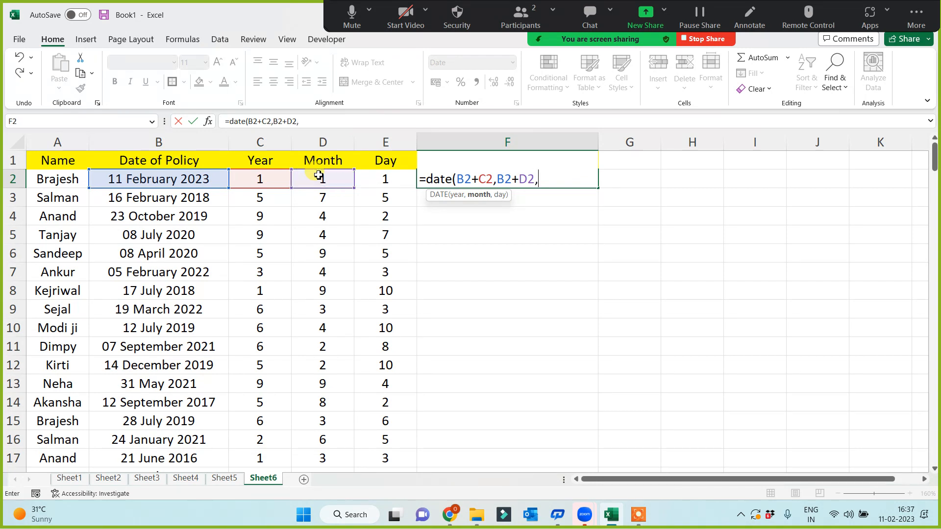
pyautogui.click(168, 179)
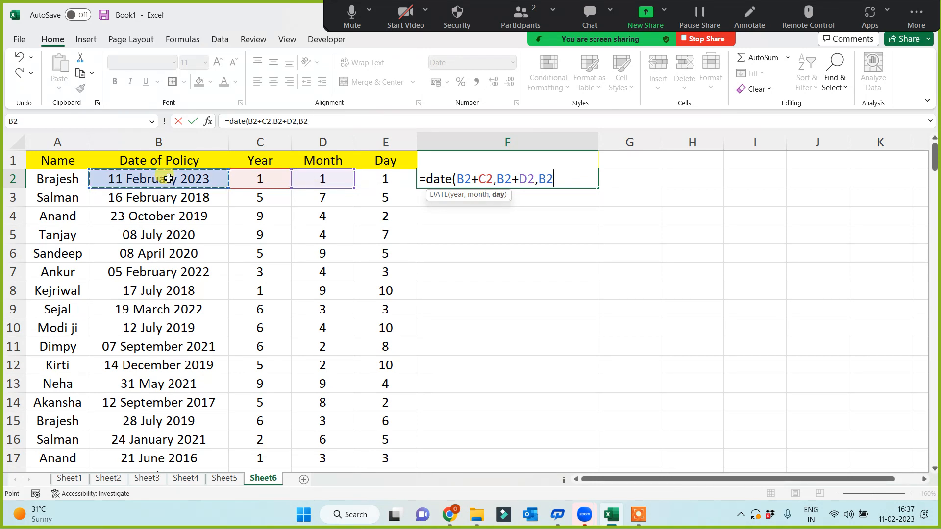
pyautogui.write('+')
pyautogui.click(383, 177)
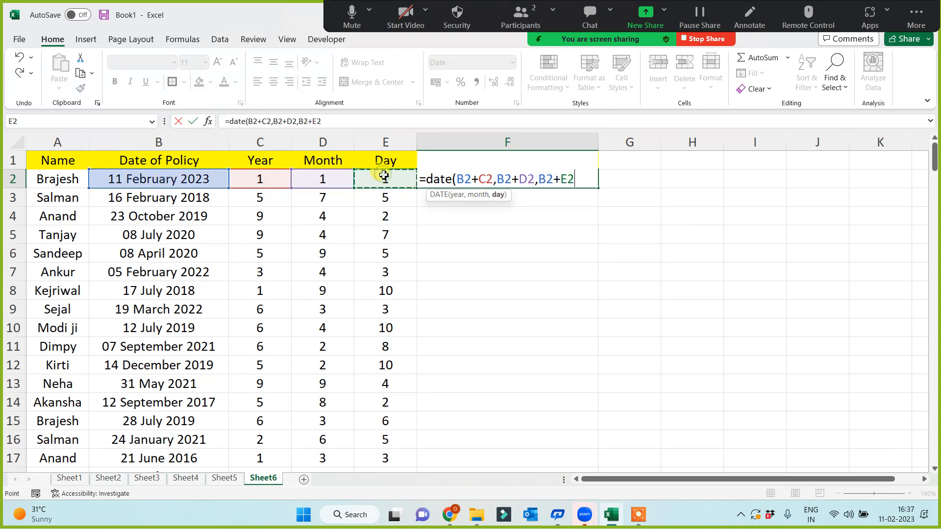
pyautogui.press('Return')
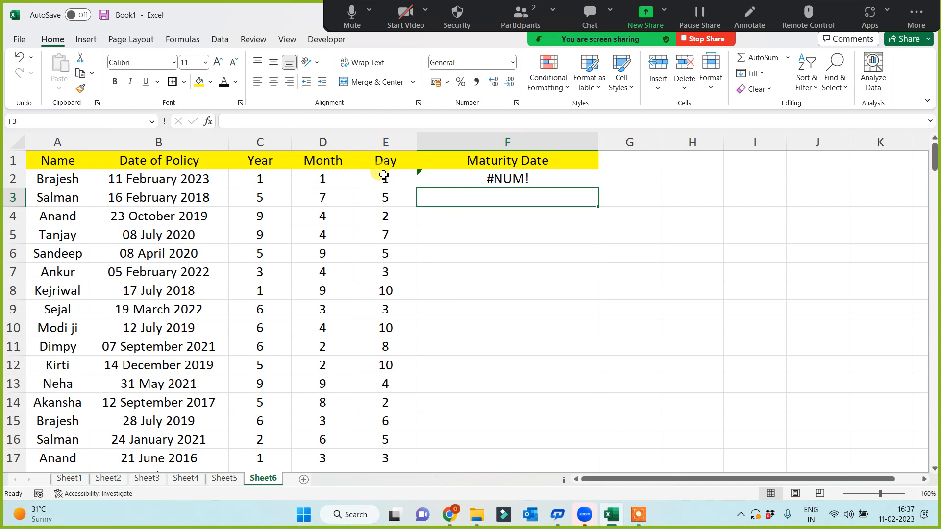
# - Delete the DATE formula from F2, bring it back once for review, and clear the cell again
pyautogui.press('Up')
pyautogui.press('Delete')
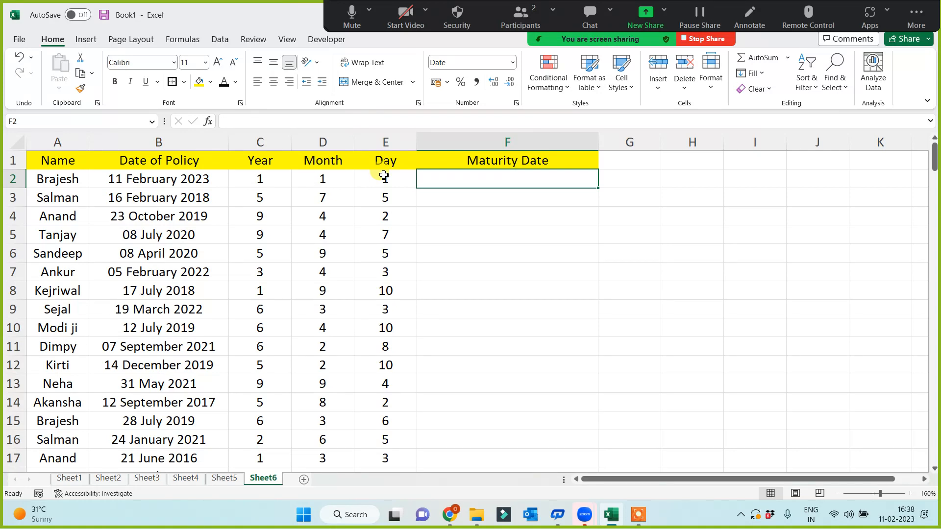
pyautogui.write('=')
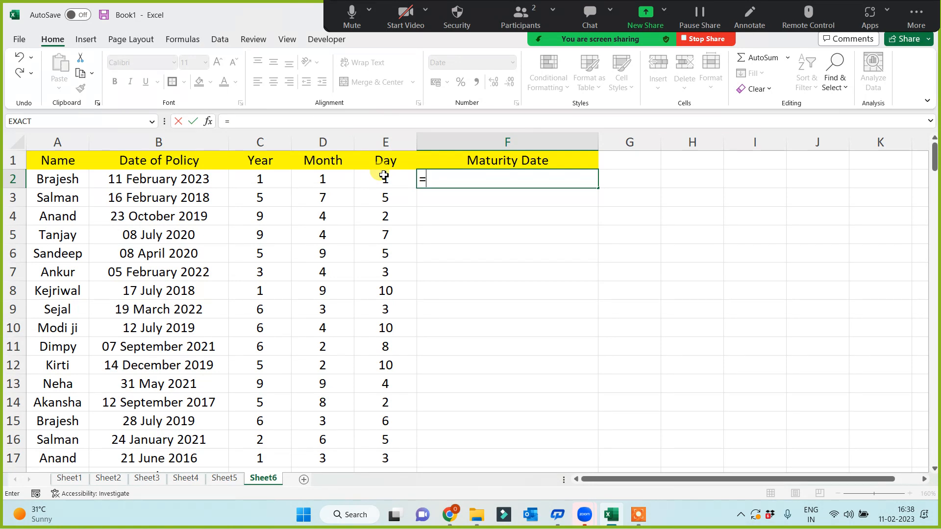
pyautogui.press('Escape')
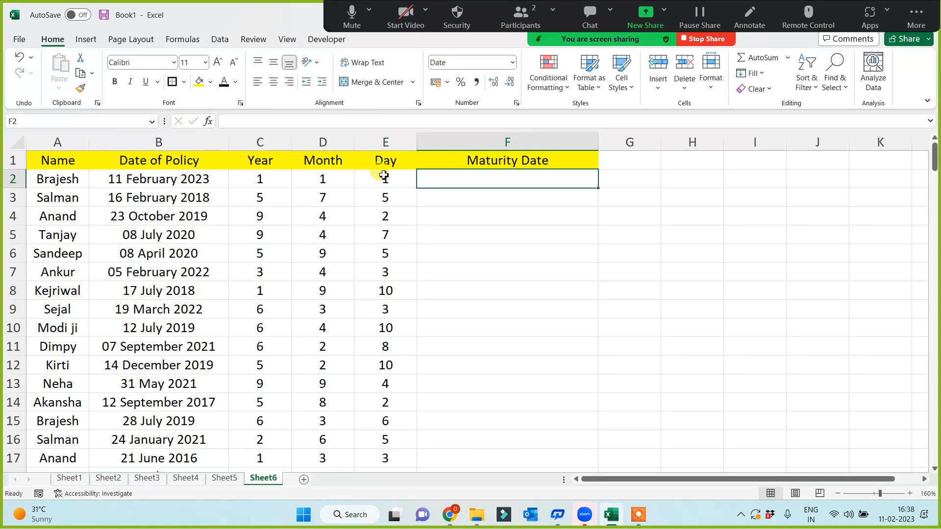
pyautogui.hotkey('ctrl', 'v')
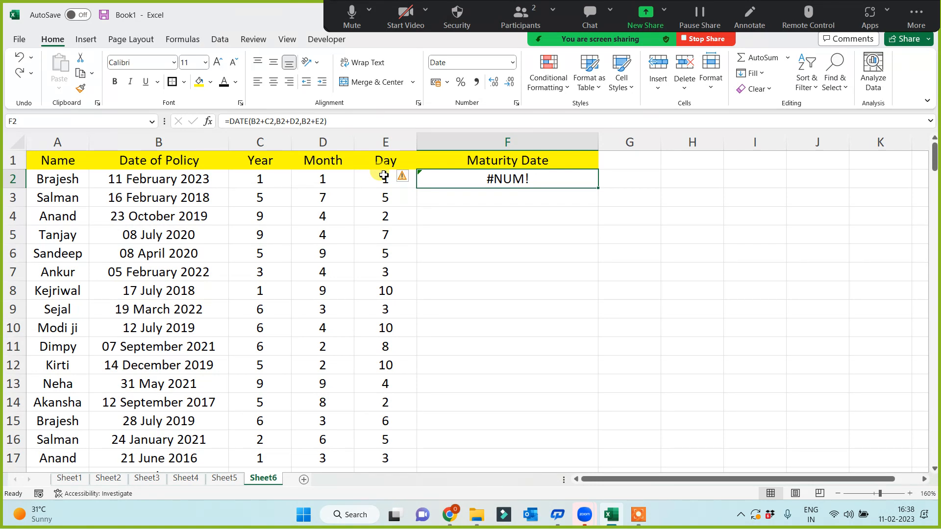
pyautogui.press('Delete')
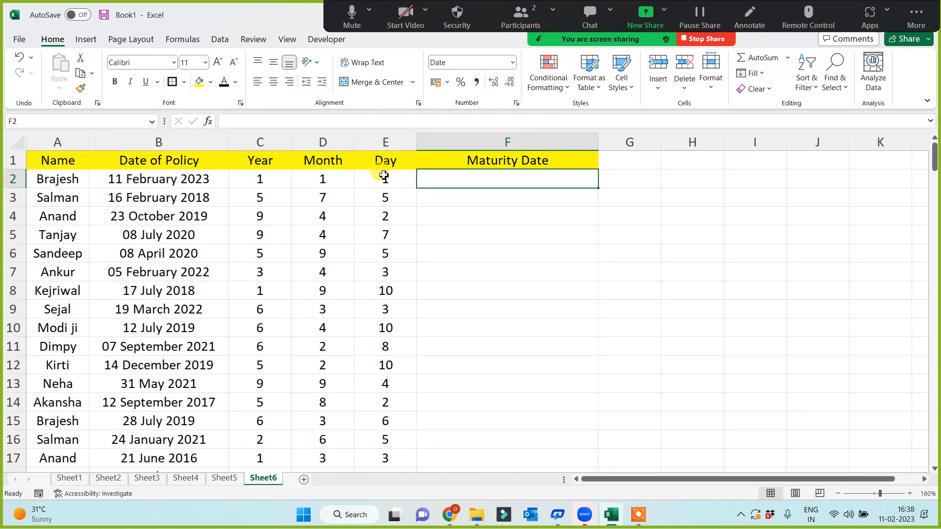
# - Begin a DATE formula in F2 with YEAR(B2)+C2 as its year argument
pyautogui.write('=')
pyautogui.write('date(')
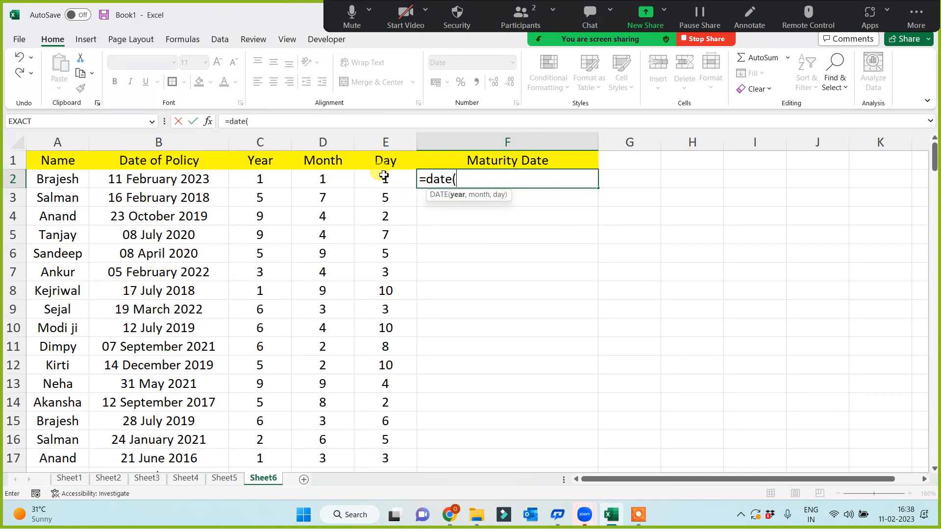
pyautogui.write('year')
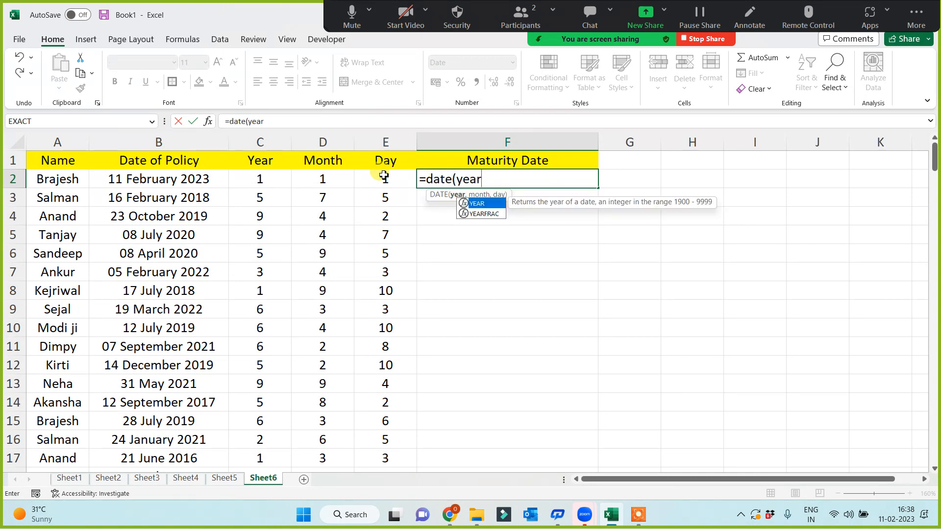
pyautogui.write('(')
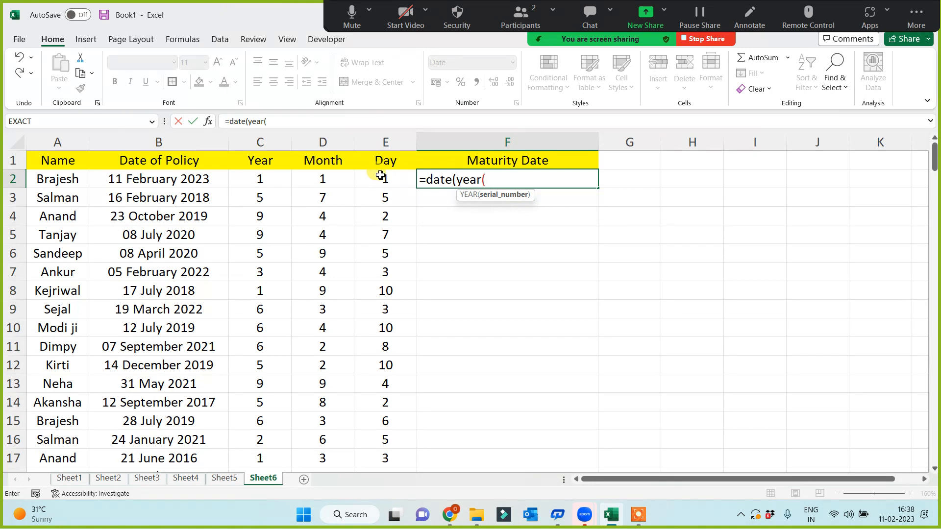
pyautogui.click(159, 181)
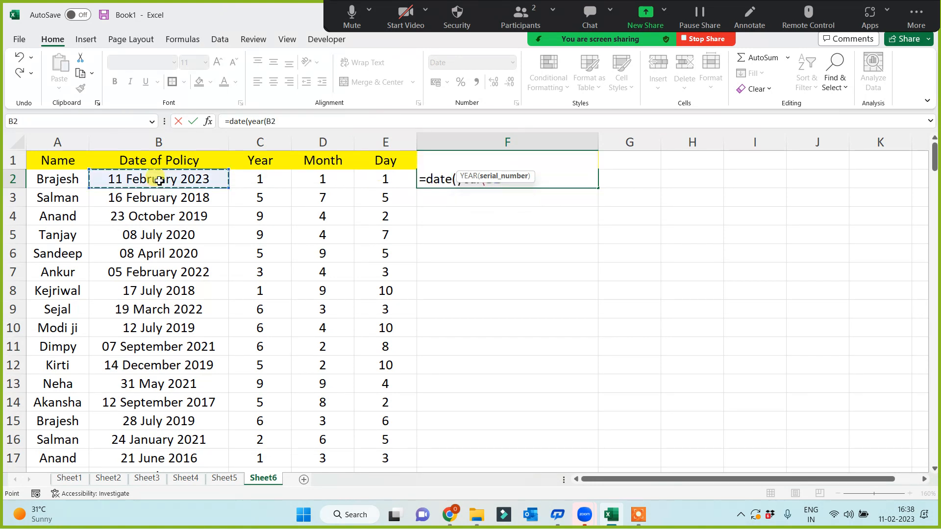
pyautogui.write(')')
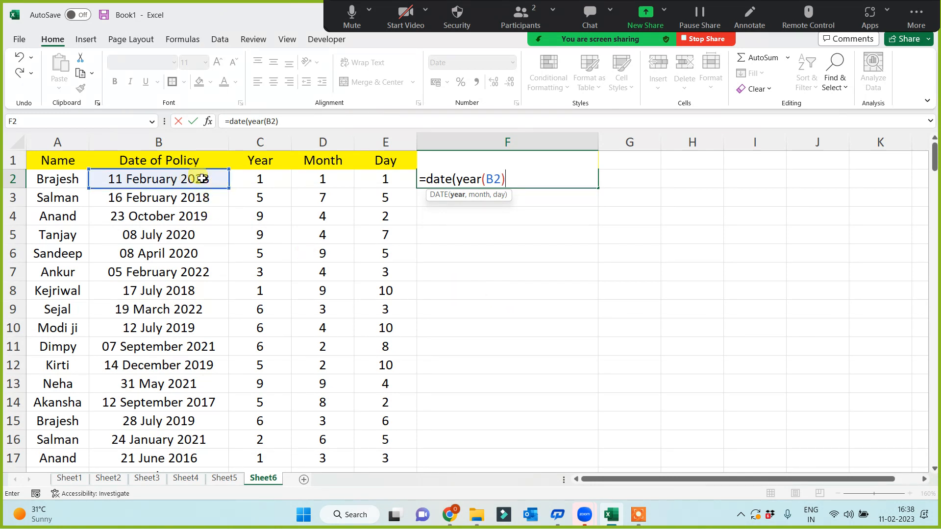
pyautogui.write('+')
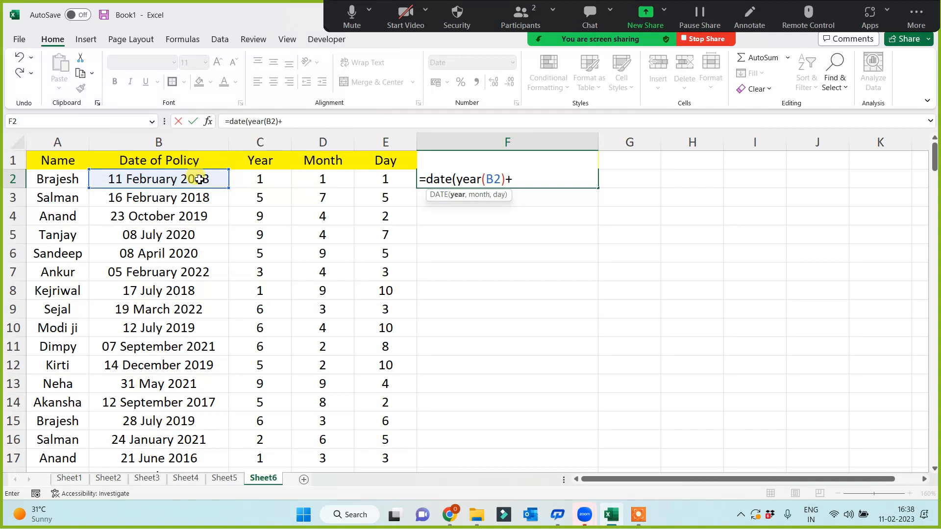
pyautogui.click(249, 180)
pyautogui.write(',')
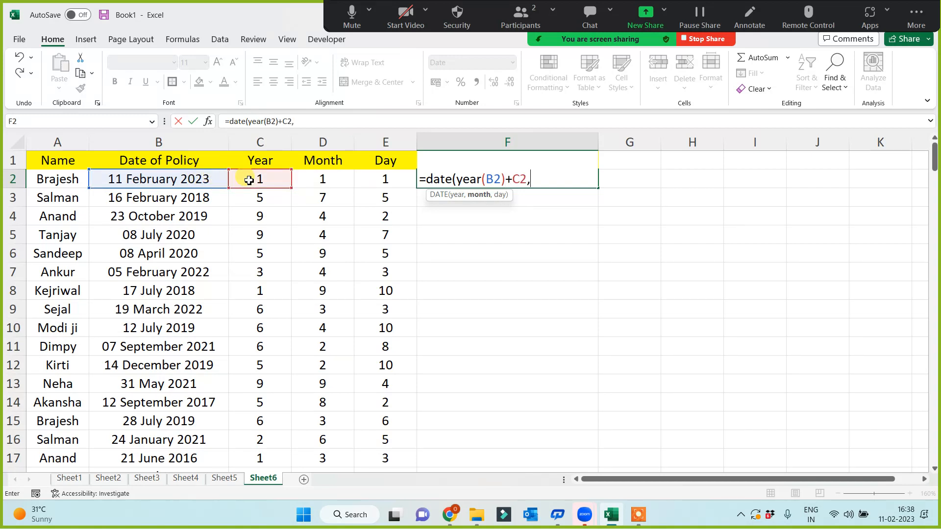
# - Add MONTH(B2)+D2 as the month argument of the DATE formula in F2
pyautogui.write('month(')
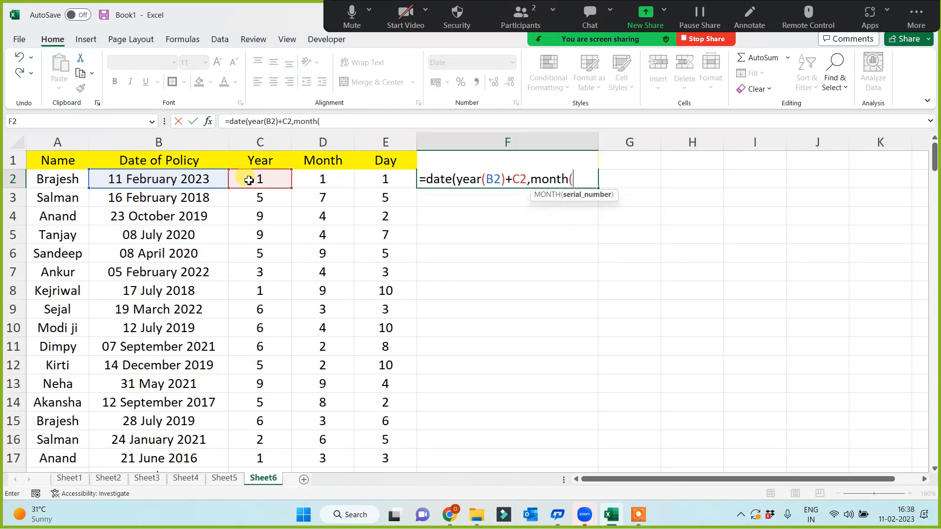
pyautogui.click(188, 180)
pyautogui.write(')')
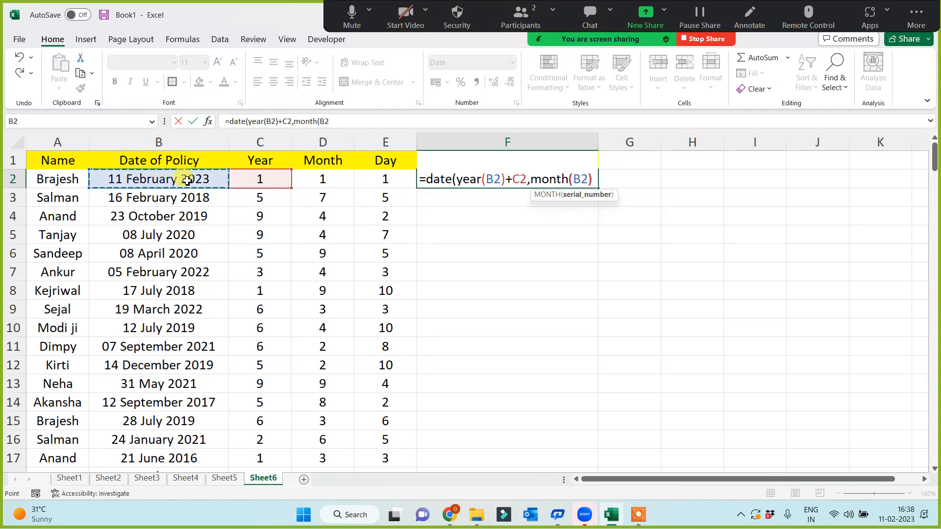
pyautogui.write('+')
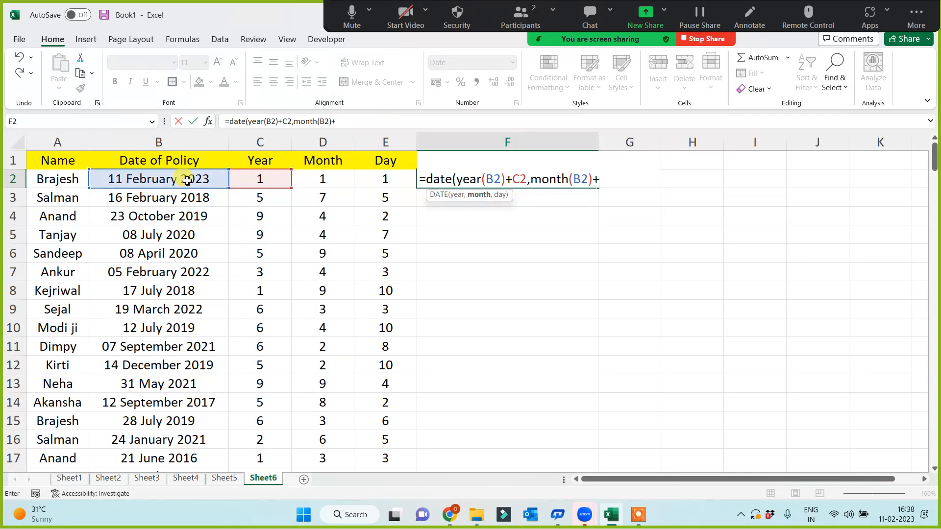
pyautogui.click(335, 180)
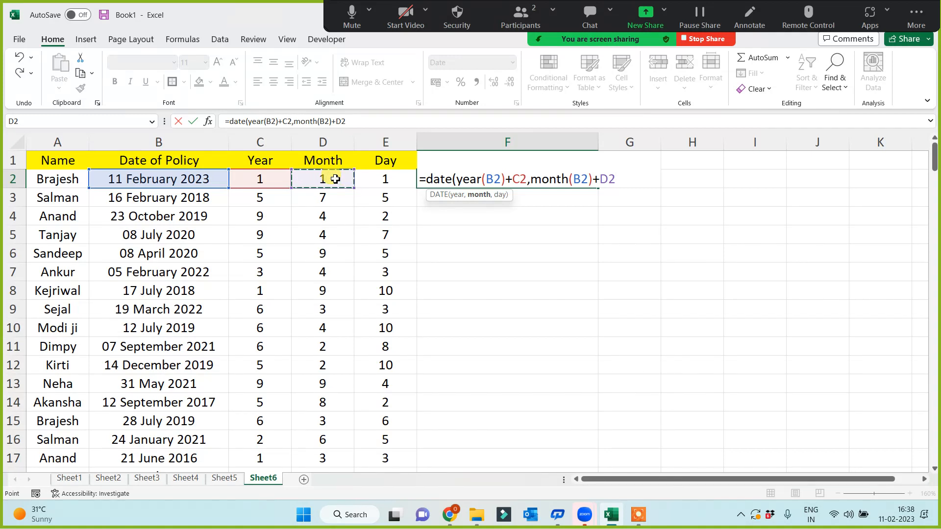
# - Complete the DATE formula in F2 with DAY(B2)+E2 as the day argument and review the entered formula
pyautogui.write(',day(')
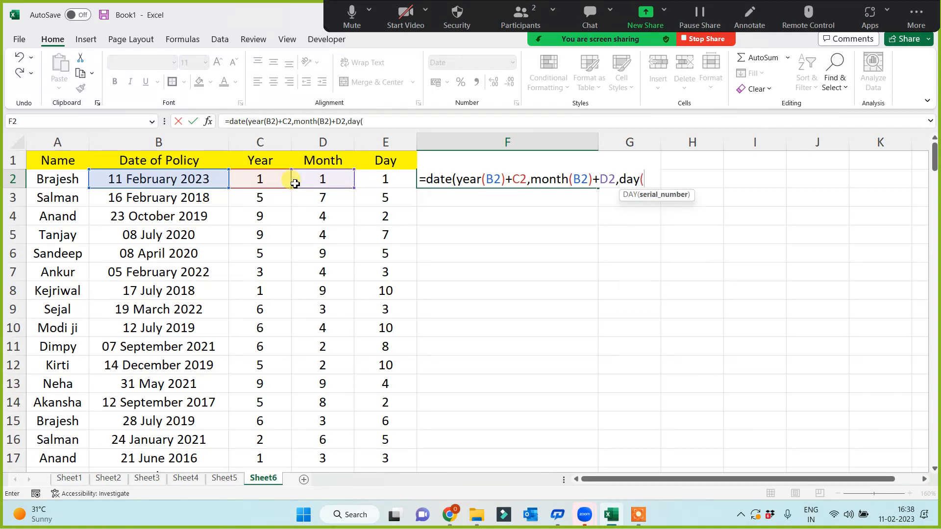
pyautogui.click(149, 177)
pyautogui.write(')')
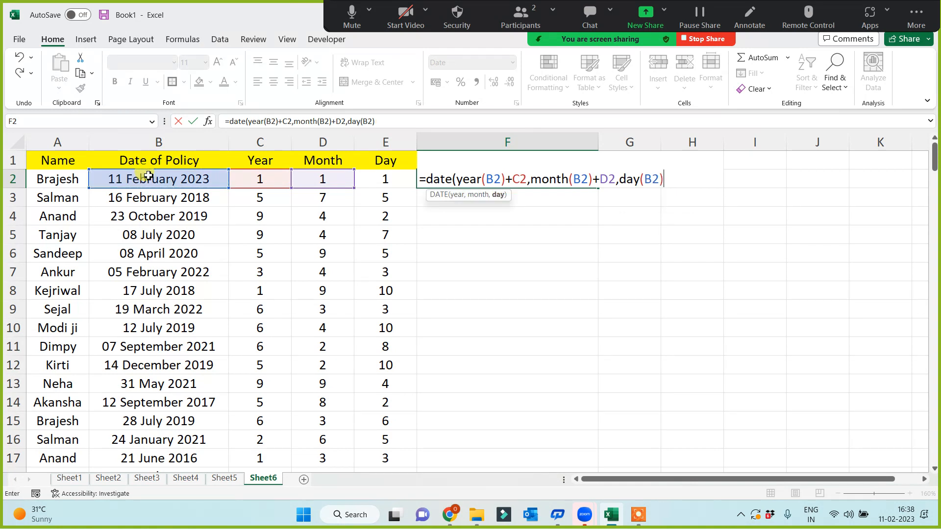
pyautogui.write('+')
pyautogui.click(376, 182)
pyautogui.write(')')
pyautogui.press('Return')
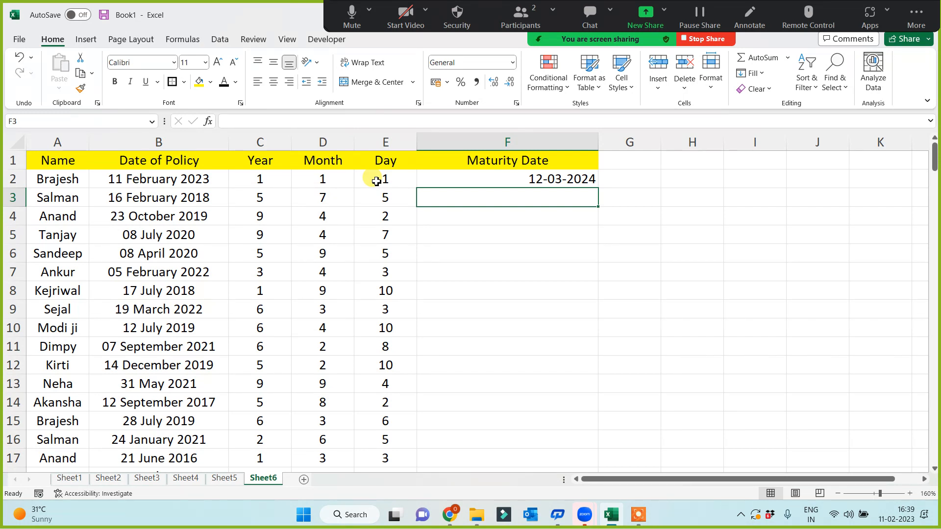
pyautogui.click(528, 177)
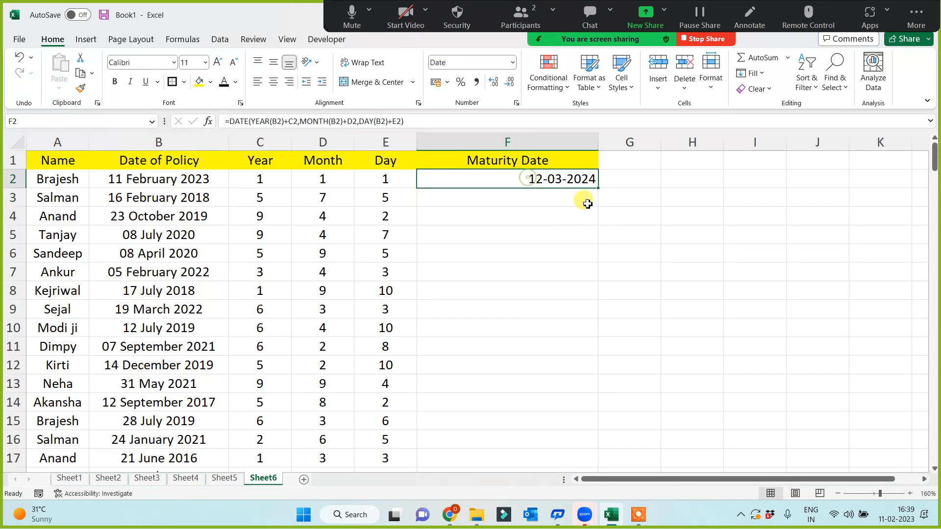
# - Fill the F2 maturity date formula down the Maturity Date column and centre that column's contents
pyautogui.doubleClick(600, 191)
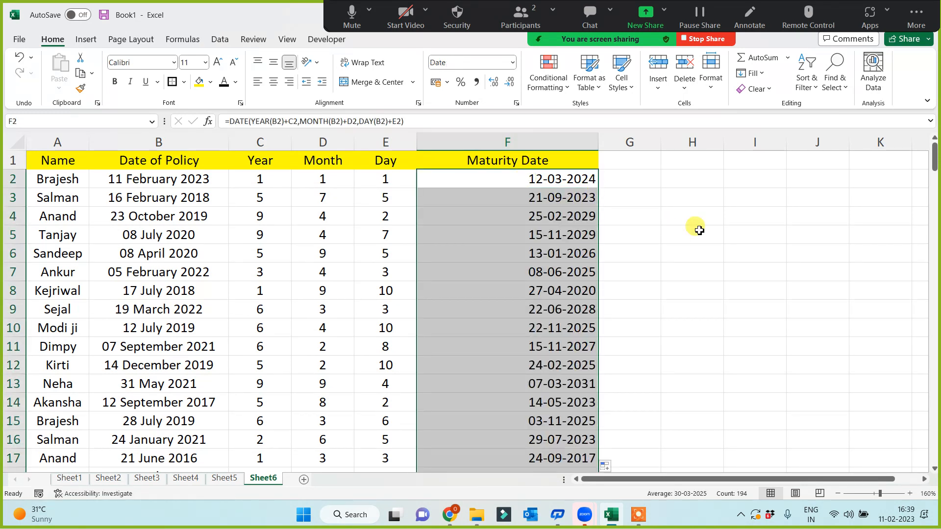
pyautogui.click(510, 142)
pyautogui.click(274, 86)
pyautogui.click(274, 86)
pyautogui.click(490, 253)
pyautogui.click(523, 184)
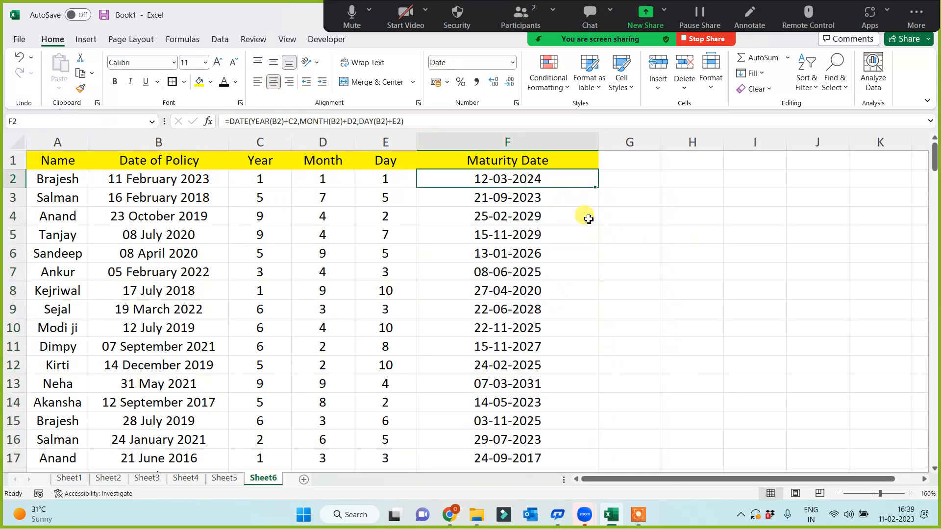
pyautogui.click(191, 143)
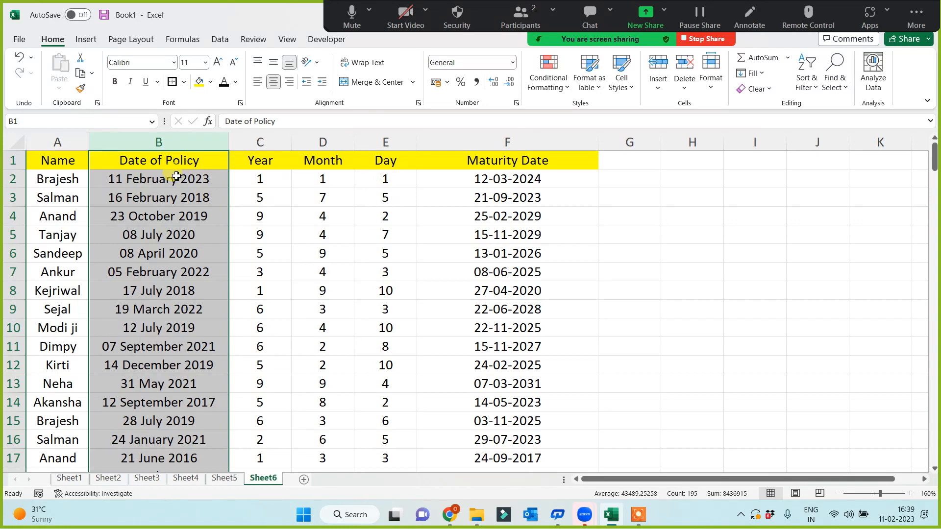
pyautogui.click(180, 177)
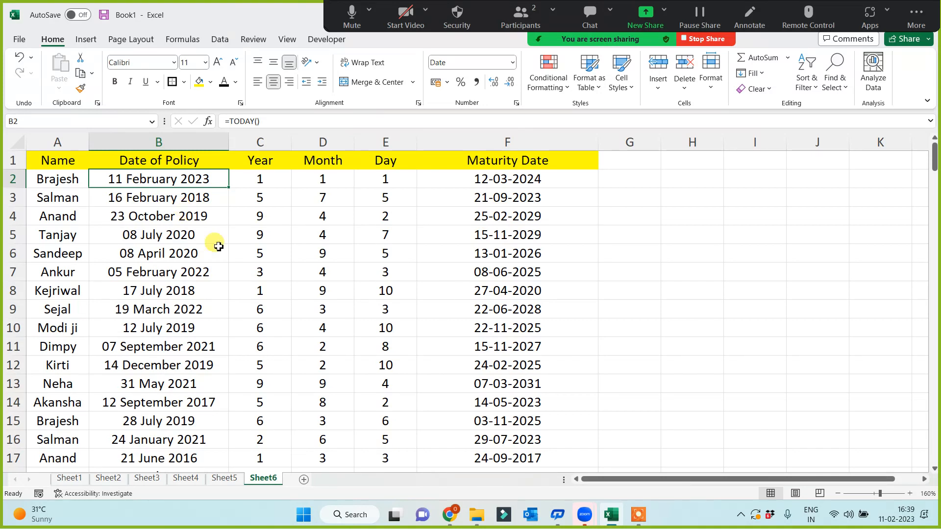
# - Give the header row A1:F1 a dark red fill and white text
pyautogui.moveTo(514, 162); pyautogui.dragTo(38, 158)
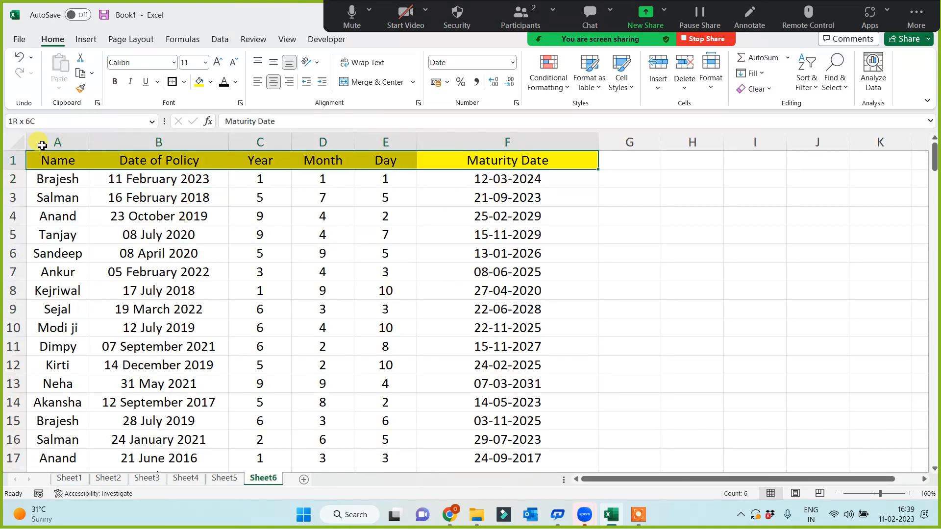
pyautogui.click(212, 83)
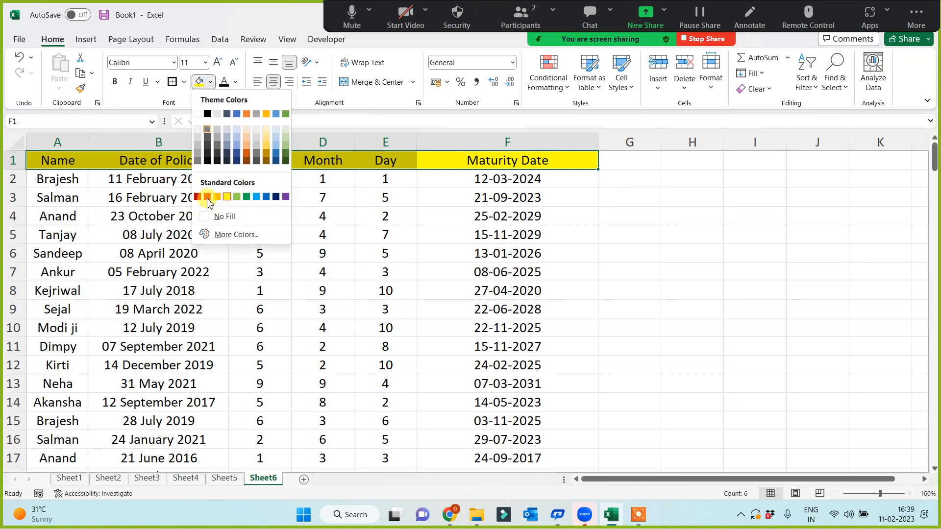
pyautogui.click(200, 195)
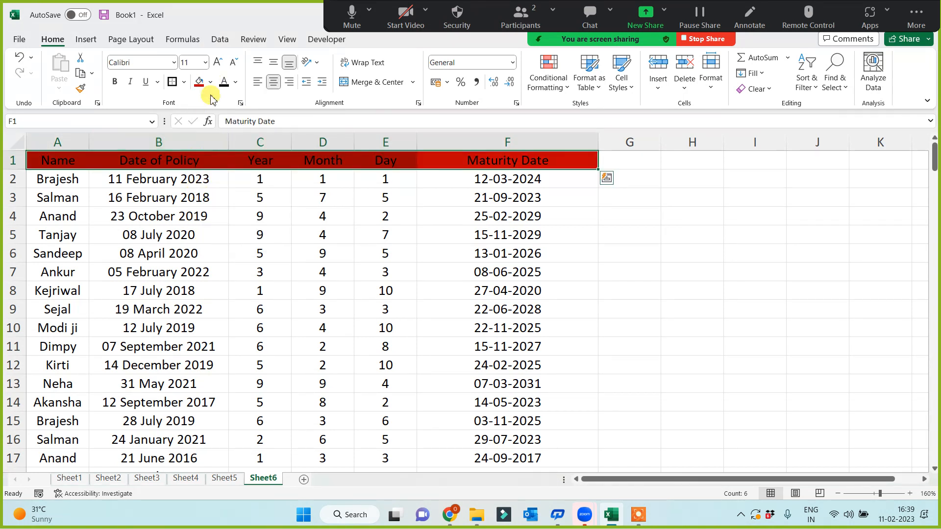
pyautogui.click(236, 82)
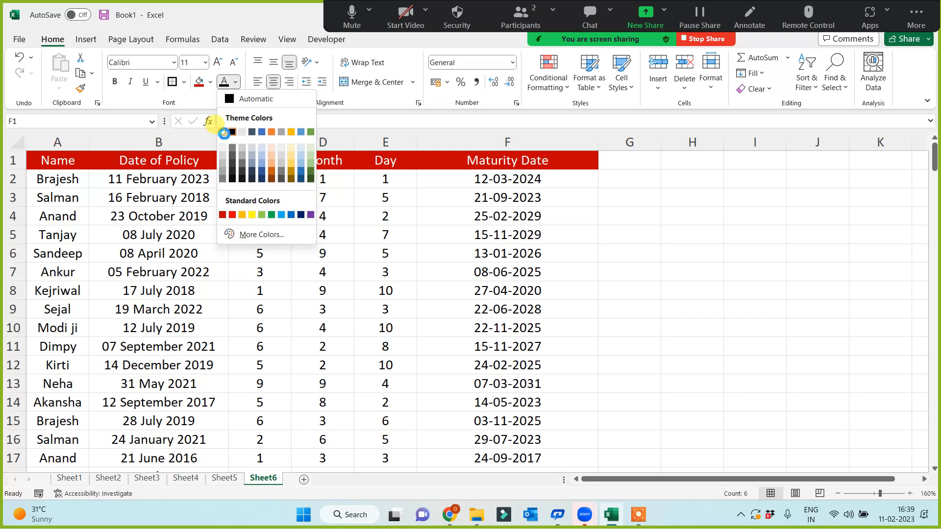
pyautogui.click(223, 133)
# - Enter the side notes "Manu" in G4, "md" in G5 and "ed" in H5
pyautogui.click(679, 221)
pyautogui.press('Left')
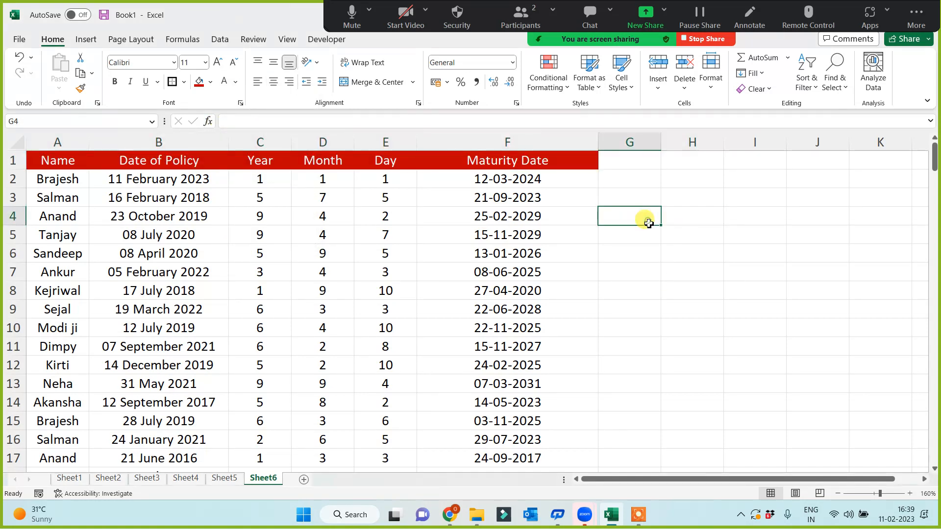
pyautogui.write('Manu')
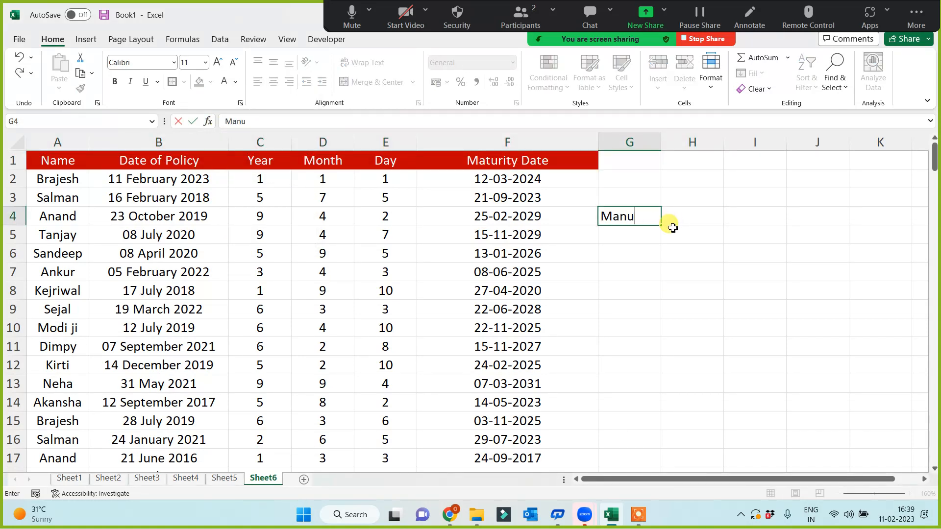
pyautogui.press('Return')
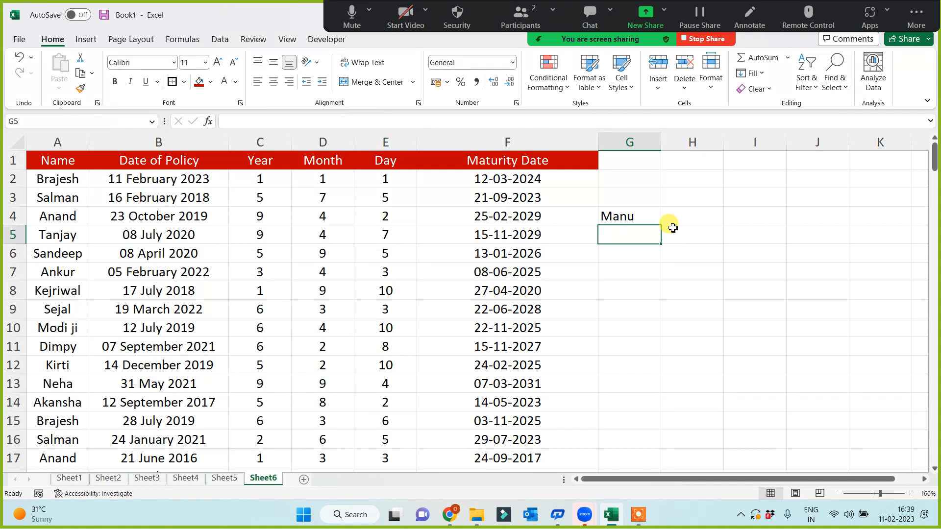
pyautogui.write('md')
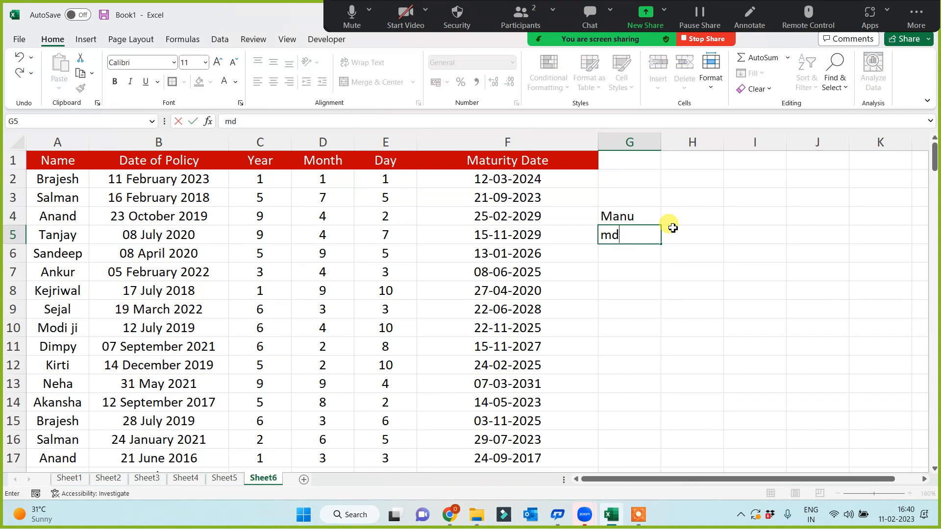
pyautogui.click(673, 230)
pyautogui.write('ed')
pyautogui.click(628, 301)
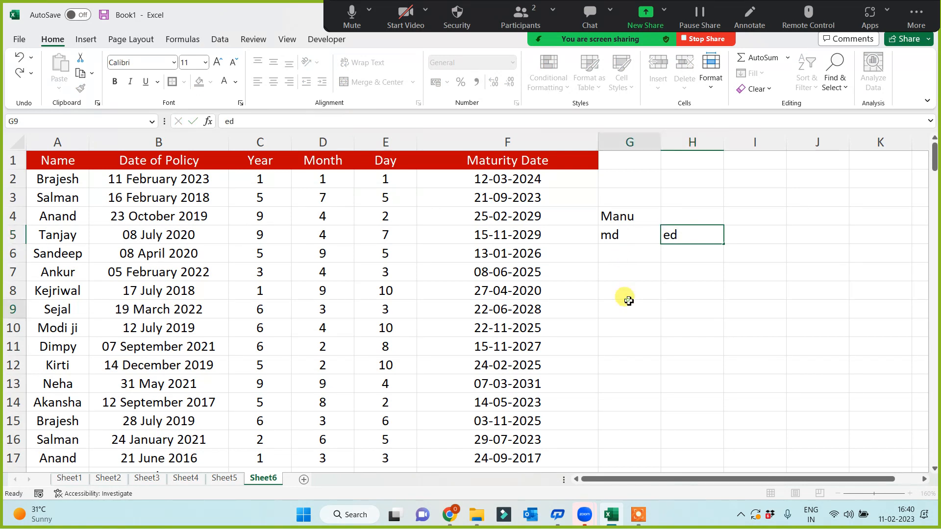
# - Set the policy term in row 2 to 2 years, 2 months and 13 days
pyautogui.click(123, 180)
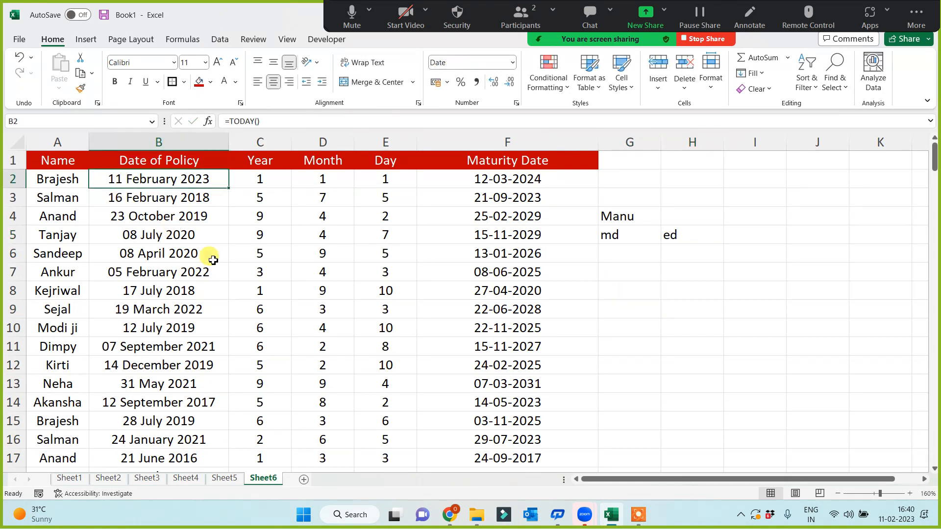
pyautogui.click(258, 180)
pyautogui.write('2')
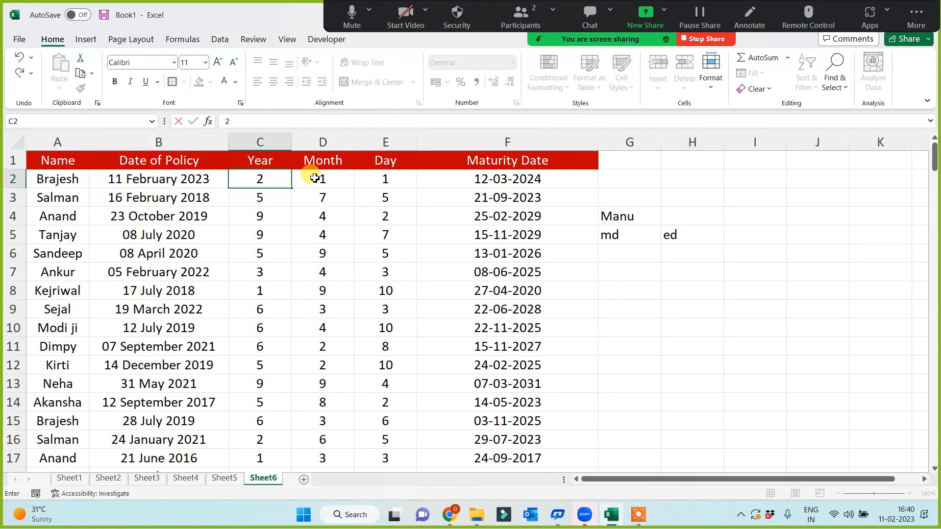
pyautogui.click(314, 177)
pyautogui.write('2')
pyautogui.click(385, 180)
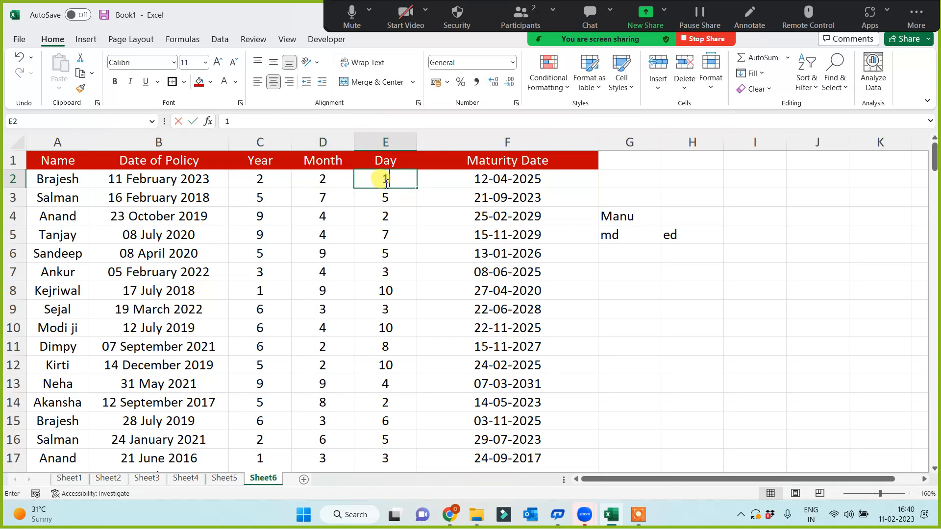
pyautogui.write('13')
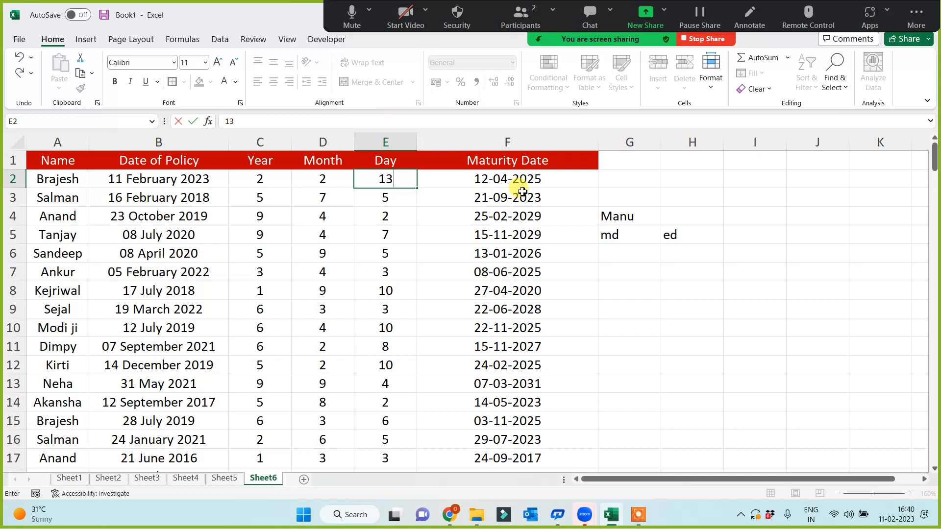
pyautogui.click(512, 181)
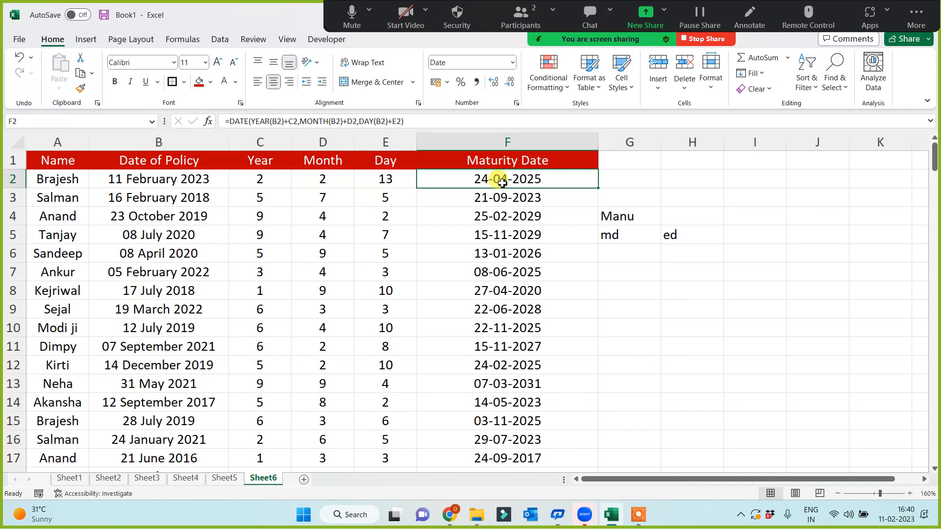
pyautogui.click(623, 235)
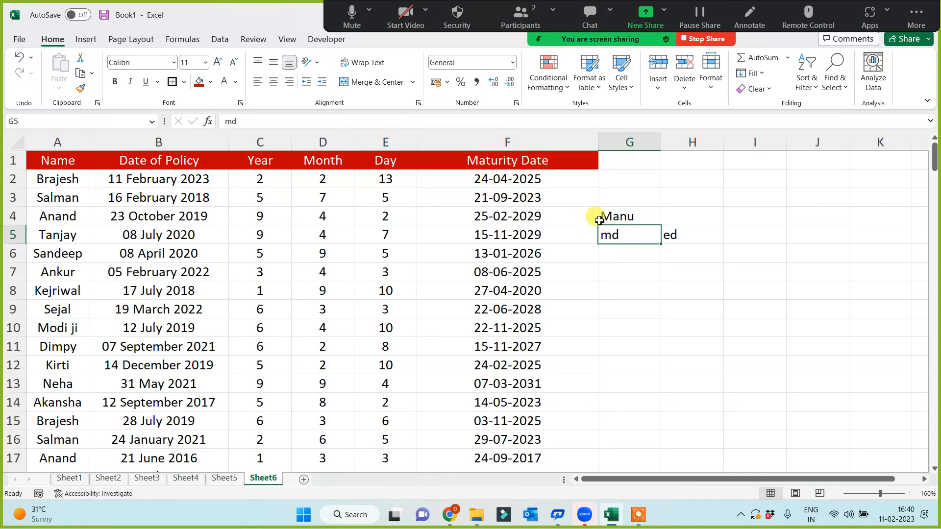
pyautogui.click(628, 268)
pyautogui.click(629, 236)
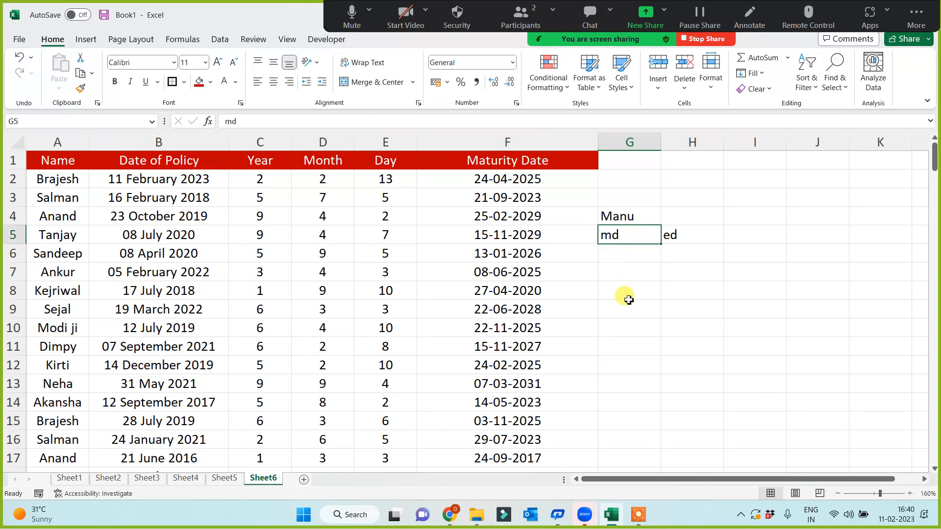
pyautogui.click(177, 181)
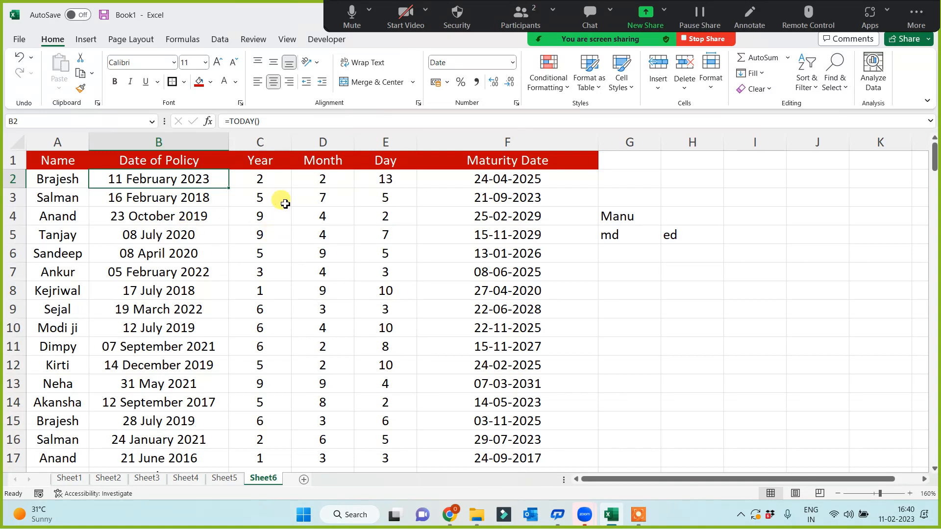
pyautogui.click(277, 181)
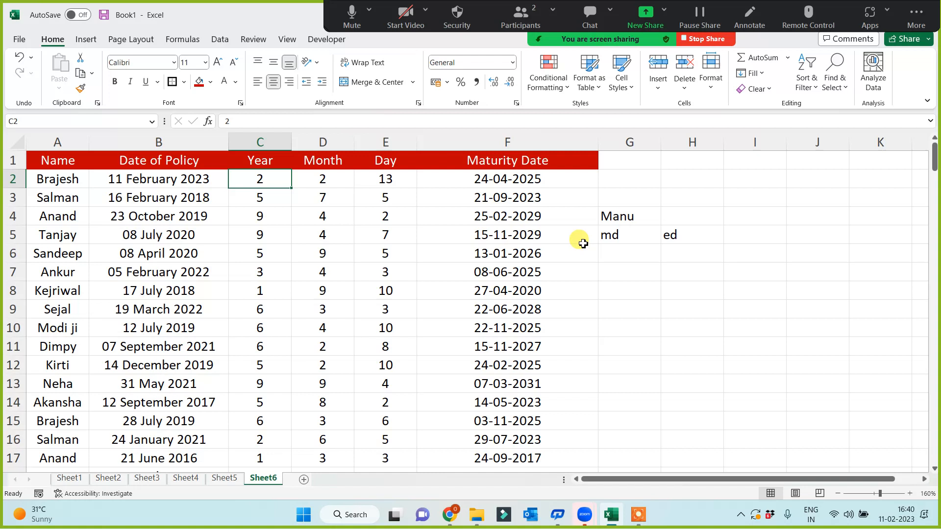
pyautogui.click(626, 223)
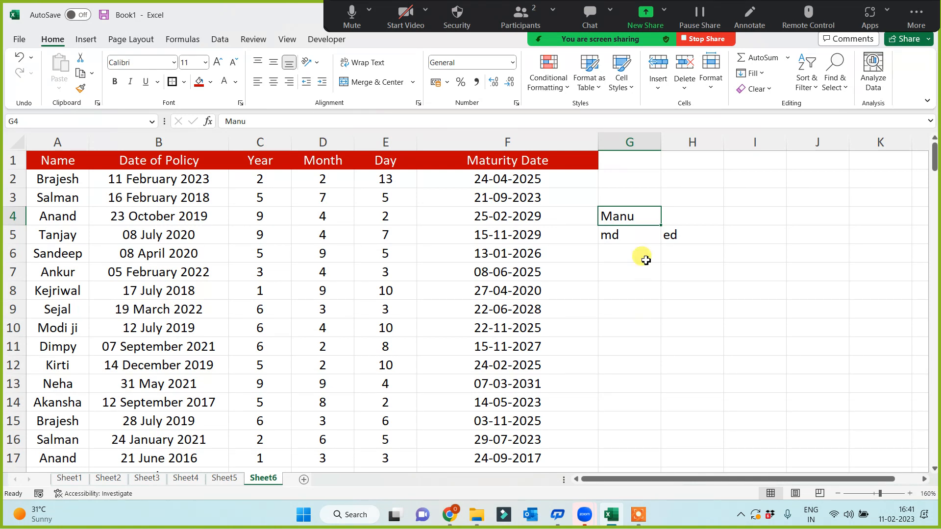
# - Fill the "md" and "ed" cells G5:H5 with the same dark red as the header row
pyautogui.click(632, 235)
pyautogui.moveTo(680, 240); pyautogui.dragTo(612, 236)
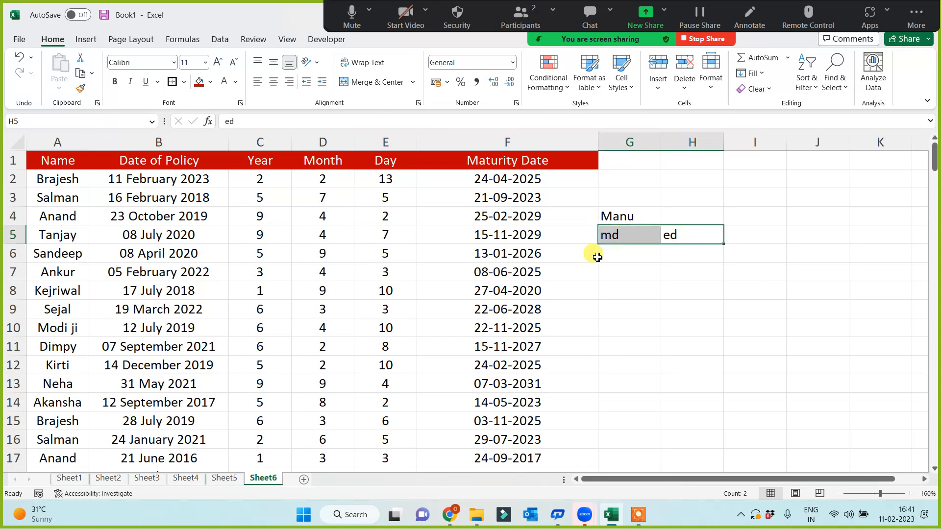
pyautogui.click(199, 81)
# - Enter "banking" in cell G6 below the "md" heading
pyautogui.click(637, 252)
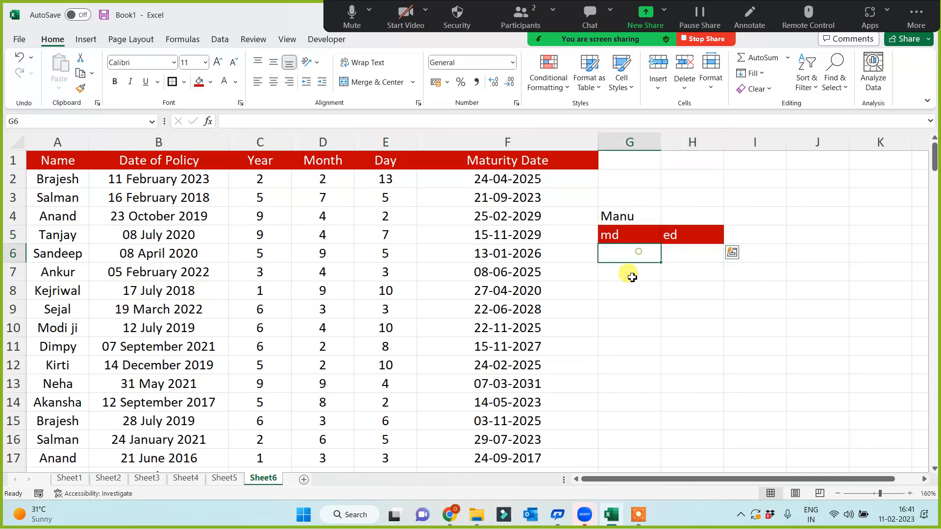
pyautogui.write('ab')
pyautogui.press('BackSpace')
pyautogui.press('BackSpace')
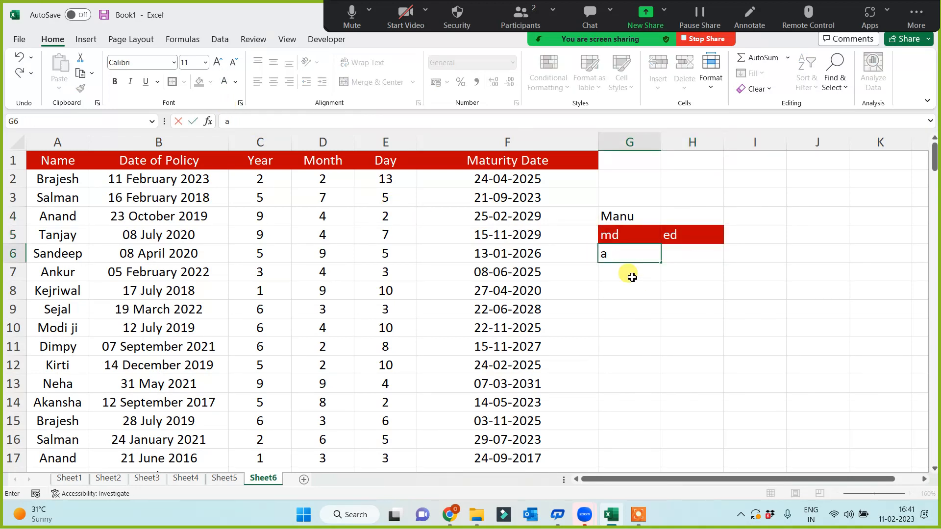
pyautogui.write('banking')
pyautogui.press('Return')
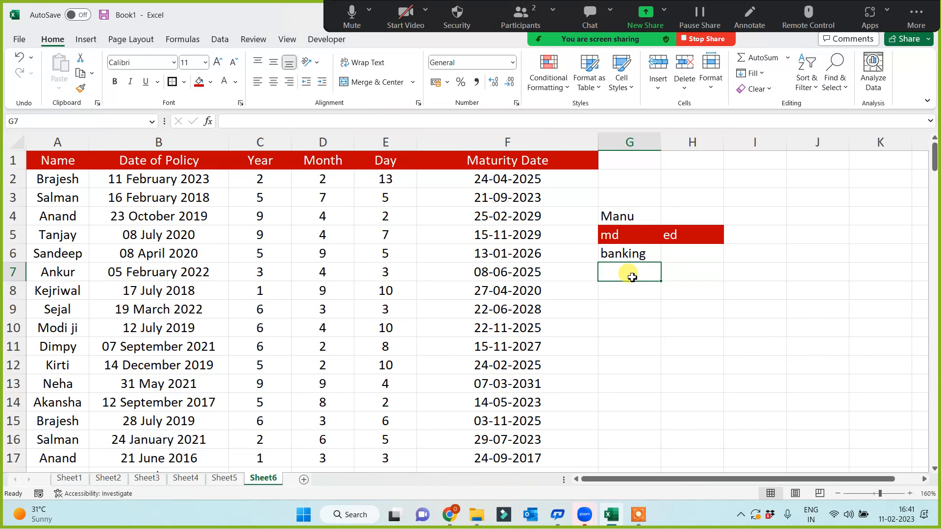
# - Change the policy term in row 2 to 7 years and 9 months
pyautogui.click(161, 179)
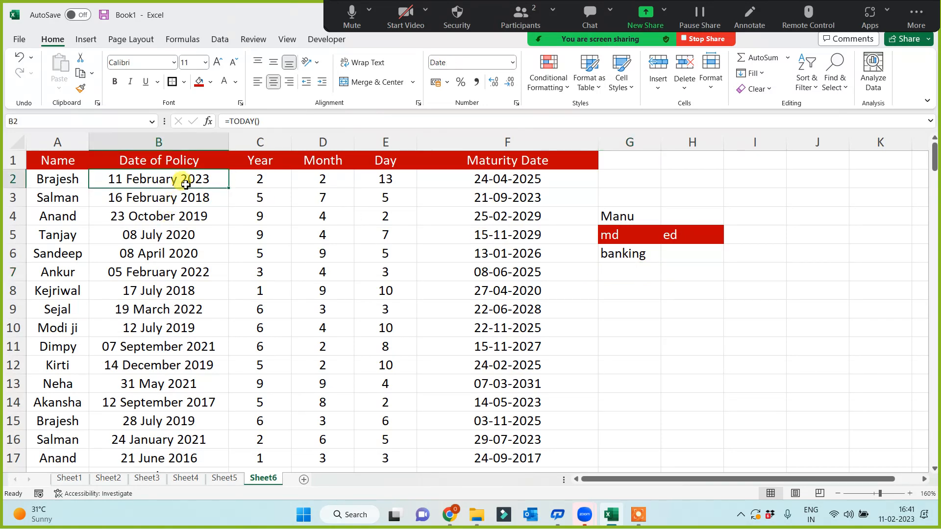
pyautogui.click(271, 179)
pyautogui.write('7')
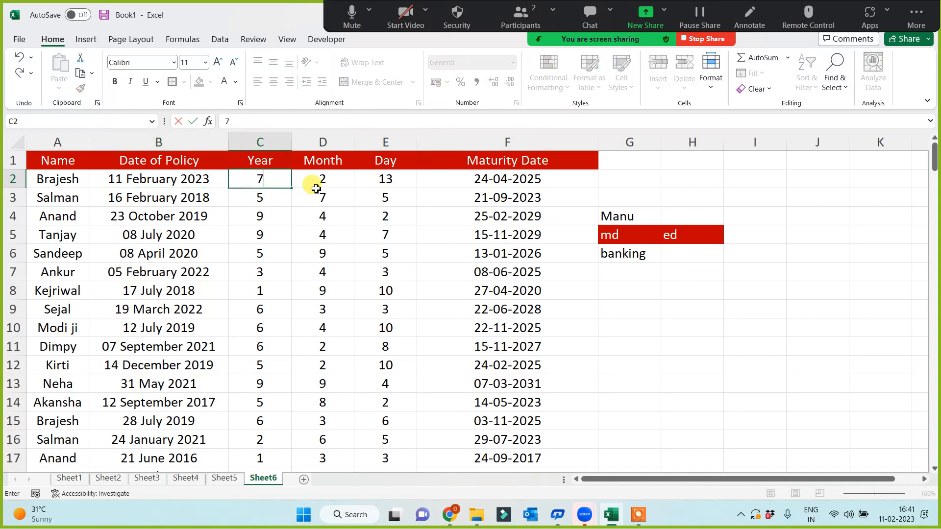
pyautogui.click(316, 180)
pyautogui.write('9')
pyautogui.click(386, 182)
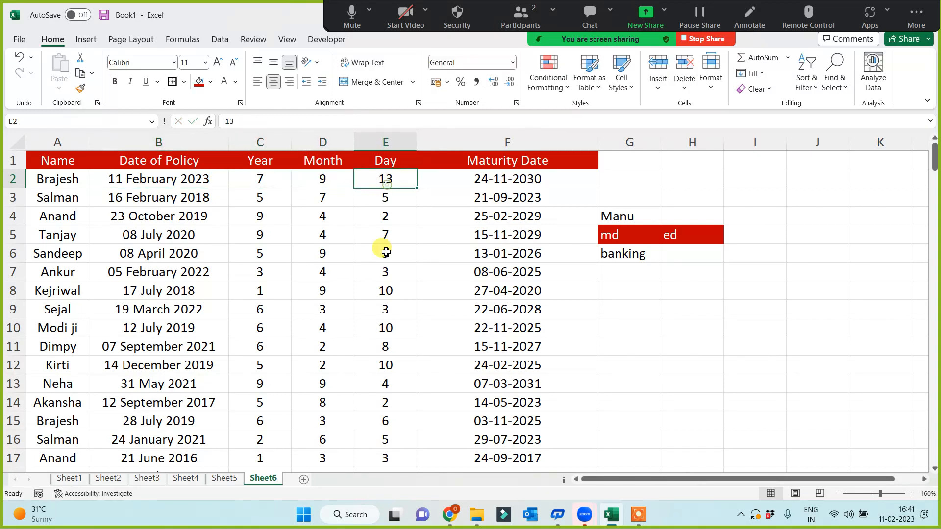
pyautogui.moveTo(259, 180); pyautogui.dragTo(376, 178)
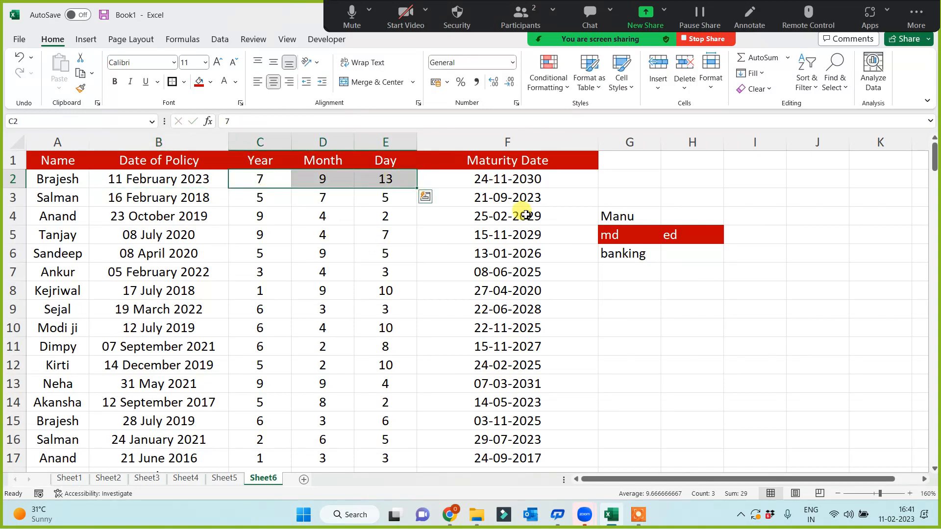
pyautogui.click(538, 178)
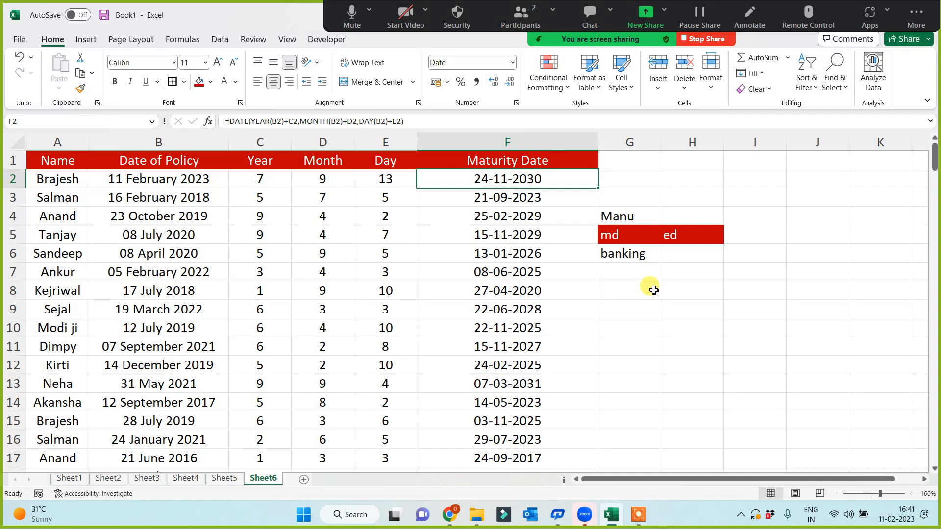
# - Add "Lic" in cell G7 below the "banking" note
pyautogui.click(164, 137)
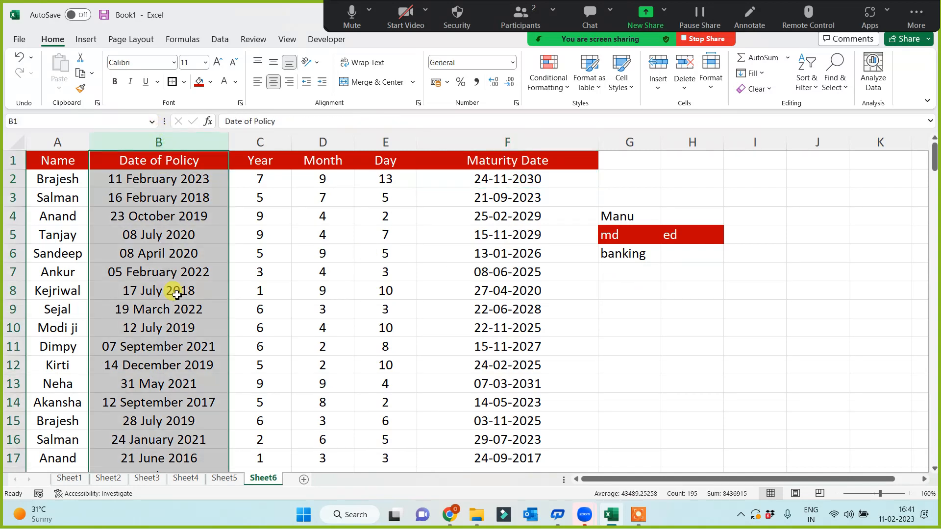
pyautogui.click(623, 270)
pyautogui.write('Lic')
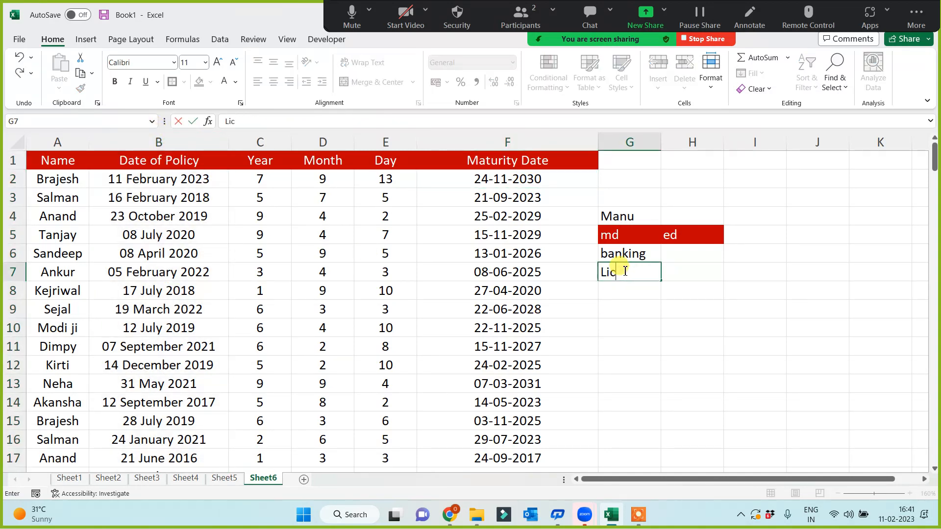
pyautogui.click(620, 368)
pyautogui.moveTo(624, 214); pyautogui.dragTo(621, 272)
pyautogui.click(616, 327)
pyautogui.click(507, 175)
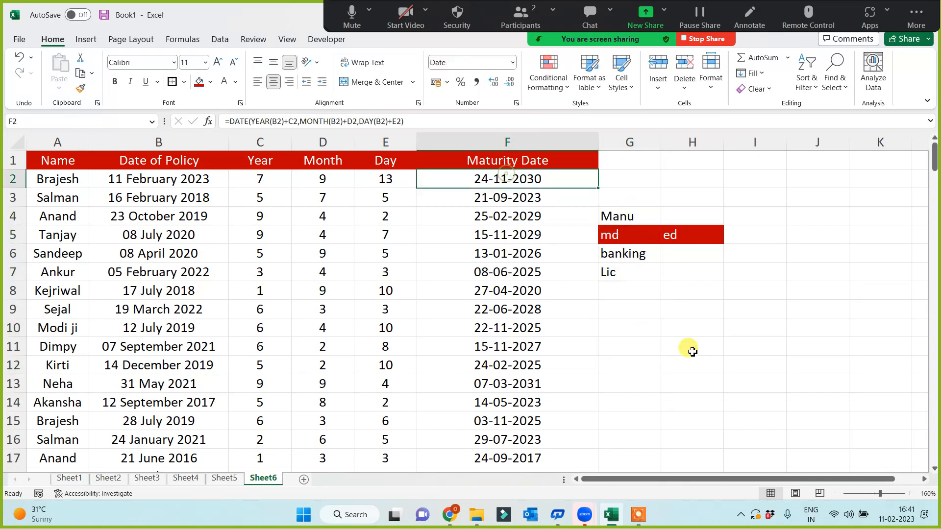
# - Enter 99% in cell I2 beside the policy table
pyautogui.click(767, 185)
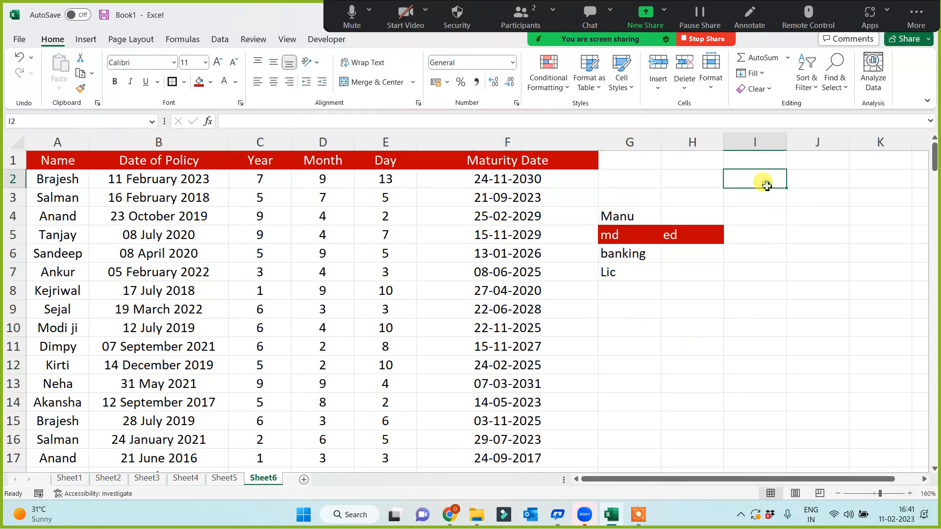
pyautogui.write('99%')
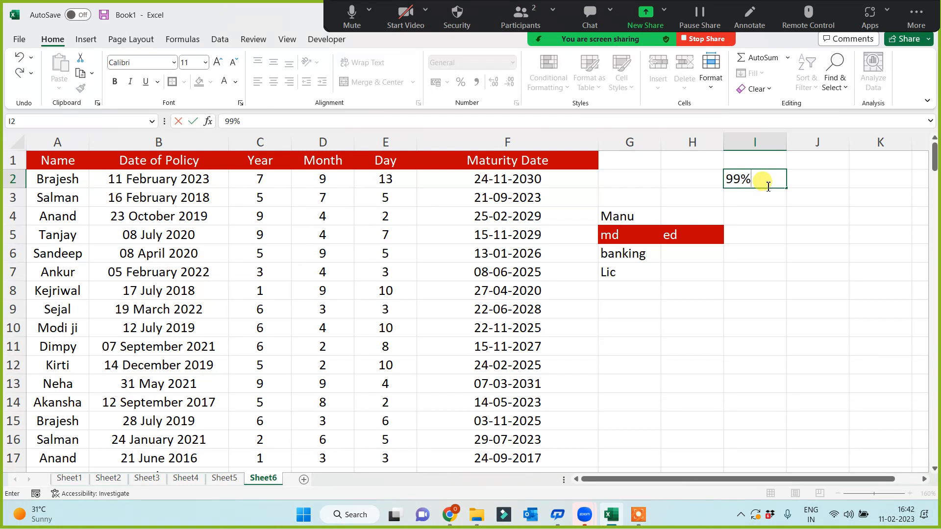
pyautogui.press('Return')
pyautogui.click(773, 220)
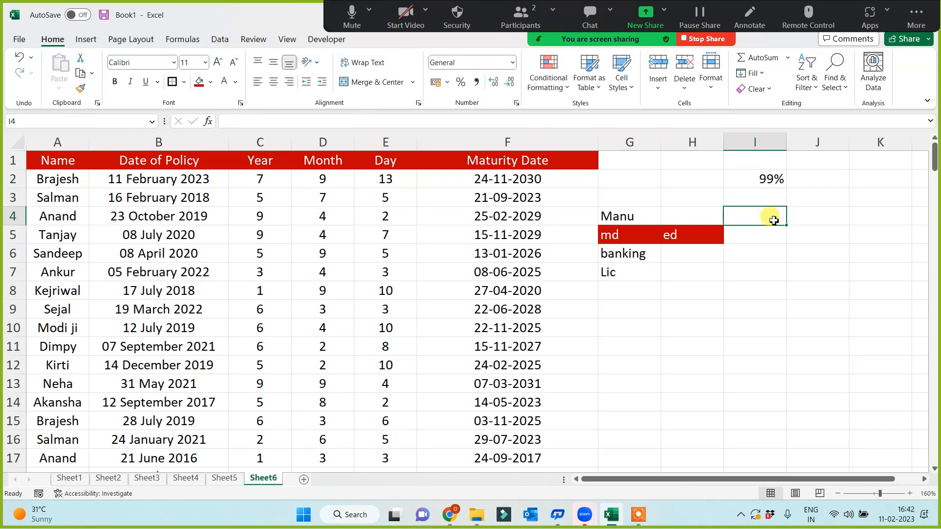
pyautogui.click(697, 309)
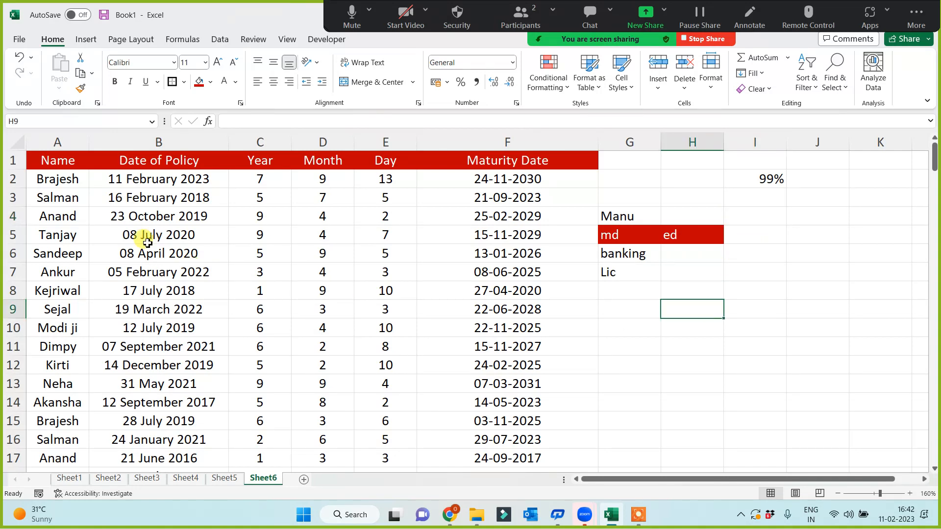
# - Add "edu" in cell G8 below the "Lic" note
pyautogui.moveTo(150, 179); pyautogui.dragTo(140, 417)
pyautogui.click(676, 368)
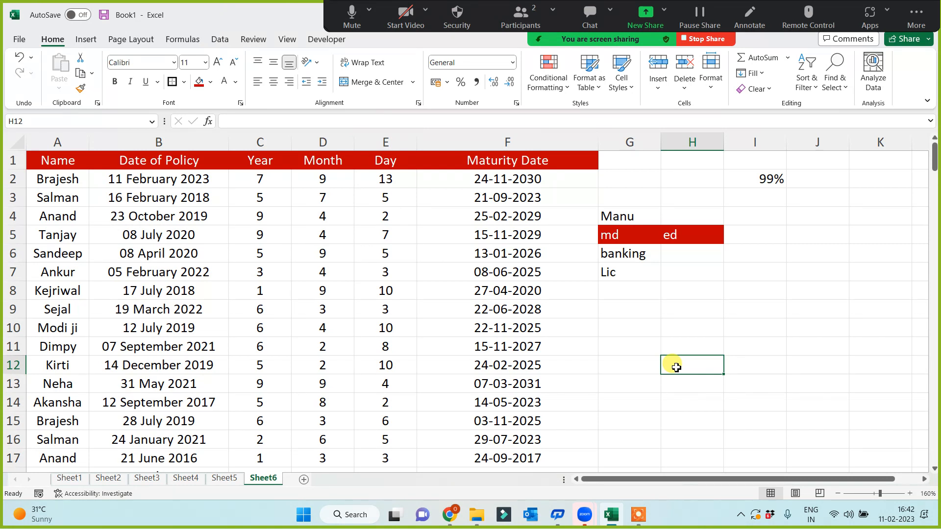
pyautogui.click(625, 273)
pyautogui.click(618, 292)
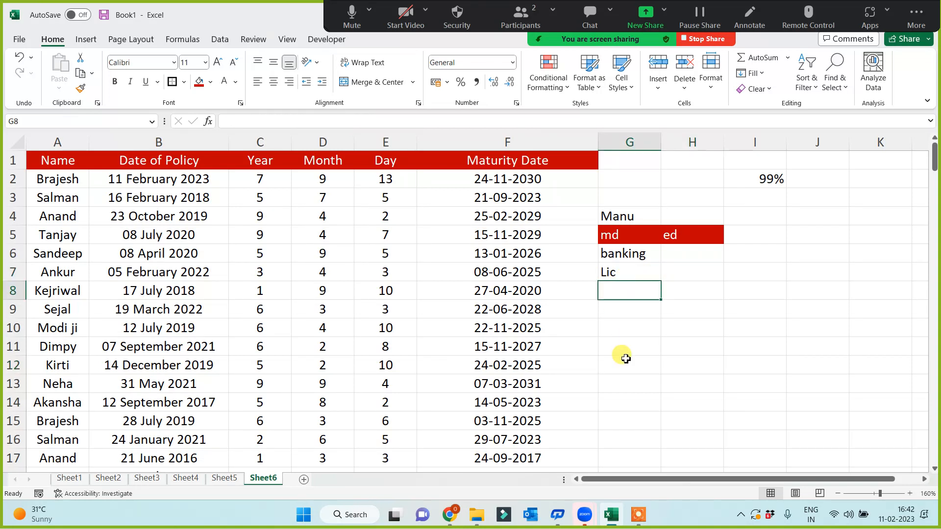
pyautogui.write('a')
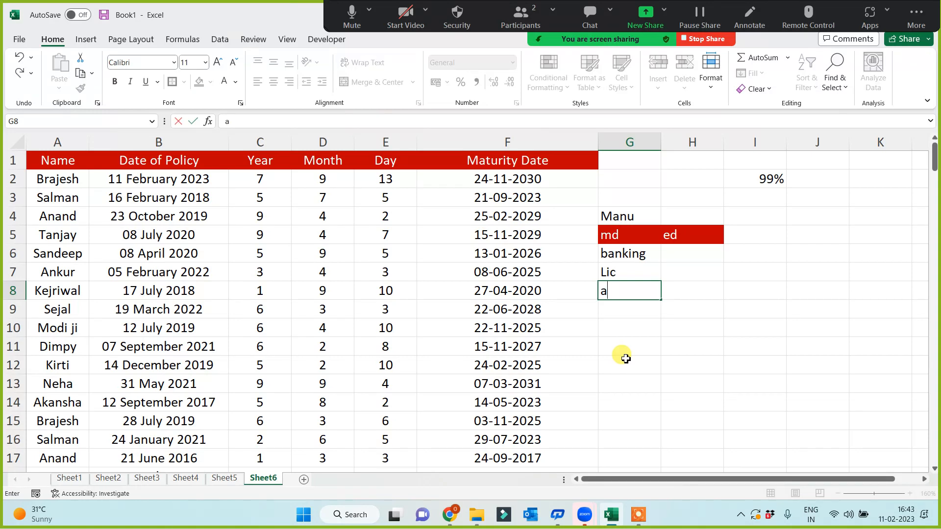
pyautogui.press('BackSpace')
pyautogui.write('edup')
pyautogui.press('BackSpace')
pyautogui.press('Return')
# - Clear the Year, Month and Day values in C2:E2 of the first policy row
pyautogui.click(152, 180)
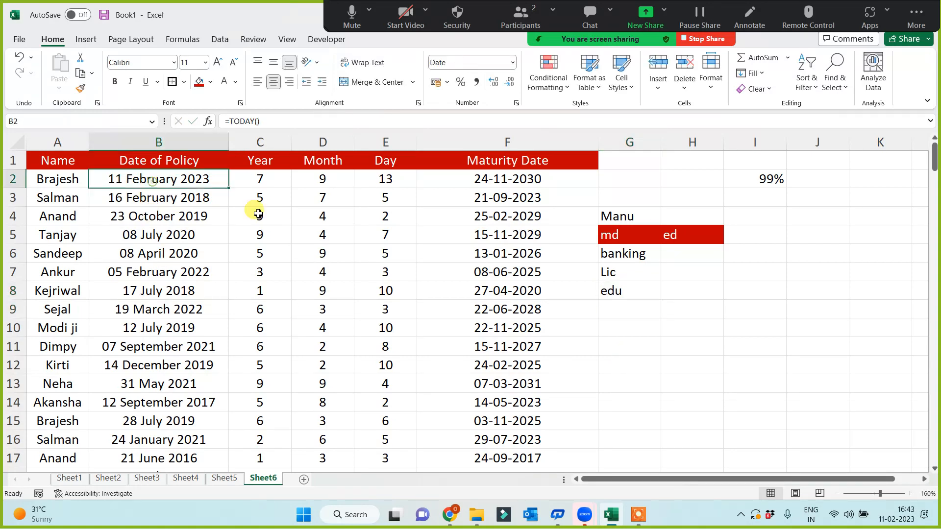
pyautogui.moveTo(259, 181); pyautogui.dragTo(379, 179)
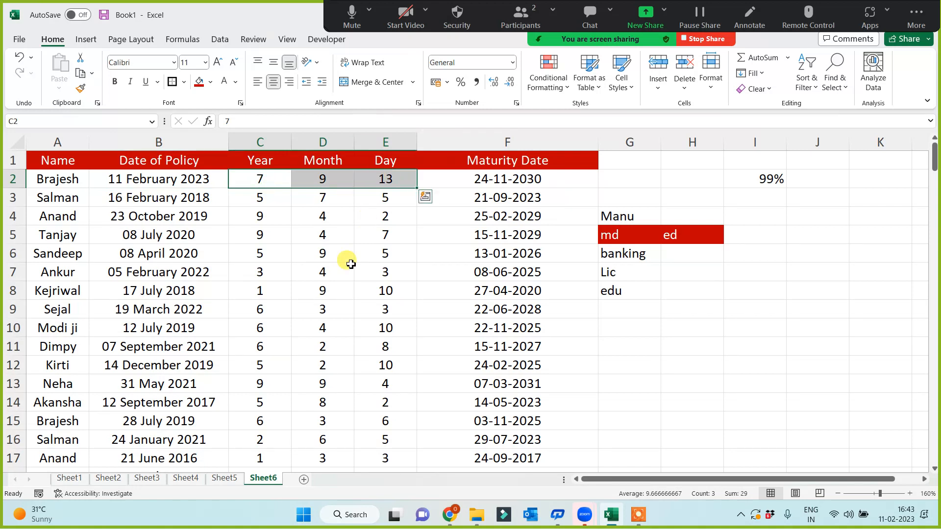
pyautogui.press('Delete')
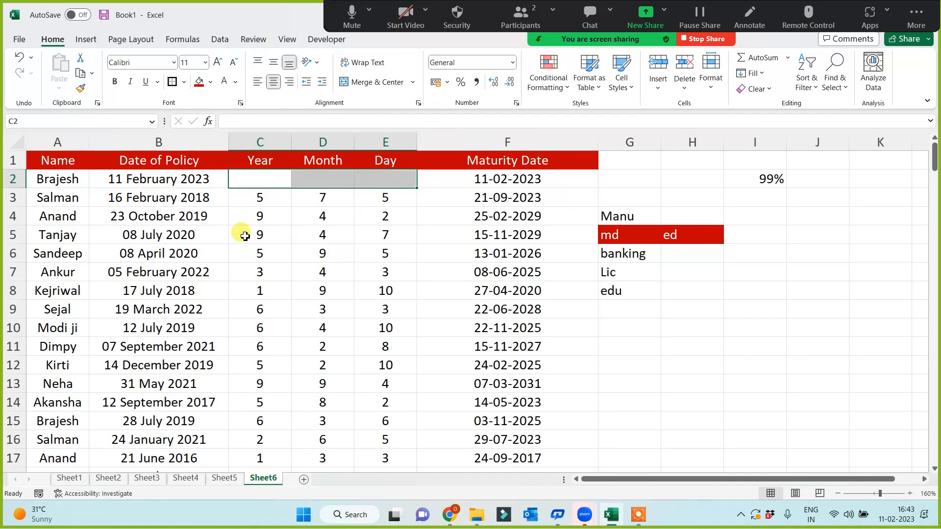
pyautogui.click(161, 182)
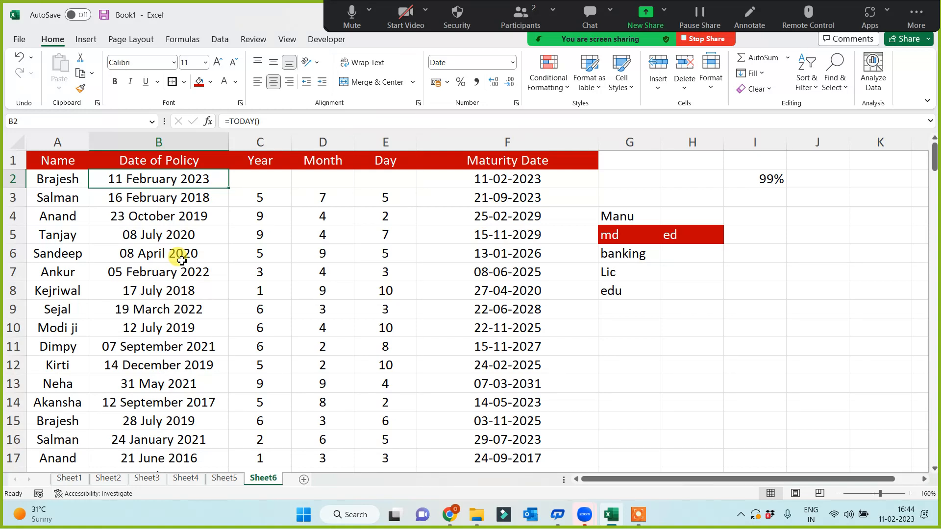
pyautogui.click(625, 290)
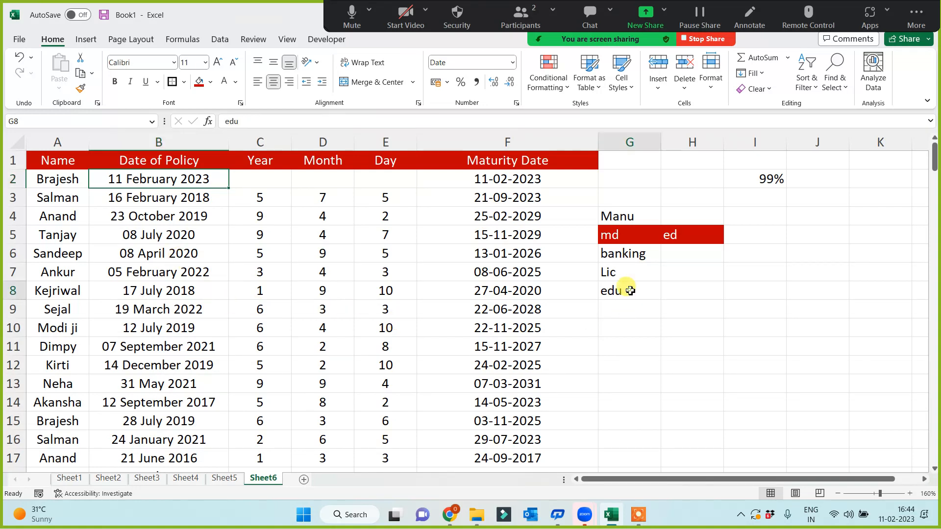
pyautogui.click(623, 316)
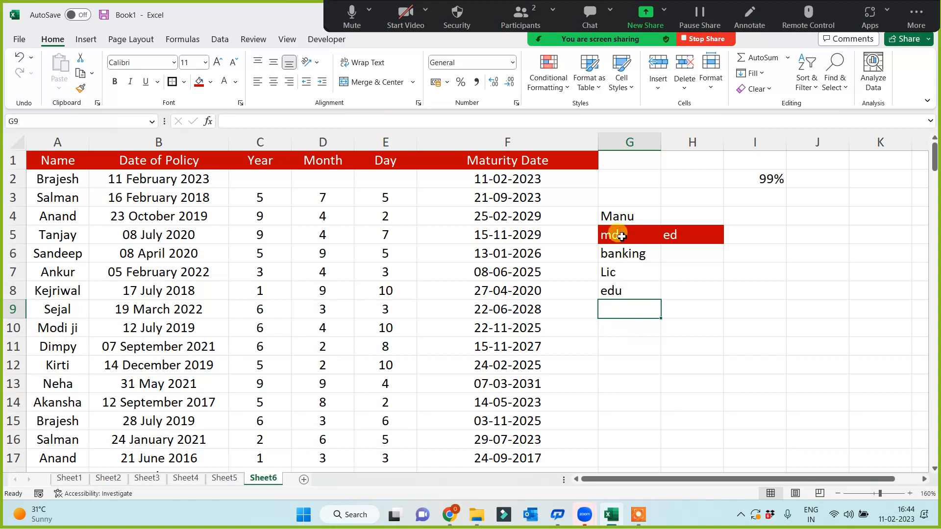
pyautogui.moveTo(613, 235); pyautogui.dragTo(620, 289)
pyautogui.click(628, 315)
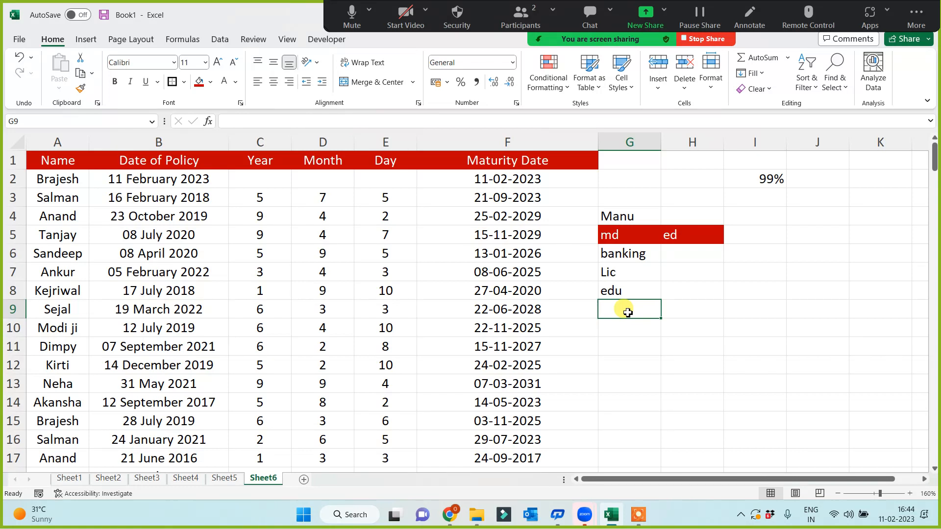
pyautogui.click(629, 292)
pyautogui.click(630, 316)
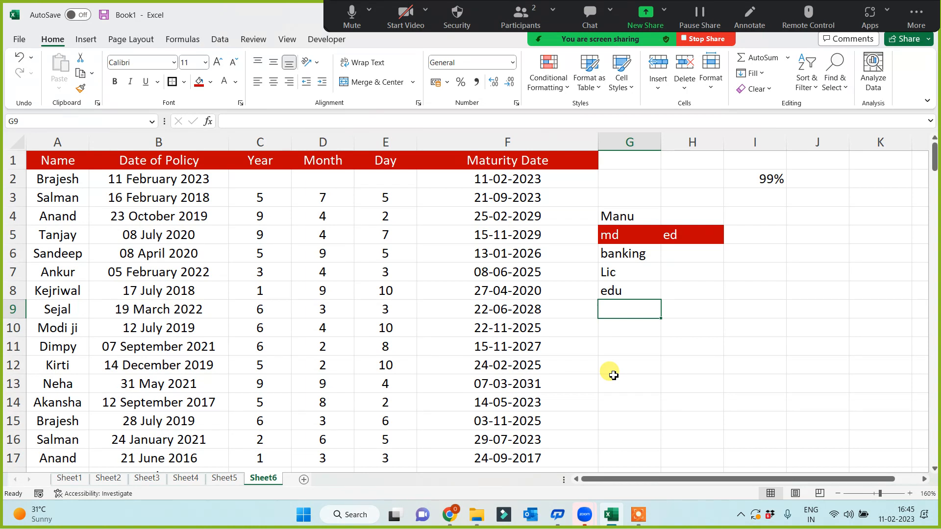
# - Examine the maturity date formula in F2 and the policy date and term cells B2:E2 it refers to
pyautogui.click(180, 186)
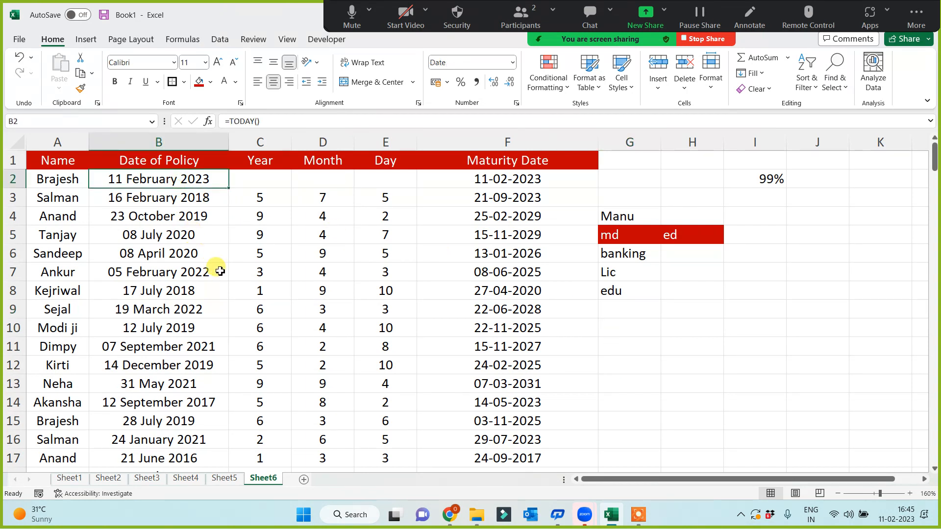
pyautogui.click(254, 182)
pyautogui.click(500, 188)
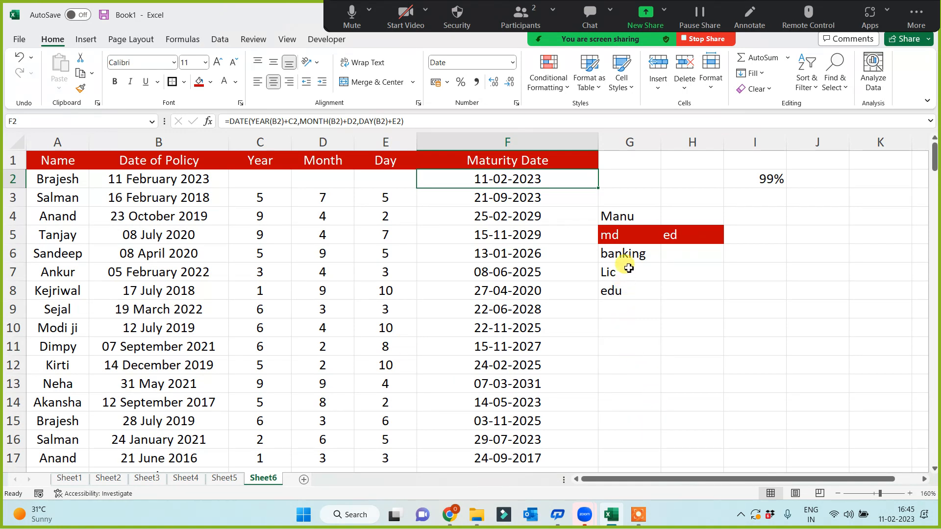
pyautogui.click(755, 178)
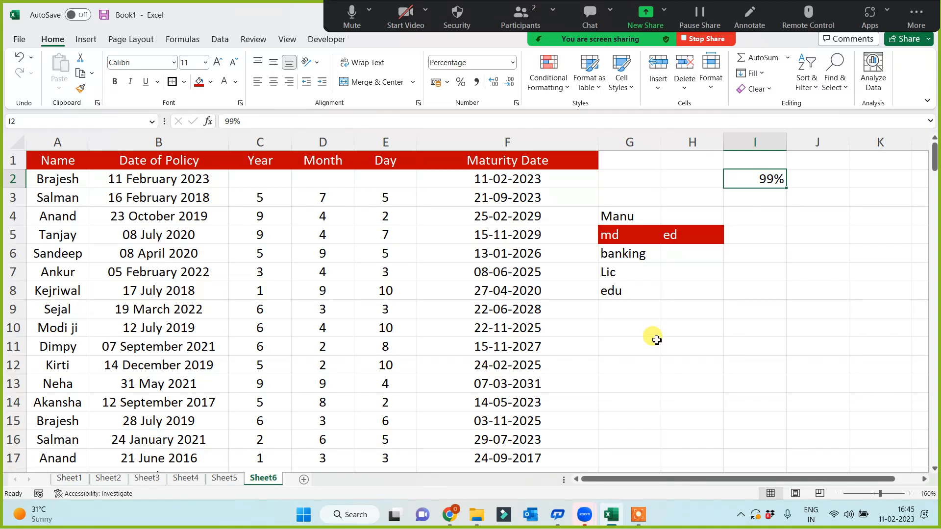
pyautogui.click(494, 178)
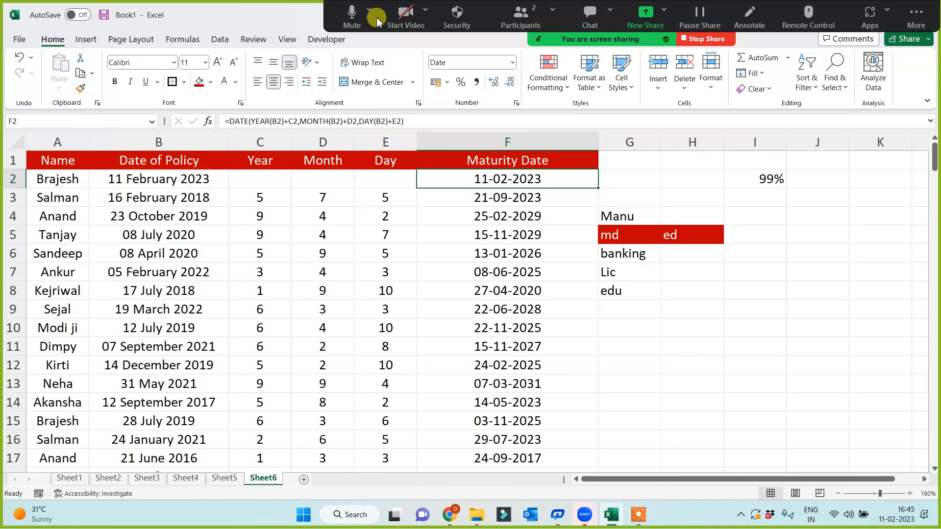
pyautogui.moveTo(226, 122); pyautogui.dragTo(405, 122)
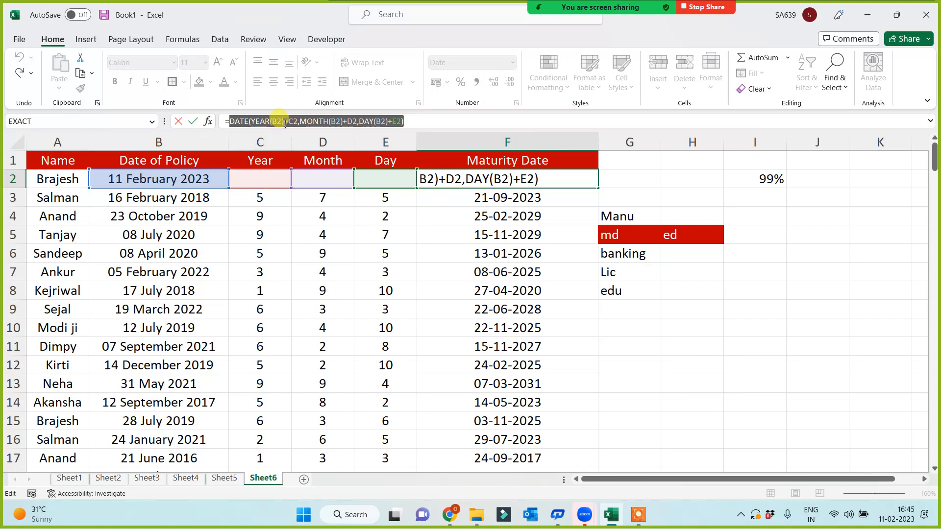
pyautogui.press('Escape')
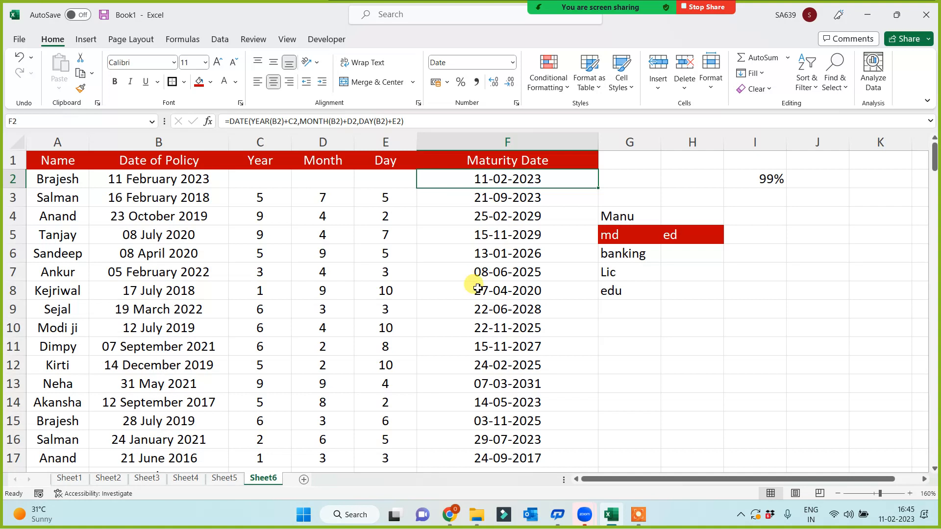
pyautogui.click(658, 309)
pyautogui.moveTo(272, 178); pyautogui.dragTo(410, 182)
pyautogui.click(509, 178)
pyautogui.click(196, 179)
pyautogui.click(310, 180)
pyautogui.click(380, 179)
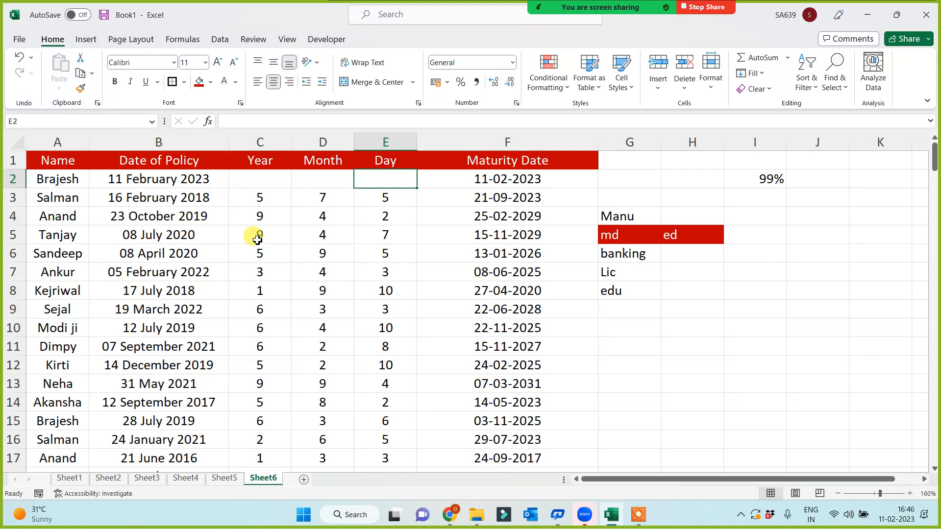
pyautogui.moveTo(258, 175); pyautogui.dragTo(399, 179)
pyautogui.click(343, 295)
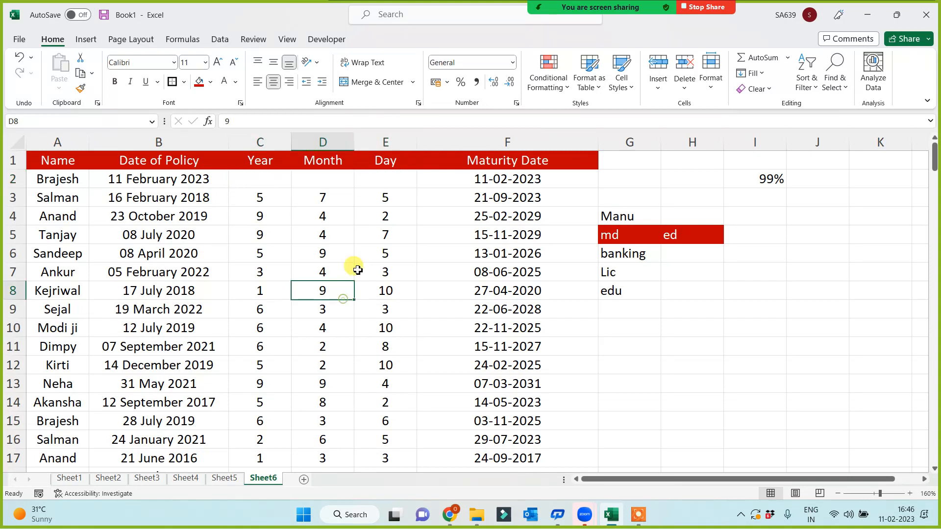
# - Test a term of 40 days in the Day cell of row 2 and clear it again
pyautogui.click(388, 180)
pyautogui.write('40')
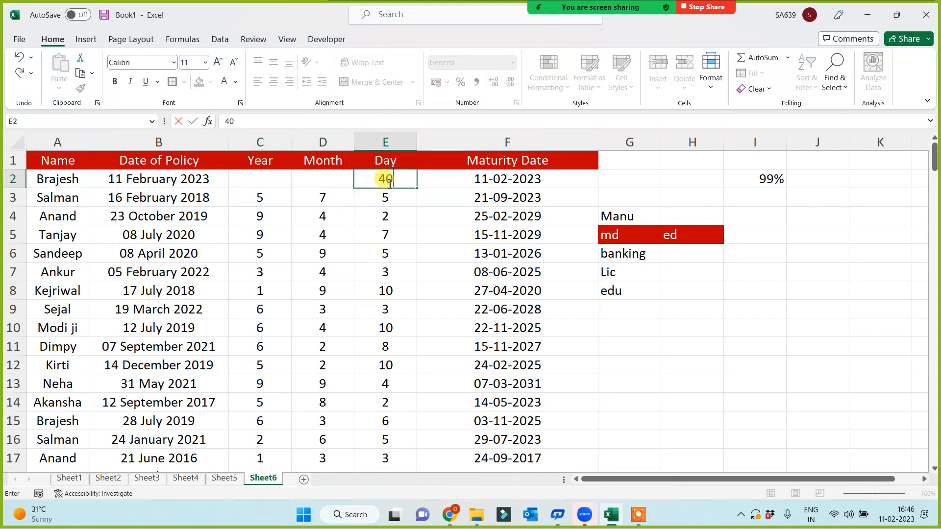
pyautogui.press('Return')
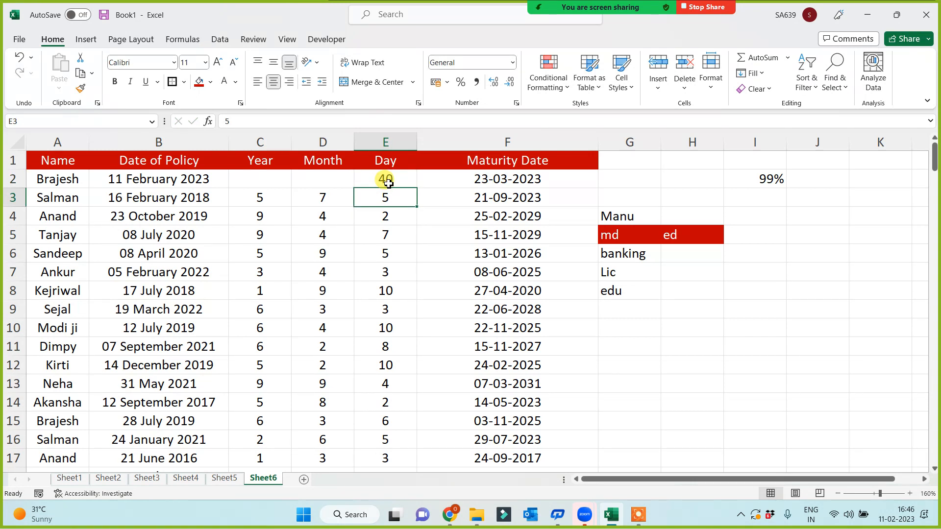
pyautogui.click(494, 173)
pyautogui.click(380, 179)
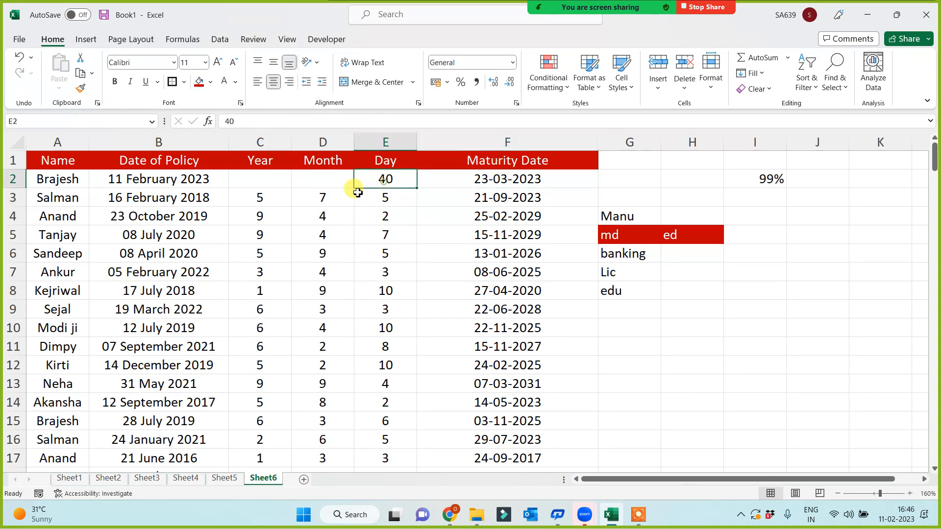
pyautogui.press('Delete')
# - Test a term of 6 months in the Month cell of row 2 and clear it again
pyautogui.click(324, 183)
pyautogui.write('6')
pyautogui.press('Return')
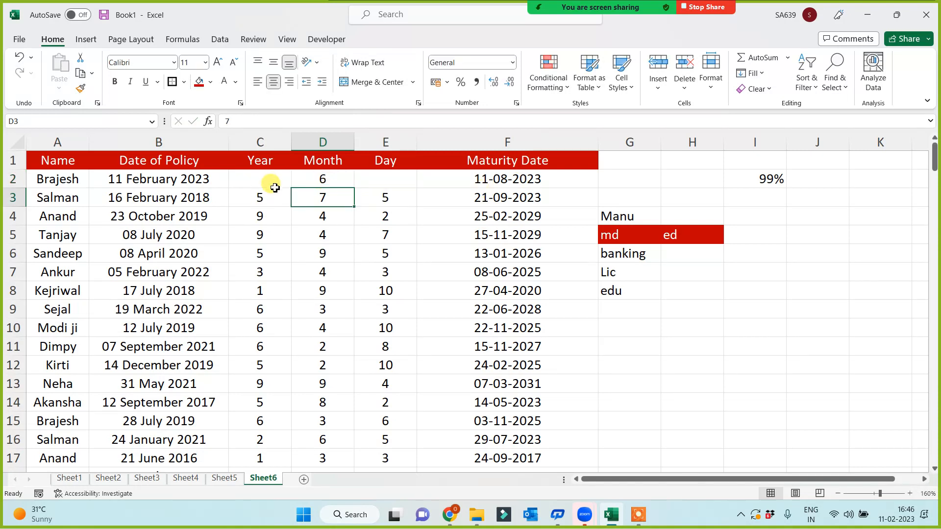
pyautogui.click(275, 187)
pyautogui.click(309, 179)
pyautogui.press('Delete')
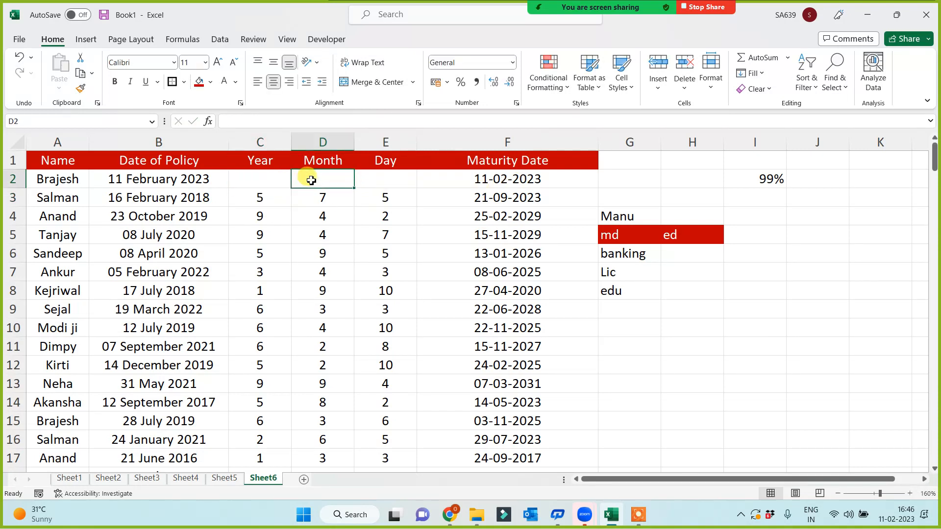
# - Set the policy term in row 2 to 1 year in cell C2
pyautogui.click(251, 180)
pyautogui.write('1')
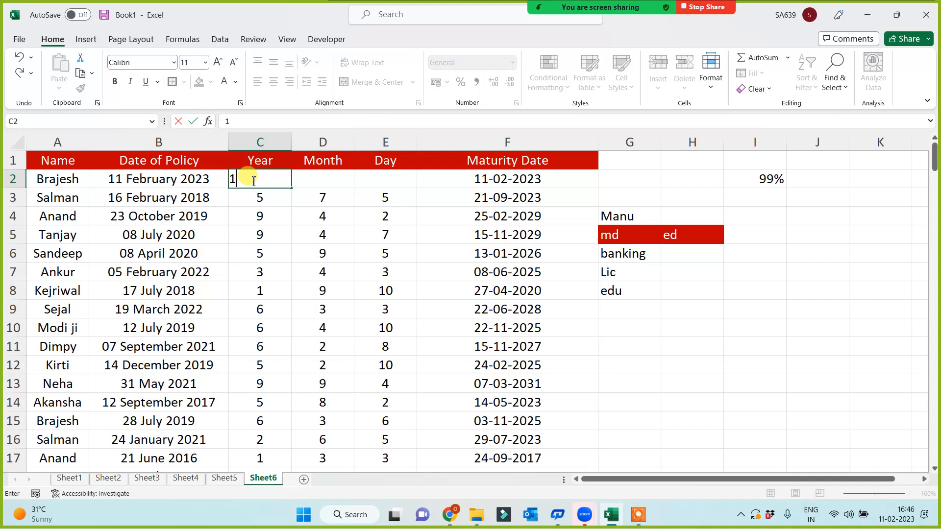
pyautogui.press('Return')
pyautogui.click(394, 181)
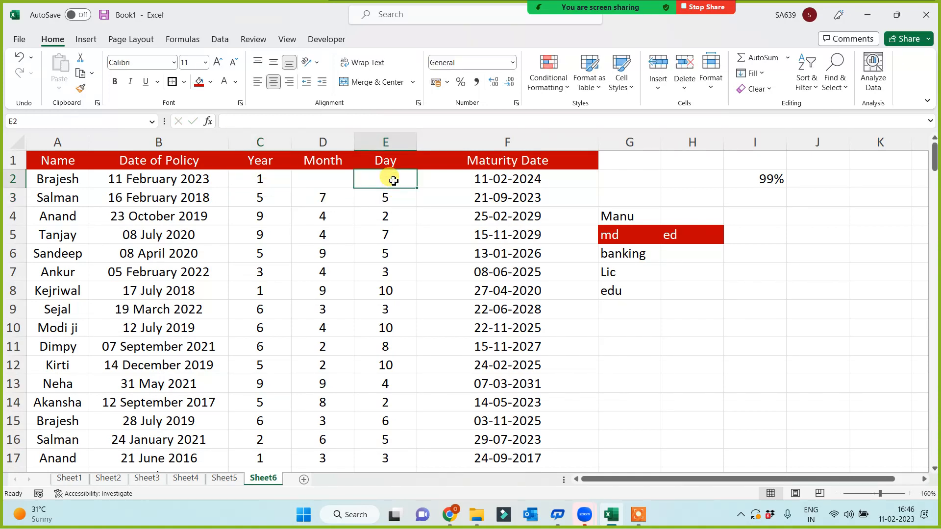
pyautogui.click(268, 183)
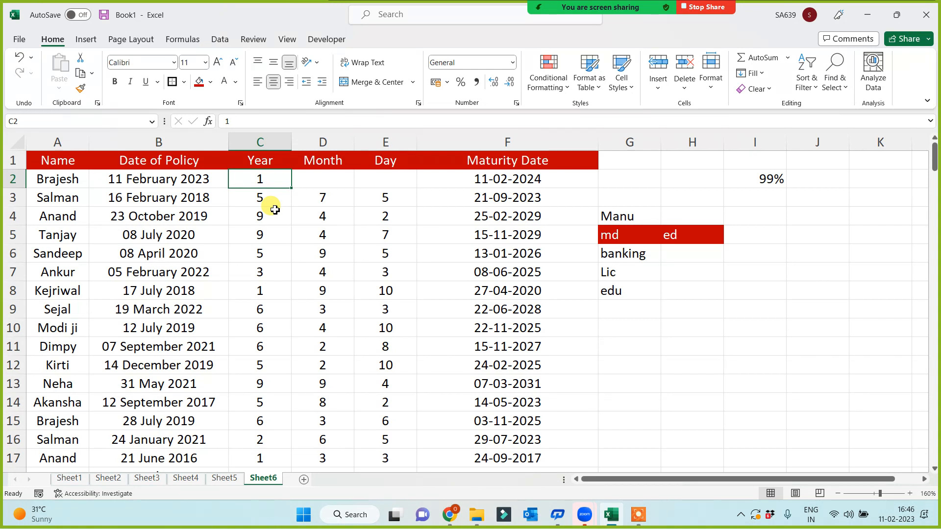
# - Examine the YEAR(B2) part of the DATE formula in F2, keeping the formula as it is
pyautogui.click(494, 177)
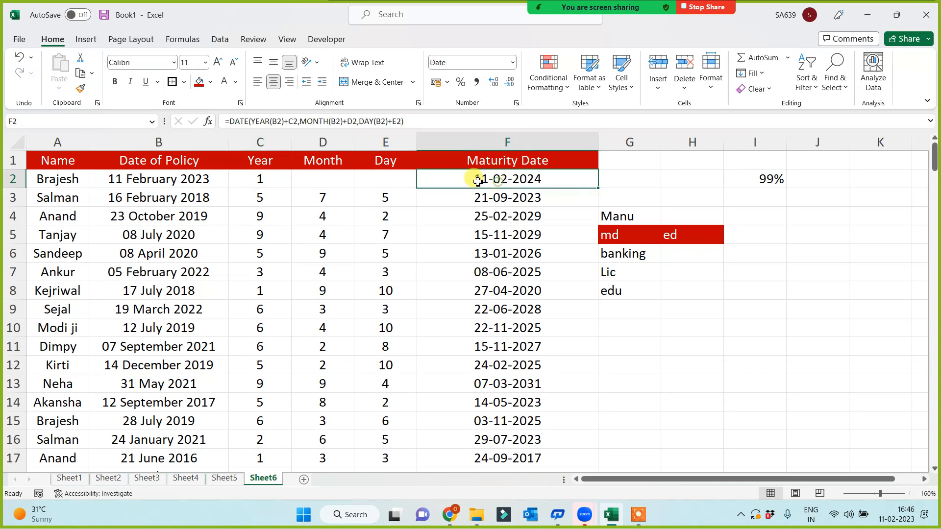
pyautogui.click(255, 122)
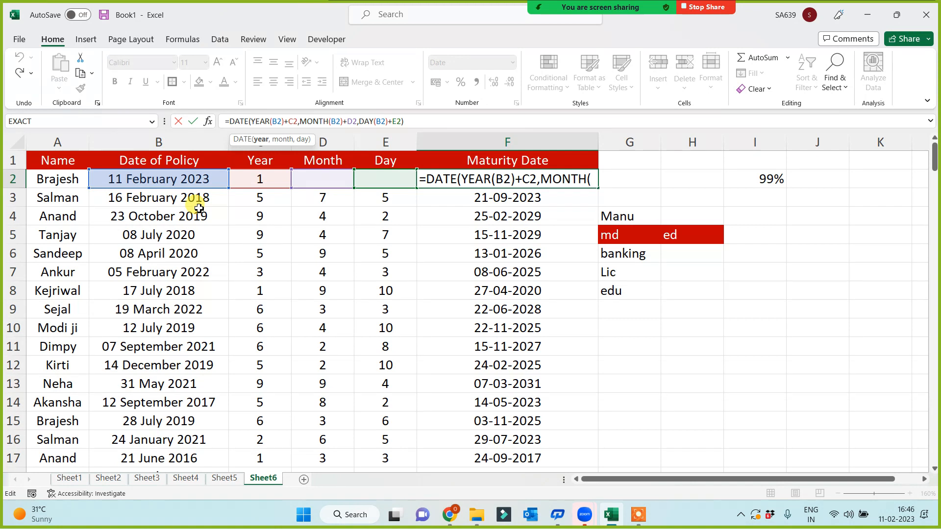
pyautogui.moveTo(250, 122); pyautogui.dragTo(284, 121)
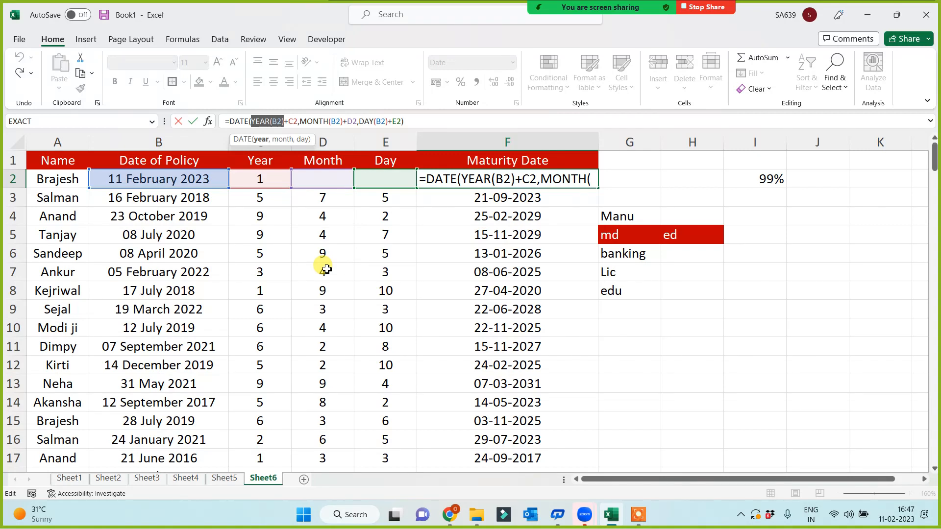
pyautogui.hotkey('ctrl', 'Return')
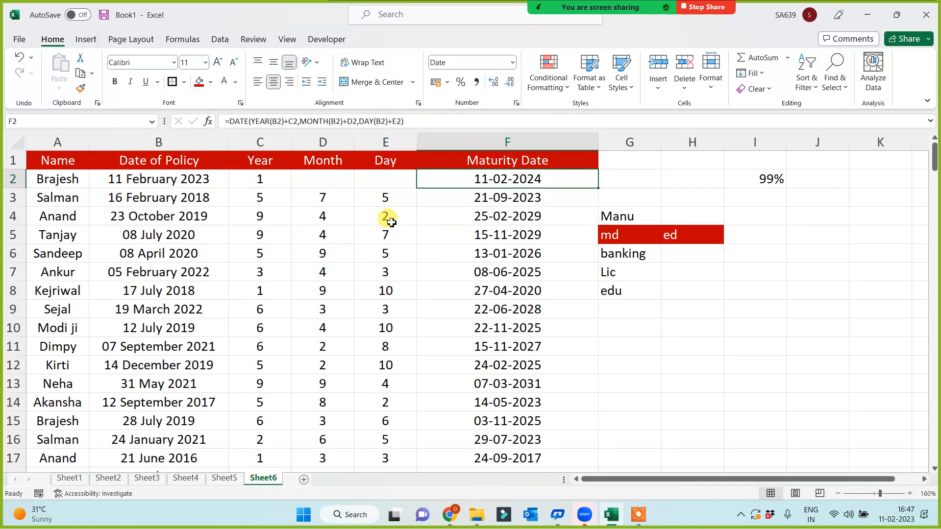
# - Review the list of date and time functions in column A of Sheet5, from Day to Weekday plus Date and Time
pyautogui.click(719, 404)
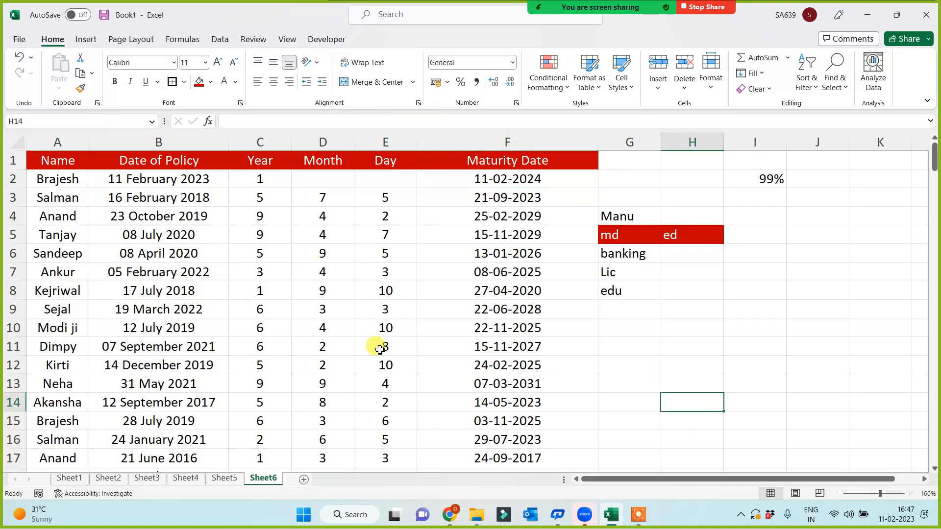
pyautogui.click(224, 478)
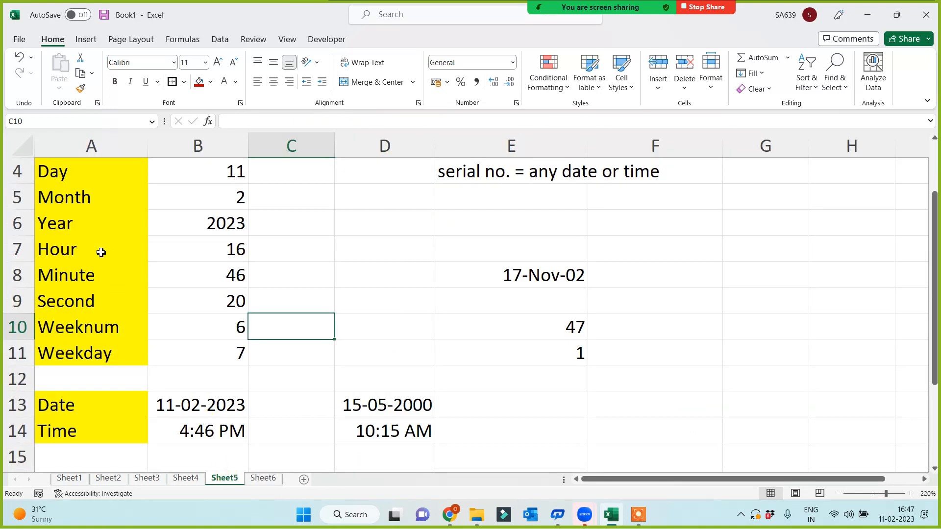
pyautogui.click(92, 145)
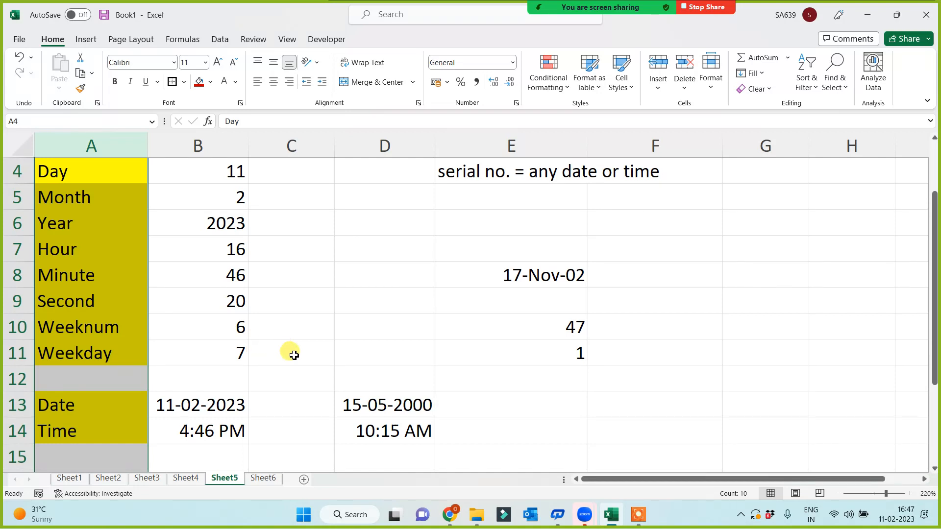
pyautogui.click(294, 325)
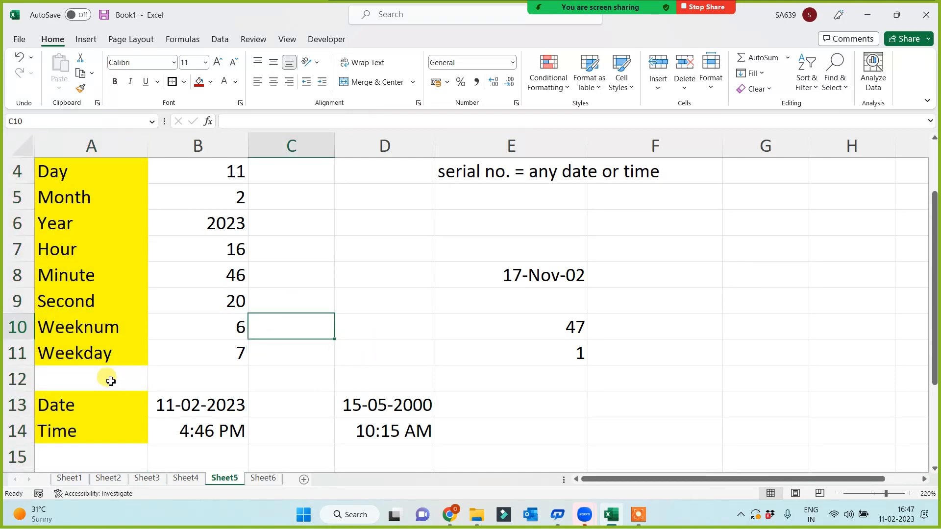
pyautogui.moveTo(78, 168); pyautogui.dragTo(130, 378)
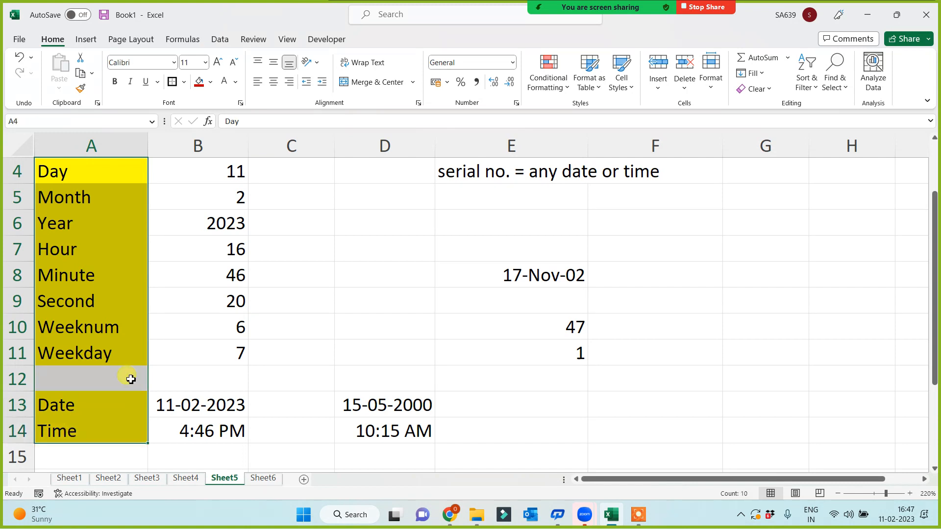
pyautogui.click(203, 278)
pyautogui.click(368, 272)
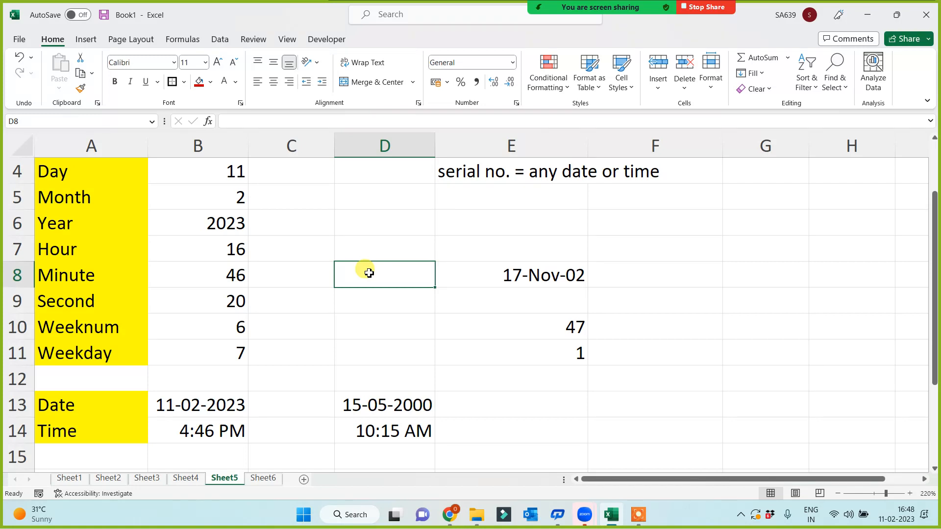
pyautogui.moveTo(84, 170); pyautogui.dragTo(65, 347)
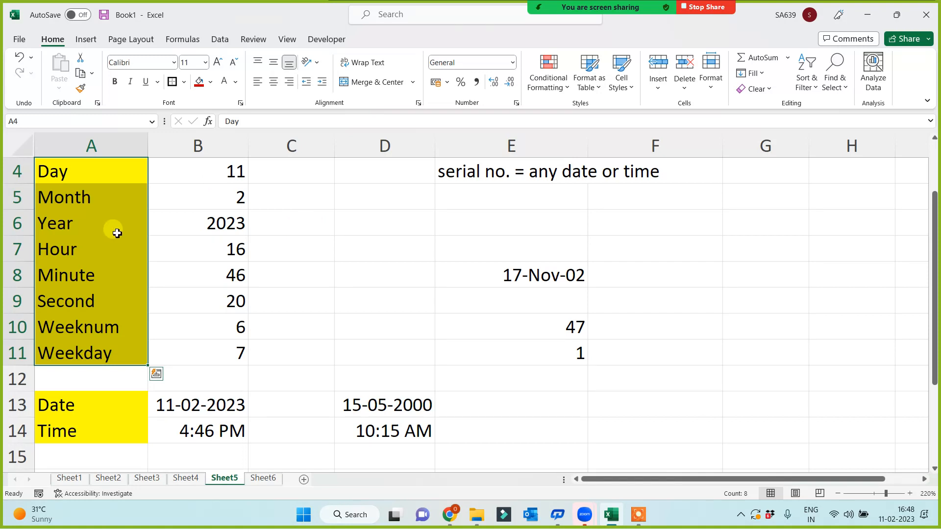
pyautogui.click(104, 267)
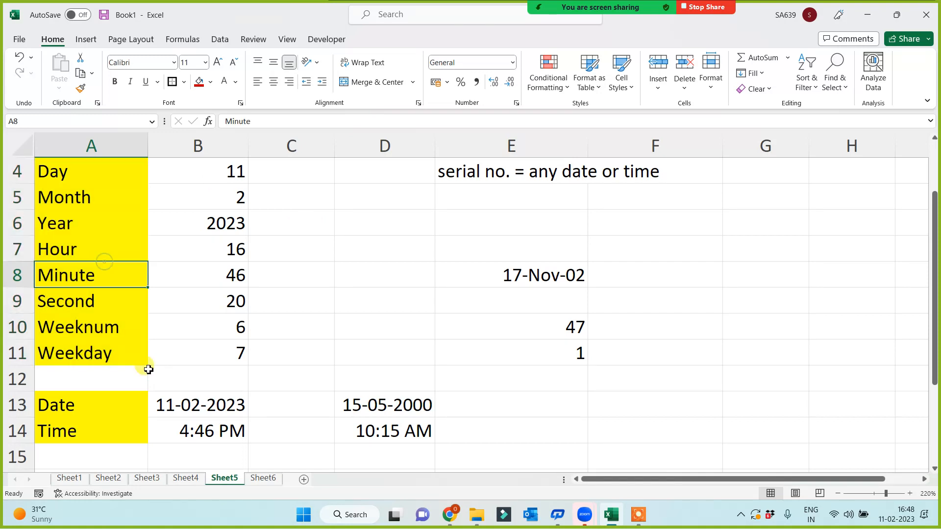
pyautogui.click(99, 406)
pyautogui.click(72, 433)
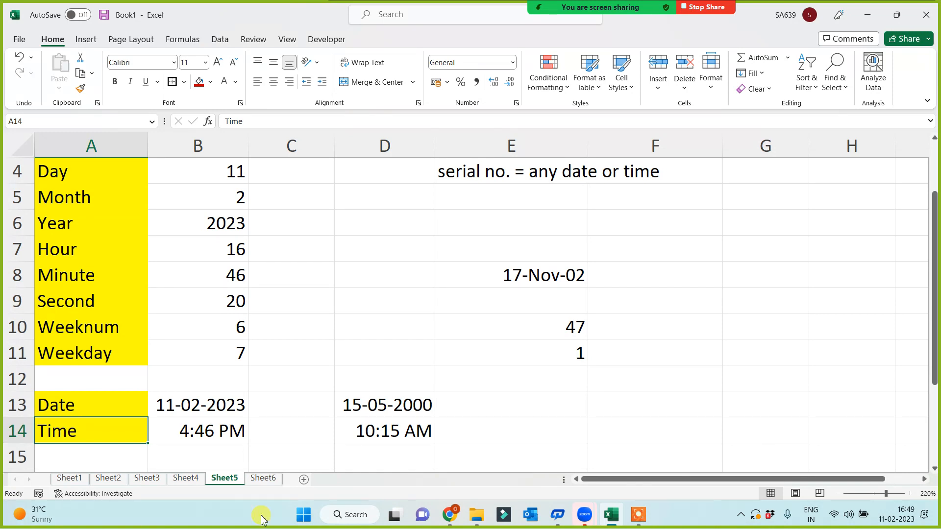
# - Clear all formulas in the Maturity Date column of Sheet6, from F2 down to the end of the list
pyautogui.click(263, 478)
pyautogui.click(539, 179)
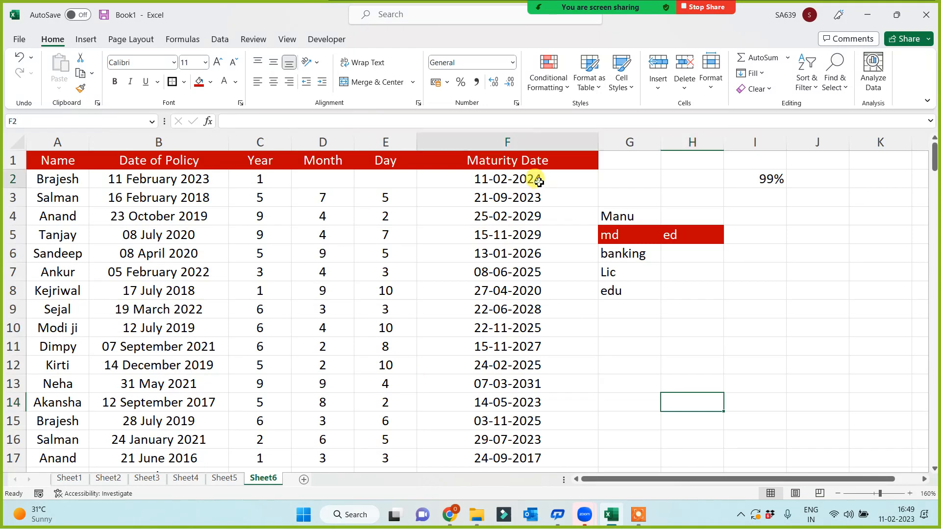
pyautogui.press('Delete')
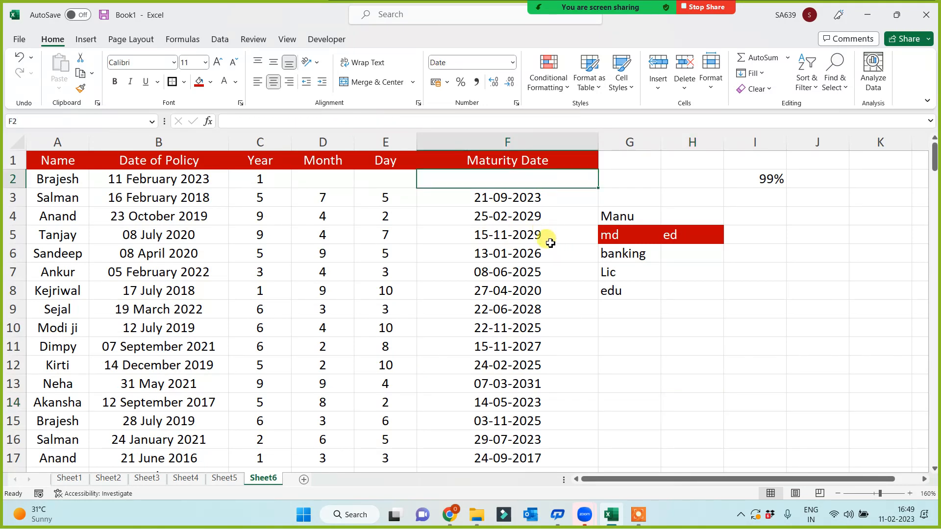
pyautogui.press('Down')
pyautogui.hotkey('ctrl', 'shift', 'Down')
pyautogui.press('Delete')
pyautogui.hotkey('ctrl', 'BackSpace')
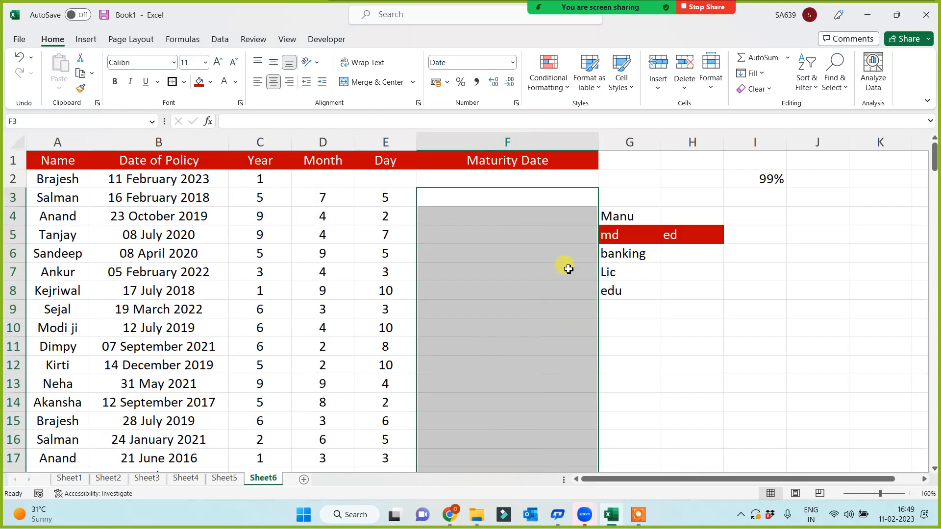
pyautogui.click(481, 177)
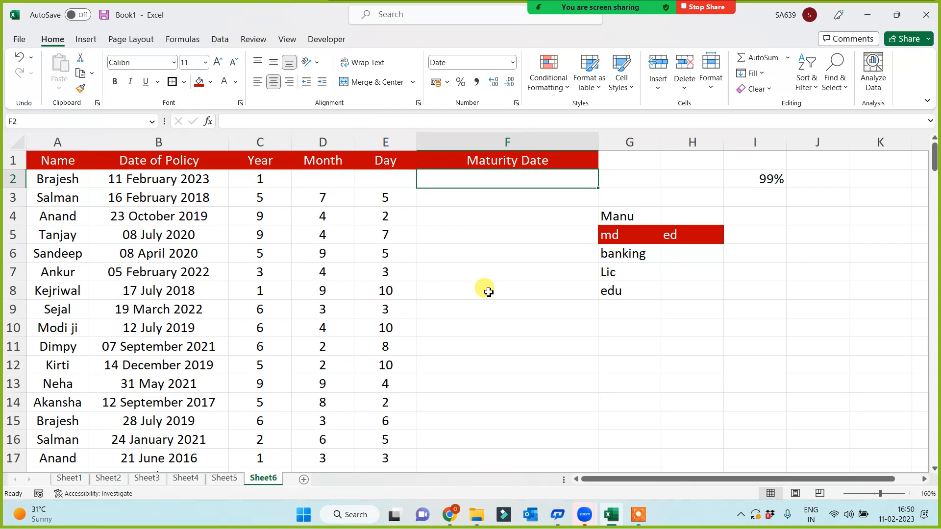
pyautogui.click(524, 290)
pyautogui.click(487, 180)
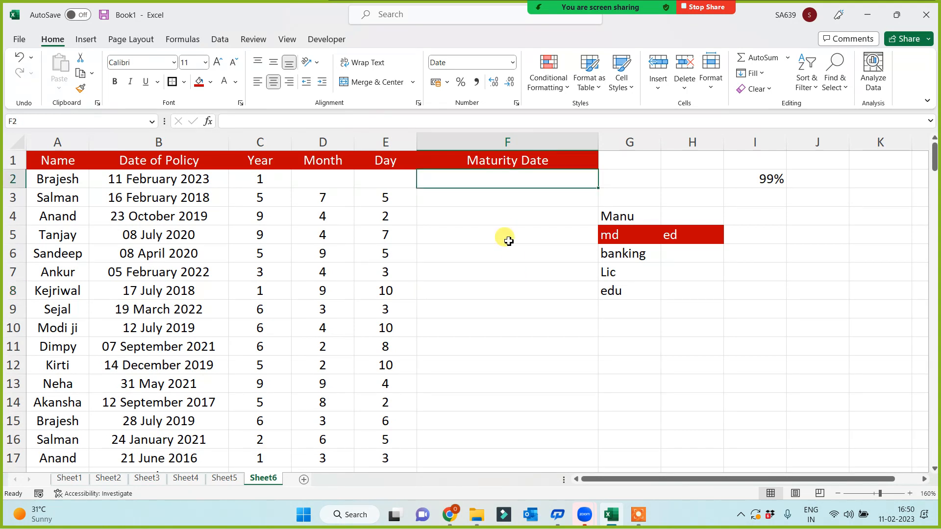
pyautogui.write('=')
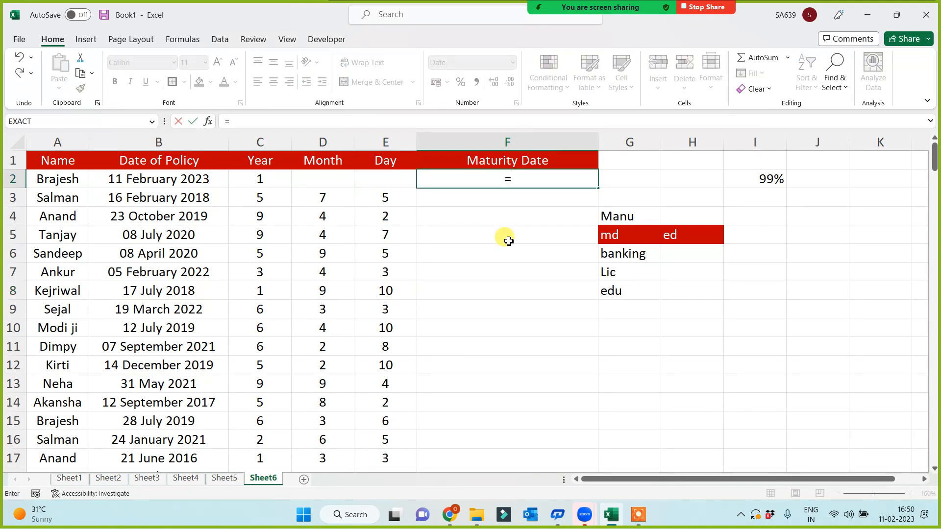
pyautogui.write('dat')
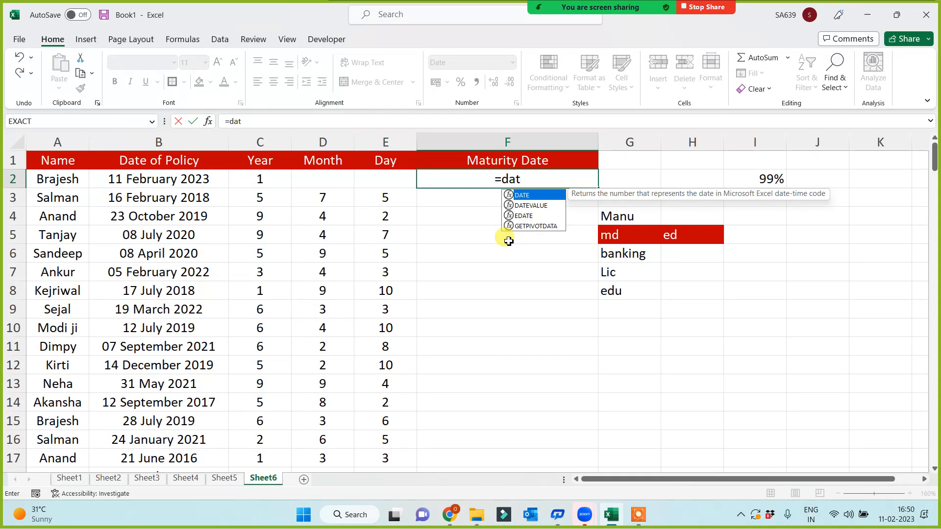
pyautogui.write('e(')
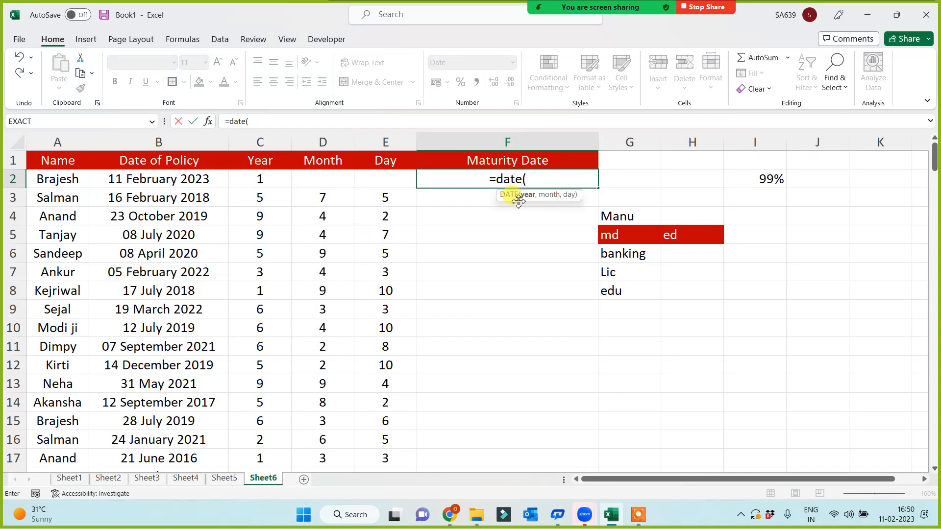
pyautogui.press('Escape')
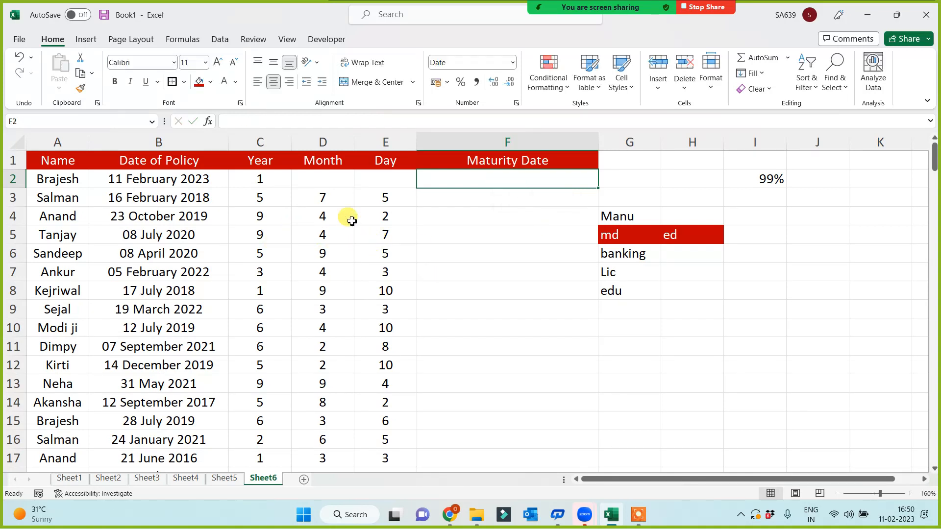
# - Set both the Month and the Day term in row 2 to 1
pyautogui.doubleClick(319, 177)
pyautogui.write('1')
pyautogui.press('Tab')
pyautogui.write('1')
pyautogui.click(463, 265)
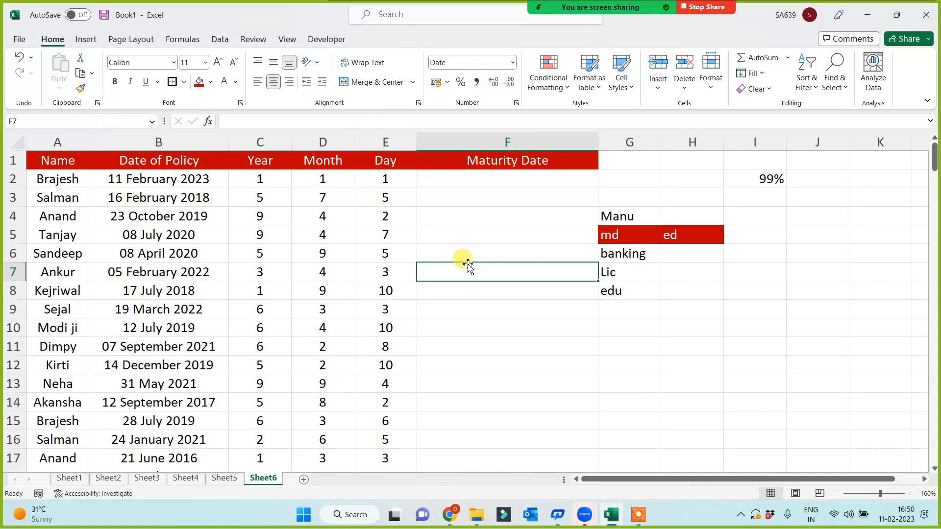
# - Start a DATE formula in F2 with YEAR(B2)+C2 as its year argument
pyautogui.click(194, 179)
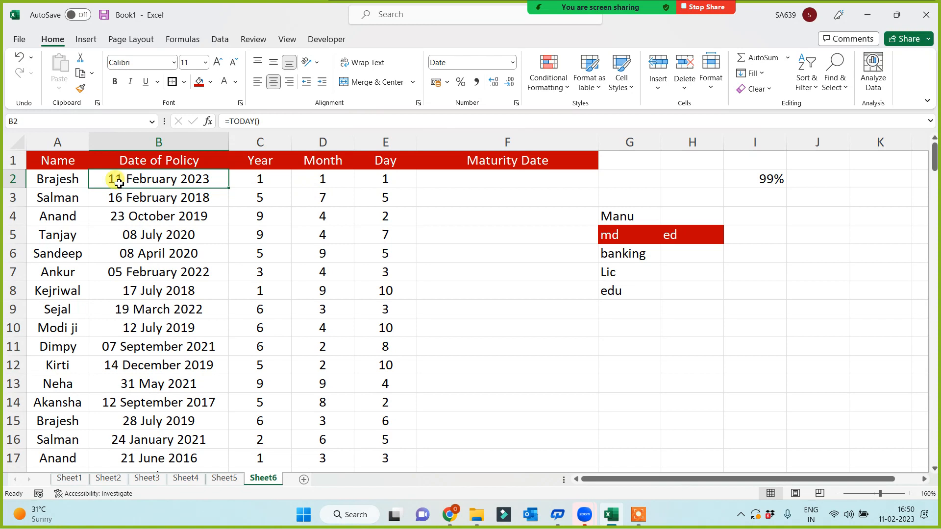
pyautogui.click(465, 179)
pyautogui.write('=d')
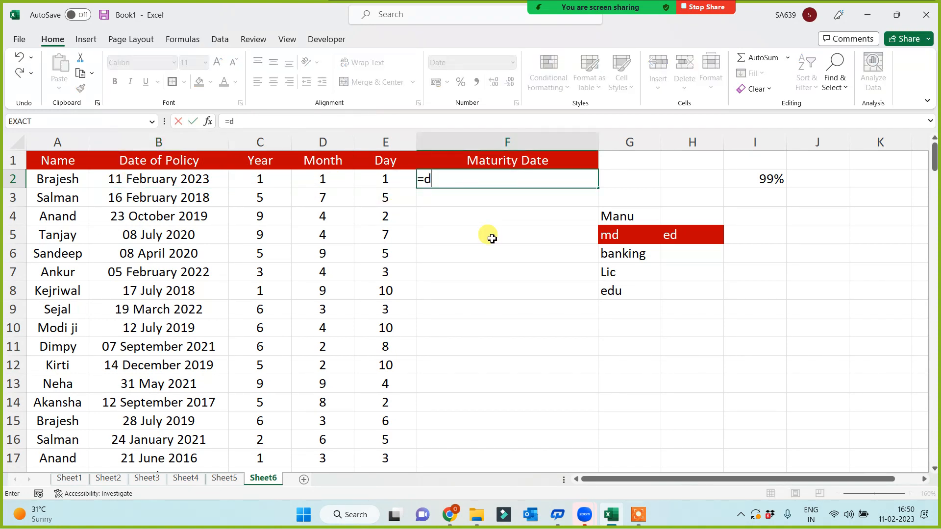
pyautogui.write('ate(')
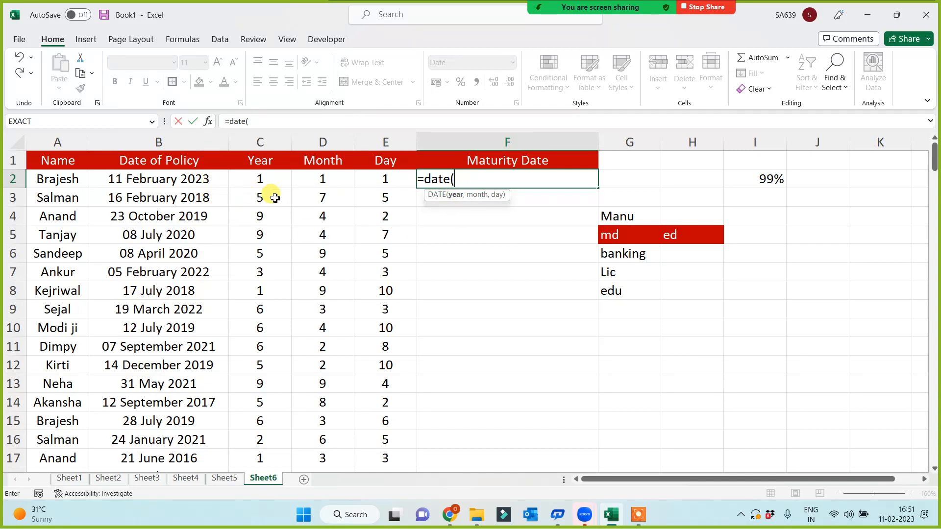
pyautogui.write('year(')
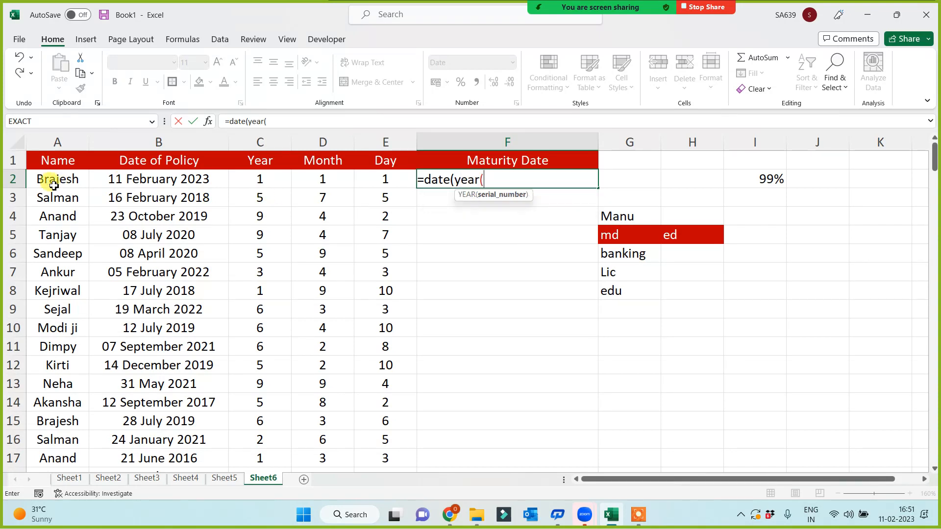
pyautogui.click(157, 186)
pyautogui.write(')')
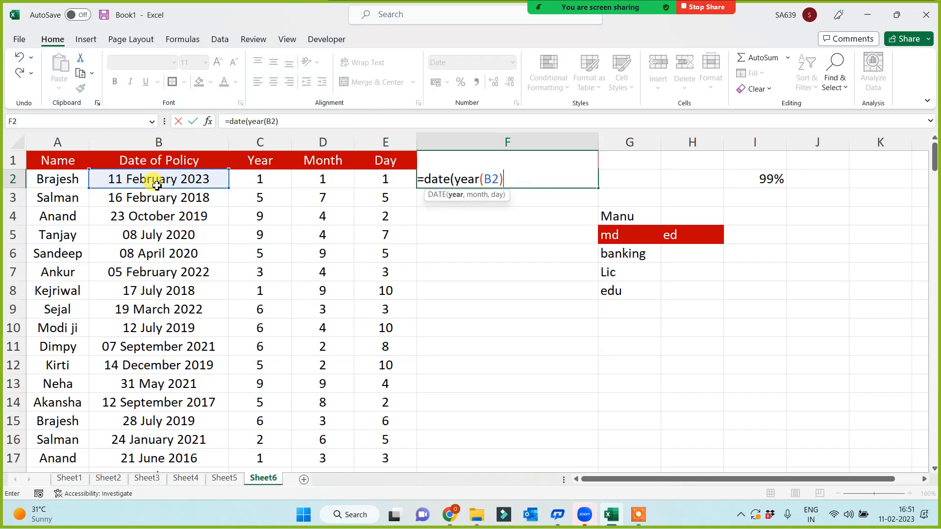
pyautogui.write('+')
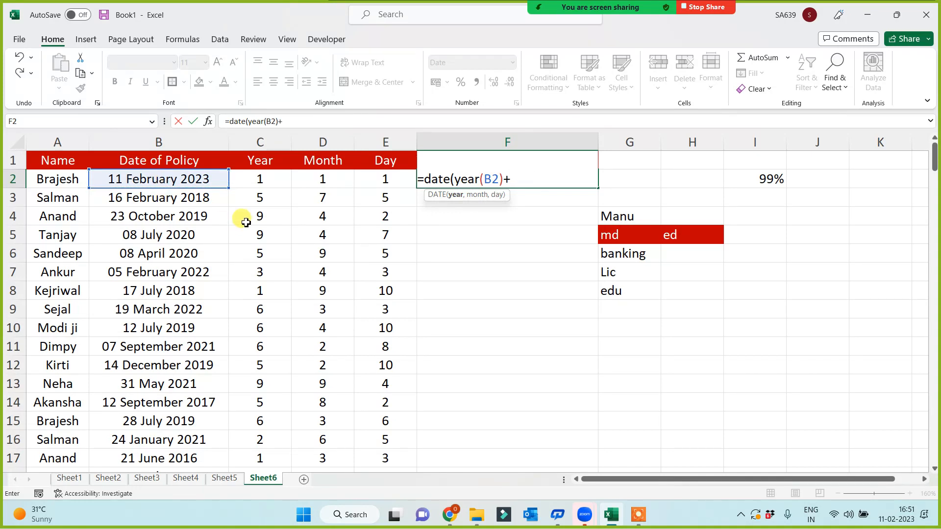
pyautogui.click(258, 178)
pyautogui.write(',')
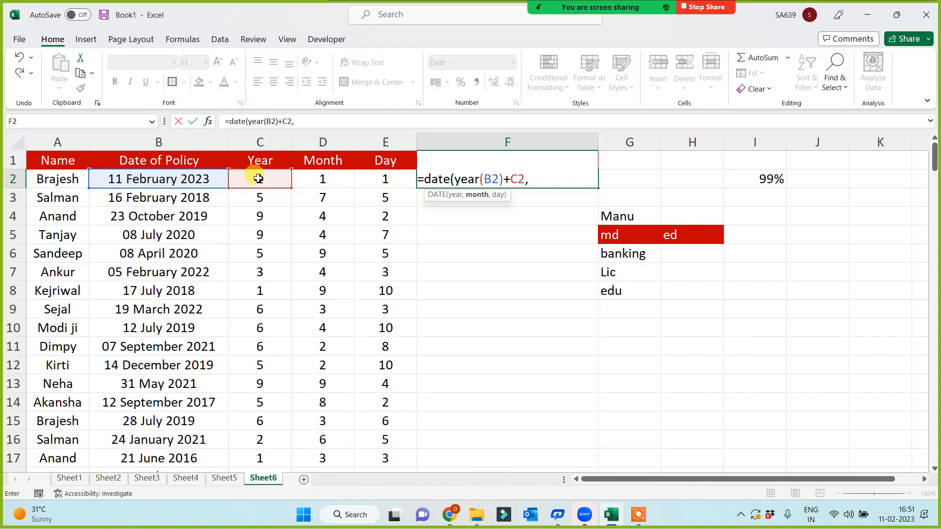
# - Add MONTH(B2)+D2 as the month argument of the DATE formula in F2
pyautogui.write('month')
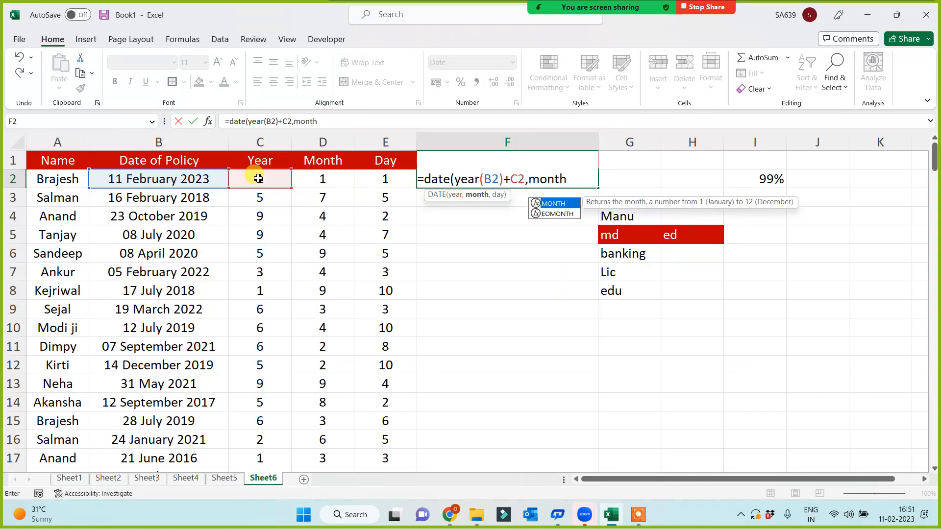
pyautogui.write('(')
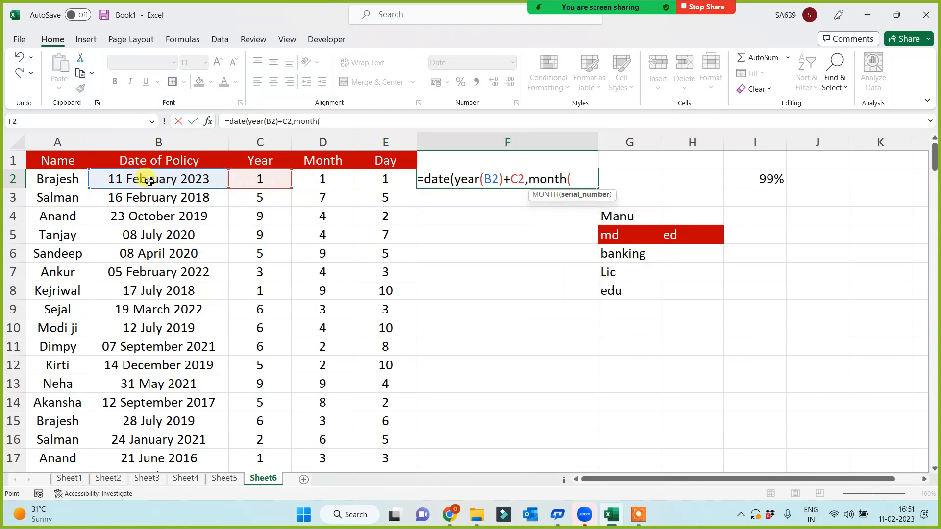
pyautogui.click(149, 181)
pyautogui.write(')+')
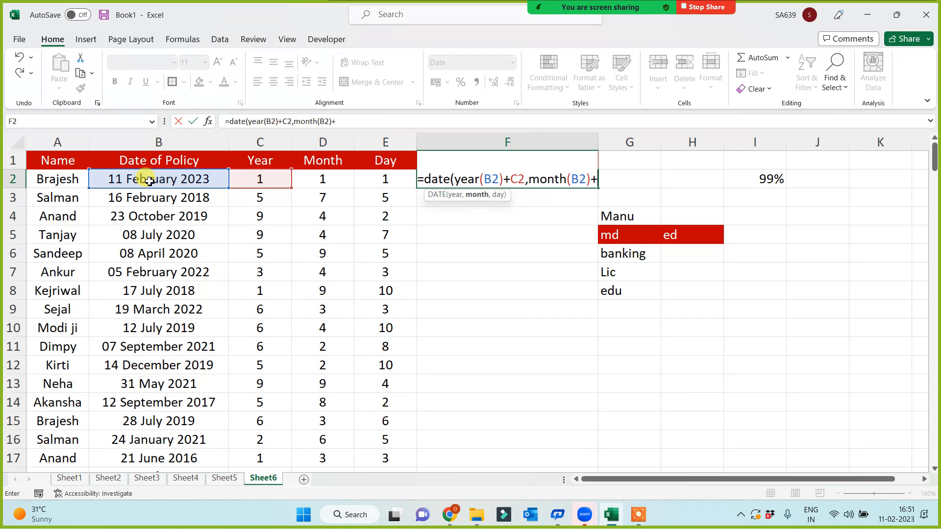
pyautogui.click(317, 177)
pyautogui.write(',')
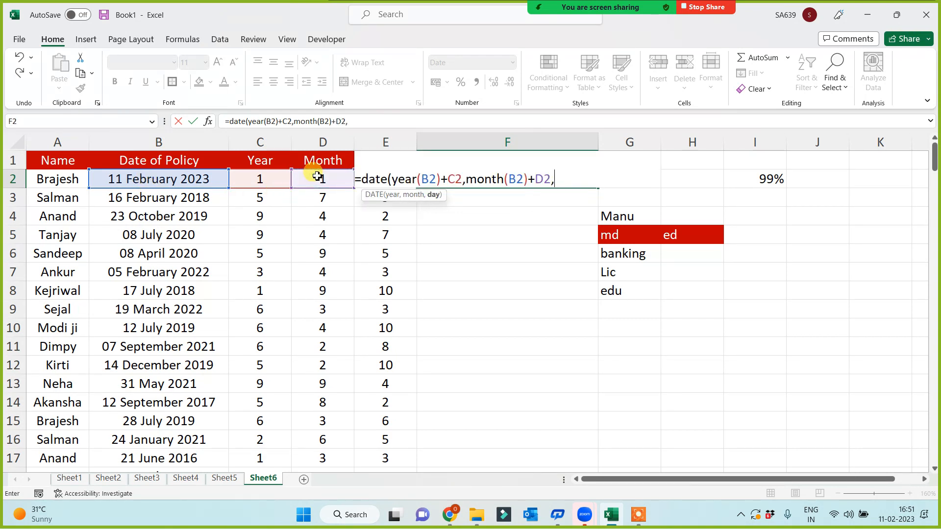
# - Complete the DATE formula in F2 with DAY(B2)+E2 as the day argument and enter it
pyautogui.write('day(')
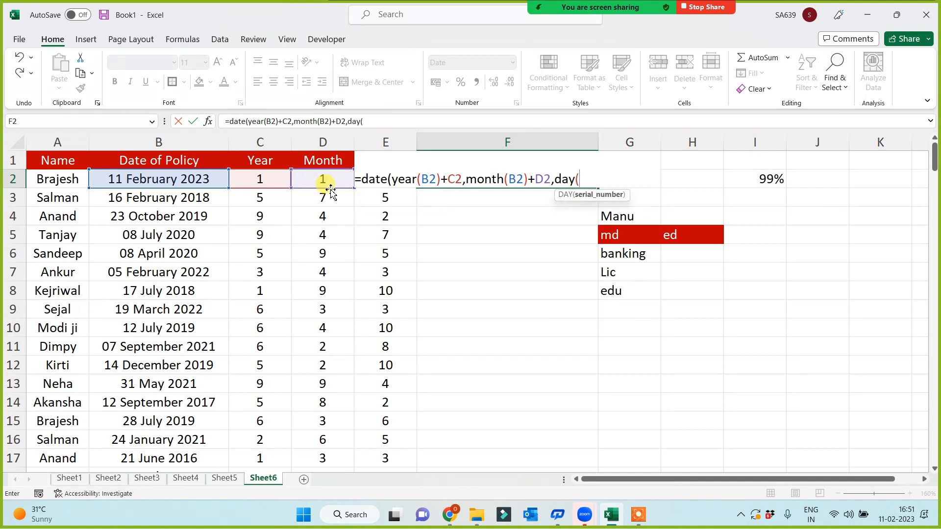
pyautogui.click(205, 179)
pyautogui.write(')')
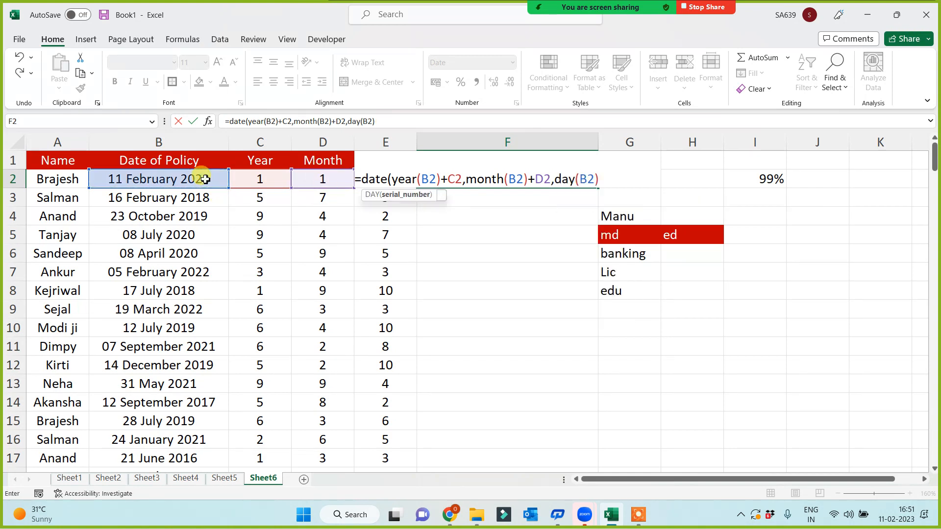
pyautogui.write('+')
pyautogui.click(381, 219)
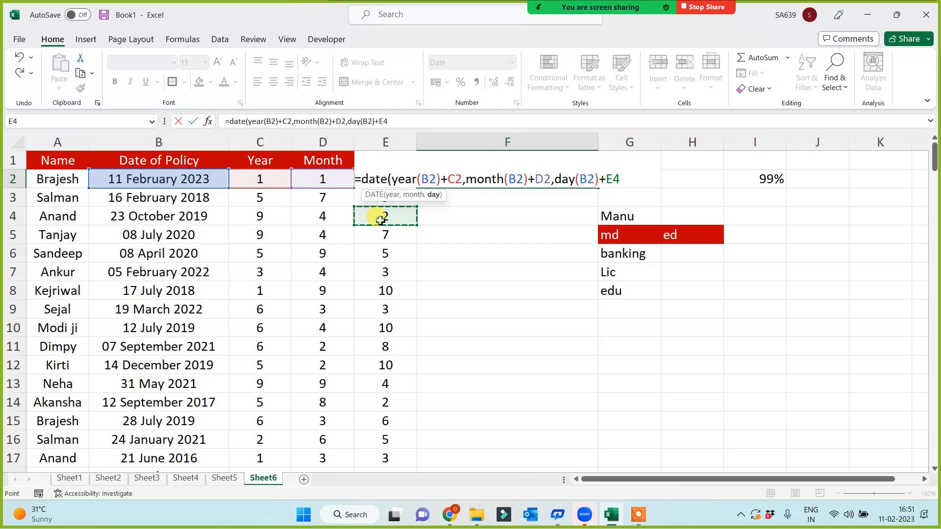
pyautogui.press('Up')
pyautogui.press('Up')
pyautogui.write(')')
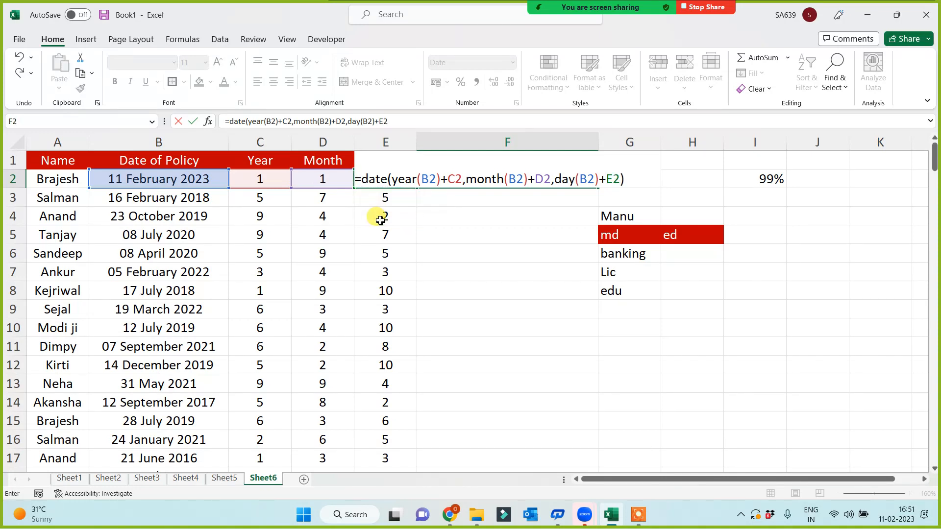
pyautogui.press('Return')
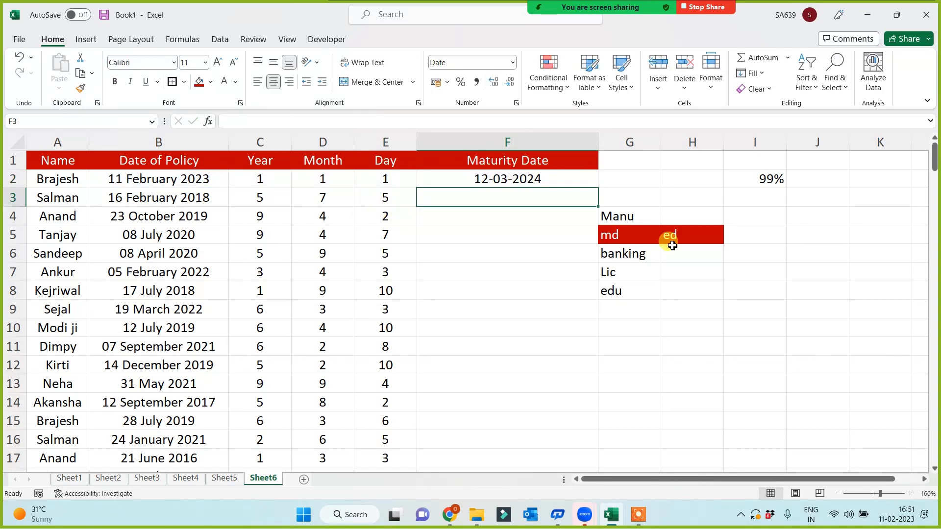
# - Fill the maturity date formula from F2 down the whole column and check the copied formula in row 17
pyautogui.click(555, 177)
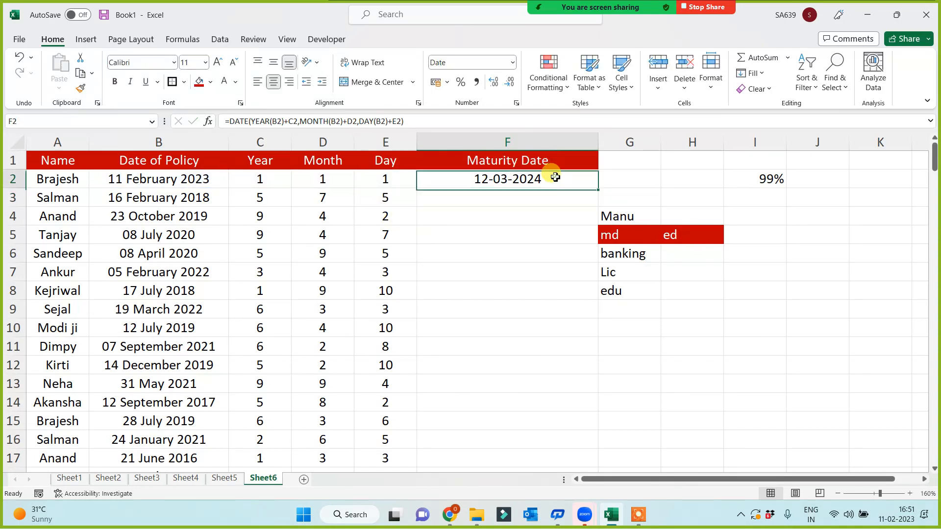
pyautogui.doubleClick(600, 188)
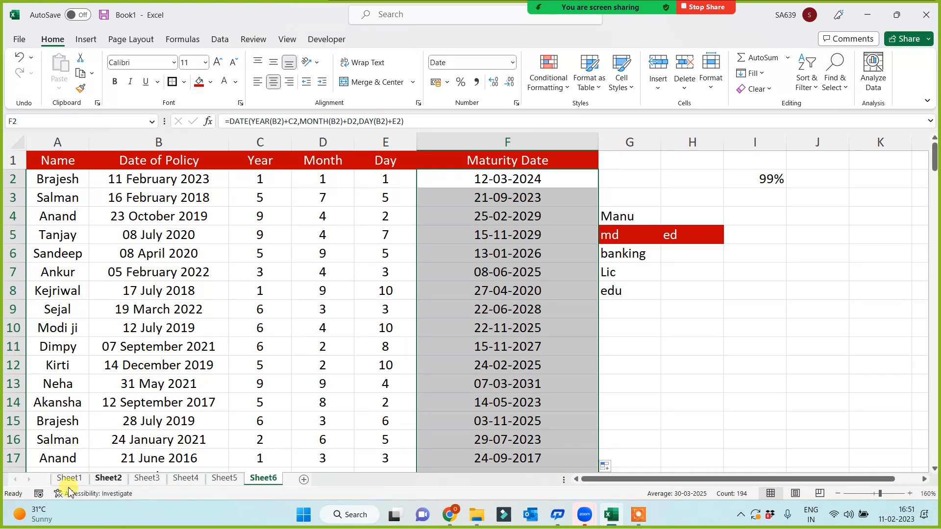
pyautogui.moveTo(49, 458); pyautogui.dragTo(522, 457)
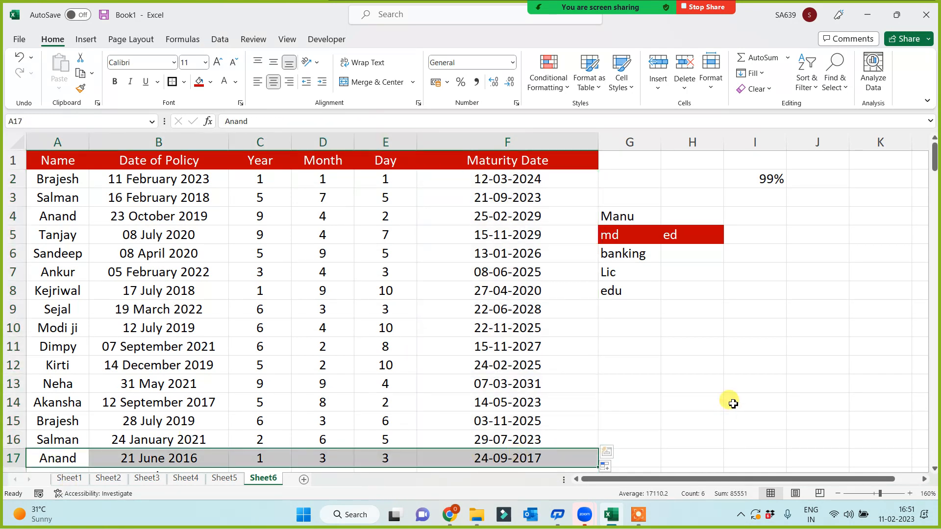
pyautogui.scroll(-2, 715, 408)
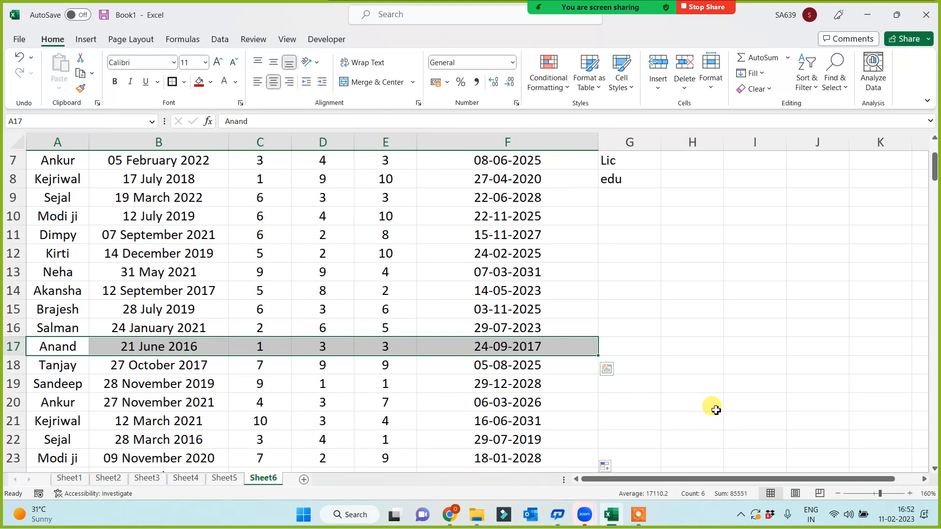
pyautogui.click(471, 346)
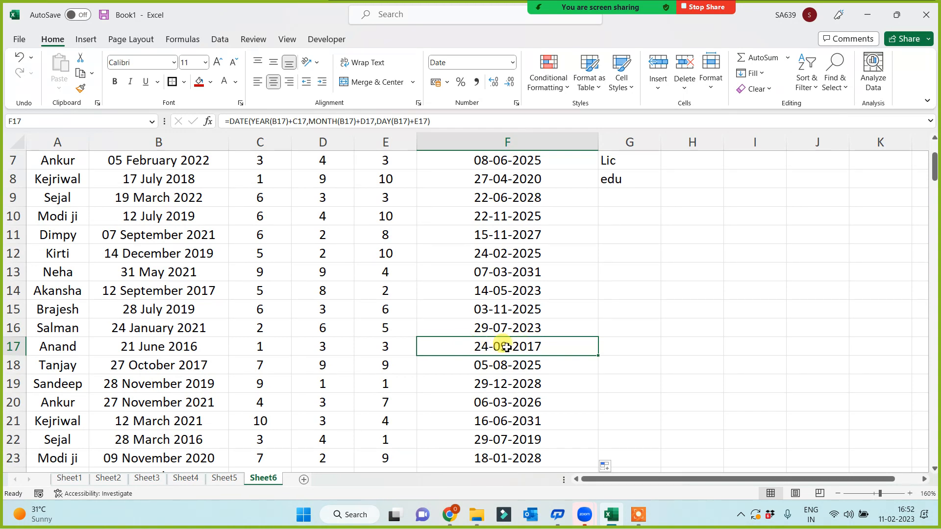
# - Format the Maturity Date column as Long Date and widen the column slightly
pyautogui.click(507, 141)
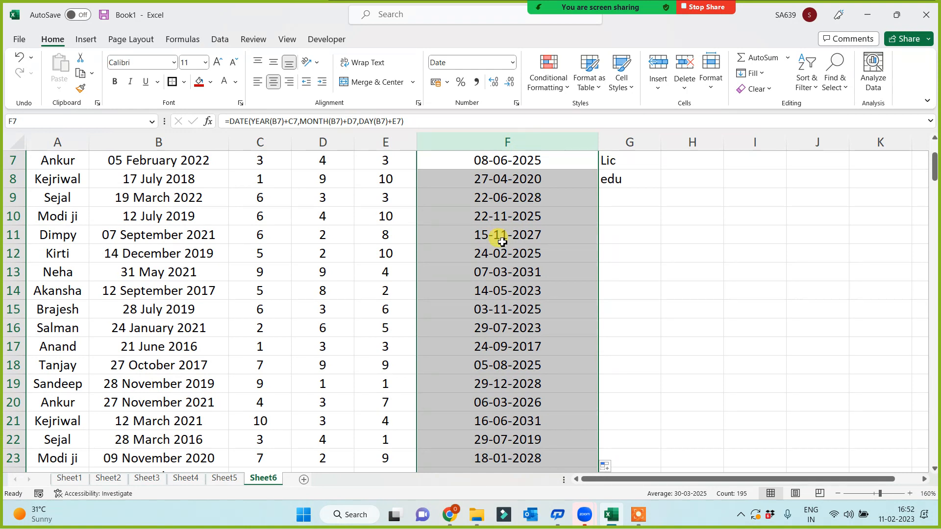
pyautogui.click(512, 62)
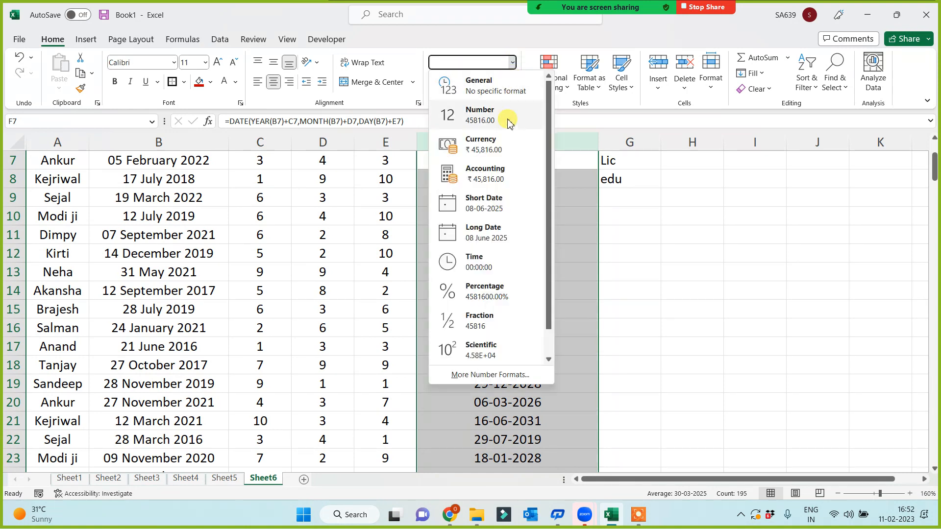
pyautogui.click(639, 303)
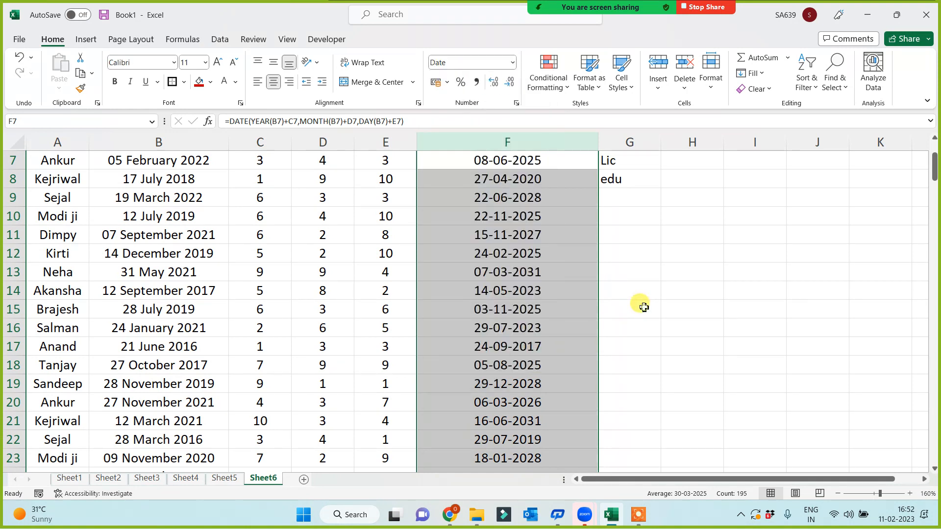
pyautogui.click(512, 62)
pyautogui.click(498, 237)
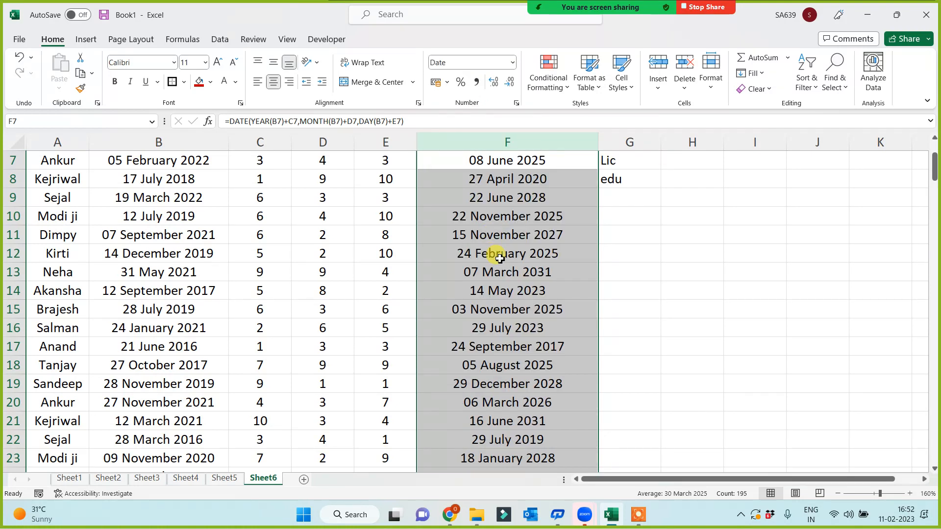
pyautogui.moveTo(599, 143); pyautogui.dragTo(607, 143)
pyautogui.click(684, 333)
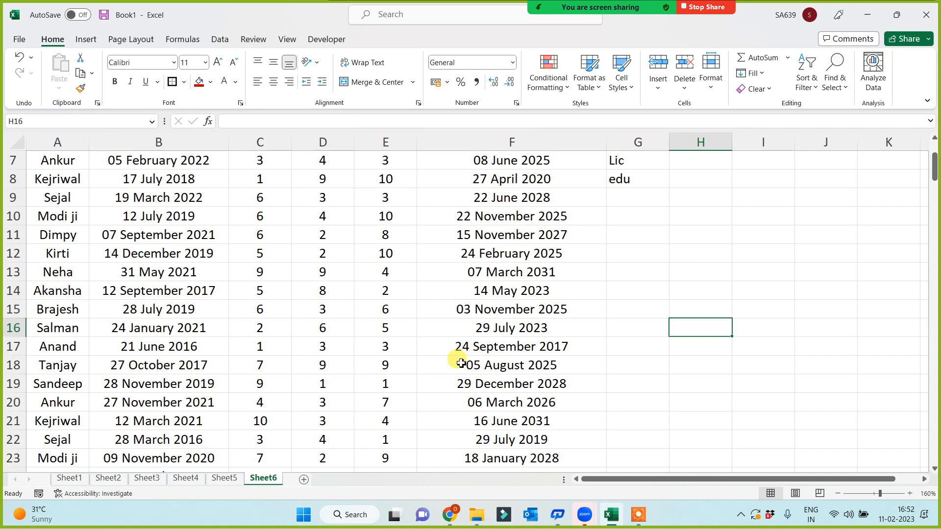
# - Review the calculated maturity dates down the list and inspect the DATE formula in F2
pyautogui.click(458, 349)
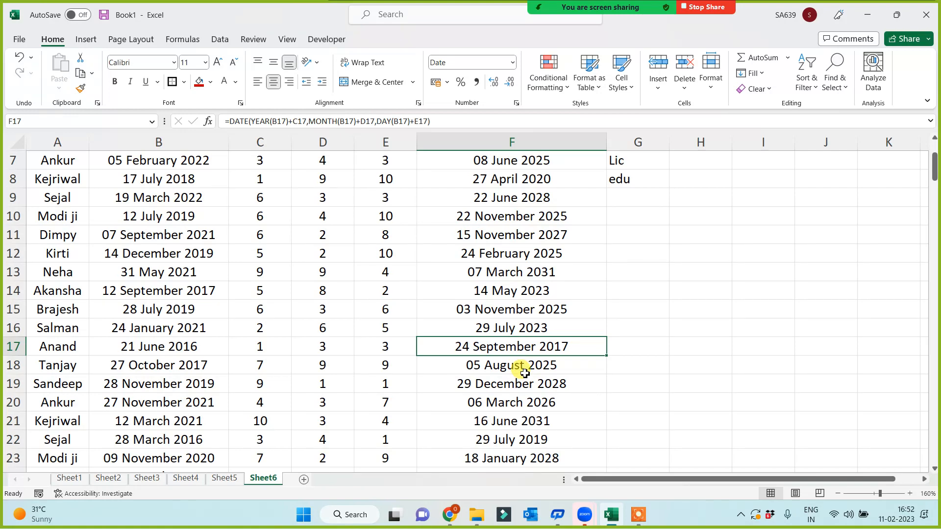
pyautogui.scroll(2, 542, 254)
pyautogui.scroll(-3, 537, 159)
pyautogui.scroll(-13, 515, 323)
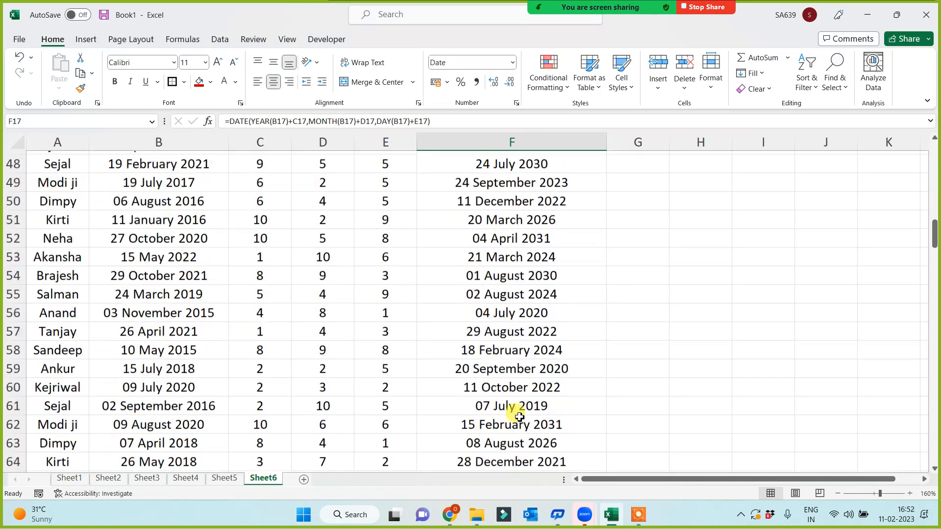
pyautogui.scroll(-3, 520, 417)
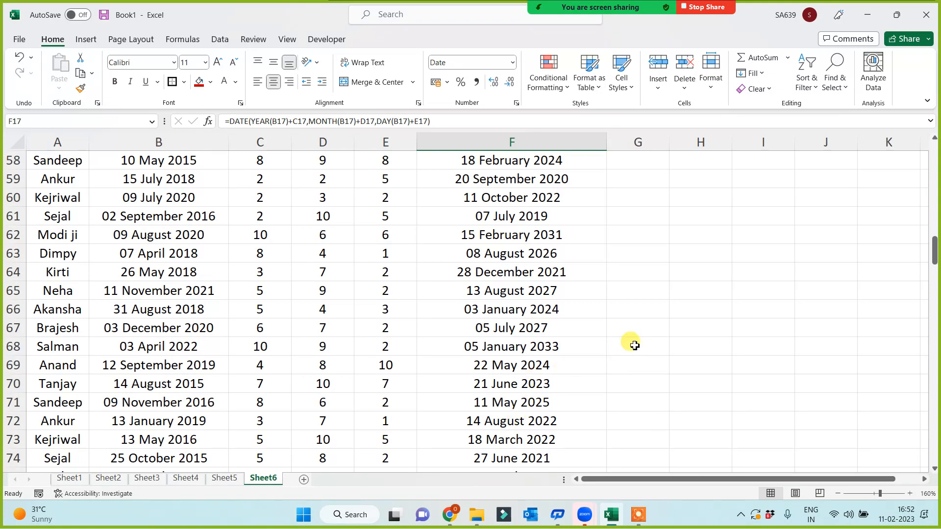
pyautogui.scroll(19, 641, 332)
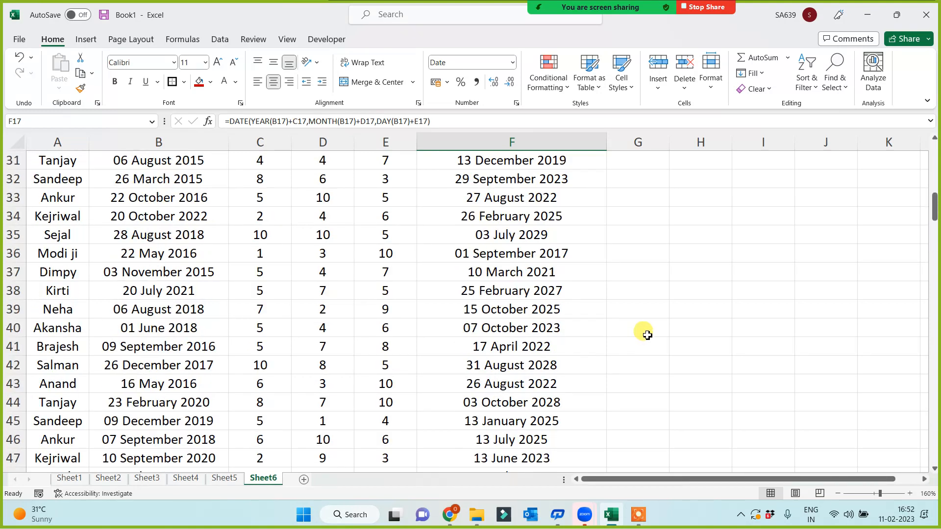
pyautogui.click(677, 341)
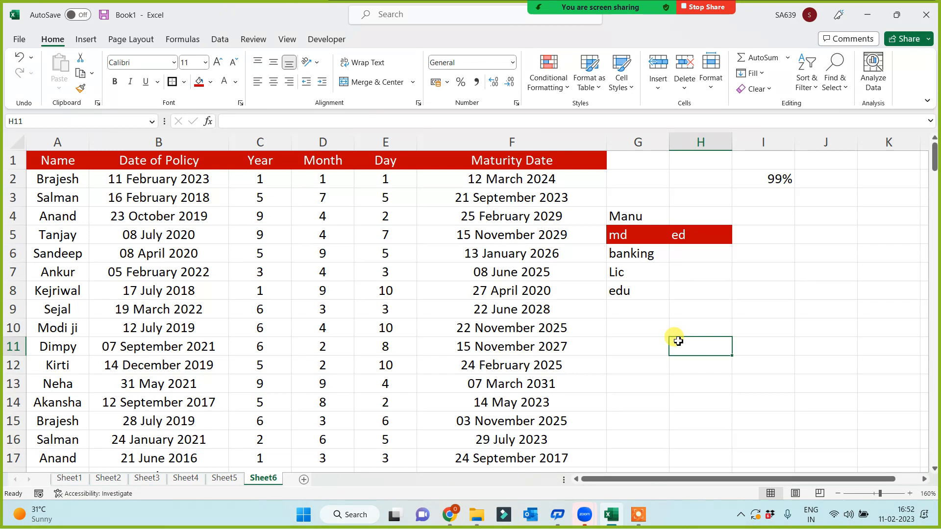
pyautogui.click(533, 192)
pyautogui.click(532, 179)
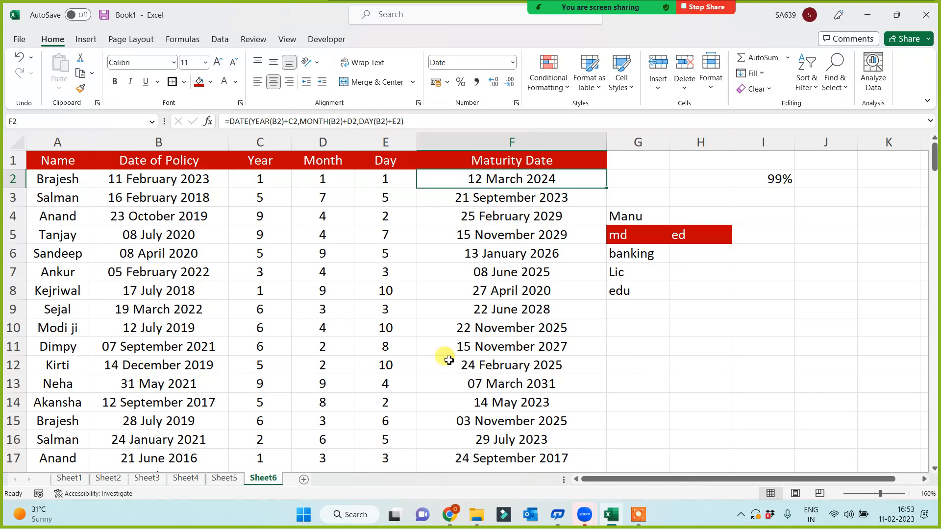
pyautogui.click(385, 339)
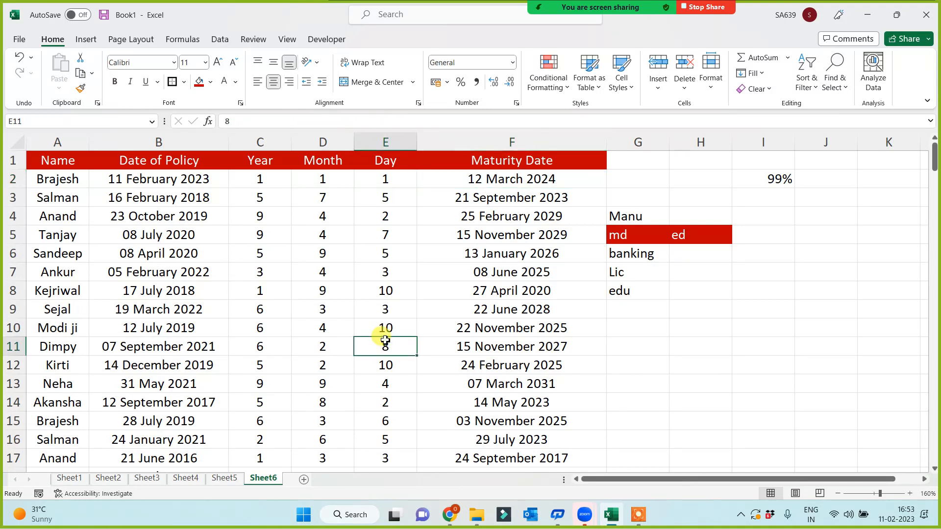
# - Copy the policy data in A1:E16 and paste it into a new sheet
pyautogui.moveTo(57, 158); pyautogui.dragTo(383, 439)
pyautogui.hotkey('ctrl', 'c')
pyautogui.click(303, 479)
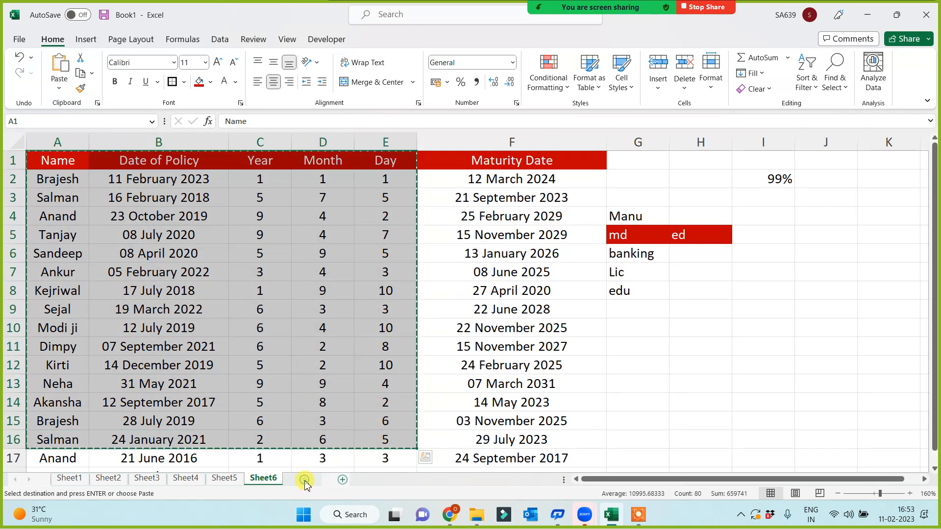
pyautogui.hotkey('ctrl', 'v')
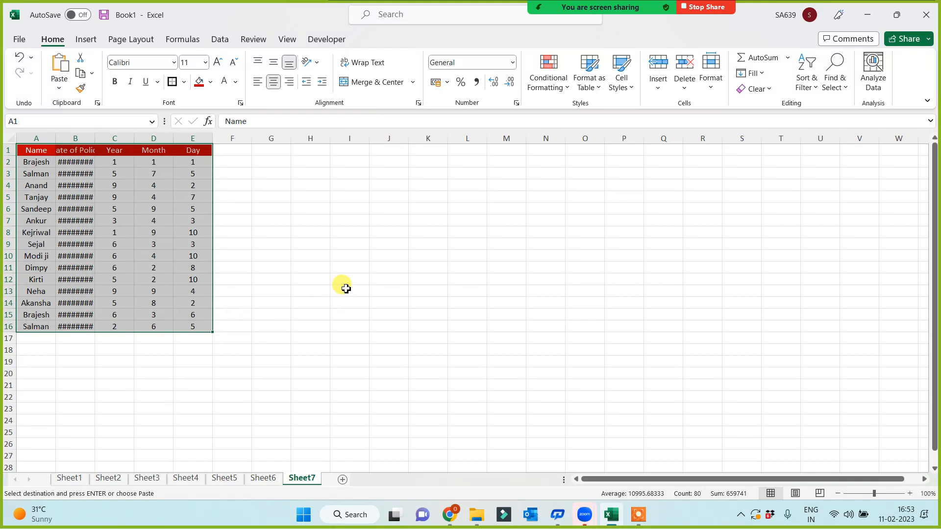
# - Auto-fit the Date of Policy column in the new sheet so the full dates fit
pyautogui.scroll(5, 342, 286)
pyautogui.scroll(-1, 190, 250)
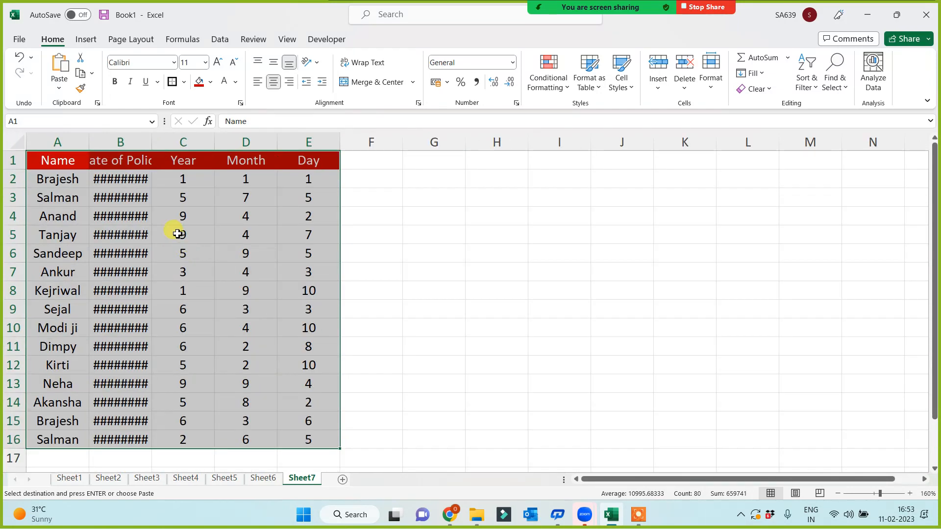
pyautogui.doubleClick(152, 141)
pyautogui.click(513, 268)
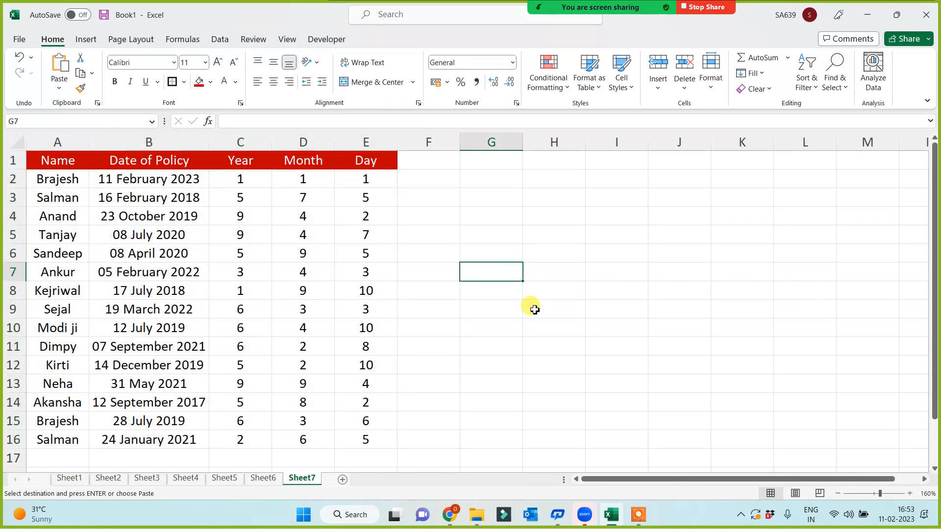
# - Open the Index Page.xlsx workbook from the desktop and follow its Tab Options link
pyautogui.click(611, 520)
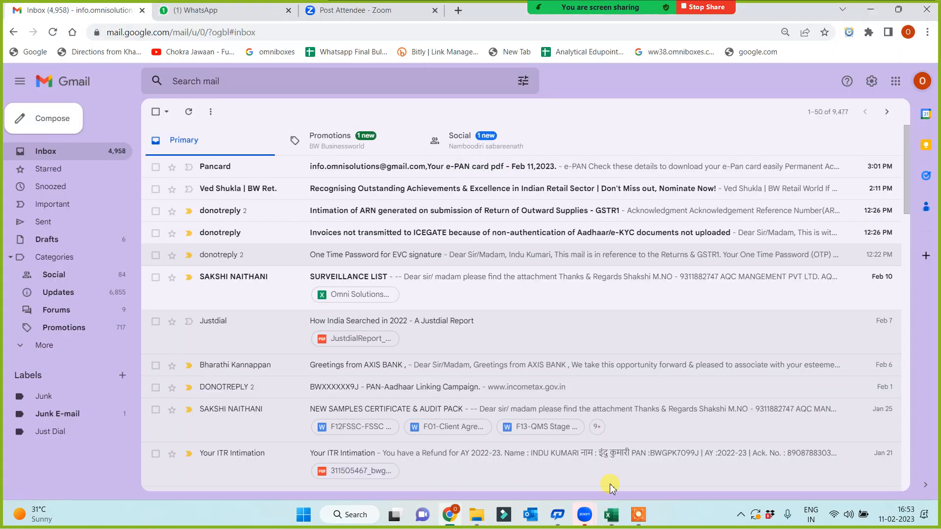
pyautogui.press('super+d')
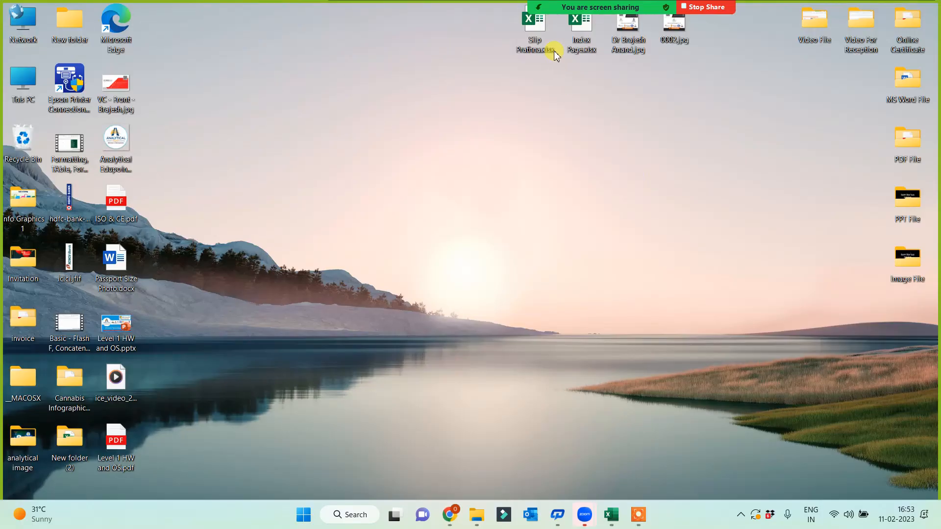
pyautogui.doubleClick(584, 29)
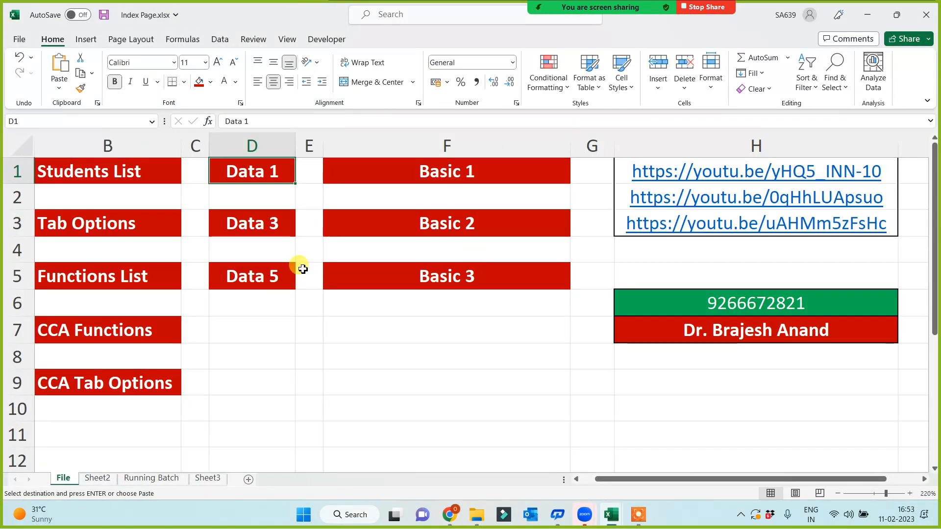
pyautogui.click(77, 224)
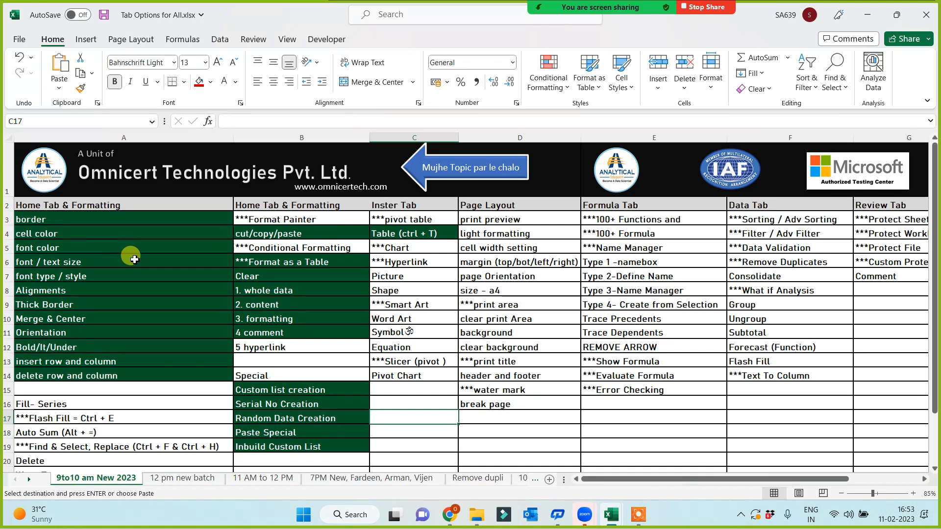
# - Copy the formatting topics from border to delete row and column (A3:A14) into Sheet7 of Book1, starting at G4
pyautogui.moveTo(47, 219); pyautogui.dragTo(51, 375)
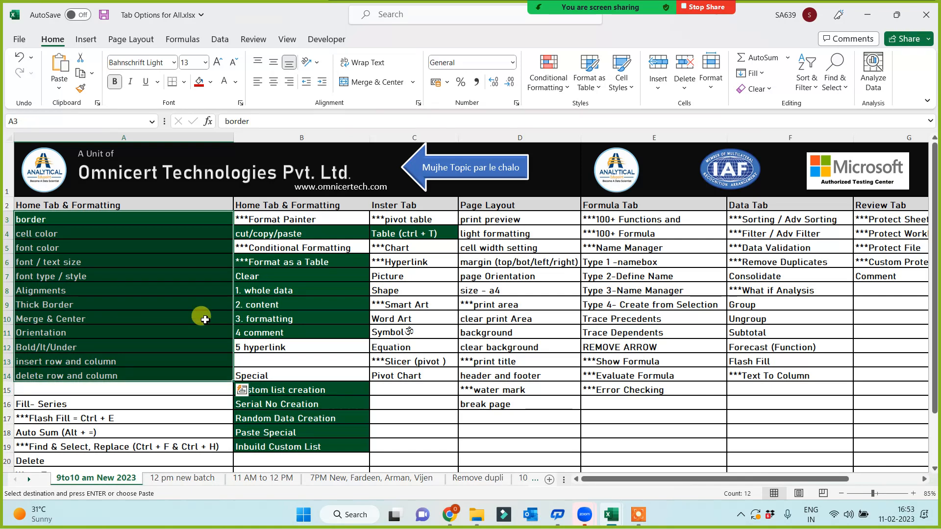
pyautogui.hotkey('ctrl', 'c')
pyautogui.hotkey('alt', 'Tab')
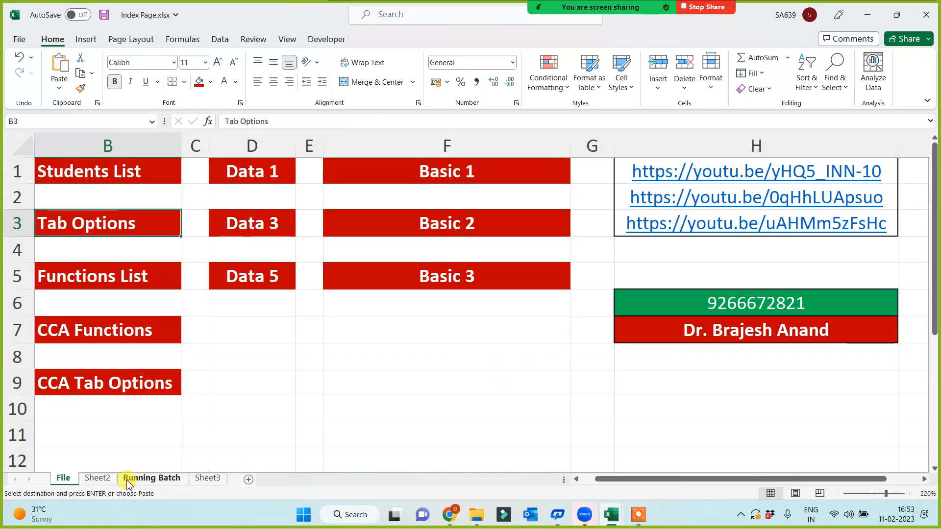
pyautogui.click(612, 517)
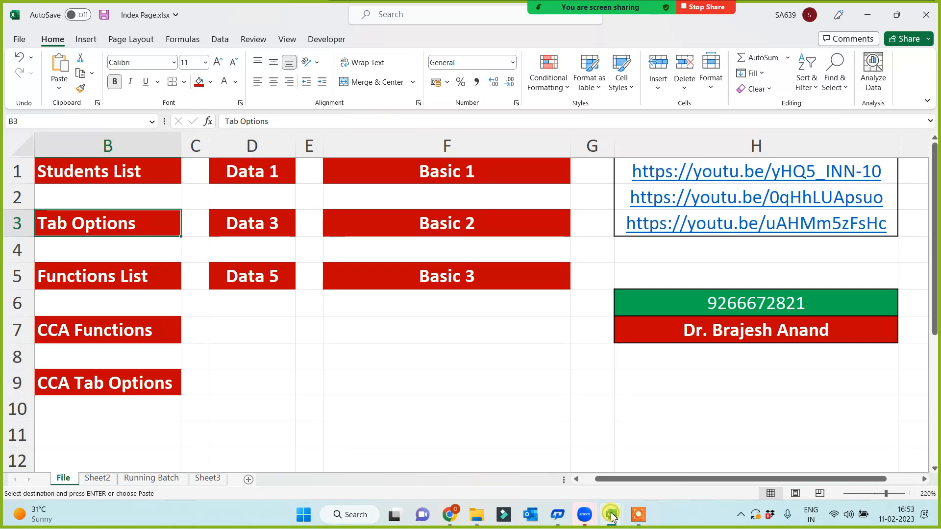
pyautogui.click(473, 472)
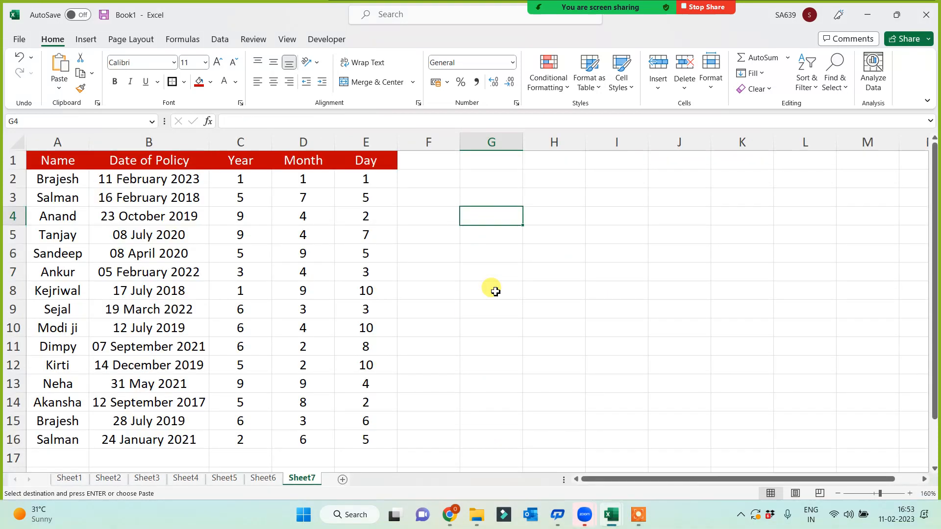
pyautogui.hotkey('ctrl', 'v')
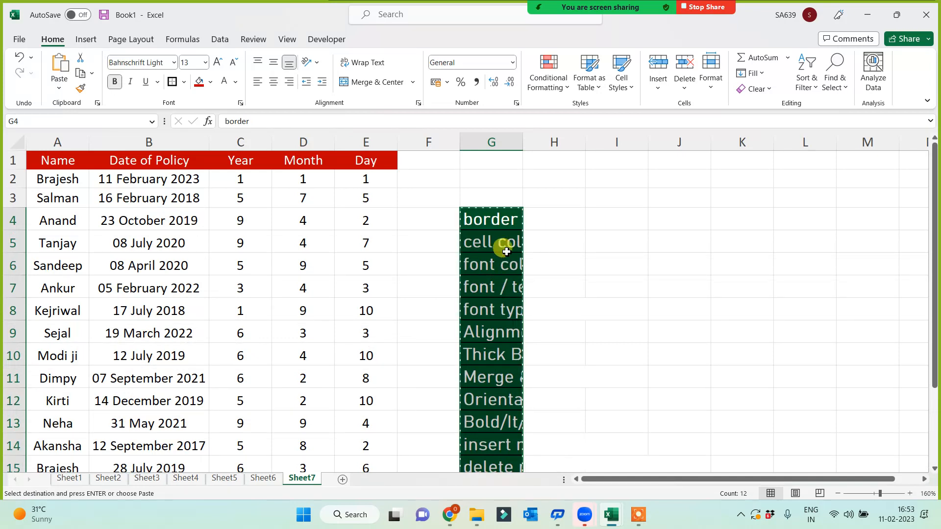
# - Move the pasted topic list so it starts in G1 and widen column G to fit its text
pyautogui.click(503, 162)
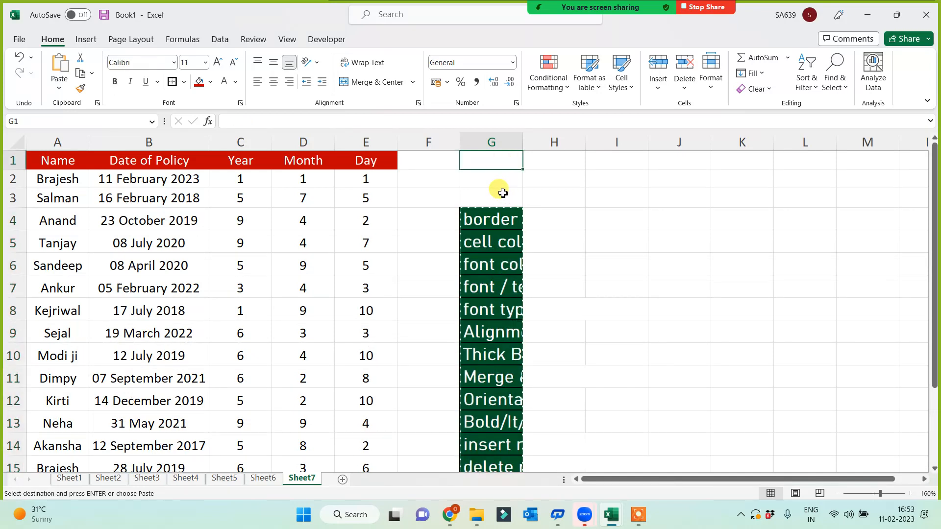
pyautogui.hotkey('ctrl', 'v')
pyautogui.moveTo(522, 142); pyautogui.dragTo(665, 135)
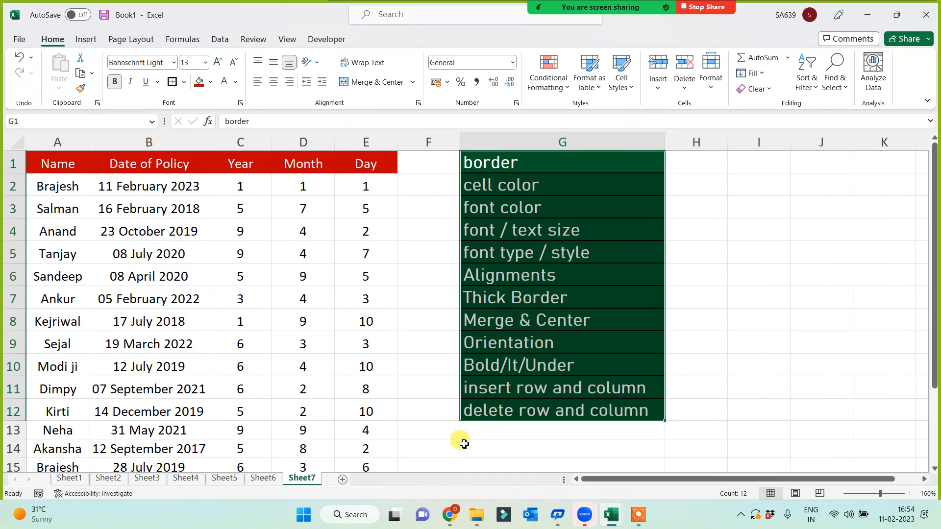
pyautogui.click(463, 443)
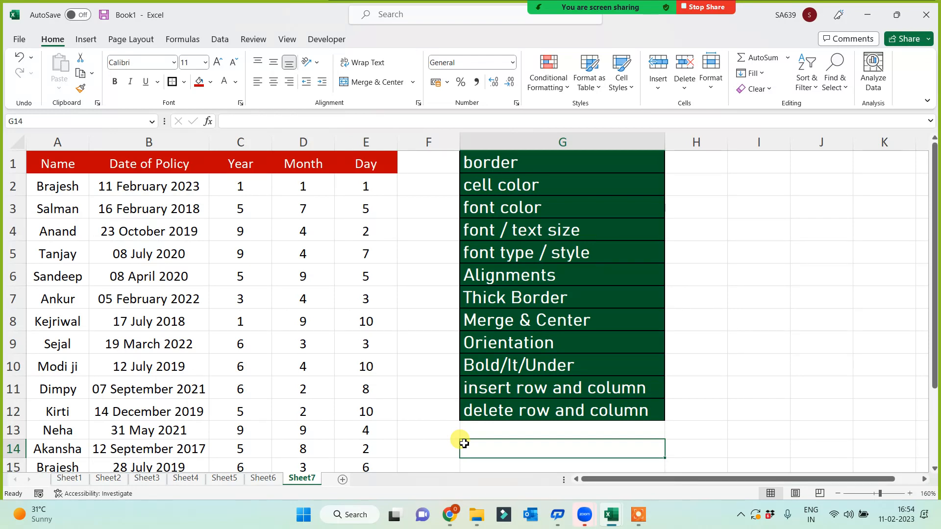
# - Widen the Date of Policy column slightly so that every date fits at the reduced zoom
pyautogui.scroll(-1, 464, 444)
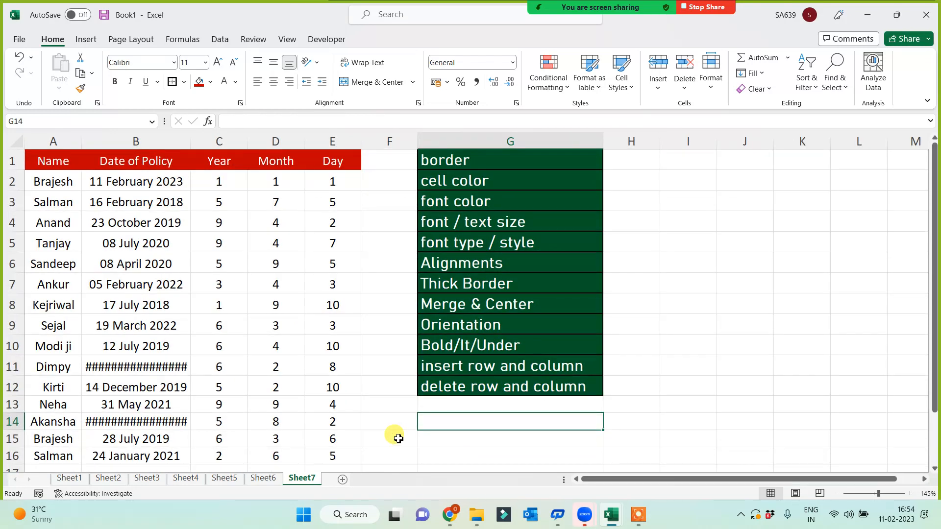
pyautogui.click(361, 417)
pyautogui.moveTo(190, 141); pyautogui.dragTo(194, 139)
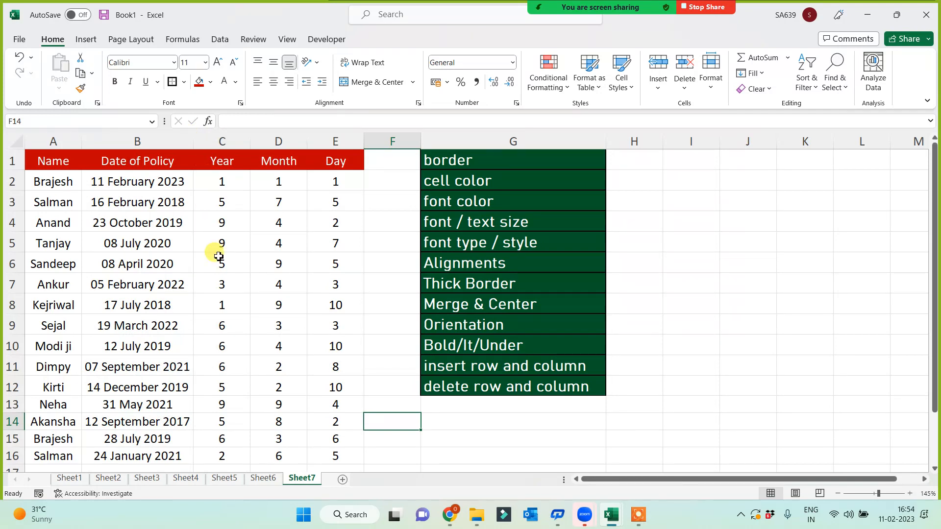
# - Clear all formatting from the policy table (A1:E16) while keeping its contents
pyautogui.moveTo(69, 160); pyautogui.dragTo(342, 457)
pyautogui.click(762, 89)
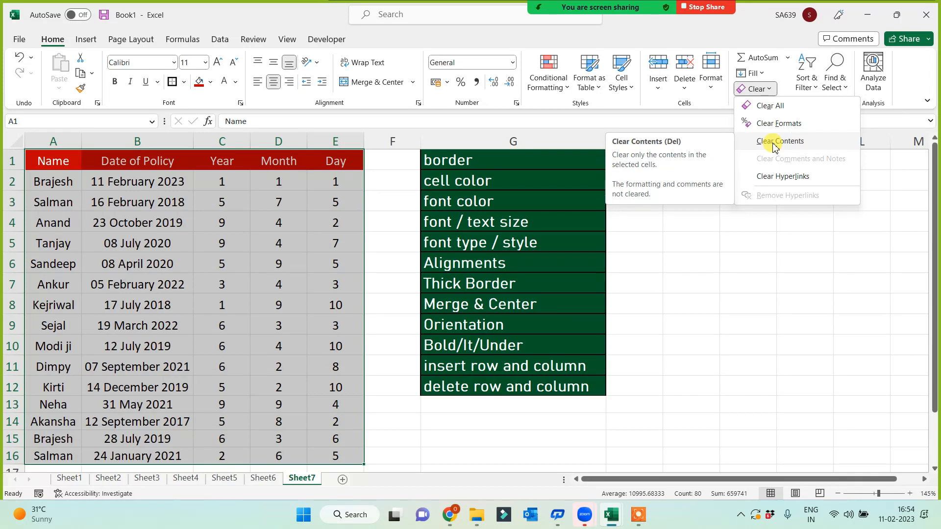
pyautogui.click(777, 123)
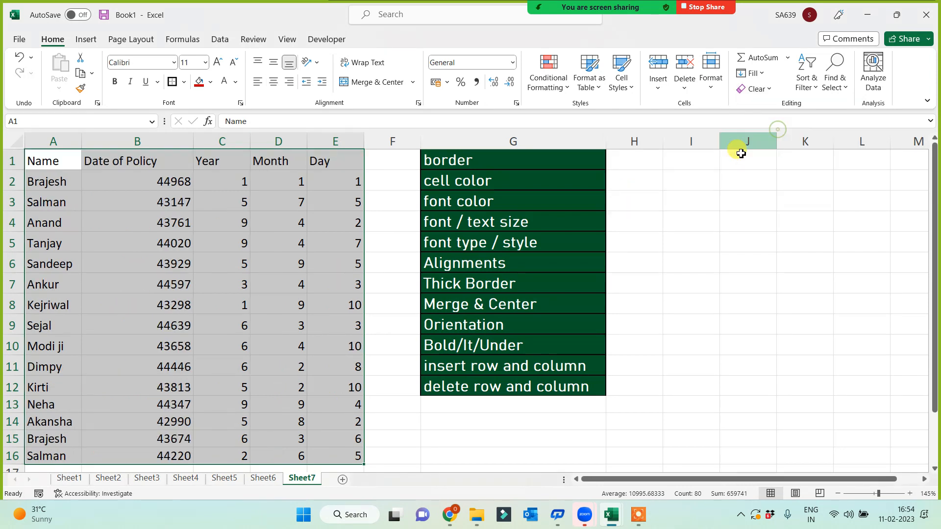
pyautogui.click(235, 285)
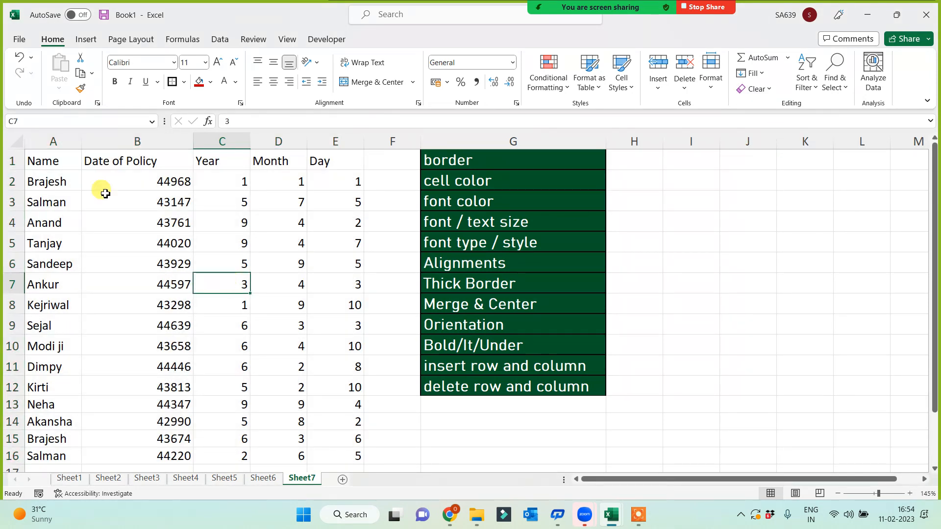
# - Format the policy dates in B2:B16 as Long Date and autofit column B to their width
pyautogui.click(132, 151)
pyautogui.moveTo(142, 180); pyautogui.dragTo(139, 328)
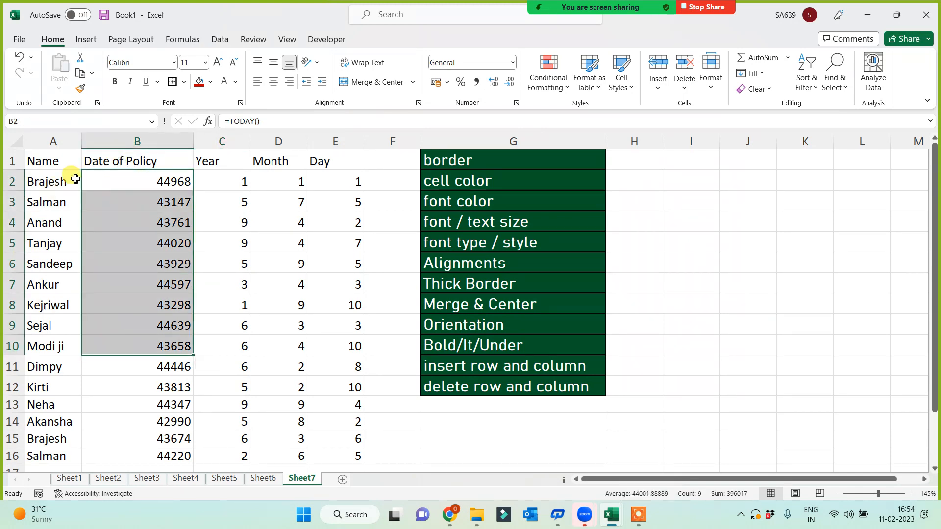
pyautogui.click(112, 181)
pyautogui.hotkey('ctrl', 'shift', 'Down')
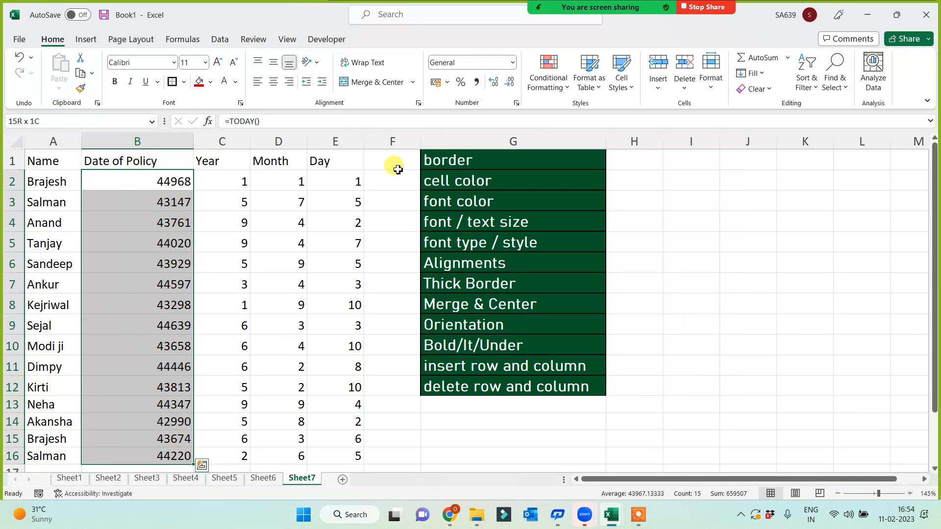
pyautogui.click(512, 62)
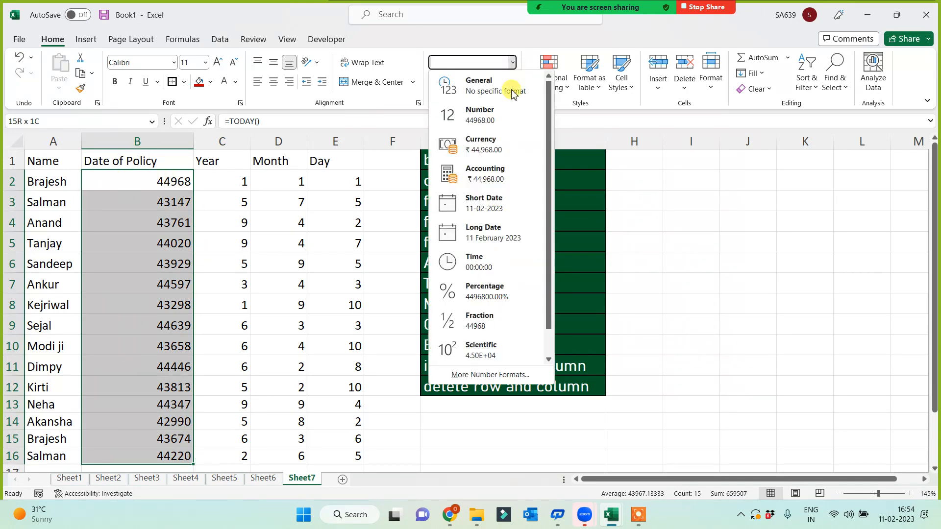
pyautogui.click(486, 233)
pyautogui.doubleClick(196, 137)
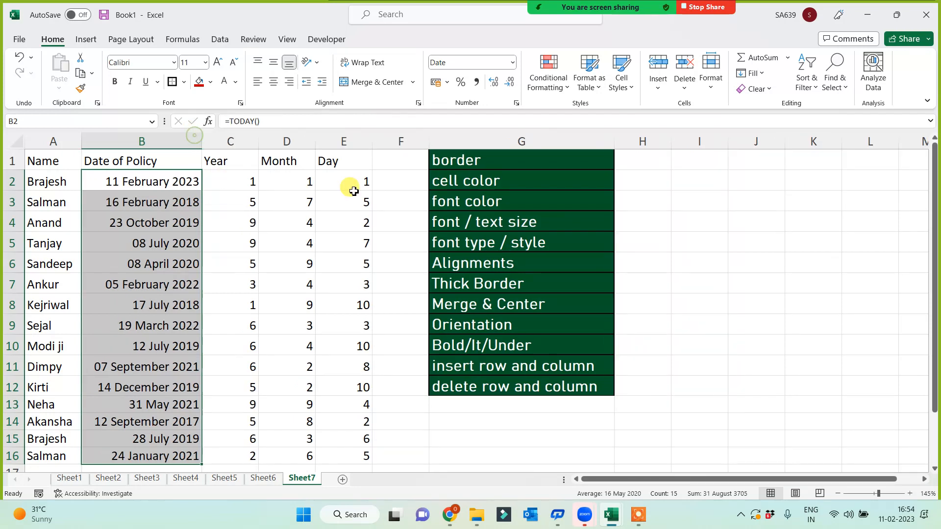
# - Fill the border topic cell (G1) with red and apply All Borders to the policy table (A1:E16)
pyautogui.click(515, 160)
pyautogui.click(200, 90)
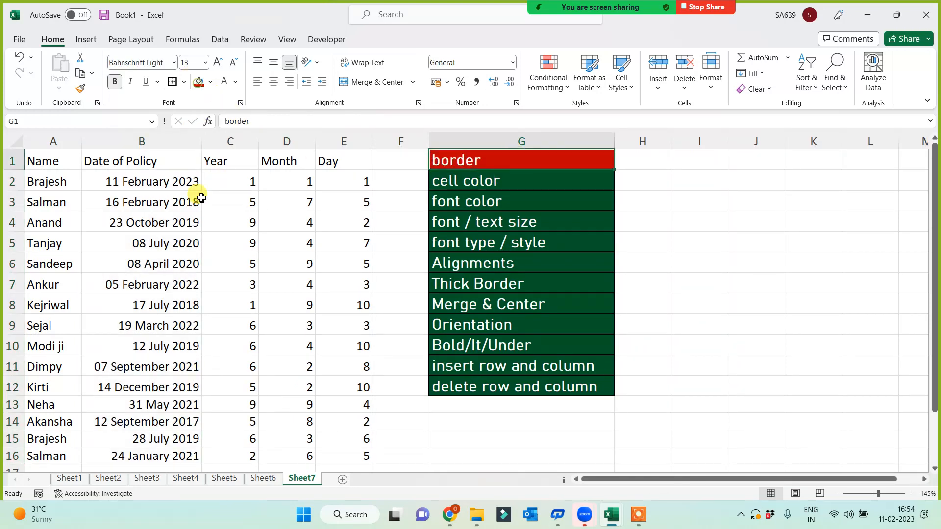
pyautogui.click(85, 185)
pyautogui.click(55, 167)
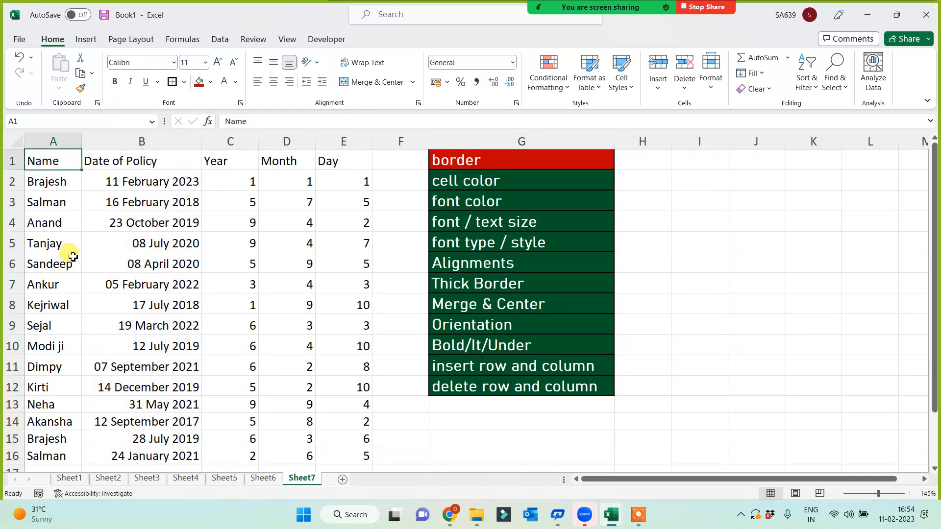
pyautogui.hotkey('ctrl', 'a')
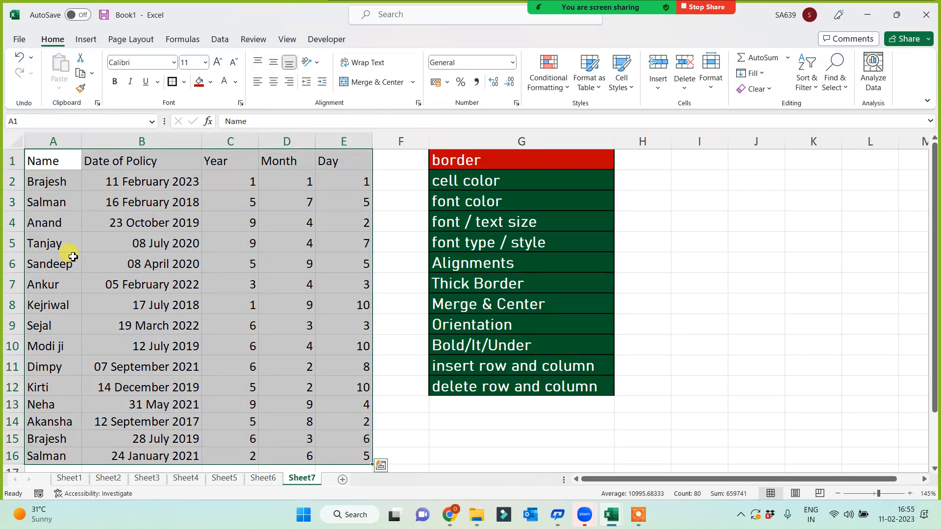
pyautogui.click(184, 83)
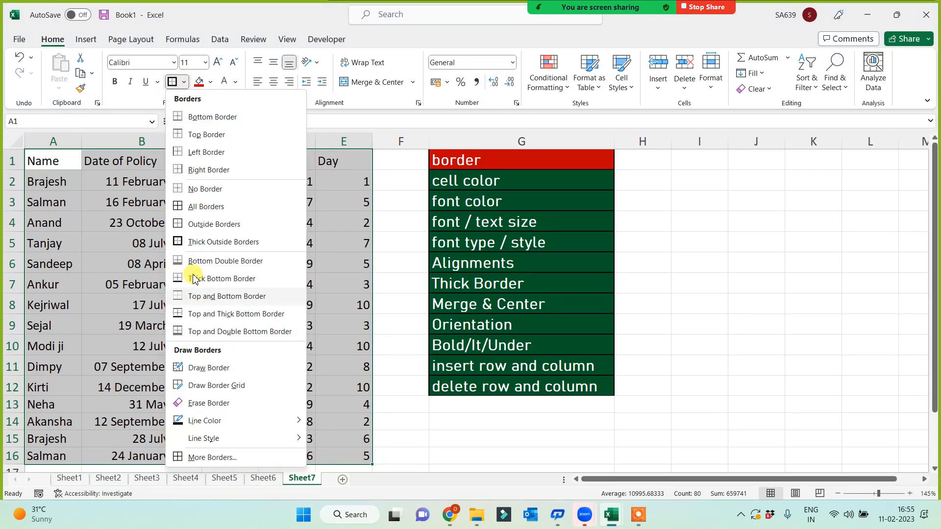
pyautogui.click(181, 206)
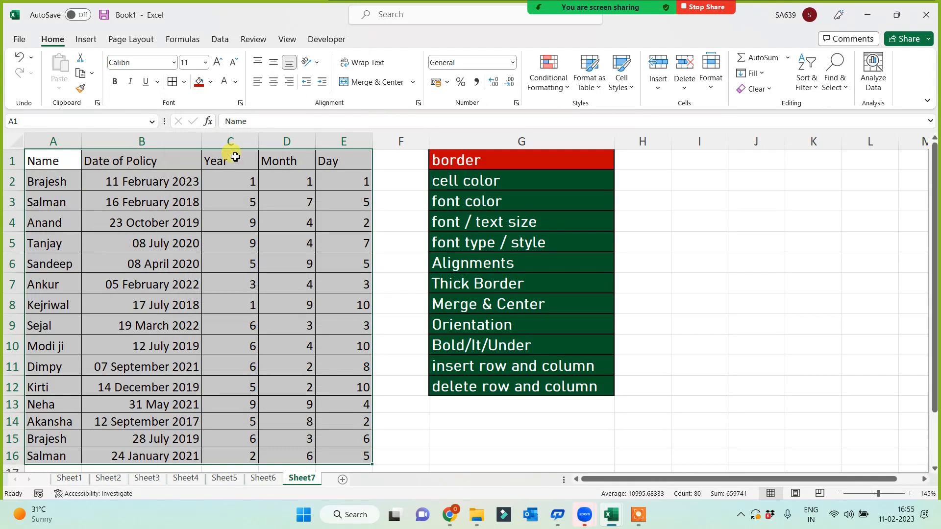
pyautogui.click(290, 347)
# - Add Thick Outside Borders around the whole policy table (A1:E16)
pyautogui.click(133, 262)
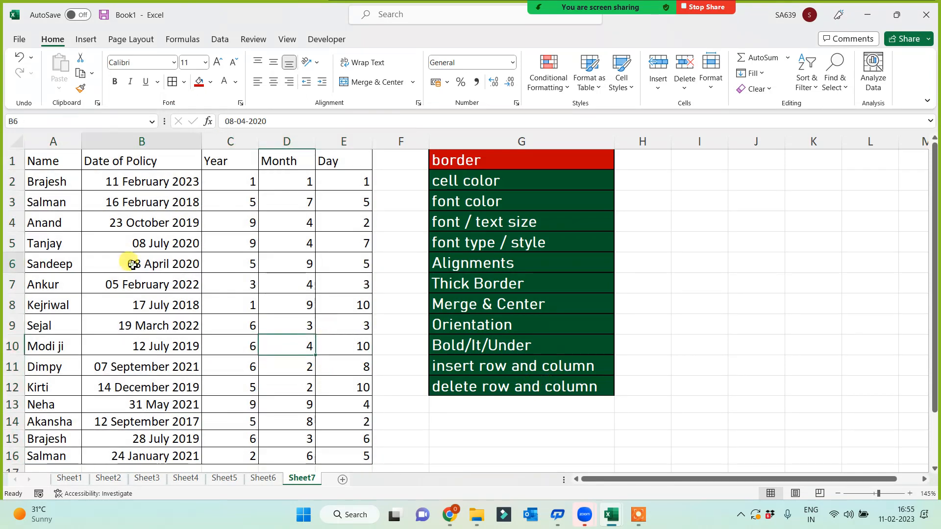
pyautogui.hotkey('ctrl', 'a')
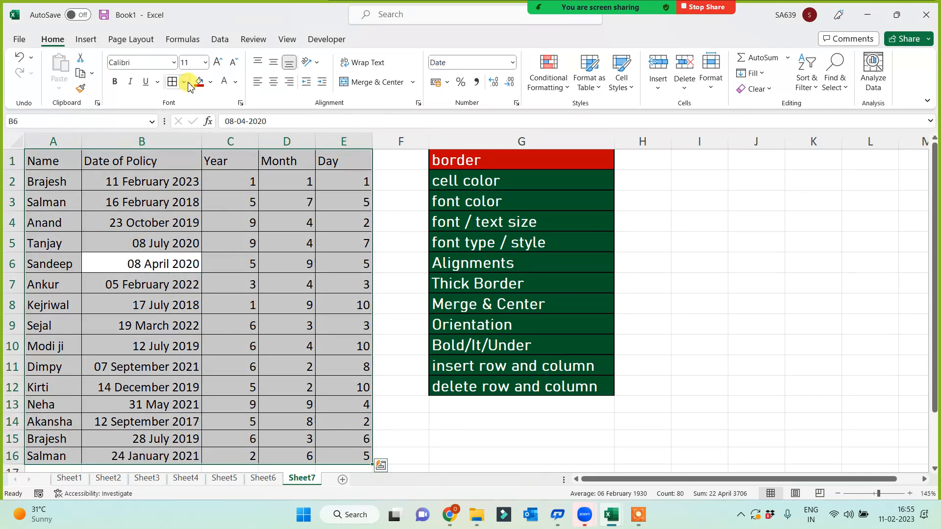
pyautogui.click(186, 83)
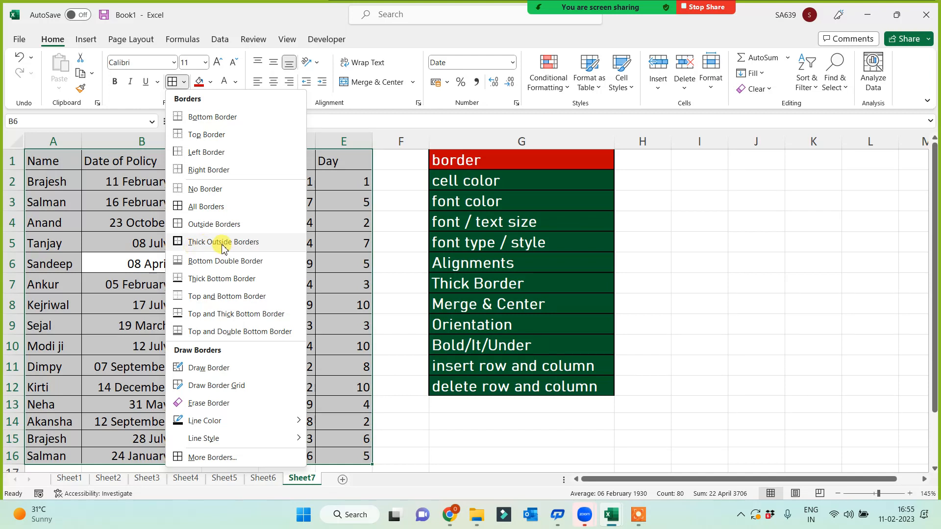
pyautogui.click(223, 241)
pyautogui.click(275, 290)
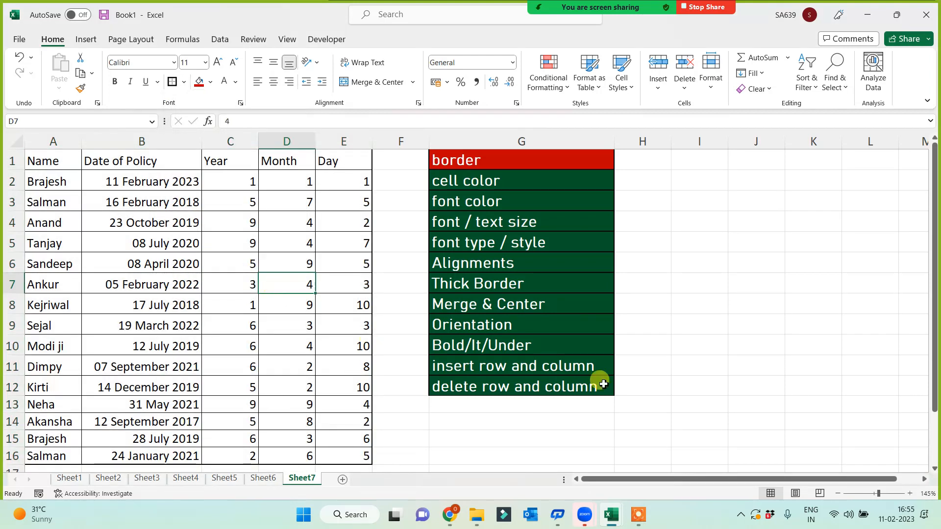
pyautogui.click(710, 362)
# - Fill the Thick Border (G7) and Bold/It/Under (G10) topic cells with red
pyautogui.click(461, 284)
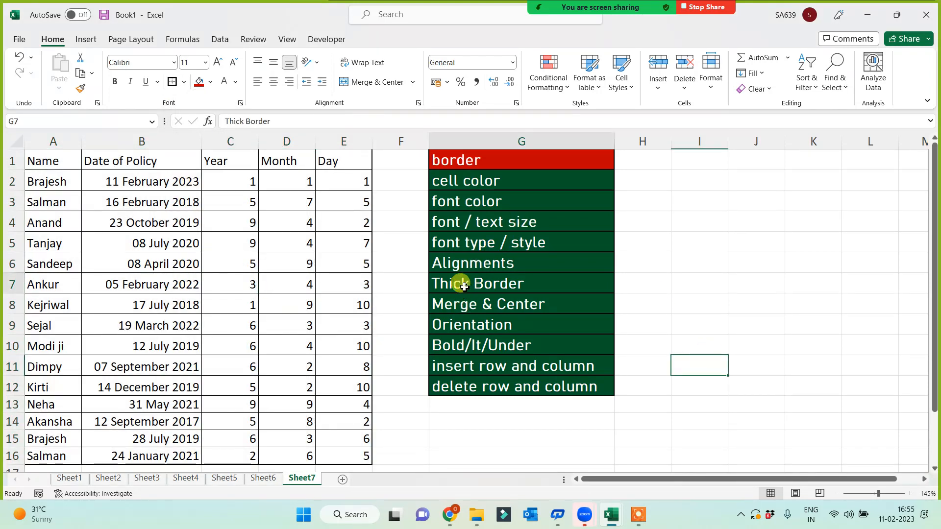
pyautogui.click(197, 82)
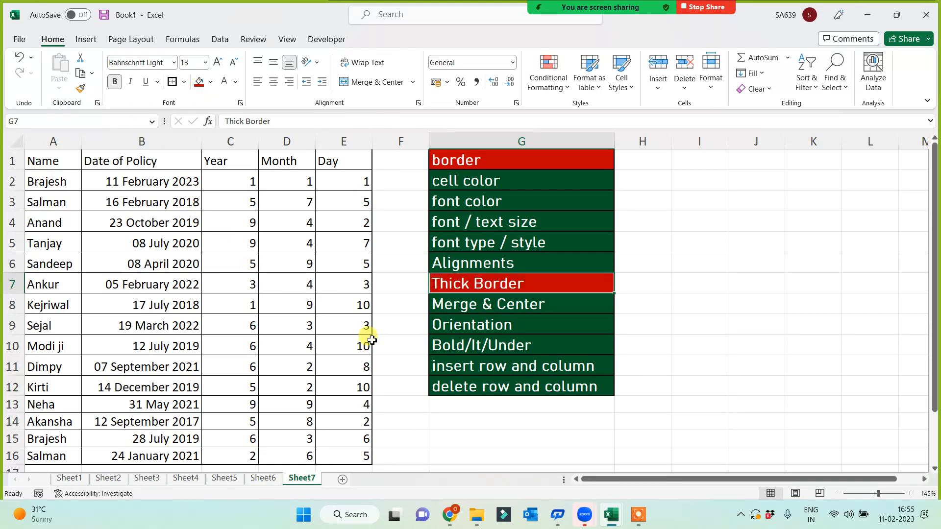
pyautogui.click(464, 345)
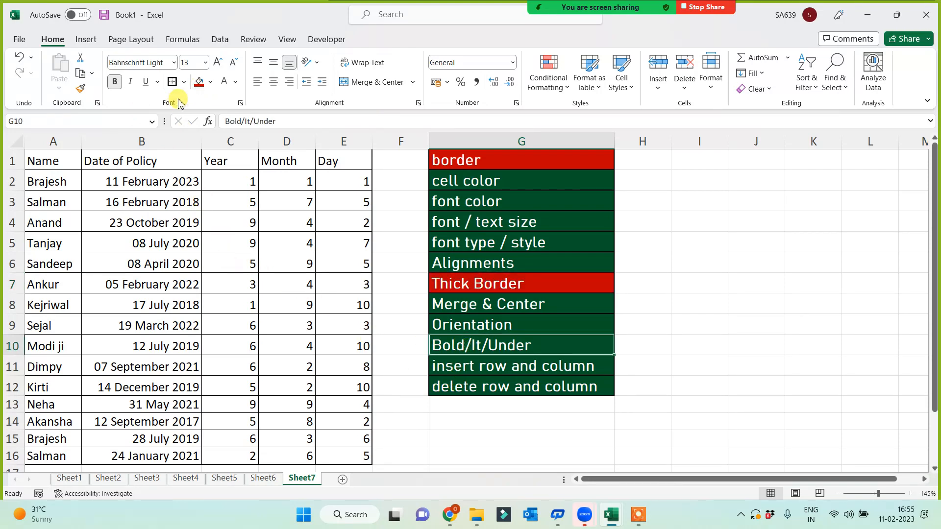
pyautogui.click(197, 81)
pyautogui.click(163, 321)
# - Make the header row (A1:E1) and the entries in the Name column (A2:A16) bold
pyautogui.moveTo(54, 155); pyautogui.dragTo(323, 156)
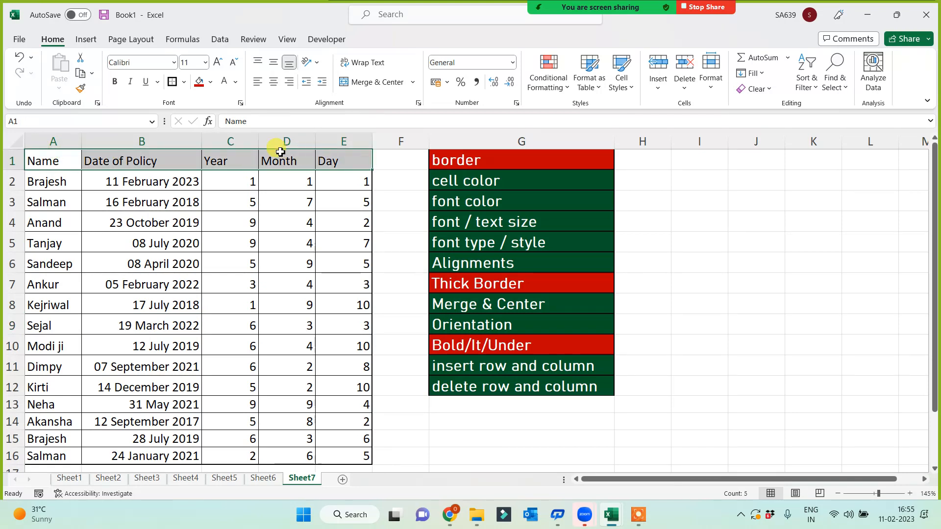
pyautogui.click(115, 82)
pyautogui.moveTo(53, 182); pyautogui.dragTo(53, 457)
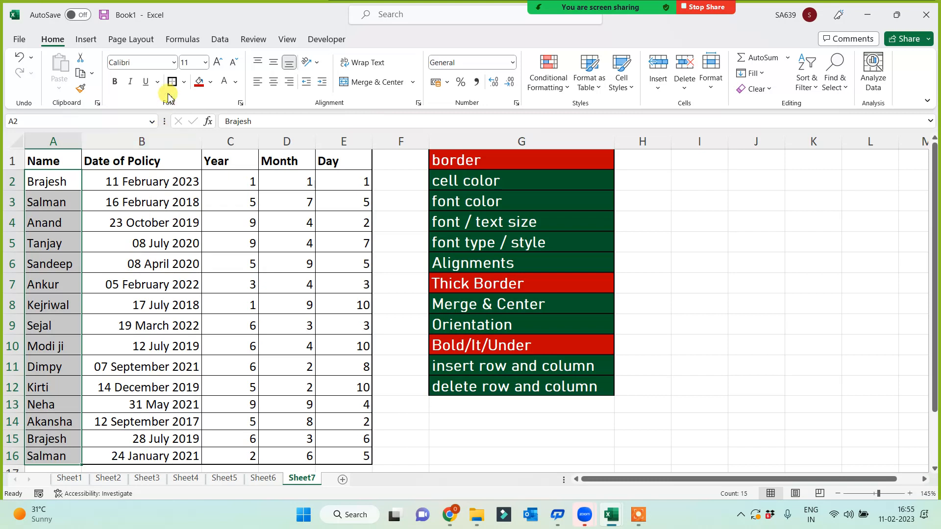
pyautogui.click(115, 83)
# - Italicize the year, month and day values (C2:E16) and underline the policy dates (B2:B16)
pyautogui.moveTo(237, 194); pyautogui.dragTo(343, 453)
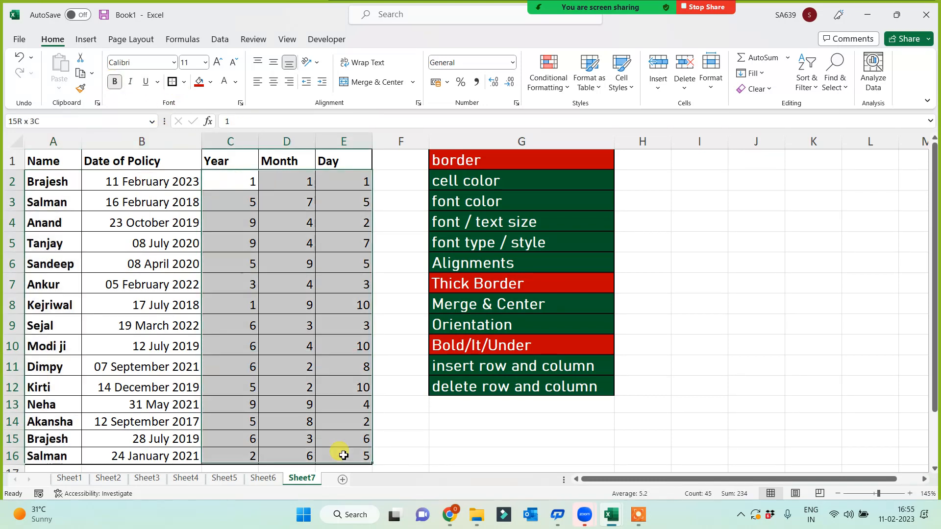
pyautogui.click(131, 83)
pyautogui.moveTo(134, 179); pyautogui.dragTo(143, 456)
pyautogui.click(148, 88)
pyautogui.click(328, 262)
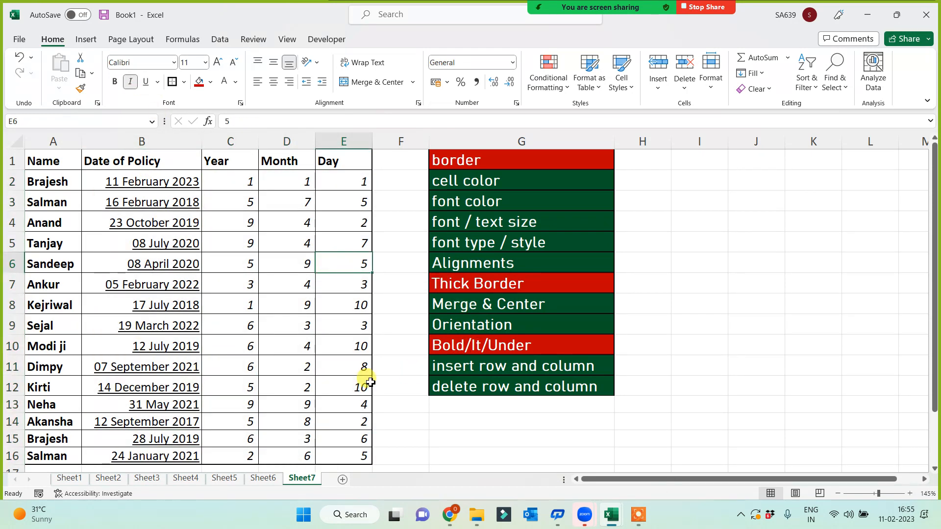
# - Fill the Alignments topic cell (G6) with red and center the contents of columns A to E horizontally
pyautogui.click(449, 260)
pyautogui.click(205, 86)
pyautogui.moveTo(55, 141); pyautogui.dragTo(346, 161)
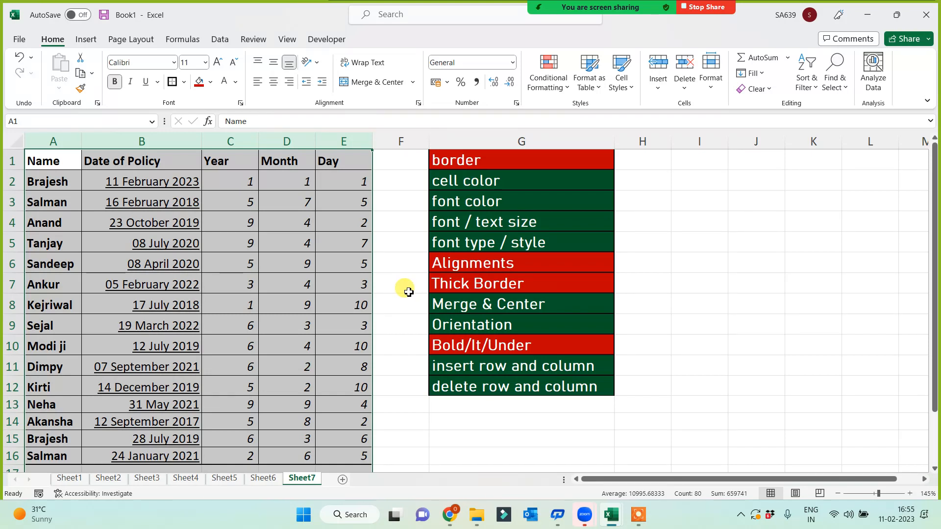
pyautogui.click(262, 85)
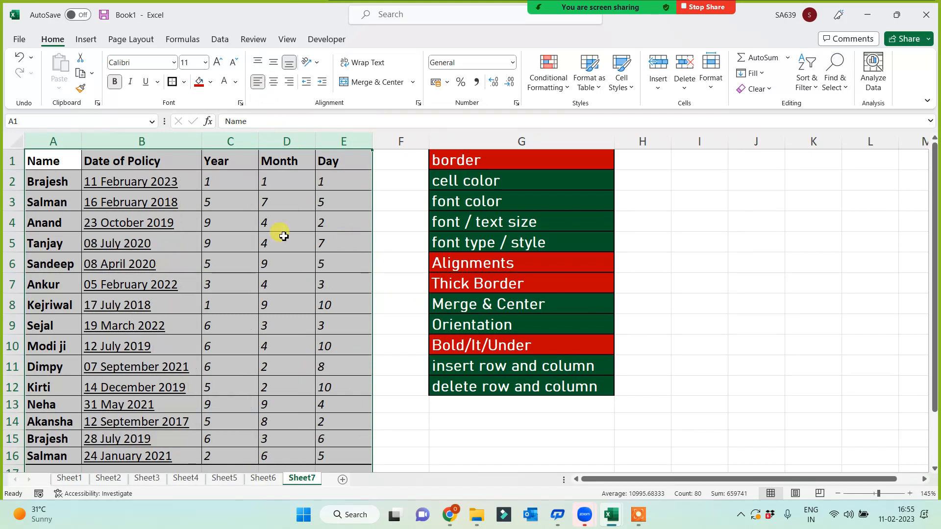
pyautogui.click(274, 83)
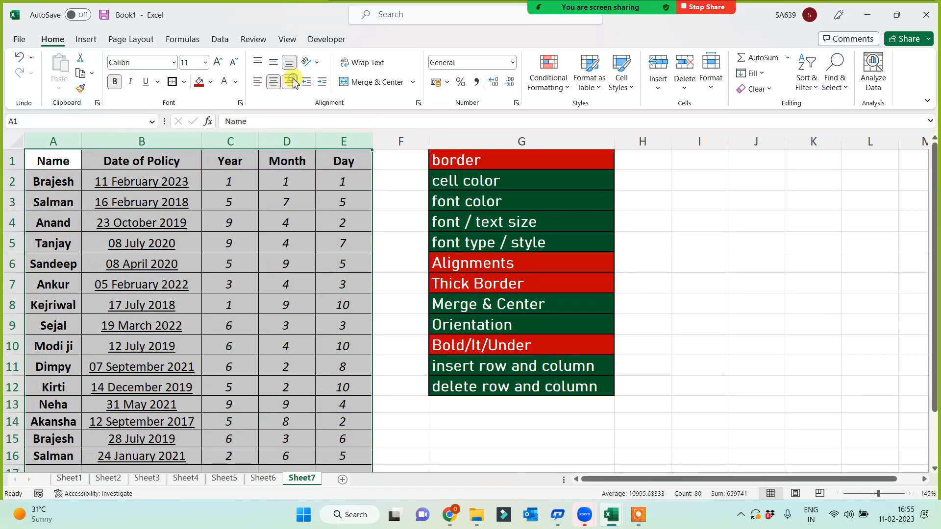
pyautogui.click(291, 82)
pyautogui.click(273, 83)
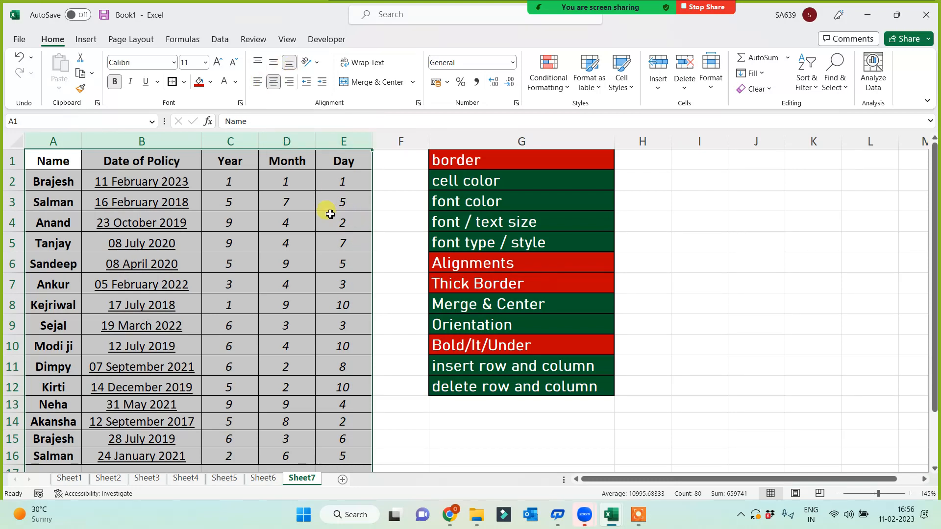
# - Try middle, top and bottom vertical alignment on A2:E2 with row 2 made temporarily taller
pyautogui.click(14, 139)
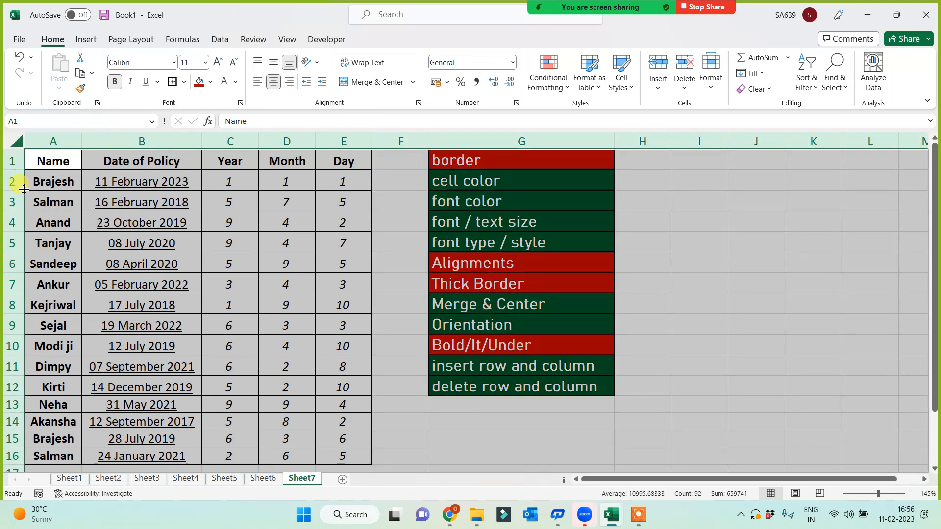
pyautogui.click(374, 216)
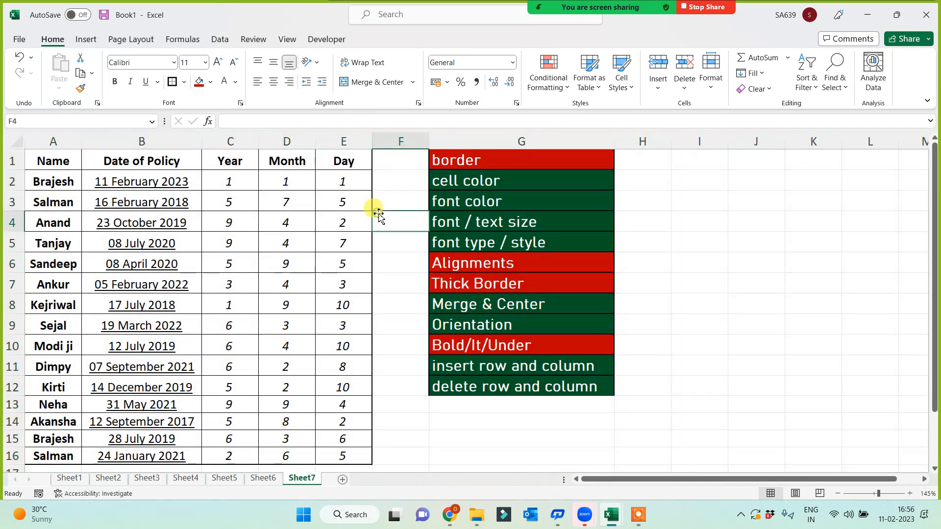
pyautogui.moveTo(11, 191); pyautogui.dragTo(11, 208)
pyautogui.moveTo(80, 202); pyautogui.dragTo(343, 201)
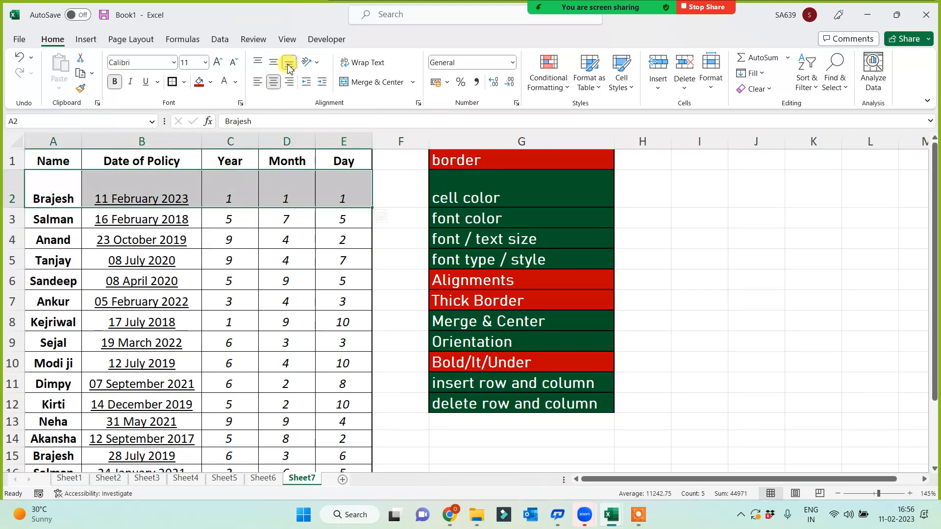
pyautogui.click(273, 64)
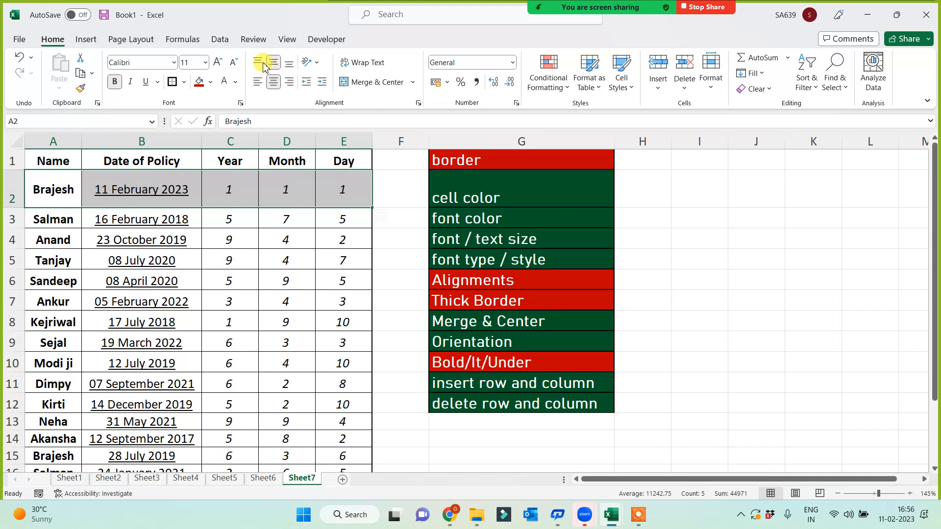
pyautogui.click(259, 62)
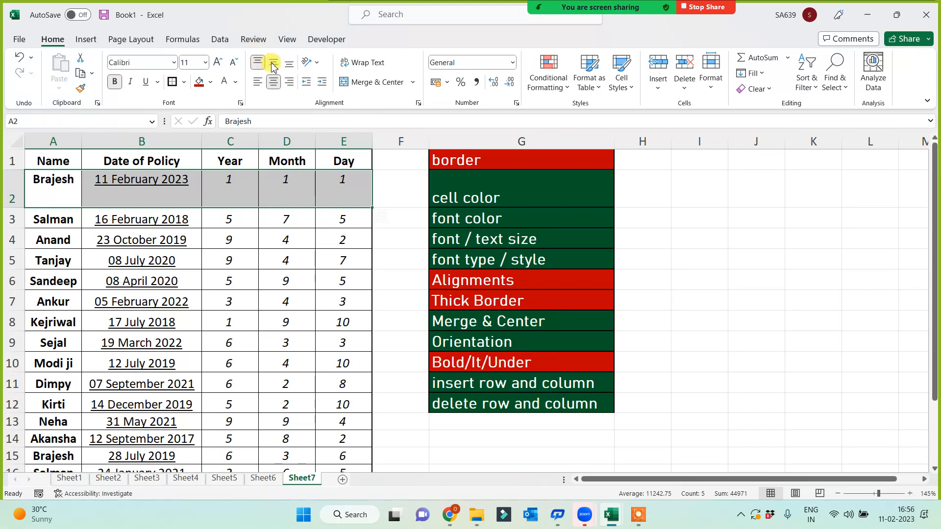
pyautogui.click(273, 65)
pyautogui.click(288, 65)
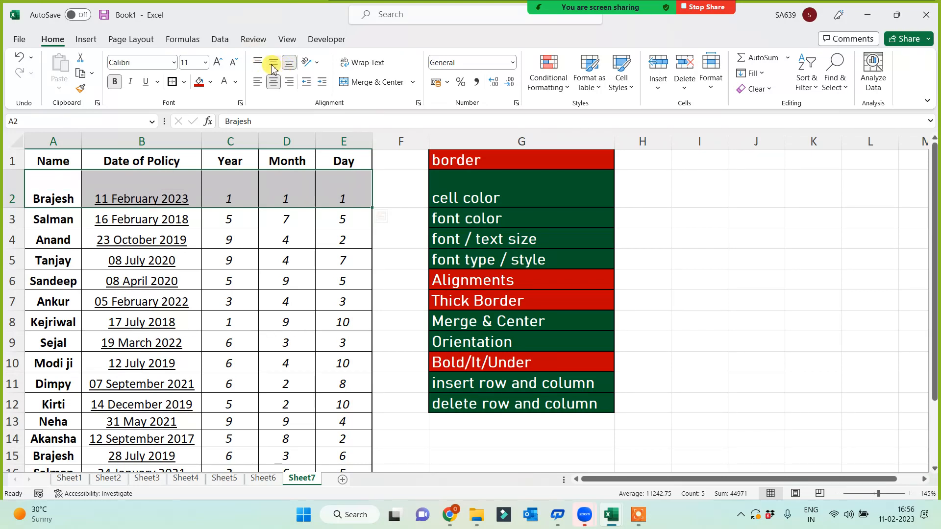
pyautogui.click(397, 217)
pyautogui.moveTo(11, 206); pyautogui.dragTo(11, 189)
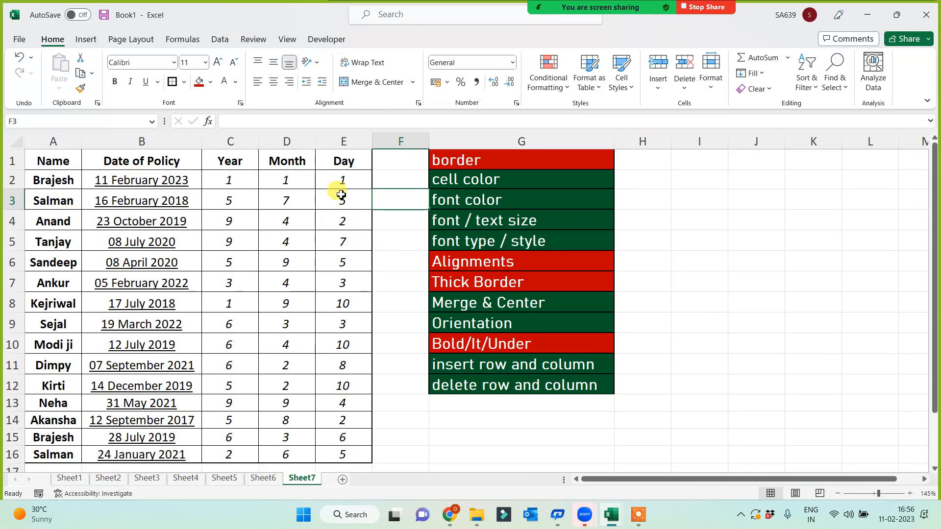
# - Try left, center and right horizontal alignment on columns A to E, ending with them centered
pyautogui.moveTo(342, 141); pyautogui.dragTo(35, 143)
pyautogui.click(258, 83)
pyautogui.click(272, 86)
pyautogui.click(290, 85)
pyautogui.click(276, 85)
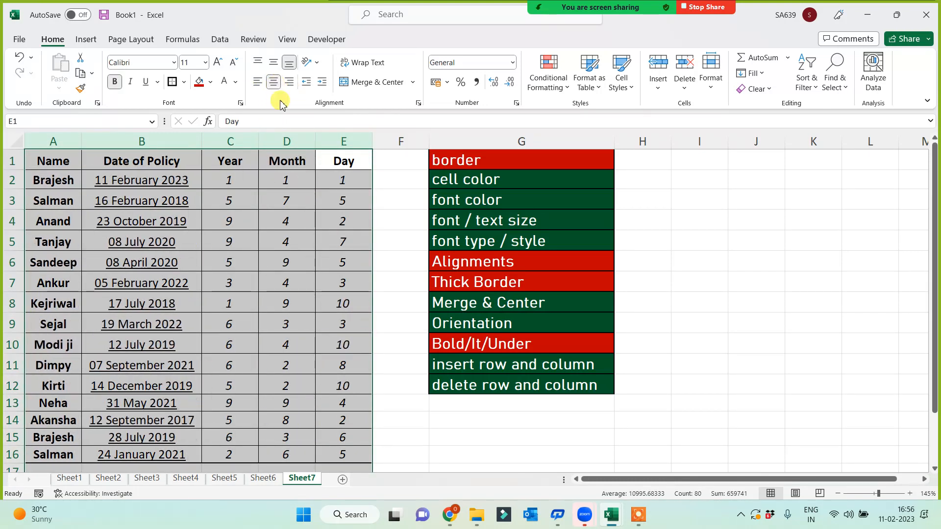
# - Fill the cell color topic cell (G2) with red
pyautogui.click(385, 264)
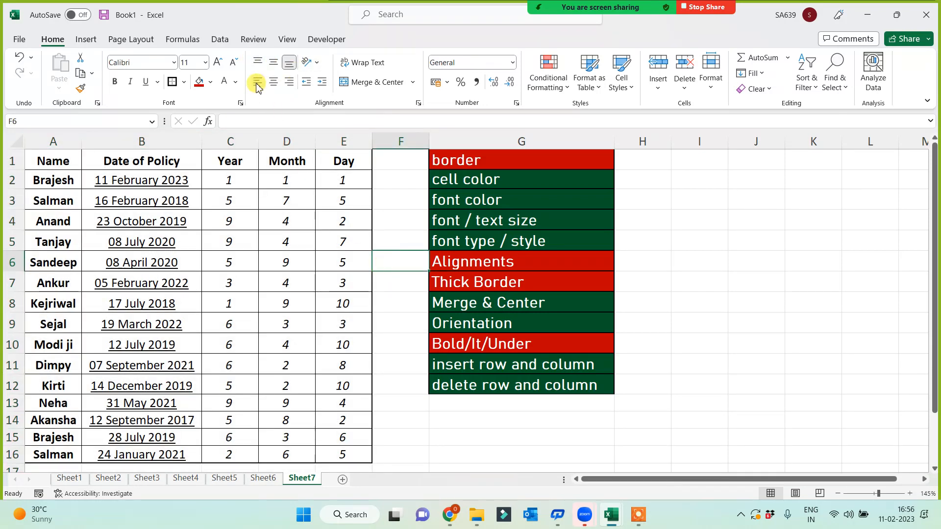
pyautogui.click(397, 302)
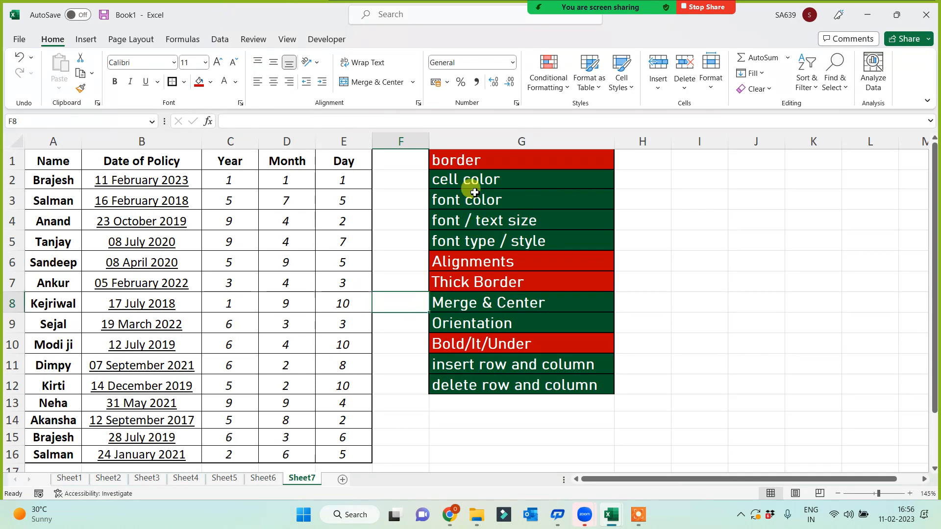
pyautogui.click(470, 181)
pyautogui.click(198, 84)
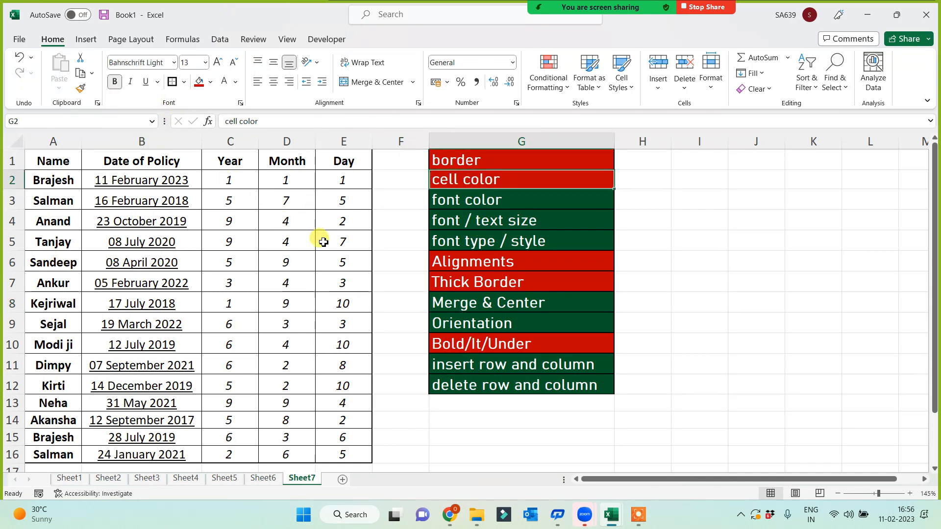
# - Fill the policy table's header cells (A1:E1) with the standard purple color
pyautogui.moveTo(341, 160); pyautogui.dragTo(143, 161)
pyautogui.moveTo(16, 142); pyautogui.dragTo(22, 157)
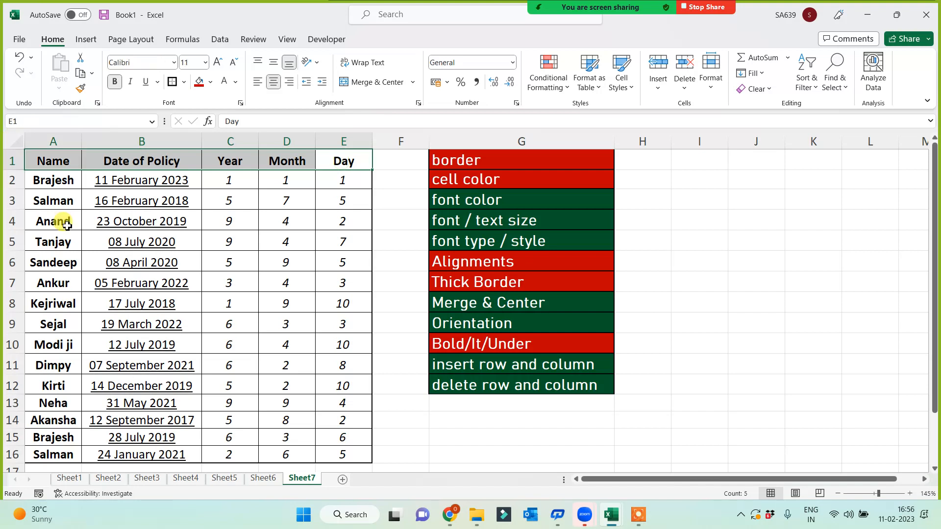
pyautogui.click(209, 84)
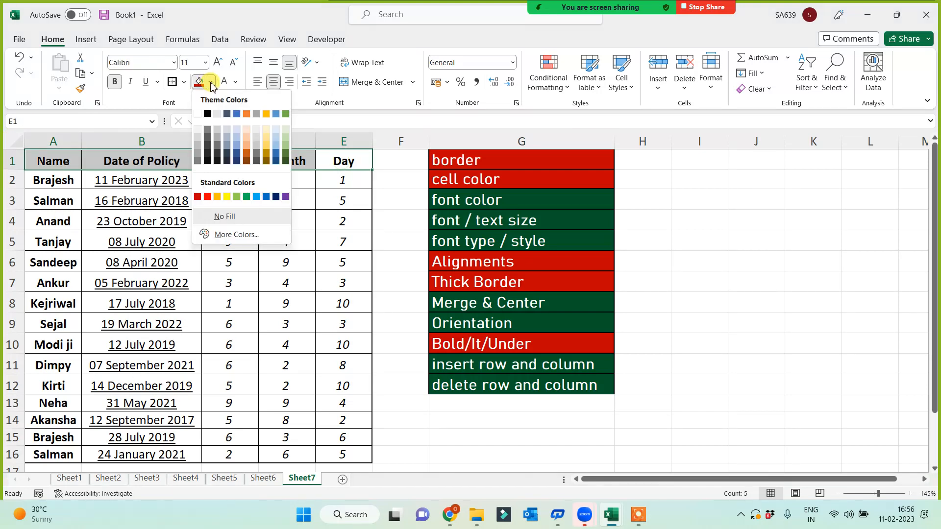
pyautogui.click(285, 196)
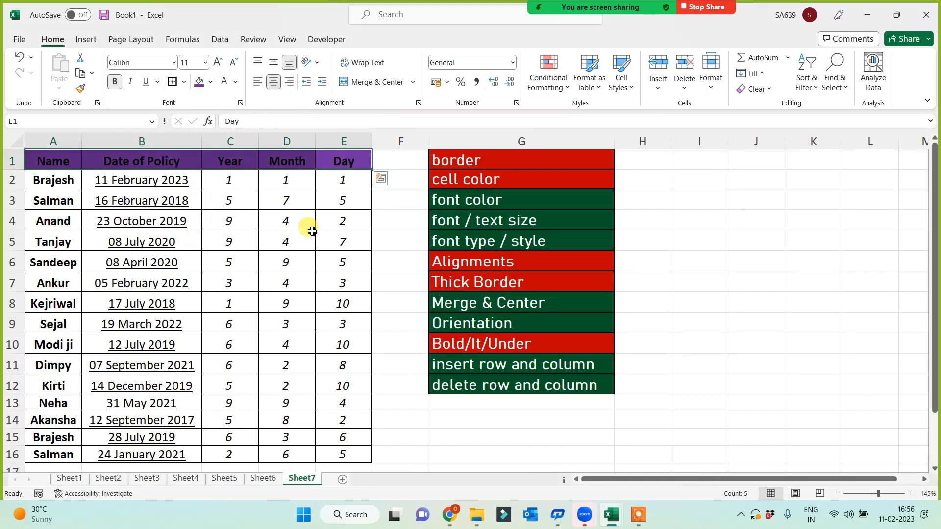
pyautogui.click(387, 250)
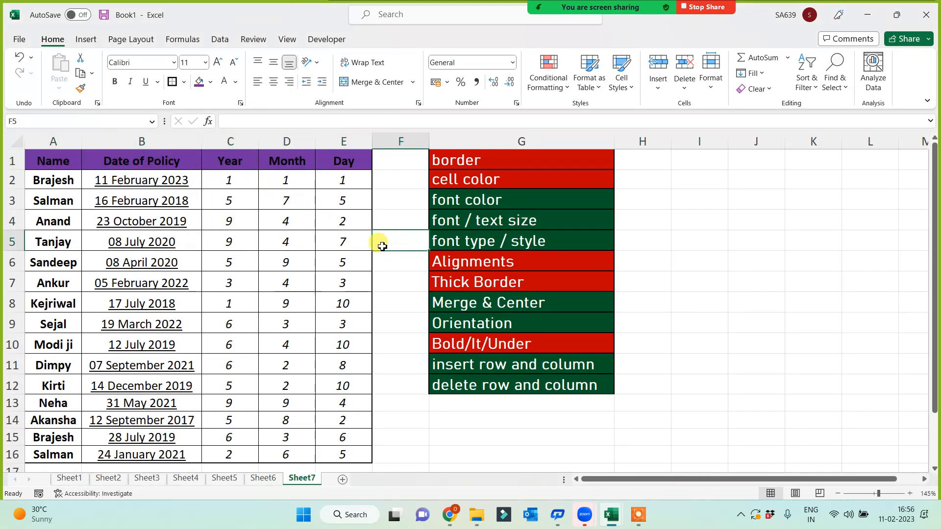
# - Change the font color of the header cells (A1:E1) to a light gold theme shade
pyautogui.moveTo(330, 161); pyautogui.dragTo(79, 165)
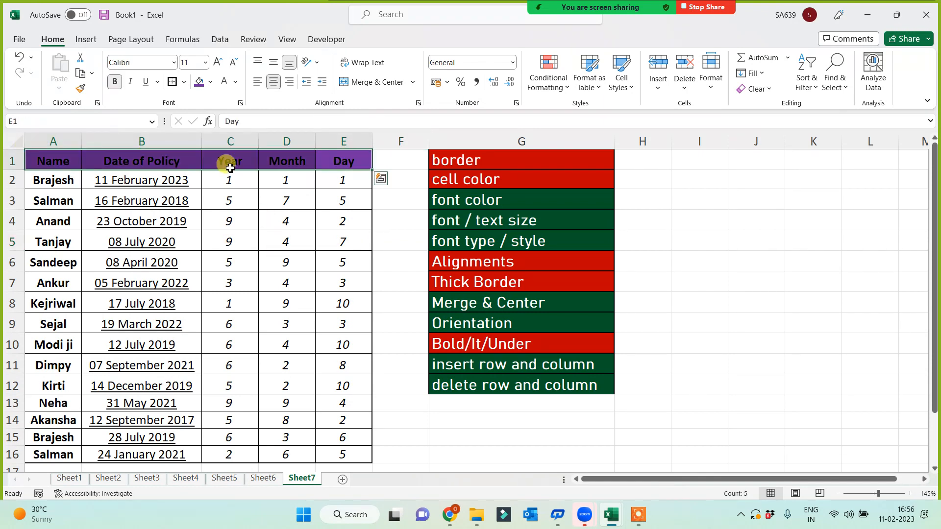
pyautogui.click(237, 82)
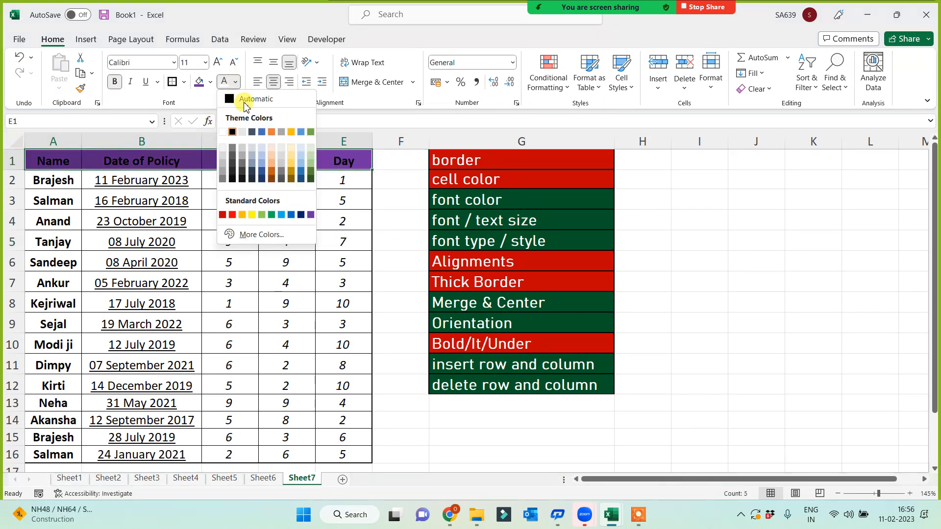
pyautogui.click(291, 153)
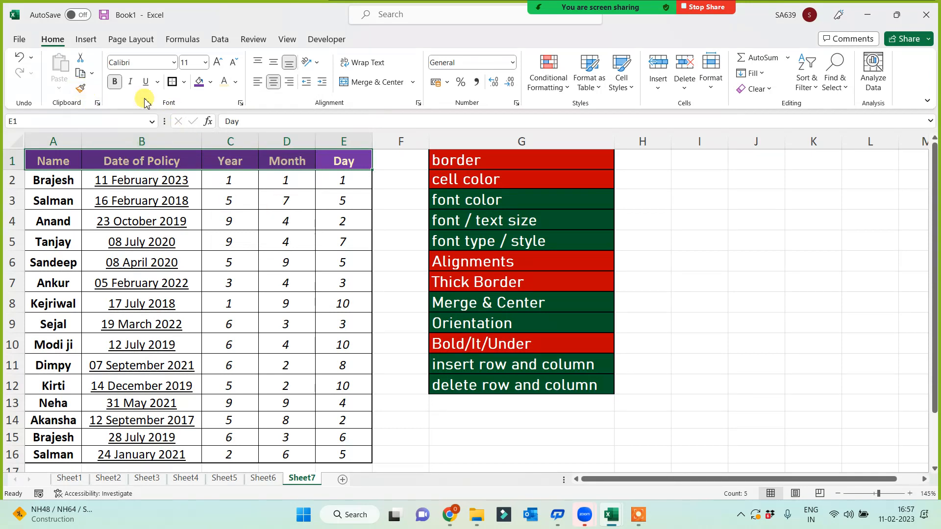
pyautogui.click(377, 260)
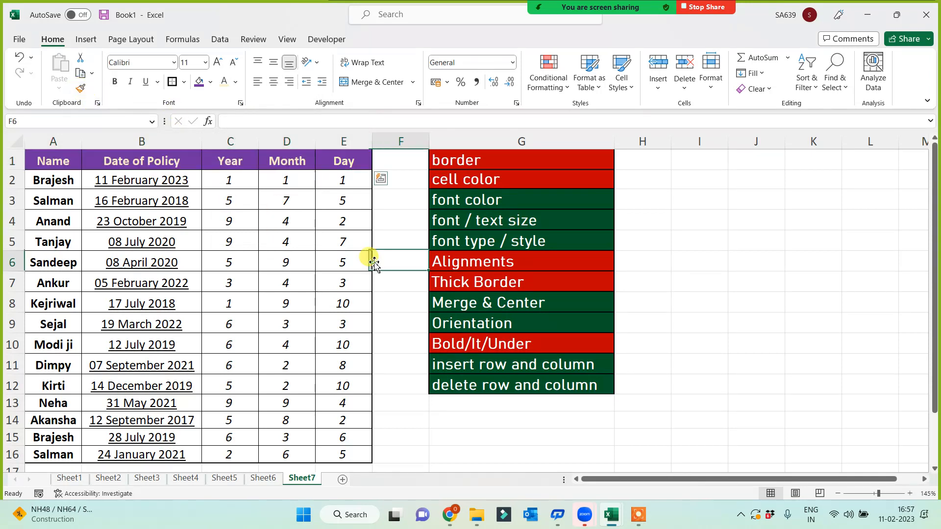
# - Copy the red format of the border topic cell (G1) onto the font color topic (G3) with Format Painter
pyautogui.click(471, 200)
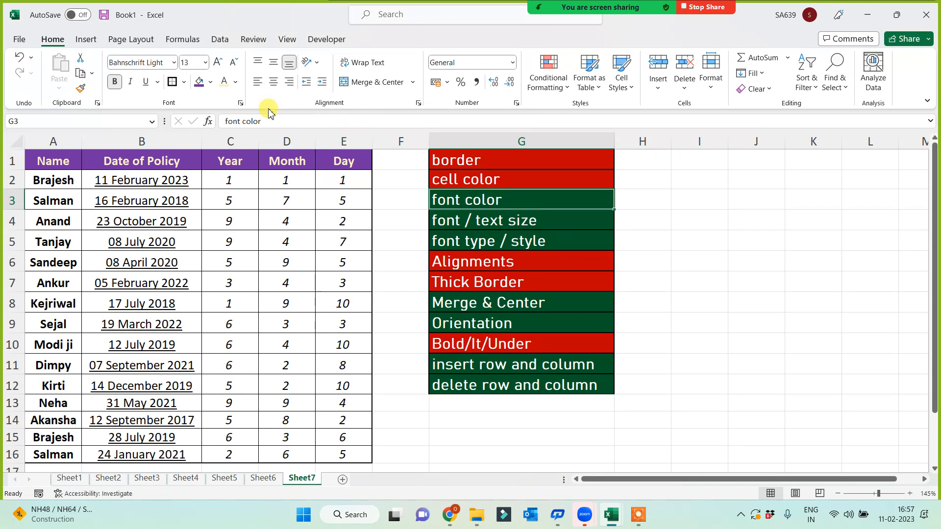
pyautogui.click(496, 160)
pyautogui.click(120, 116)
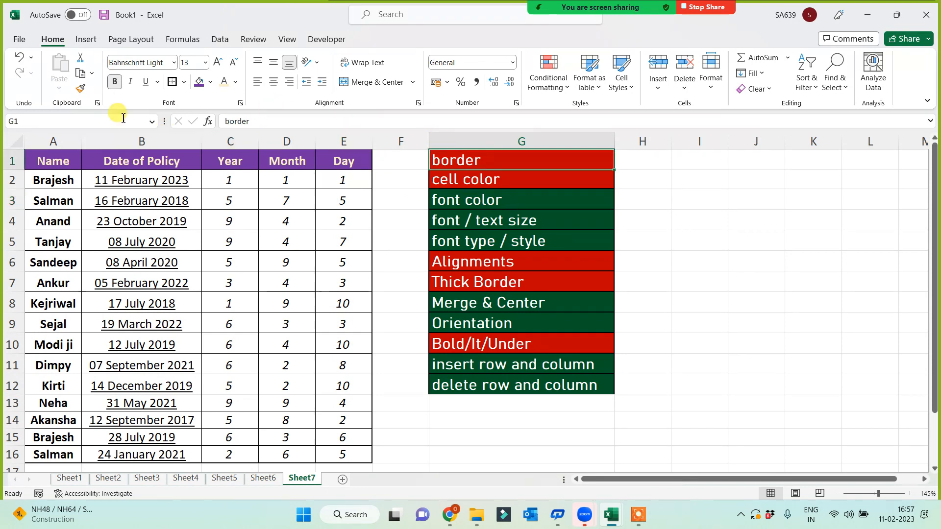
pyautogui.click(81, 88)
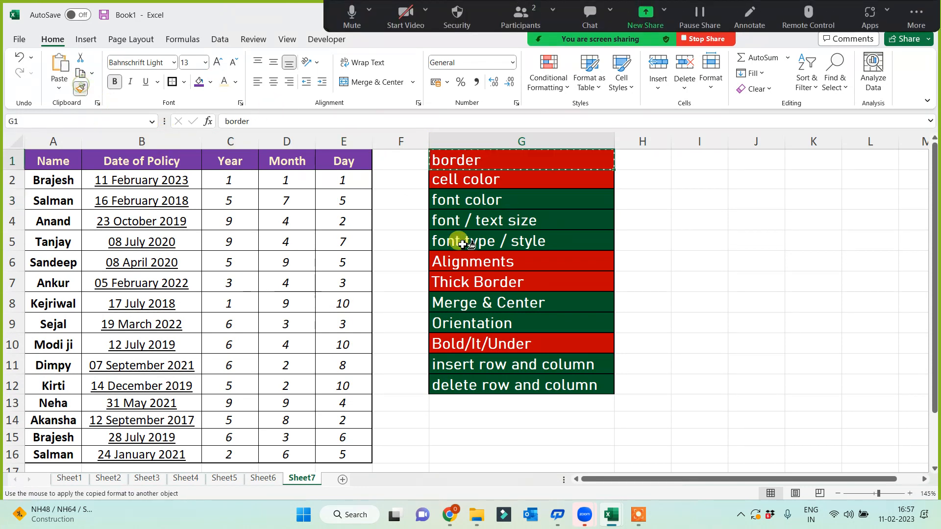
pyautogui.click(467, 199)
pyautogui.click(396, 284)
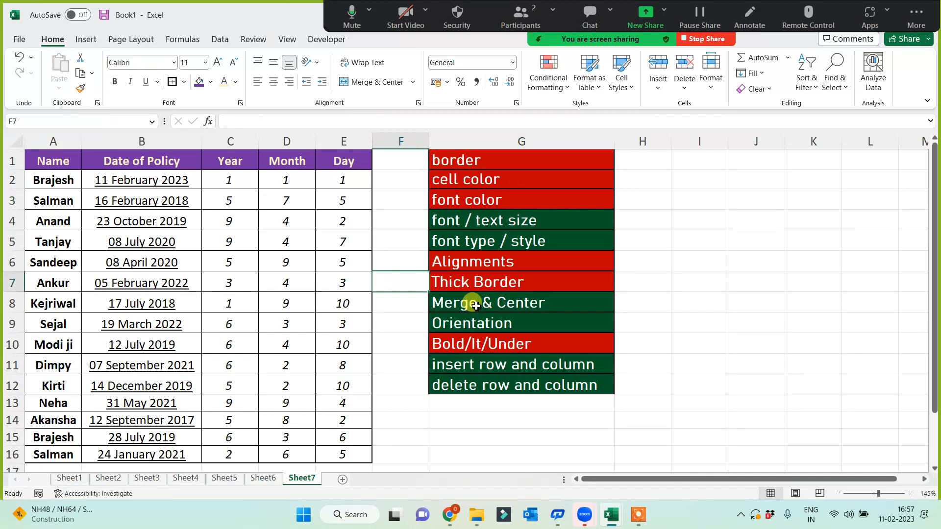
# - Copy the Thick Border topic's red format onto the insert and delete row and column topics (G11:G12) with Format Painter
pyautogui.click(470, 362)
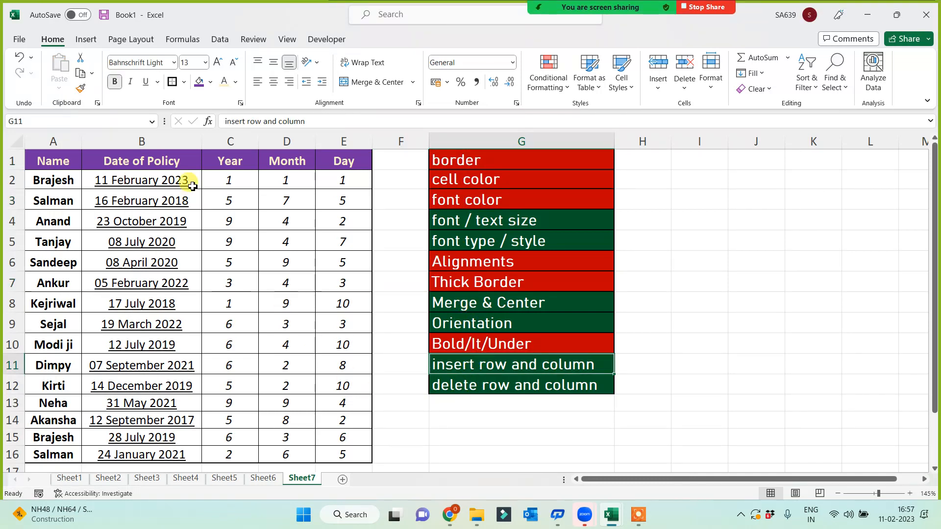
pyautogui.click(473, 276)
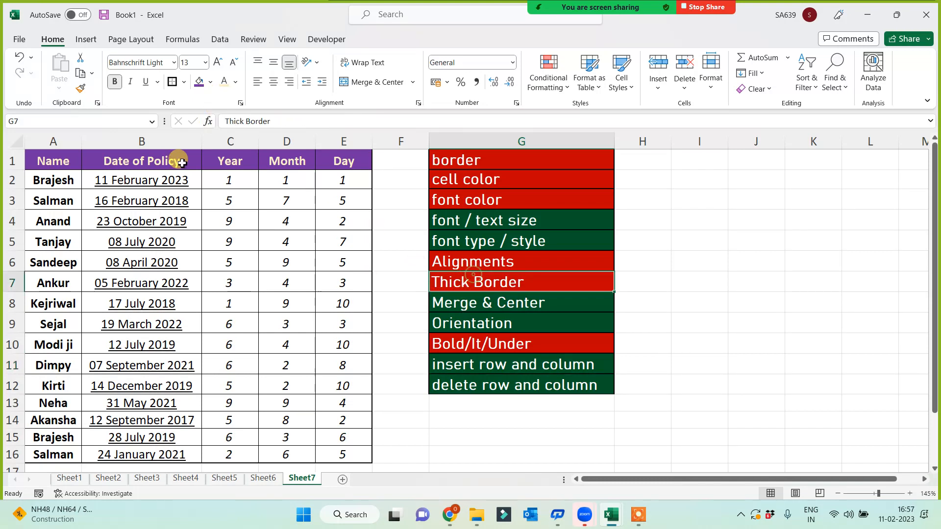
pyautogui.click(81, 89)
pyautogui.click(471, 362)
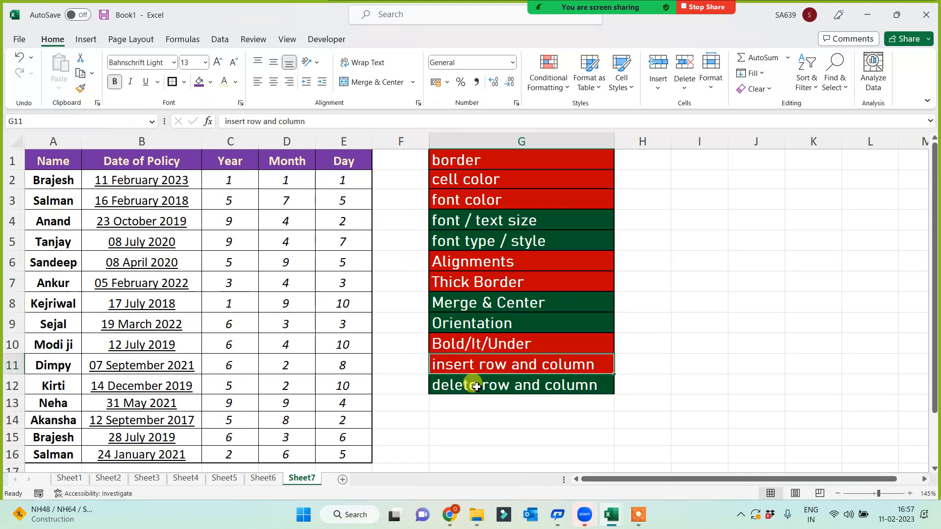
pyautogui.click(85, 89)
pyautogui.click(453, 385)
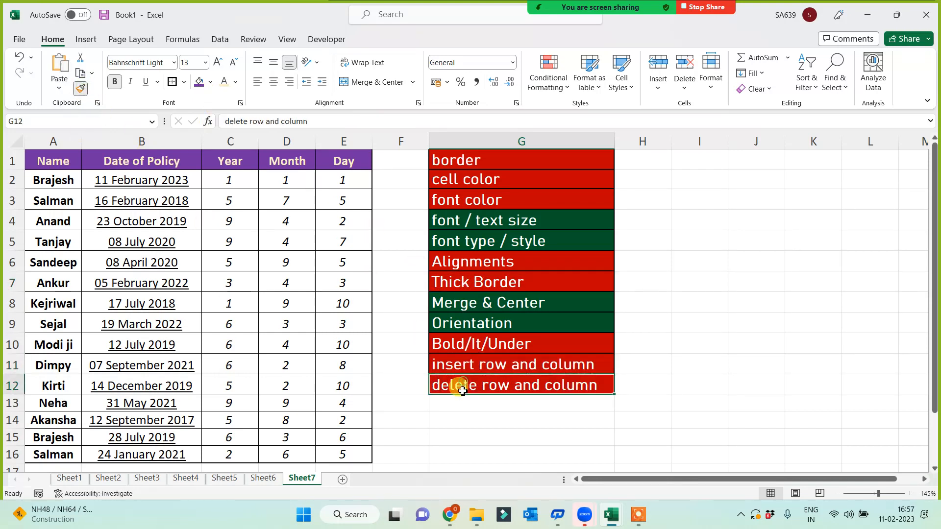
pyautogui.click(346, 325)
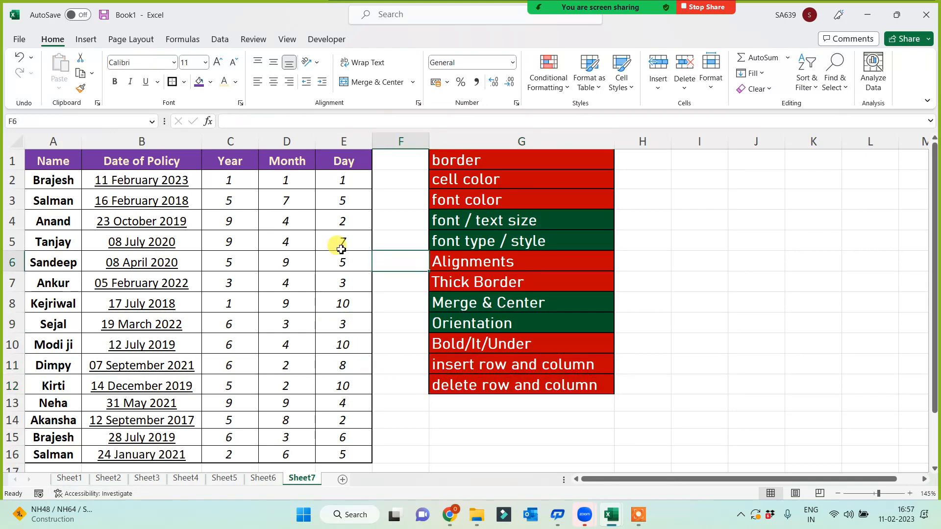
# - Insert three blank rows above the policy table's header row
pyautogui.click(17, 161)
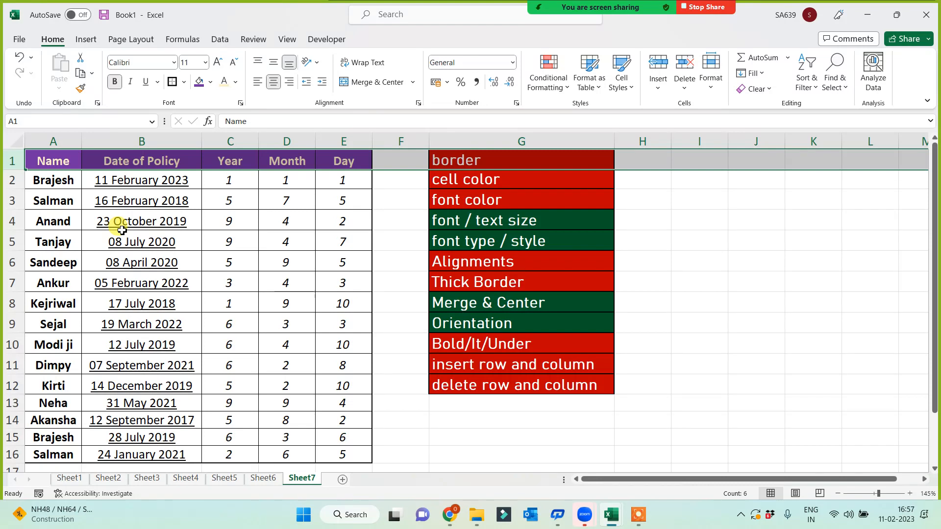
pyautogui.rightClick(15, 164)
pyautogui.click(44, 283)
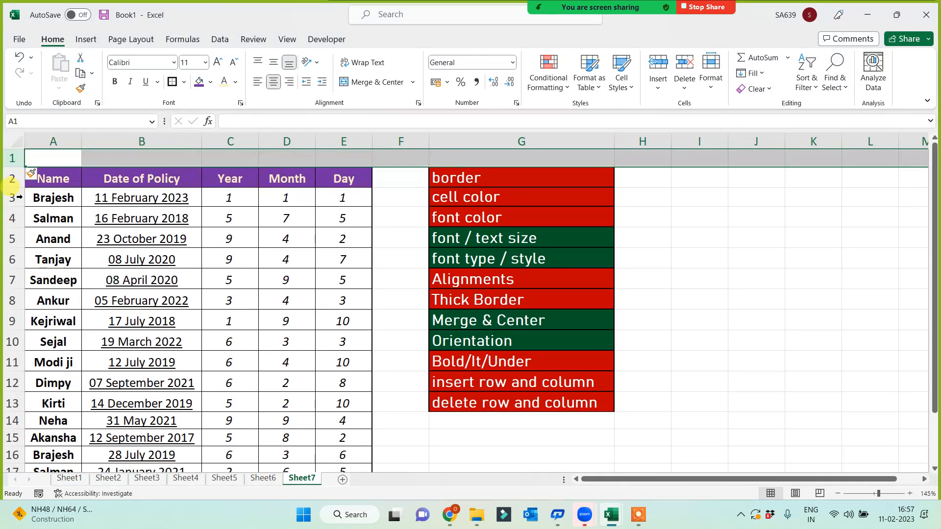
pyautogui.rightClick(10, 157)
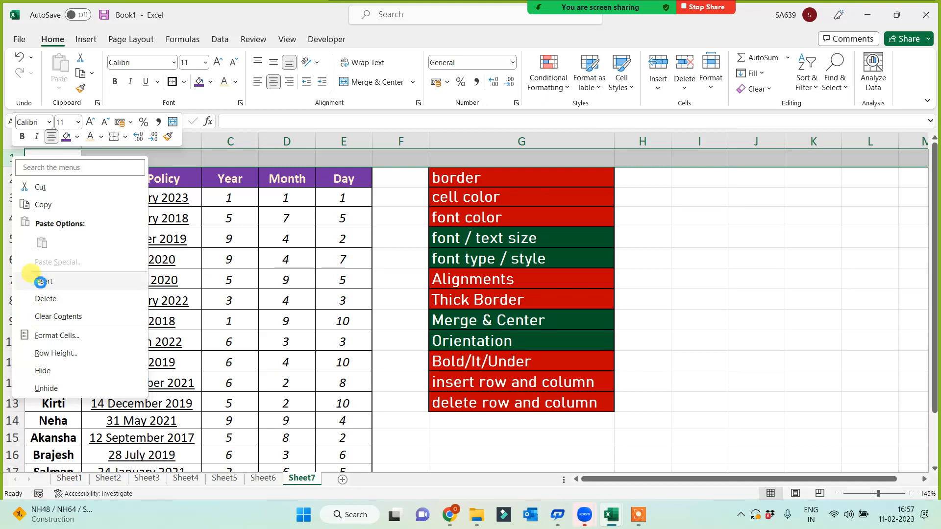
pyautogui.click(43, 286)
pyautogui.rightClick(12, 157)
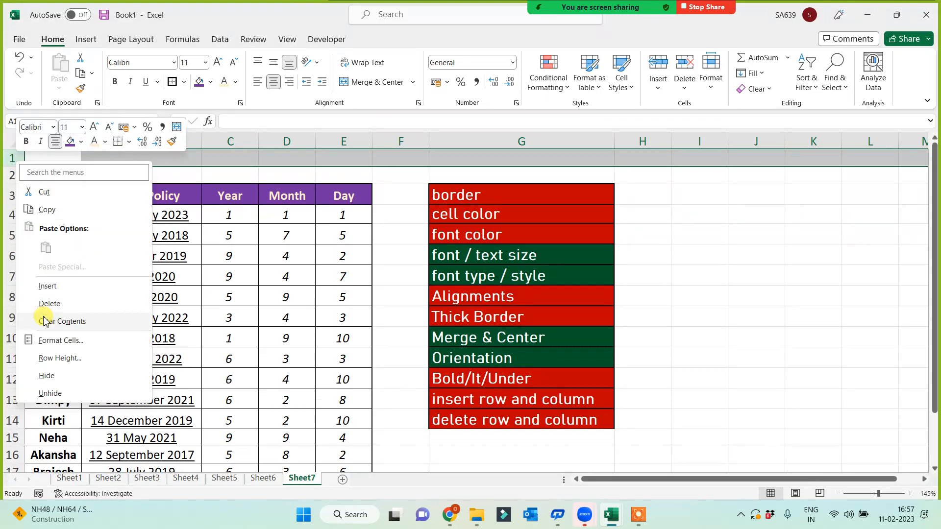
pyautogui.click(45, 287)
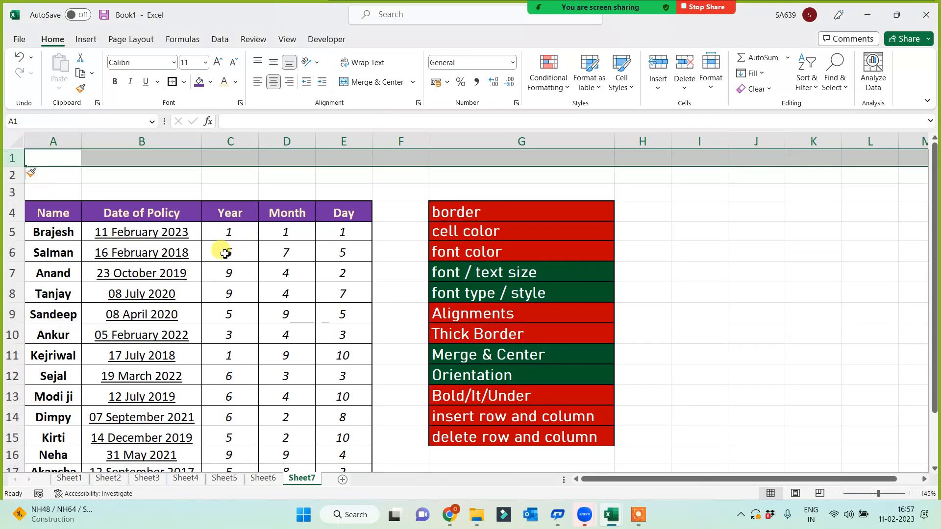
pyautogui.click(319, 175)
# - Delete two of the blank rows above the policy table
pyautogui.click(12, 158)
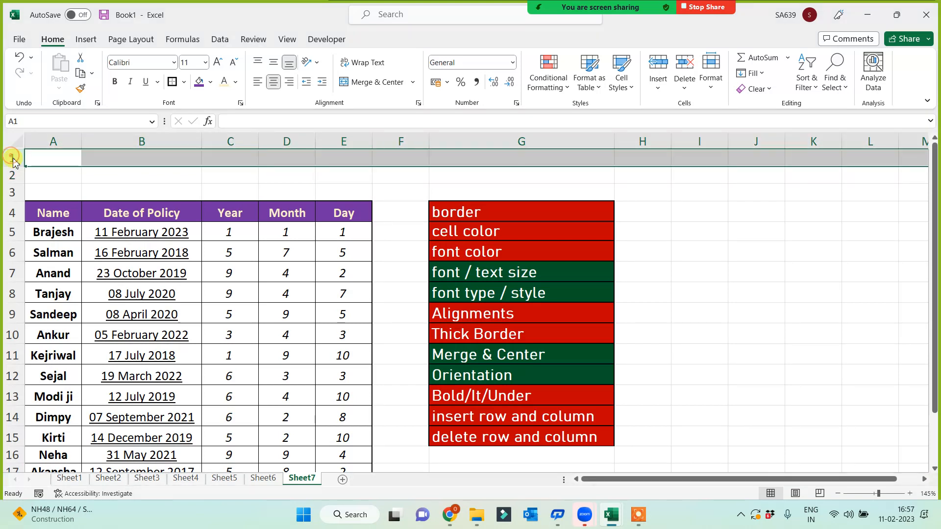
pyautogui.rightClick(12, 157)
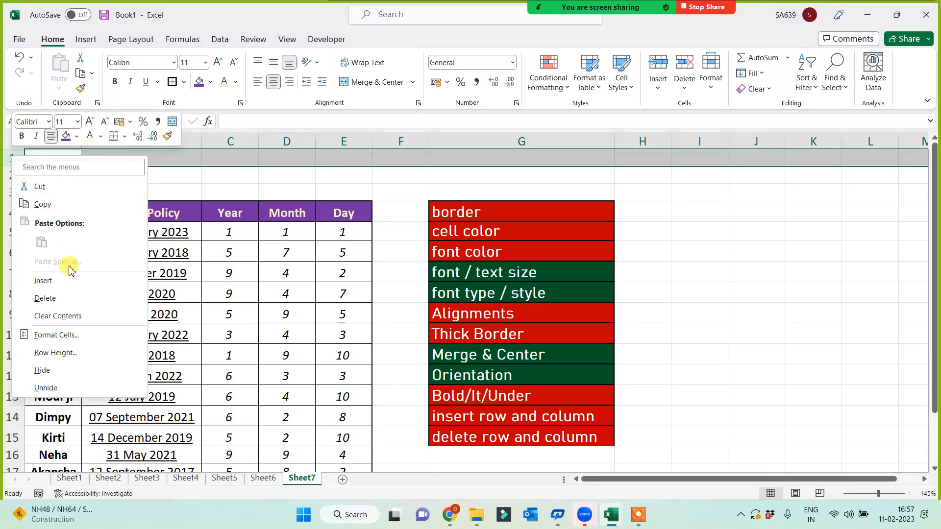
pyautogui.click(45, 298)
pyautogui.rightClick(15, 158)
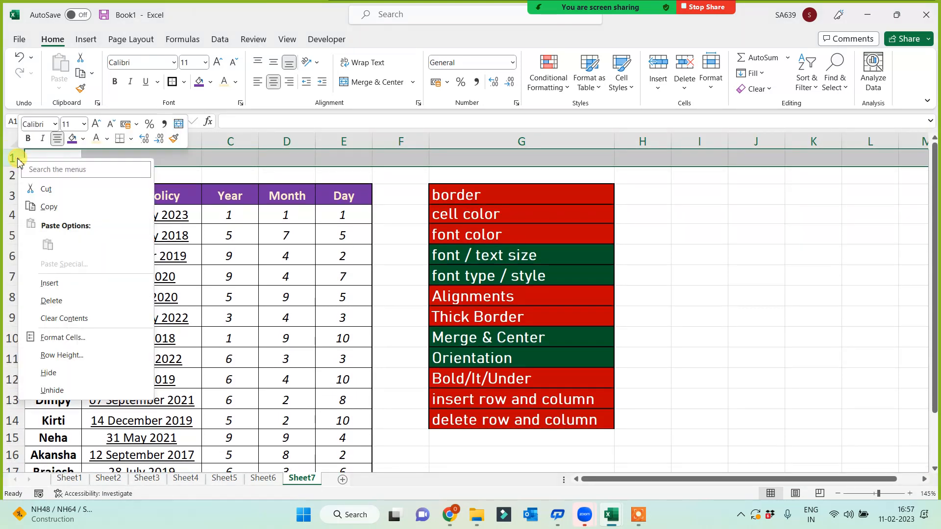
pyautogui.click(47, 301)
pyautogui.click(272, 286)
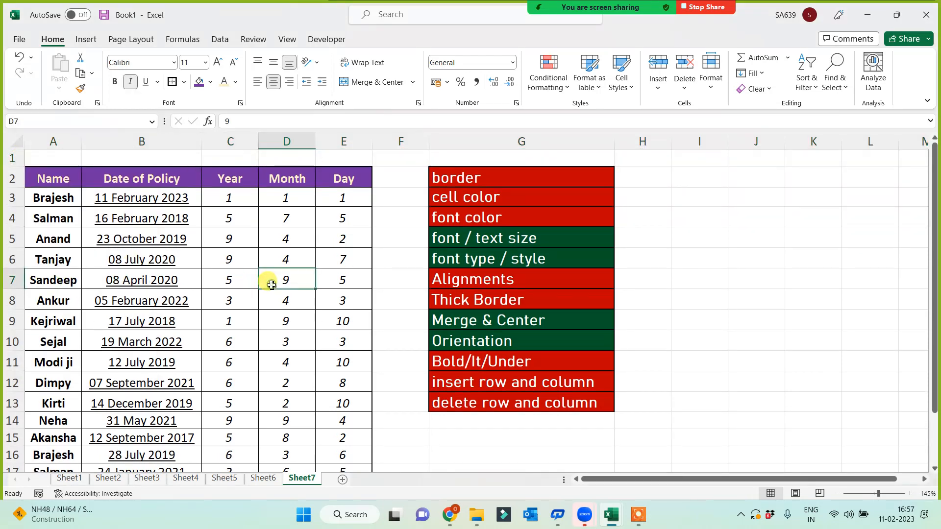
# - Insert two blank columns before the policy table's Name column
pyautogui.click(55, 142)
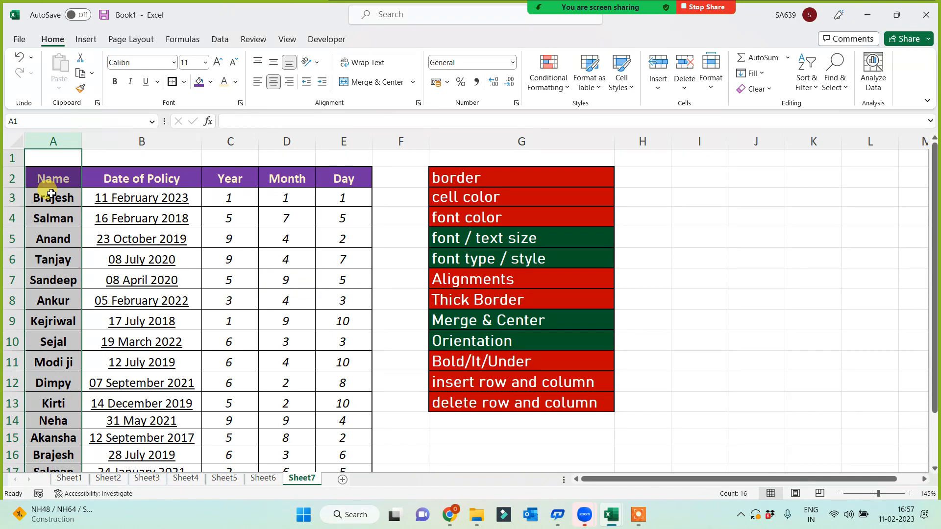
pyautogui.rightClick(63, 141)
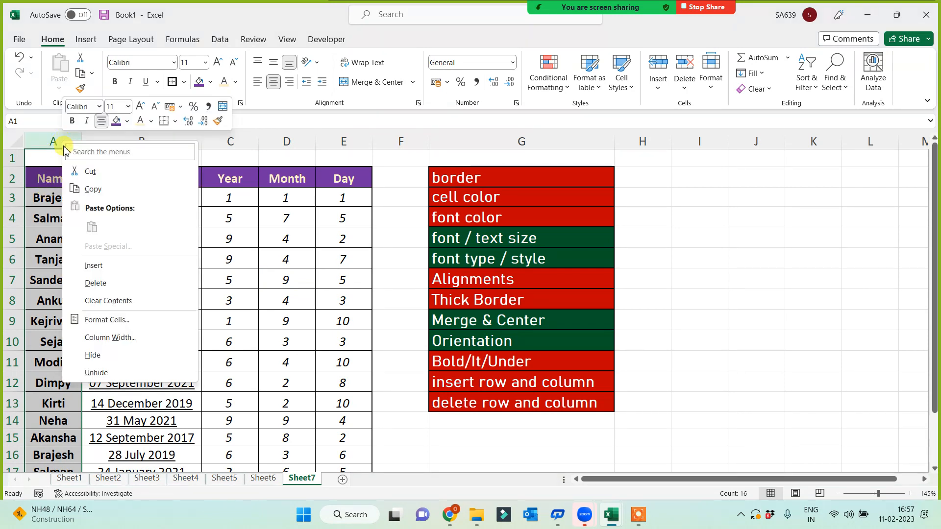
pyautogui.click(94, 265)
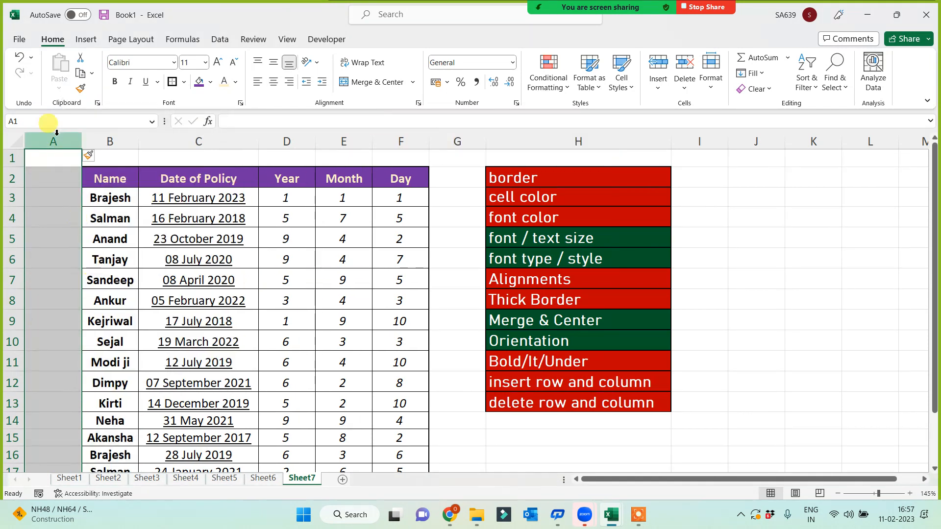
pyautogui.rightClick(52, 141)
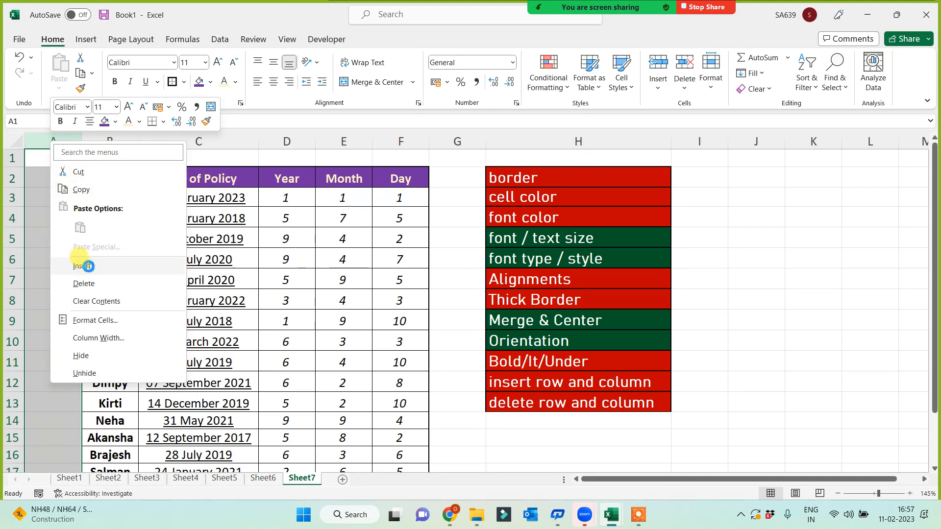
pyautogui.click(81, 265)
pyautogui.click(66, 274)
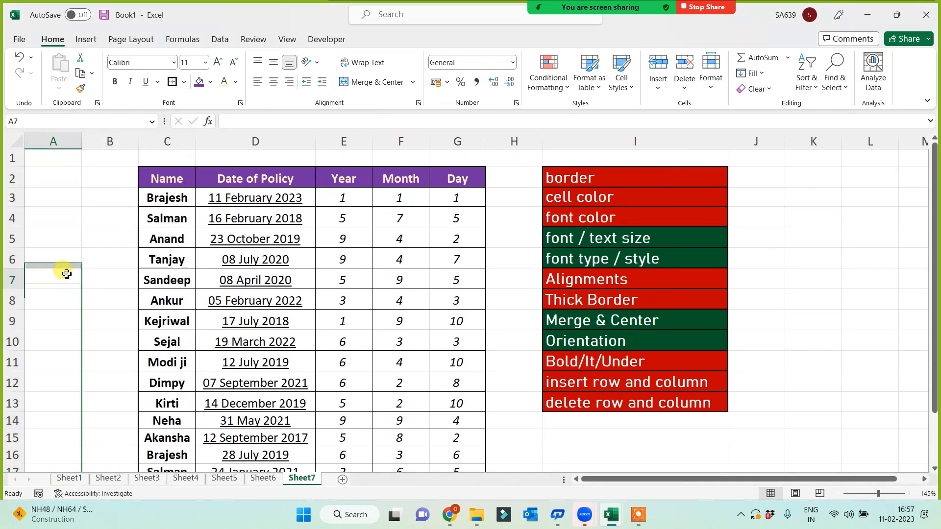
# - Delete one of the blank columns before the policy table
pyautogui.rightClick(53, 141)
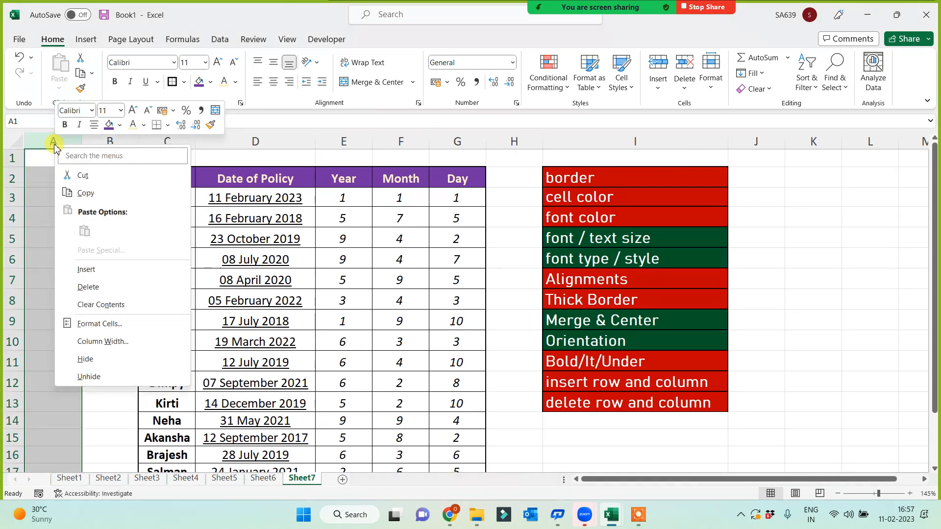
pyautogui.click(82, 288)
pyautogui.click(47, 316)
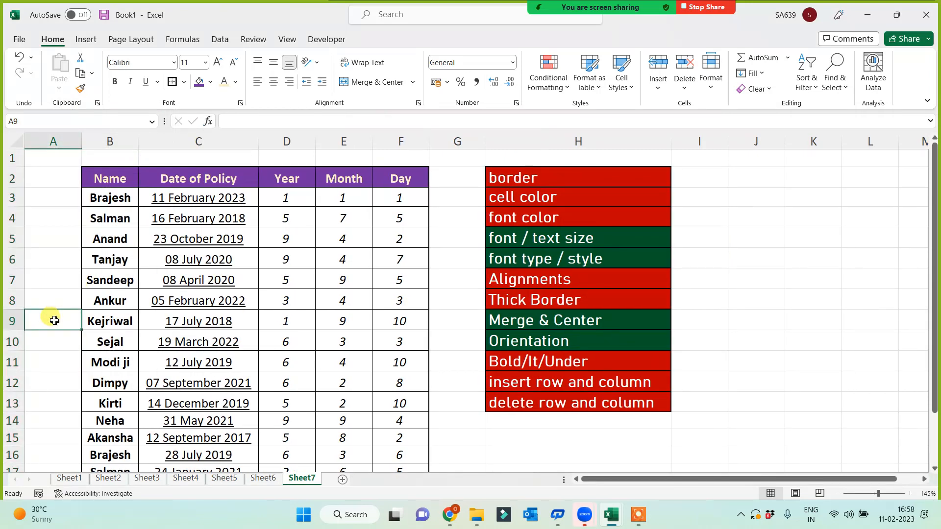
pyautogui.click(539, 385)
pyautogui.click(538, 399)
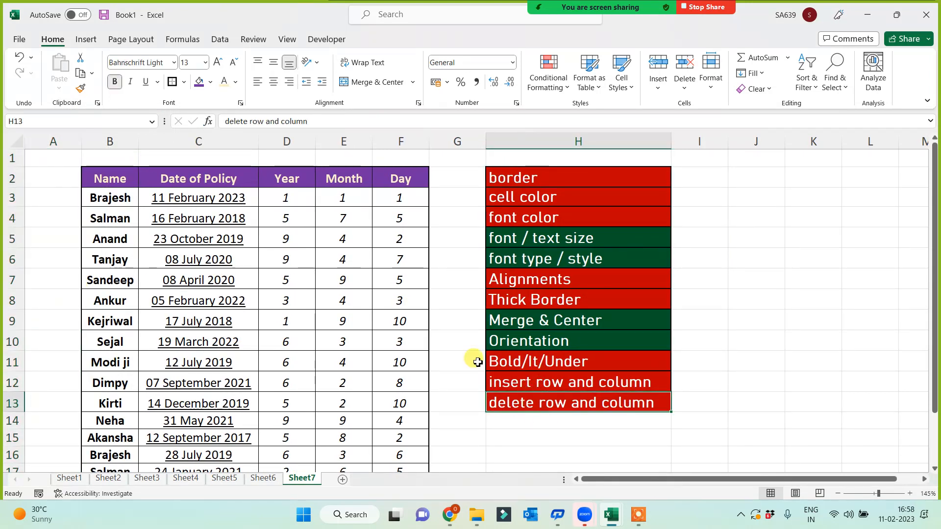
# - Merge and center B1:F1 above the table header and make row 1 about twice as tall
pyautogui.click(108, 156)
pyautogui.moveTo(108, 156); pyautogui.dragTo(395, 155)
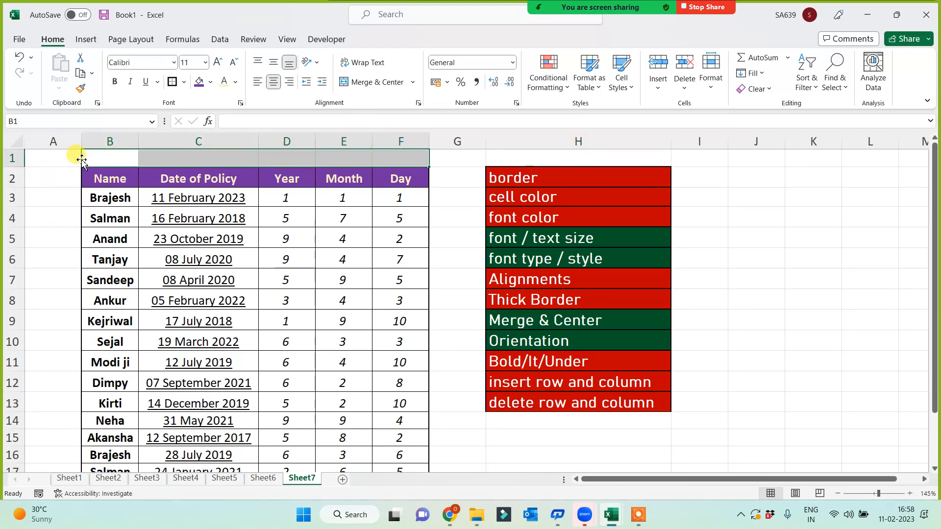
pyautogui.click(371, 84)
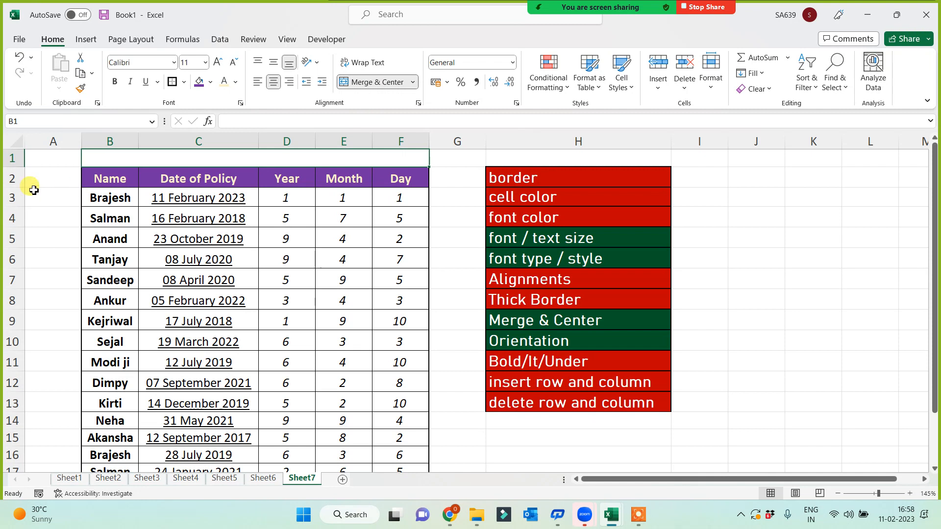
pyautogui.moveTo(20, 167); pyautogui.dragTo(20, 181)
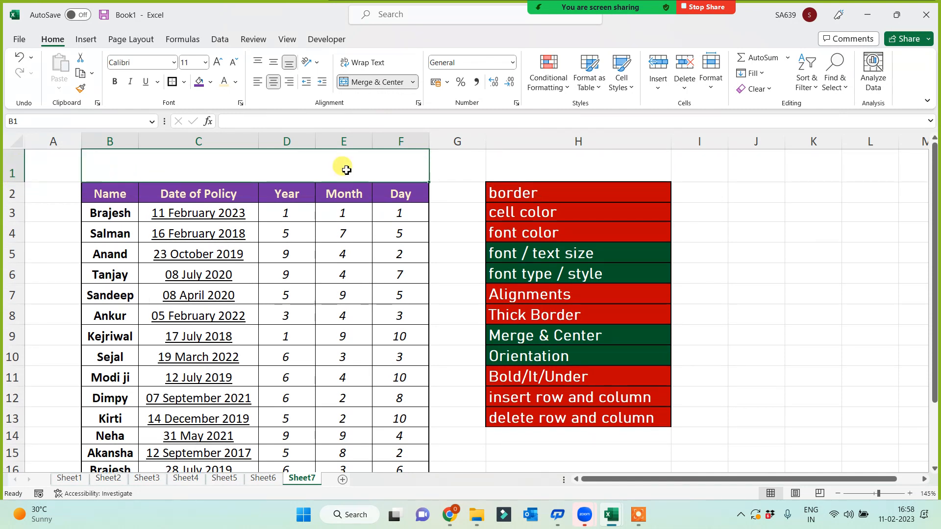
# - Enter the title "Sales Analysis for the Fin Year 2022-2023" in the merged cell above the policy table
pyautogui.write('Sales Analysis for the ')
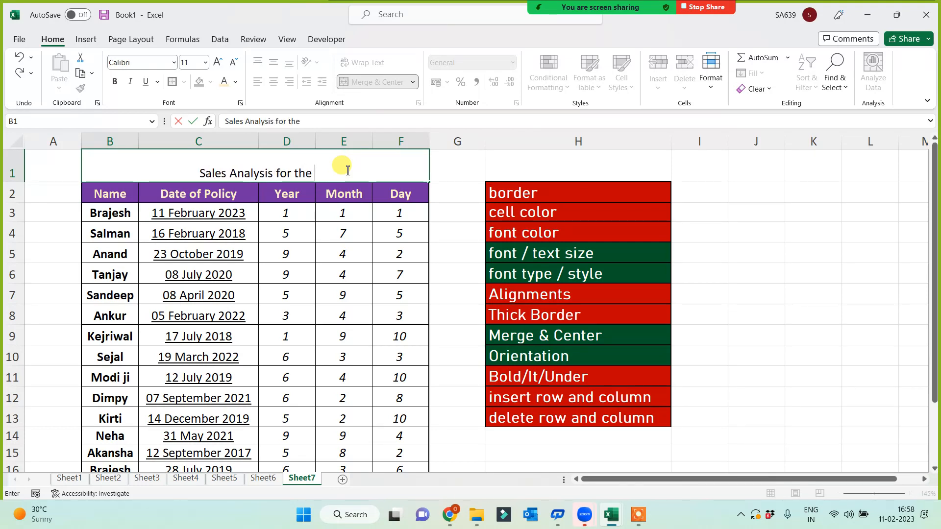
pyautogui.write('Find')
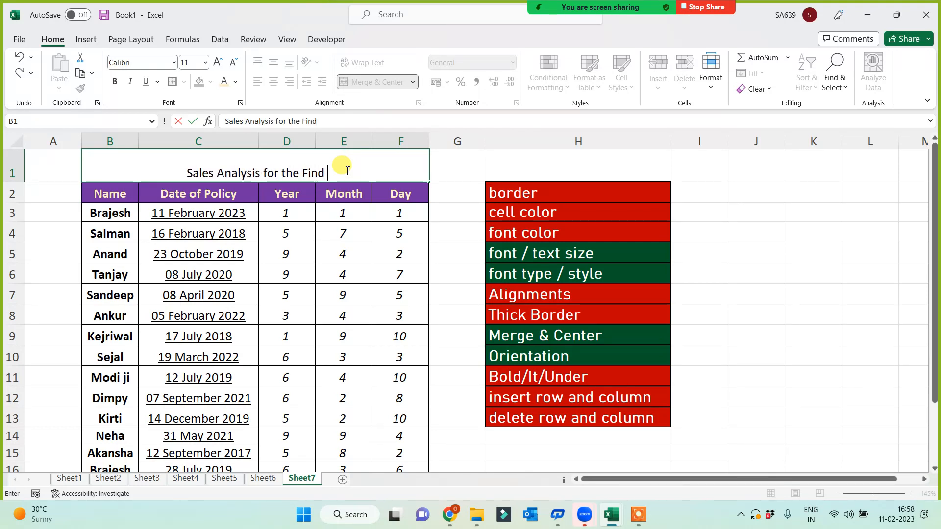
pyautogui.press('BackSpace')
pyautogui.press('BackSpace')
pyautogui.write('Year 2022')
pyautogui.write('2023')
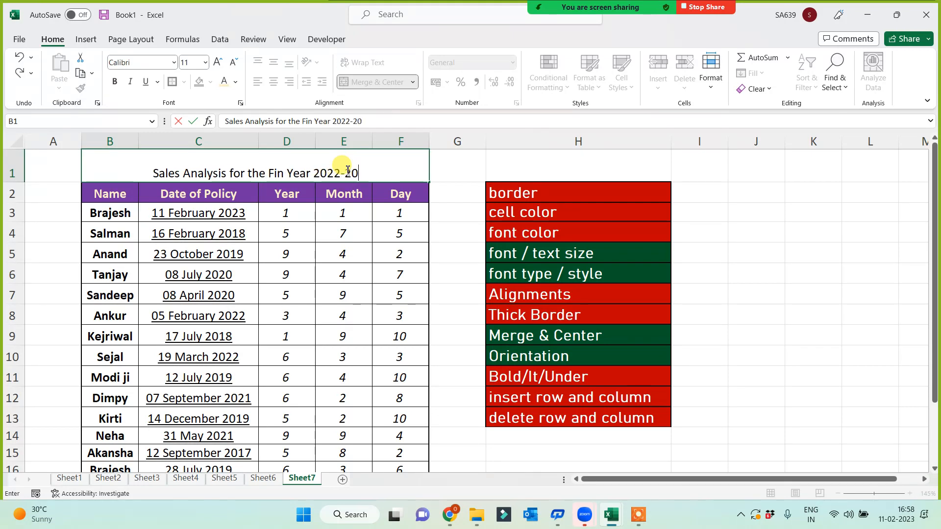
pyautogui.click(460, 260)
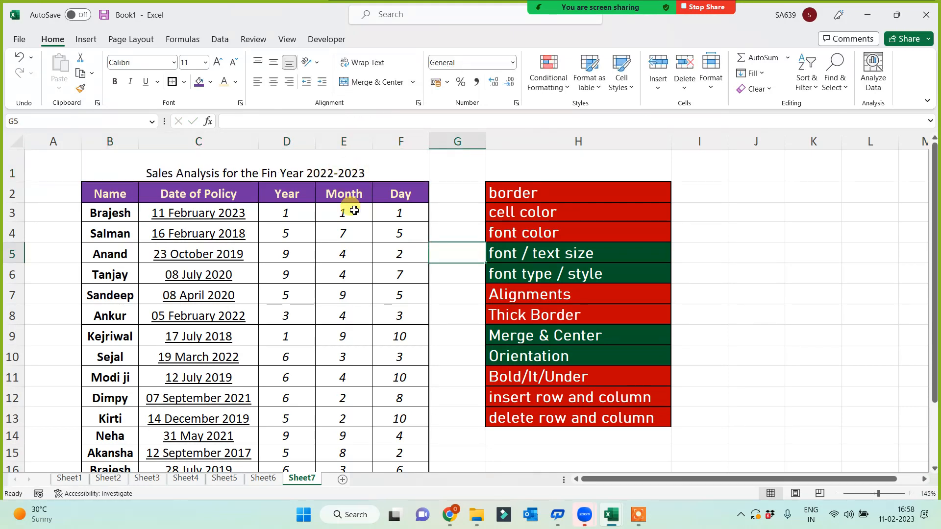
# - Fill the merged title cell above the policy table with yellow
pyautogui.click(290, 167)
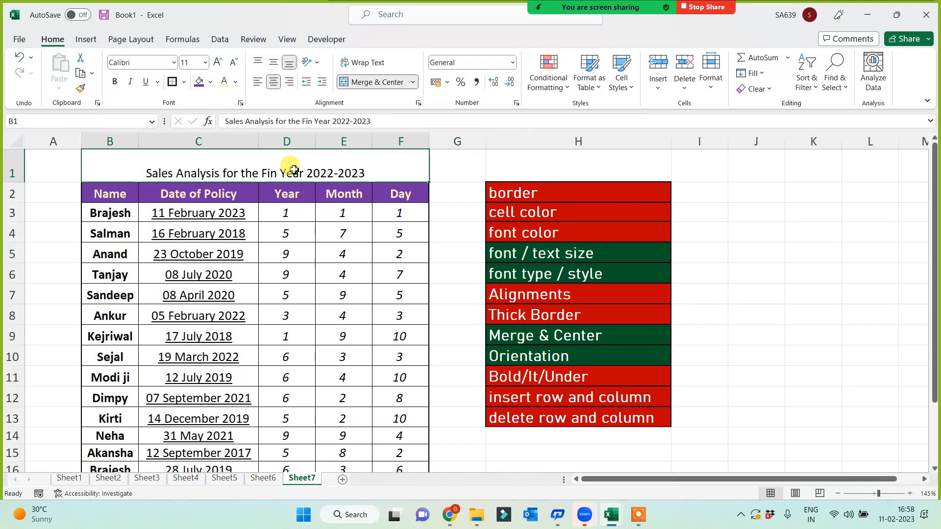
pyautogui.click(211, 83)
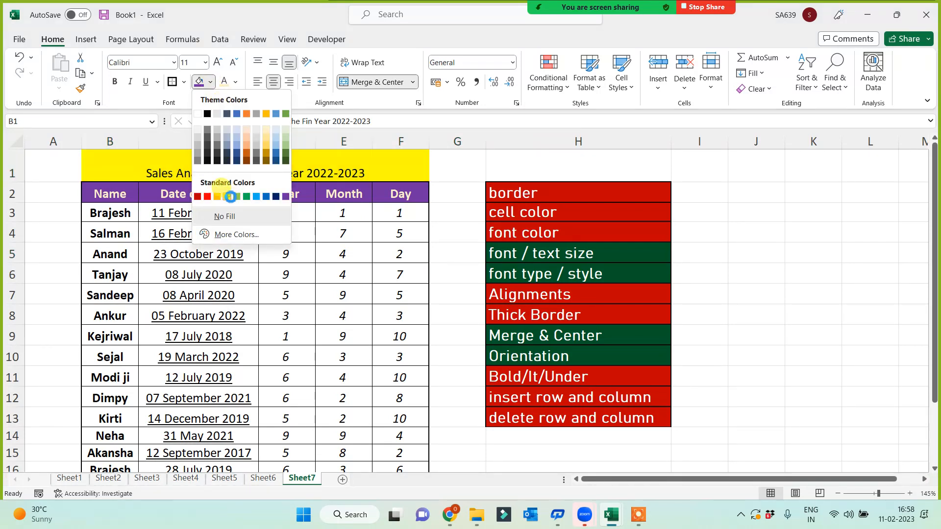
pyautogui.click(228, 197)
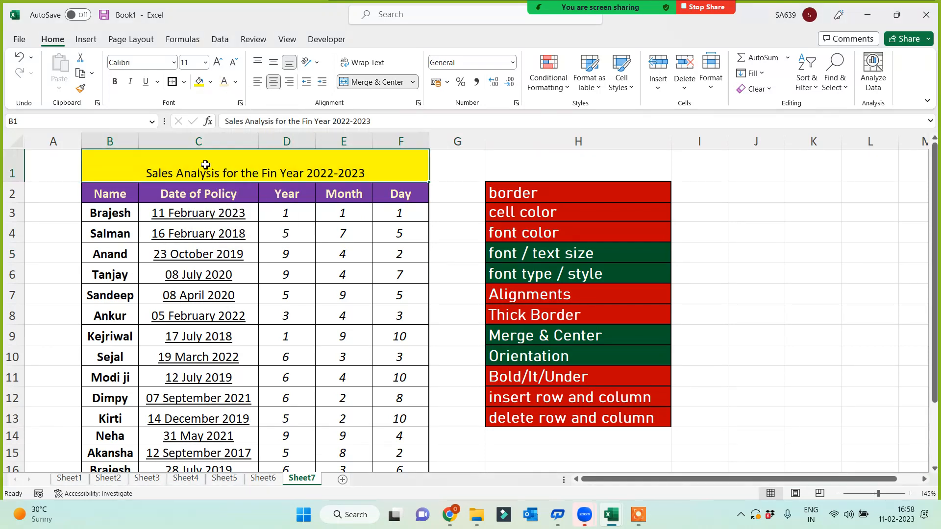
# - Middle-align the title vertically and increase its font size to 14
pyautogui.click(274, 63)
pyautogui.click(218, 63)
pyautogui.click(218, 63)
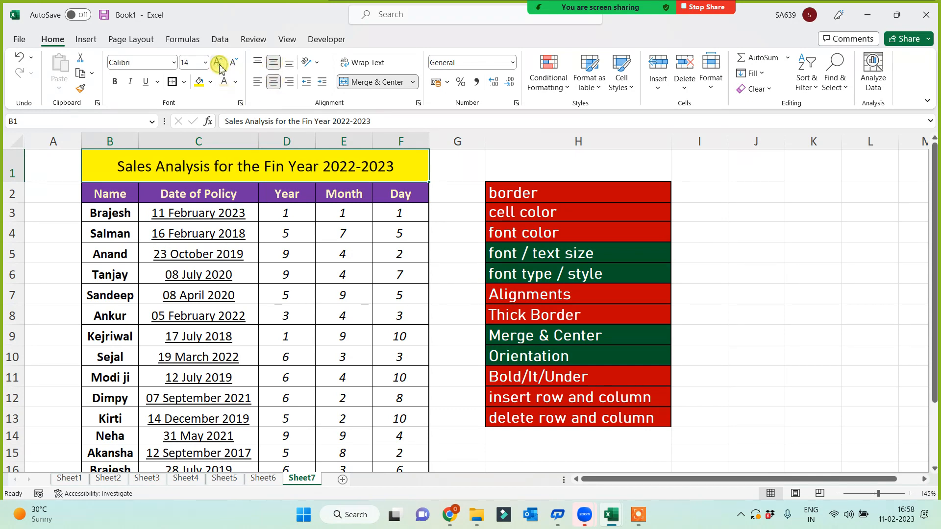
# - Make the title text bold and color it red
pyautogui.click(115, 82)
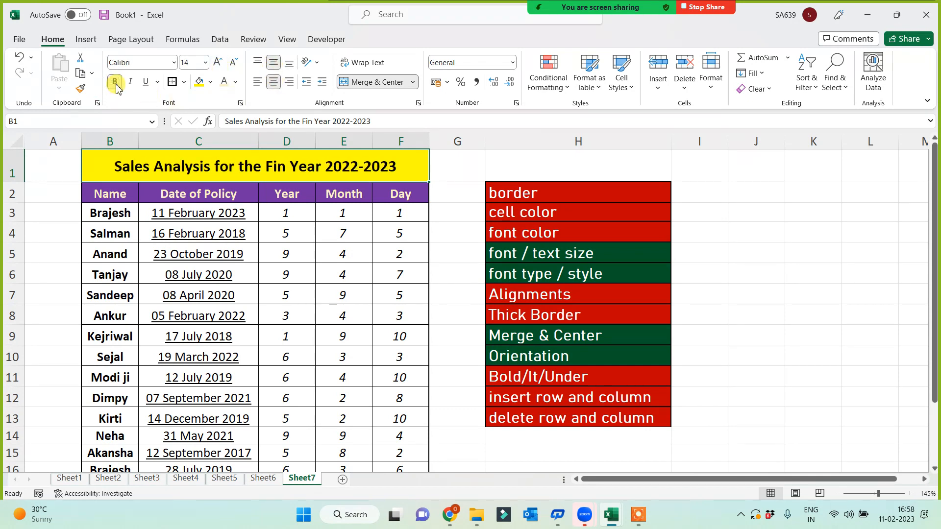
pyautogui.click(236, 83)
pyautogui.click(223, 215)
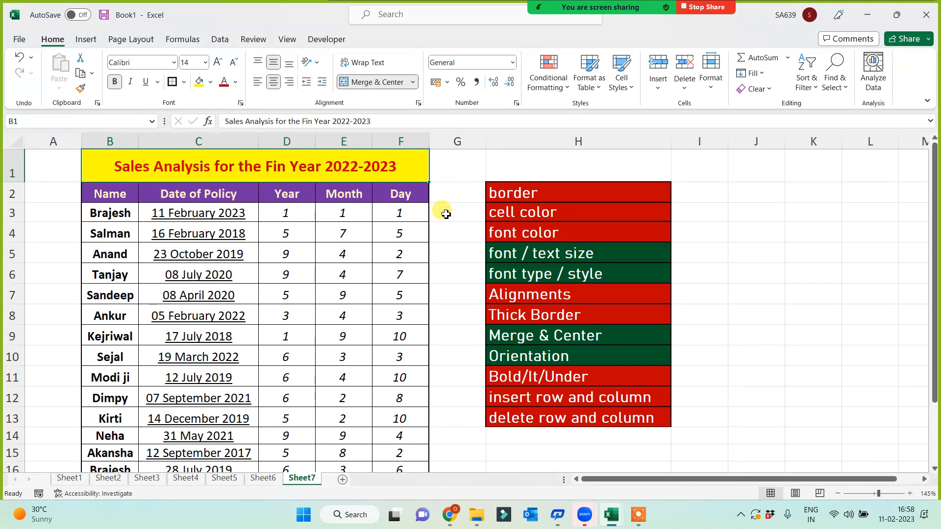
pyautogui.click(454, 190)
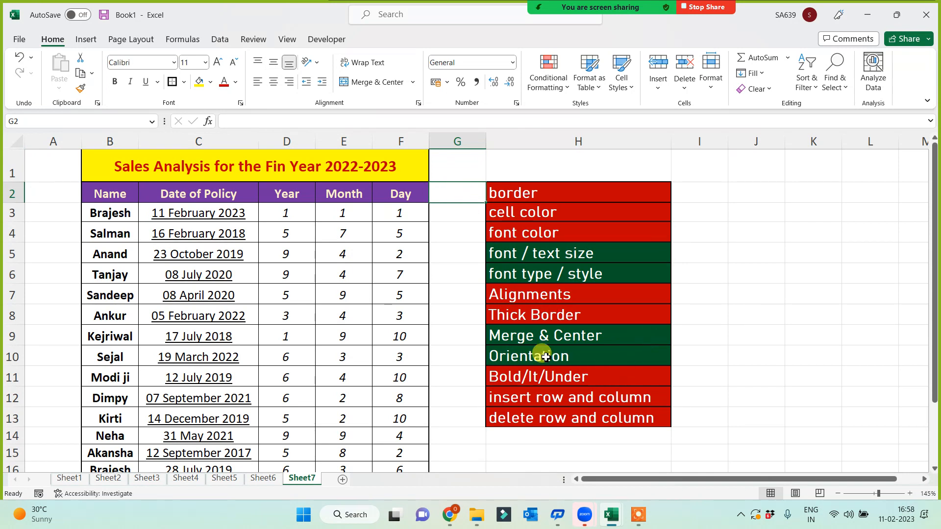
# - Copy the border topic's red format (H2) onto the Merge & Center topic (H9) with Format Painter
pyautogui.click(529, 338)
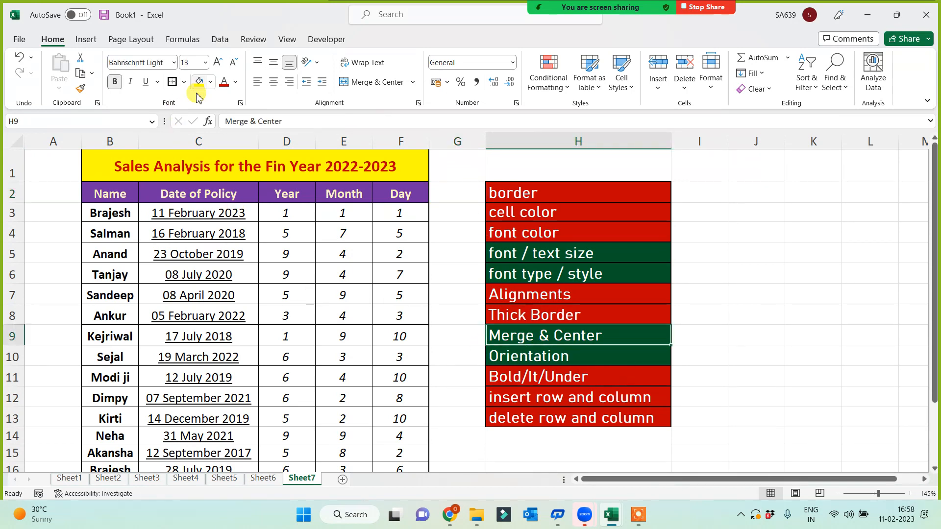
pyautogui.click(539, 196)
pyautogui.click(80, 88)
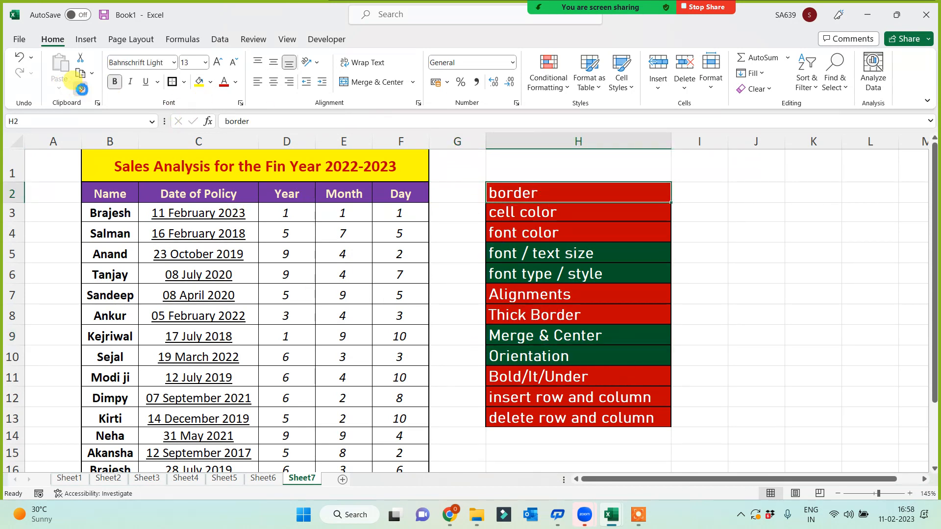
pyautogui.click(563, 336)
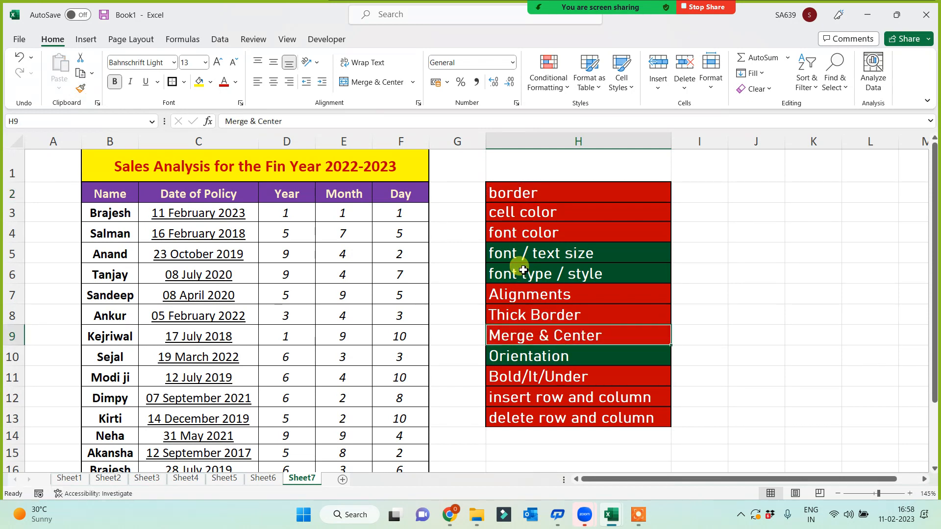
# - Try larger and smaller font sizes on the title, including 16 and 11, and return it to 14
pyautogui.click(519, 253)
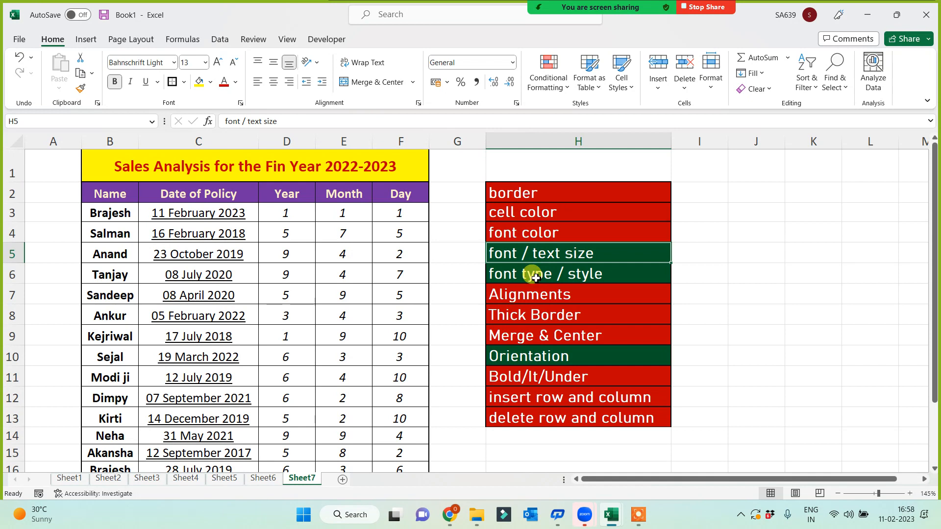
pyautogui.click(535, 278)
pyautogui.click(546, 252)
pyautogui.click(254, 168)
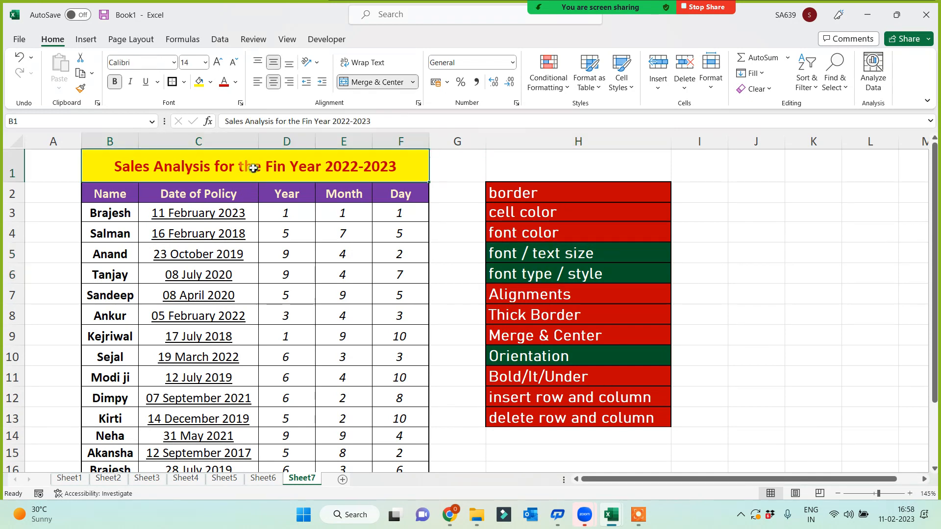
pyautogui.click(218, 62)
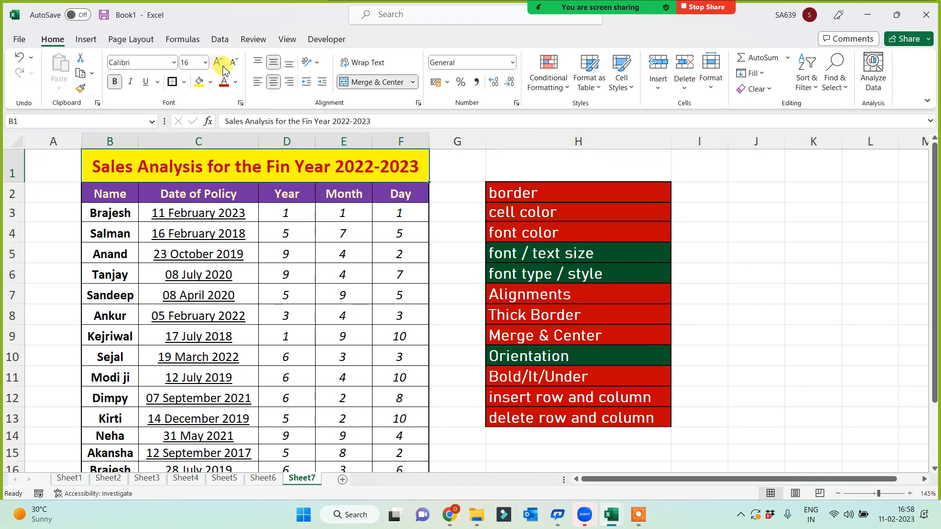
pyautogui.click(233, 62)
pyautogui.click(205, 63)
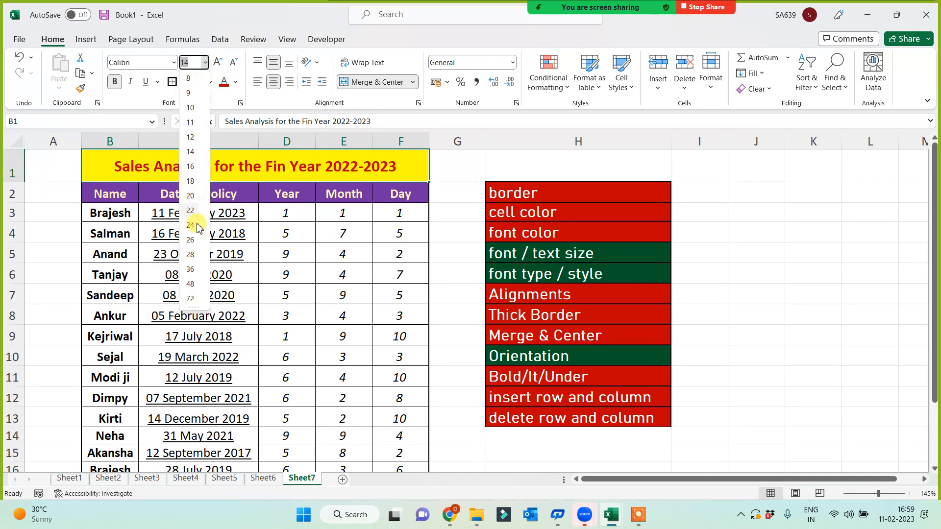
pyautogui.click(190, 120)
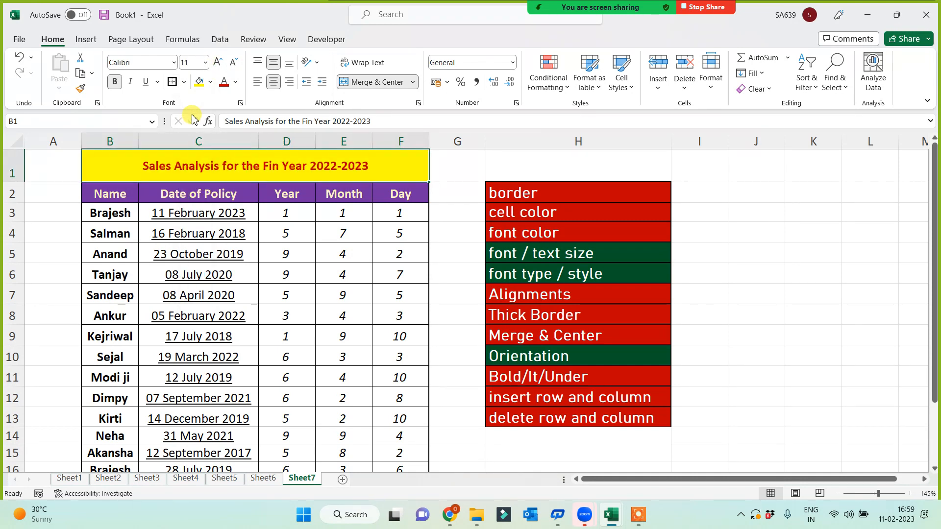
pyautogui.click(218, 62)
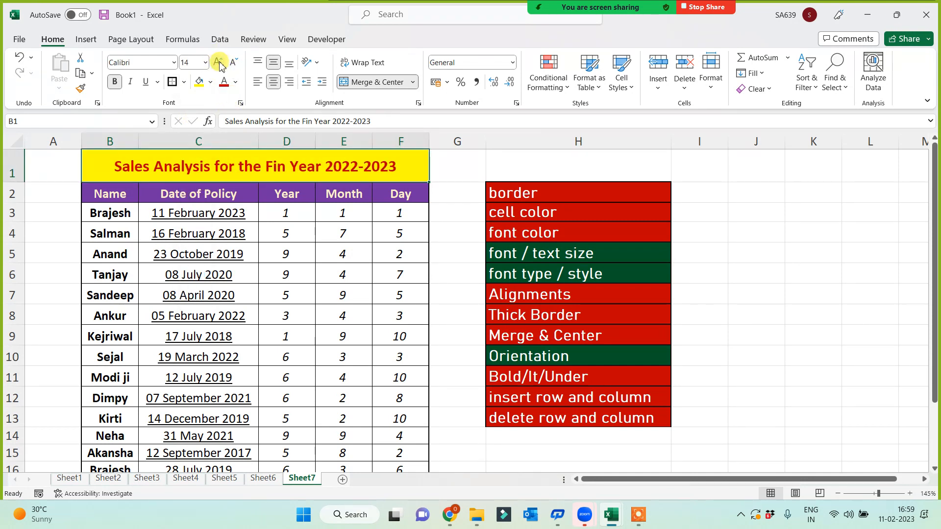
pyautogui.doubleClick(235, 63)
pyautogui.doubleClick(219, 64)
# - Copy the font color topic's red format (H4) onto the font / text size topic (H5) with Format Painter
pyautogui.click(528, 253)
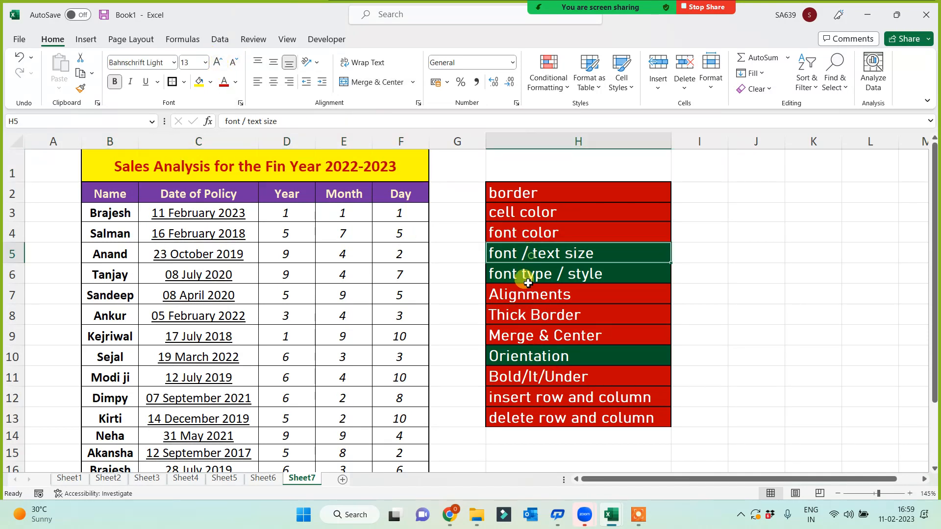
pyautogui.click(571, 237)
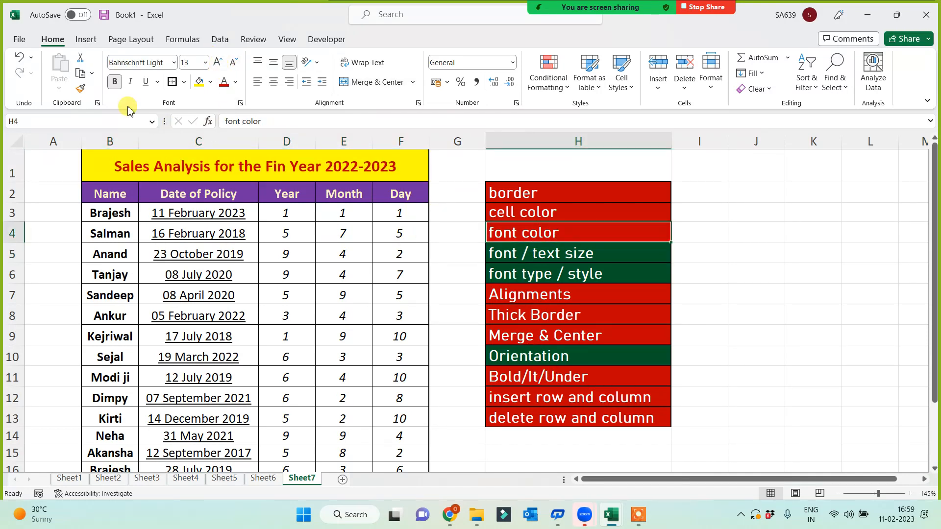
pyautogui.click(81, 88)
pyautogui.click(556, 252)
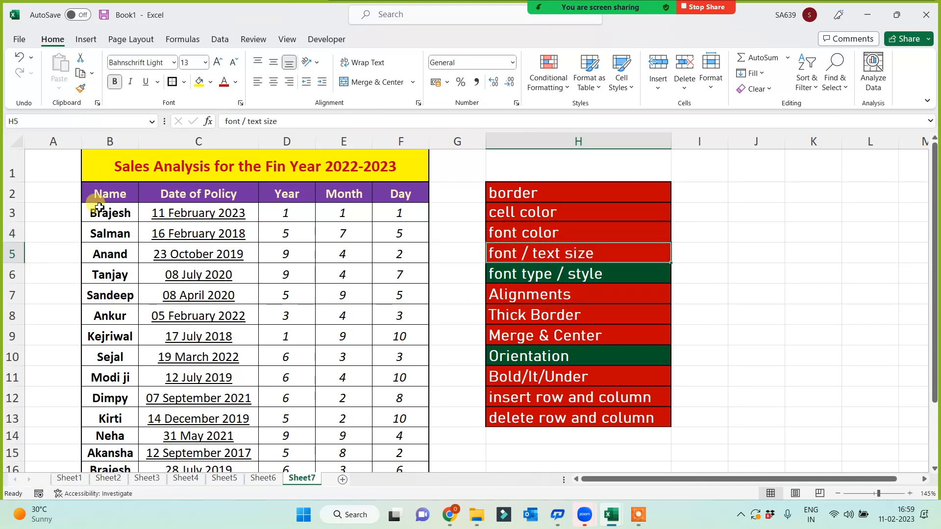
# - Try Bahnschrift Condensed on the whole table including the title (B1:F17), and settle on Bahnschrift Light as its font
pyautogui.moveTo(111, 169); pyautogui.dragTo(274, 434)
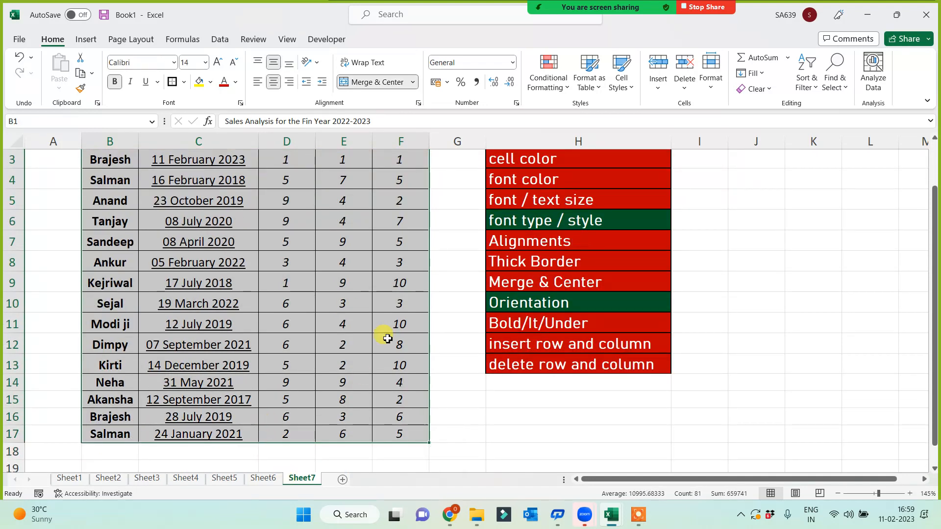
pyautogui.scroll(1, 387, 338)
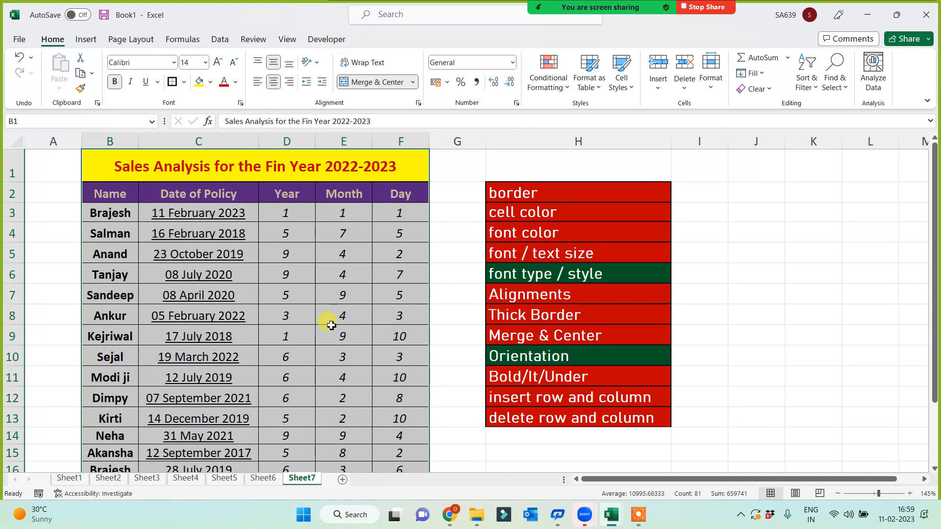
pyautogui.click(173, 62)
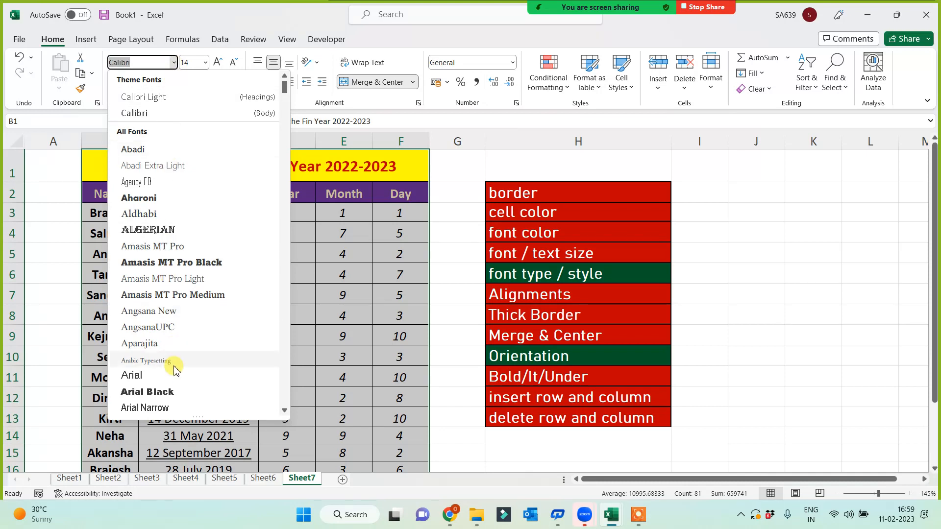
pyautogui.scroll(-3, 185, 333)
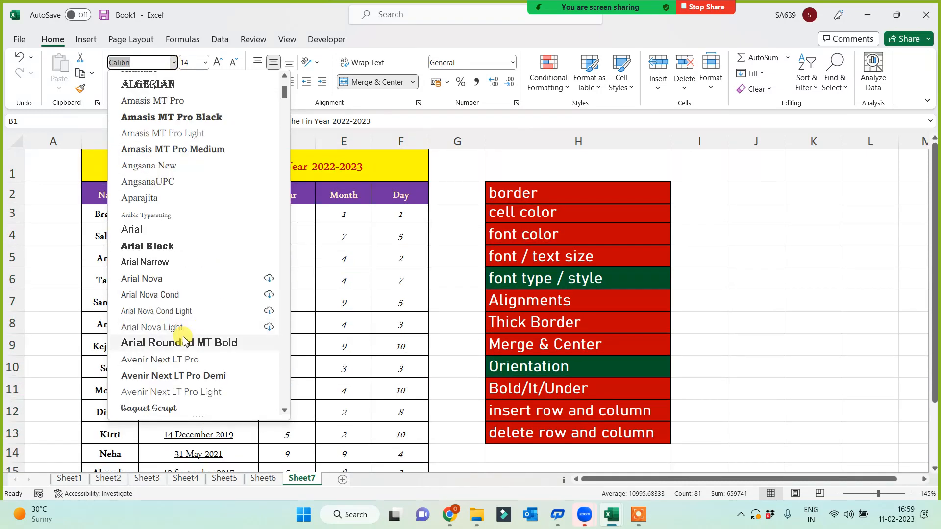
pyautogui.scroll(-3, 185, 339)
pyautogui.click(178, 296)
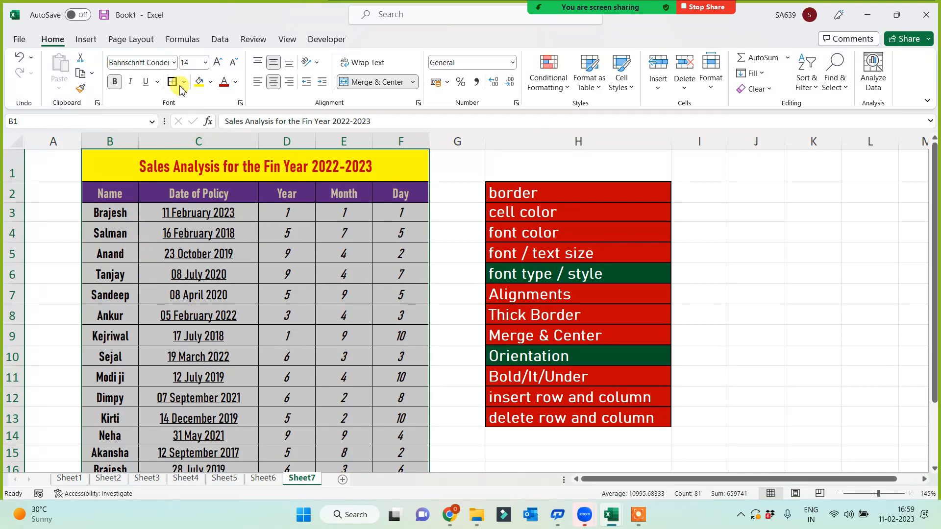
pyautogui.click(174, 62)
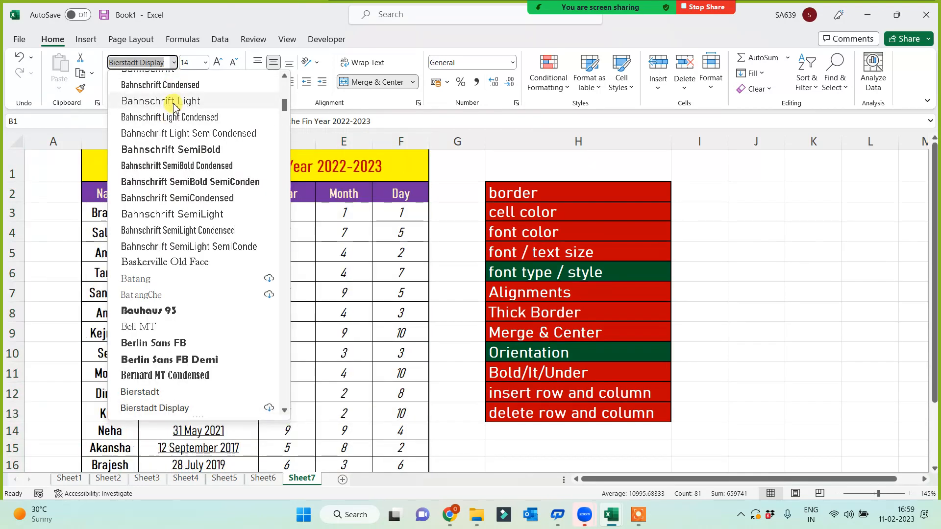
pyautogui.click(174, 100)
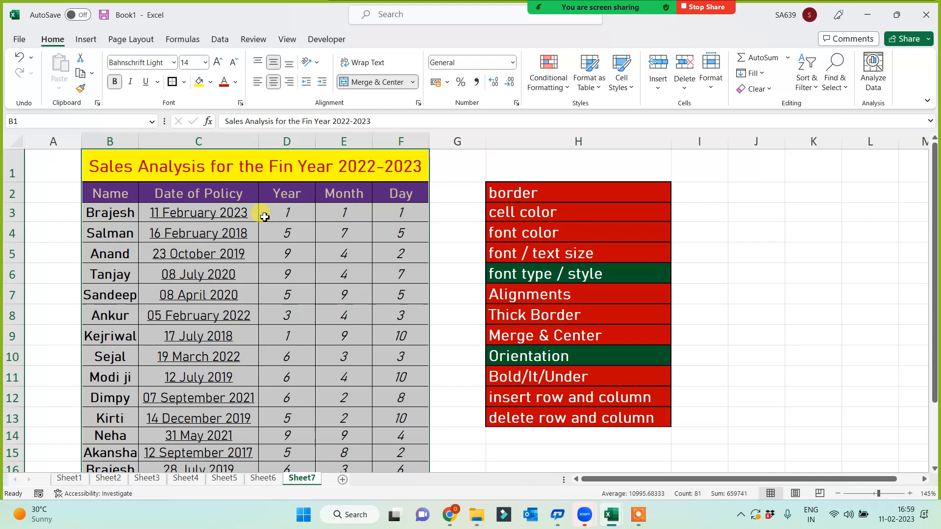
pyautogui.click(446, 319)
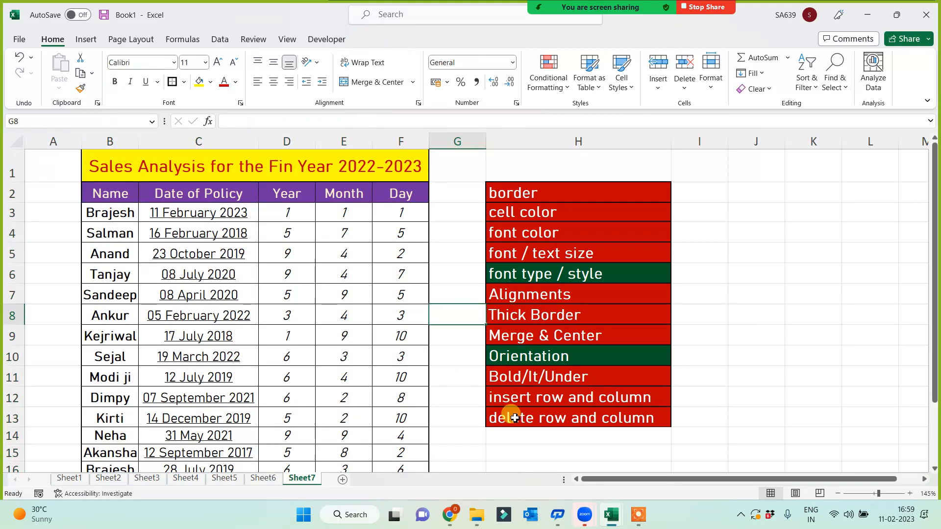
# - Copy the font / text size topic's red format (H5) onto the font type / style topic (H6) with Format Painter
pyautogui.click(543, 272)
pyautogui.click(502, 250)
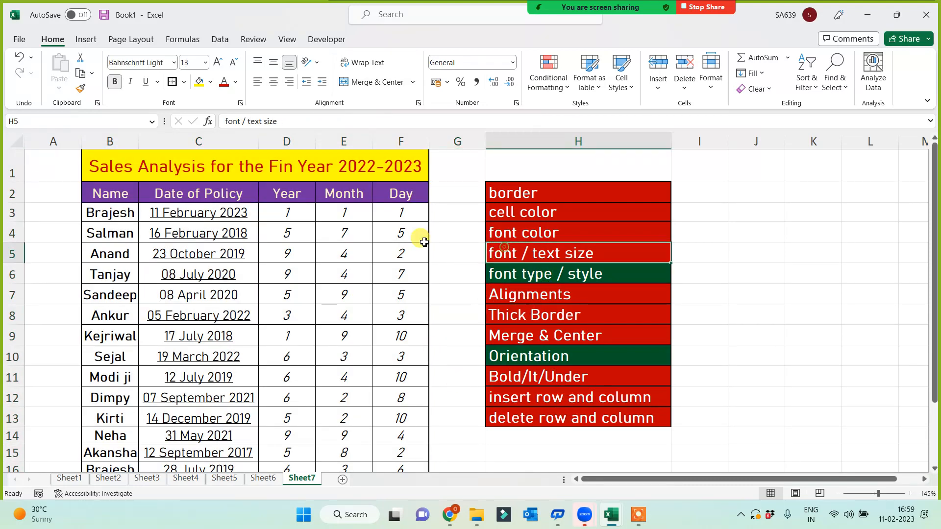
pyautogui.click(81, 88)
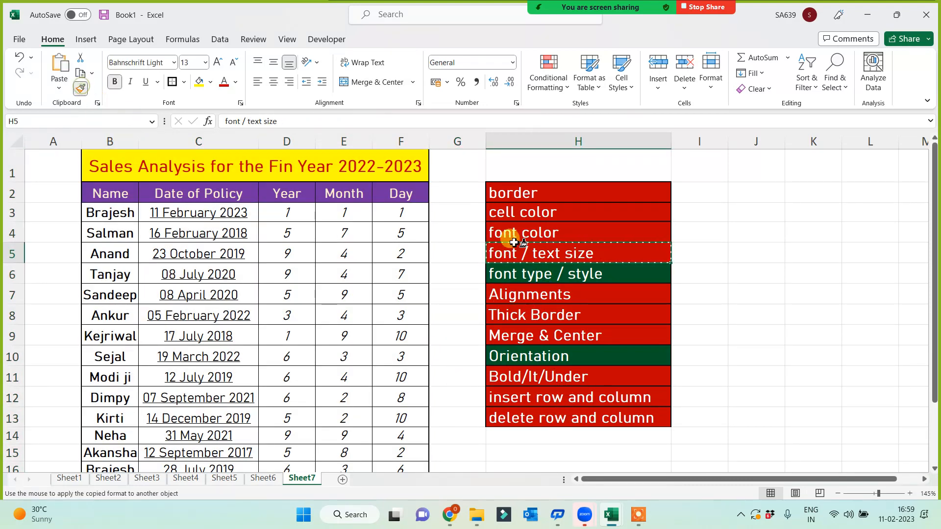
pyautogui.click(542, 273)
# - Insert a blank column before column H, between the policy table and the topic list
pyautogui.click(525, 361)
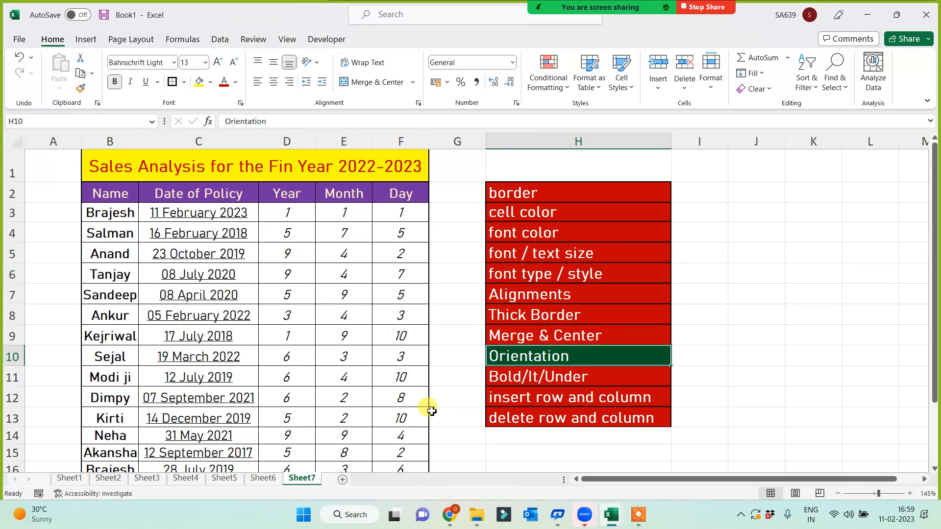
pyautogui.scroll(-1, 751, 315)
pyautogui.scroll(1, 749, 343)
pyautogui.scroll(-1, 751, 355)
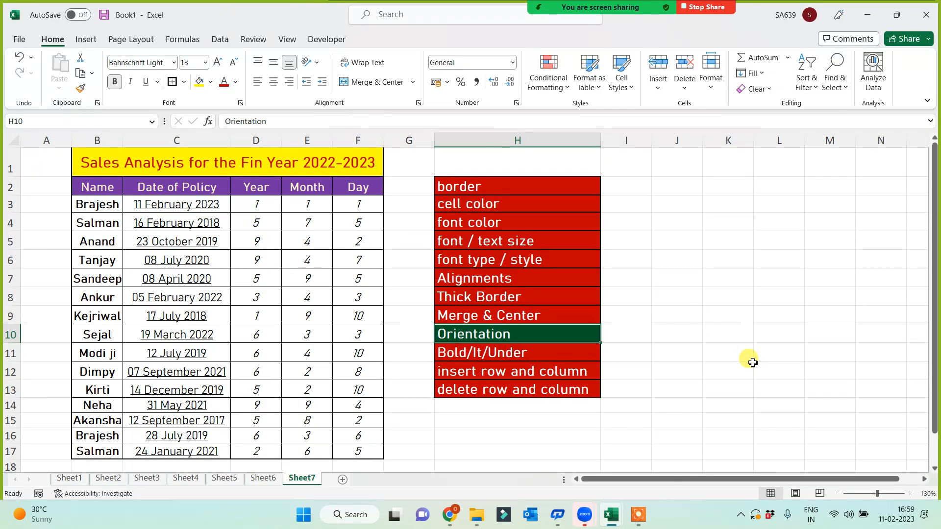
pyautogui.click(518, 339)
pyautogui.rightClick(449, 141)
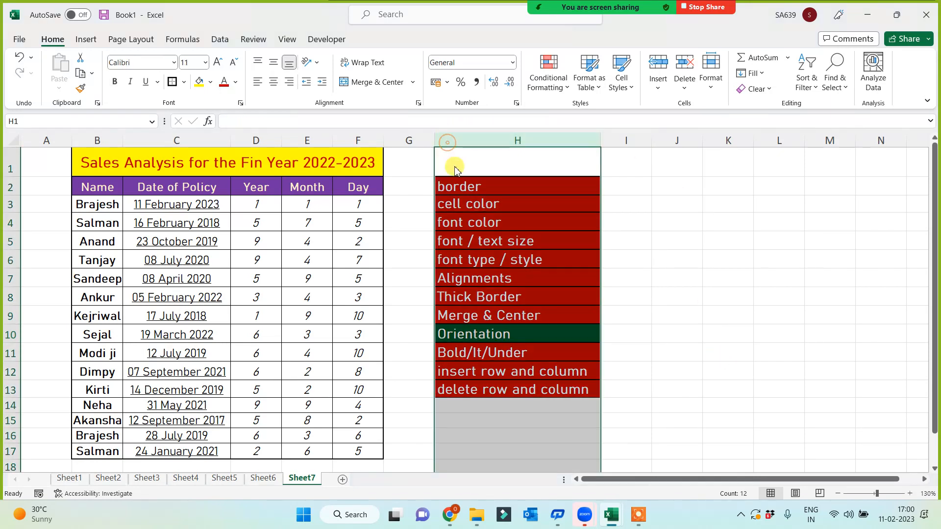
pyautogui.click(479, 268)
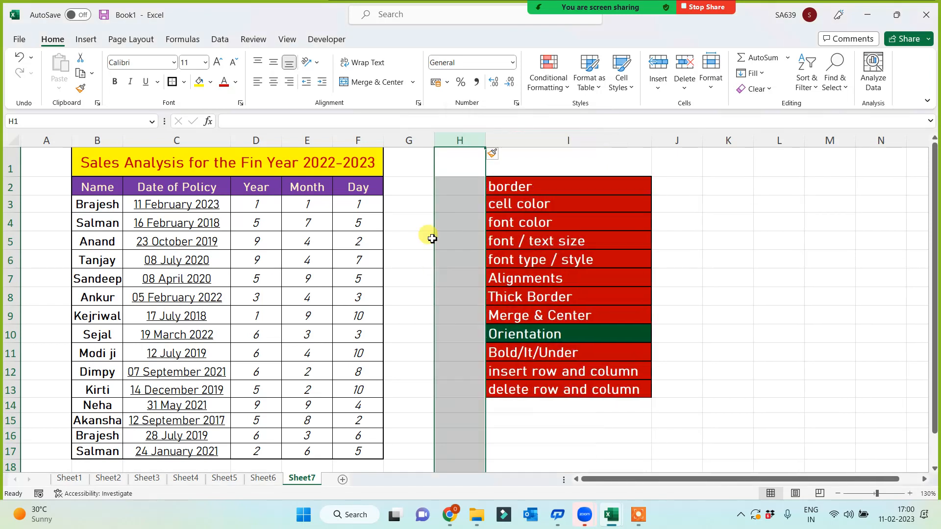
pyautogui.click(430, 183)
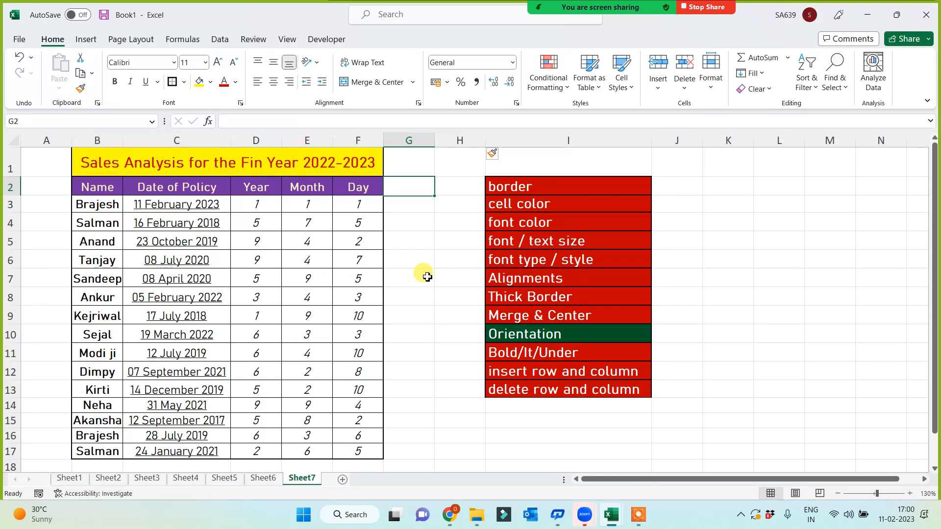
# - Merge and center cells G1:G17 beside the table and fill the merged cell yellow
pyautogui.moveTo(401, 185); pyautogui.dragTo(396, 459)
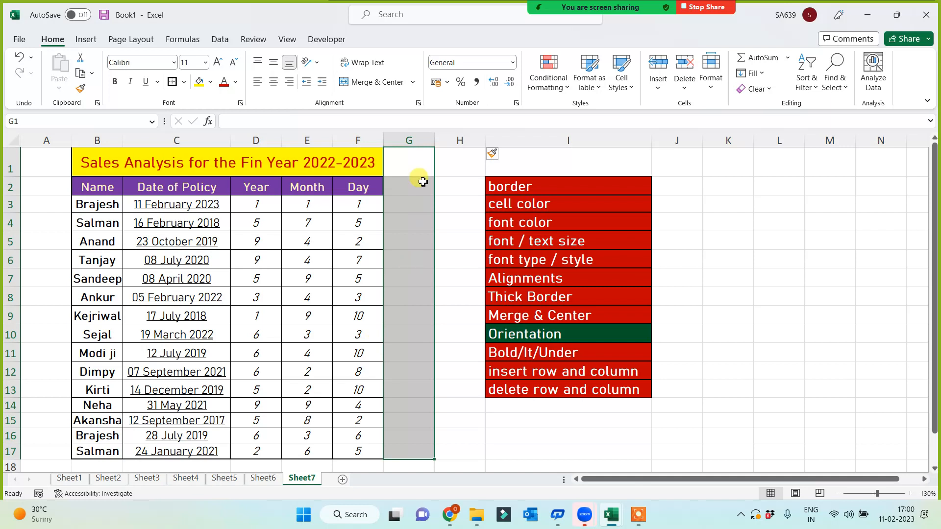
pyautogui.click(373, 84)
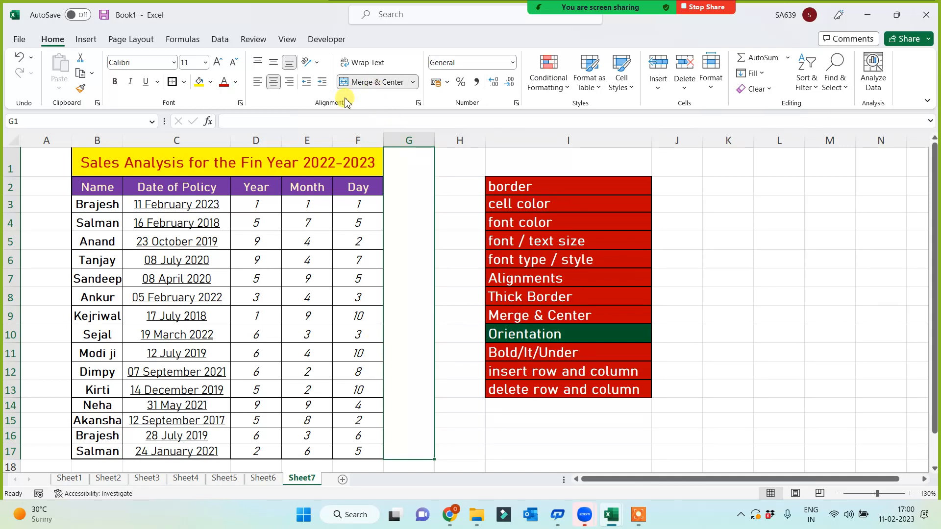
pyautogui.click(198, 82)
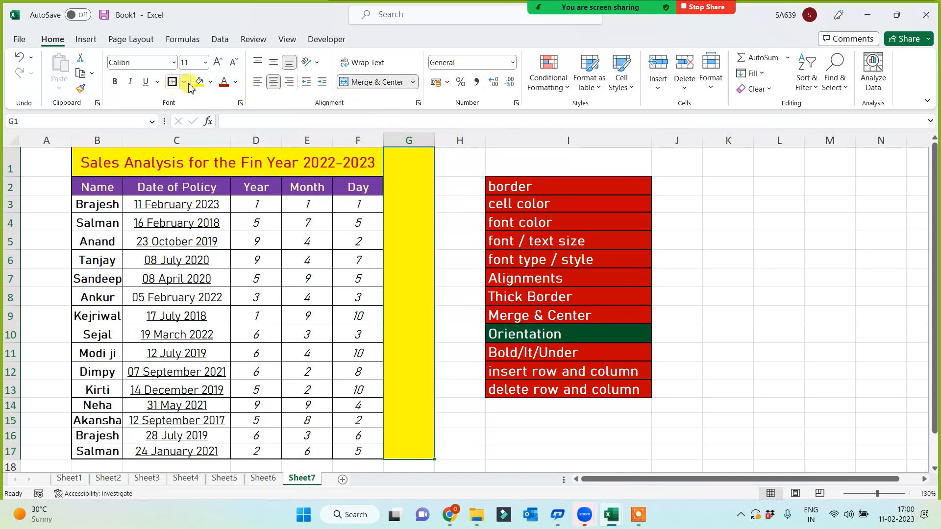
# - Enter "Sales Report Created by Delhi Team" in the merged yellow cell
pyautogui.doubleClick(415, 291)
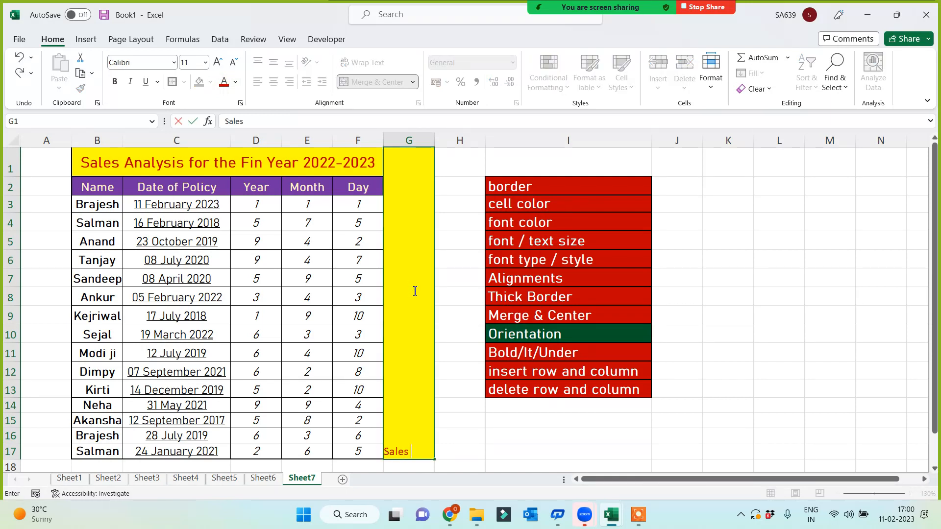
pyautogui.write('Sales Report Created by D')
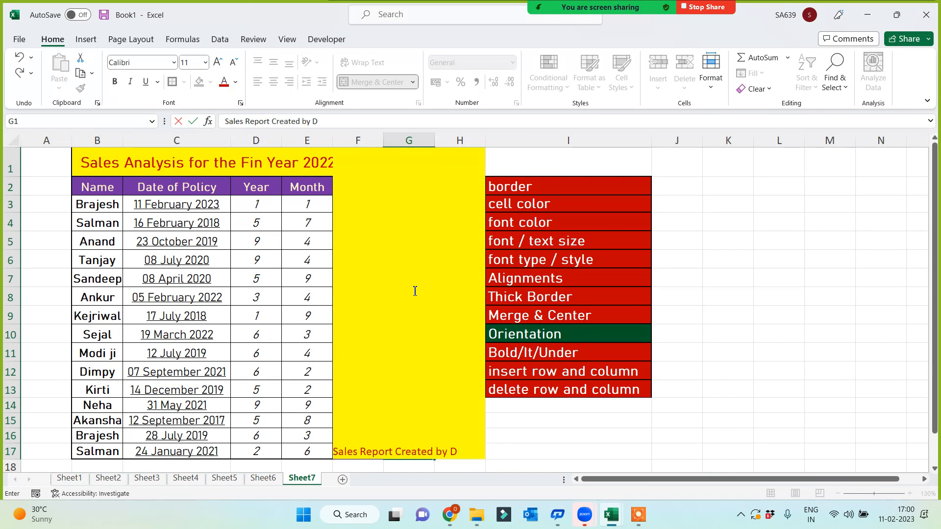
pyautogui.write(' Team')
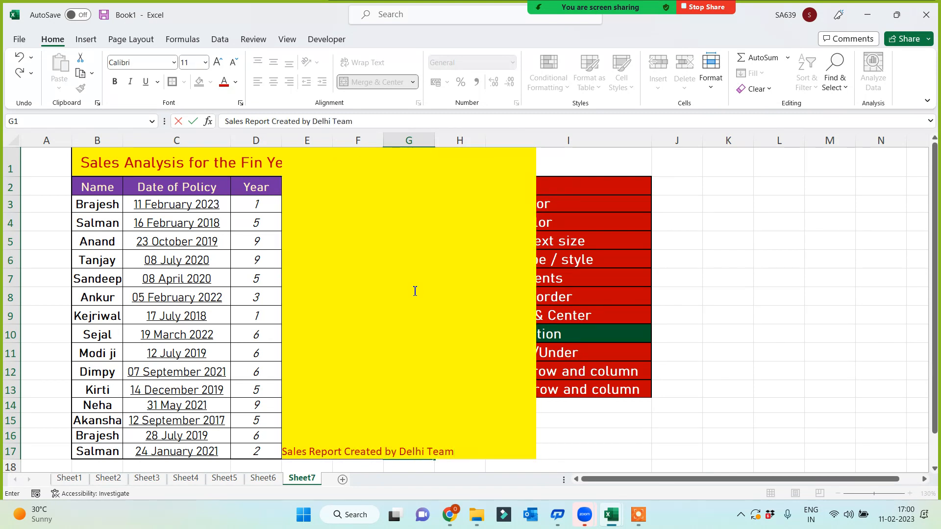
pyautogui.click(676, 419)
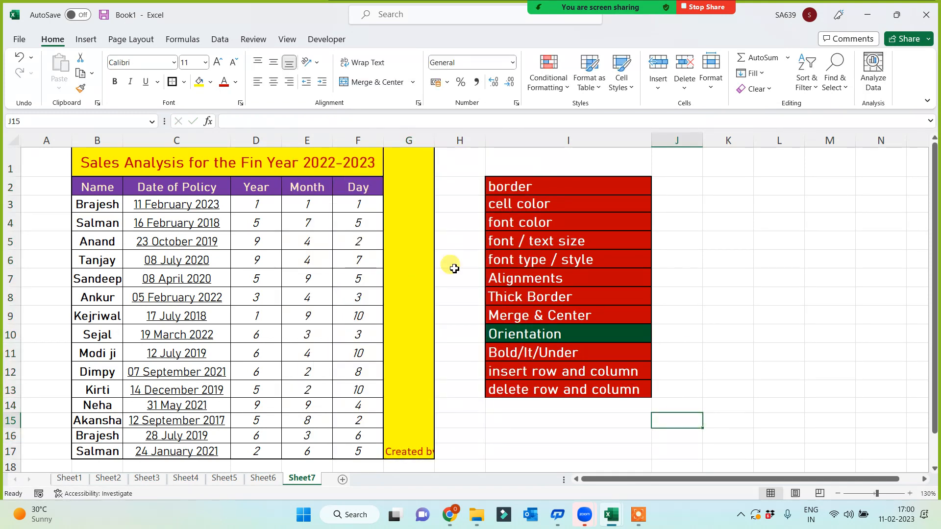
# - Widen column G enough to show the whole label, and shrink it back to a narrow strip beside the table
pyautogui.moveTo(433, 141); pyautogui.dragTo(623, 145)
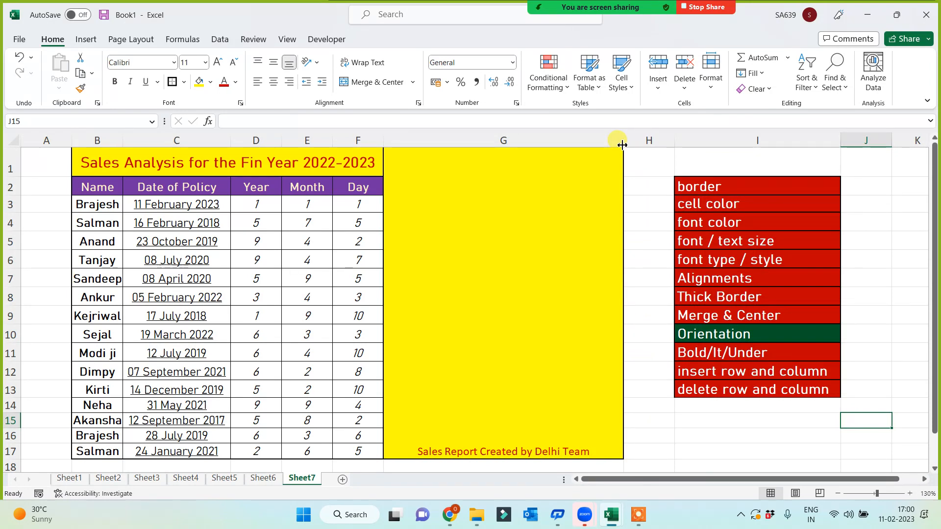
pyautogui.moveTo(621, 143); pyautogui.dragTo(420, 196)
pyautogui.click(421, 417)
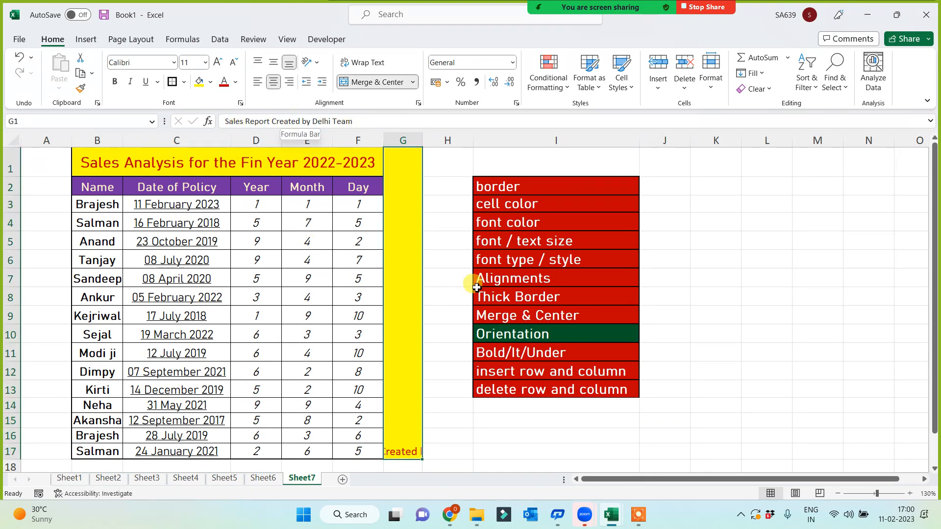
pyautogui.click(457, 307)
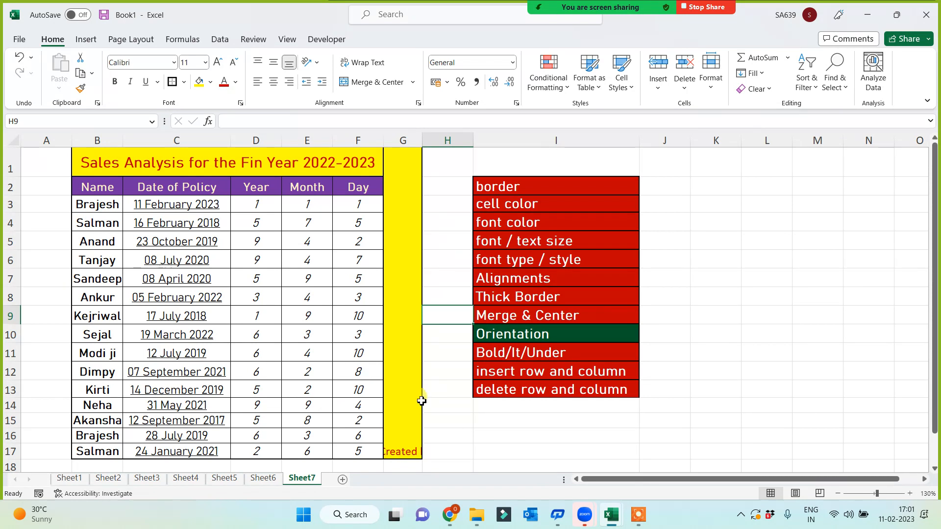
pyautogui.moveTo(421, 131); pyautogui.dragTo(417, 170)
pyautogui.click(397, 442)
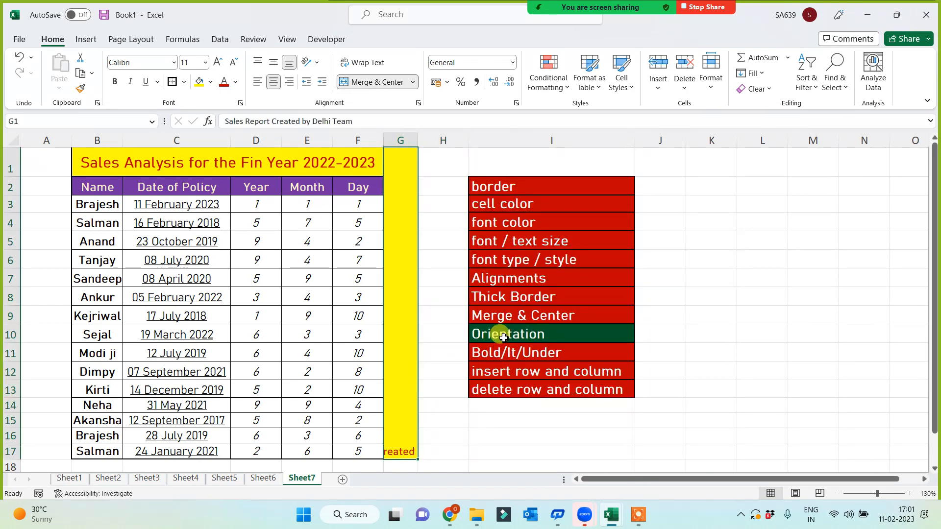
# - Rotate the text in merged cell G1 up and align it to the vertical middle
pyautogui.click(318, 63)
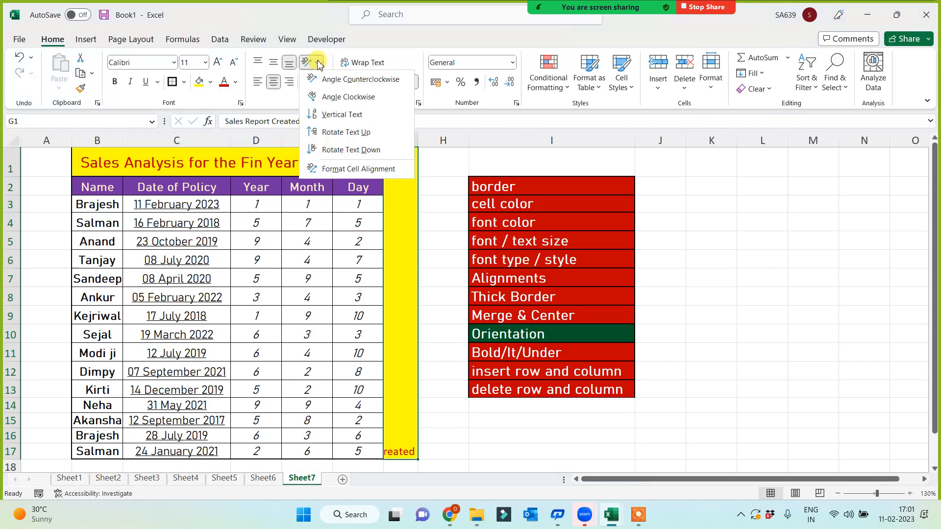
pyautogui.click(312, 133)
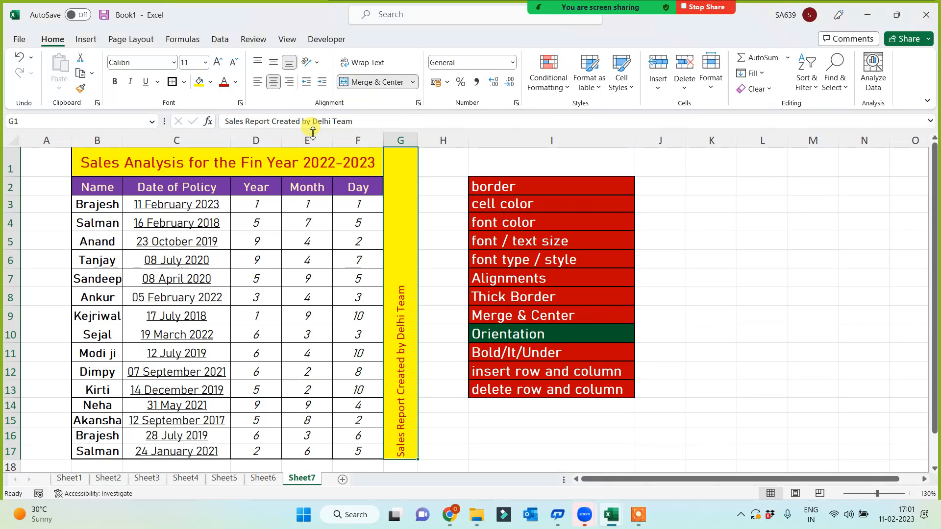
pyautogui.click(271, 63)
# - Increase the rotated side label's font size to 16 and make it bold
pyautogui.click(216, 63)
pyautogui.click(216, 62)
pyautogui.click(216, 62)
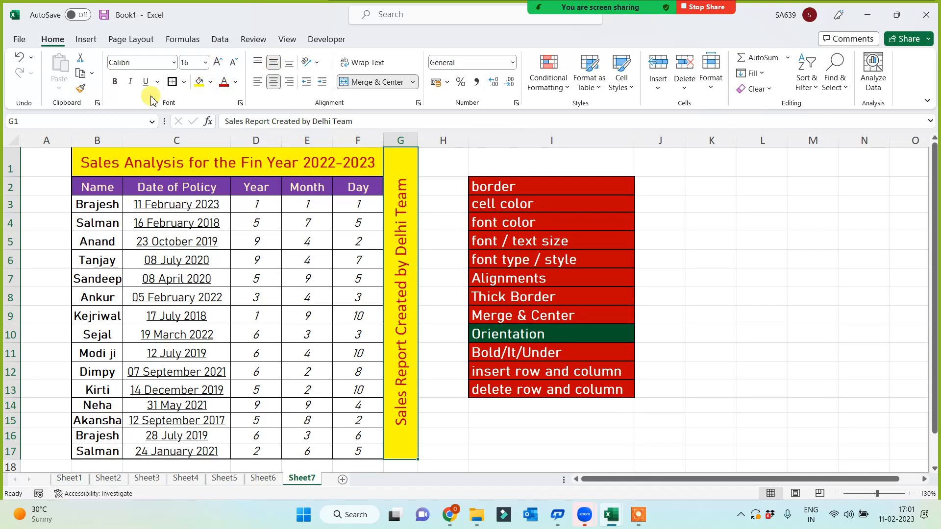
pyautogui.click(115, 82)
pyautogui.click(494, 446)
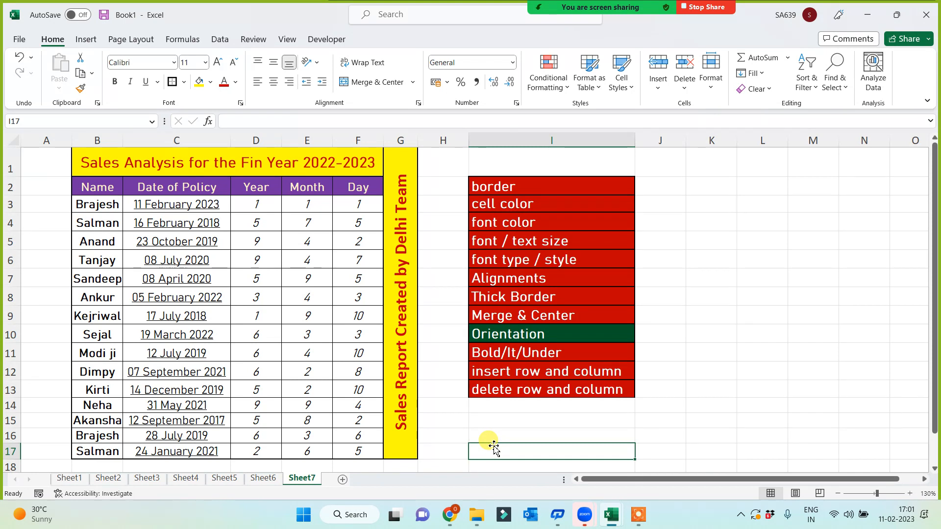
# - Copy the Alignments topic's red format (I7) onto the Orientation topic (I10) with Format Painter
pyautogui.click(505, 332)
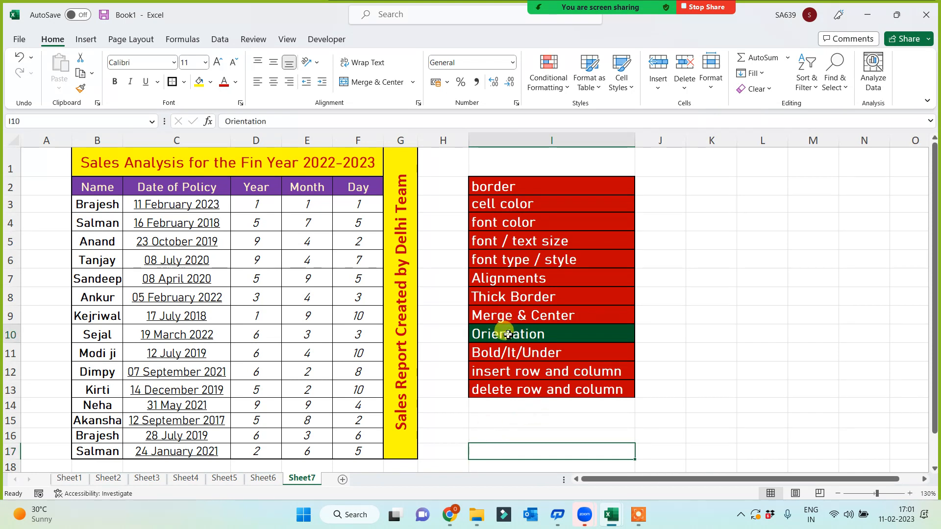
pyautogui.click(551, 279)
pyautogui.click(81, 88)
pyautogui.click(521, 335)
pyautogui.click(499, 433)
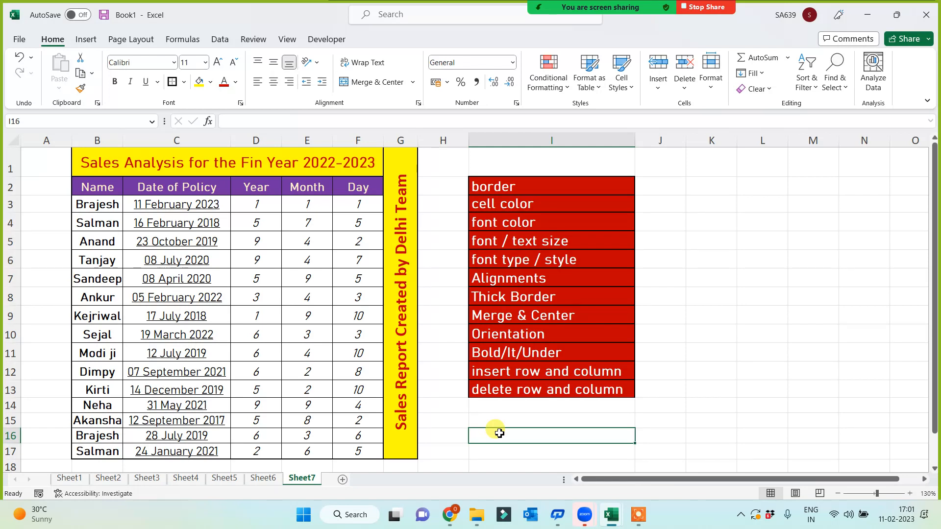
# - Start saving the workbook and open the full set of Save As locations
pyautogui.hotkey('ctrl', 's')
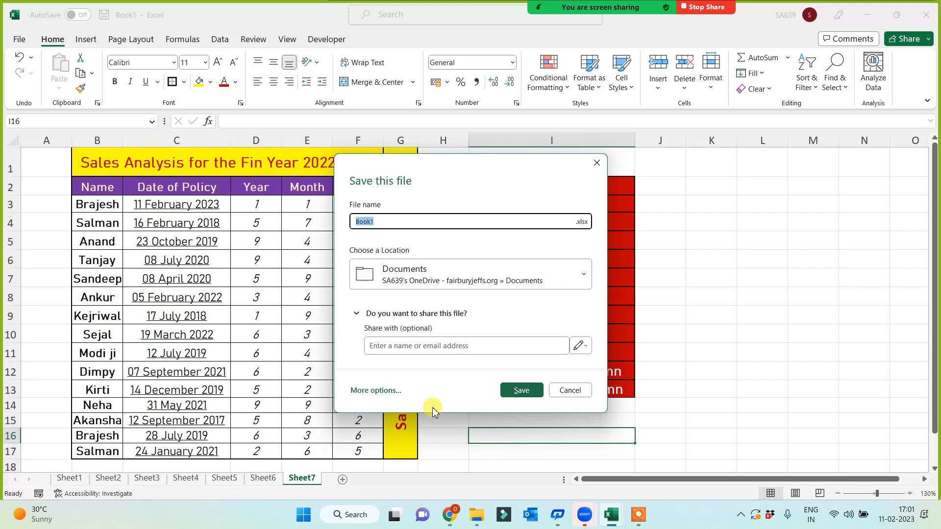
pyautogui.click(386, 392)
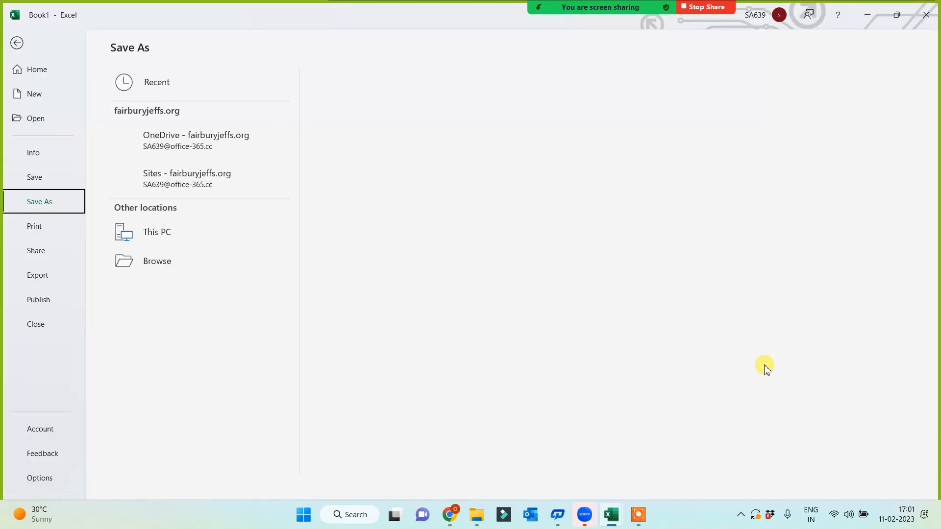